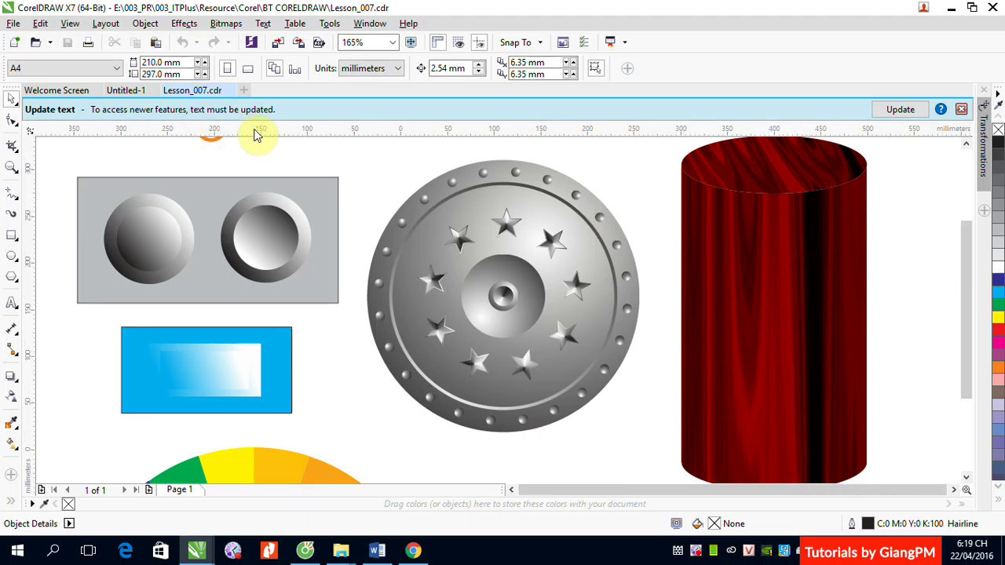
Draw a circle about 223 mm in diameter to the right of the page and apply a black-to-white linear fountain fill.
{"action": "key", "text": "shift+F4"}
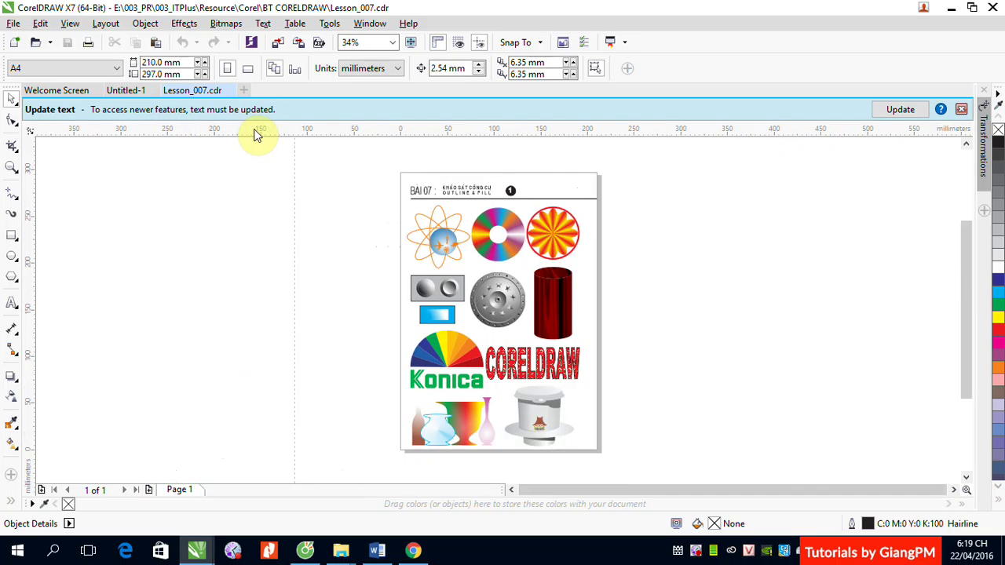
{"action": "left_click", "coordinate": [13, 256]}
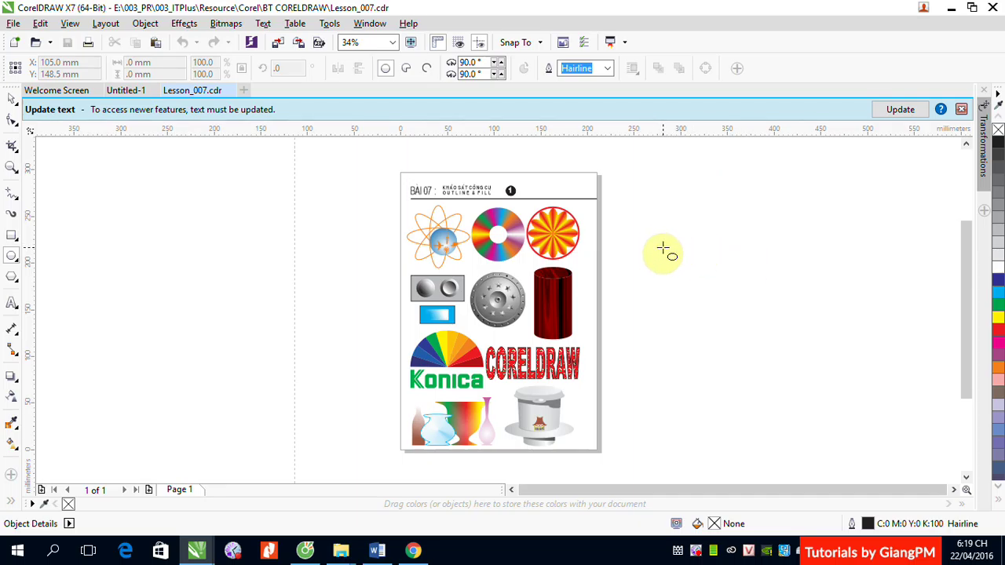
{"action": "left_click_drag", "start_coordinate": [655, 236], "coordinate": [867, 448]}
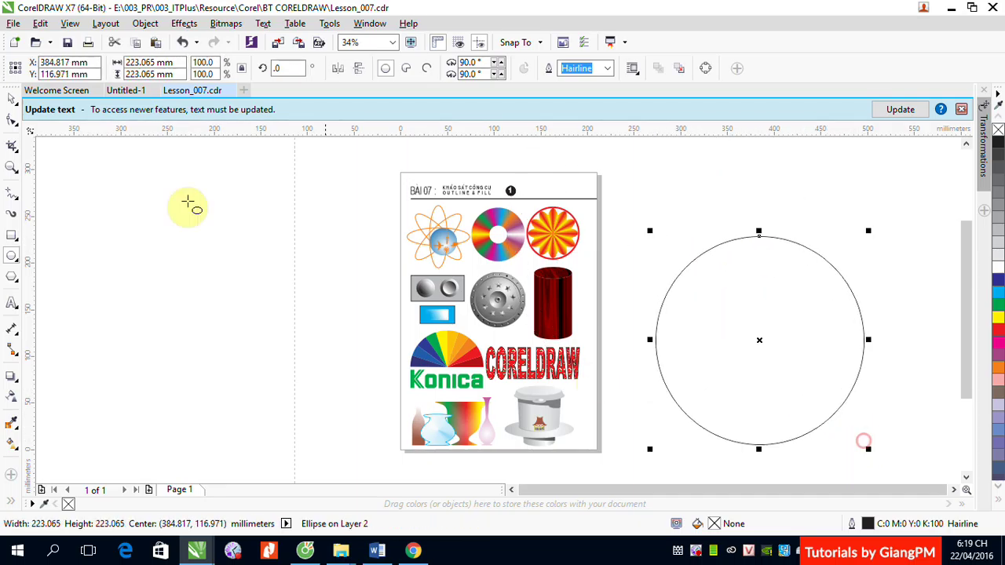
{"action": "left_click", "coordinate": [13, 99]}
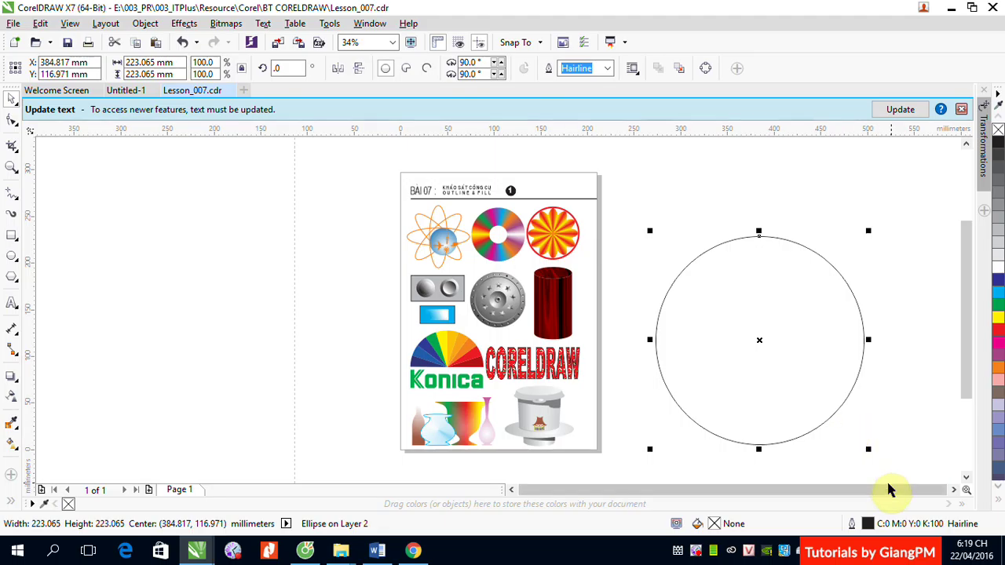
{"action": "left_click", "coordinate": [954, 489]}
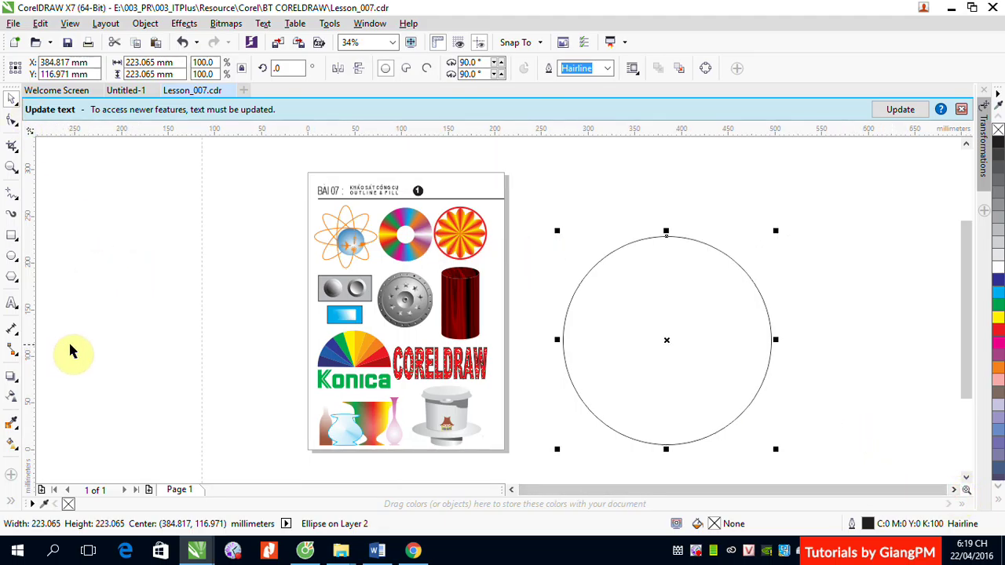
{"action": "left_click", "coordinate": [12, 449]}
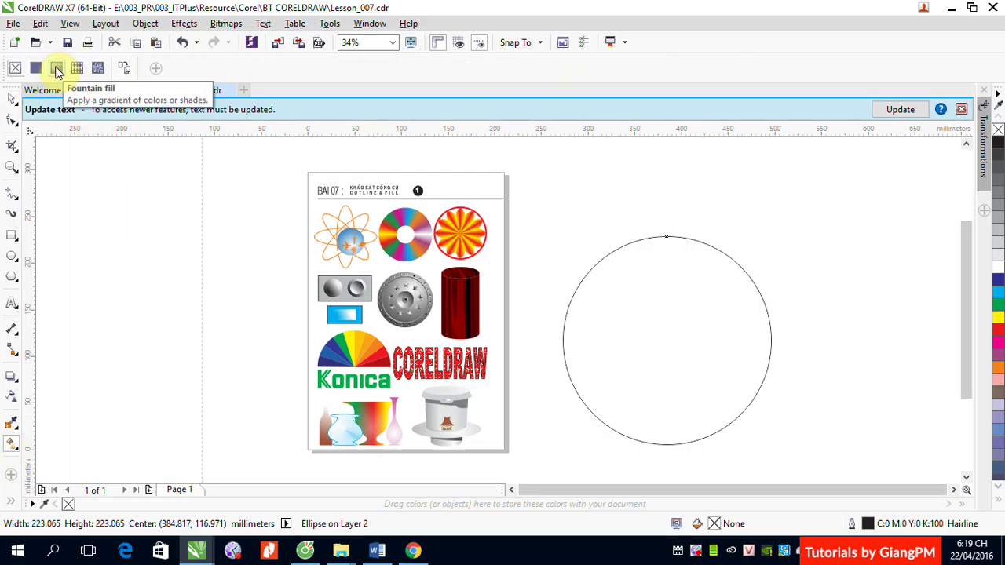
{"action": "left_click", "coordinate": [57, 69]}
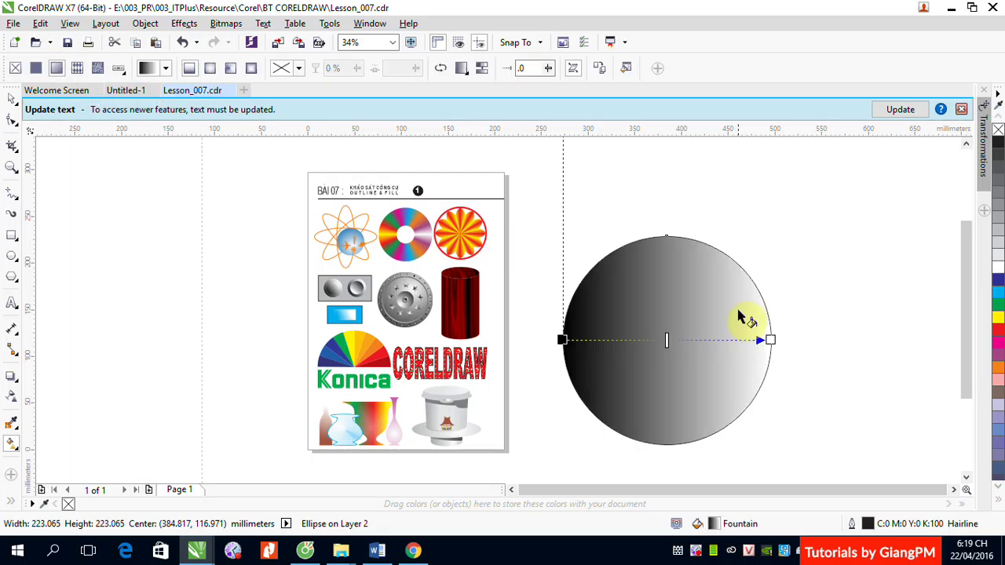
Make the circle's fountain fill elliptical and offset its centre to X 11%, Y 19%.
{"action": "left_click", "coordinate": [628, 70]}
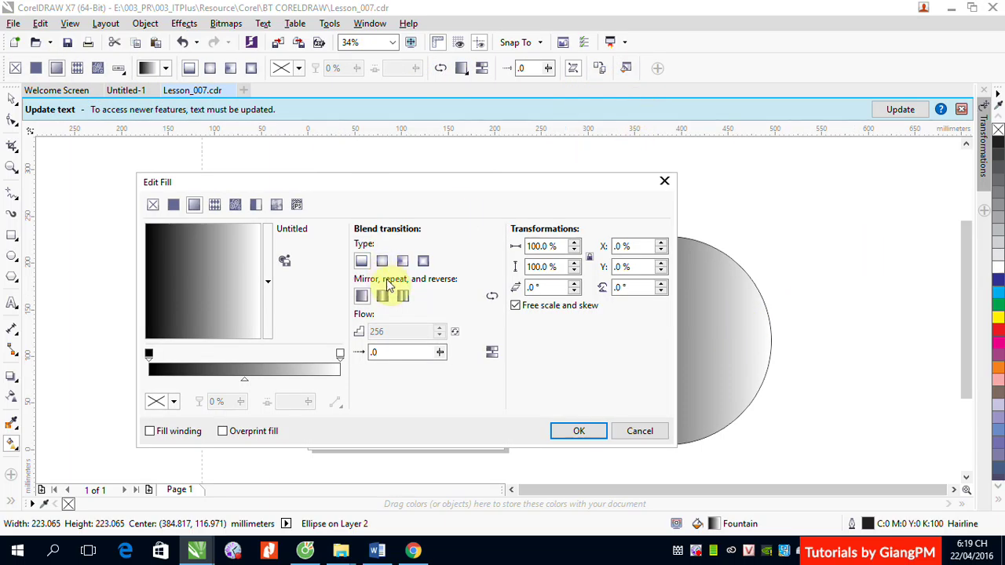
{"action": "left_click", "coordinate": [382, 262]}
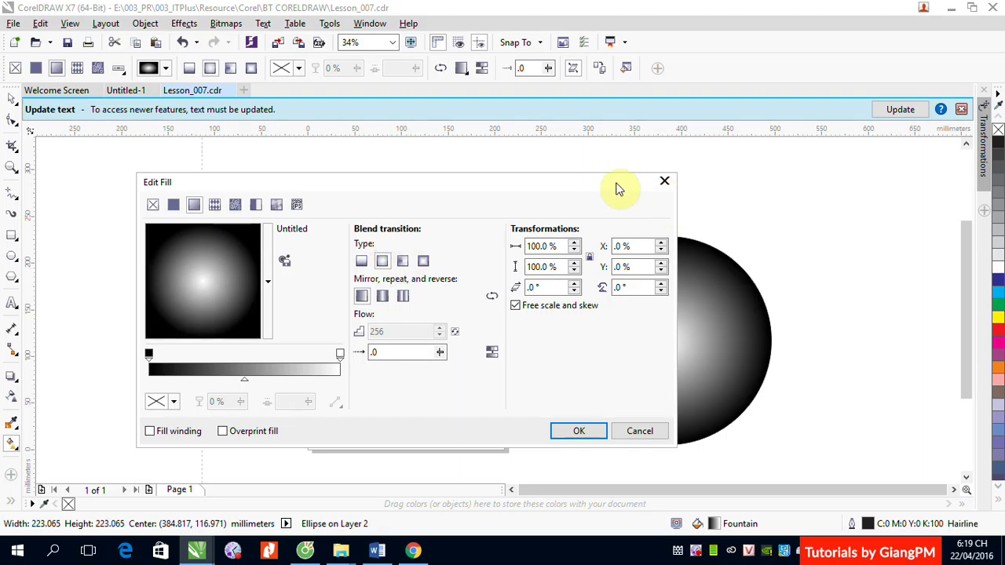
{"action": "left_click_drag", "start_coordinate": [609, 188], "coordinate": [434, 171]}
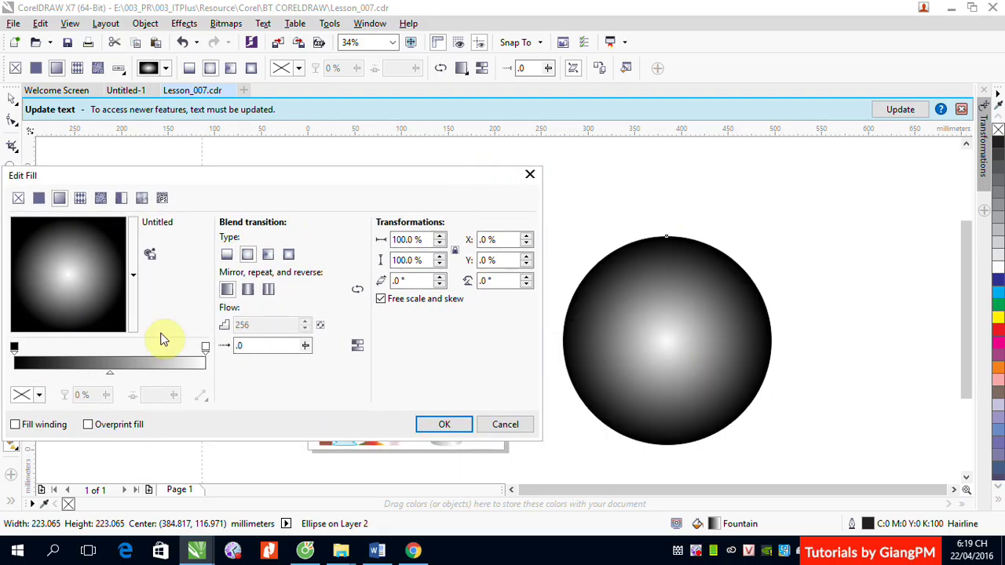
{"action": "left_click", "coordinate": [67, 281]}
{"action": "left_click_drag", "start_coordinate": [68, 281], "coordinate": [81, 254]}
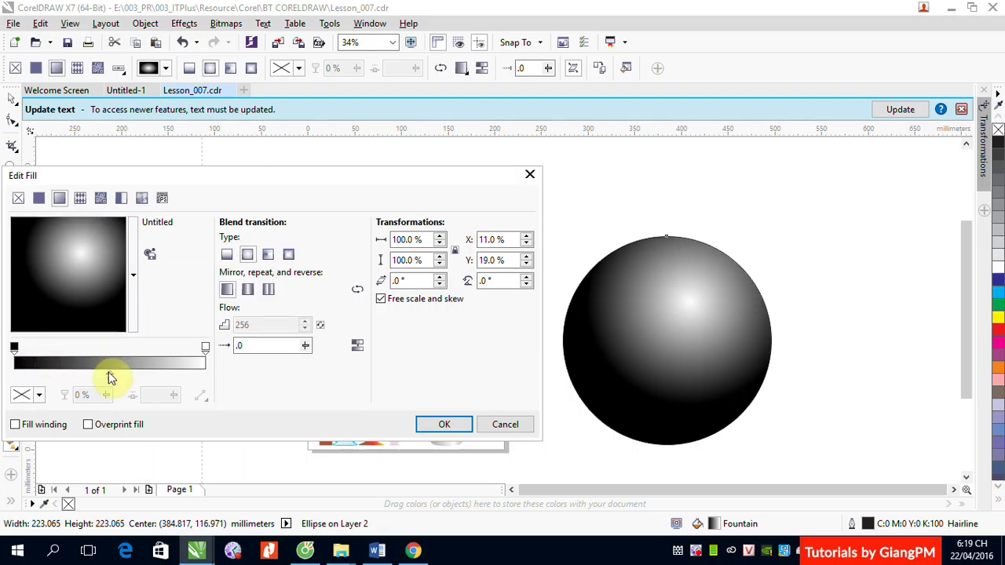
Shift the gradient midpoint toward the black end and recolour the black start node to dark grey #5E5C5C.
{"action": "mouse_move", "coordinate": [89, 374]}
{"action": "left_mouse_down"}
{"action": "mouse_move", "coordinate": [49, 374]}
{"action": "mouse_move", "coordinate": [94, 375]}
{"action": "left_mouse_up"}
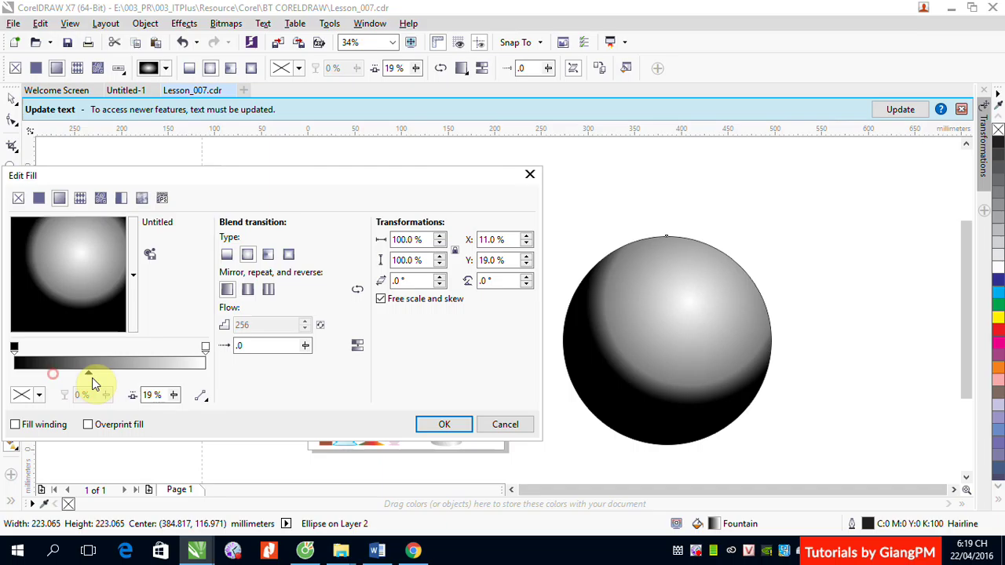
{"action": "left_click", "coordinate": [14, 347]}
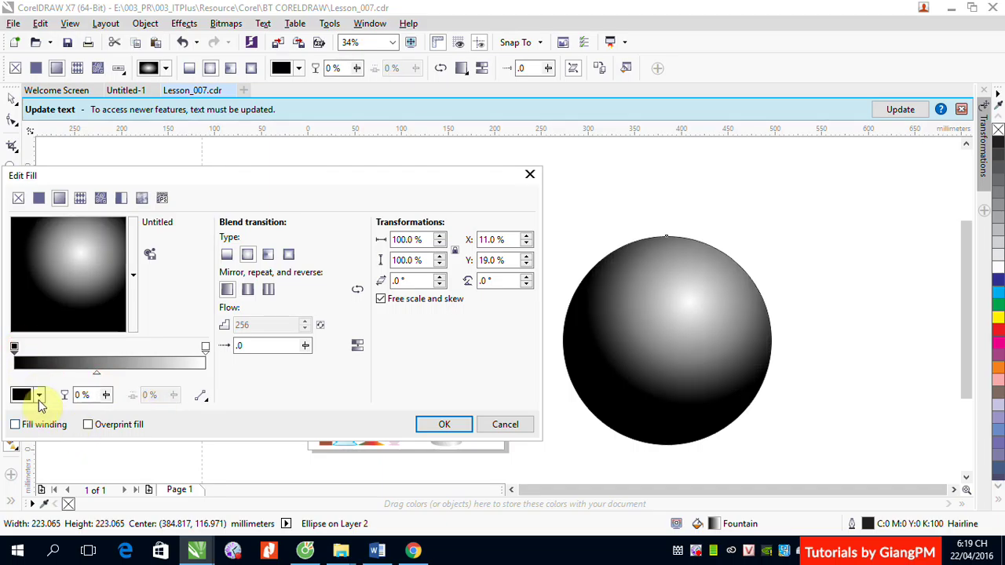
{"action": "left_click", "coordinate": [40, 396]}
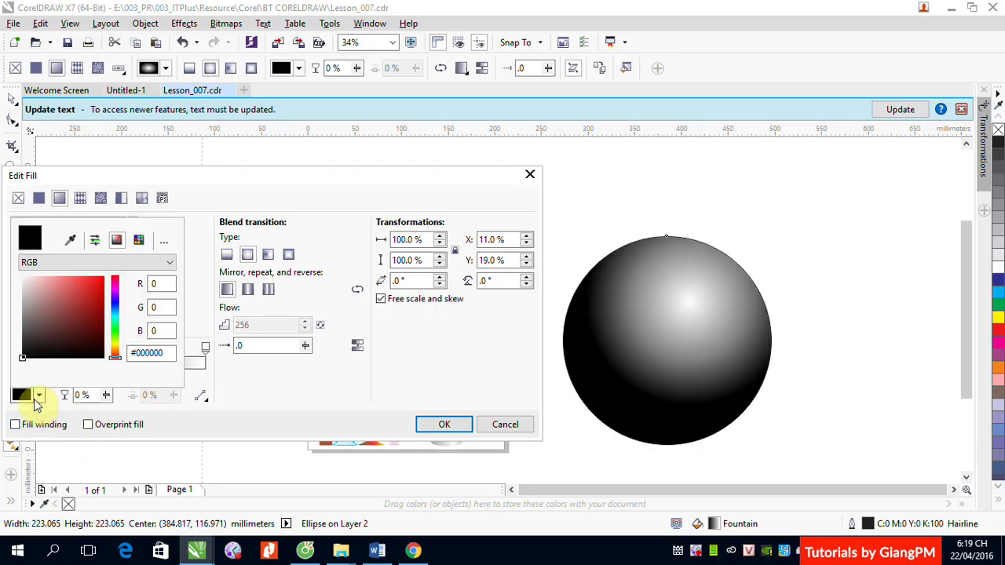
{"action": "left_click", "coordinate": [23, 327]}
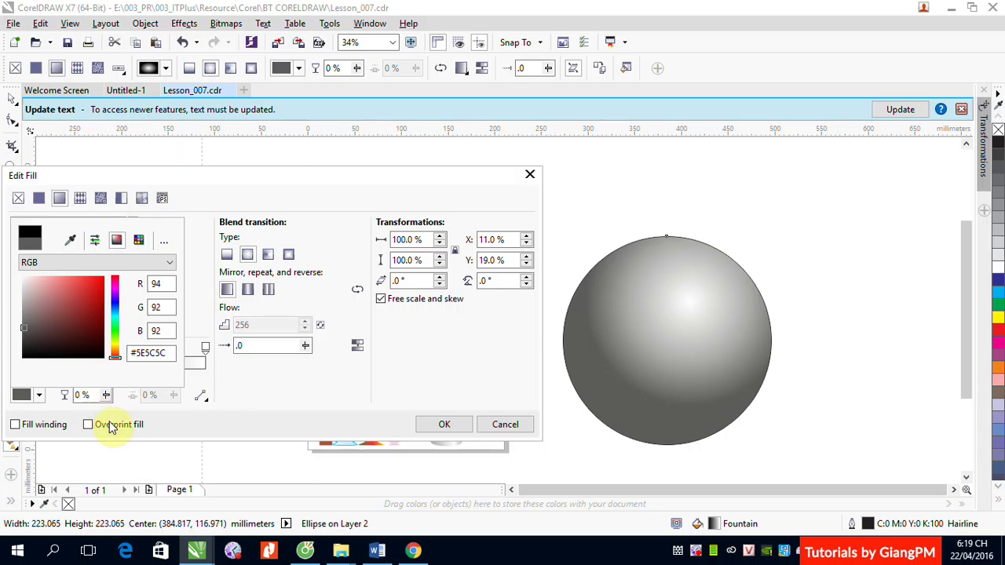
{"action": "left_click", "coordinate": [524, 175]}
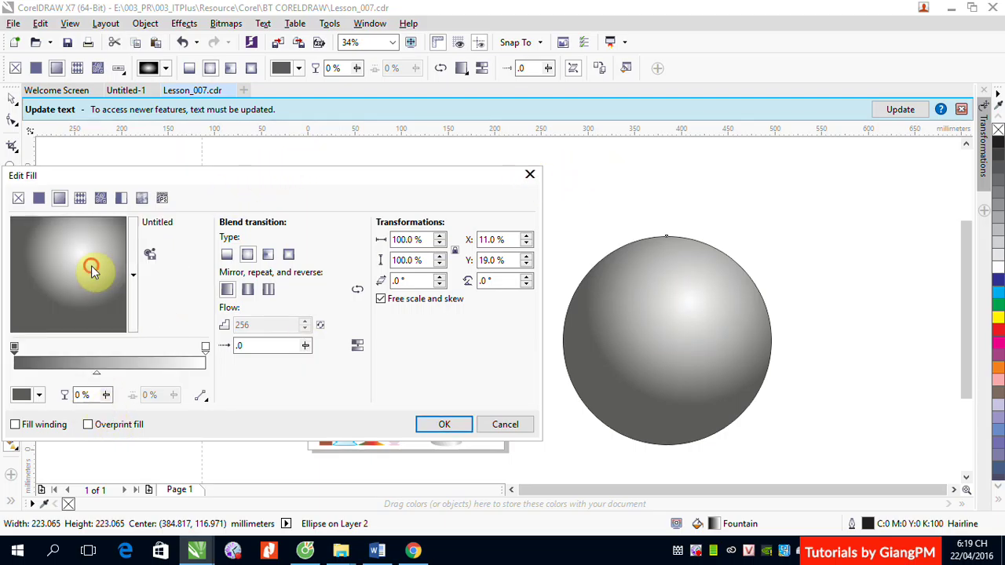
Change the gradient centre's Y offset to 8% and add an intermediate node at 27% coloured #ADABAB.
{"action": "left_click_drag", "start_coordinate": [91, 270], "coordinate": [82, 264]}
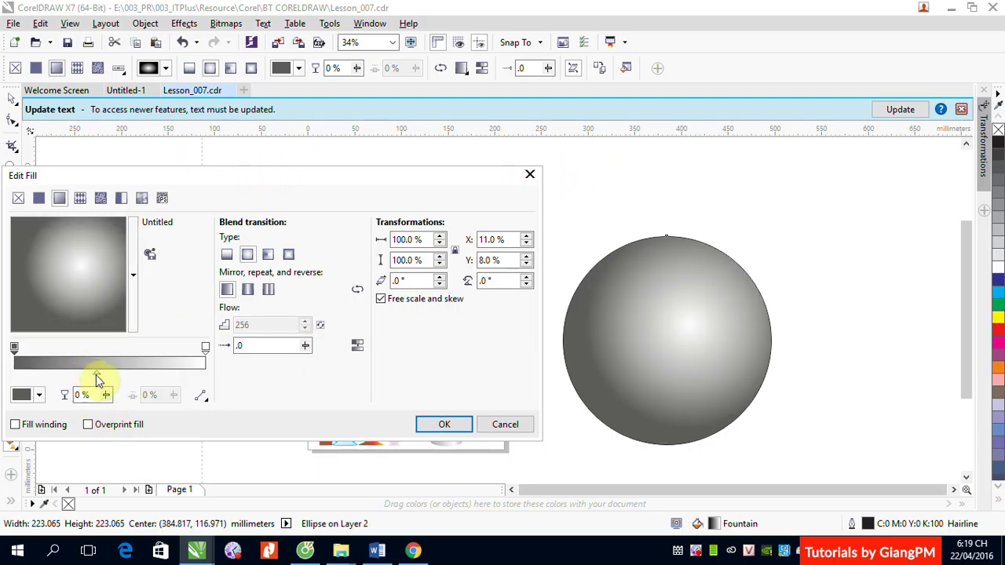
{"action": "double_click", "coordinate": [66, 359]}
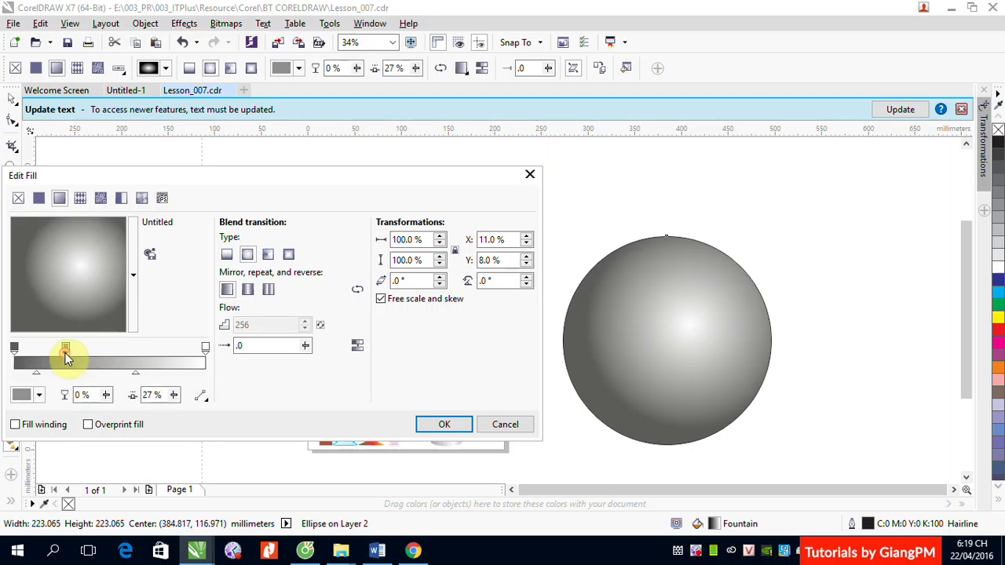
{"action": "left_click", "coordinate": [22, 394]}
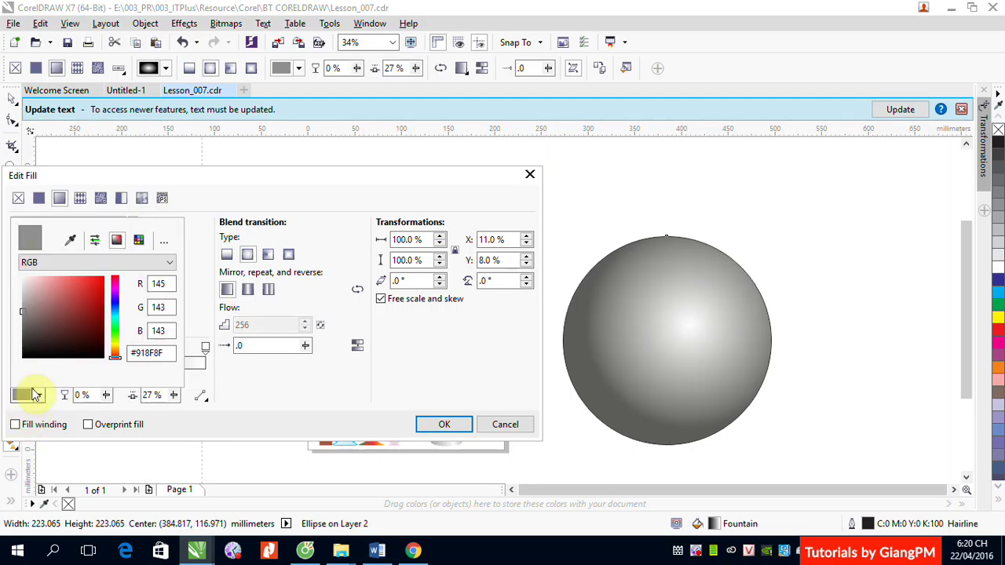
{"action": "left_click", "coordinate": [23, 302]}
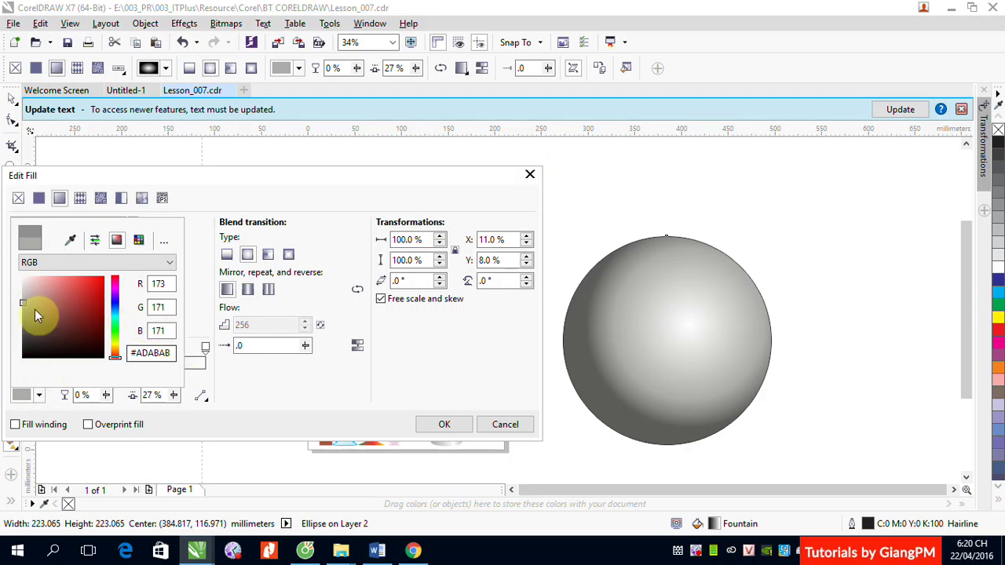
{"action": "left_click", "coordinate": [343, 159]}
Lighten the gradient's start node to #807D7D and close the fill editor without applying the changes.
{"action": "double_click", "coordinate": [16, 346]}
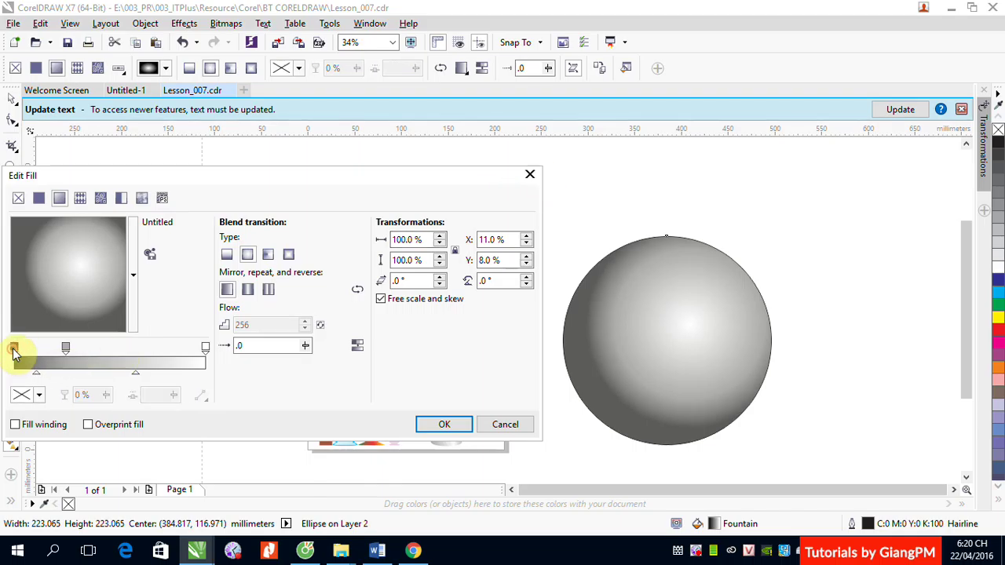
{"action": "double_click", "coordinate": [14, 348]}
{"action": "left_click", "coordinate": [14, 347]}
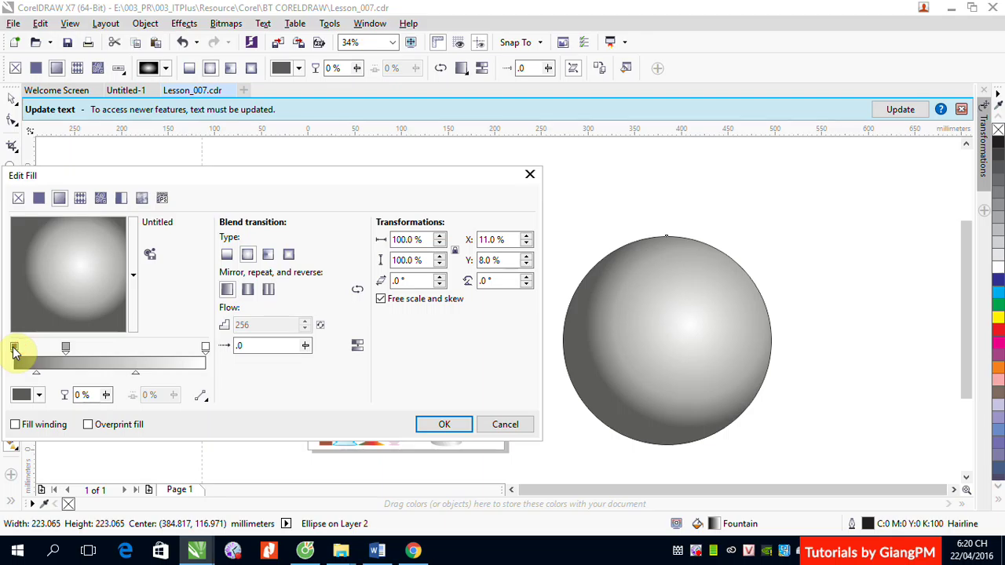
{"action": "double_click", "coordinate": [15, 350]}
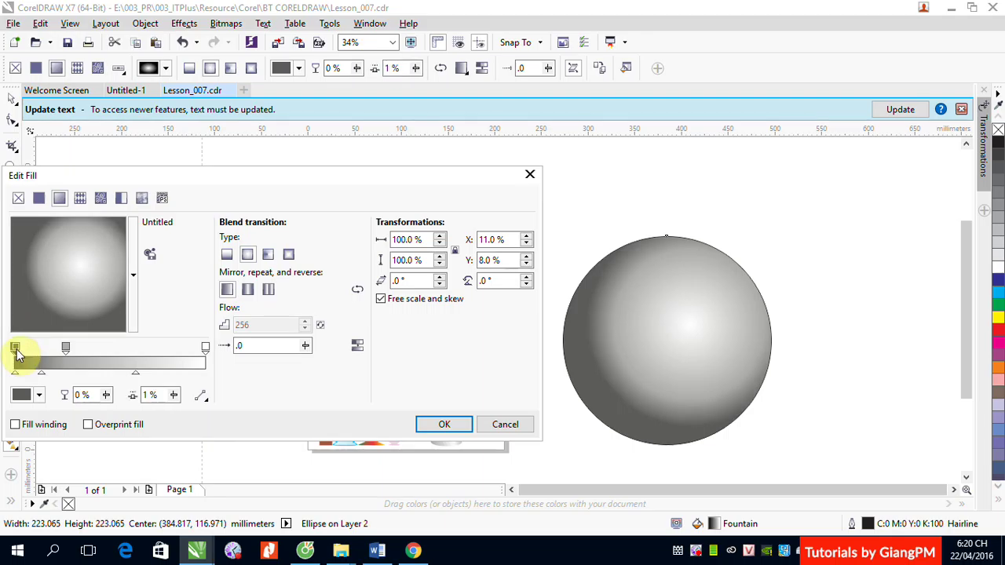
{"action": "double_click", "coordinate": [15, 350]}
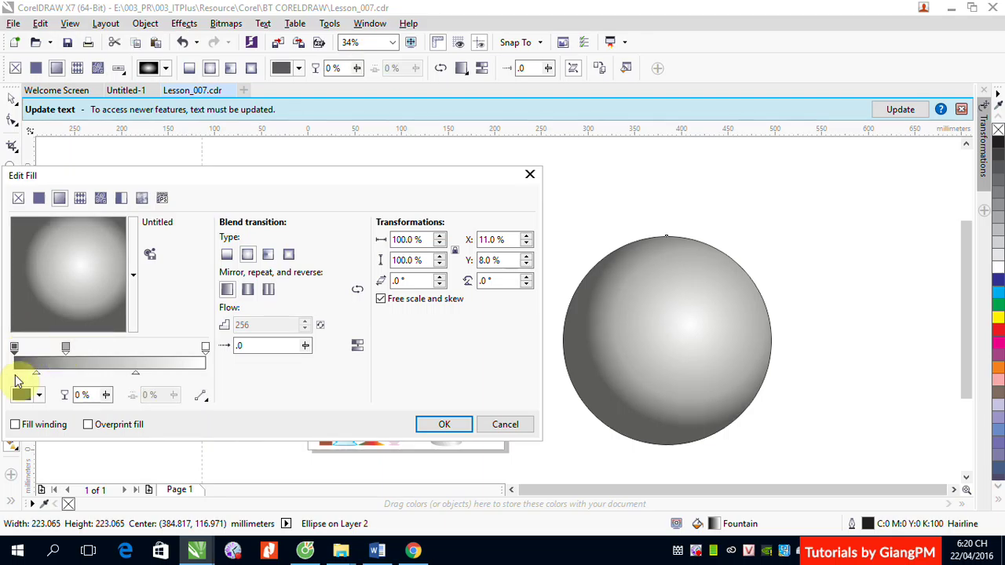
{"action": "left_click", "coordinate": [22, 395]}
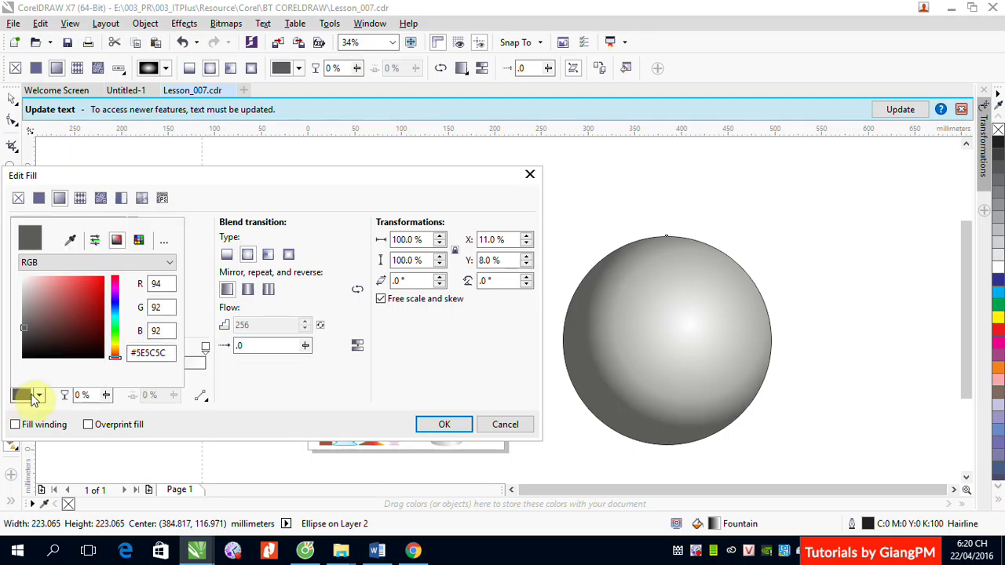
{"action": "left_click", "coordinate": [22, 312]}
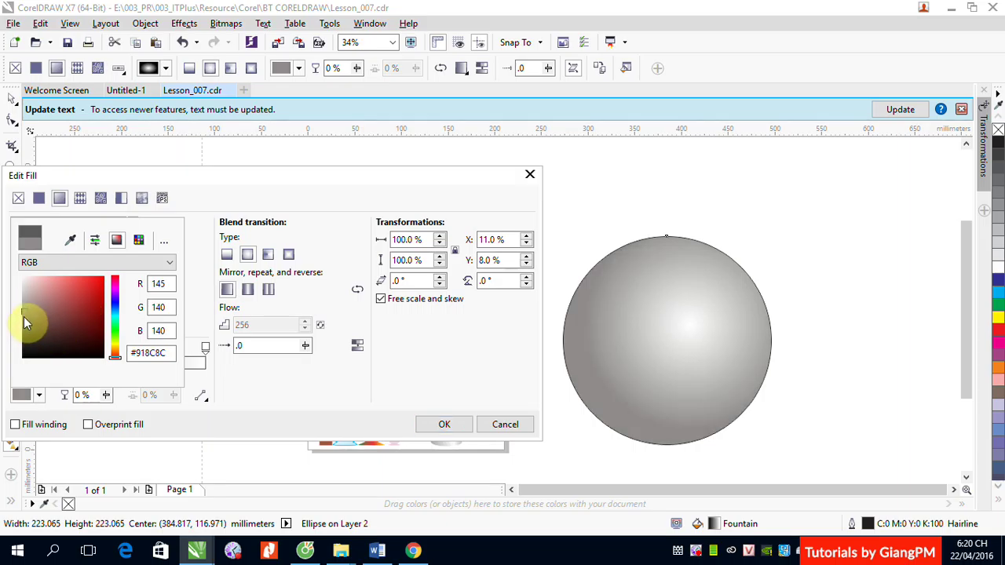
{"action": "left_click", "coordinate": [24, 316]}
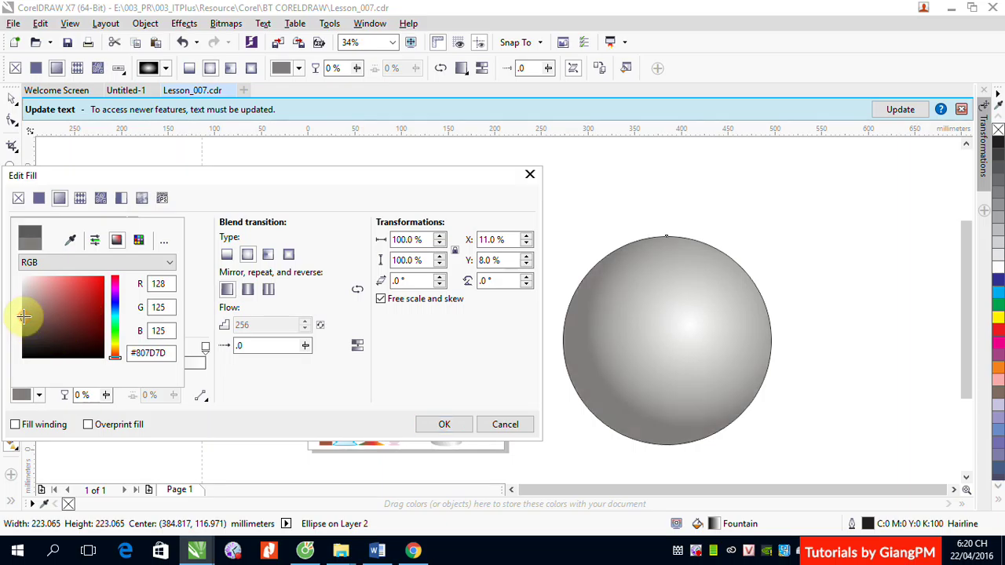
{"action": "left_click", "coordinate": [528, 176]}
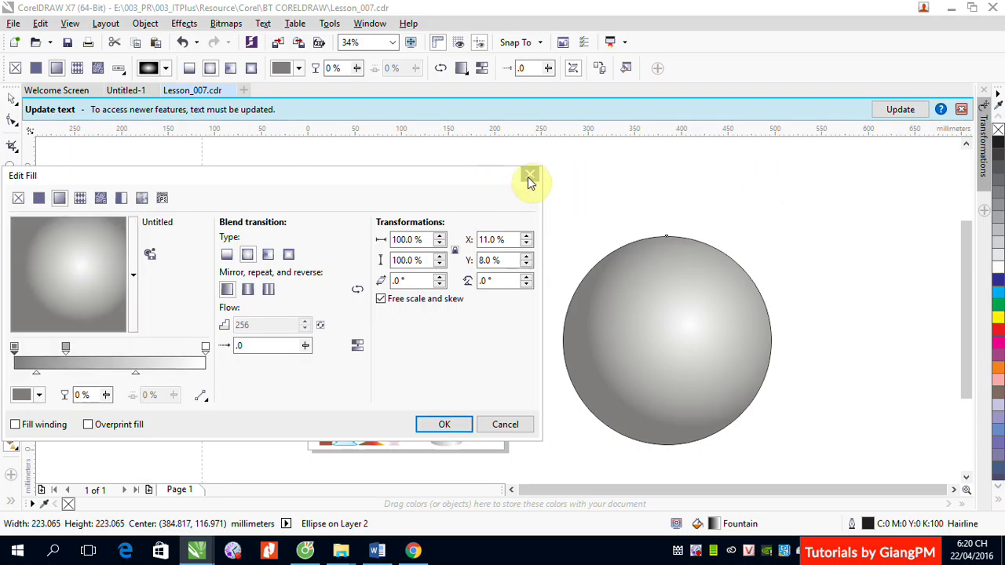
{"action": "left_click", "coordinate": [529, 175]}
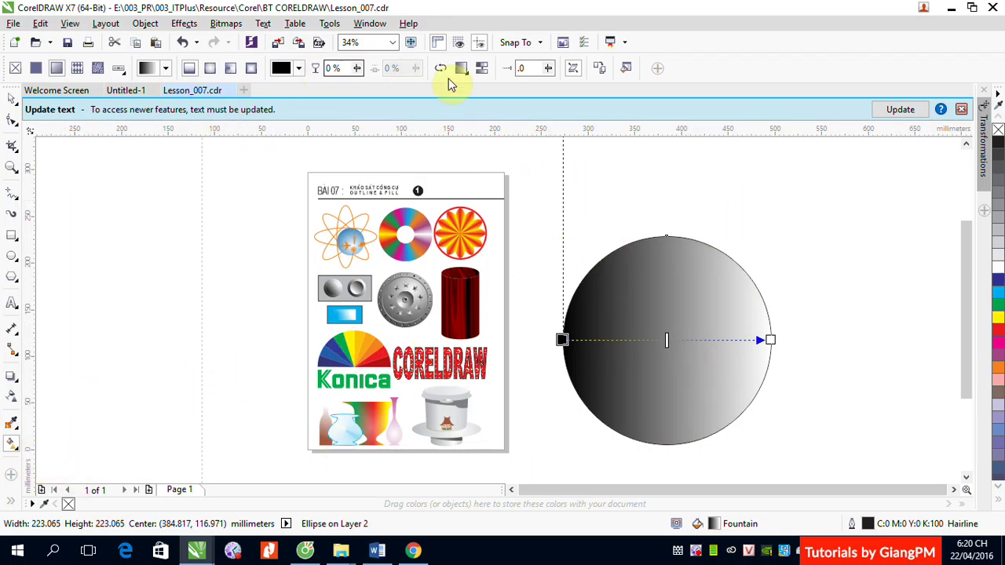
Edit the circle's fountain fill to the elliptical type with its centre offset to X 22%, Y 22%.
{"action": "left_click", "coordinate": [625, 69]}
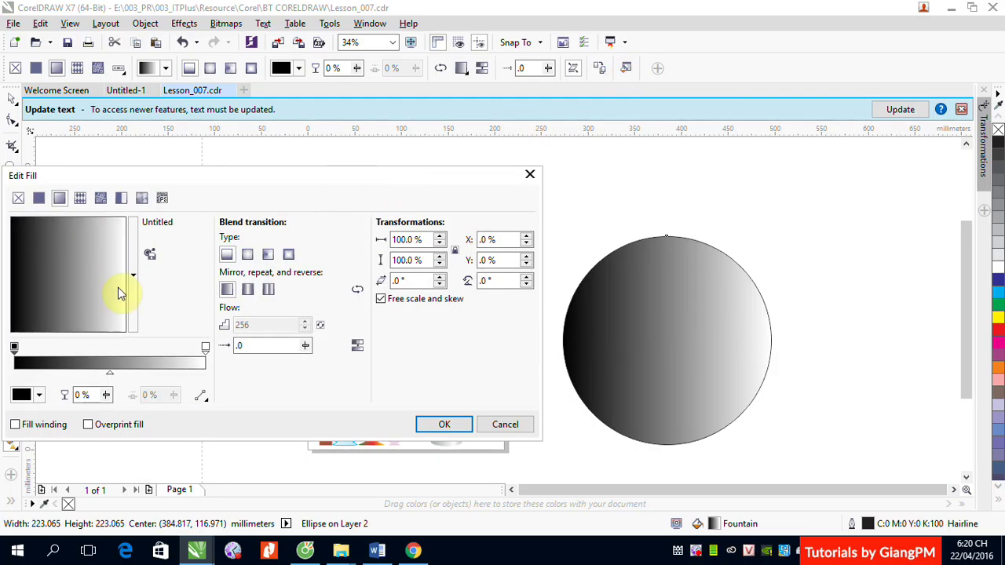
{"action": "left_click", "coordinate": [245, 254]}
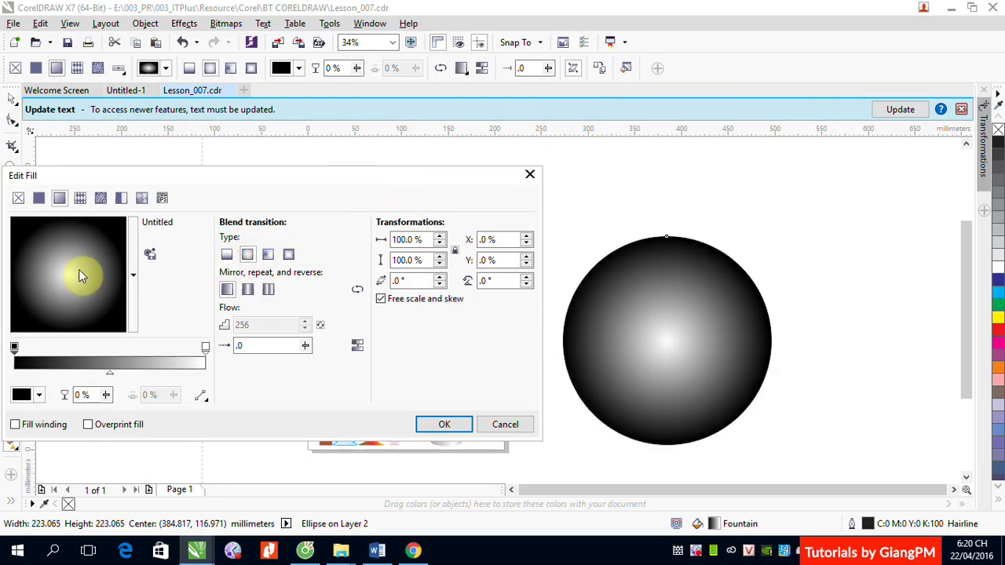
{"action": "left_click", "coordinate": [95, 248]}
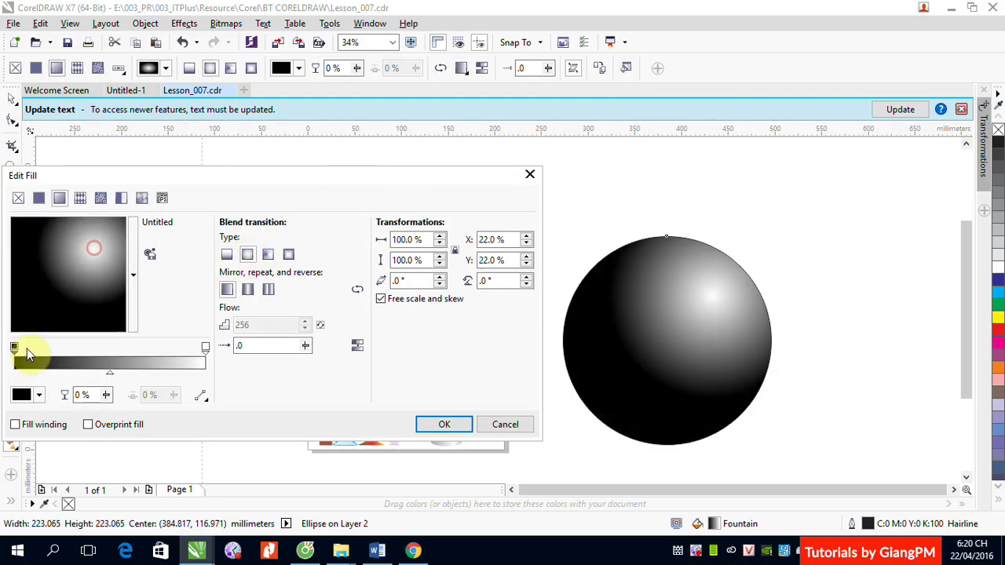
Recolour the gradient's black start node to medium grey #7A7878.
{"action": "left_click", "coordinate": [14, 347]}
{"action": "left_click", "coordinate": [22, 394]}
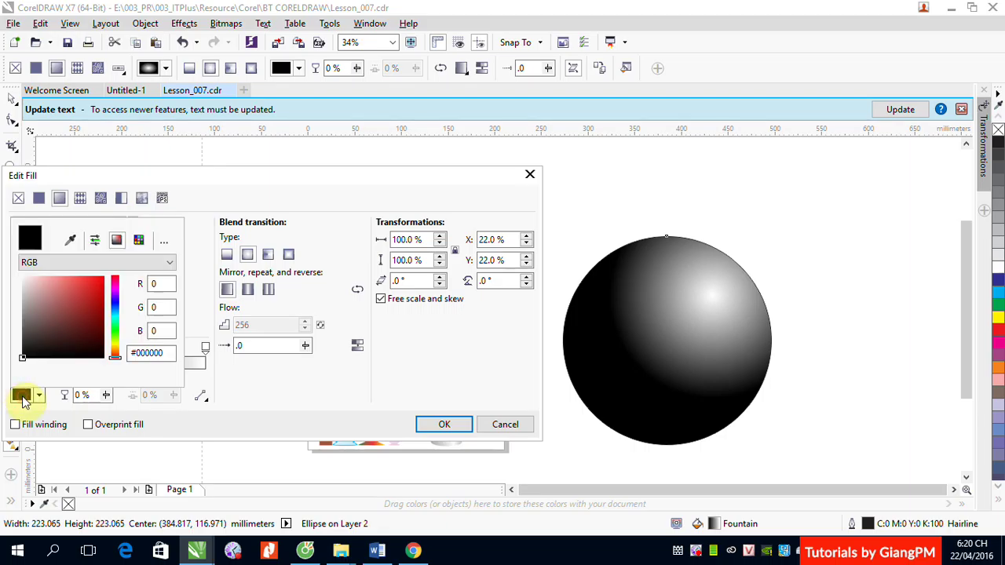
{"action": "left_click", "coordinate": [25, 330]}
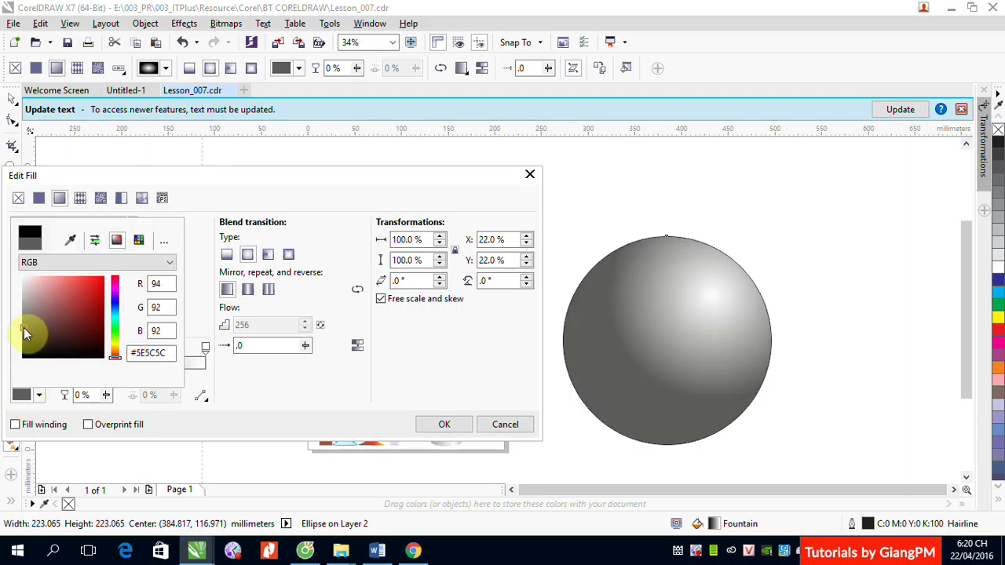
{"action": "left_click_drag", "start_coordinate": [25, 326], "coordinate": [25, 322]}
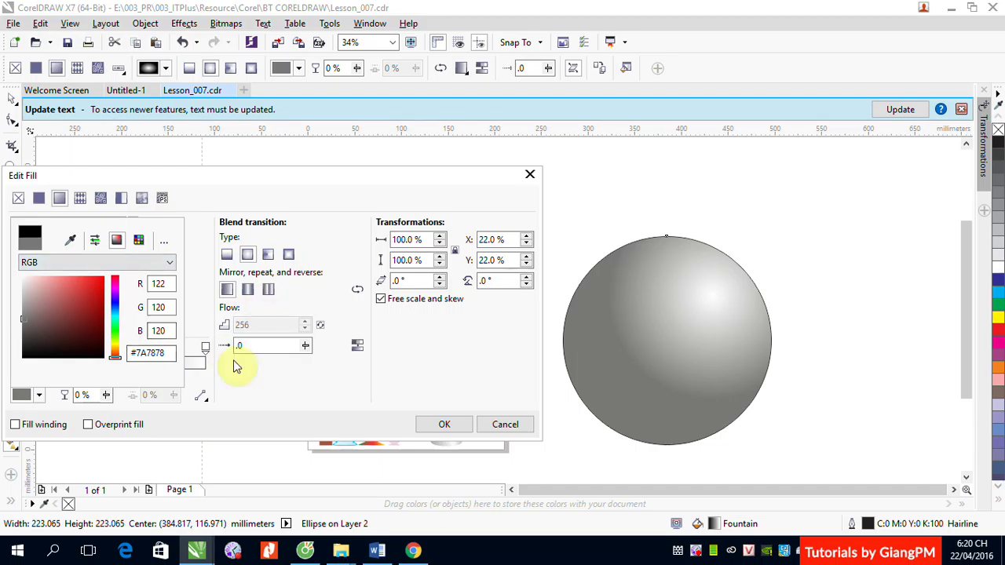
Shift the disc's gradient centre to X 11%, Y 9% and apply the fill.
{"action": "left_click", "coordinate": [286, 393]}
{"action": "left_click_drag", "start_coordinate": [92, 270], "coordinate": [85, 270]}
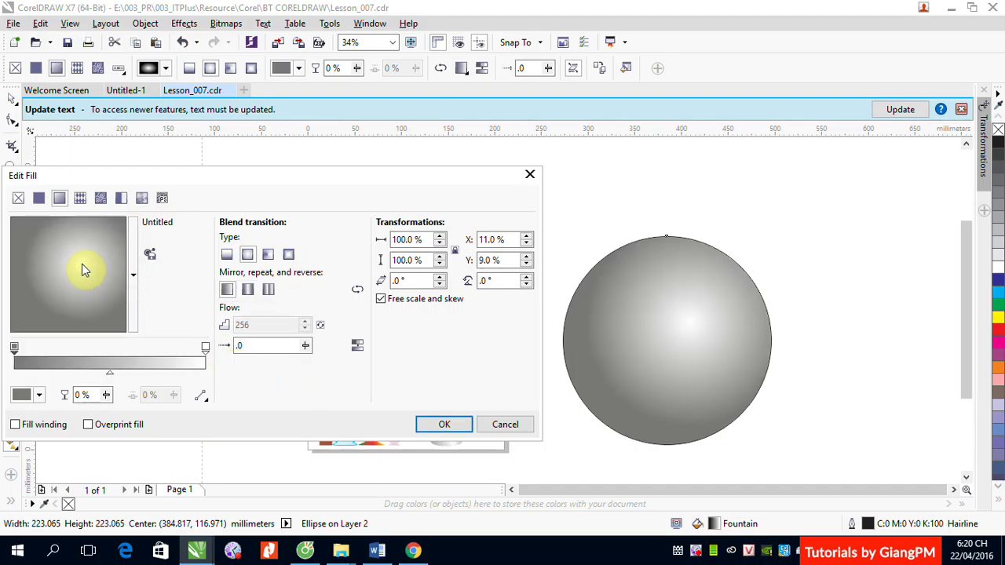
{"action": "left_click", "coordinate": [444, 424]}
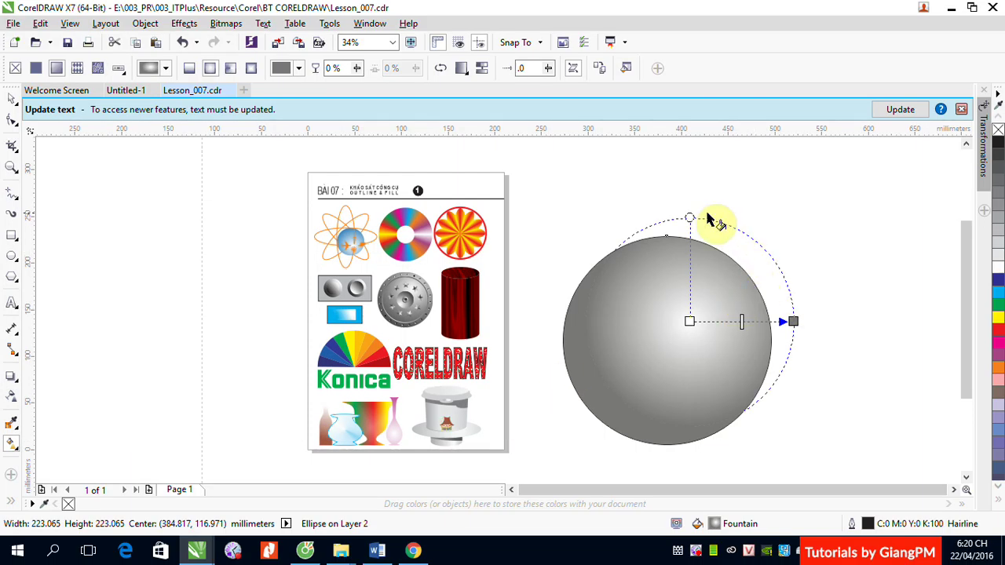
Make two concentric, scaled-down copies of the disc, about 176 mm and 169 mm in diameter.
{"action": "left_click", "coordinate": [12, 99]}
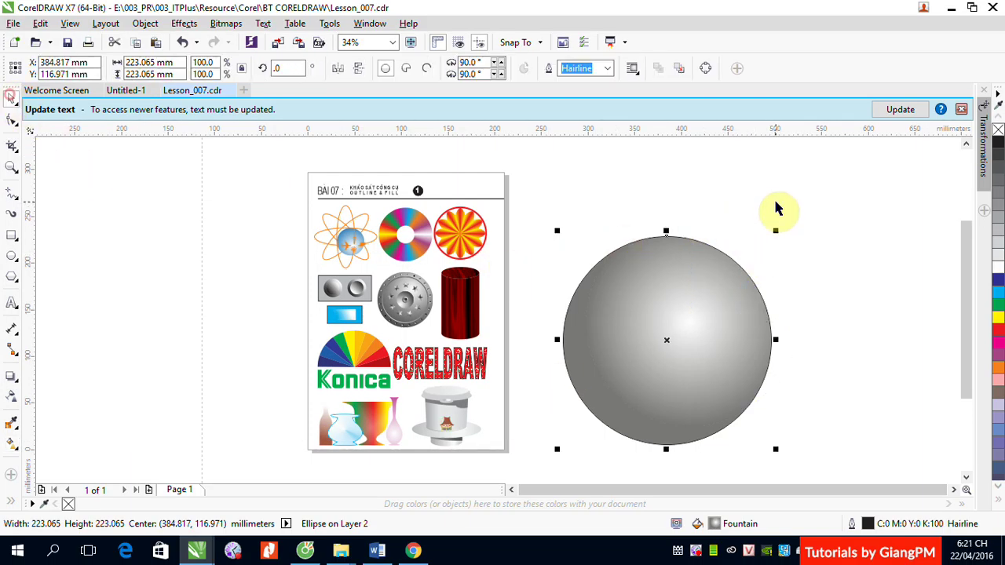
{"action": "left_click", "coordinate": [775, 202]}
{"action": "left_click", "coordinate": [712, 272]}
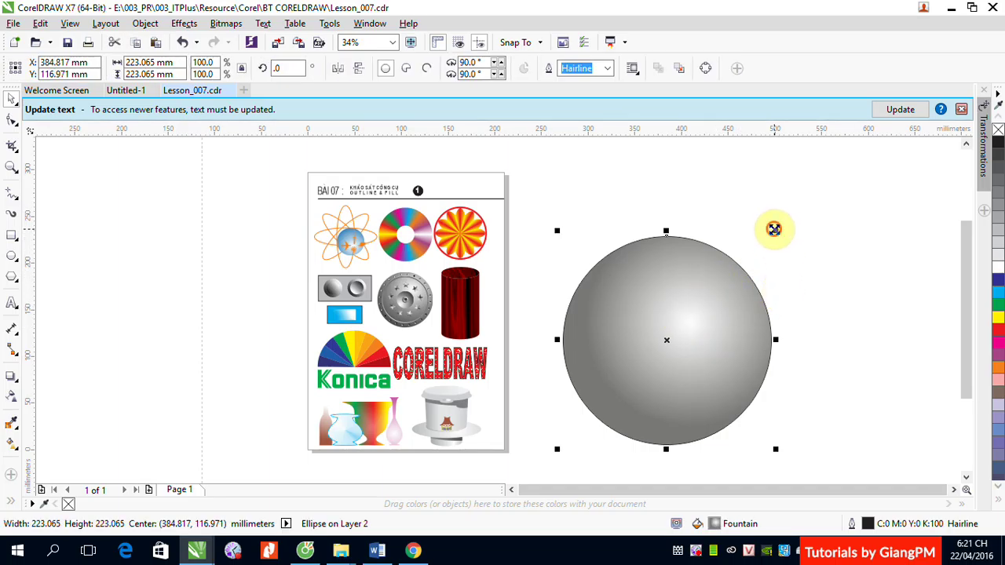
{"action": "left_click_drag", "start_coordinate": [773, 229], "coordinate": [769, 252]}
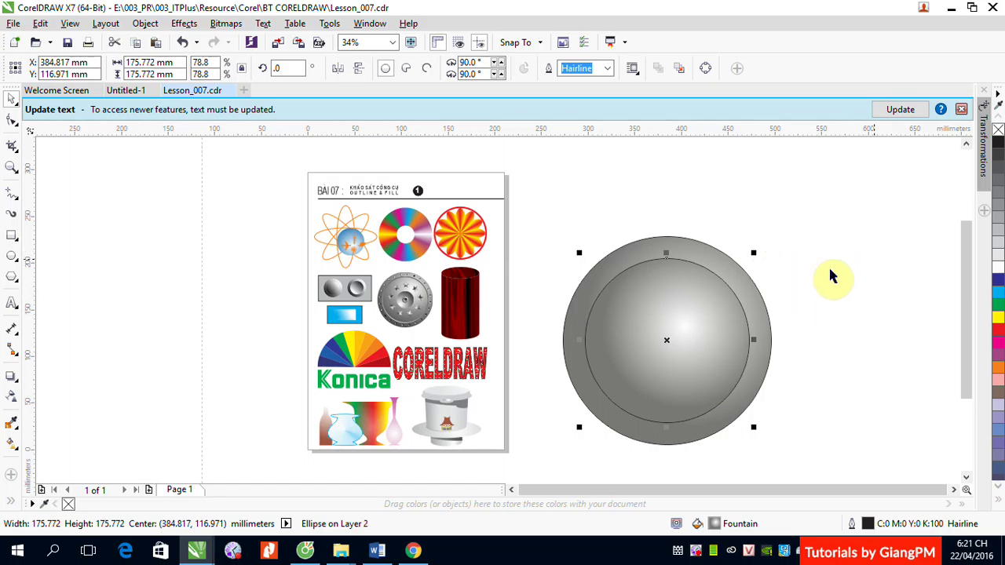
{"action": "left_click_drag", "start_coordinate": [756, 254], "coordinate": [752, 255]}
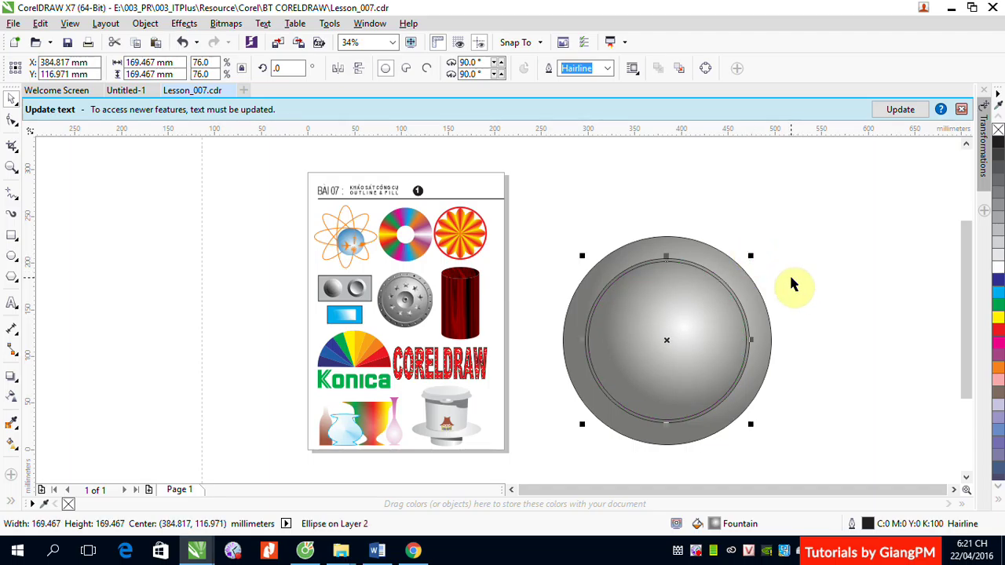
Select both inner circles and combine them into a thin ring.
{"action": "left_click", "coordinate": [529, 256]}
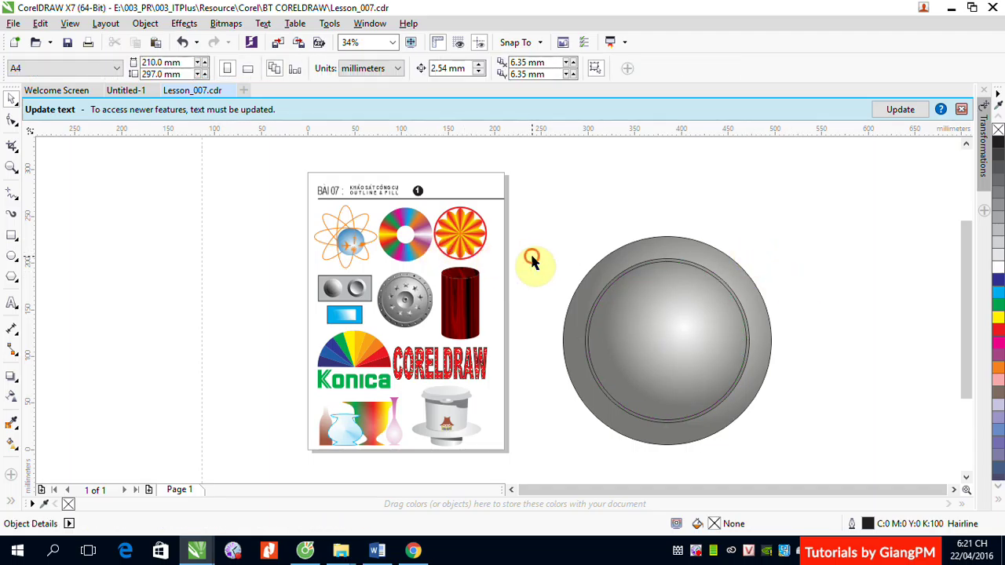
{"action": "left_click_drag", "start_coordinate": [531, 256], "coordinate": [762, 433]}
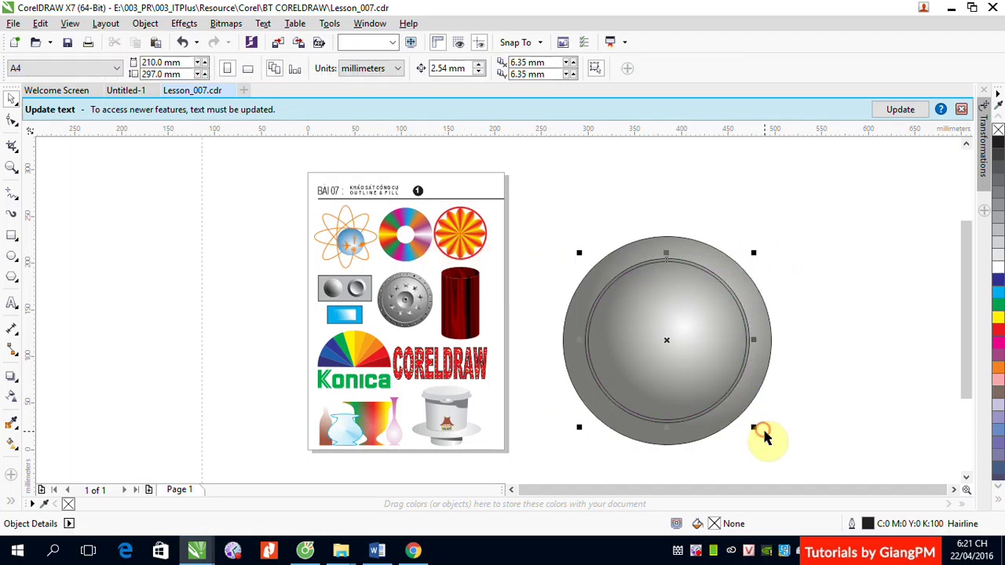
{"action": "left_click", "coordinate": [385, 68]}
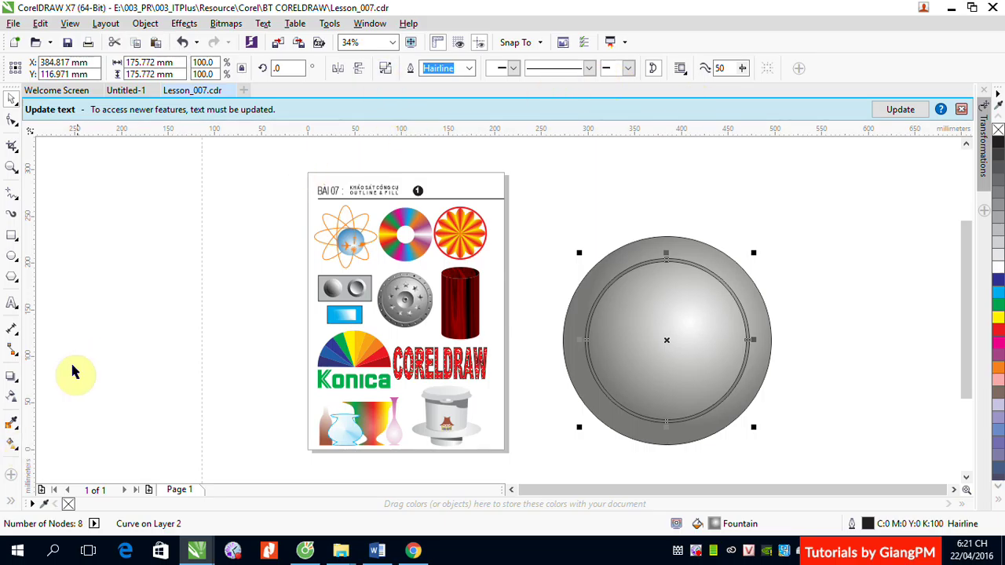
Edit the ring's fountain fill so its gradient centre is offset to X -14%, Y -14%.
{"action": "left_click", "coordinate": [12, 444]}
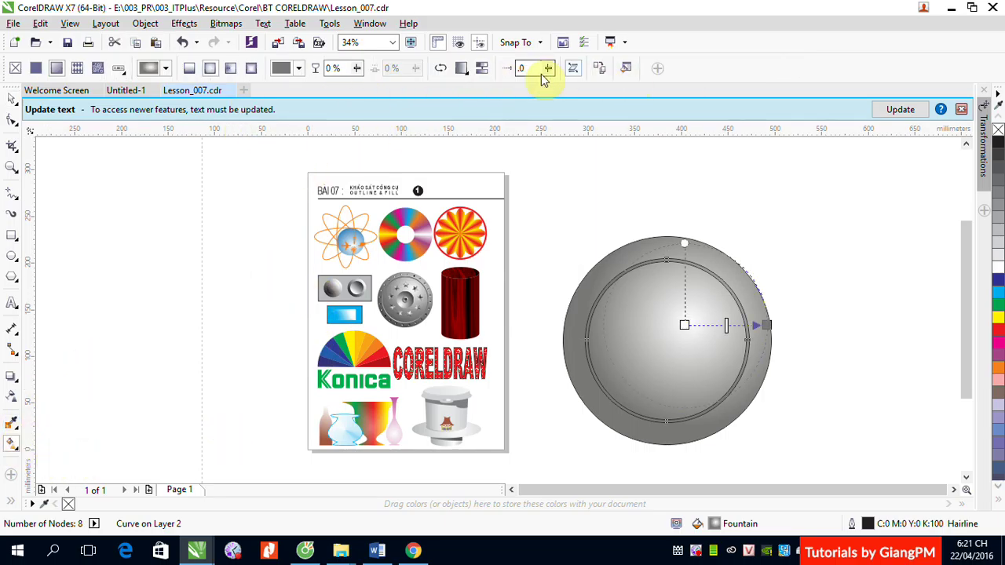
{"action": "left_click", "coordinate": [439, 71]}
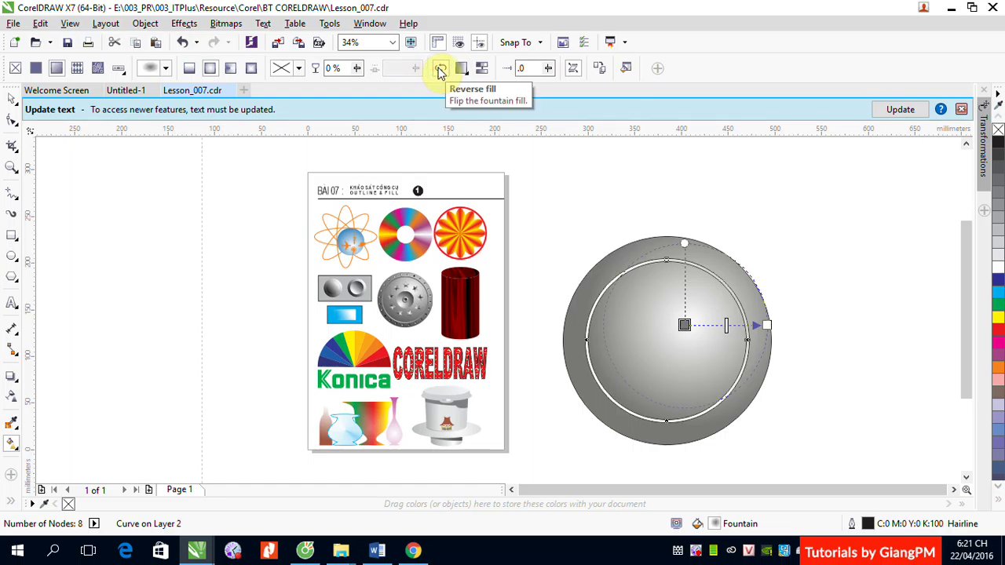
{"action": "left_click", "coordinate": [442, 70]}
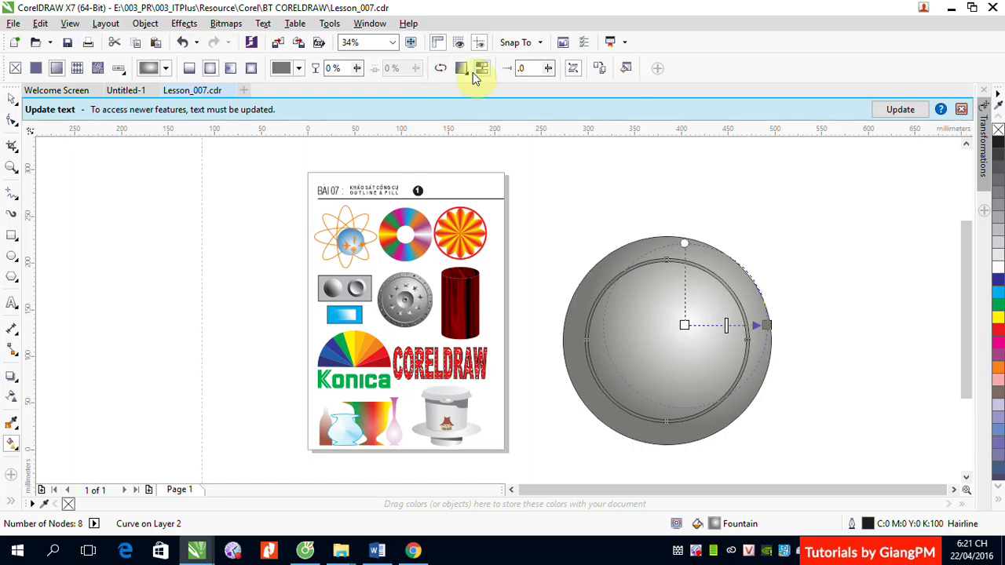
{"action": "left_click", "coordinate": [626, 69]}
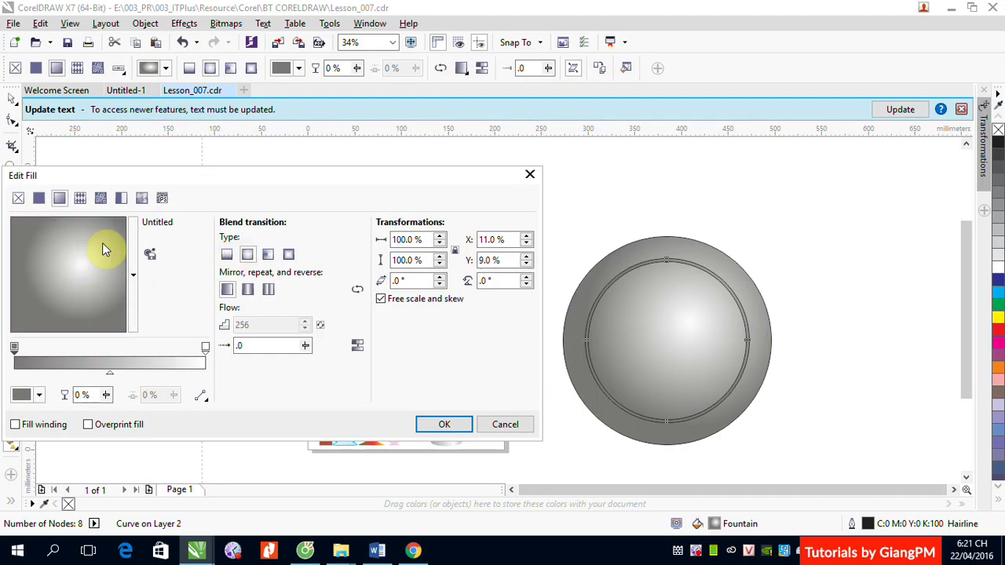
{"action": "left_click_drag", "start_coordinate": [81, 265], "coordinate": [54, 296]}
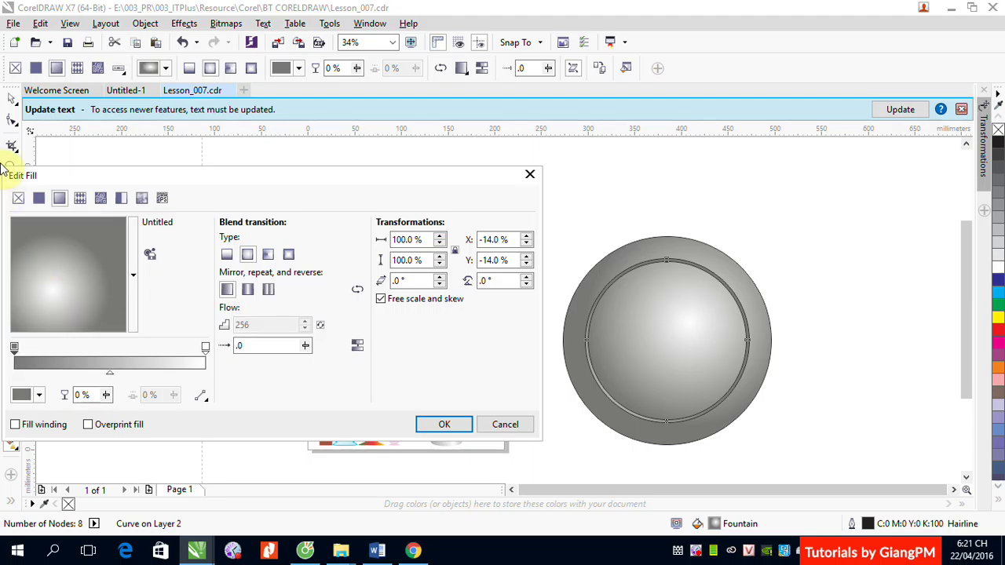
{"action": "left_click", "coordinate": [437, 426]}
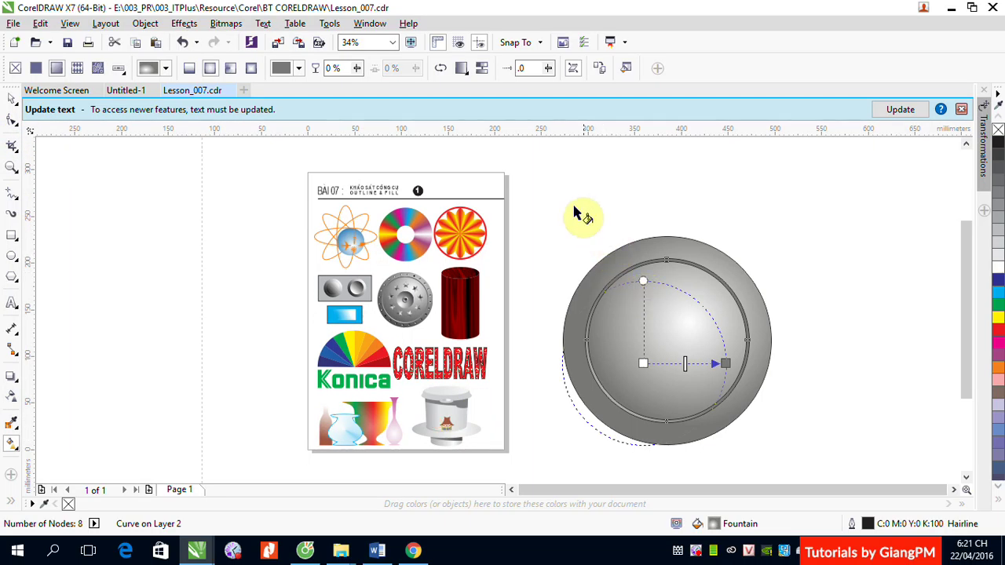
Remove the outline from both the large disc and the ring.
{"action": "left_click", "coordinate": [574, 208]}
{"action": "left_click", "coordinate": [12, 98]}
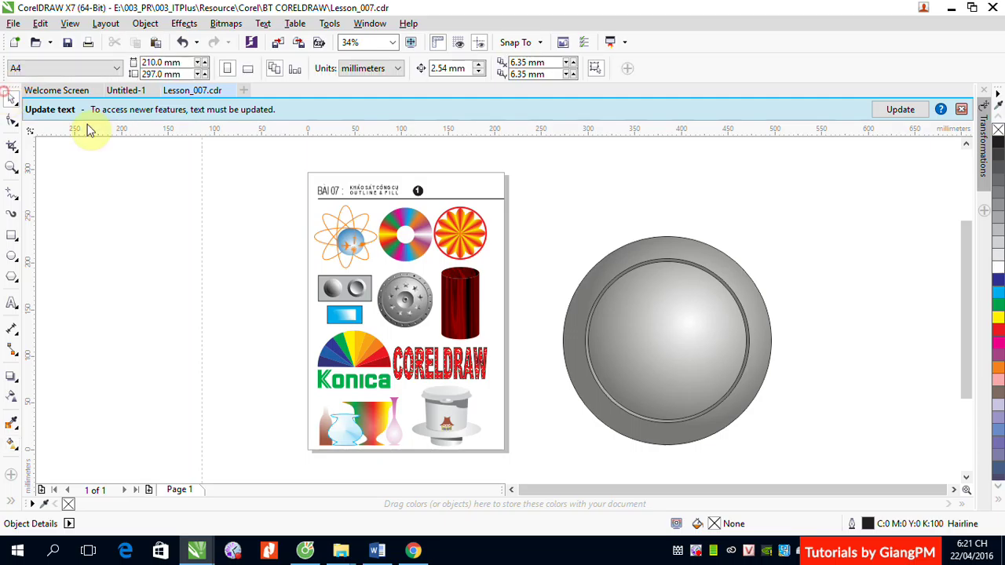
{"action": "left_click_drag", "start_coordinate": [553, 219], "coordinate": [820, 471]}
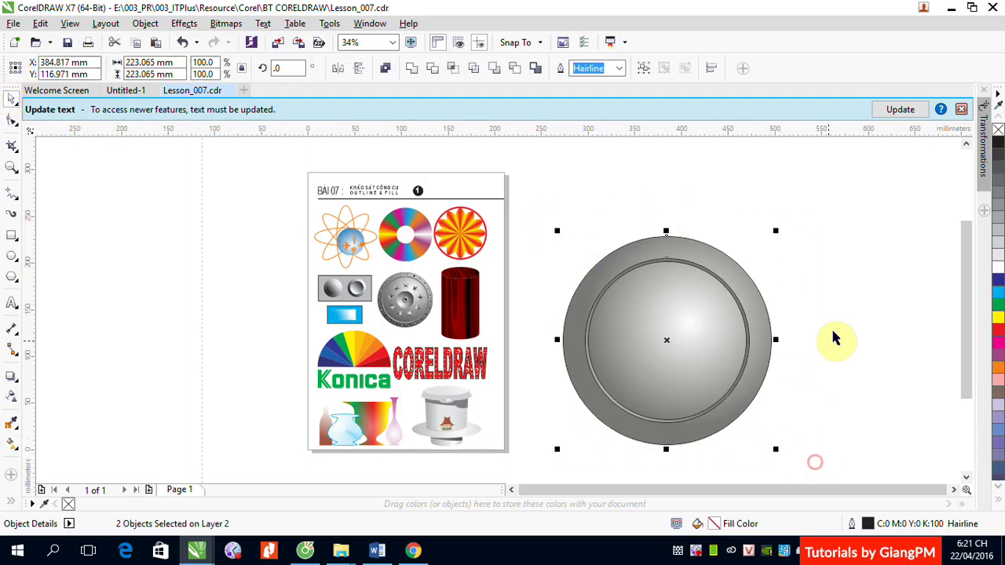
{"action": "right_click", "coordinate": [997, 132]}
{"action": "left_click", "coordinate": [881, 234]}
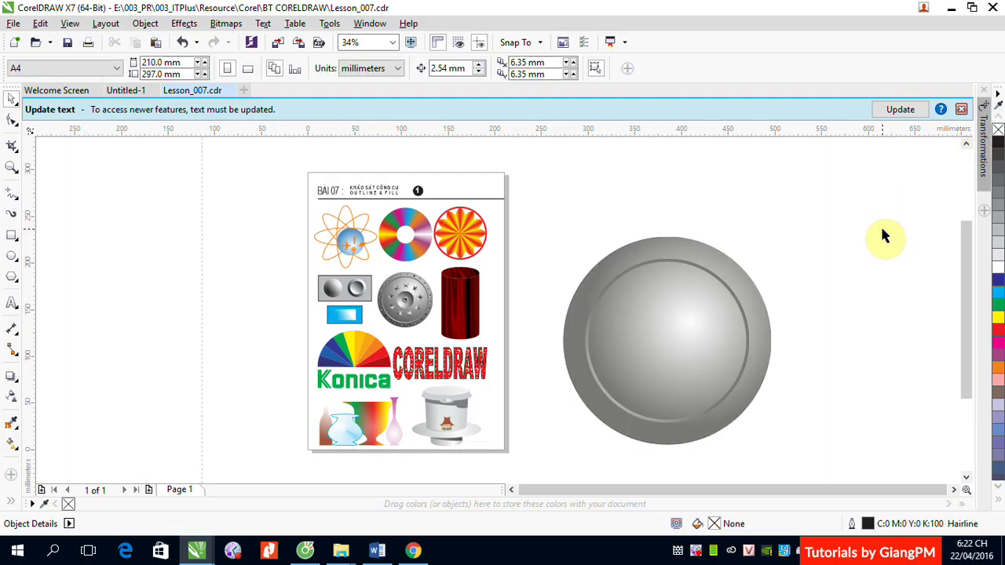
Make a concentric copy of the disc about 87 mm wide and offset its gradient centre to X -8%, Y -8%.
{"action": "left_click", "coordinate": [734, 276]}
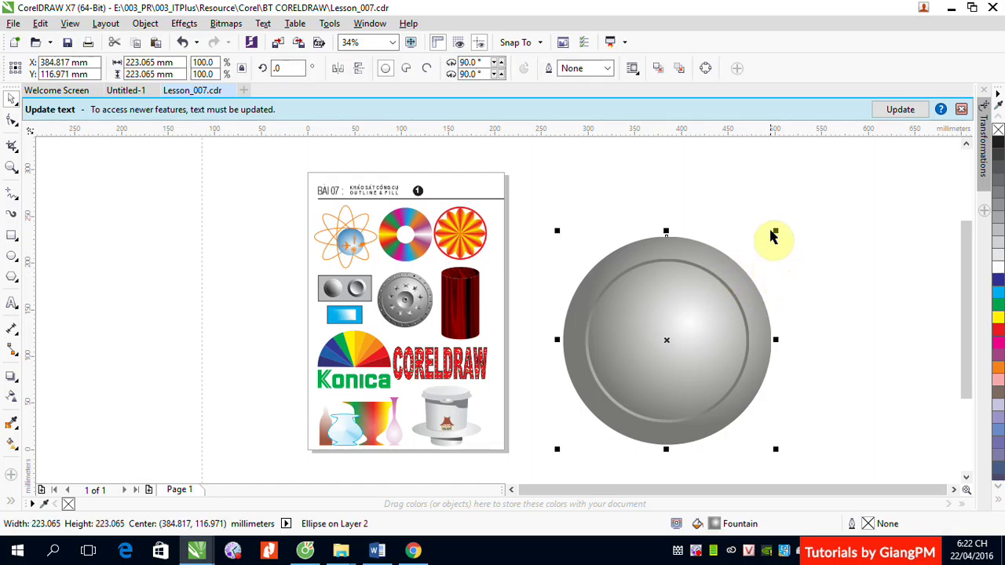
{"action": "left_click_drag", "start_coordinate": [775, 229], "coordinate": [721, 294]}
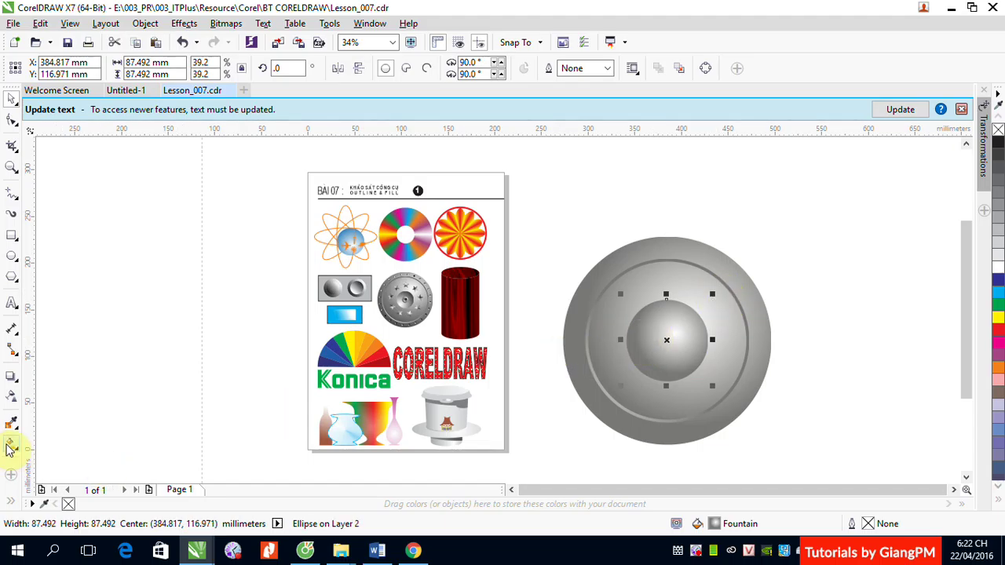
{"action": "left_click", "coordinate": [11, 445]}
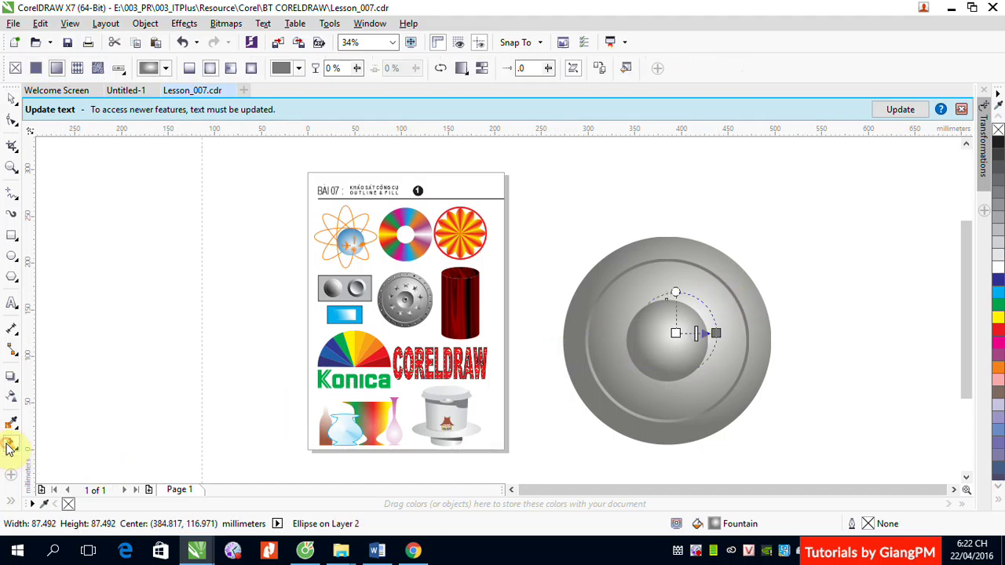
{"action": "left_click", "coordinate": [626, 67]}
{"action": "left_click_drag", "start_coordinate": [90, 259], "coordinate": [59, 284]}
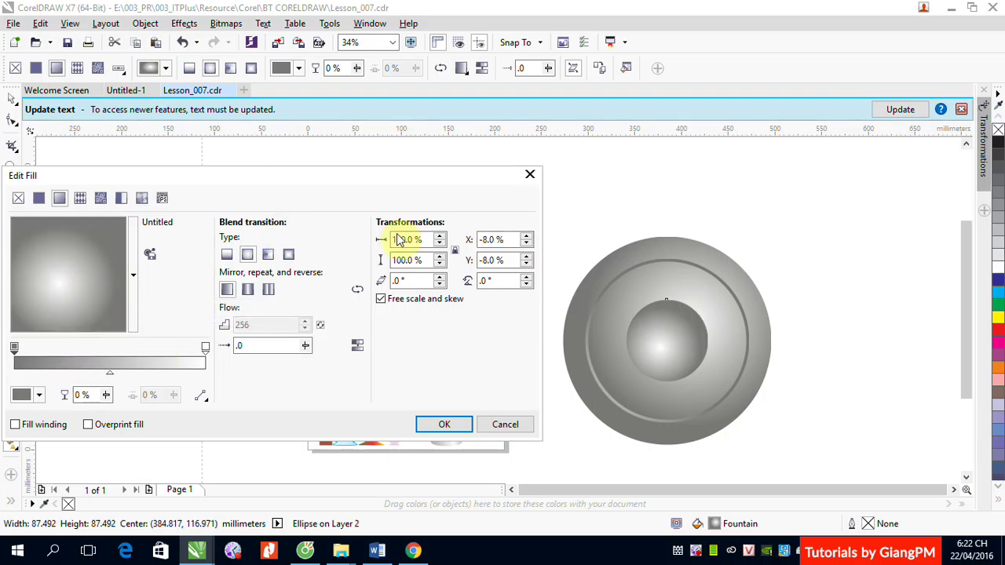
{"action": "left_click", "coordinate": [445, 424]}
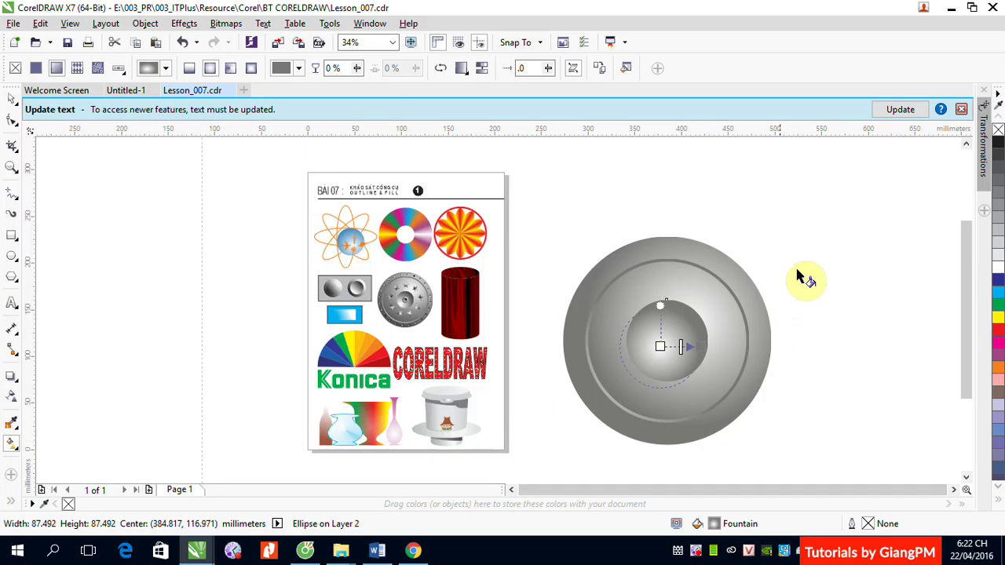
Make a small concentric copy of the large disc as a raised knob inside the recessed centre circle.
{"action": "left_click", "coordinate": [12, 100]}
{"action": "left_click", "coordinate": [734, 274]}
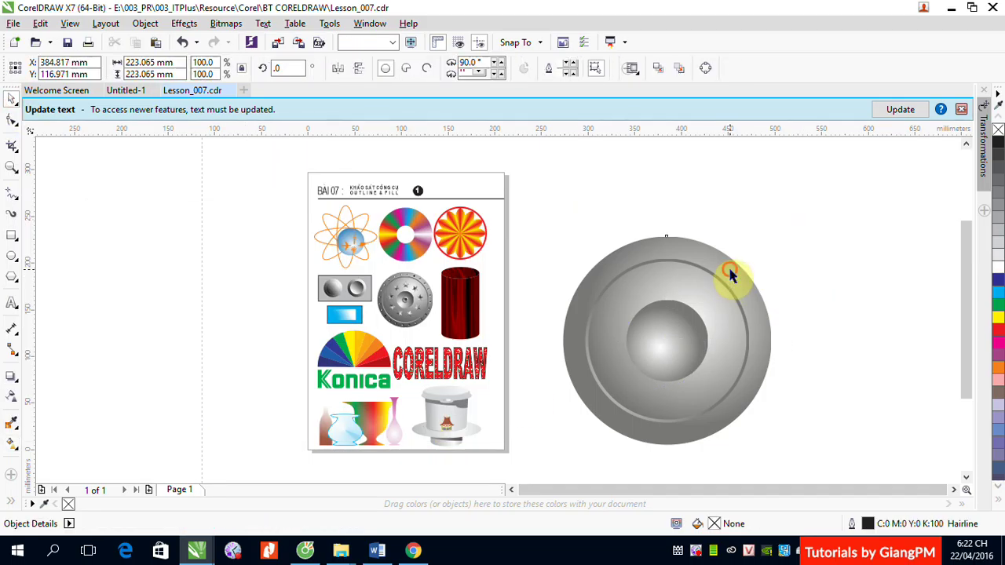
{"action": "left_click_drag", "start_coordinate": [771, 234], "coordinate": [699, 320]}
{"action": "left_click", "coordinate": [834, 306]}
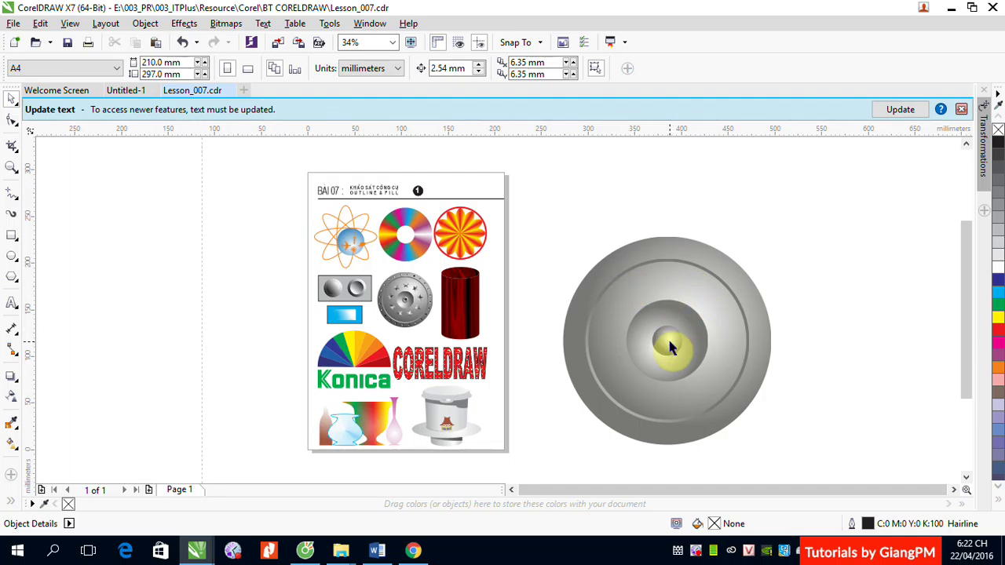
Place an 8.67 mm copy of the centre knob on the disc's upper rim and align it to the disc's vertical centreline.
{"action": "left_click_drag", "start_coordinate": [669, 346], "coordinate": [679, 239]}
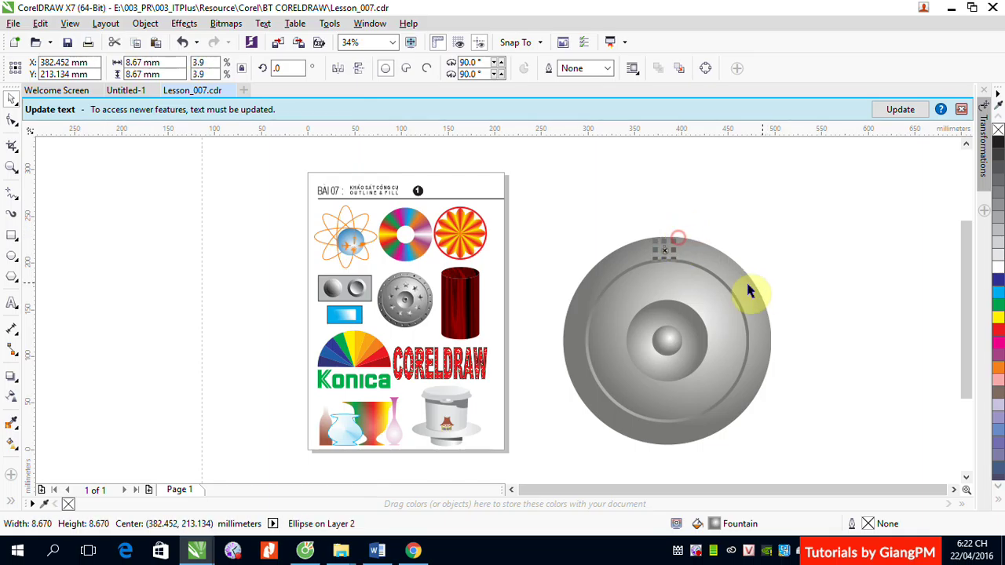
{"action": "left_click", "coordinate": [703, 259], "text": "shift"}
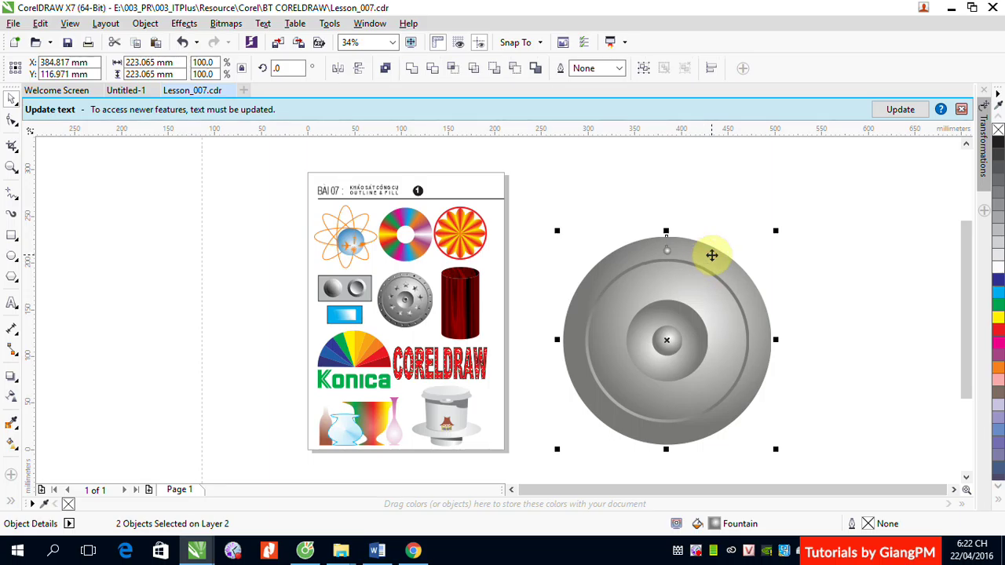
{"action": "left_click", "coordinate": [890, 254]}
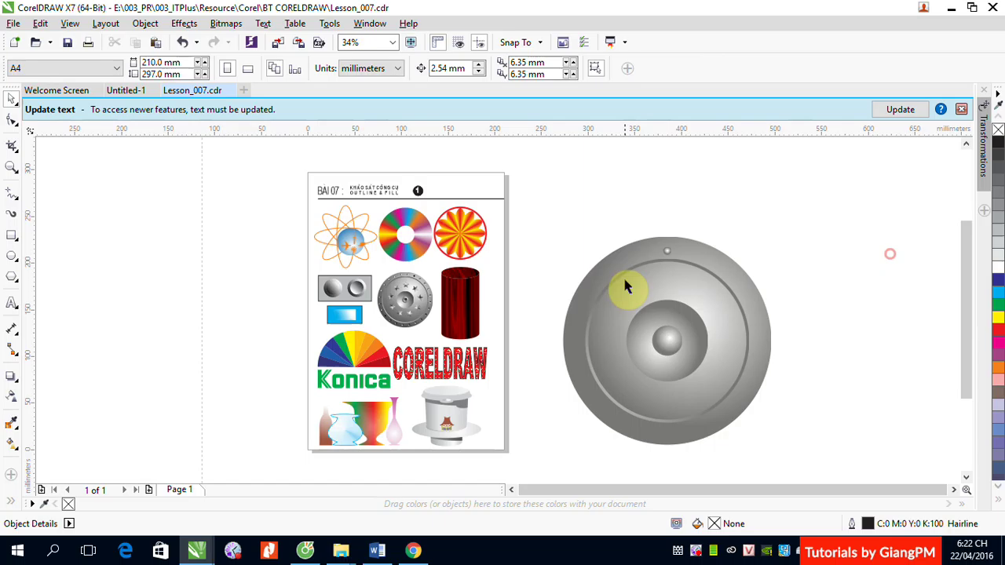
Duplicate the small rivet straight down onto the disc's lower rim.
{"action": "left_click", "coordinate": [666, 252]}
{"action": "left_click_drag", "start_coordinate": [666, 252], "coordinate": [686, 438]}
{"action": "left_click", "coordinate": [845, 393]}
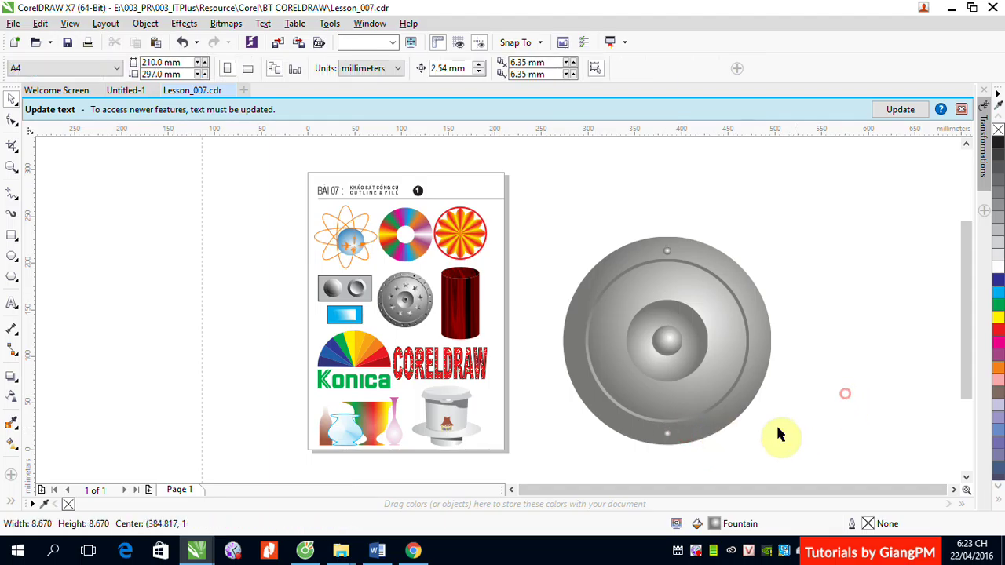
{"action": "left_click", "coordinate": [666, 437]}
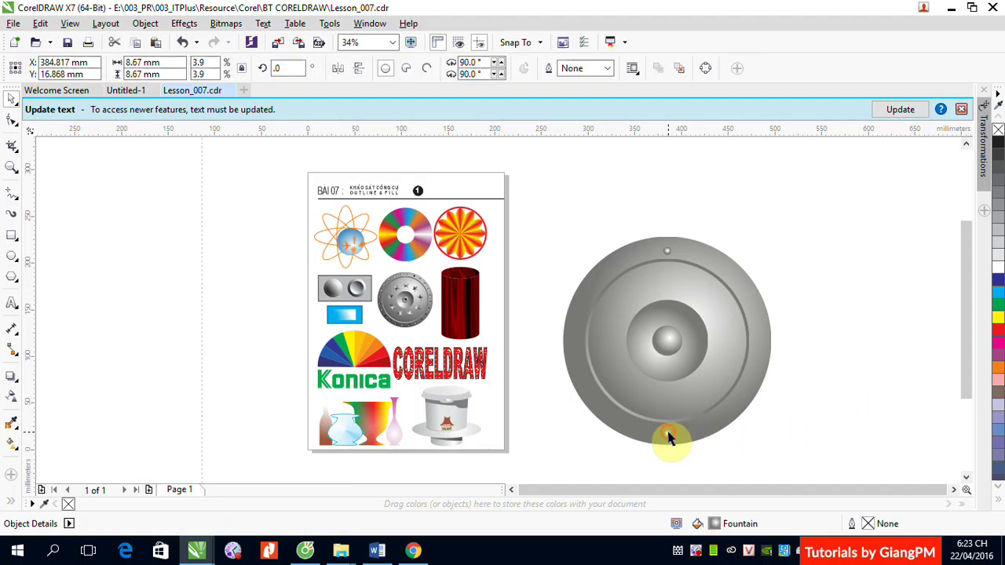
{"action": "left_click", "coordinate": [665, 252], "text": "shift"}
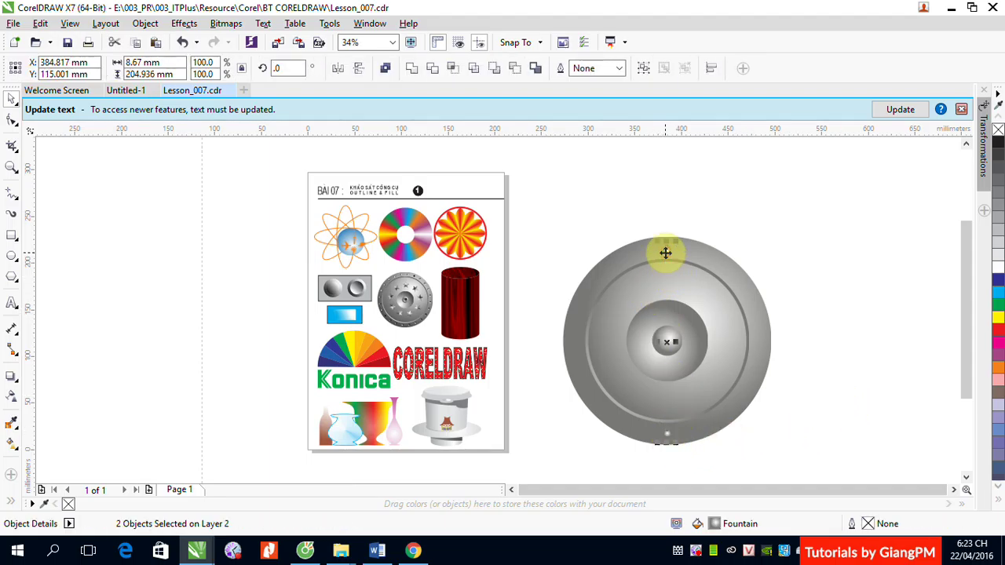
{"action": "left_click", "coordinate": [691, 257], "text": "shift"}
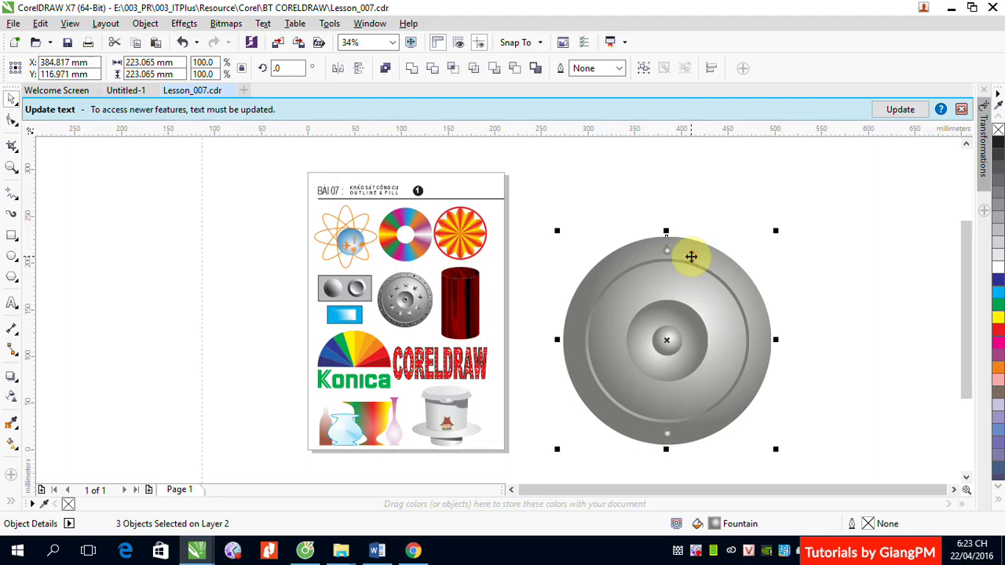
{"action": "left_click", "coordinate": [771, 233]}
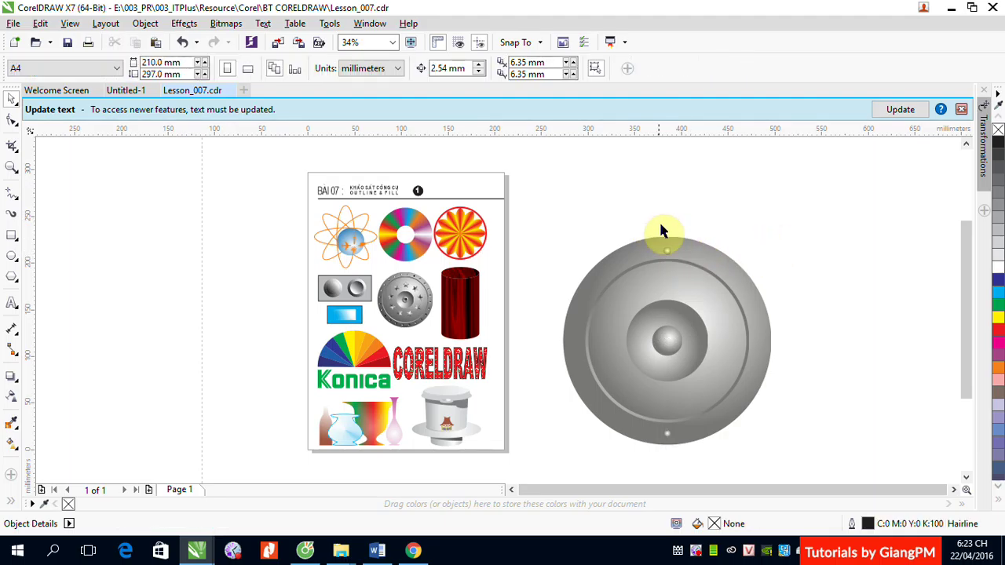
Group the upper and lower rim rivets and centre the pair vertically on the large disc.
{"action": "left_click", "coordinate": [662, 230]}
{"action": "left_click", "coordinate": [666, 250]}
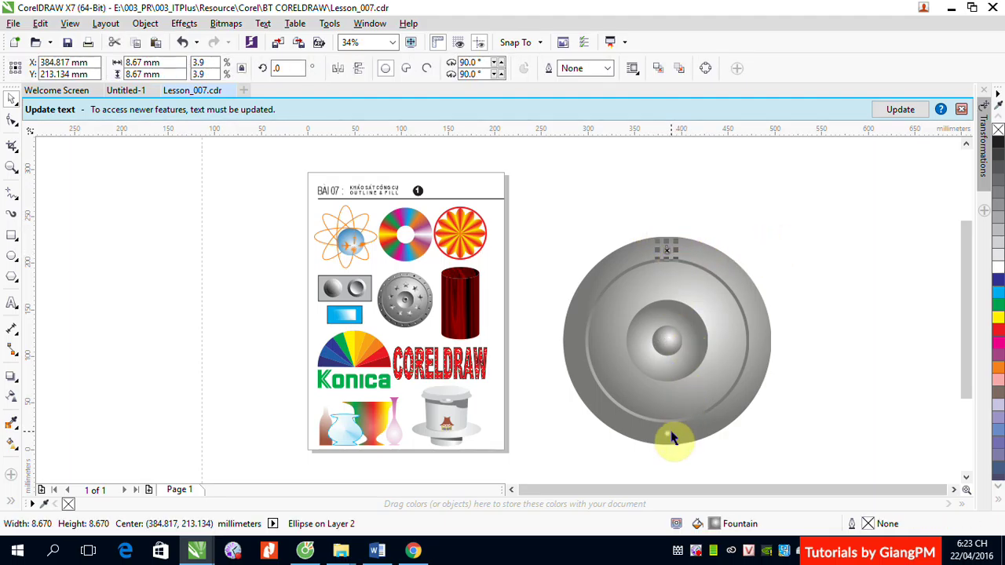
{"action": "left_click", "coordinate": [669, 438], "text": "shift"}
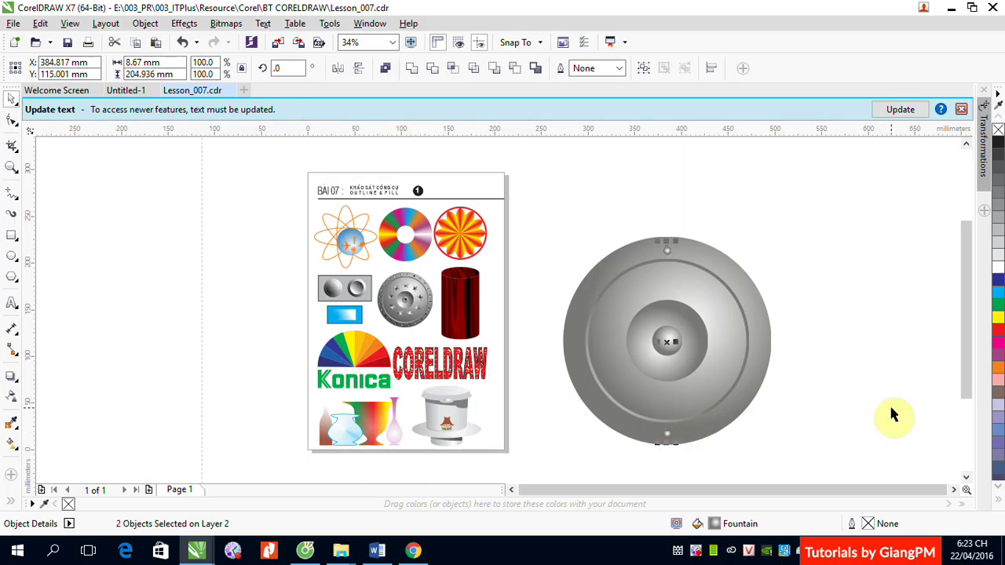
{"action": "key", "text": "ctrl+g"}
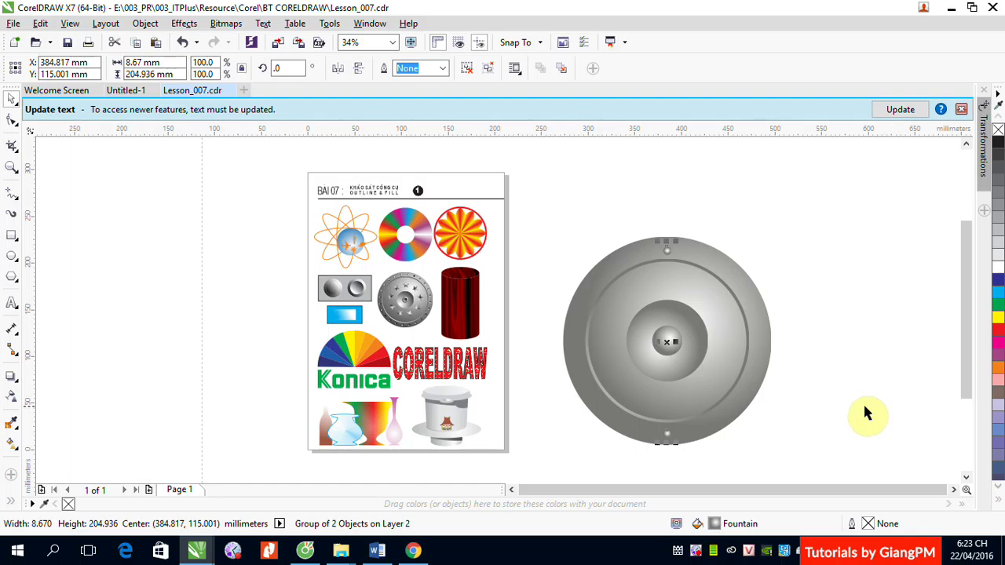
{"action": "left_click", "coordinate": [755, 308], "text": "shift"}
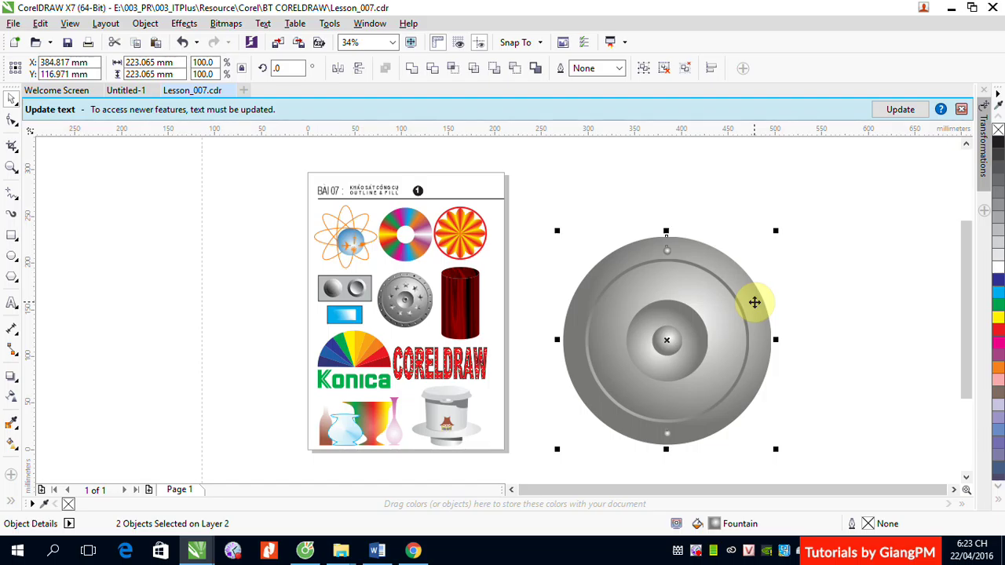
{"action": "left_click", "coordinate": [809, 275]}
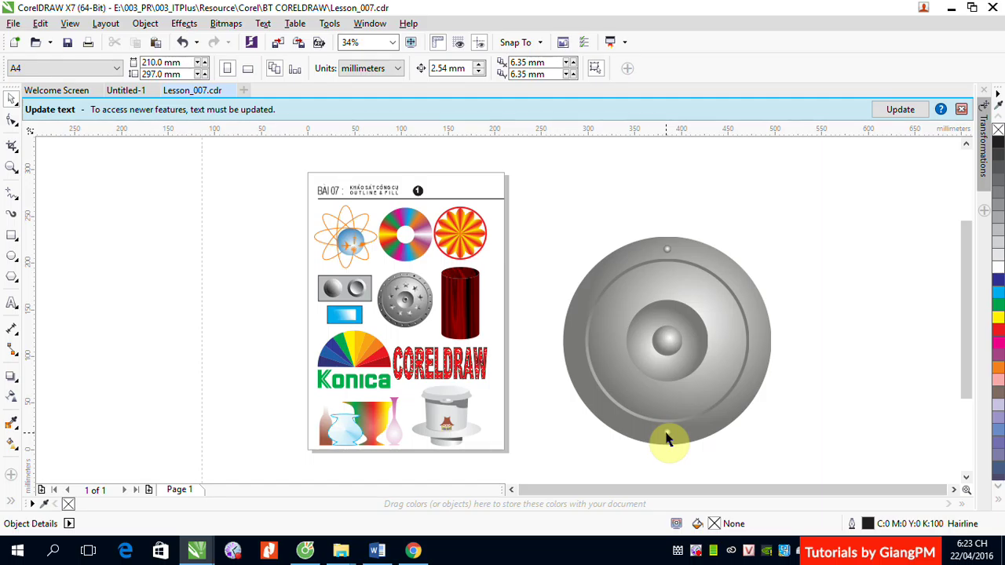
{"action": "left_click", "coordinate": [668, 251]}
{"action": "left_click", "coordinate": [618, 206]}
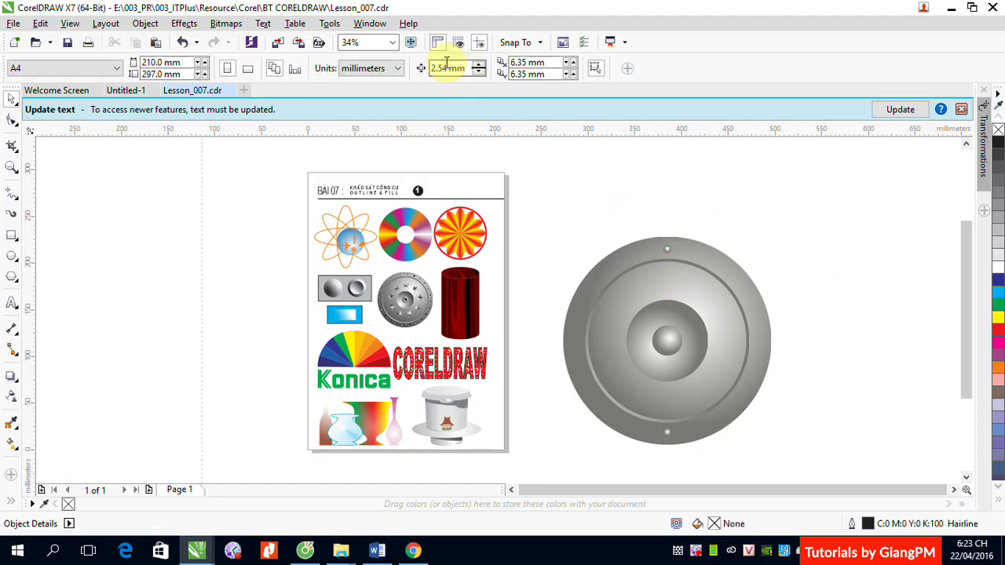
Set the constrain angle in the editing options to 15 degrees.
{"action": "left_click", "coordinate": [331, 24]}
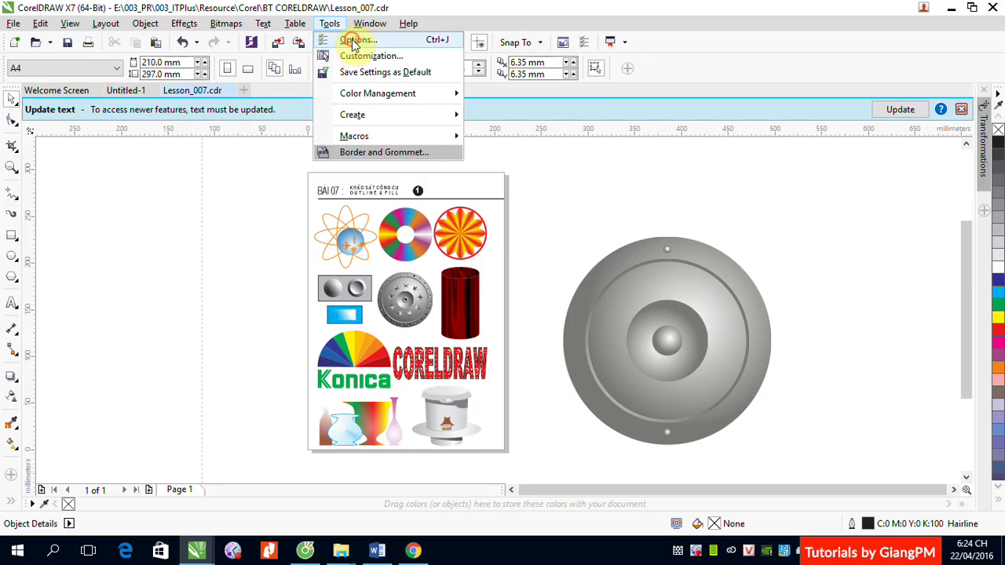
{"action": "left_click", "coordinate": [348, 40]}
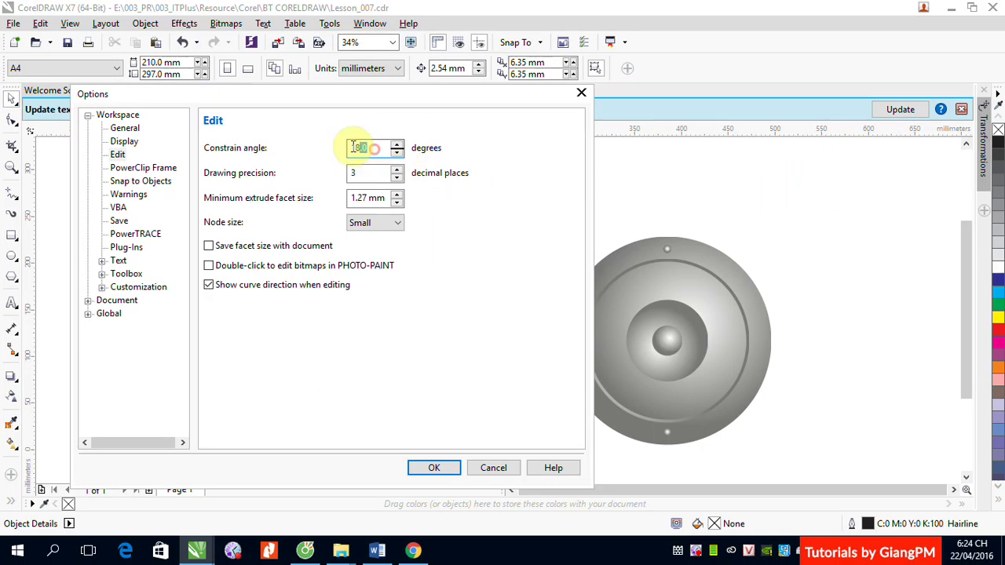
{"action": "type", "text": "15"}
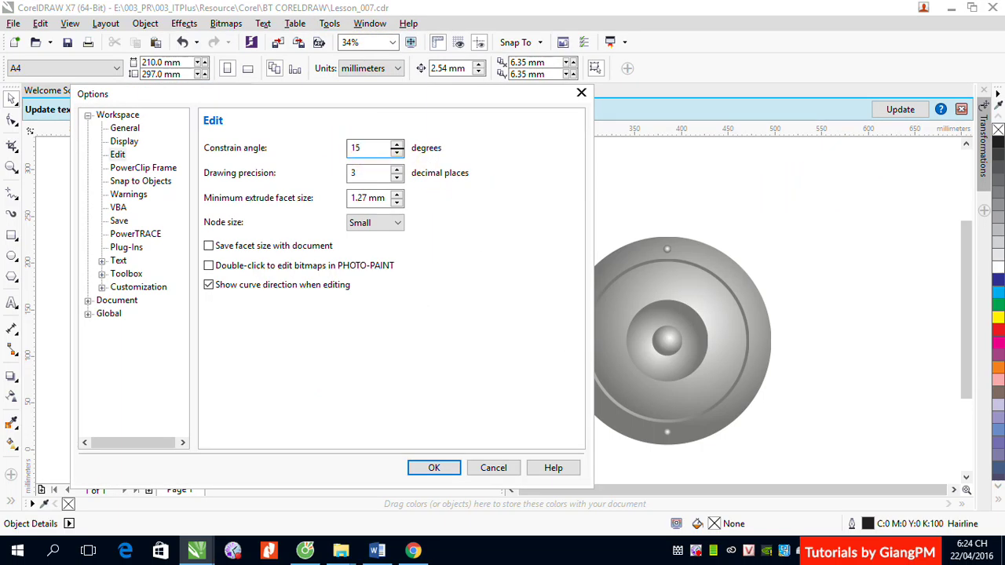
{"action": "left_click", "coordinate": [428, 467]}
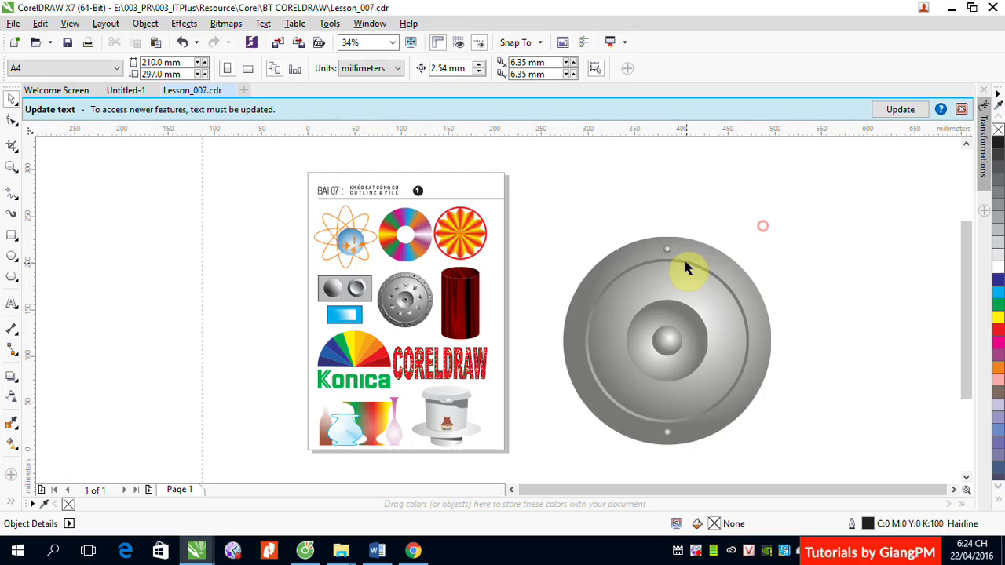
Place a copy of the grouped rivet pair rotated 15 degrees clockwise about the disc's centre.
{"action": "left_click", "coordinate": [670, 252]}
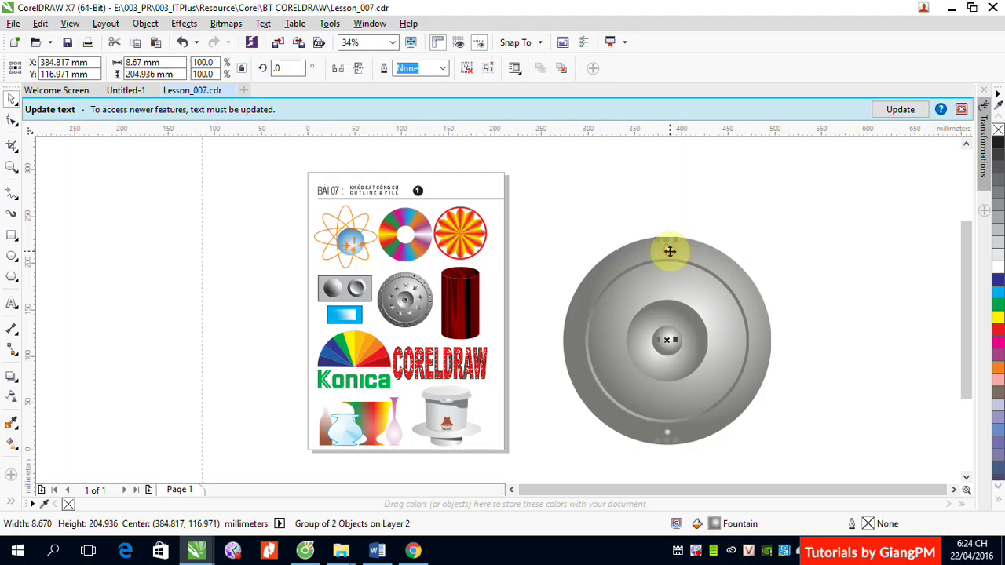
{"action": "left_click", "coordinate": [670, 252]}
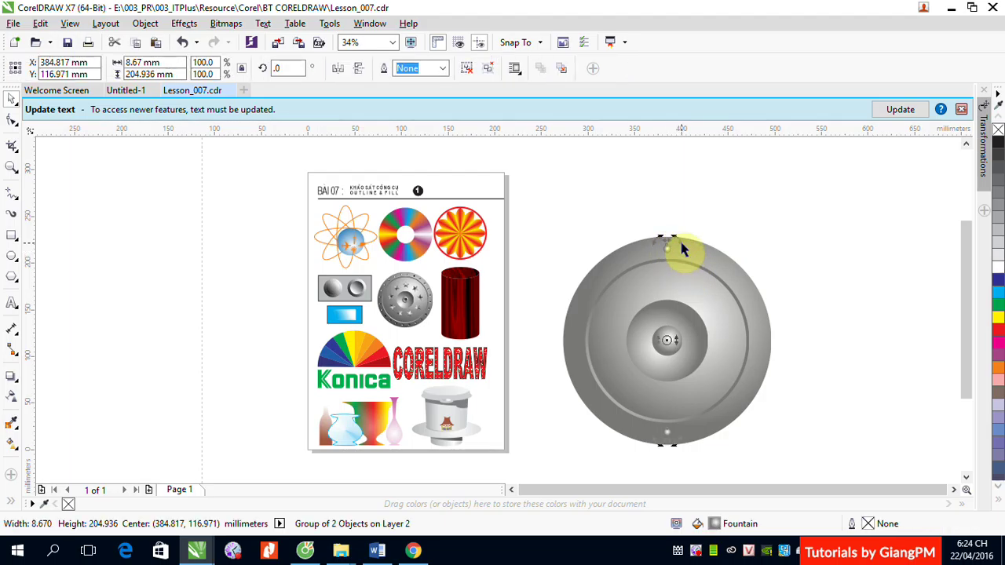
{"action": "left_click_drag", "start_coordinate": [673, 233], "coordinate": [698, 244]}
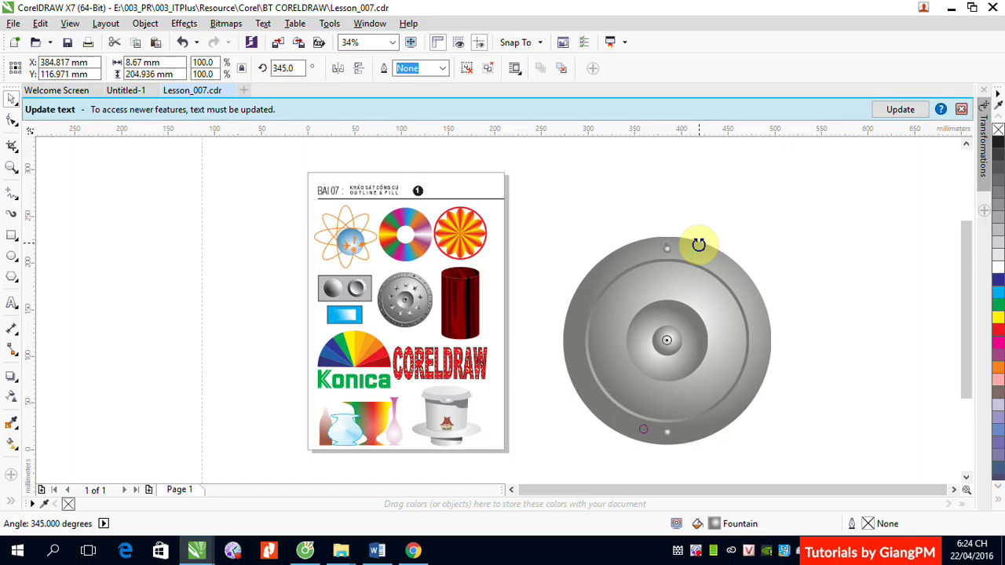
{"action": "left_click_drag", "start_coordinate": [699, 244], "coordinate": [702, 253]}
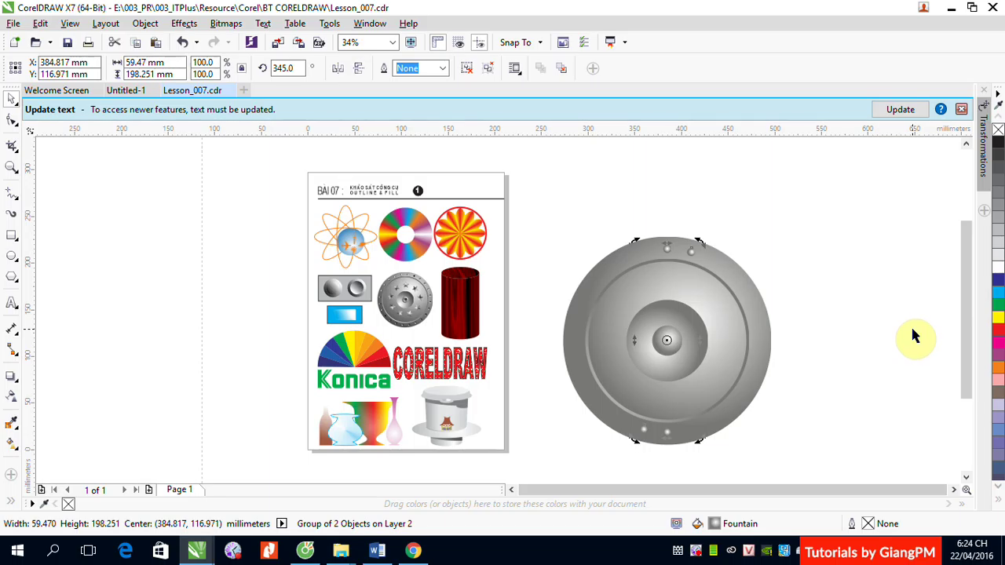
Repeat the 15-degree rotated duplication until rivets are evenly spaced around the whole rim.
{"action": "key", "text": "ctrl+r"}
{"action": "key", "text": "ctrl+r"}
{"action": "key", "text": "ctrl+r"}
{"action": "key", "text": "ctrl+r"}
{"action": "key", "text": "ctrl+r"}
{"action": "key", "text": "ctrl+r"}
{"action": "key", "text": "ctrl+r"}
{"action": "key", "text": "ctrl+r"}
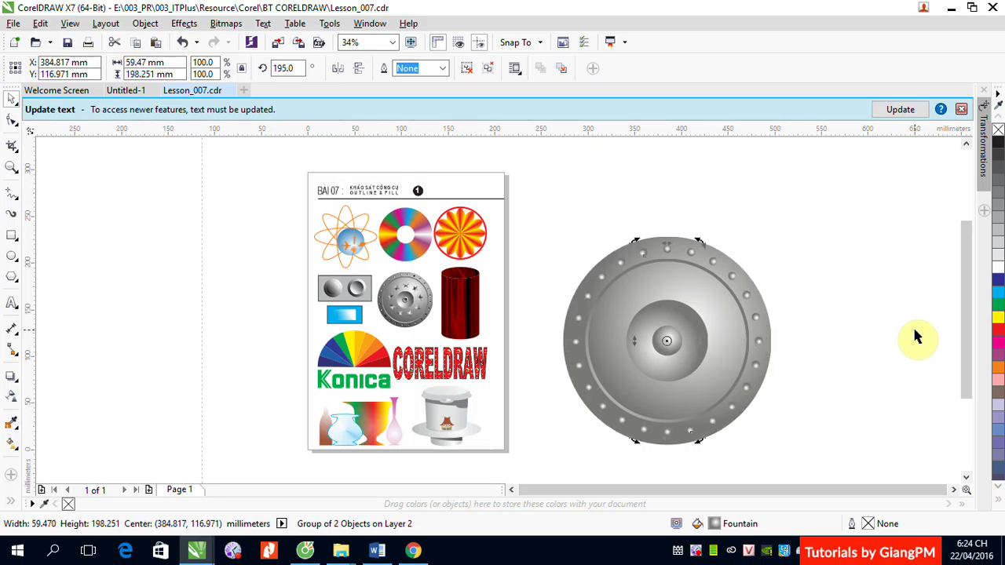
{"action": "left_click", "coordinate": [894, 284]}
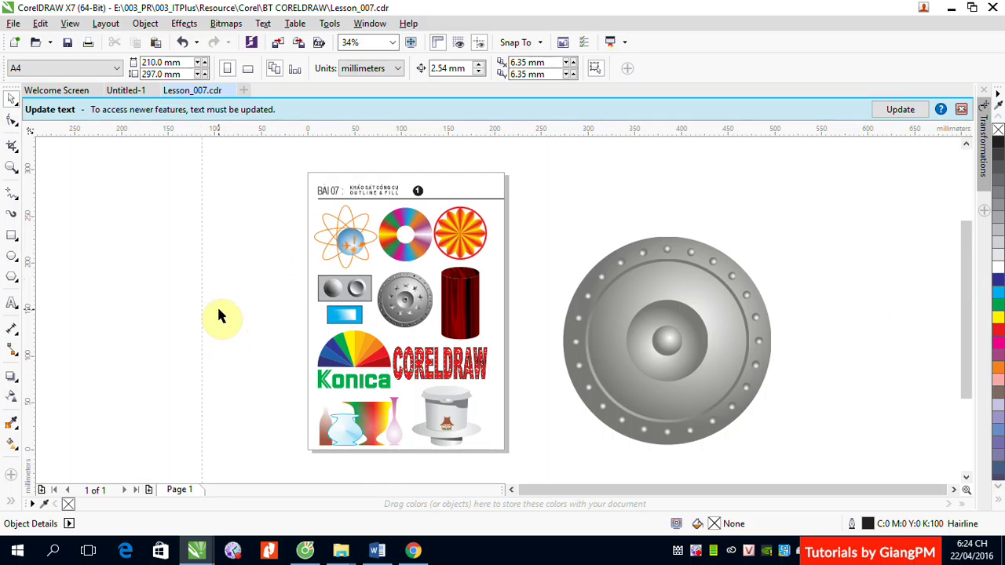
Draw a five-pointed star about 21 mm wide between the engraved ring and the recessed centre, above the knob.
{"action": "left_click", "coordinate": [13, 276]}
{"action": "left_click", "coordinate": [45, 311]}
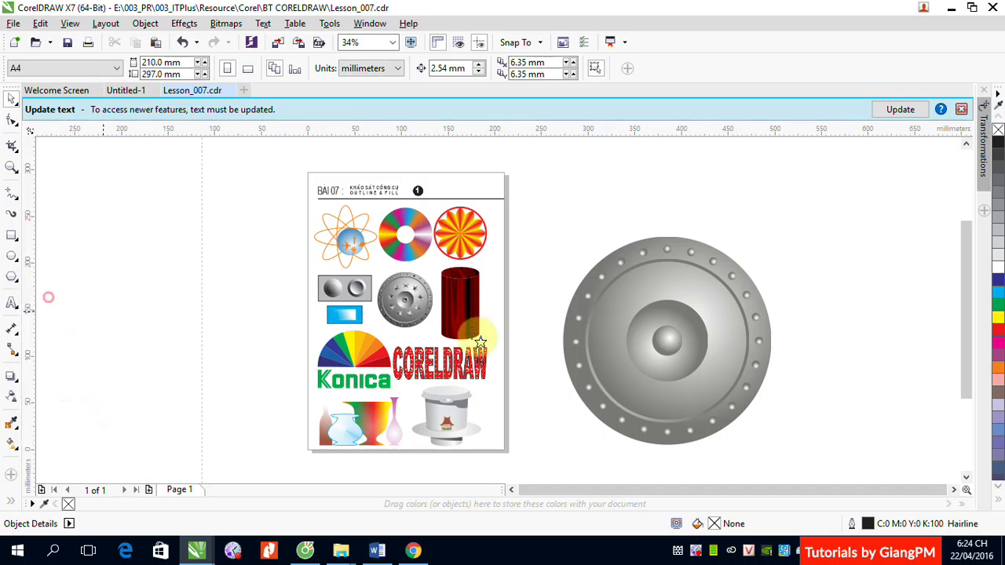
{"action": "left_click_drag", "start_coordinate": [659, 278], "coordinate": [678, 299]}
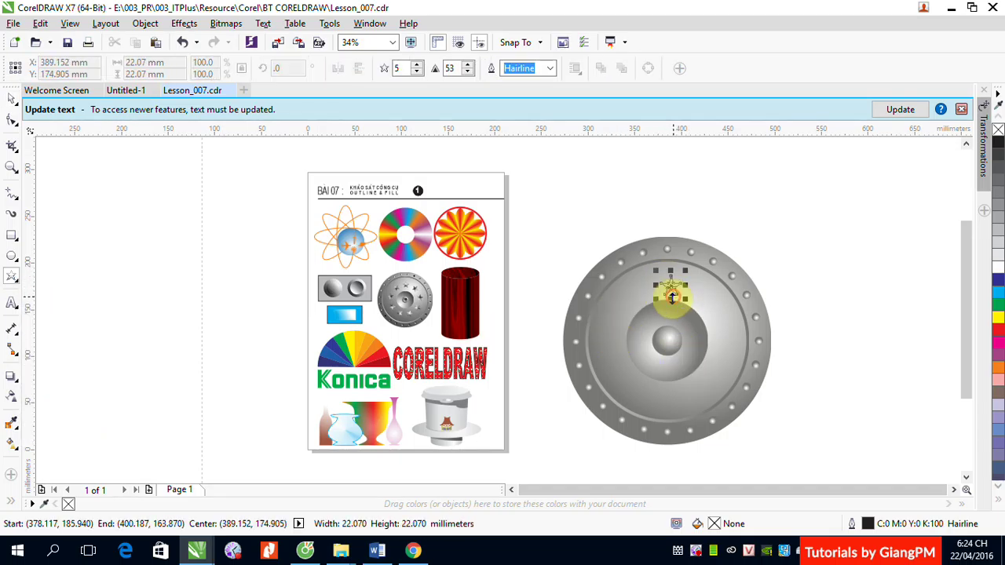
{"action": "left_click", "coordinate": [11, 98]}
{"action": "left_click", "coordinate": [806, 260]}
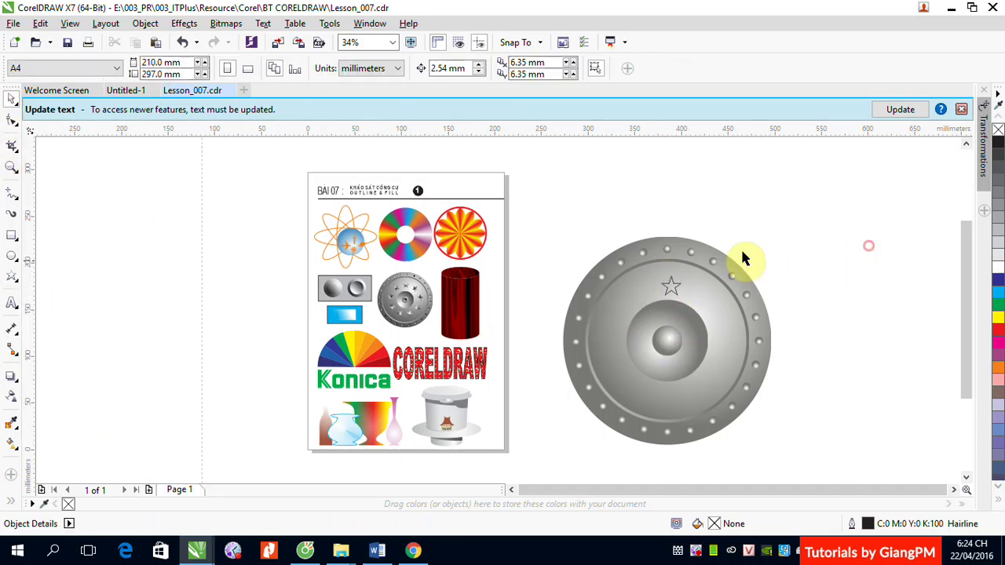
Copy the rivet's fountain fill onto the star and remove the star's outline.
{"action": "double_click", "coordinate": [672, 292]}
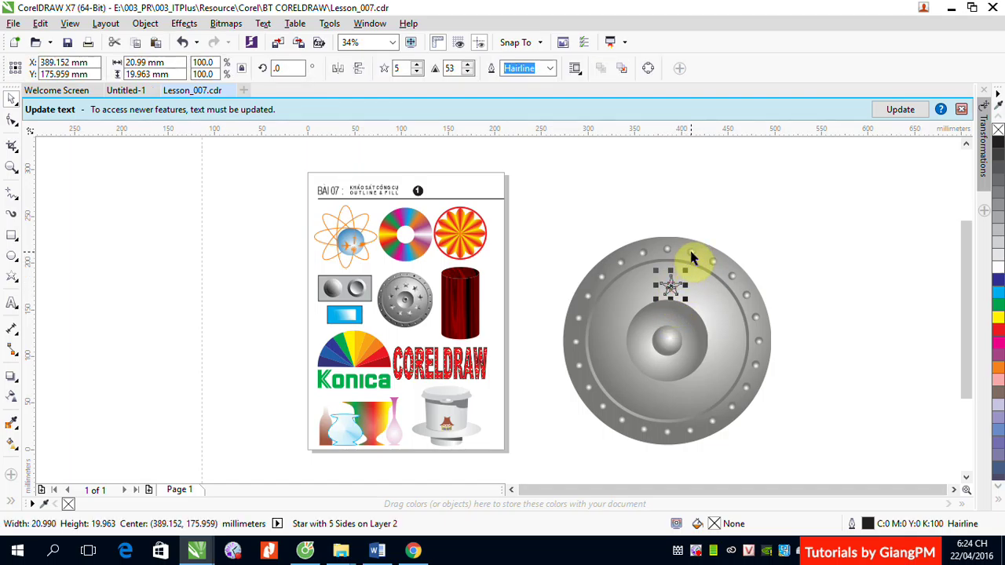
{"action": "left_click_drag", "start_coordinate": [691, 253], "coordinate": [671, 289]}
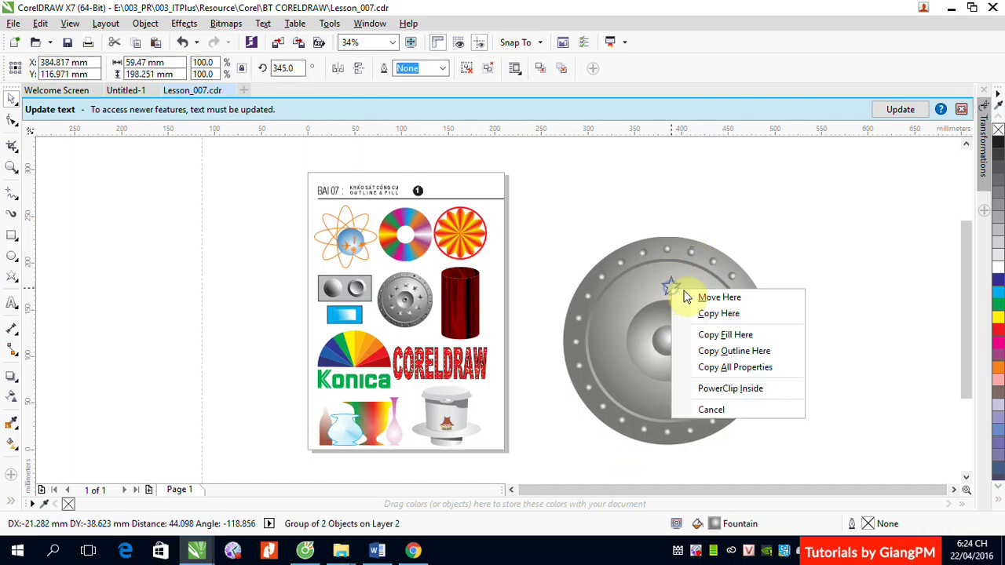
{"action": "left_click", "coordinate": [725, 336]}
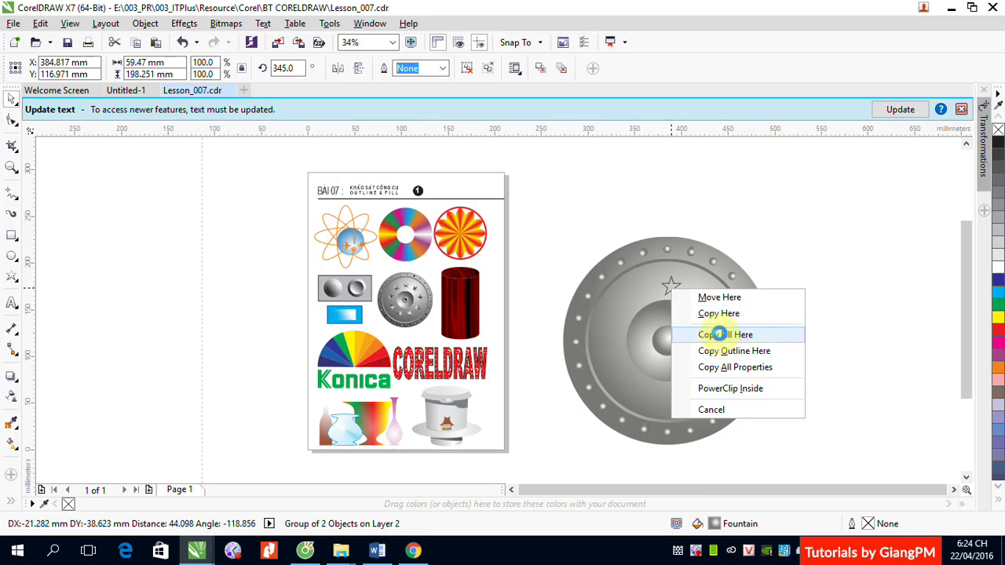
{"action": "left_click", "coordinate": [823, 288]}
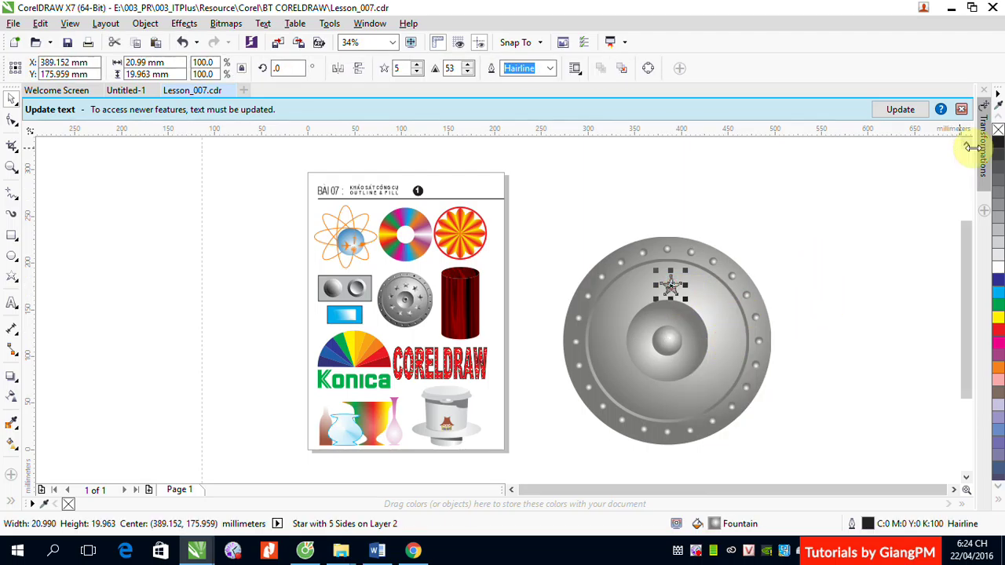
{"action": "right_click", "coordinate": [997, 129]}
{"action": "left_click", "coordinate": [825, 221]}
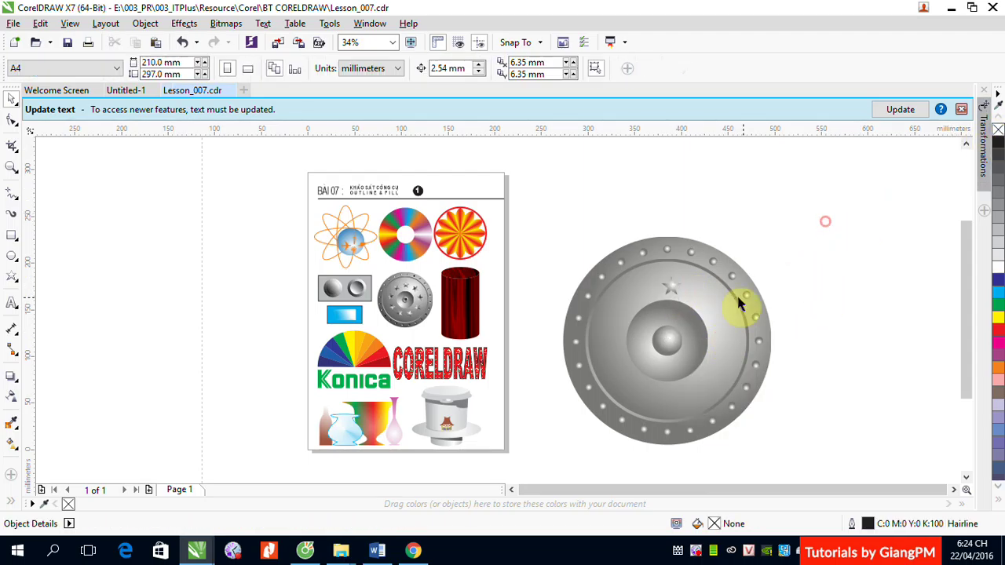
Move the star up slightly and align it to the large disc's vertical centreline.
{"action": "left_click", "coordinate": [696, 290]}
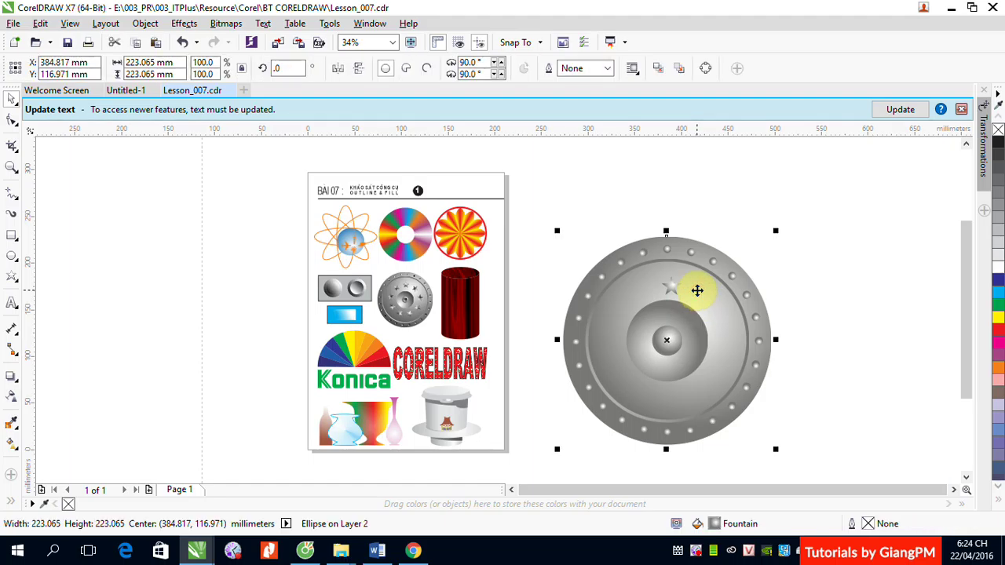
{"action": "left_click", "coordinate": [834, 246]}
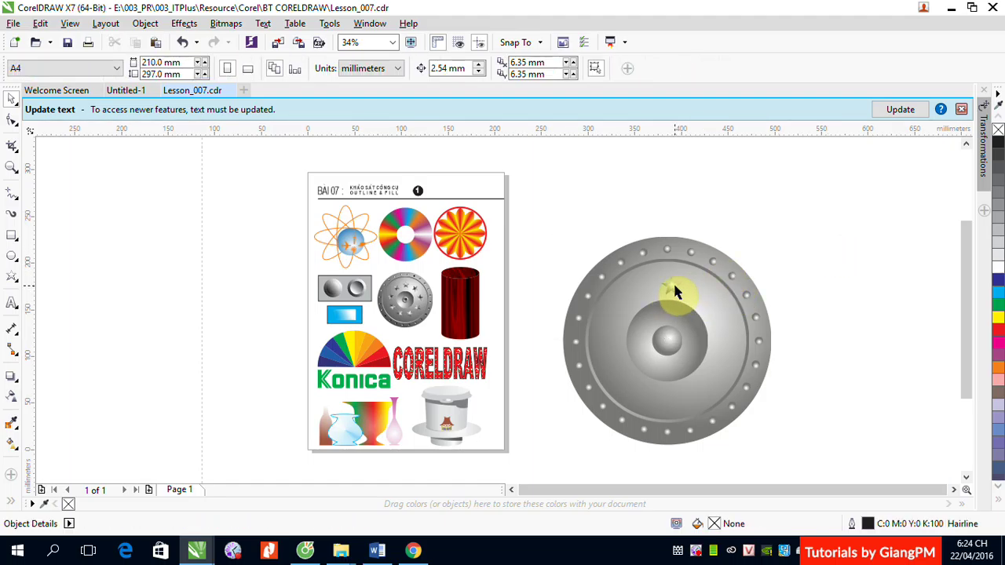
{"action": "left_click_drag", "start_coordinate": [675, 289], "coordinate": [671, 283]}
{"action": "left_click", "coordinate": [701, 301], "text": "shift"}
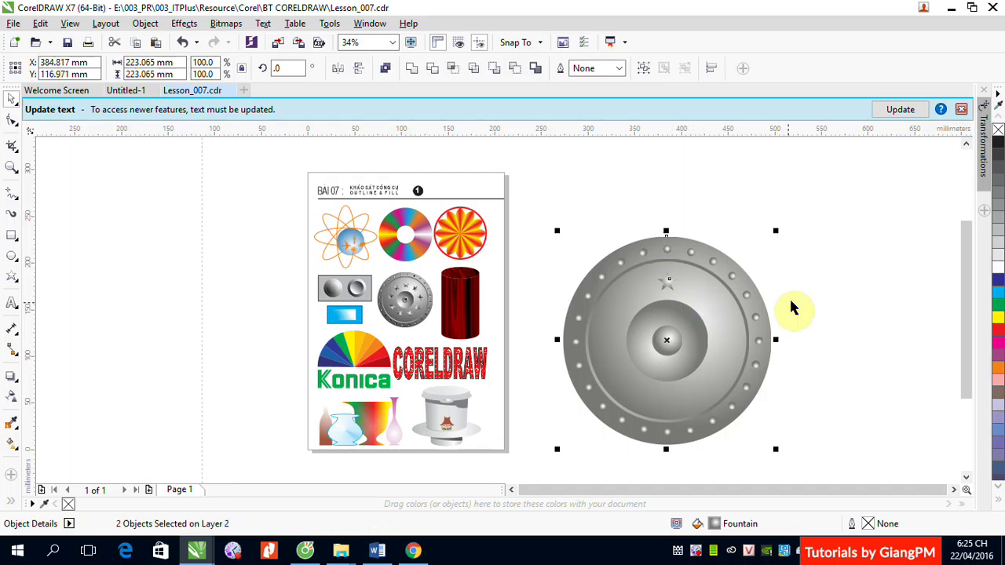
{"action": "left_click", "coordinate": [881, 286]}
Duplicate the star straight down below the recessed centre and flip the copy vertically.
{"action": "left_click", "coordinate": [668, 281]}
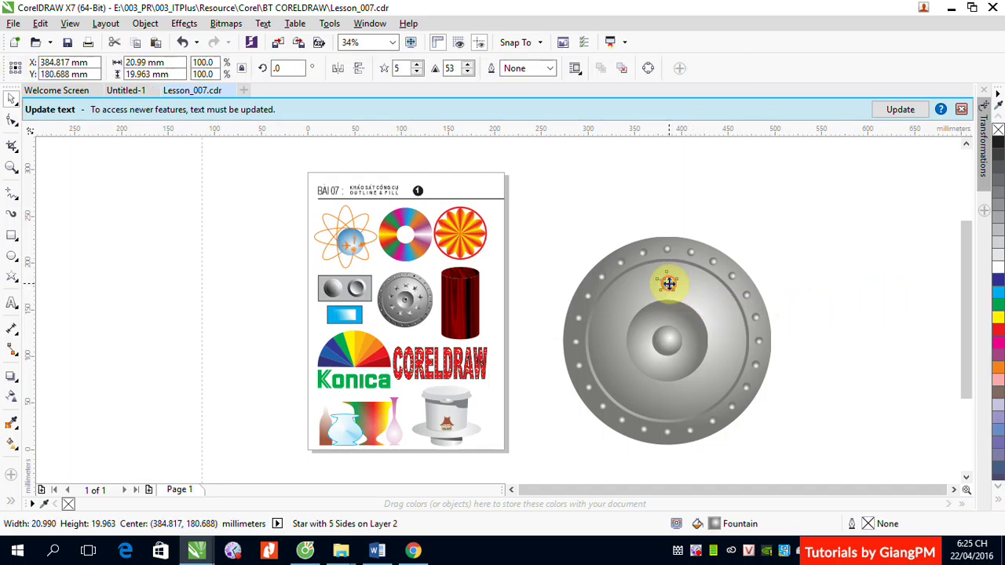
{"action": "left_click_drag", "start_coordinate": [667, 284], "coordinate": [680, 401]}
{"action": "right_click", "coordinate": [680, 401]}
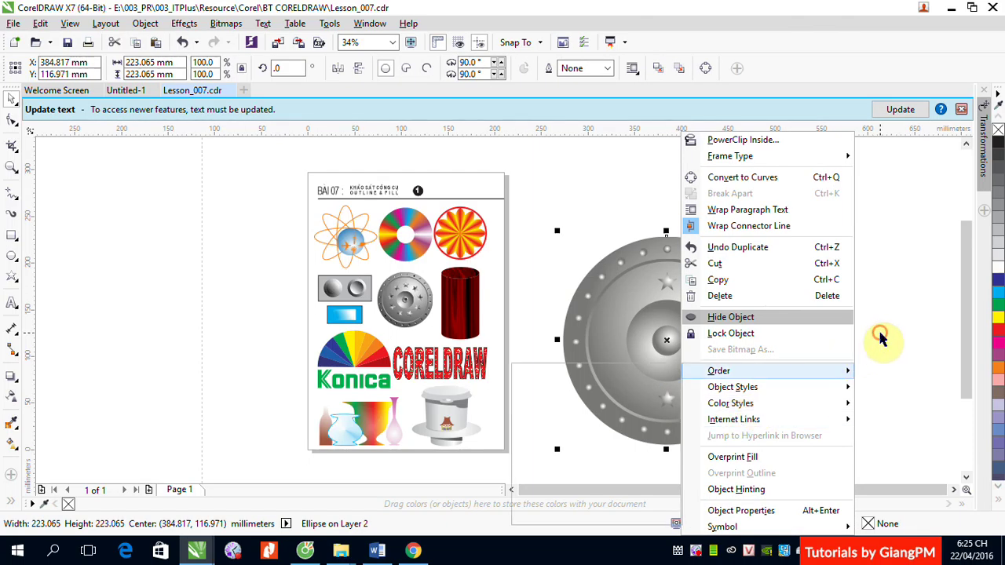
{"action": "left_click", "coordinate": [666, 403]}
{"action": "left_click", "coordinate": [666, 401]}
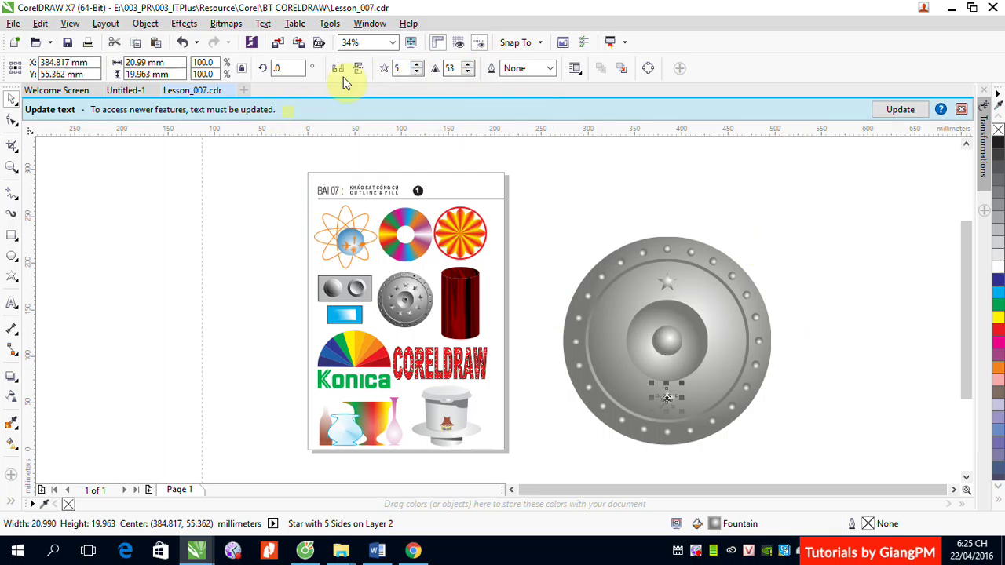
{"action": "left_click", "coordinate": [859, 285]}
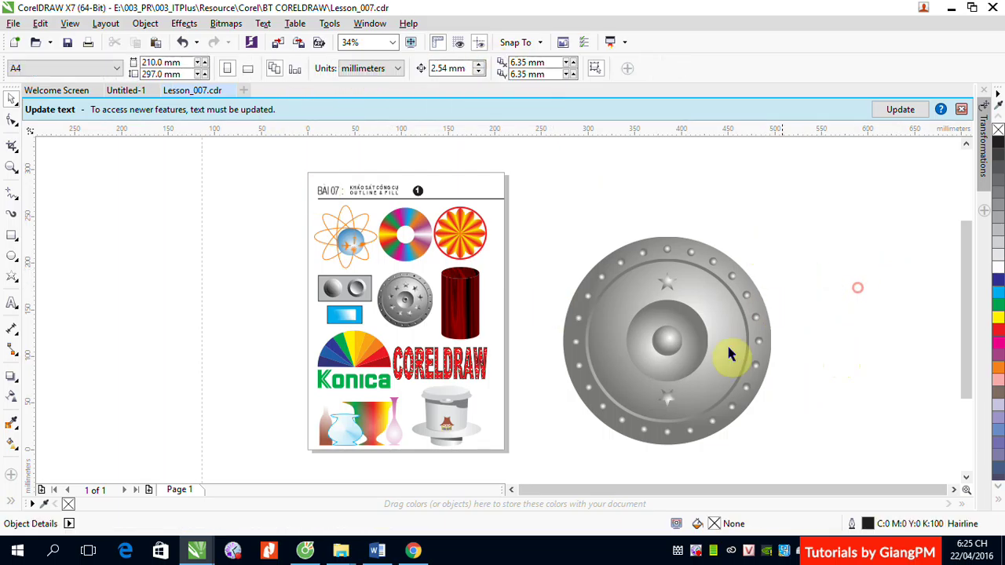
Group the upper and lower stars and centre the pair vertically on the large disc.
{"action": "left_click", "coordinate": [669, 287]}
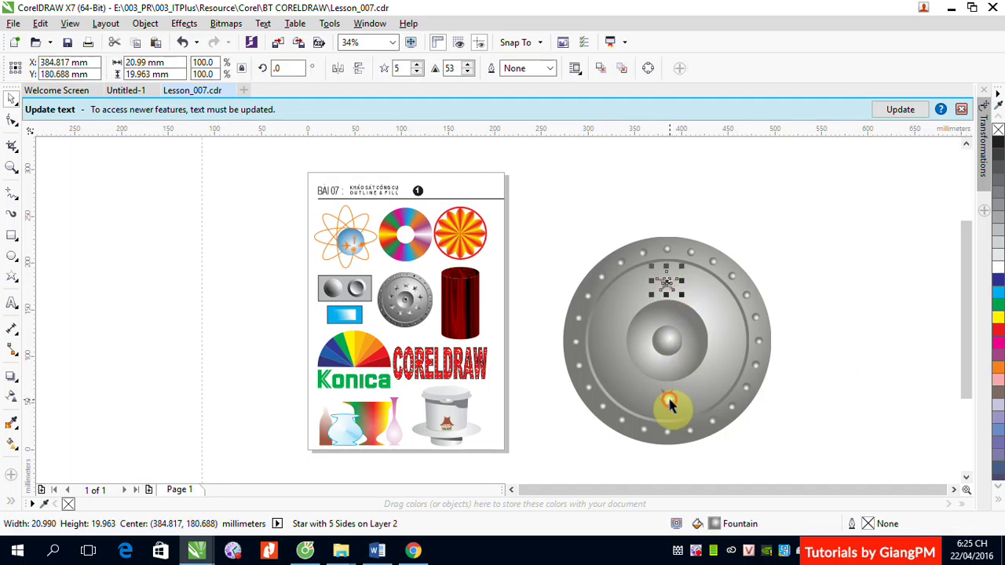
{"action": "left_click", "coordinate": [668, 397], "text": "shift"}
{"action": "key", "text": "ctrl+g"}
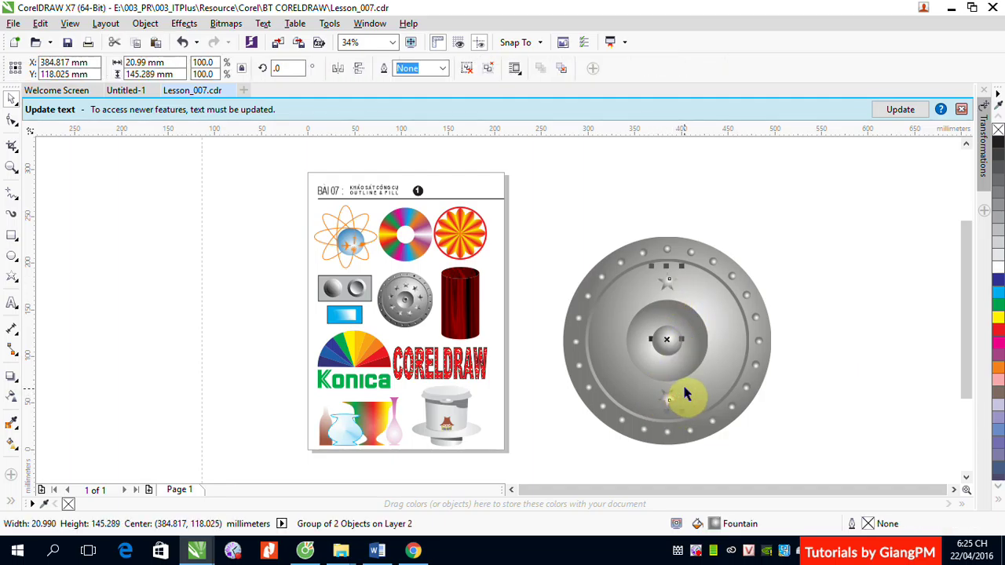
{"action": "left_click", "coordinate": [723, 340], "text": "shift"}
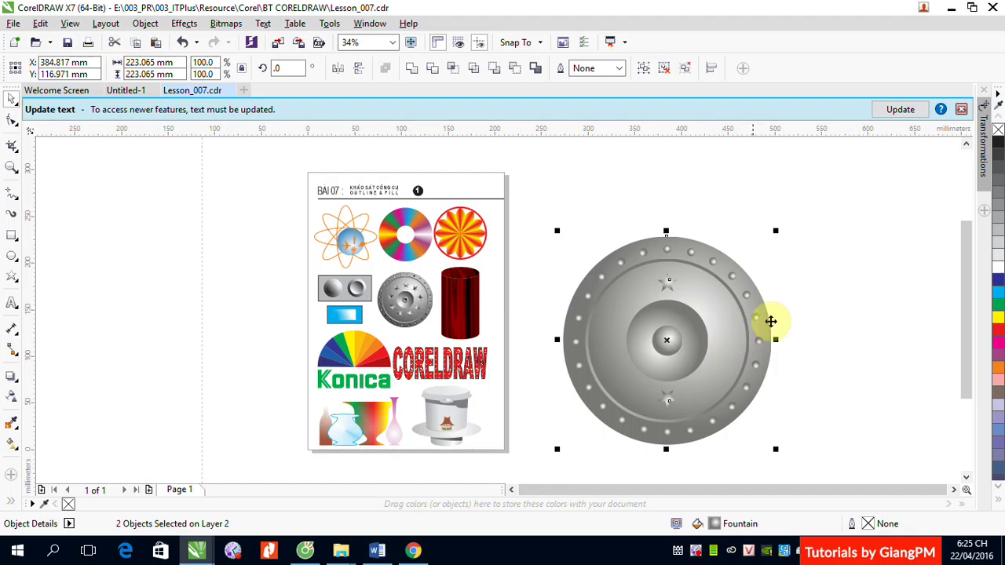
{"action": "left_click", "coordinate": [887, 304]}
{"action": "left_click", "coordinate": [667, 287]}
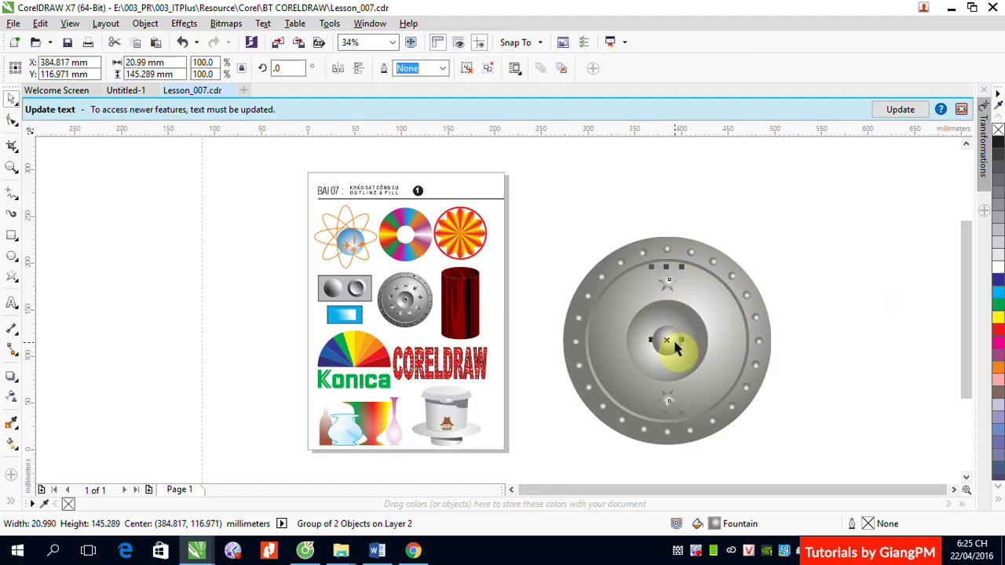
Rotate a copy of the star pair 30° clockwise about the disc's centre and repeat it four times to complete a ring of twelve stars.
{"action": "left_click", "coordinate": [668, 287]}
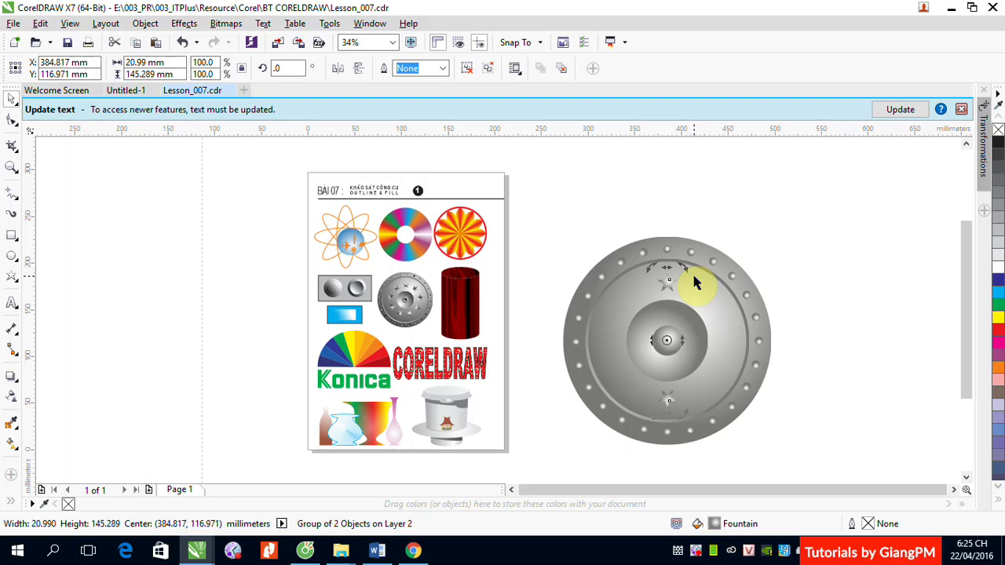
{"action": "left_click_drag", "start_coordinate": [681, 273], "coordinate": [709, 287]}
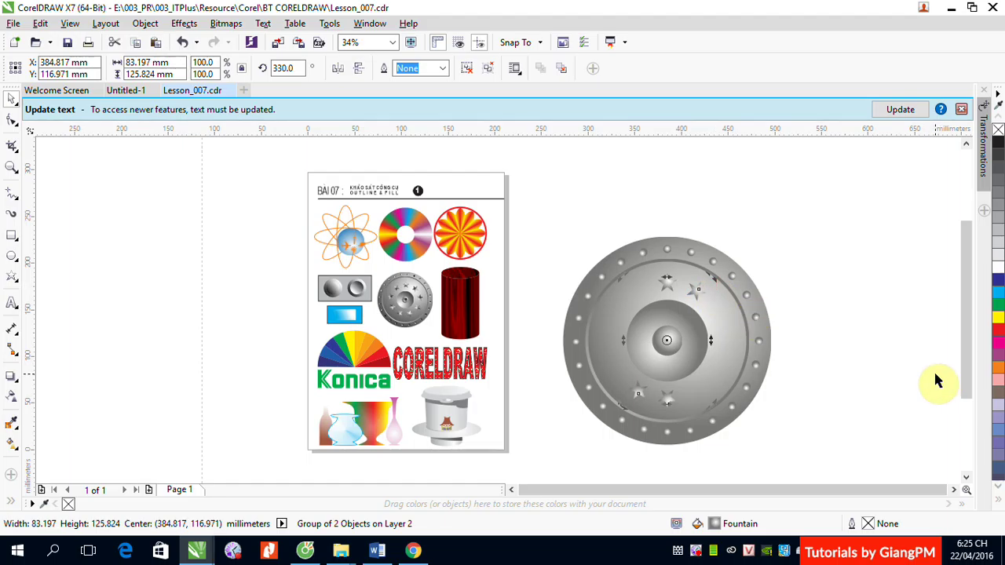
{"action": "key", "text": "ctrl+r"}
{"action": "key", "text": "ctrl+r"}
{"action": "key", "text": "ctrl+r"}
{"action": "key", "text": "ctrl+r"}
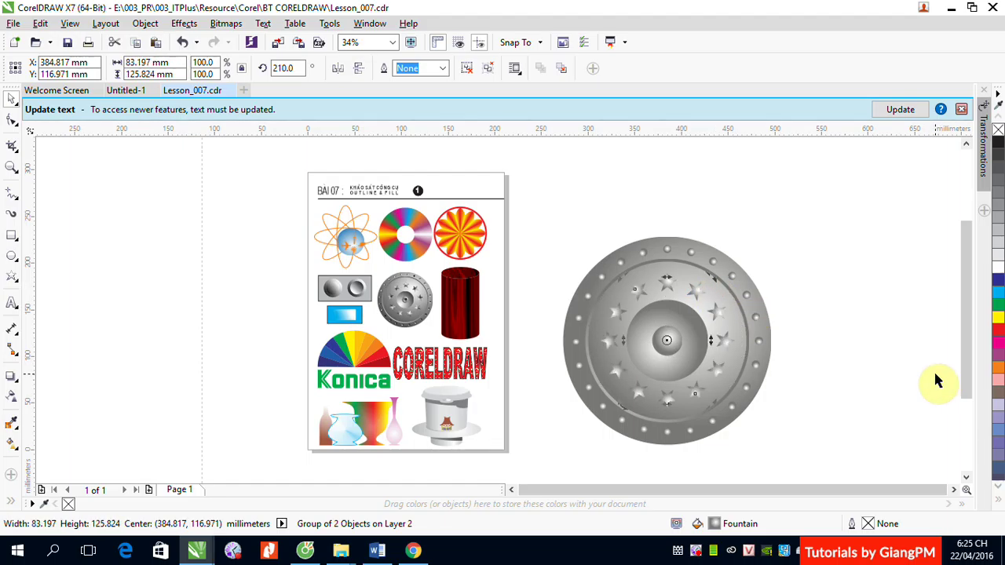
{"action": "left_click", "coordinate": [866, 269]}
{"action": "left_click_drag", "start_coordinate": [540, 222], "coordinate": [821, 458]}
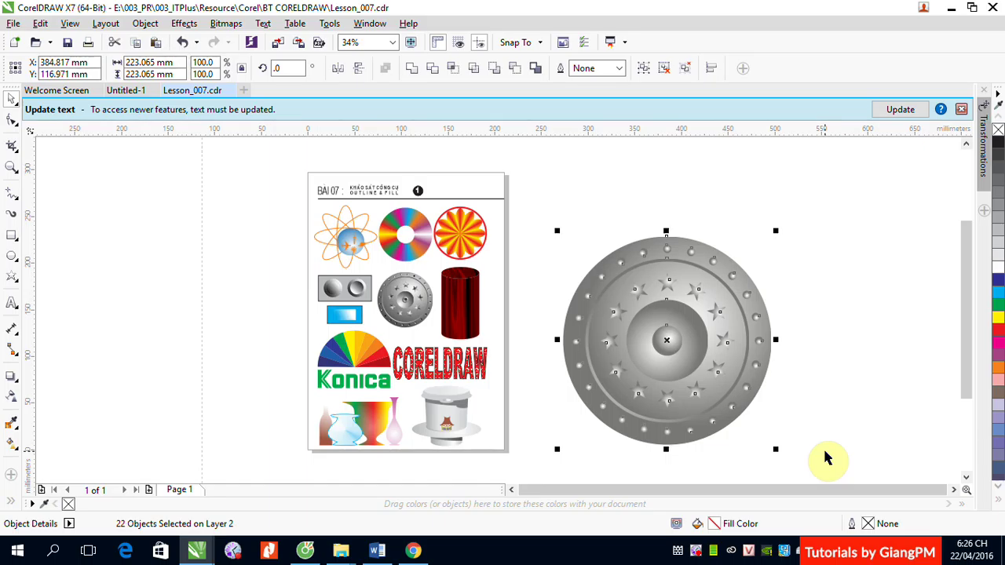
{"action": "left_click", "coordinate": [834, 218]}
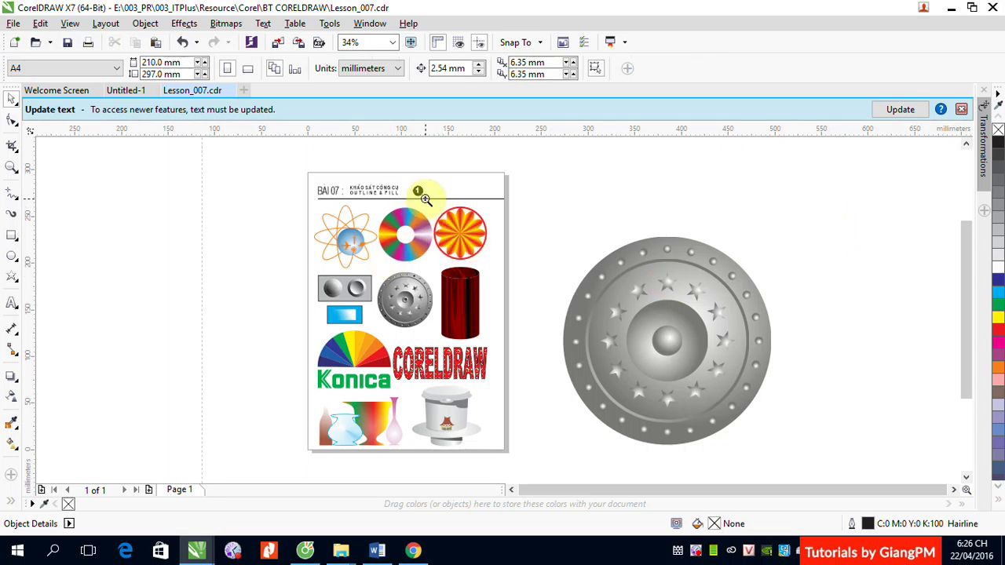
Draw a circle about 55.7 mm in diameter off the page beside the sample flower, and dismiss the text update notice.
{"action": "left_click_drag", "start_coordinate": [426, 197], "coordinate": [500, 257]}
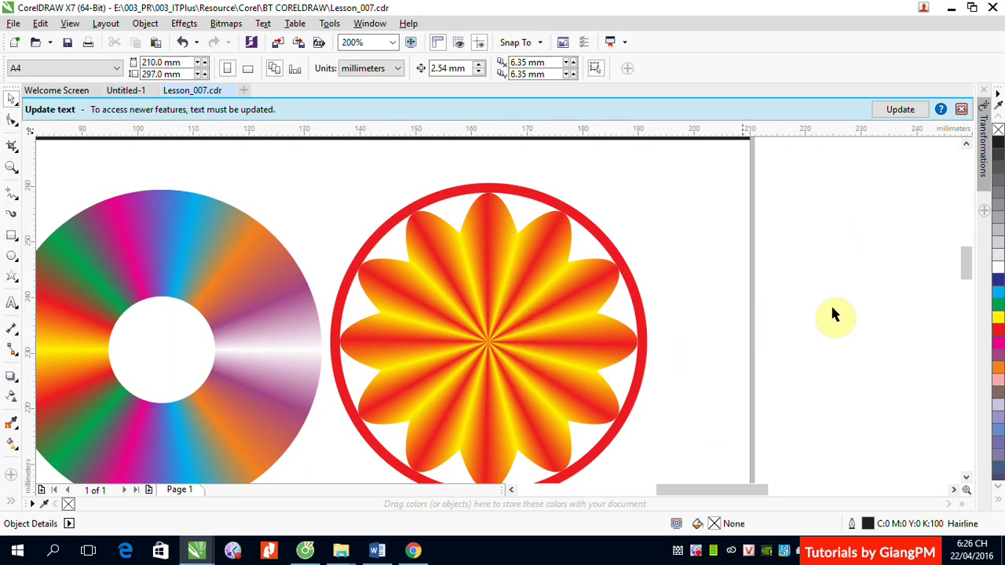
{"action": "left_click", "coordinate": [965, 263]}
{"action": "left_click_drag", "start_coordinate": [965, 263], "coordinate": [963, 254]}
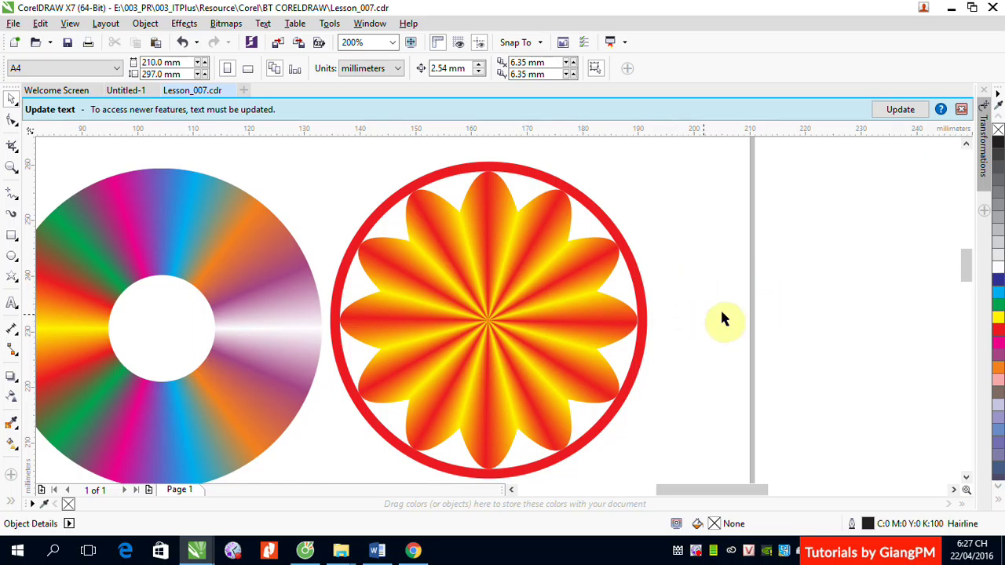
{"action": "left_click", "coordinate": [954, 490]}
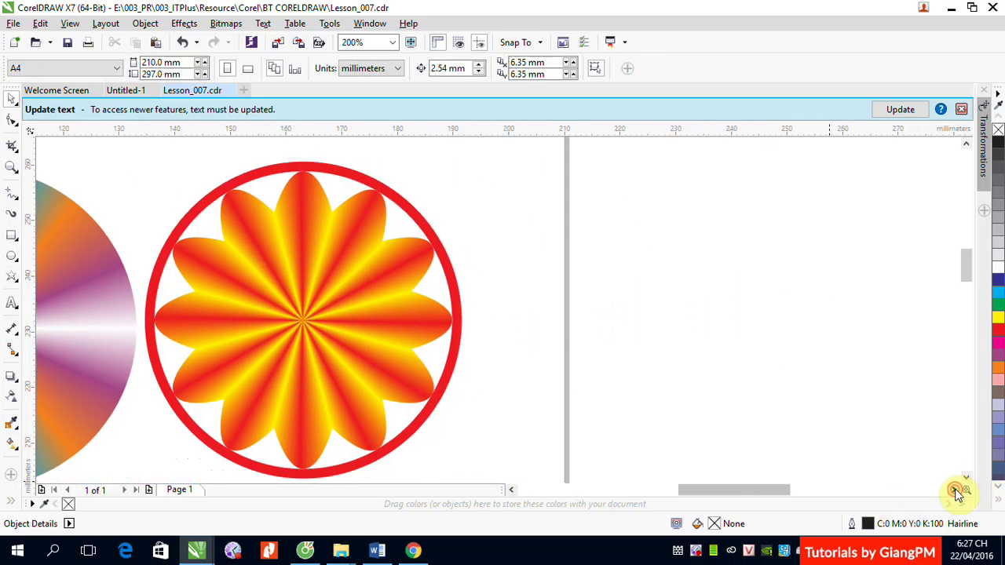
{"action": "left_click", "coordinate": [12, 256]}
{"action": "left_click_drag", "start_coordinate": [616, 170], "coordinate": [696, 250]}
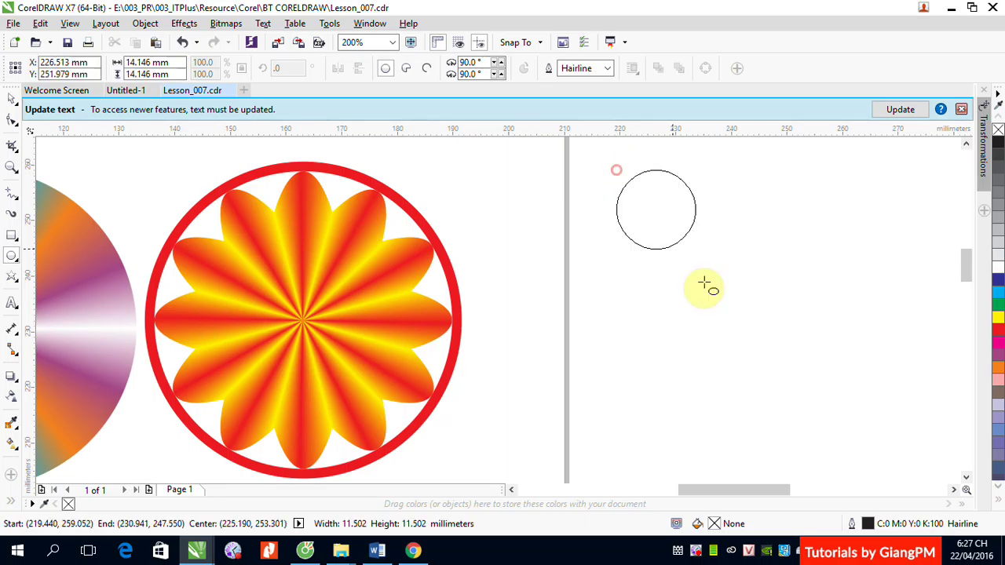
{"action": "mouse_move", "coordinate": [704, 284]}
{"action": "left_mouse_down"}
{"action": "mouse_move", "coordinate": [890, 475]}
{"action": "mouse_move", "coordinate": [888, 487]}
{"action": "mouse_move", "coordinate": [878, 434]}
{"action": "left_mouse_up"}
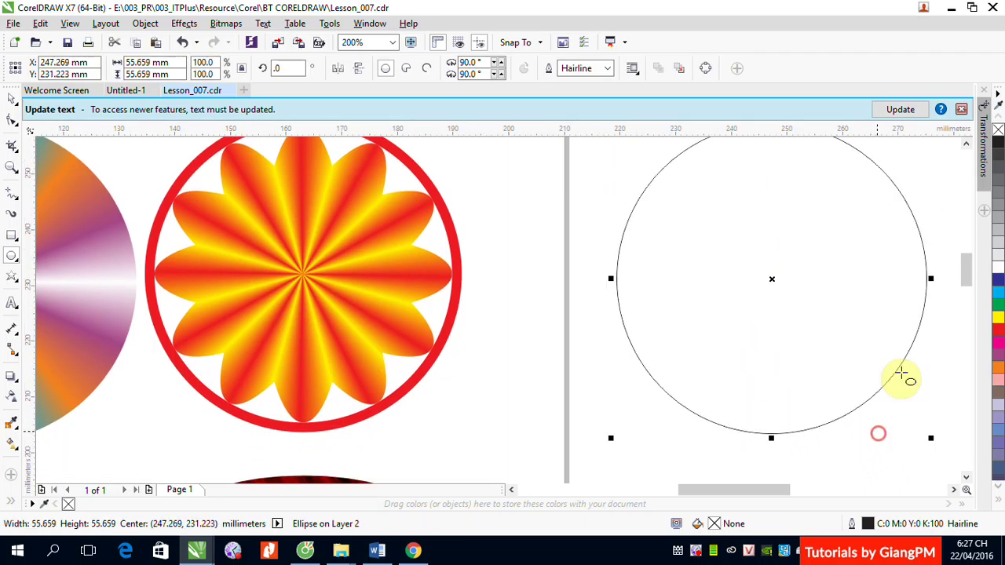
{"action": "left_click", "coordinate": [961, 109]}
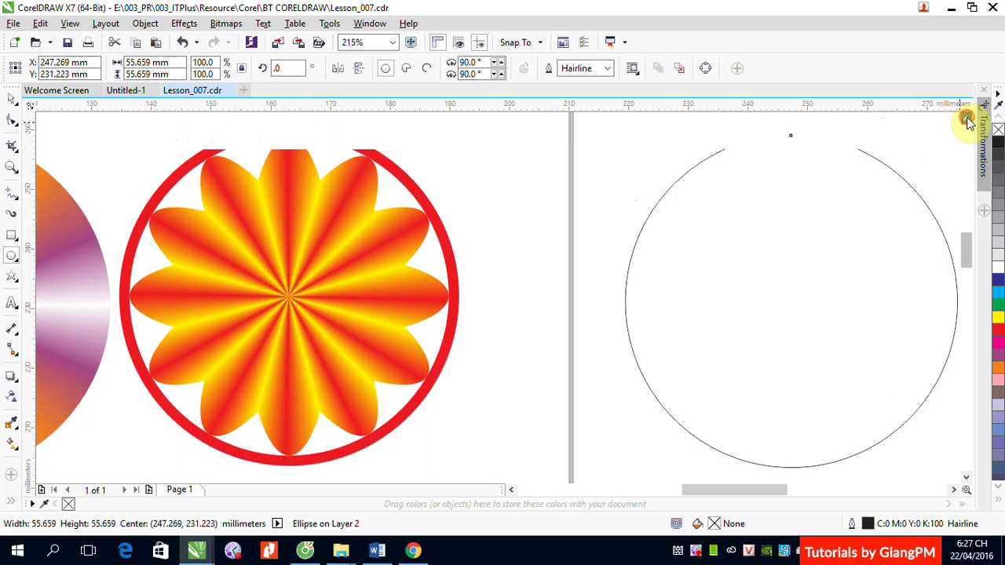
Make a concentric copy of the circle scaled down to about 53.8 mm in diameter.
{"action": "left_click", "coordinate": [16, 98]}
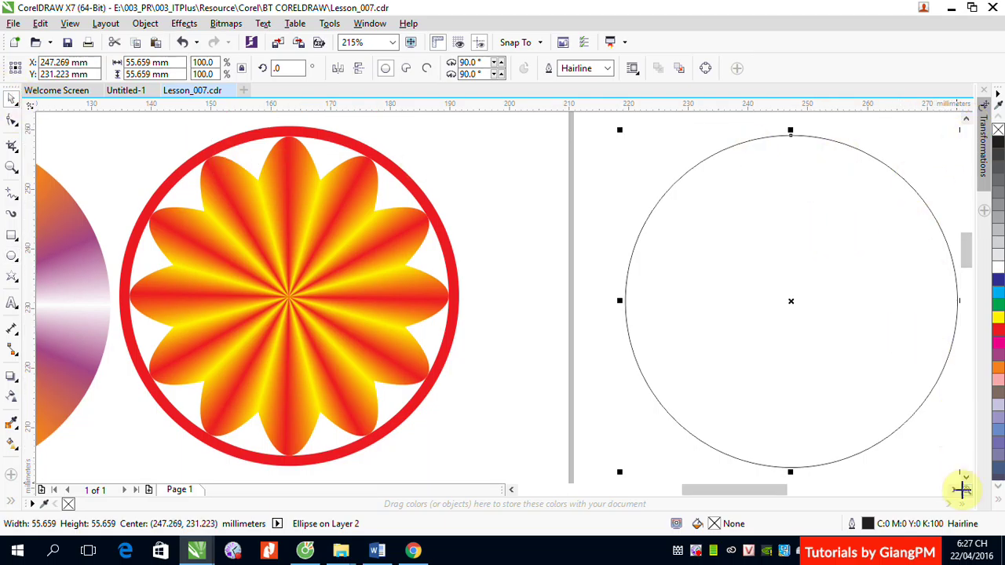
{"action": "left_click", "coordinate": [956, 489]}
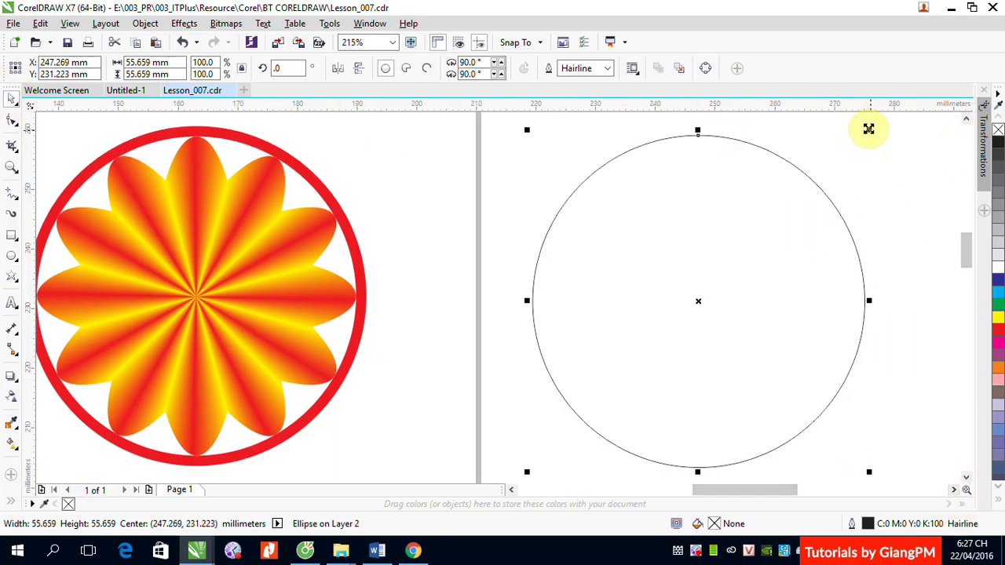
{"action": "left_click_drag", "start_coordinate": [868, 128], "coordinate": [868, 134]}
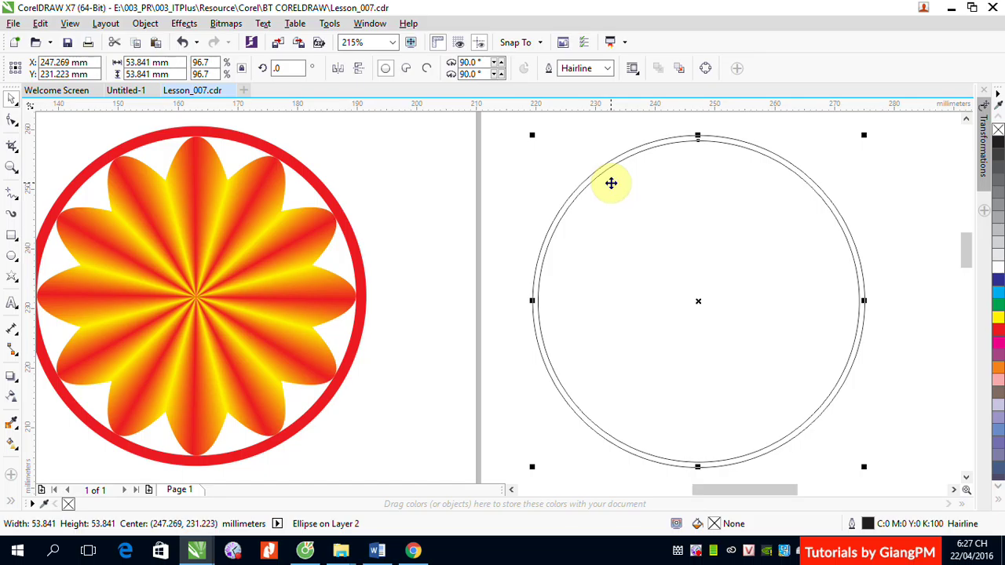
Combine the two concentric circles into a ring, fill it red and remove its outline.
{"action": "left_click_drag", "start_coordinate": [507, 130], "coordinate": [891, 466]}
{"action": "left_click", "coordinate": [386, 70]}
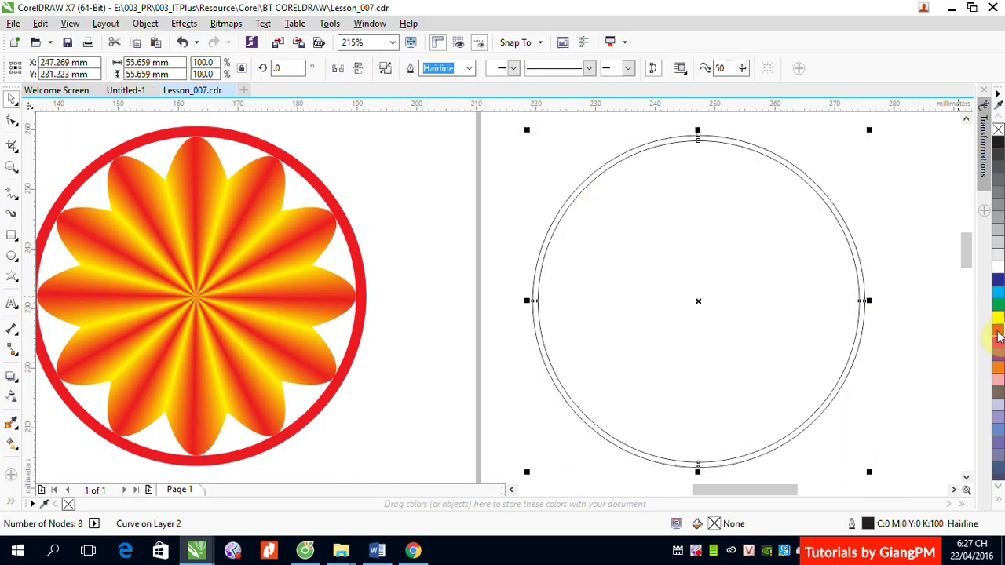
{"action": "left_click", "coordinate": [997, 329]}
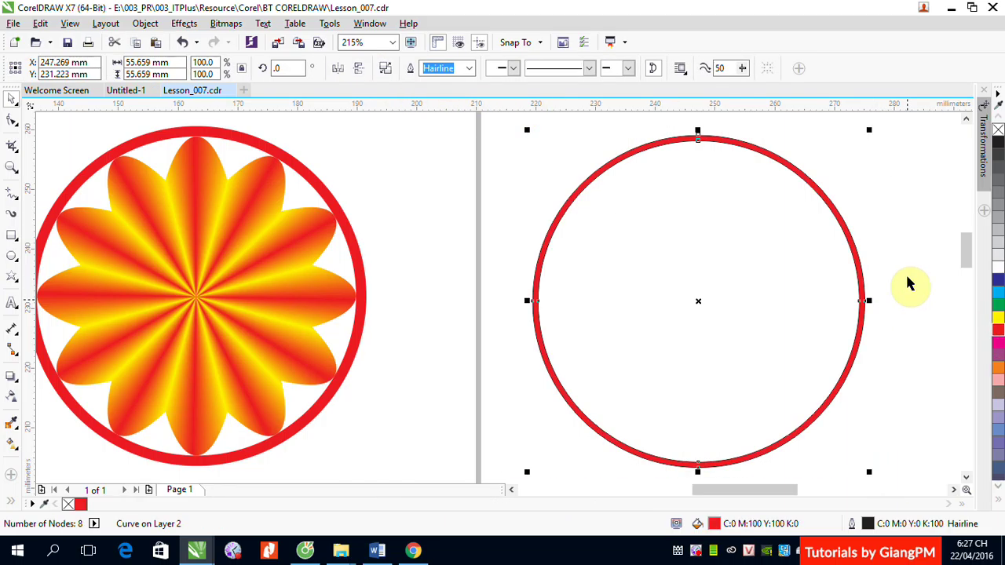
{"action": "right_click", "coordinate": [998, 129]}
{"action": "left_click", "coordinate": [894, 184]}
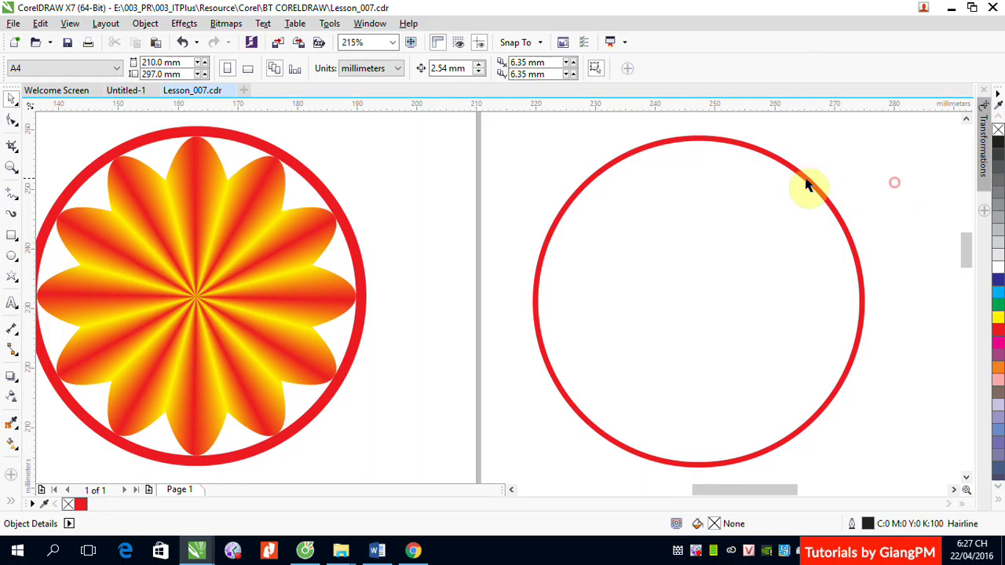
Narrow the unfilled 53.8 mm circle inside the ring about its centre into a vertical ellipse about 14.6 mm wide, keeping its full height.
{"action": "left_click", "coordinate": [847, 197]}
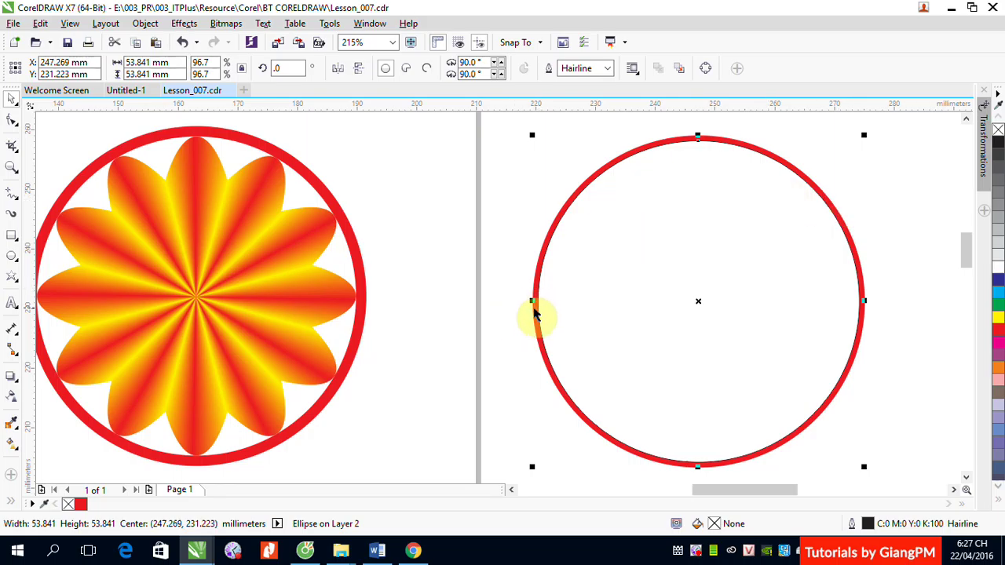
{"action": "left_click_drag", "start_coordinate": [532, 300], "coordinate": [646, 312]}
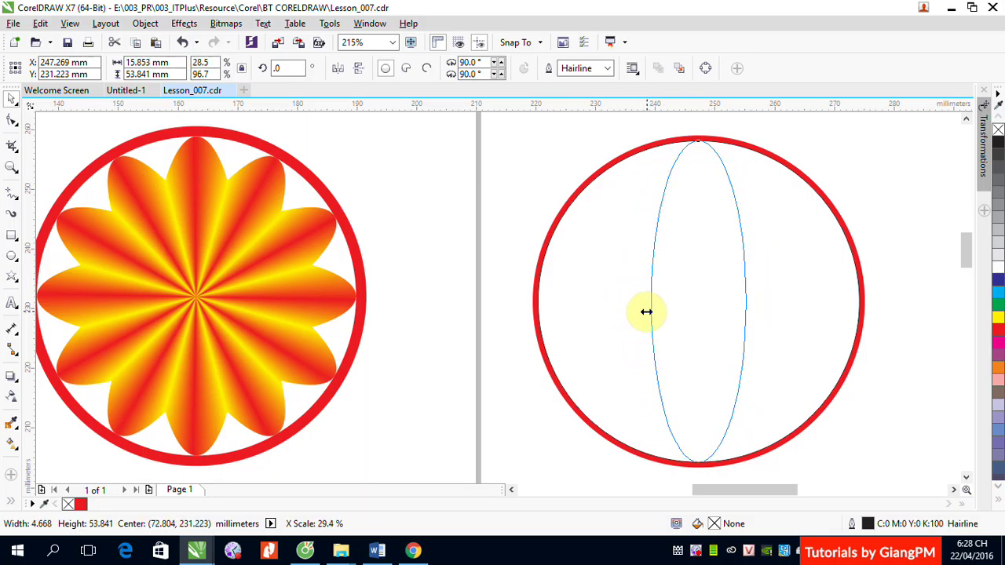
{"action": "left_click_drag", "start_coordinate": [646, 311], "coordinate": [649, 312]}
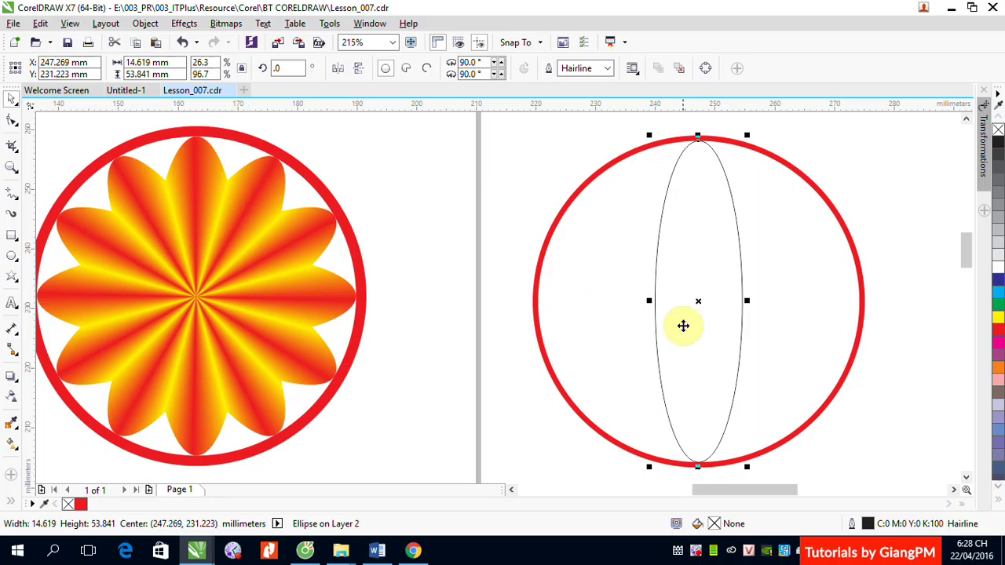
Rotate a copy of the ellipse 30° clockwise about its centre and repeat it four times to form a twelve-petal pattern.
{"action": "left_click", "coordinate": [698, 300]}
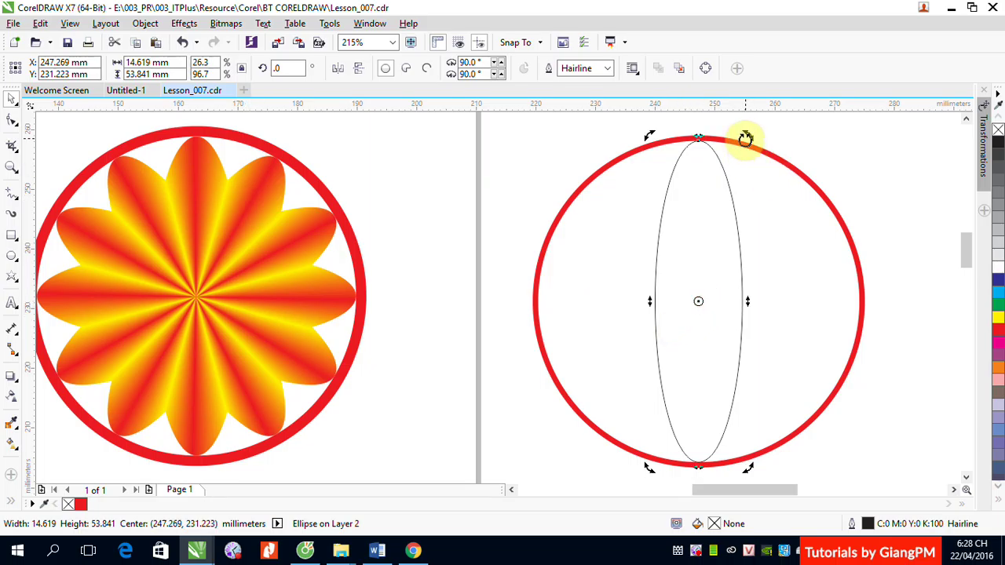
{"action": "left_click_drag", "start_coordinate": [746, 137], "coordinate": [823, 185]}
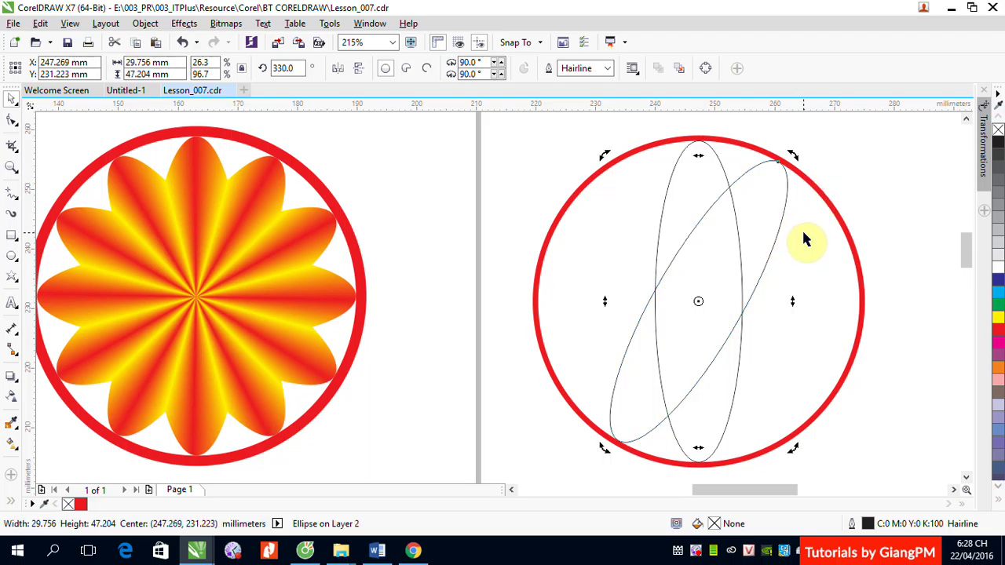
{"action": "key", "text": "ctrl+r"}
{"action": "key", "text": "ctrl+r"}
{"action": "key", "text": "ctrl+r"}
{"action": "key", "text": "ctrl+r"}
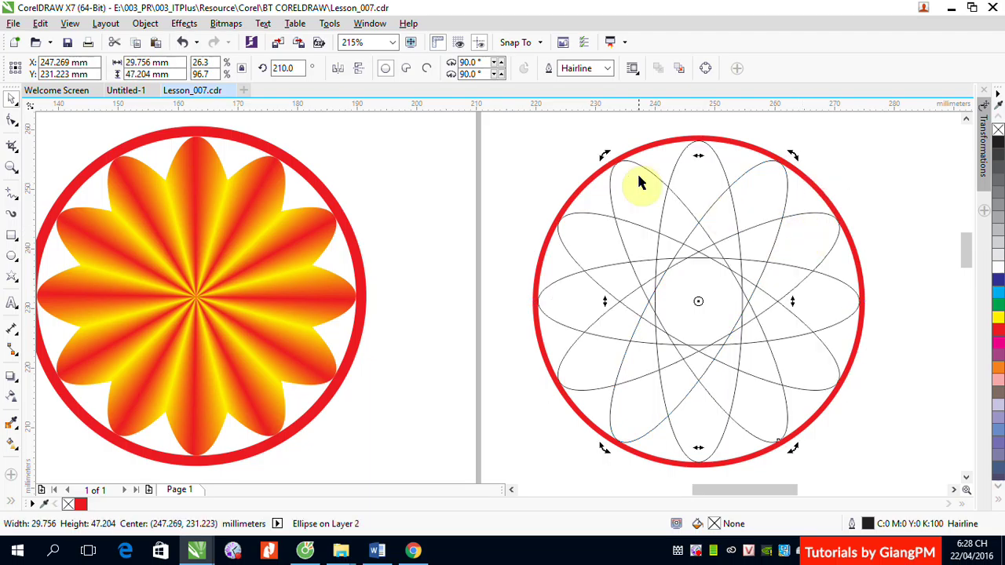
{"action": "left_click", "coordinate": [537, 164]}
Select the six ellipses without the red ring and weld them into a single flower outline.
{"action": "left_click_drag", "start_coordinate": [503, 152], "coordinate": [924, 400]}
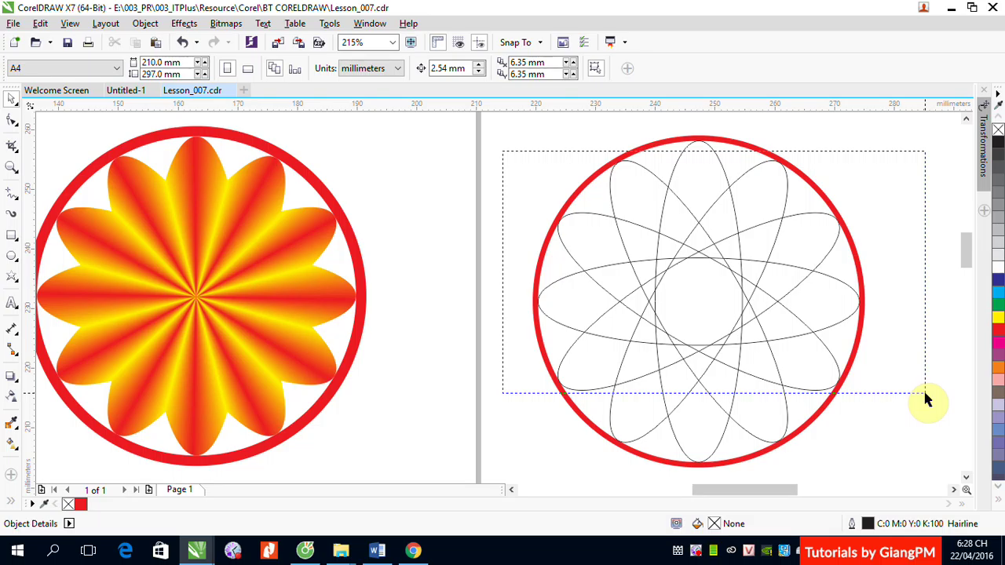
{"action": "left_click_drag", "start_coordinate": [924, 400], "coordinate": [925, 400]}
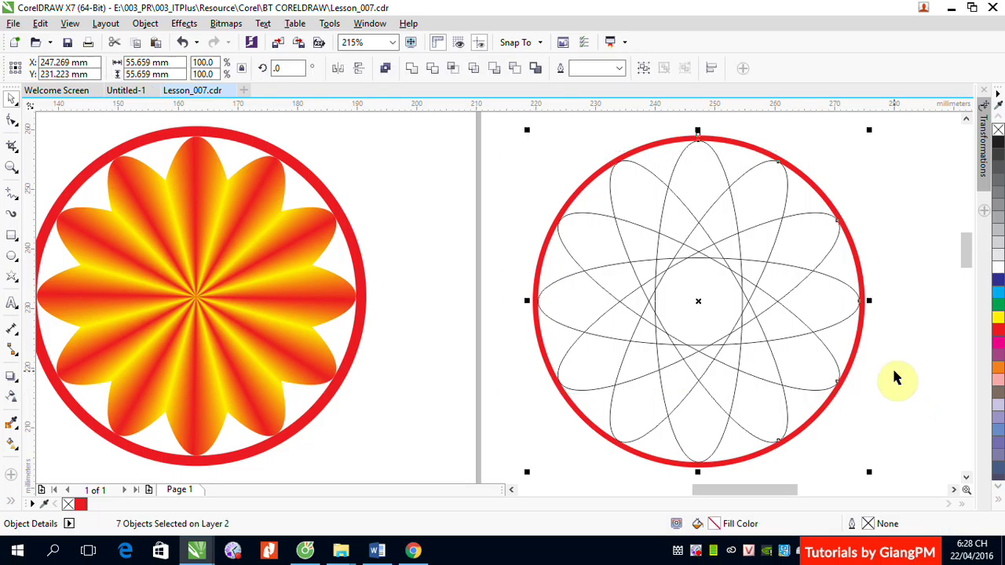
{"action": "left_click", "coordinate": [743, 146], "text": "shift"}
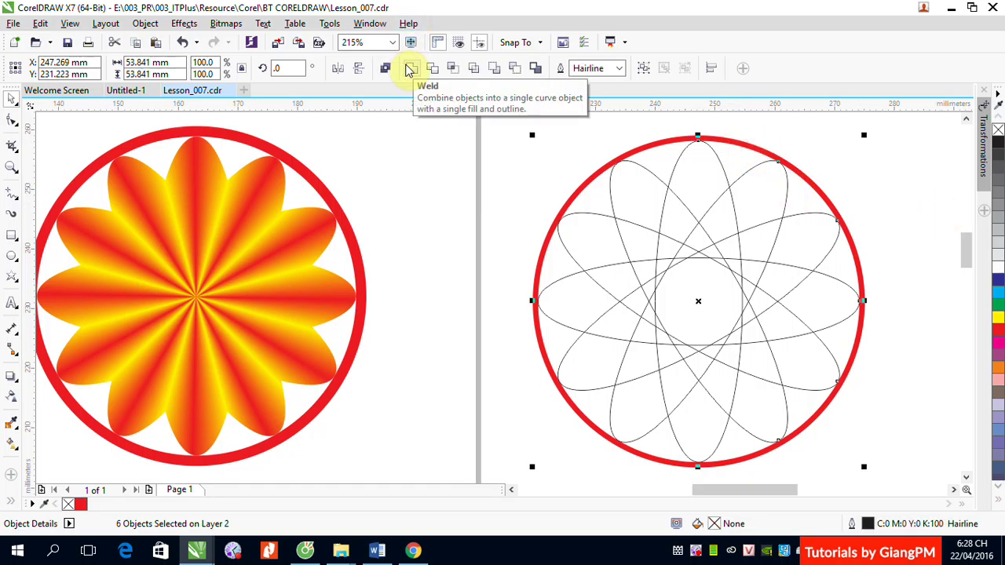
{"action": "left_click", "coordinate": [409, 69]}
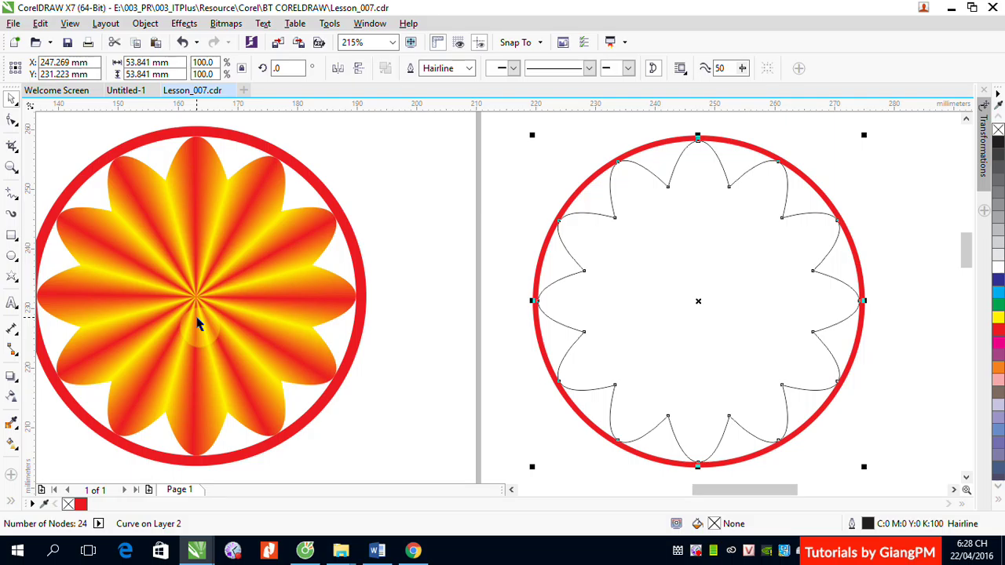
Apply a conical fountain fill to the welded flower.
{"action": "left_click", "coordinate": [11, 445]}
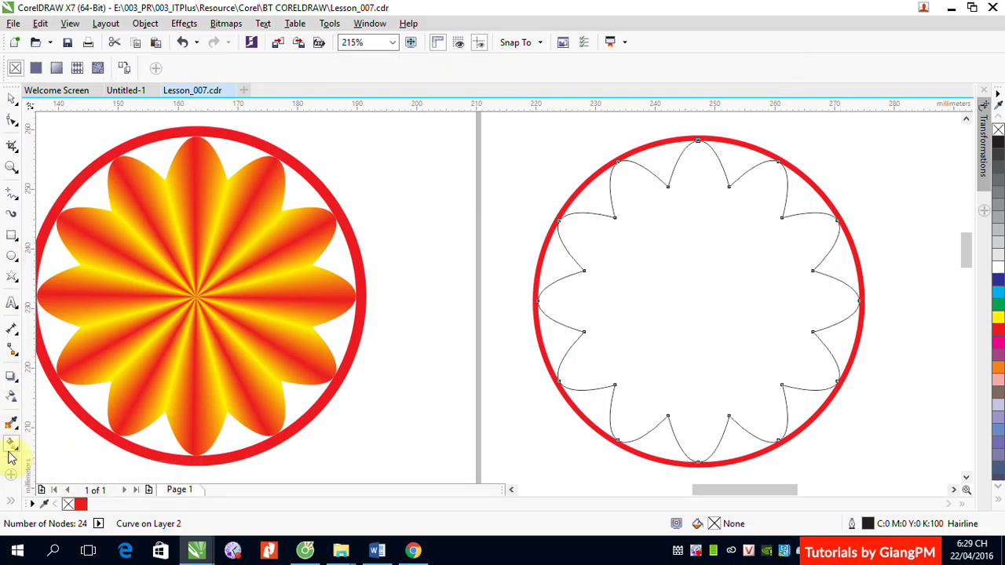
{"action": "left_click", "coordinate": [55, 68]}
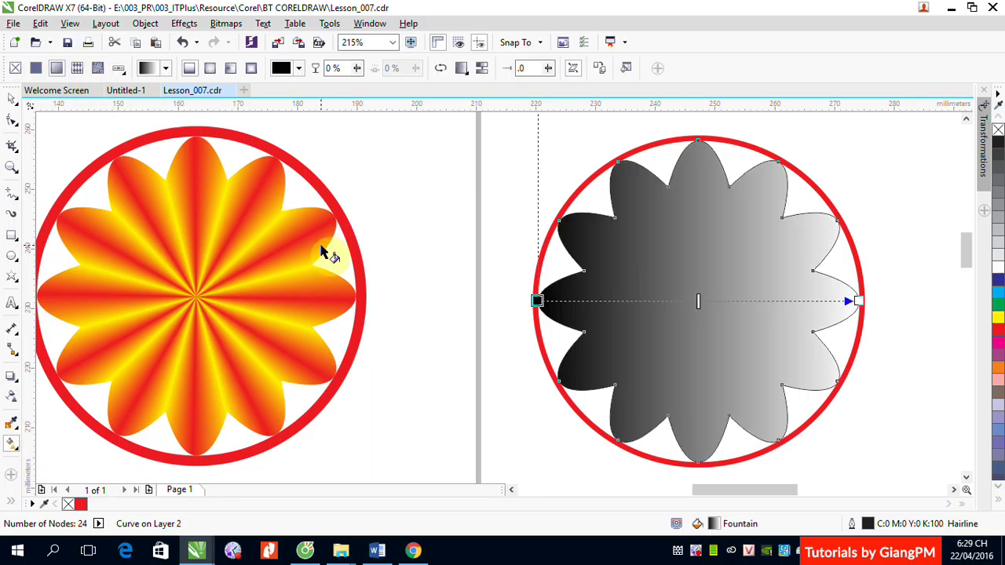
{"action": "left_click", "coordinate": [230, 69]}
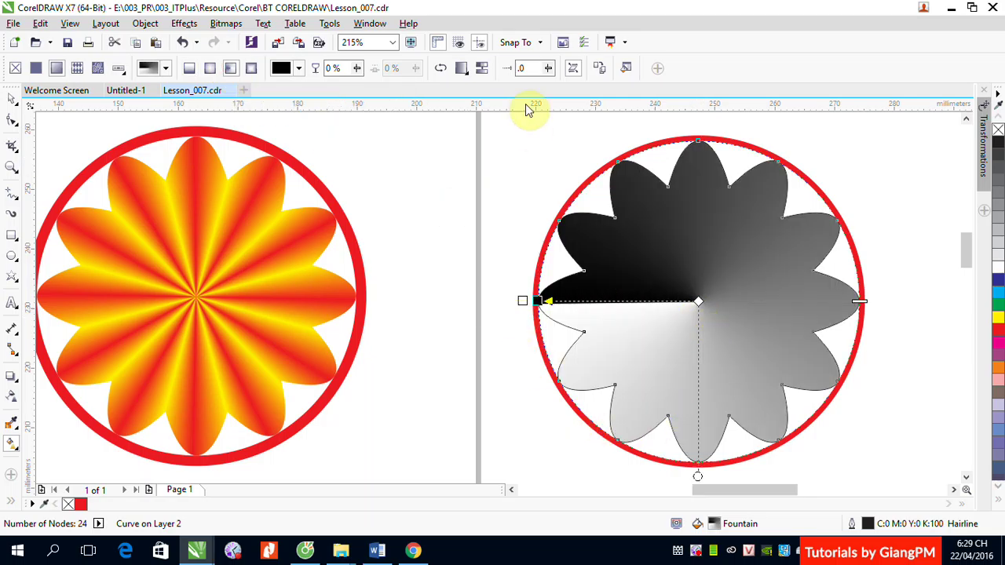
Open the flower's detailed fill settings and set the fountain fill's starting colour to red #F70D0D.
{"action": "left_click", "coordinate": [626, 69]}
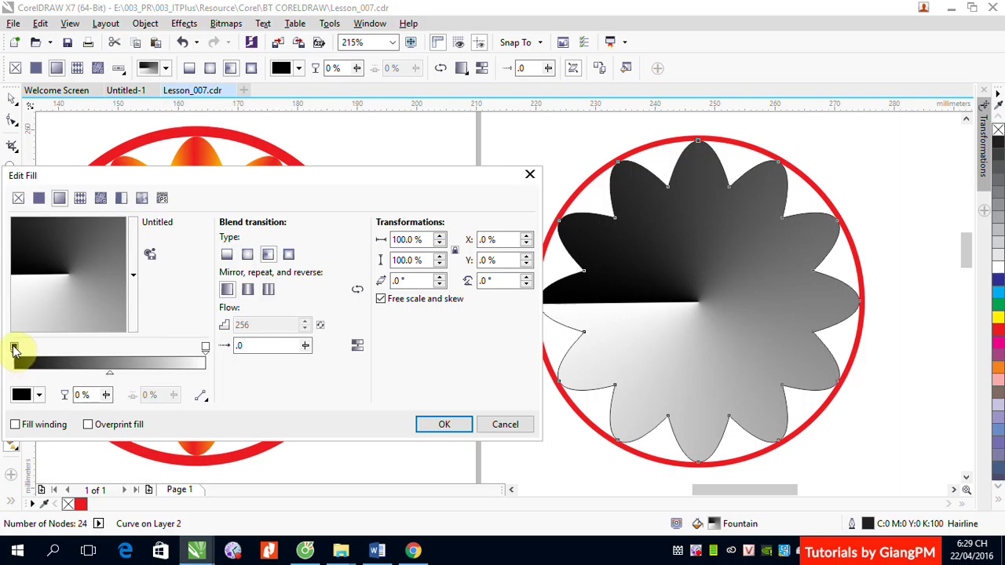
{"action": "left_click", "coordinate": [359, 176]}
{"action": "left_click_drag", "start_coordinate": [537, 272], "coordinate": [416, 245]}
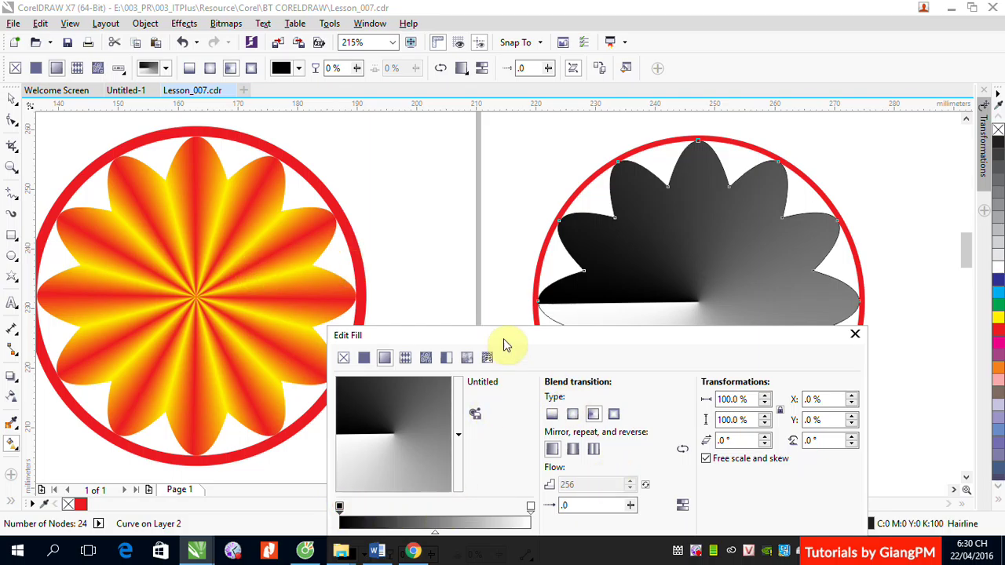
{"action": "left_click_drag", "start_coordinate": [502, 337], "coordinate": [395, 190]}
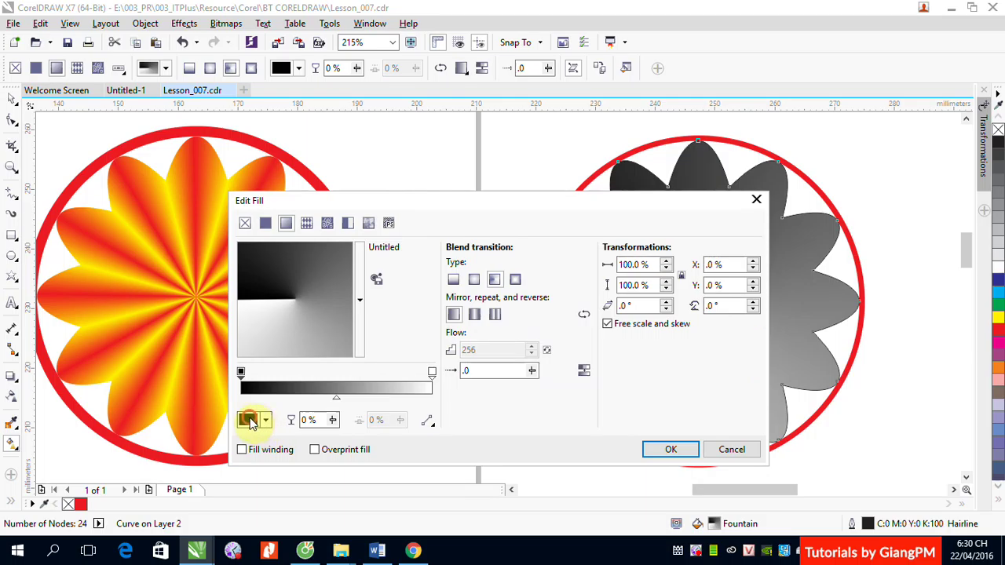
{"action": "left_click", "coordinate": [264, 420]}
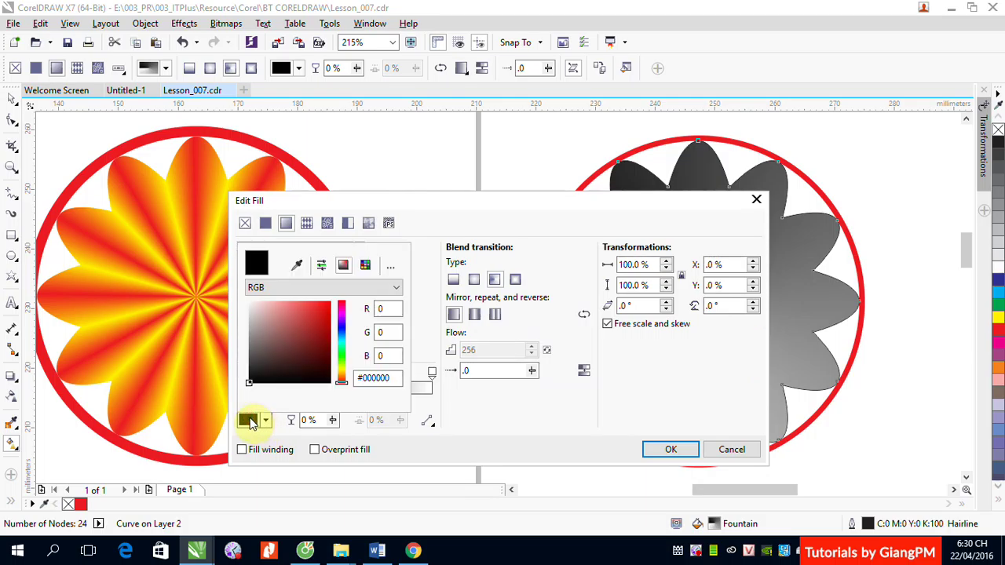
{"action": "left_click", "coordinate": [326, 303]}
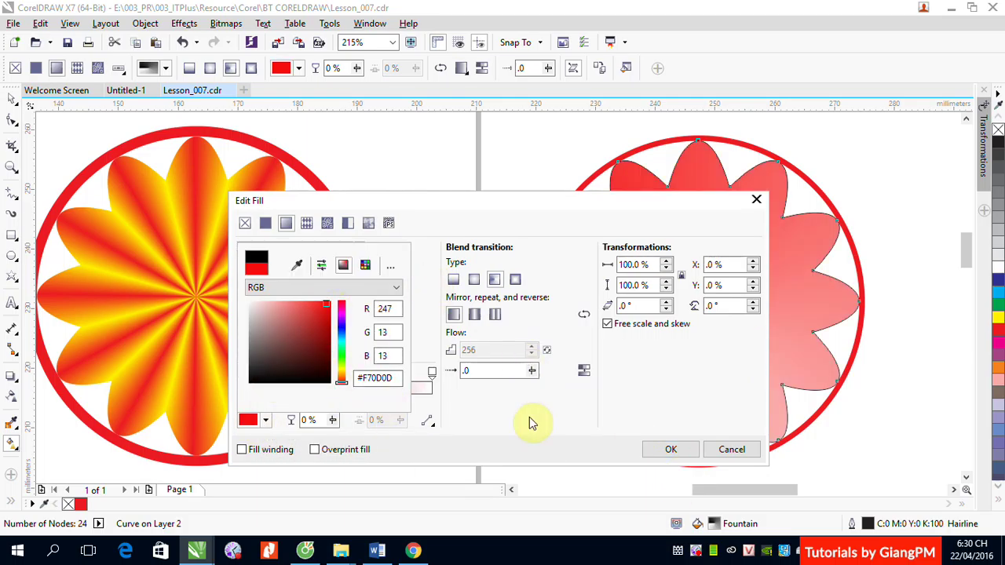
Add a yellow colour stop at 9% on the flower's conical fountain fill.
{"action": "left_click", "coordinate": [498, 410]}
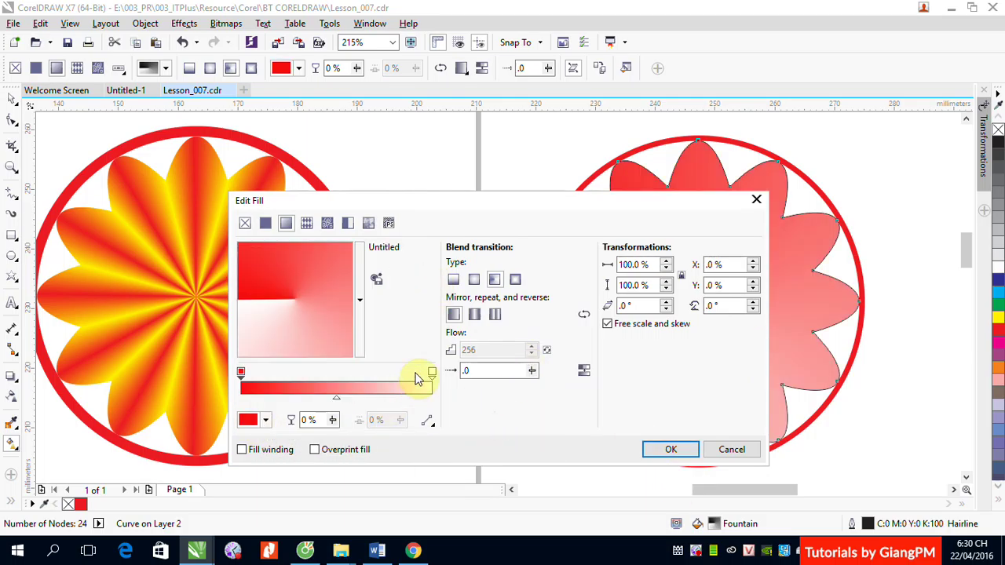
{"action": "left_click", "coordinate": [253, 382]}
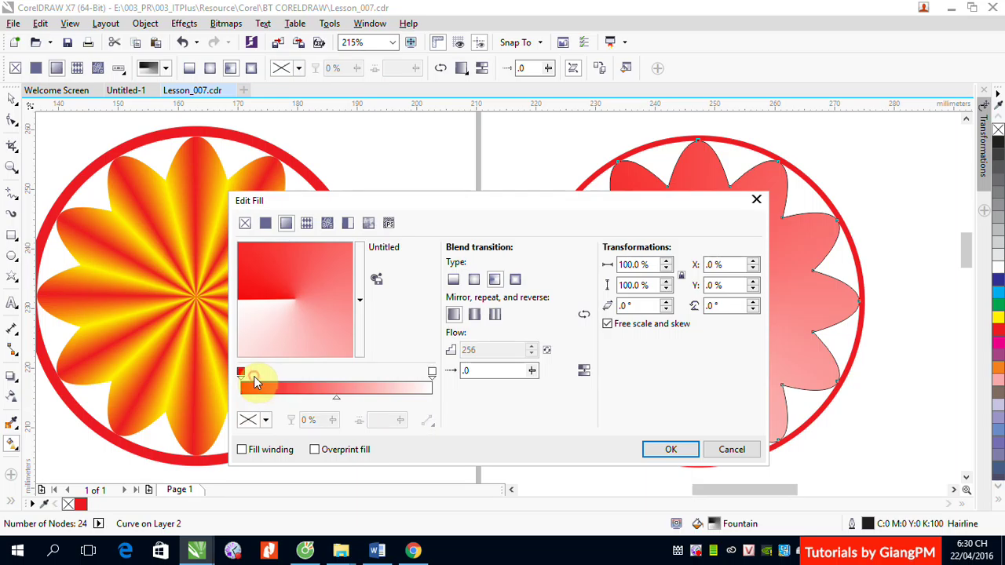
{"action": "left_click", "coordinate": [259, 387]}
{"action": "left_click", "coordinate": [266, 419]}
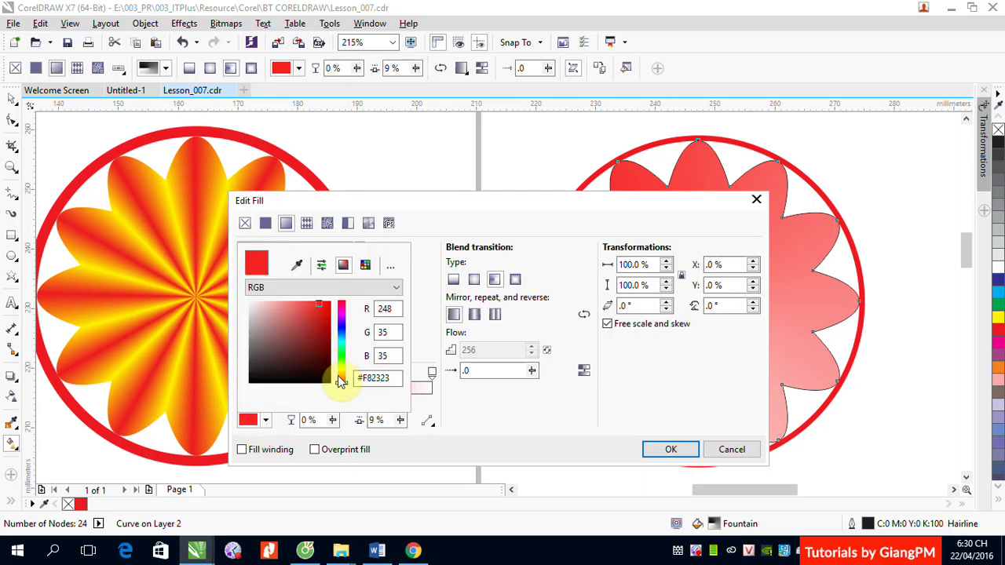
{"action": "left_click_drag", "start_coordinate": [341, 381], "coordinate": [342, 371]}
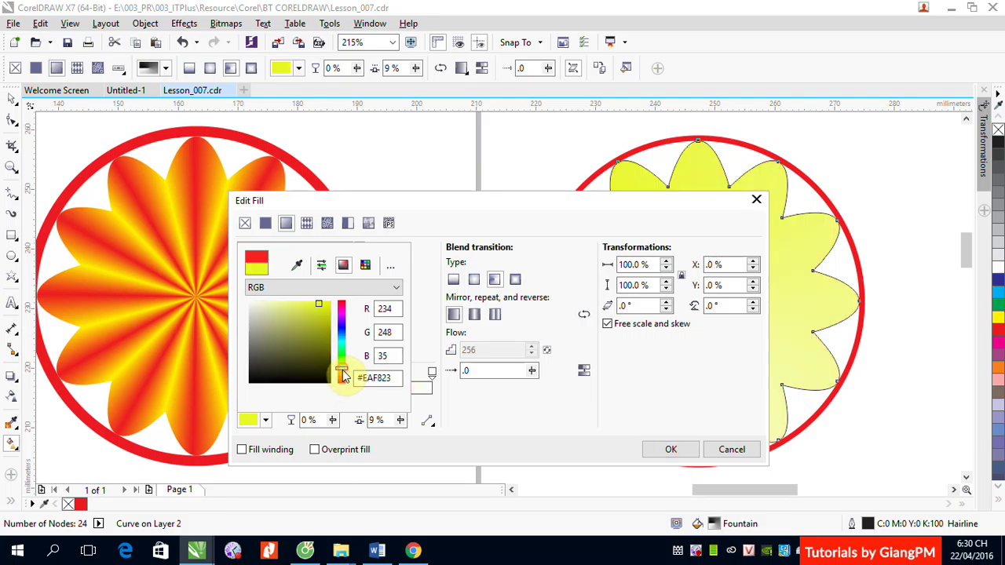
{"action": "left_click", "coordinate": [325, 306]}
{"action": "left_click", "coordinate": [464, 410]}
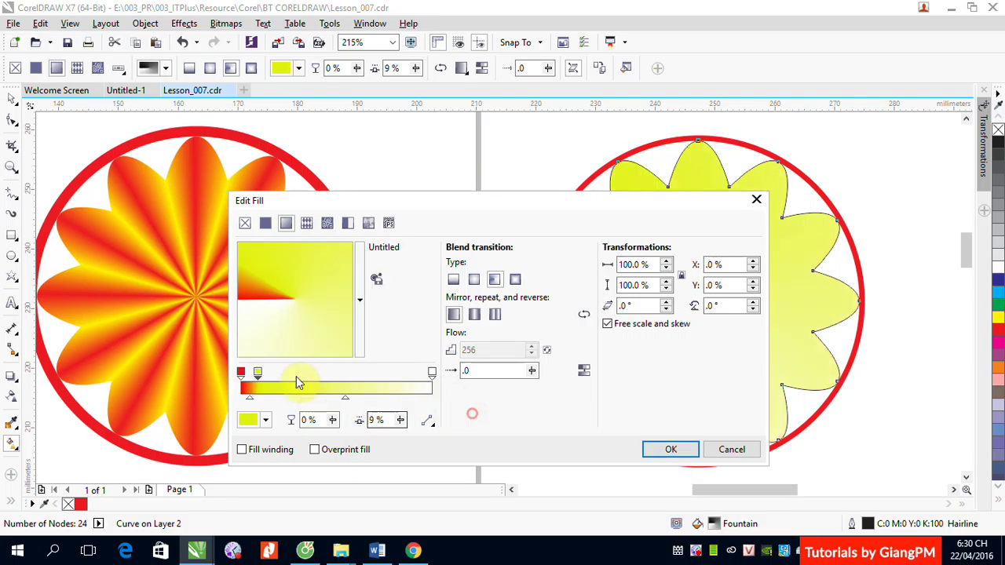
Add a red colour stop at 16% on the fountain fill's colour ramp.
{"action": "left_click", "coordinate": [271, 378]}
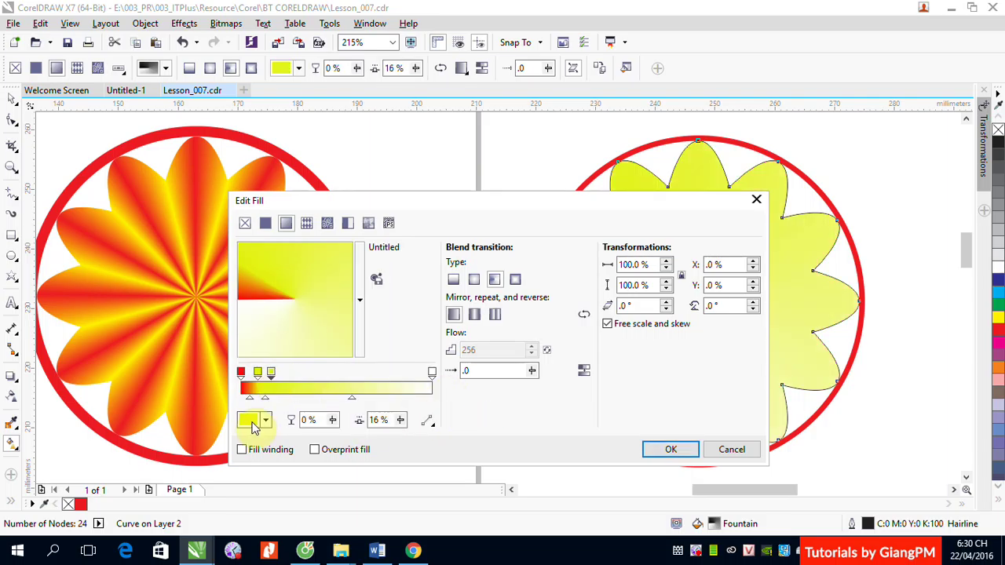
{"action": "left_click", "coordinate": [249, 421]}
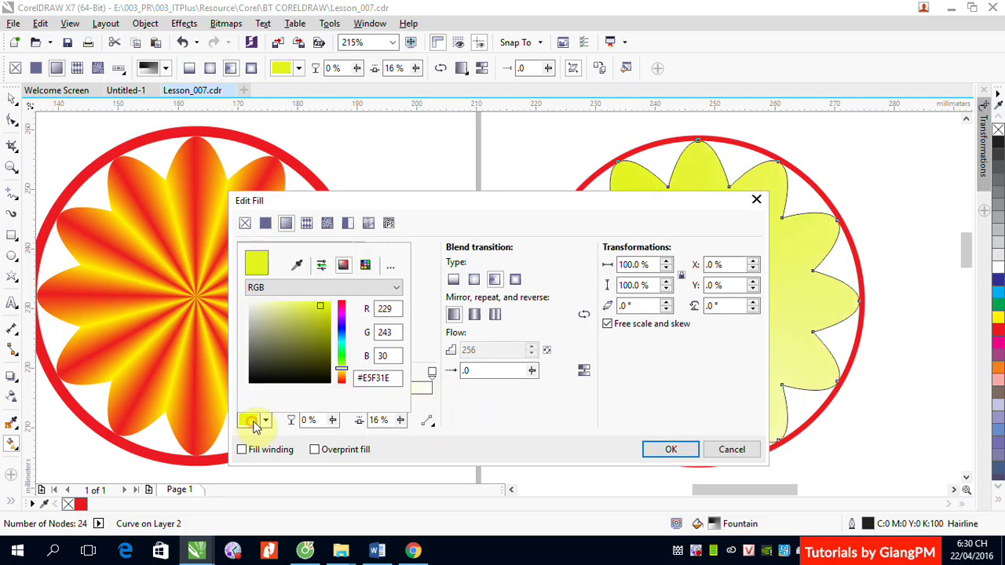
{"action": "left_click", "coordinate": [341, 306]}
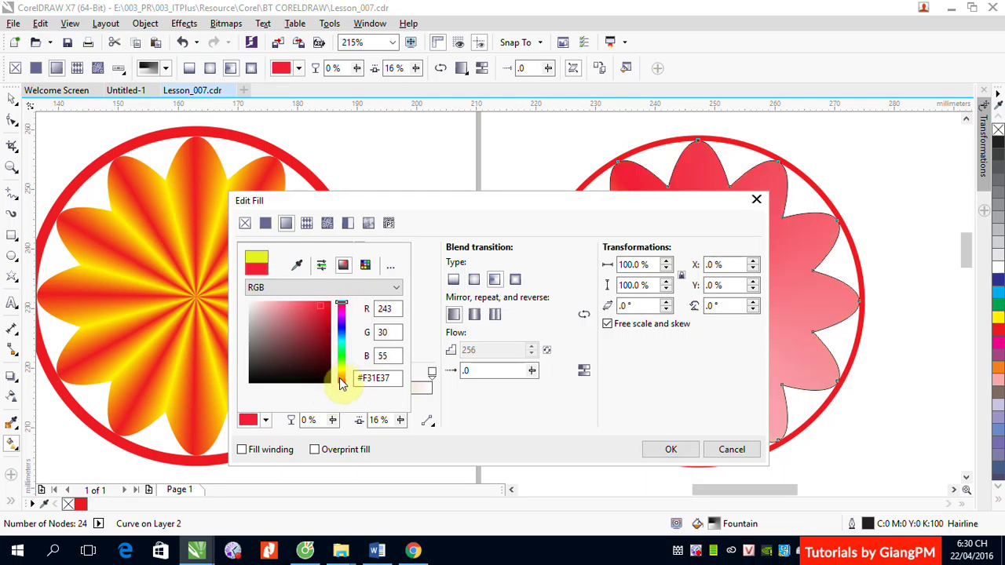
{"action": "left_click_drag", "start_coordinate": [320, 314], "coordinate": [331, 303]}
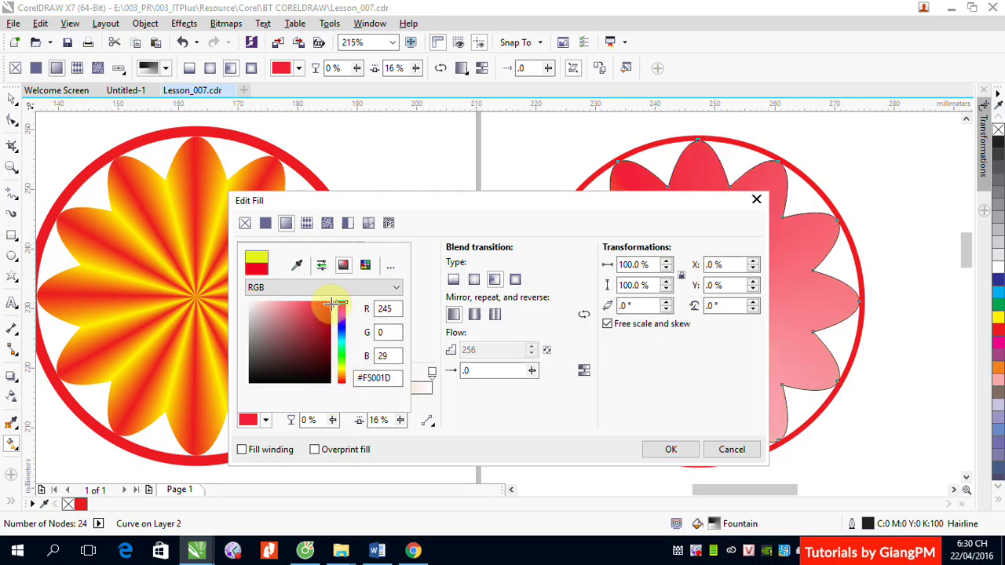
{"action": "left_click", "coordinate": [469, 427]}
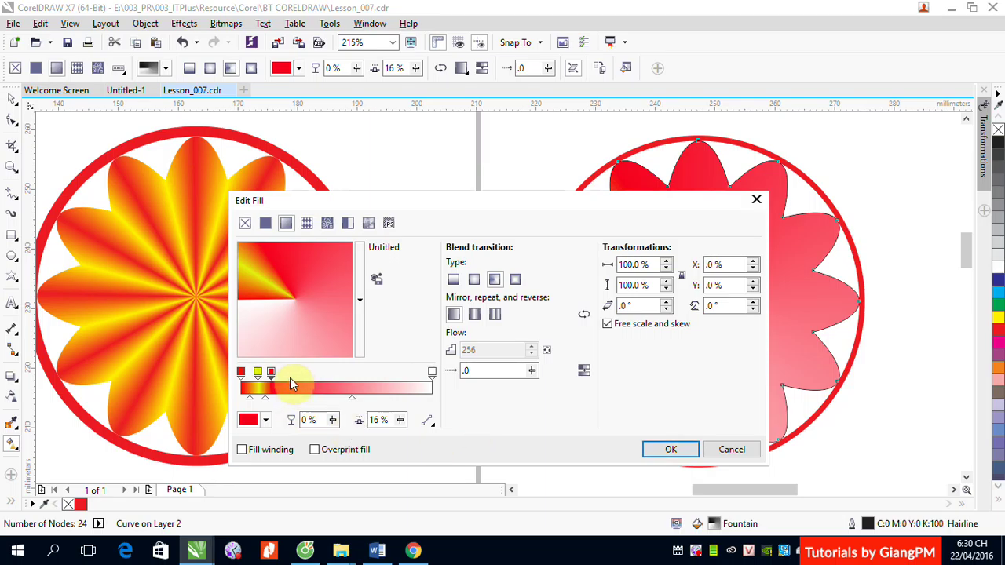
Add a colour stop at 23% on the fountain fill and set it to yellow #F8ED14.
{"action": "double_click", "coordinate": [286, 377]}
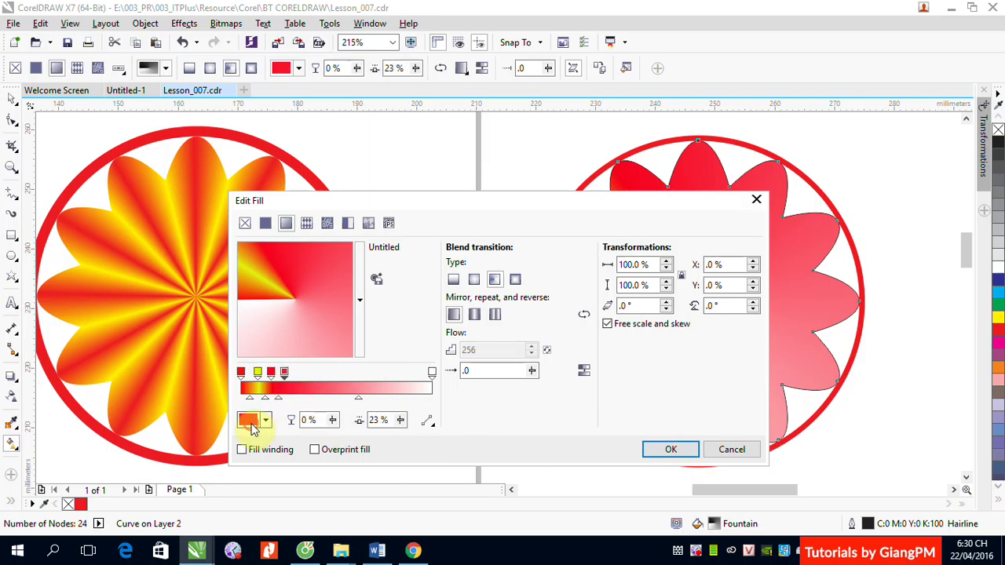
{"action": "left_click", "coordinate": [249, 420]}
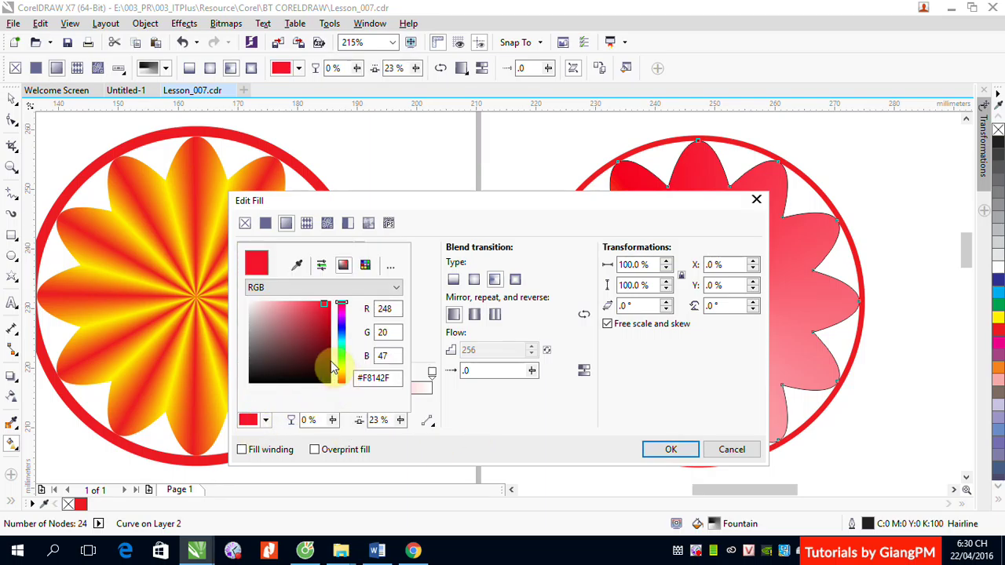
{"action": "left_click", "coordinate": [365, 265]}
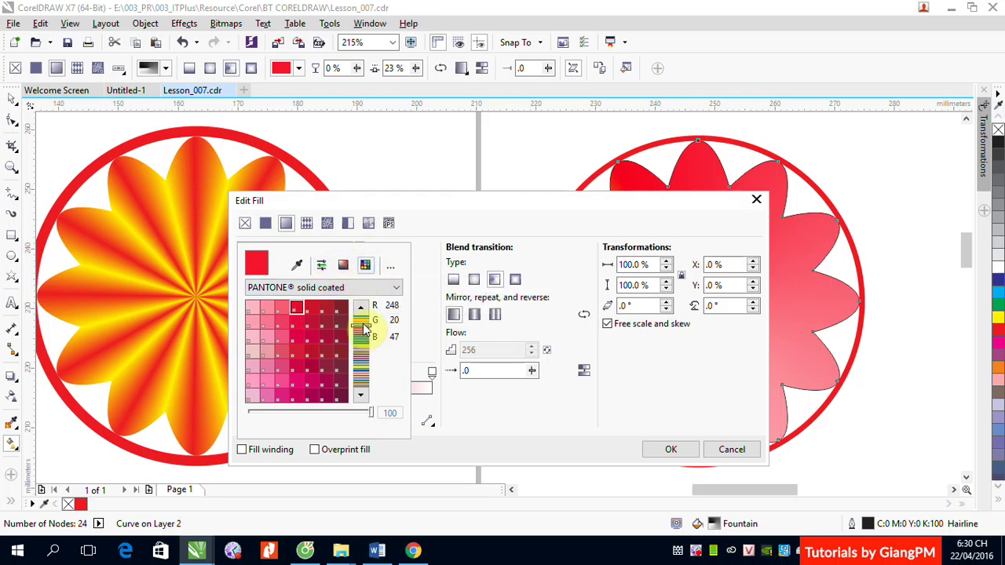
{"action": "left_click", "coordinate": [392, 269]}
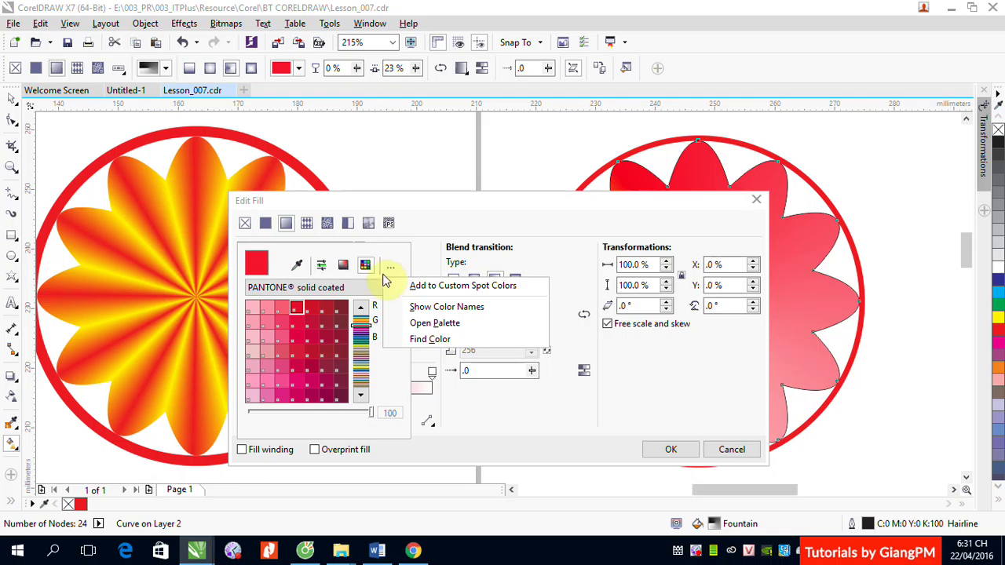
{"action": "left_click", "coordinate": [343, 268]}
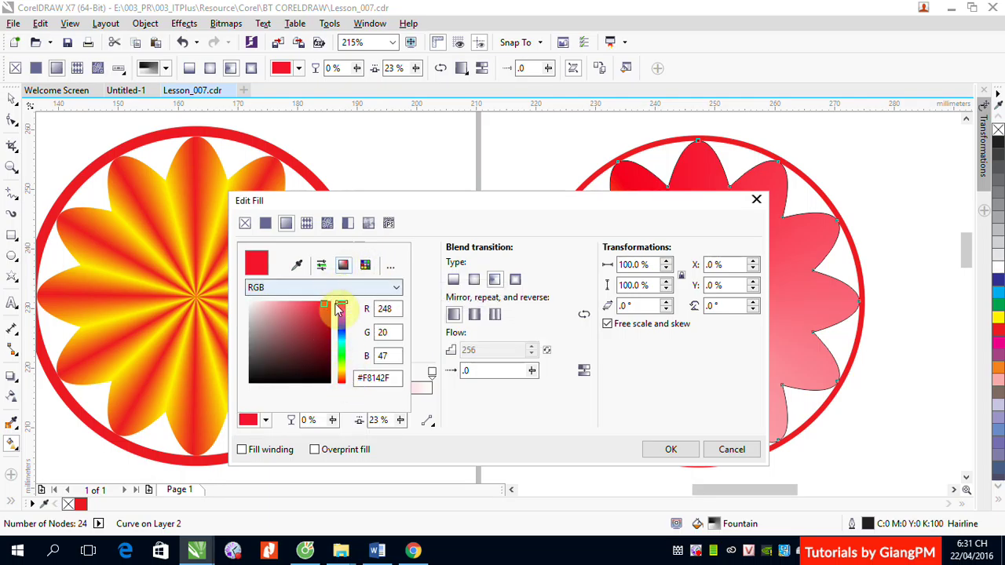
{"action": "left_click", "coordinate": [342, 370]}
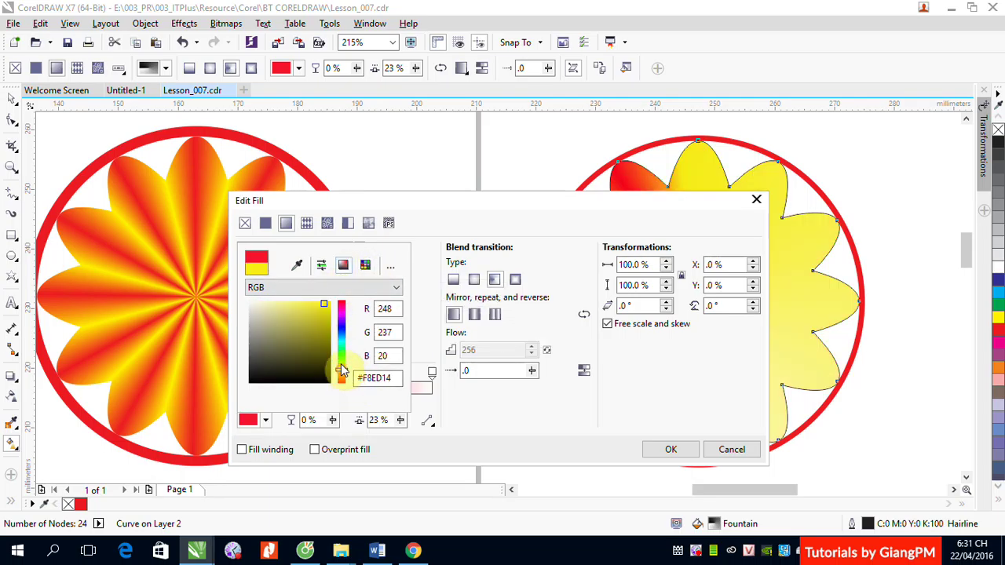
{"action": "left_click", "coordinate": [490, 418]}
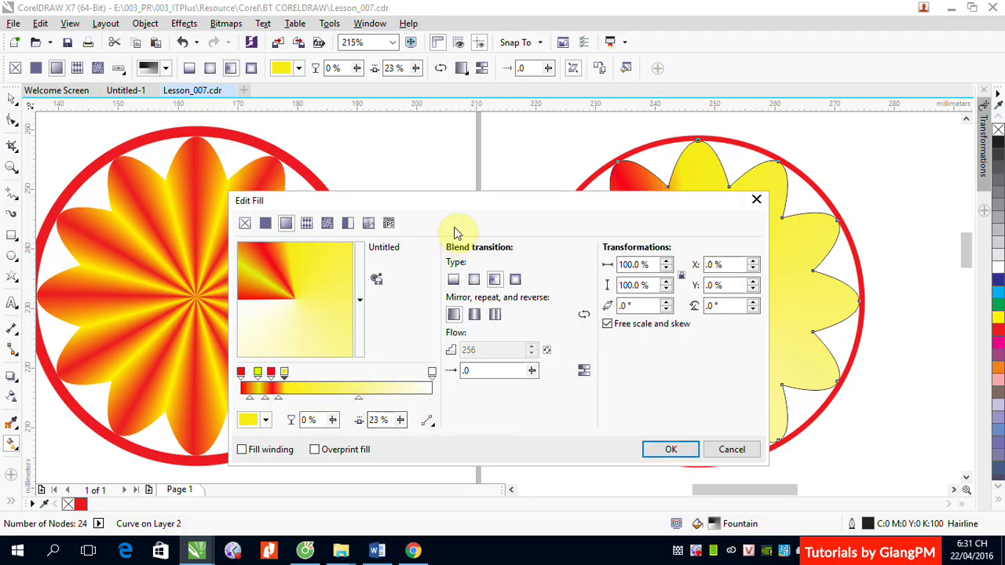
Move the fill dialog clear of the flower and add a red #F70D1C colour stop at 29%.
{"action": "left_click_drag", "start_coordinate": [465, 210], "coordinate": [254, 227]}
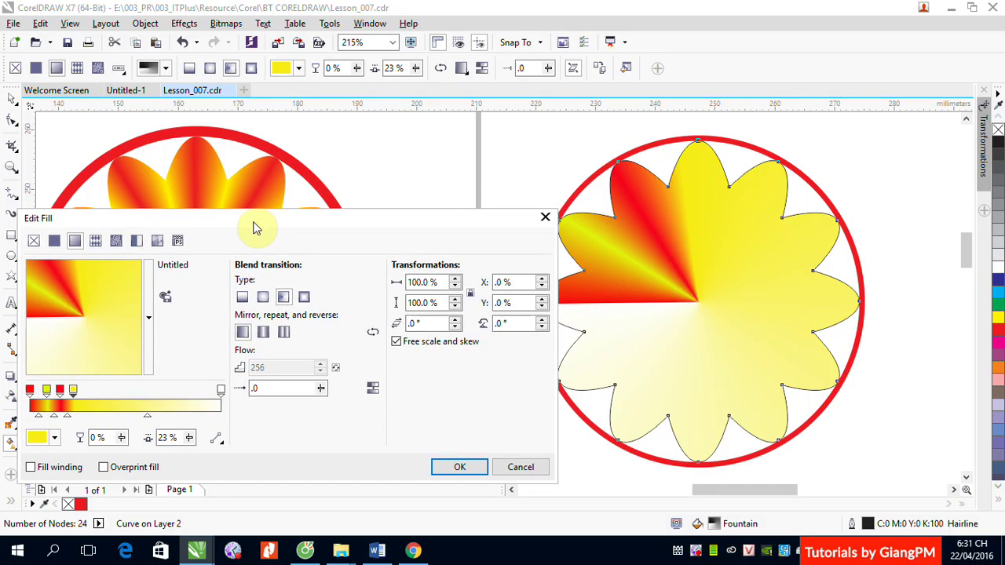
{"action": "left_click_drag", "start_coordinate": [254, 228], "coordinate": [384, 180]}
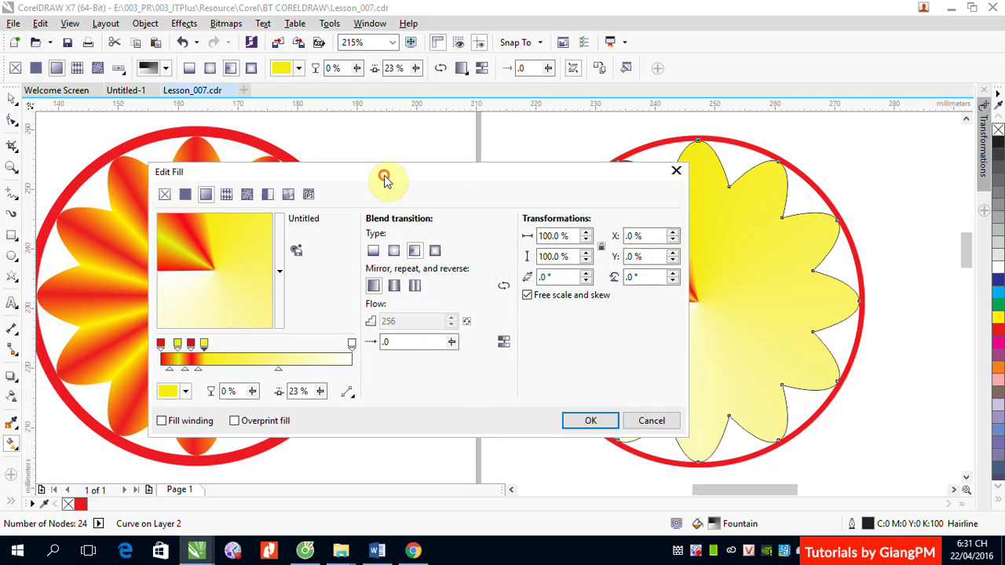
{"action": "double_click", "coordinate": [216, 354]}
{"action": "left_click", "coordinate": [186, 391]}
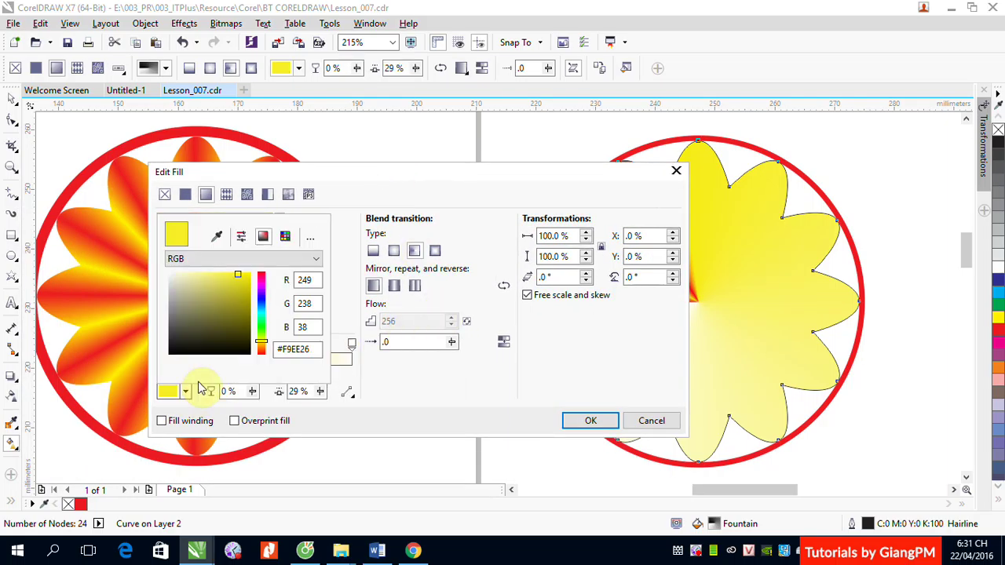
{"action": "mouse_move", "coordinate": [261, 310]}
{"action": "left_mouse_down"}
{"action": "mouse_move", "coordinate": [263, 279]}
{"action": "mouse_move", "coordinate": [246, 274]}
{"action": "left_mouse_up"}
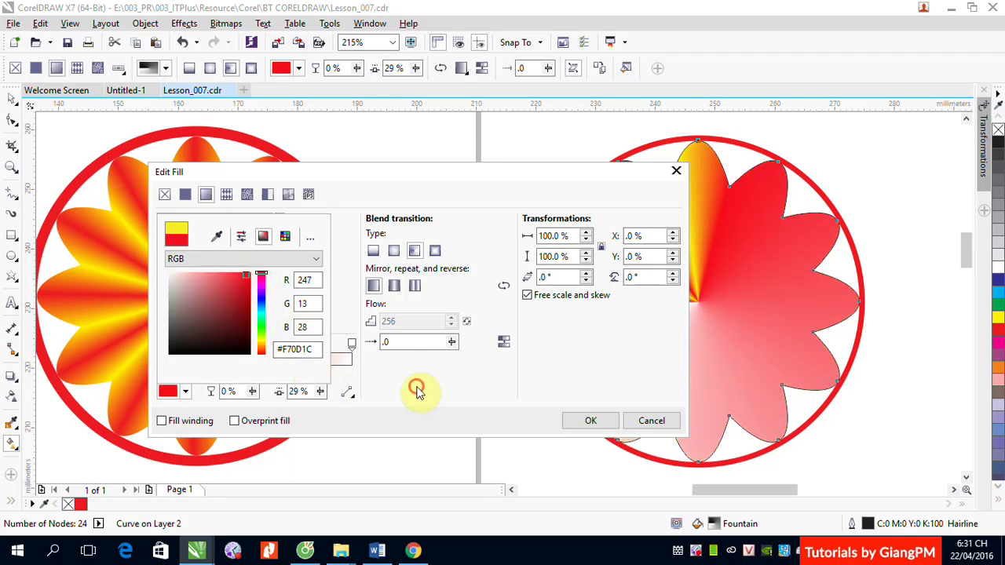
{"action": "left_click", "coordinate": [410, 391]}
Add a colour stop at 34% on the fountain fill and set it to yellow #E9F81E.
{"action": "left_click", "coordinate": [226, 347]}
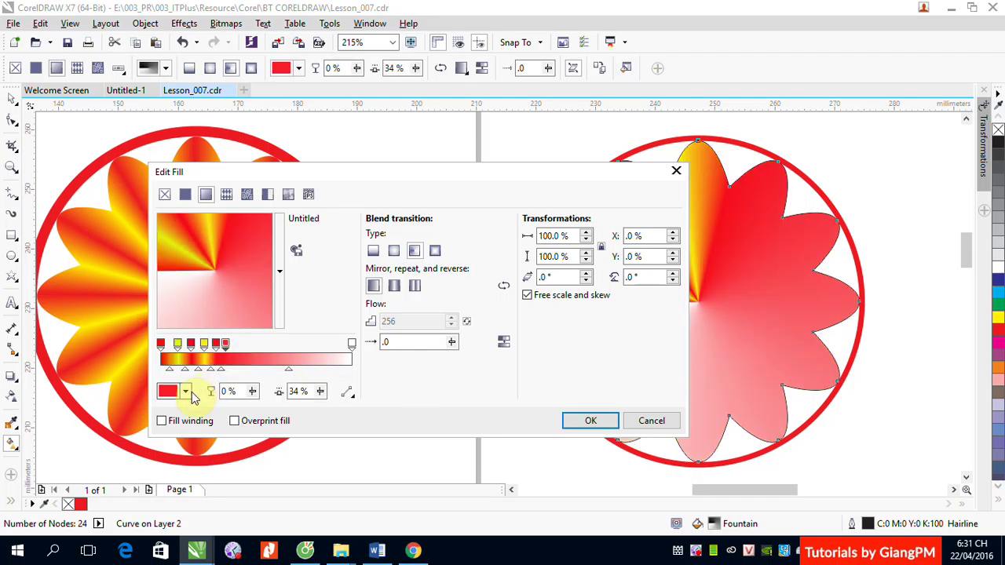
{"action": "left_click", "coordinate": [186, 392]}
{"action": "left_click", "coordinate": [262, 347]}
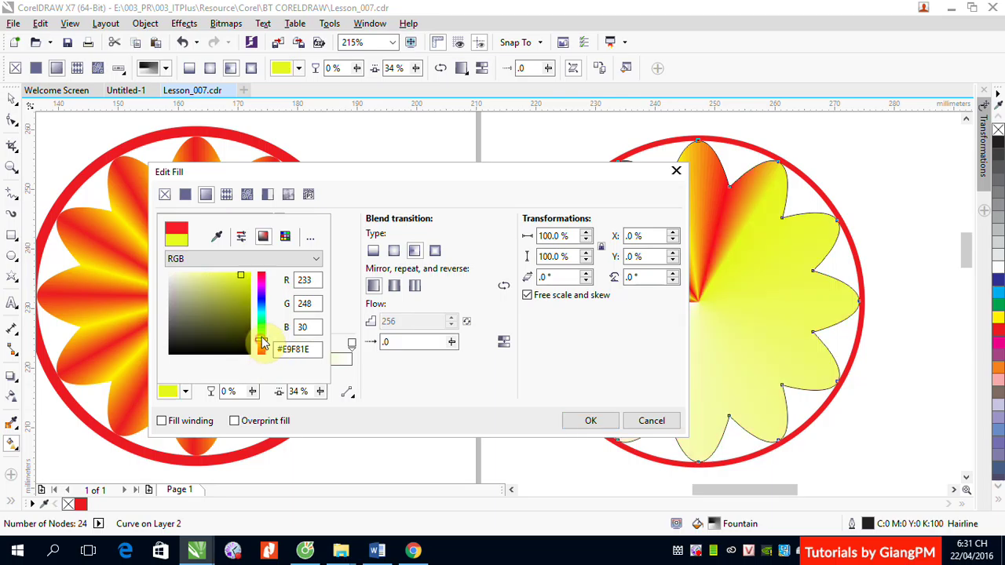
{"action": "left_click", "coordinate": [399, 393]}
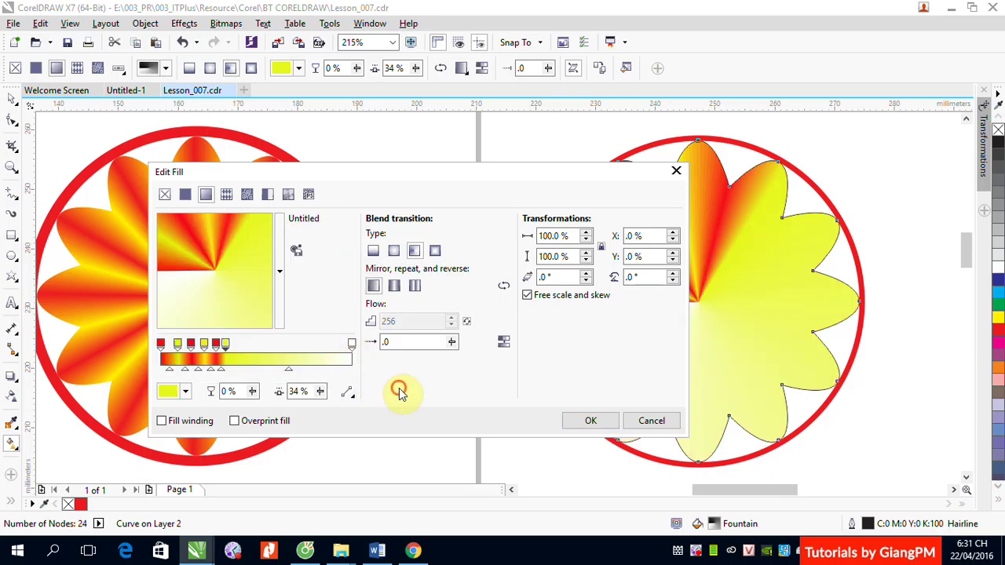
Add a colour stop at 41% on the fountain fill and set it to red #FA0830.
{"action": "double_click", "coordinate": [239, 354]}
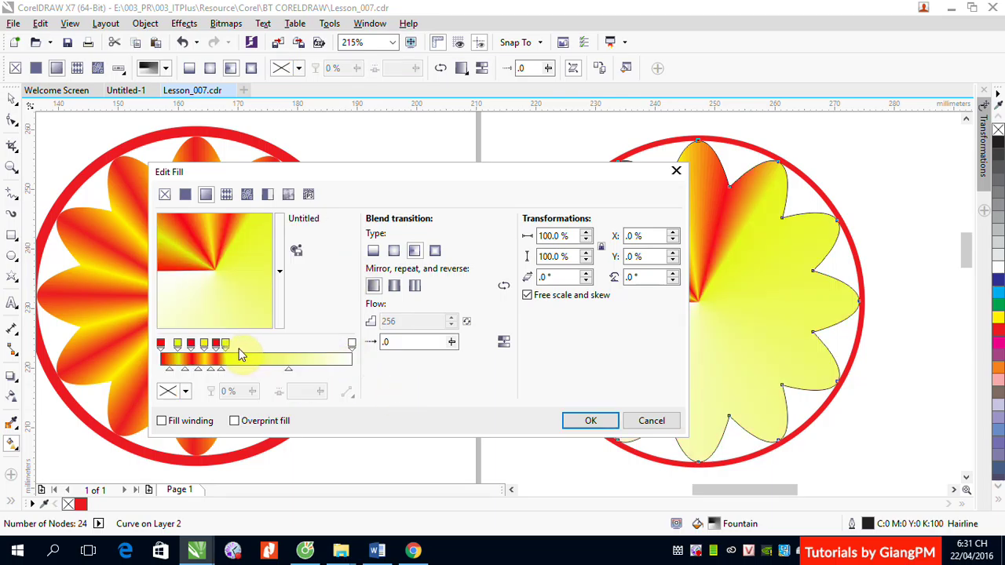
{"action": "left_click", "coordinate": [186, 392]}
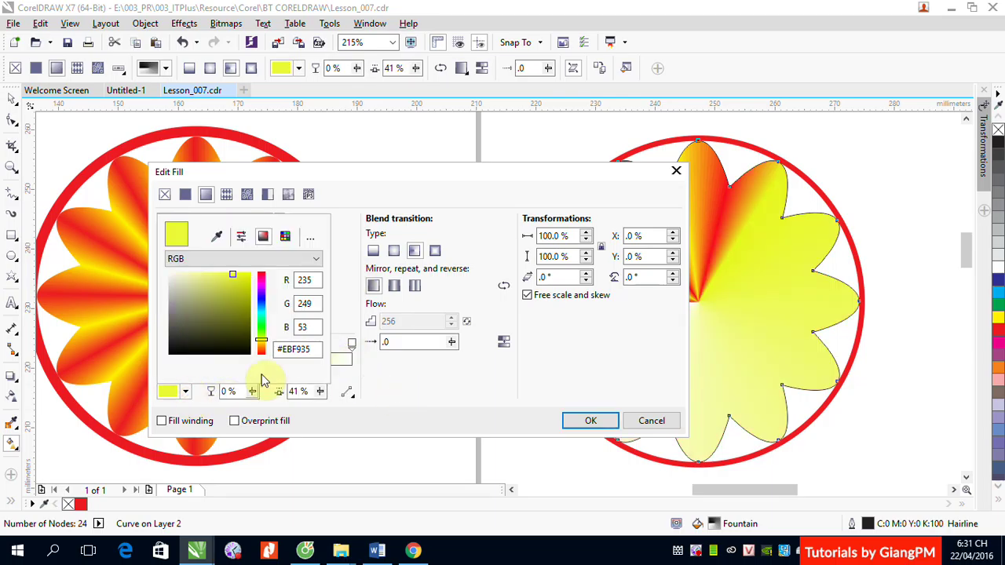
{"action": "left_click", "coordinate": [264, 279]}
{"action": "left_click", "coordinate": [248, 275]}
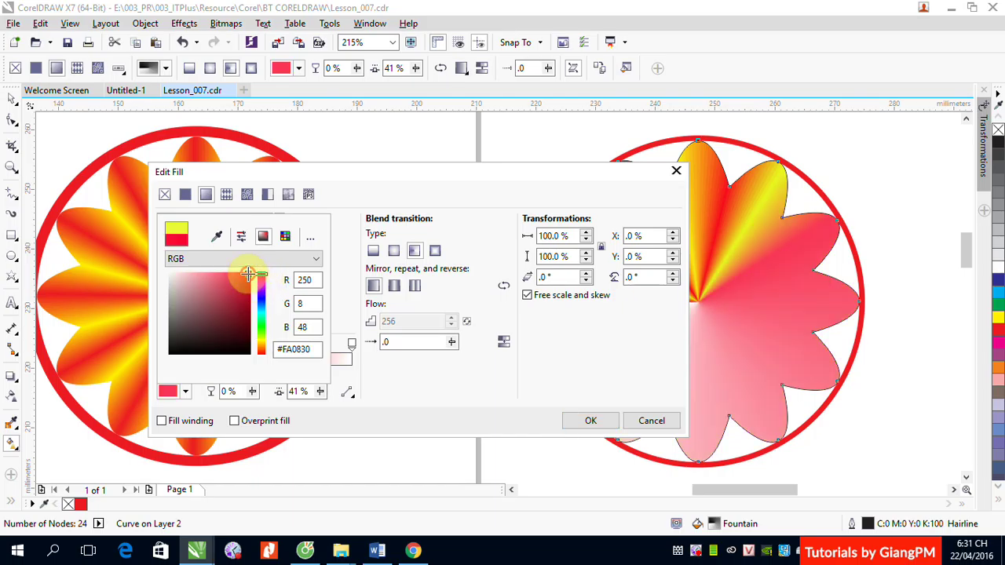
{"action": "left_click", "coordinate": [407, 385]}
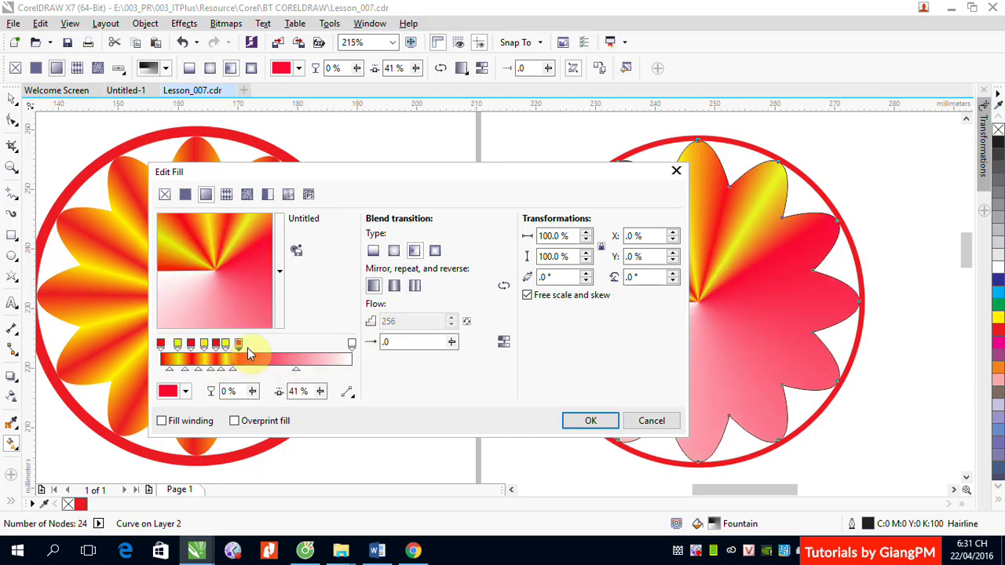
Add a colour stop at 45% on the fountain fill and set it to yellow #F6FA19.
{"action": "left_click", "coordinate": [240, 369]}
{"action": "left_click", "coordinate": [188, 393]}
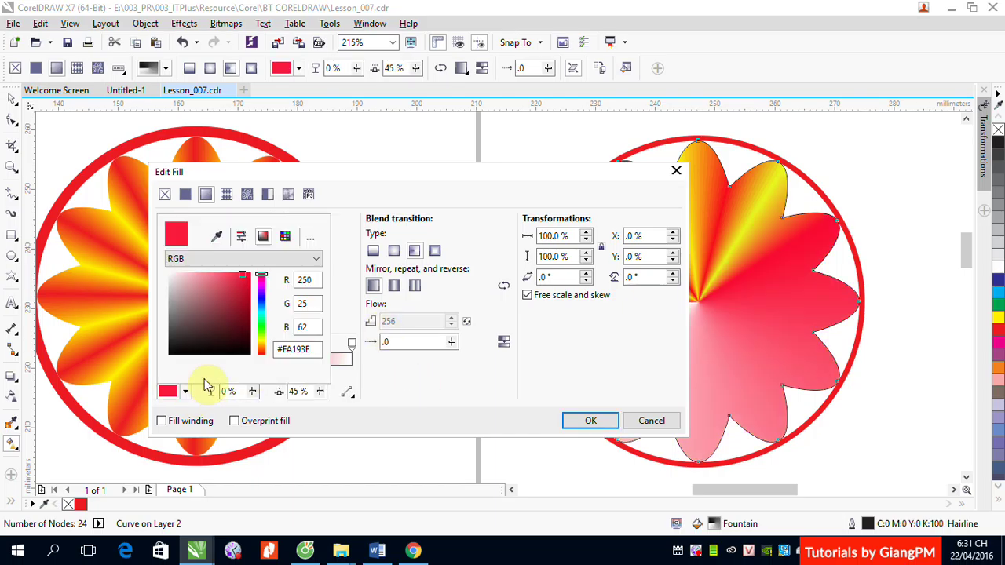
{"action": "left_click", "coordinate": [263, 348]}
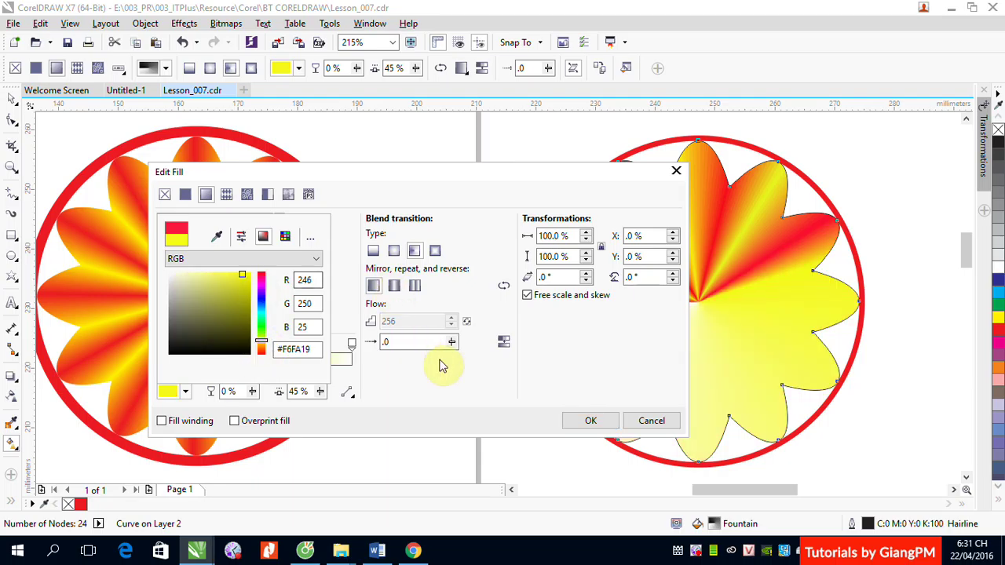
{"action": "left_click", "coordinate": [420, 388]}
Add a colour stop at 52% on the fountain fill and set it to red #F50539.
{"action": "double_click", "coordinate": [260, 354]}
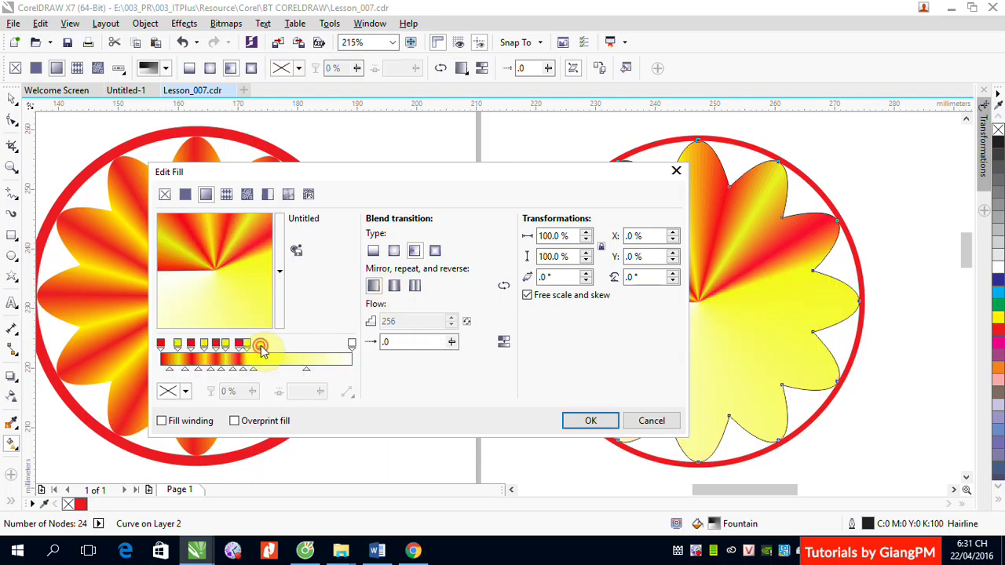
{"action": "left_click", "coordinate": [186, 393]}
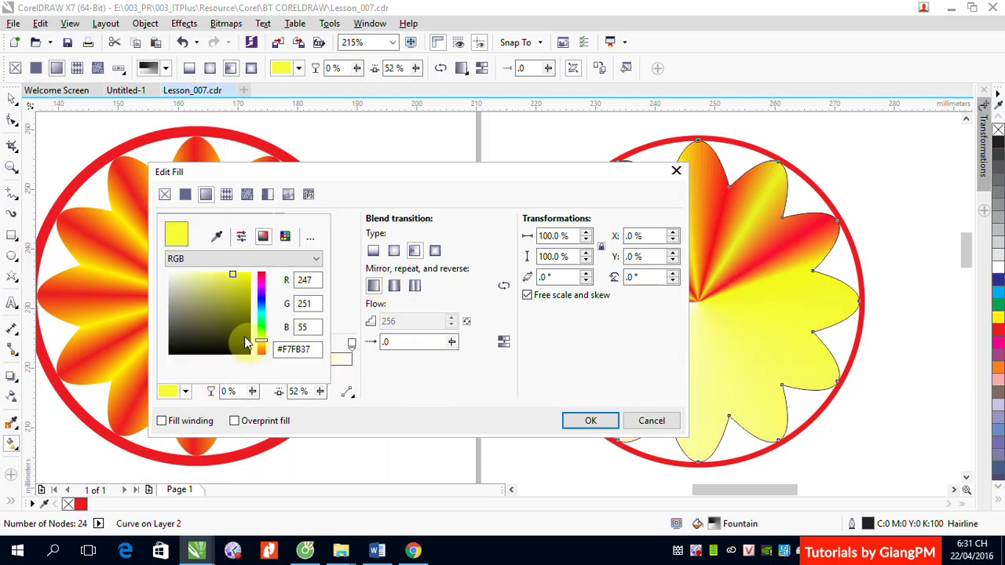
{"action": "left_click", "coordinate": [261, 277]}
{"action": "left_click", "coordinate": [248, 276]}
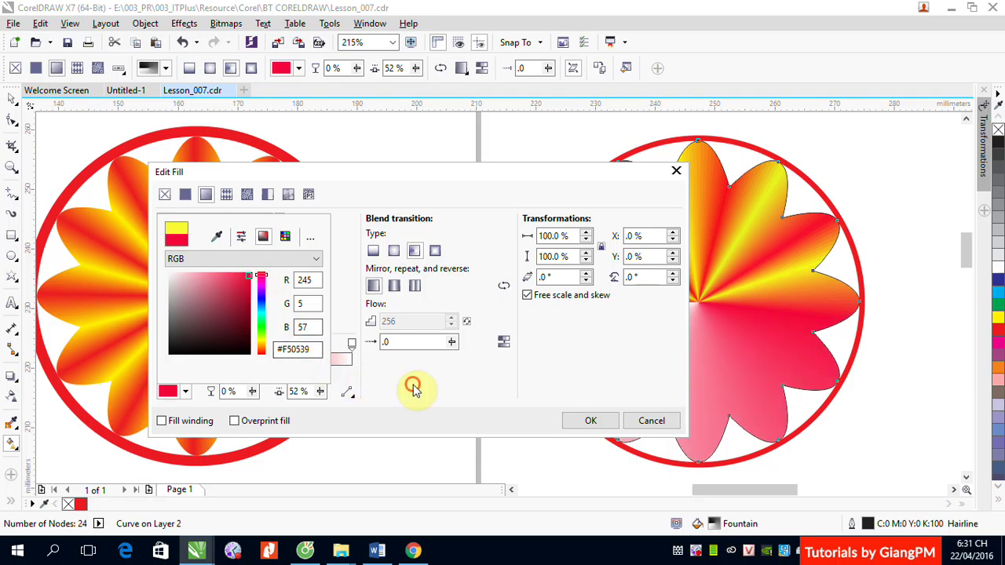
{"action": "left_click", "coordinate": [414, 388]}
Add a colour stop at 58% on the fountain fill and set it to yellow #F6EC25.
{"action": "left_click", "coordinate": [269, 345]}
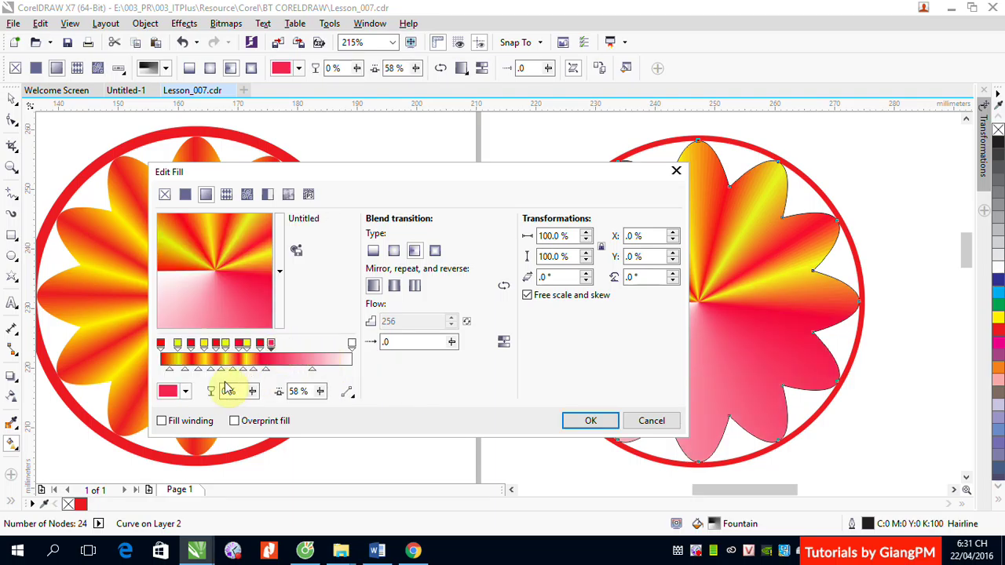
{"action": "left_click", "coordinate": [186, 391]}
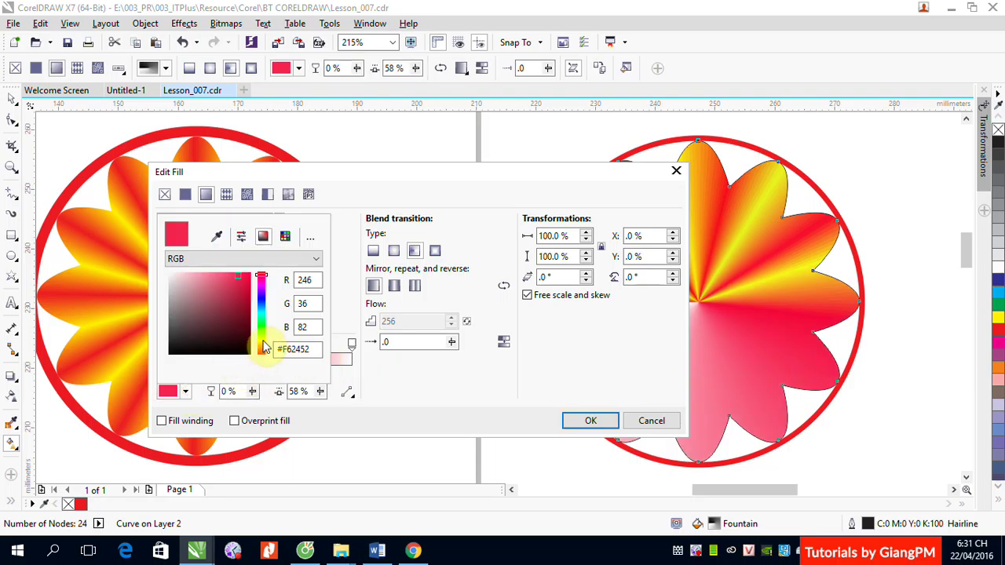
{"action": "left_click", "coordinate": [262, 345]}
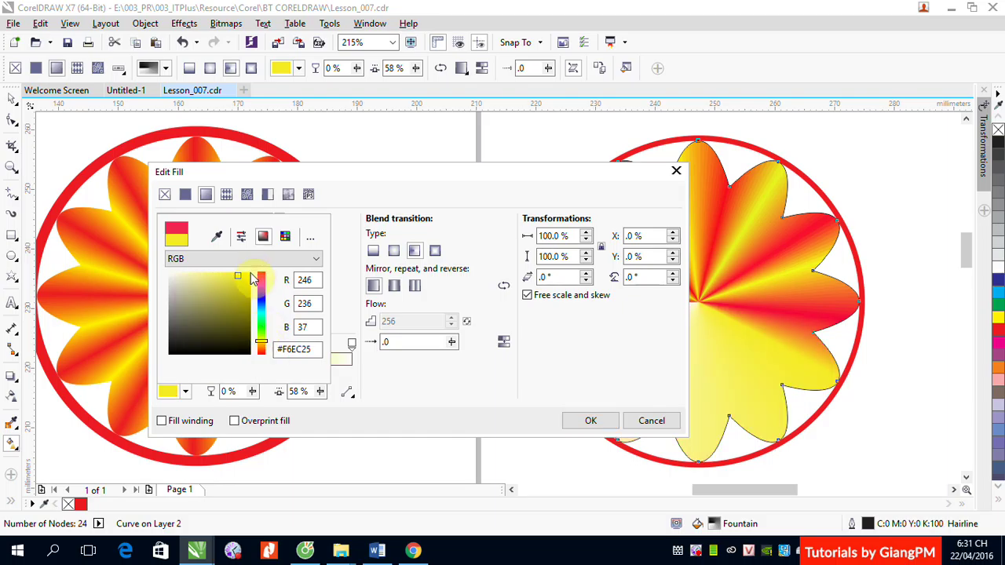
{"action": "left_click", "coordinate": [433, 390]}
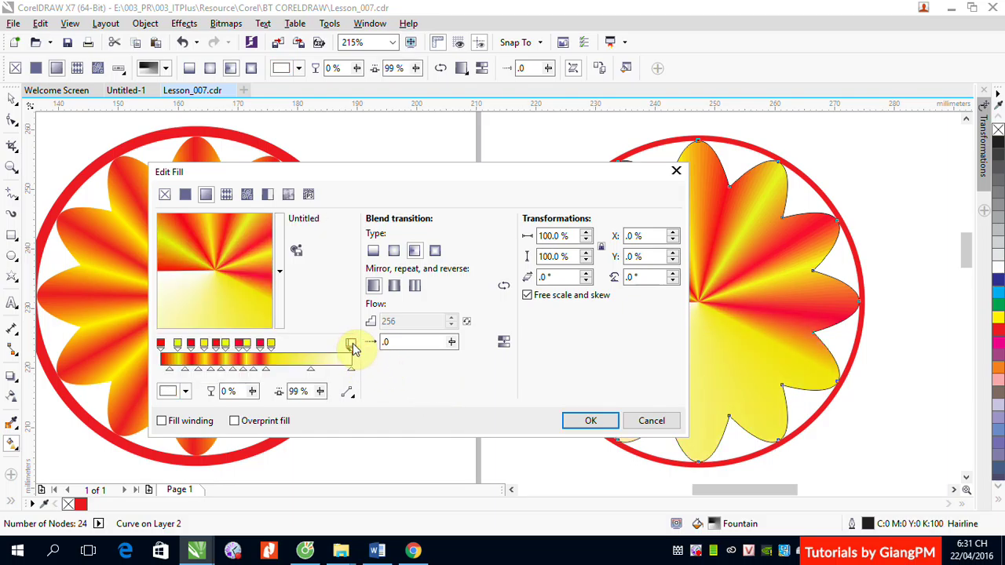
Add a colour stop at 65% on the fountain fill and set it to red #FA0D0D.
{"action": "left_click", "coordinate": [352, 345]}
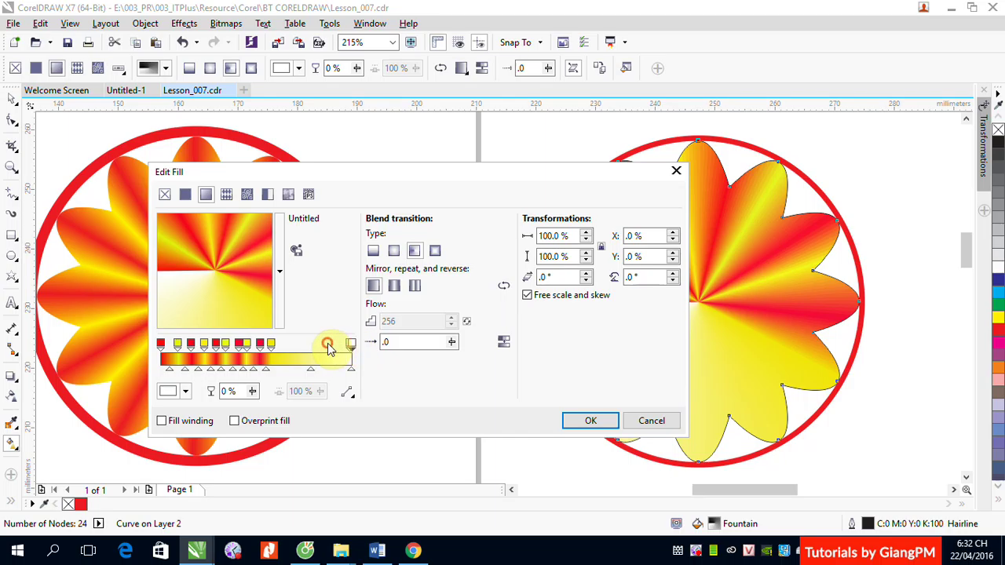
{"action": "left_click", "coordinate": [350, 345]}
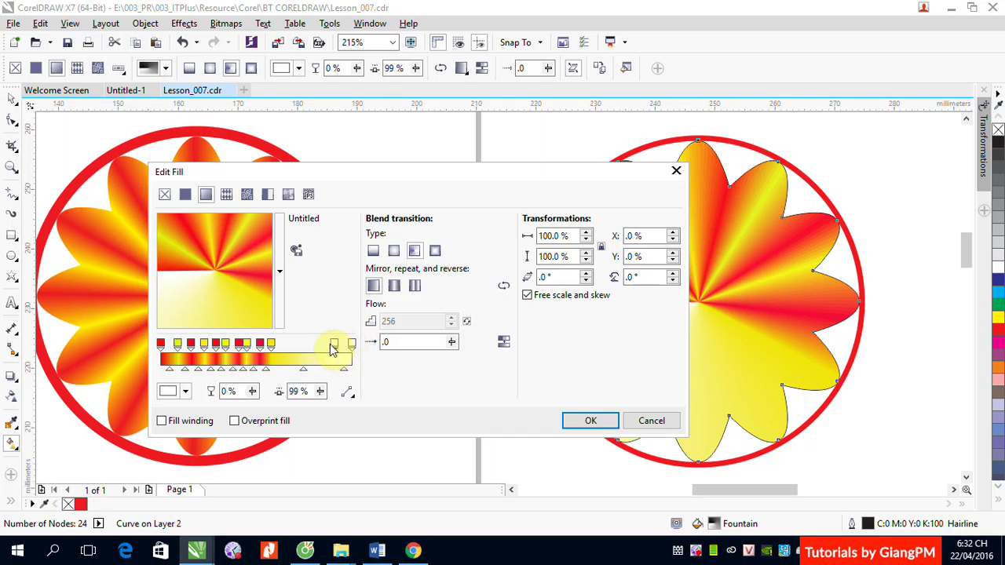
{"action": "left_click_drag", "start_coordinate": [332, 348], "coordinate": [283, 348]}
{"action": "left_click", "coordinate": [186, 392]}
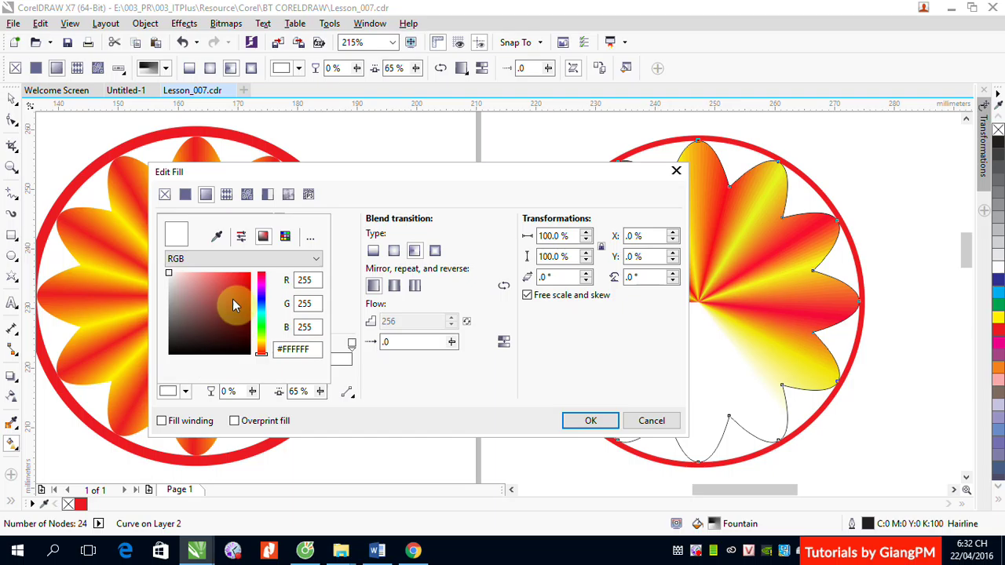
{"action": "left_click", "coordinate": [245, 281]}
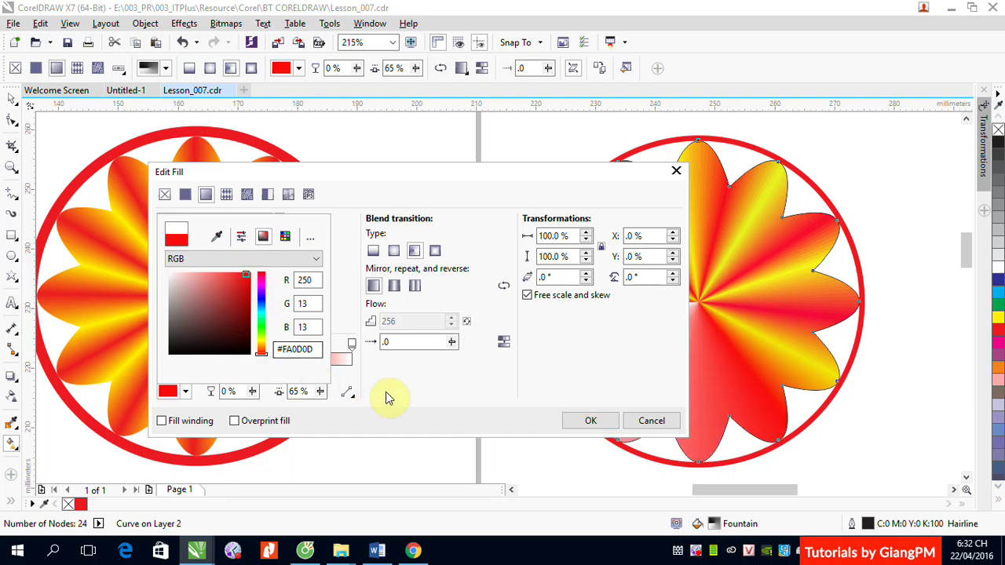
{"action": "left_click", "coordinate": [409, 385]}
Set the fountain fill's end colour stop at 100% to red #FA0808.
{"action": "left_click", "coordinate": [351, 344]}
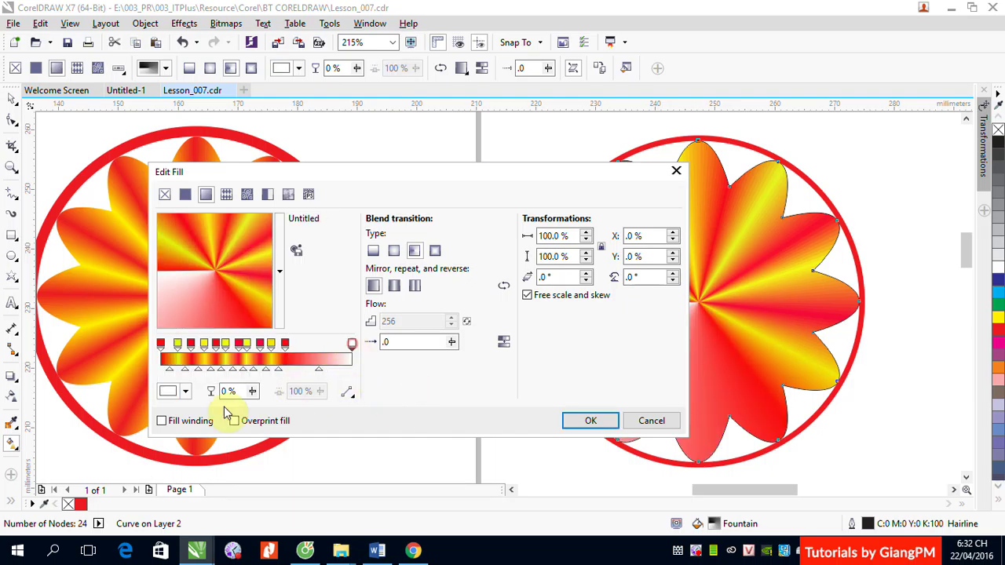
{"action": "left_click", "coordinate": [186, 391]}
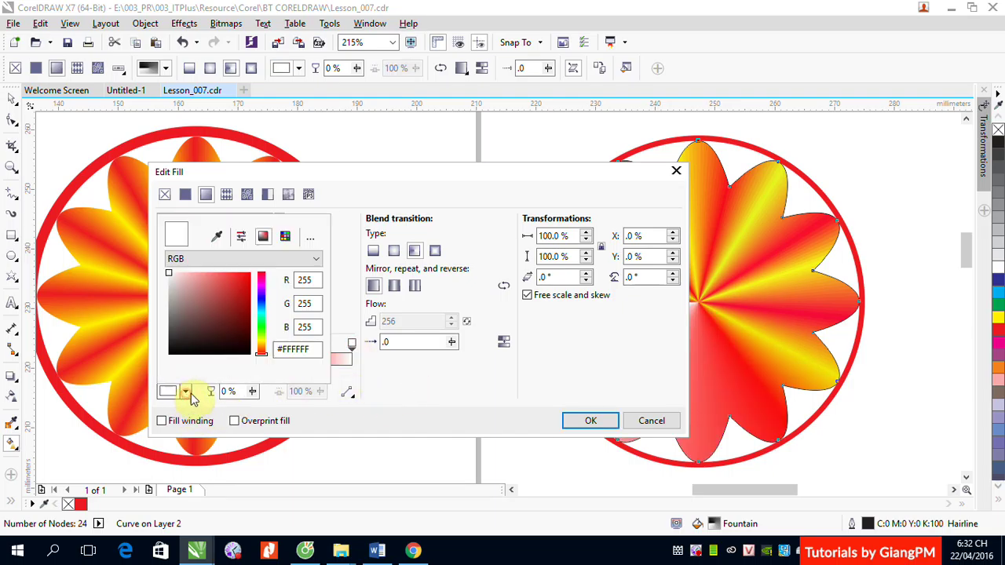
{"action": "left_click", "coordinate": [250, 280]}
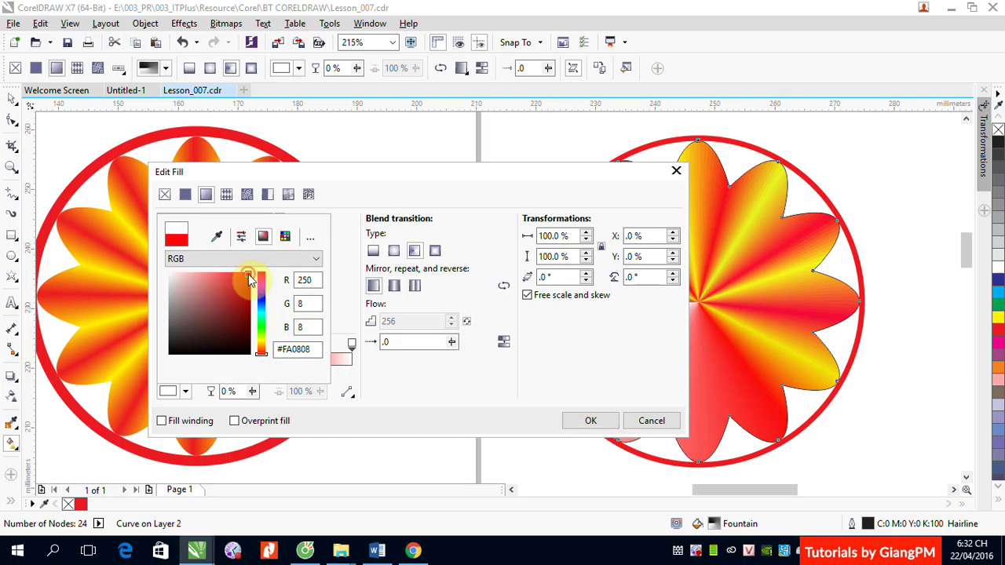
{"action": "left_click", "coordinate": [388, 378]}
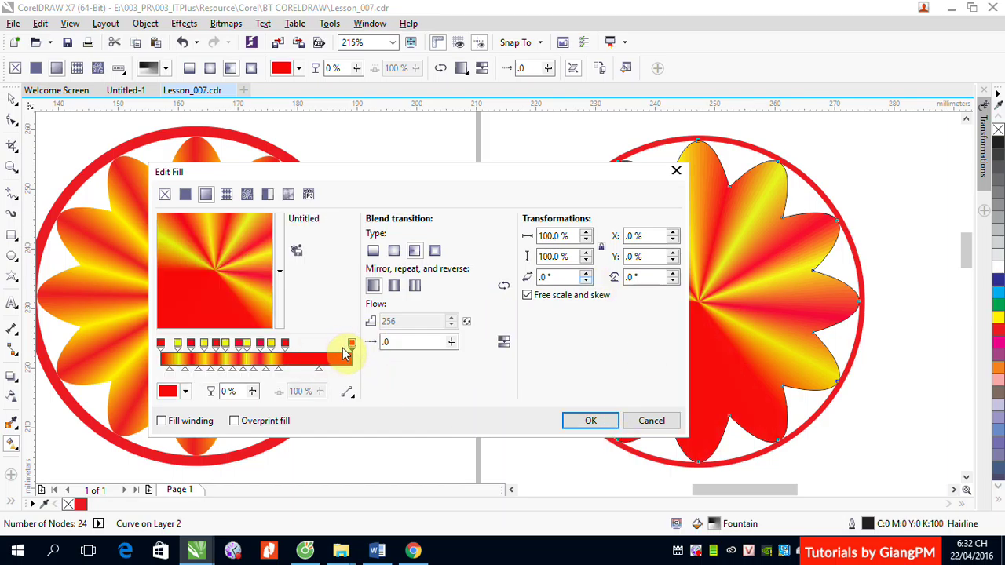
Add a colour stop at 95% on the fountain fill and set it to yellow #F6FA0A.
{"action": "double_click", "coordinate": [343, 353]}
{"action": "left_click", "coordinate": [189, 395]}
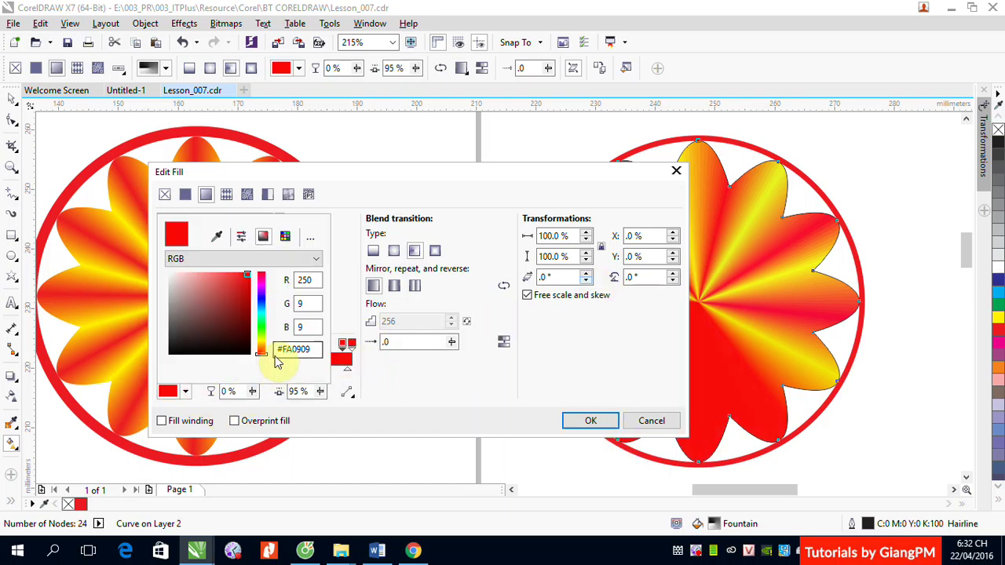
{"action": "left_click_drag", "start_coordinate": [262, 348], "coordinate": [261, 338]}
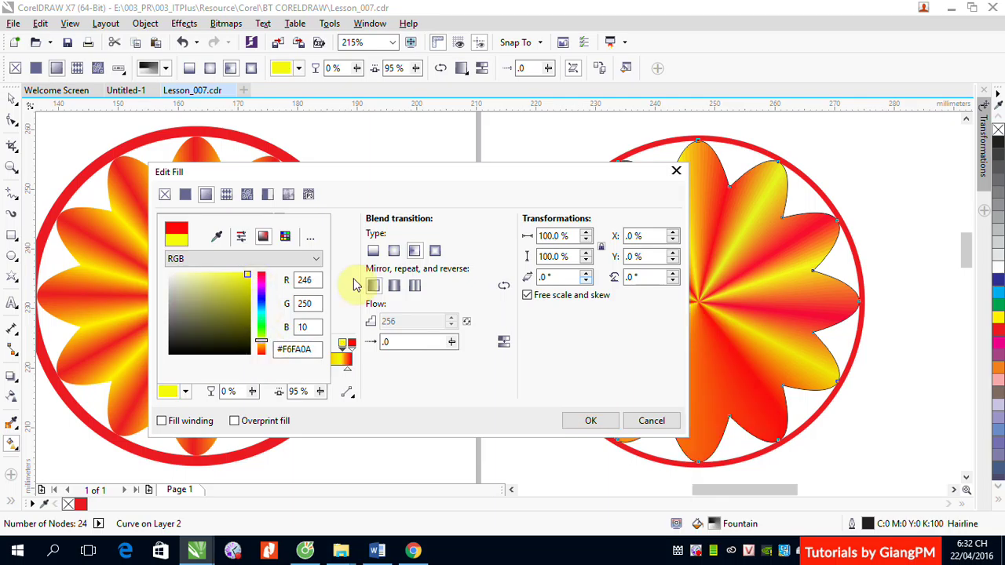
{"action": "left_click", "coordinate": [392, 403]}
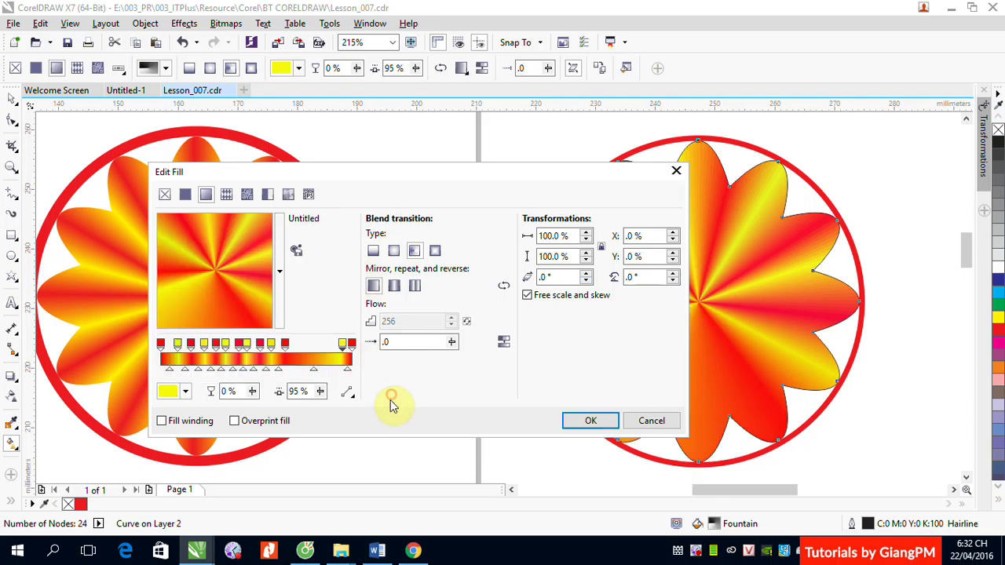
Add a colour stop at 71% on the fountain fill and set it to yellow #F9E10D.
{"action": "double_click", "coordinate": [296, 356]}
{"action": "left_click", "coordinate": [189, 395]}
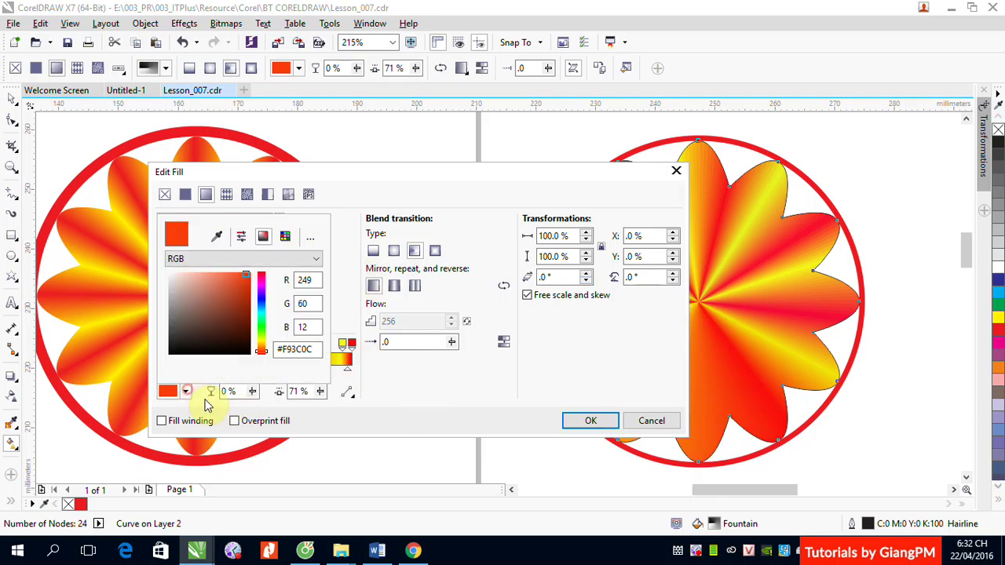
{"action": "left_click_drag", "start_coordinate": [262, 347], "coordinate": [261, 338]}
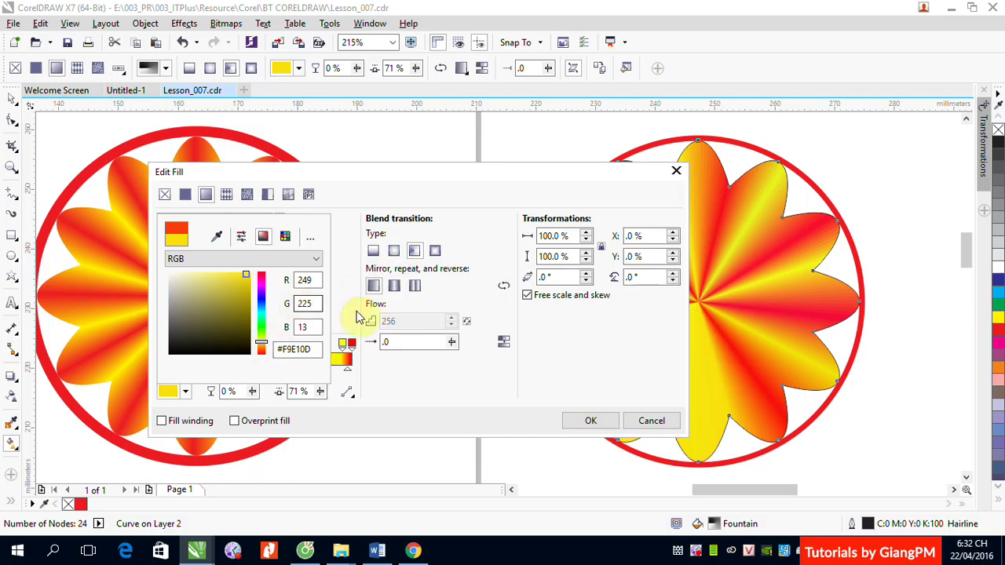
{"action": "left_click", "coordinate": [392, 398]}
Add a colour stop at 77% on the fountain fill and set it to red.
{"action": "left_click_drag", "start_coordinate": [297, 374], "coordinate": [308, 354]}
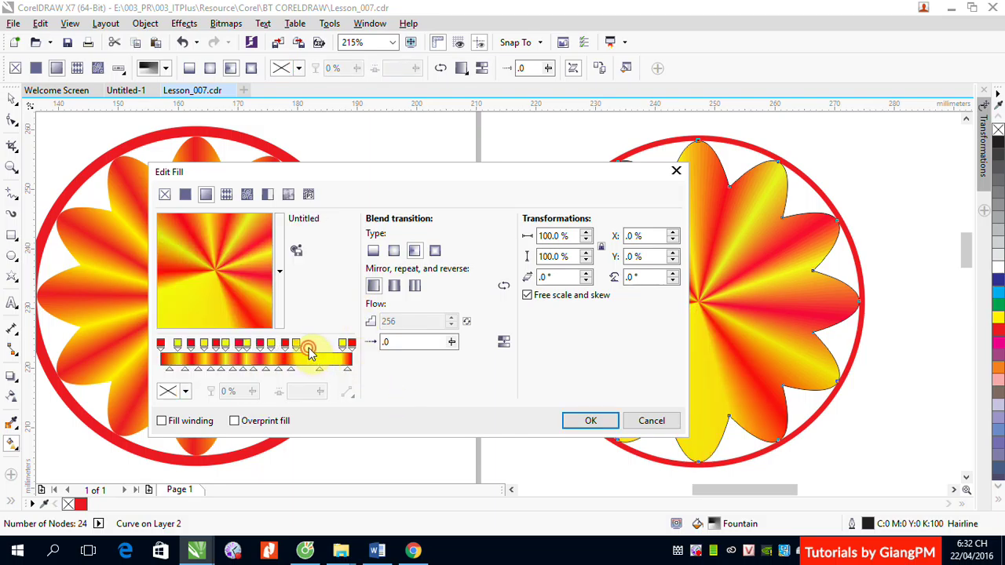
{"action": "left_click", "coordinate": [187, 393]}
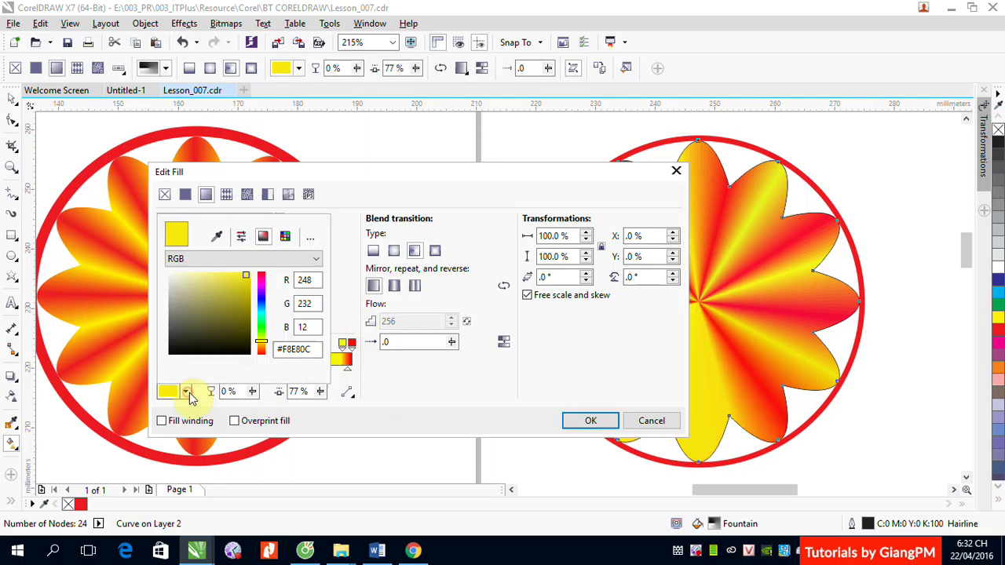
{"action": "left_click", "coordinate": [262, 281]}
{"action": "left_click", "coordinate": [403, 385]}
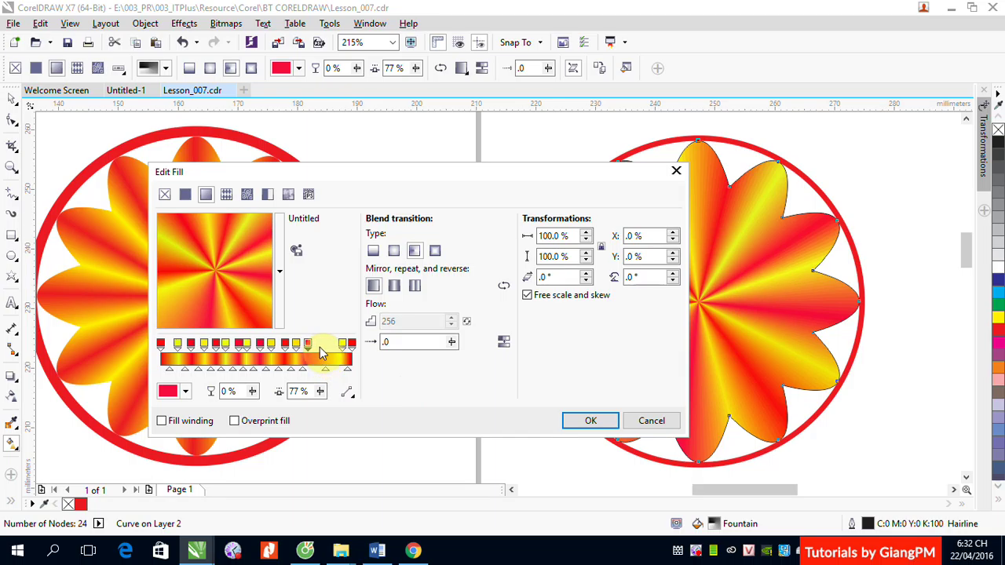
Add a colour stop at 82% on the fountain fill and set it to yellow.
{"action": "double_click", "coordinate": [317, 359]}
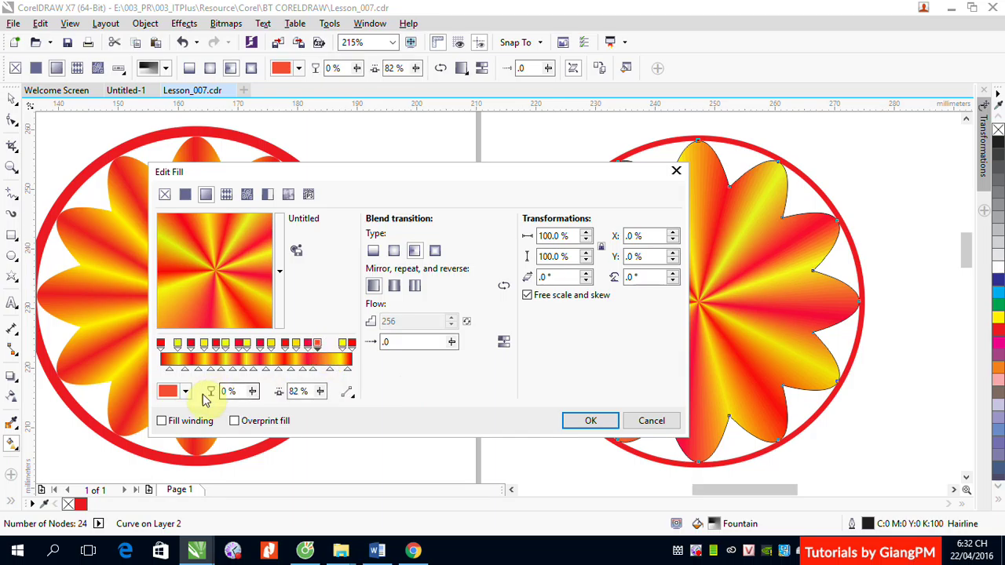
{"action": "left_click", "coordinate": [188, 392]}
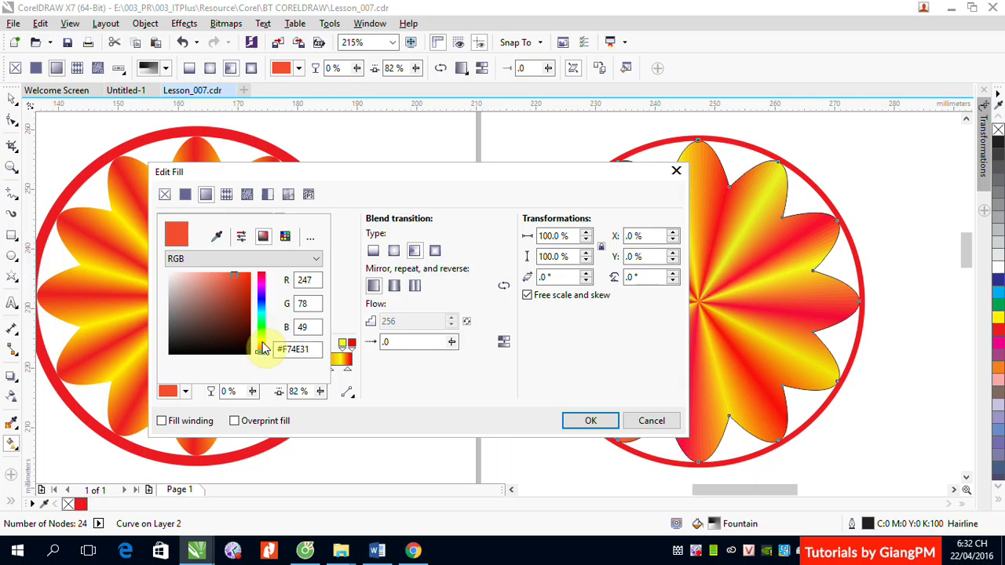
{"action": "left_click", "coordinate": [261, 349]}
{"action": "left_click", "coordinate": [385, 387]}
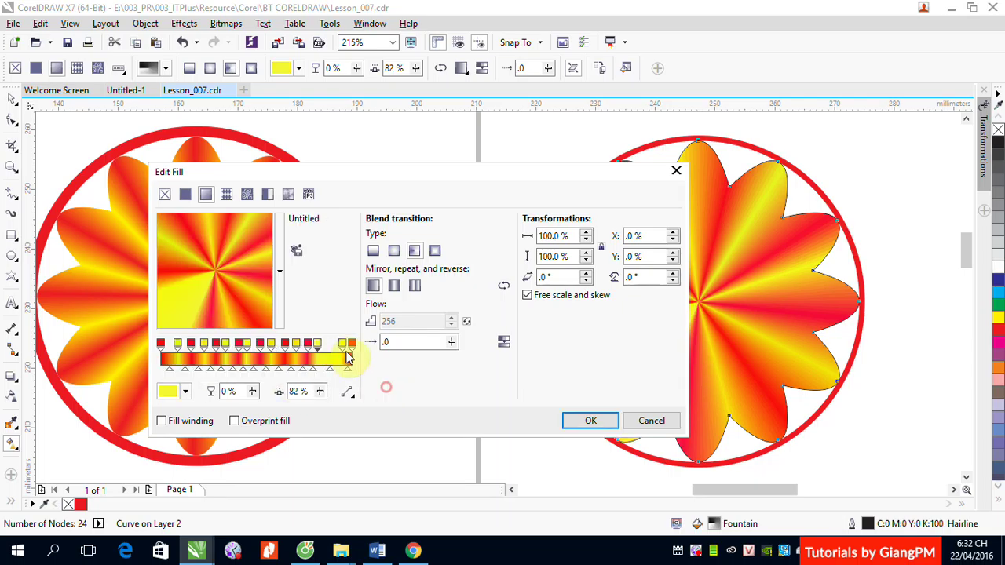
Add a colour stop at 88% on the fountain fill, set it to red #F50A3D, and apply the fill to the flower.
{"action": "left_click", "coordinate": [185, 391]}
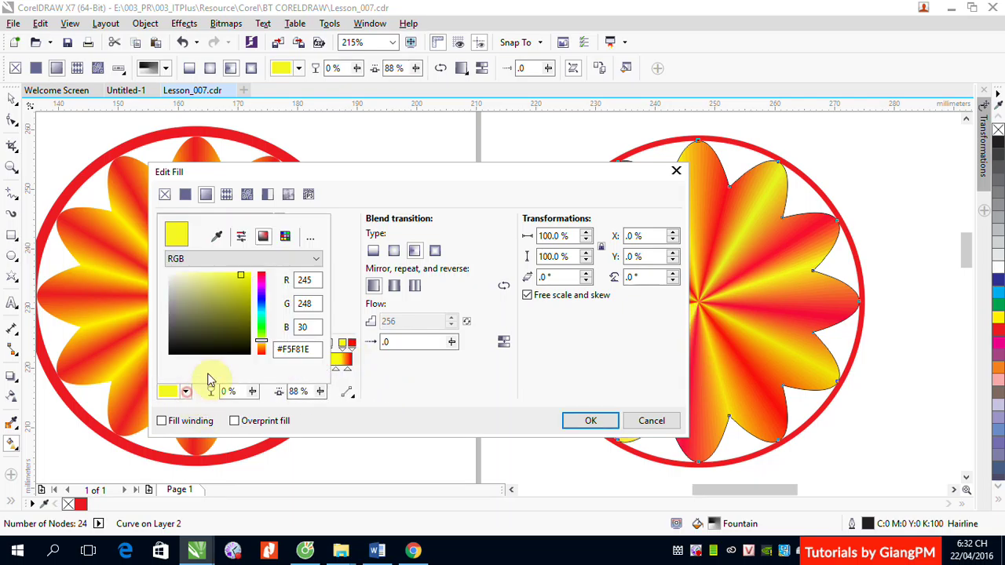
{"action": "left_click", "coordinate": [263, 281]}
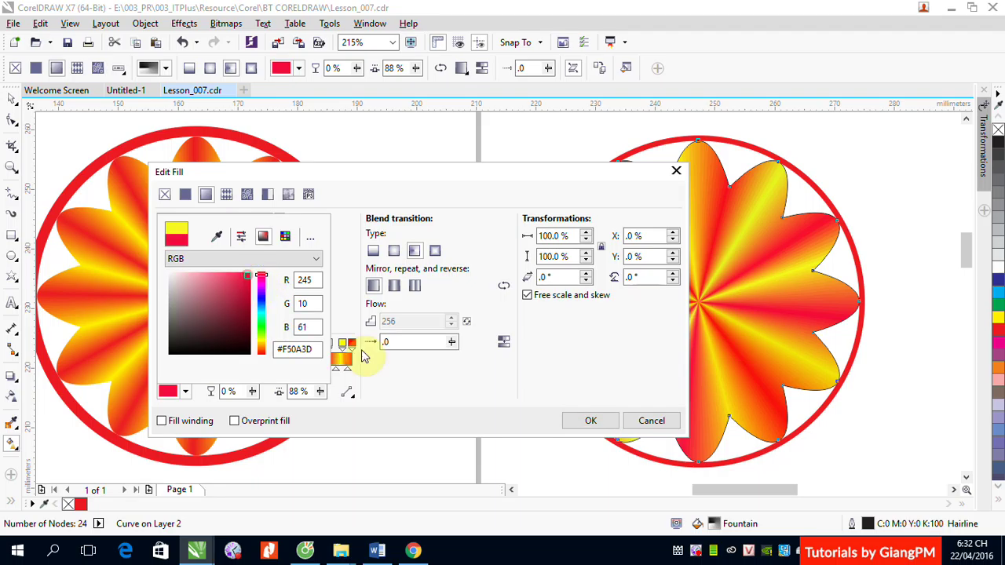
{"action": "left_click", "coordinate": [420, 381]}
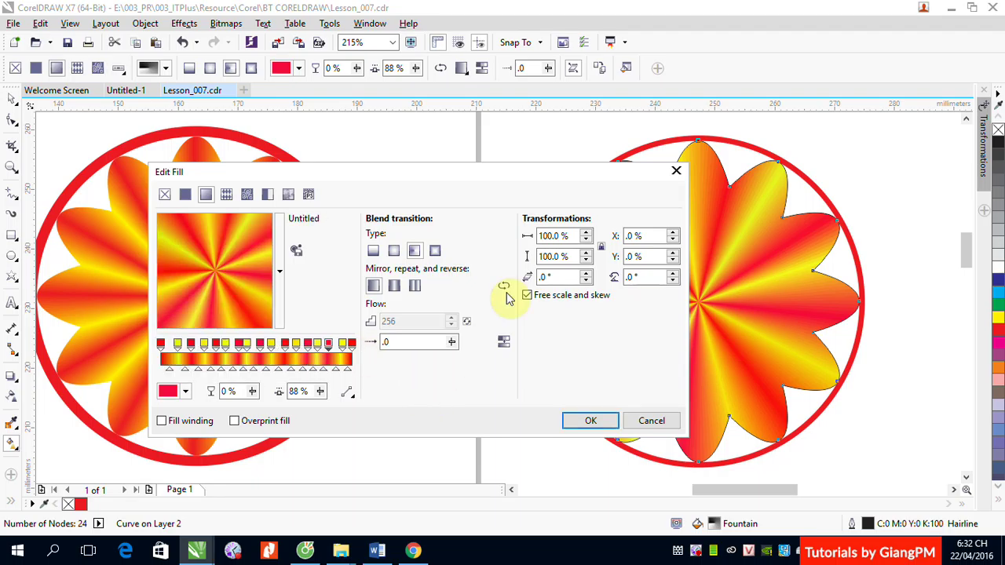
{"action": "left_click", "coordinate": [590, 422]}
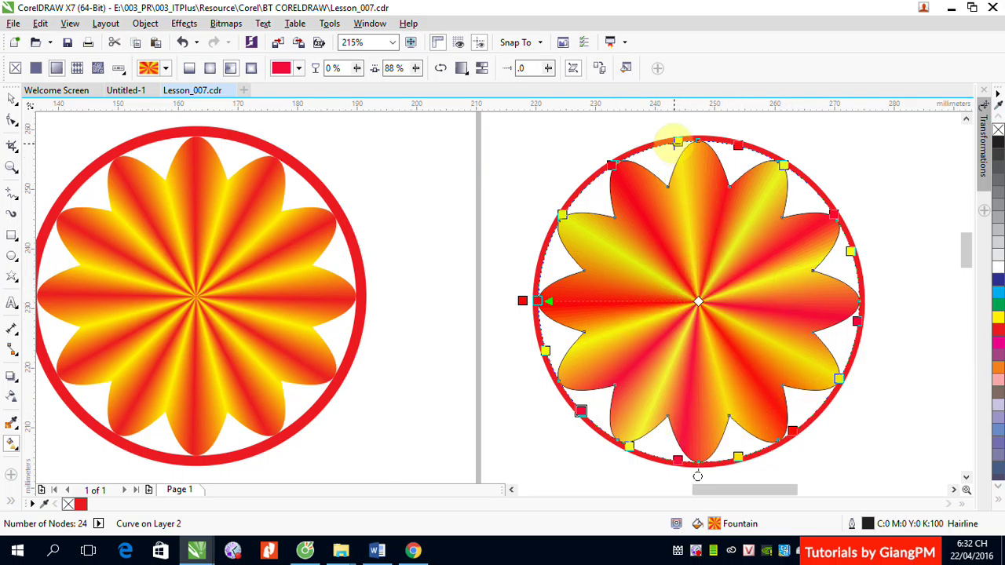
Move the yellow stop before the flower's top petal to 21% and the following red stop to that petal's tip.
{"action": "left_click", "coordinate": [658, 145]}
{"action": "left_click_drag", "start_coordinate": [649, 147], "coordinate": [658, 144]}
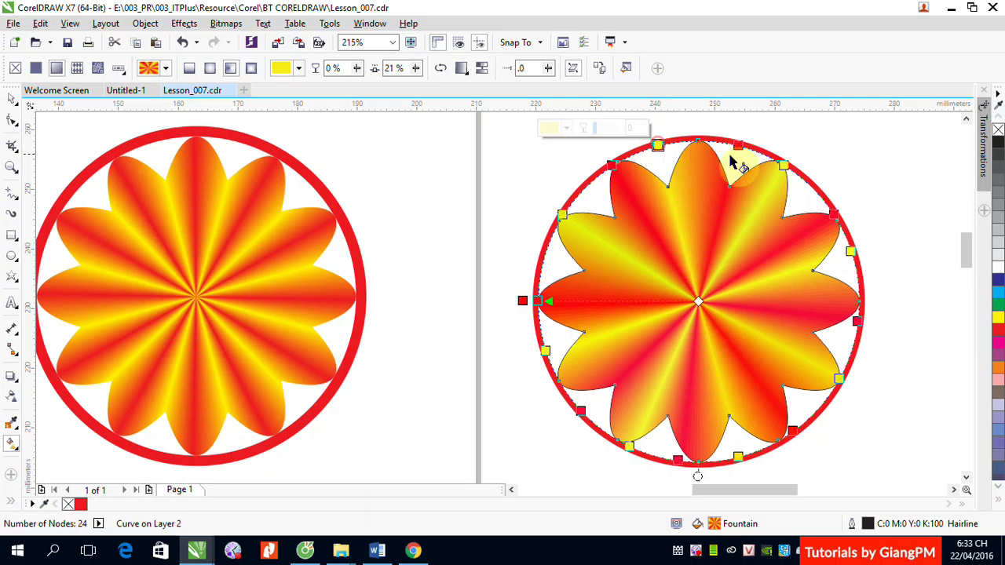
{"action": "left_click_drag", "start_coordinate": [726, 143], "coordinate": [697, 138]}
Move the yellow stop to 30%, between the top petal and its clockwise neighbour, and the red stop to that neighbour's tip at 34%.
{"action": "left_click_drag", "start_coordinate": [782, 165], "coordinate": [747, 149]}
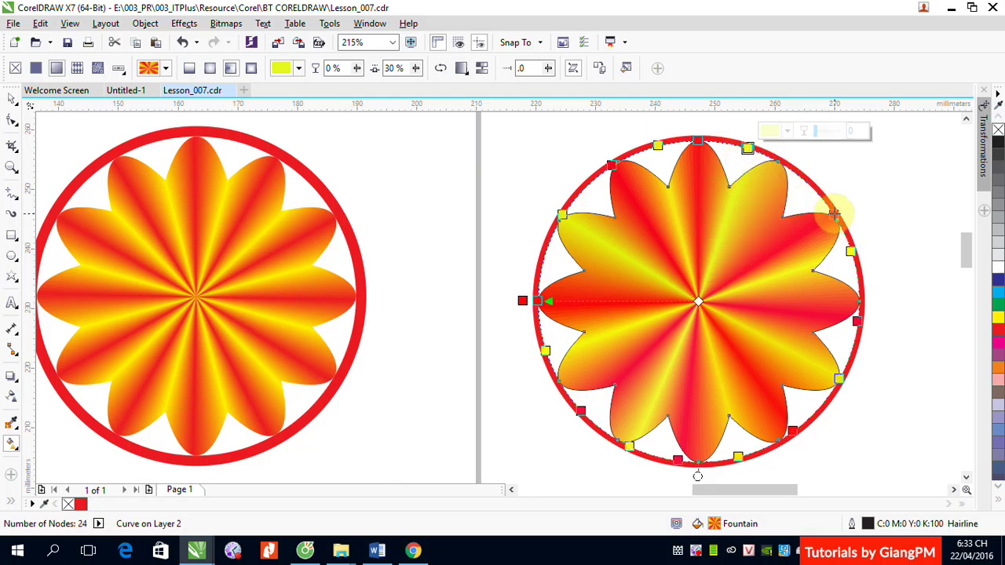
{"action": "left_click_drag", "start_coordinate": [833, 214], "coordinate": [782, 163]}
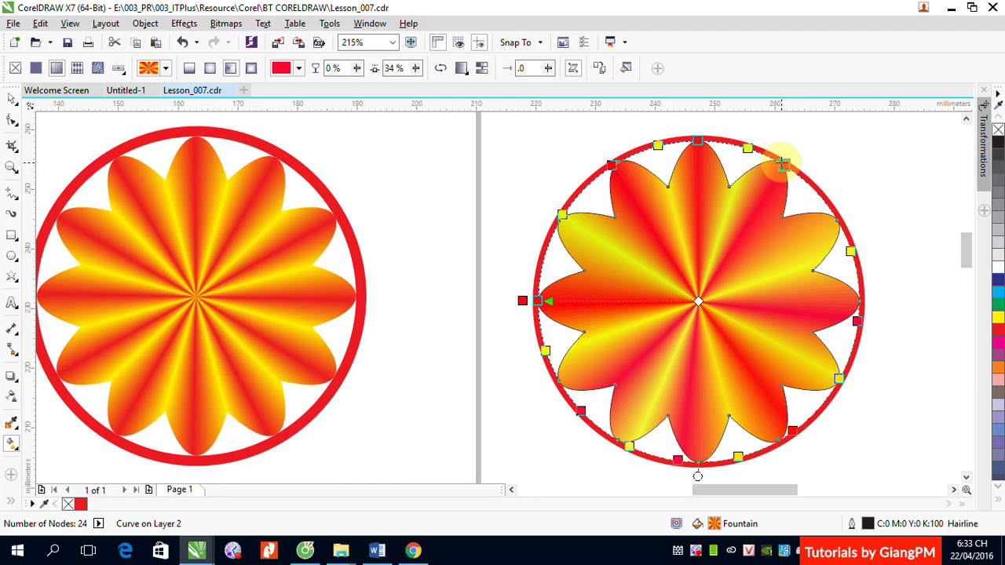
{"action": "left_click_drag", "start_coordinate": [777, 160], "coordinate": [782, 163]}
{"action": "left_click", "coordinate": [783, 164]}
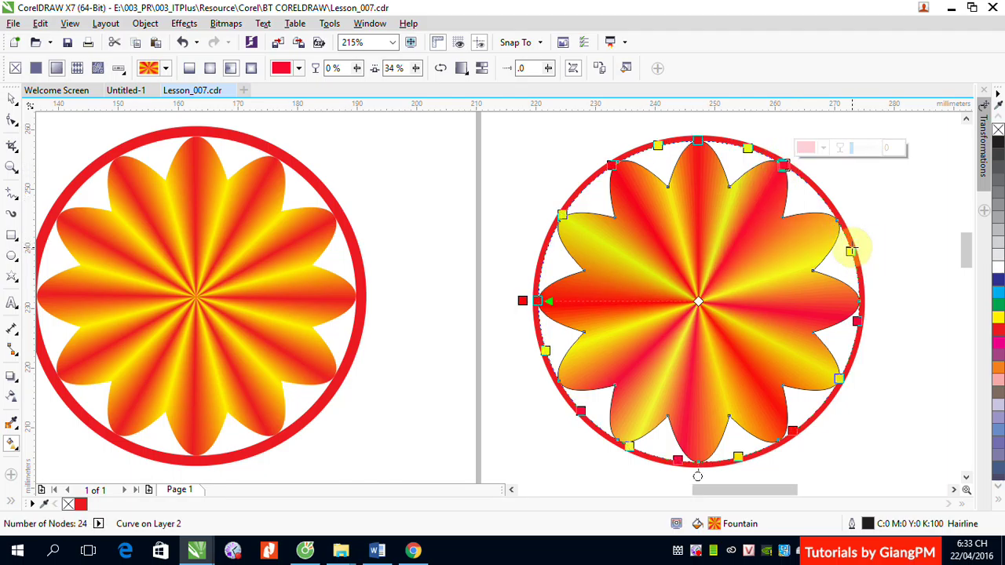
Move the next fill stops clockwise into line with the petals: yellow to 38%, red to 42% and yellow to 46%.
{"action": "left_click_drag", "start_coordinate": [850, 249], "coordinate": [827, 205]}
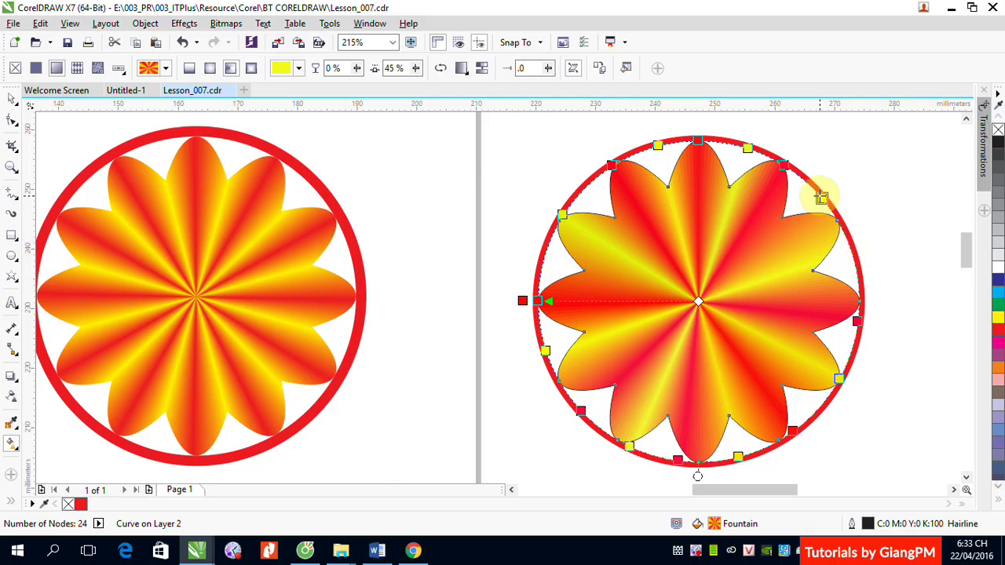
{"action": "left_click", "coordinate": [855, 320]}
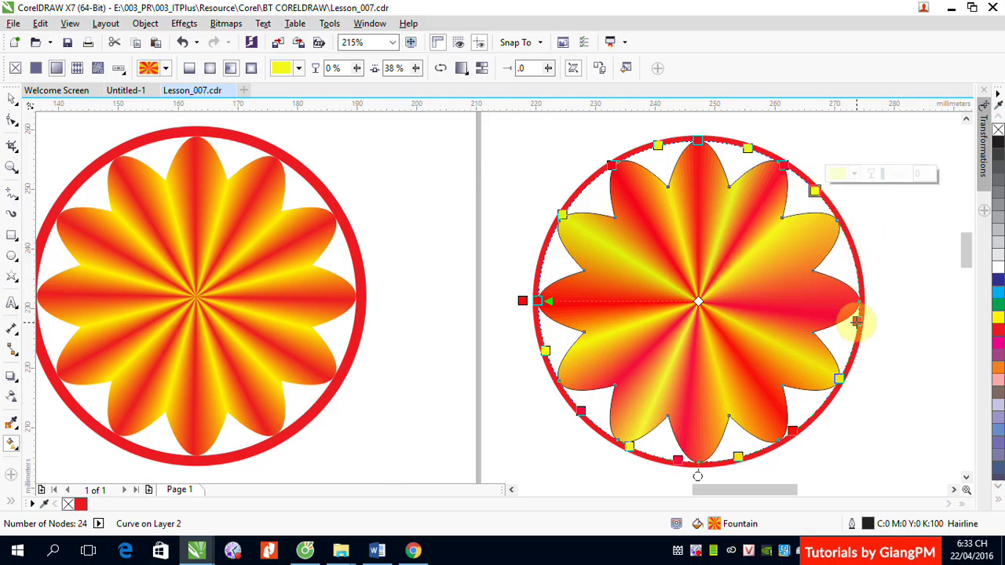
{"action": "left_click_drag", "start_coordinate": [857, 320], "coordinate": [854, 253]}
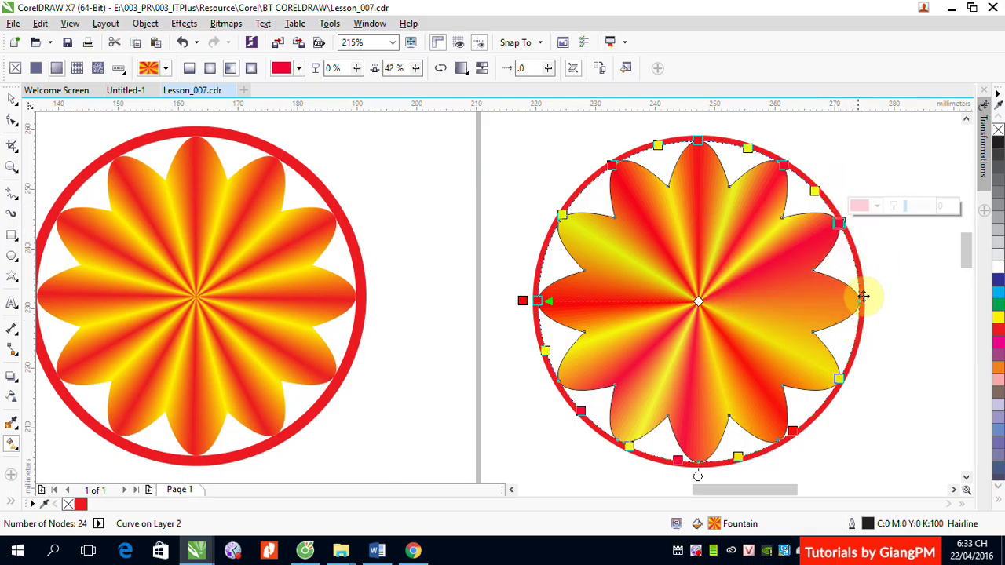
{"action": "left_click_drag", "start_coordinate": [839, 378], "coordinate": [853, 260]}
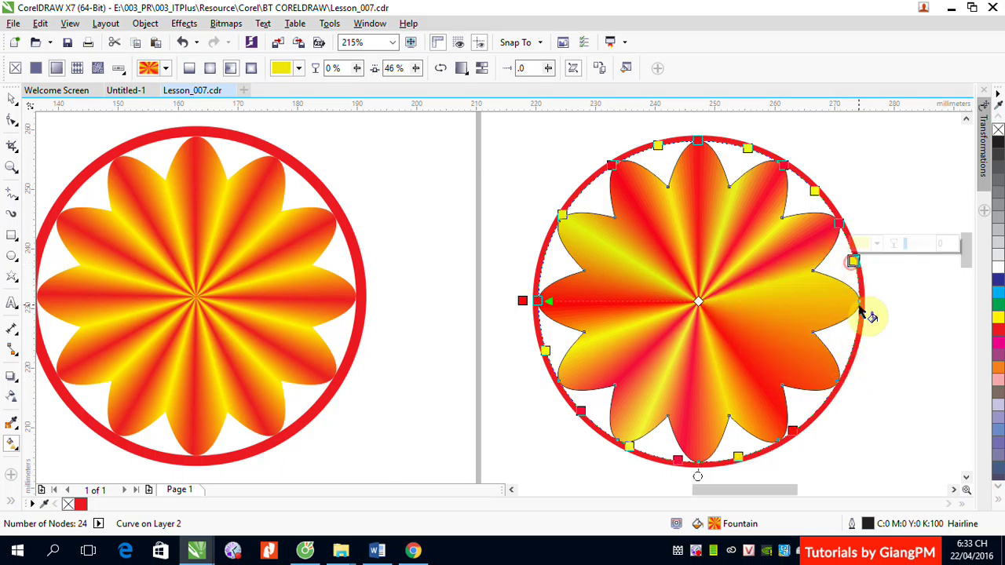
Move the red fill stop to the flower's rightmost petal tip at 50% and the next yellow stop to 54%.
{"action": "left_click_drag", "start_coordinate": [793, 432], "coordinate": [859, 300]}
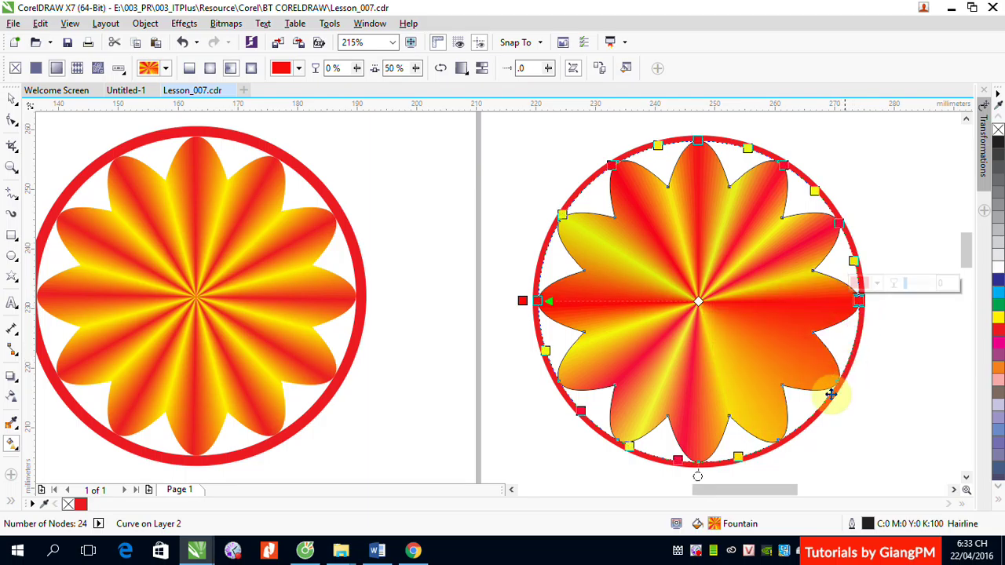
{"action": "left_click_drag", "start_coordinate": [738, 457], "coordinate": [853, 340]}
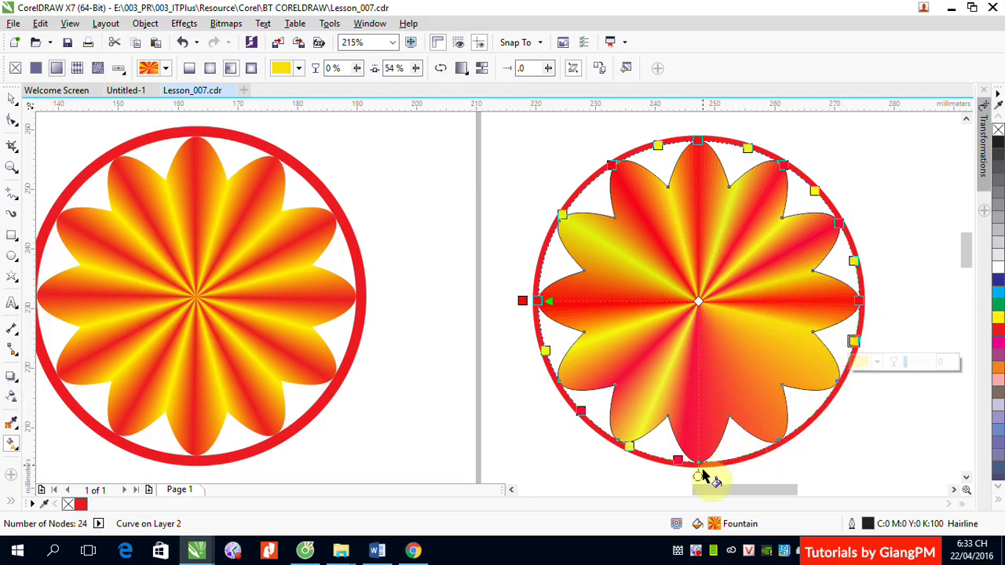
{"action": "left_click", "coordinate": [678, 460]}
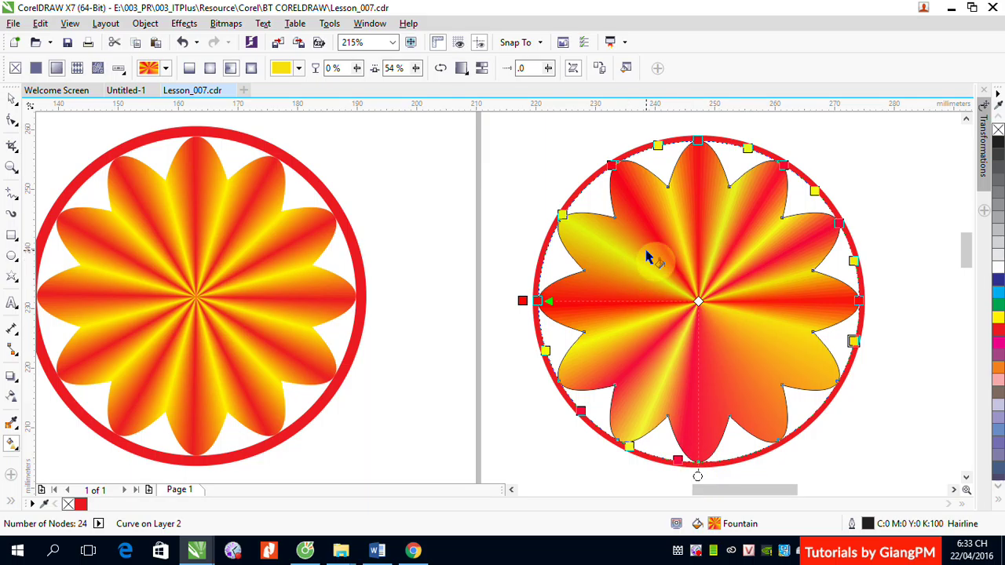
Remove the flower's outline and move the yellow fill stop into the gap between the two upper-left petals at 12%.
{"action": "left_click", "coordinate": [11, 101]}
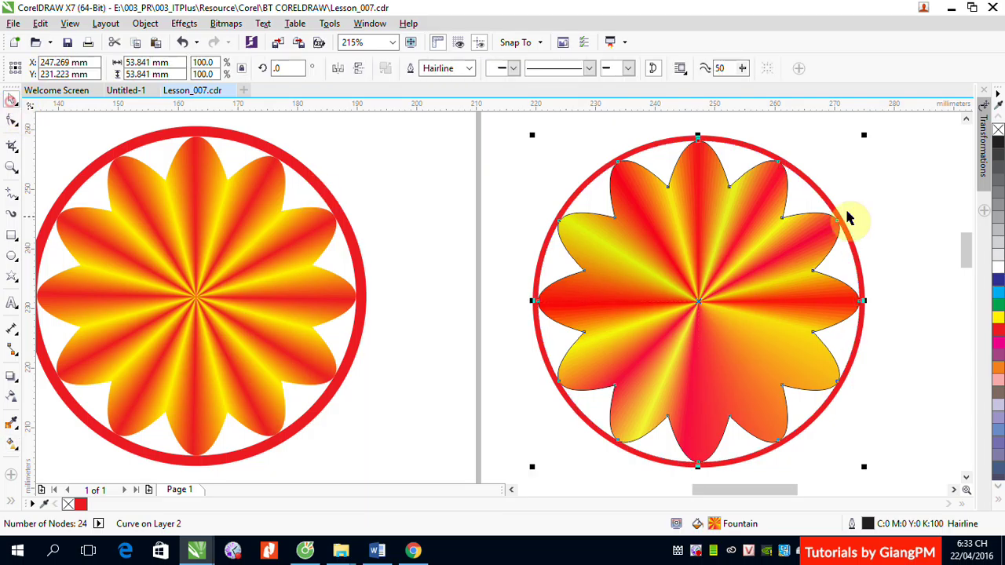
{"action": "right_click", "coordinate": [998, 131]}
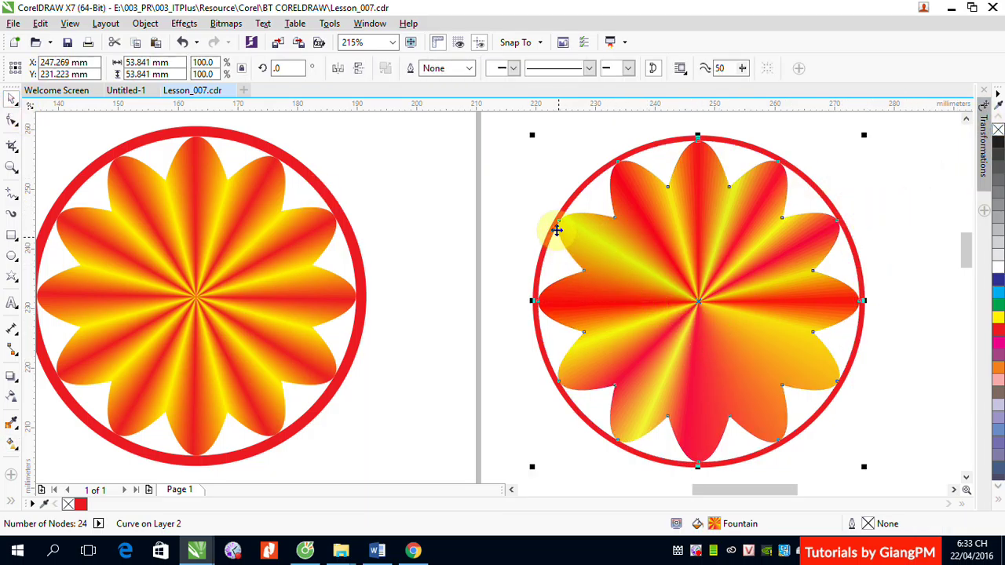
{"action": "left_click", "coordinate": [11, 445]}
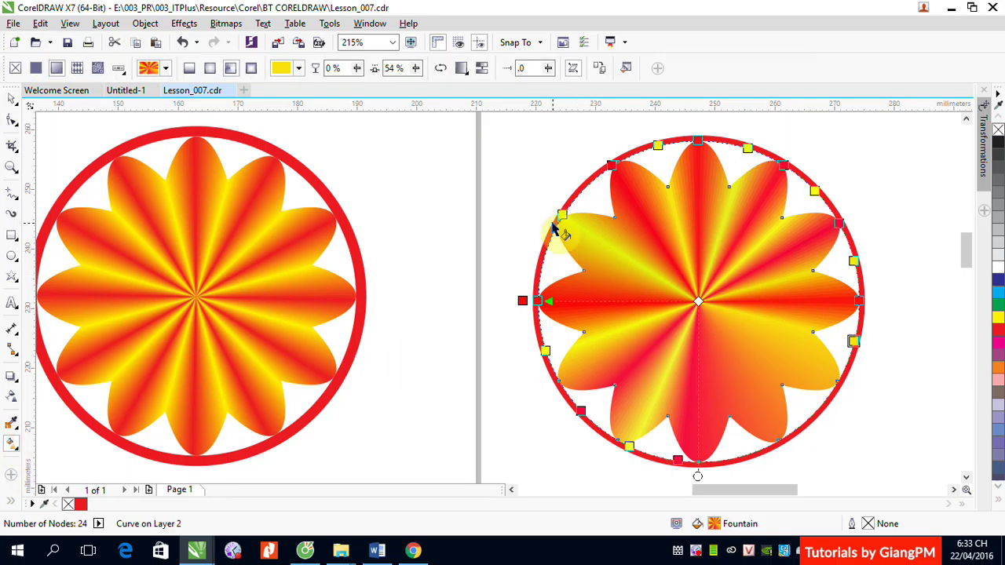
{"action": "left_click_drag", "start_coordinate": [562, 212], "coordinate": [581, 191]}
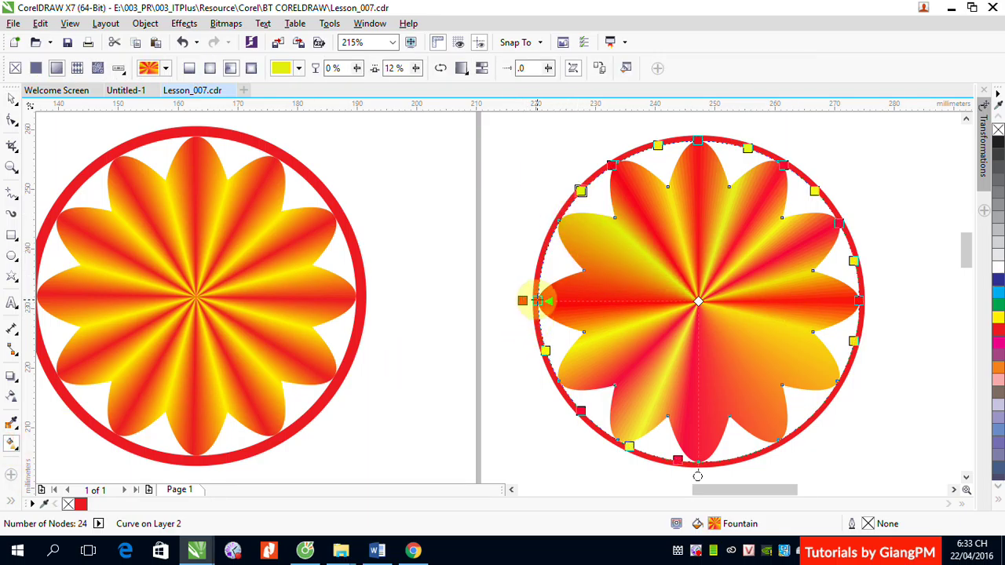
Enlarge the flower's conical fill so its colour stops lie outside the red ring, keeping the fill axis horizontal.
{"action": "left_click_drag", "start_coordinate": [537, 300], "coordinate": [551, 234]}
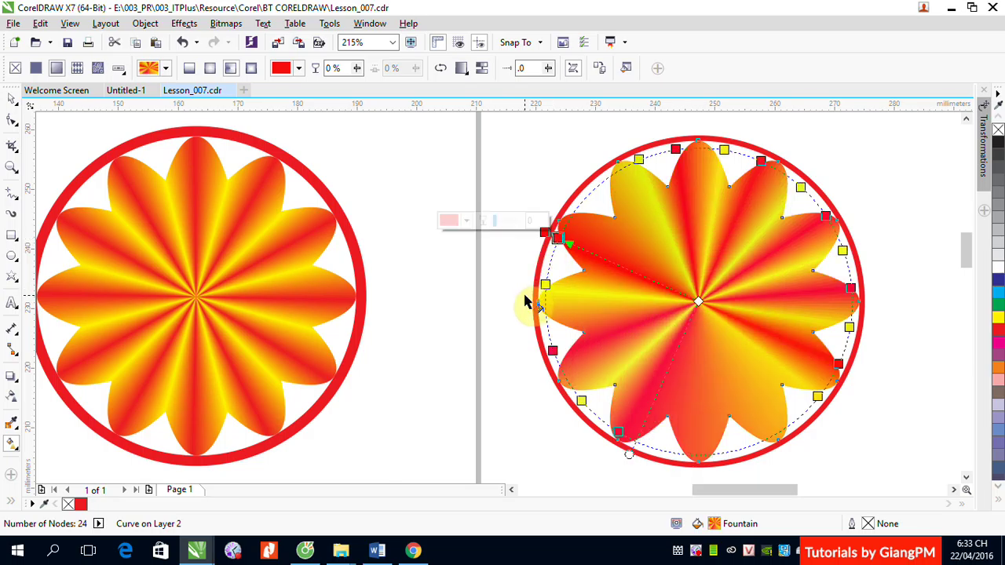
{"action": "key", "text": "ctrl+z"}
{"action": "left_click_drag", "start_coordinate": [521, 299], "coordinate": [545, 216]}
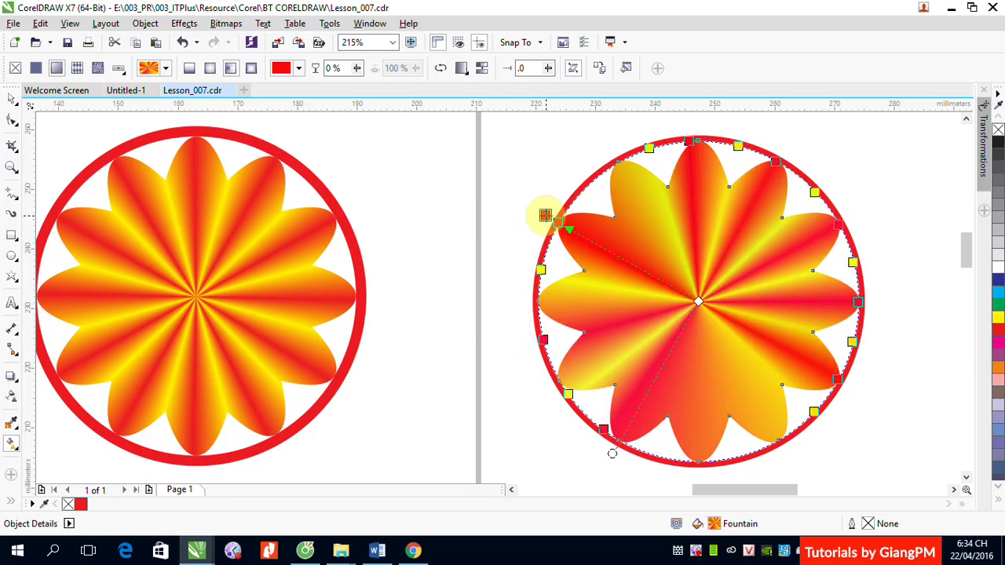
{"action": "left_click", "coordinate": [529, 226]}
{"action": "left_click", "coordinate": [507, 293]}
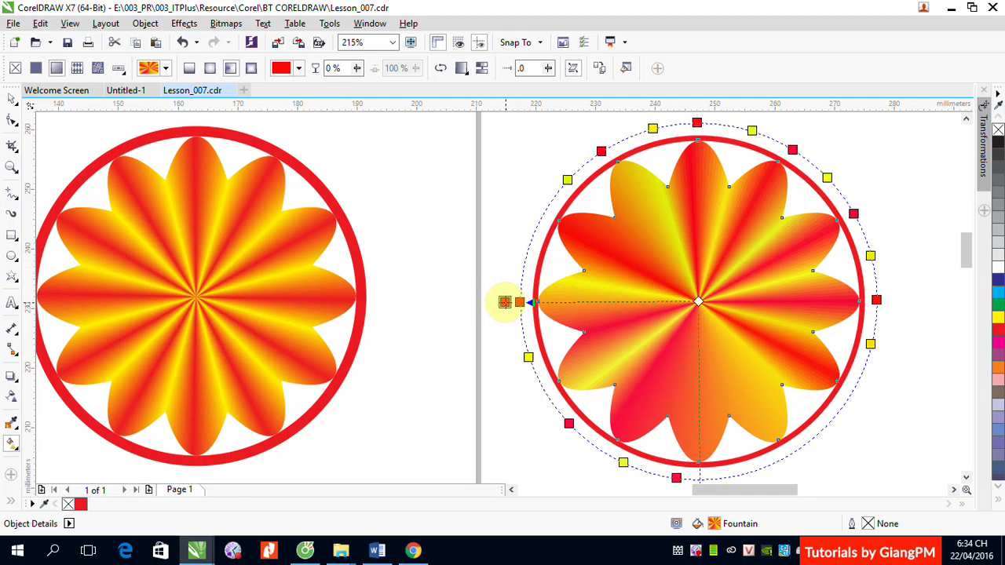
{"action": "left_click", "coordinate": [505, 301]}
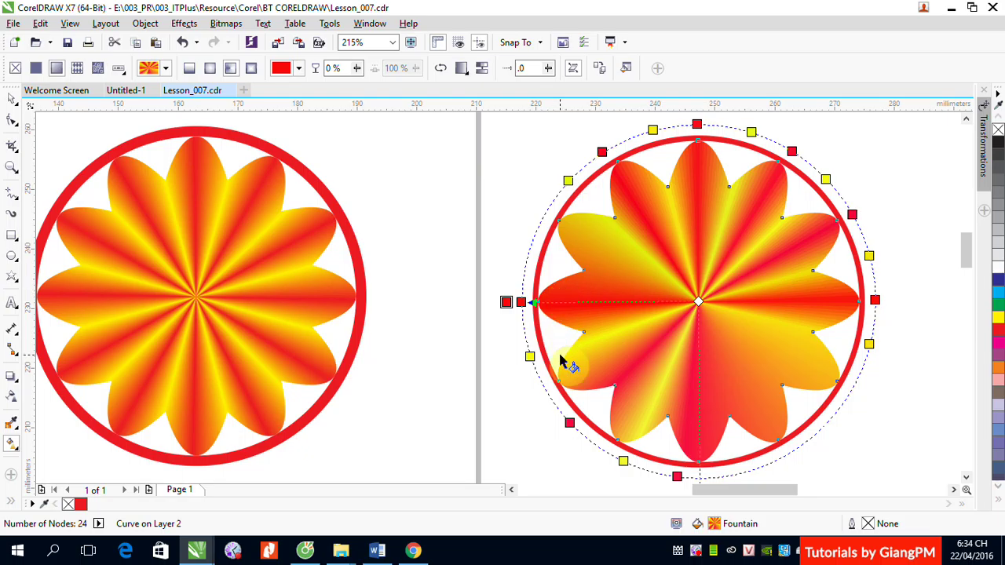
Move the misplaced lower-left fill stops into line with the petals: red to 8% and 58%, yellow to 4% and 62%.
{"action": "left_click", "coordinate": [521, 301]}
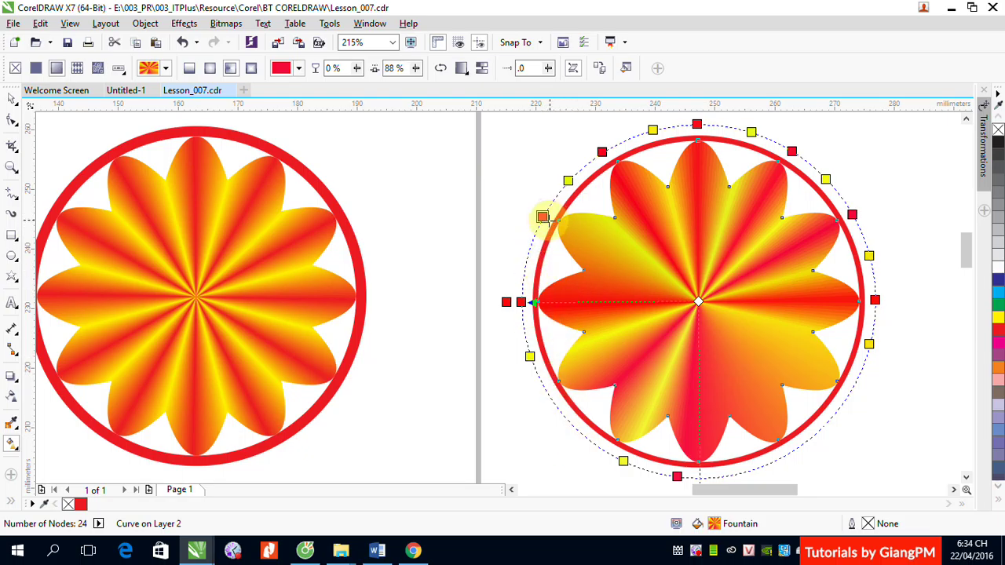
{"action": "left_click", "coordinate": [542, 216]}
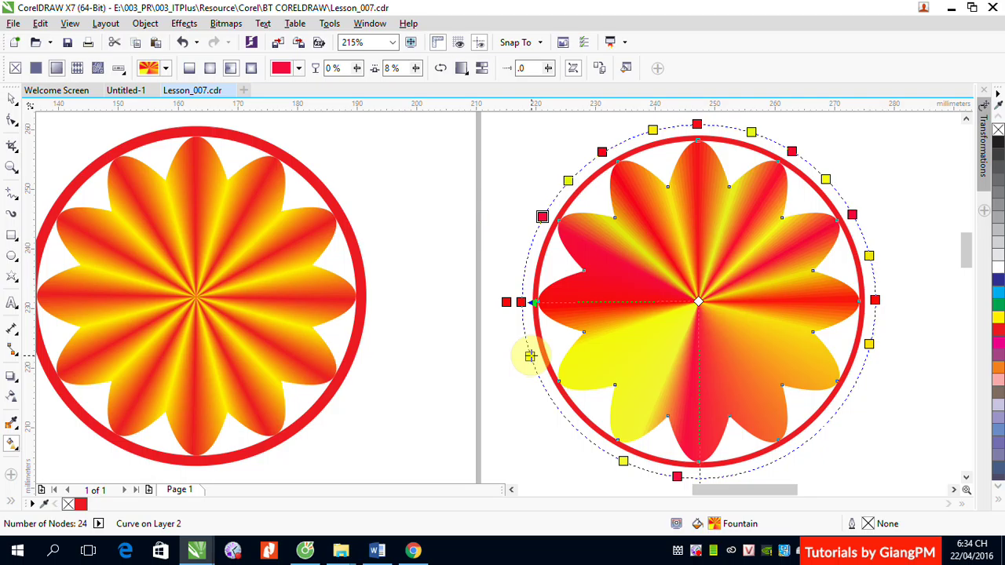
{"action": "left_click_drag", "start_coordinate": [528, 349], "coordinate": [525, 256]}
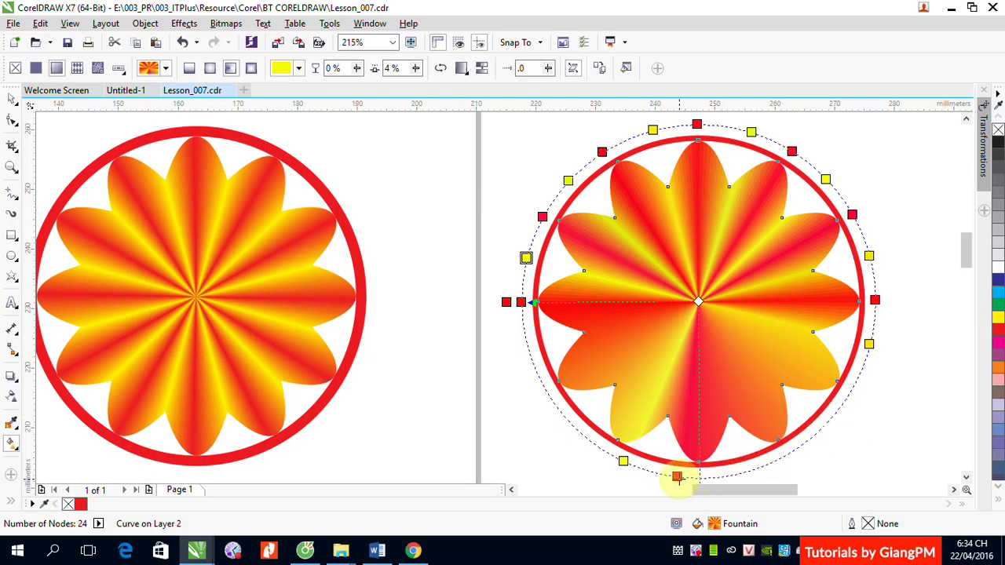
{"action": "left_click_drag", "start_coordinate": [678, 478], "coordinate": [853, 384]}
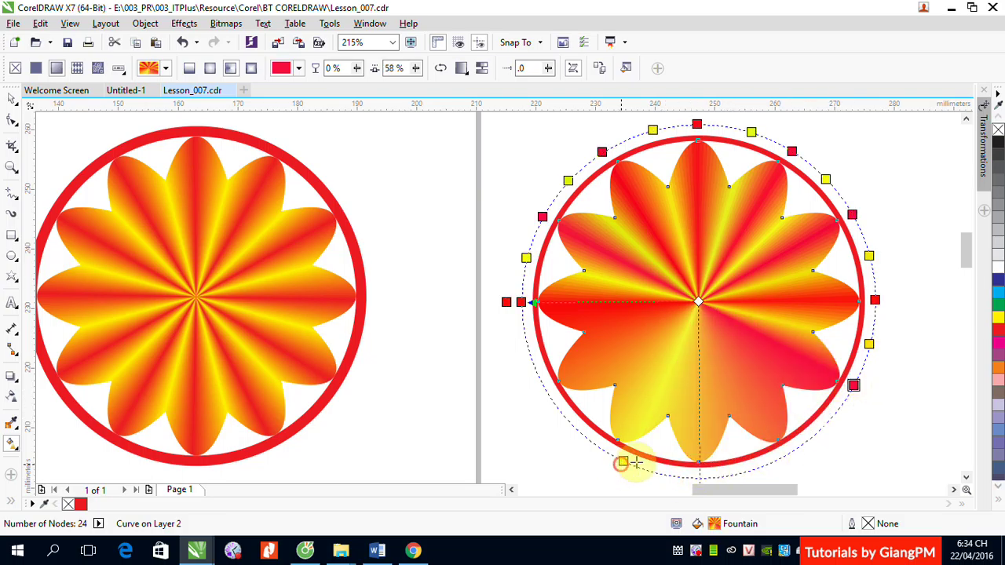
{"action": "left_click_drag", "start_coordinate": [622, 462], "coordinate": [826, 421]}
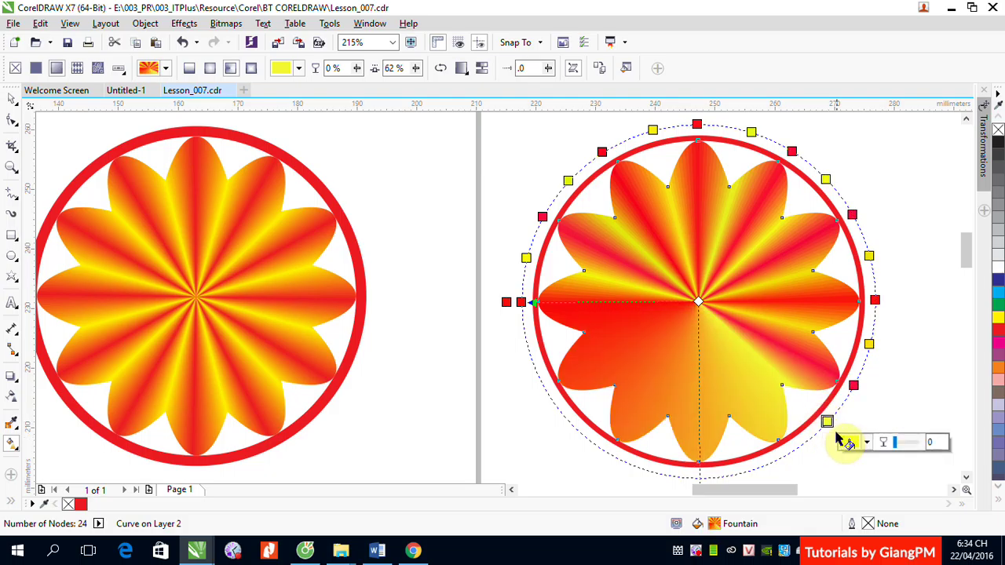
Add a colour stop at 67%, at the lower-right petal's tip, and set it to a sampled red.
{"action": "double_click", "coordinate": [786, 456]}
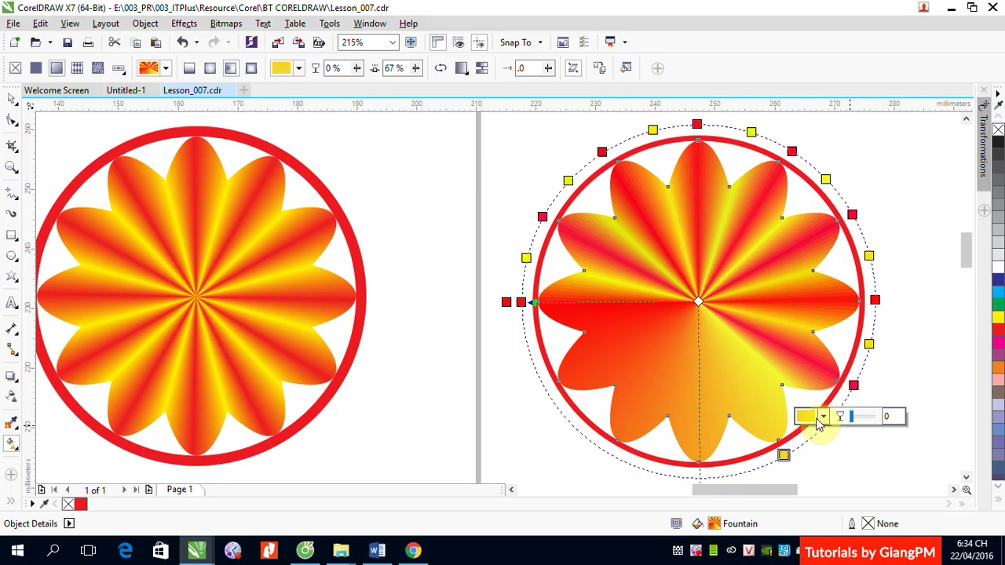
{"action": "left_click", "coordinate": [821, 416]}
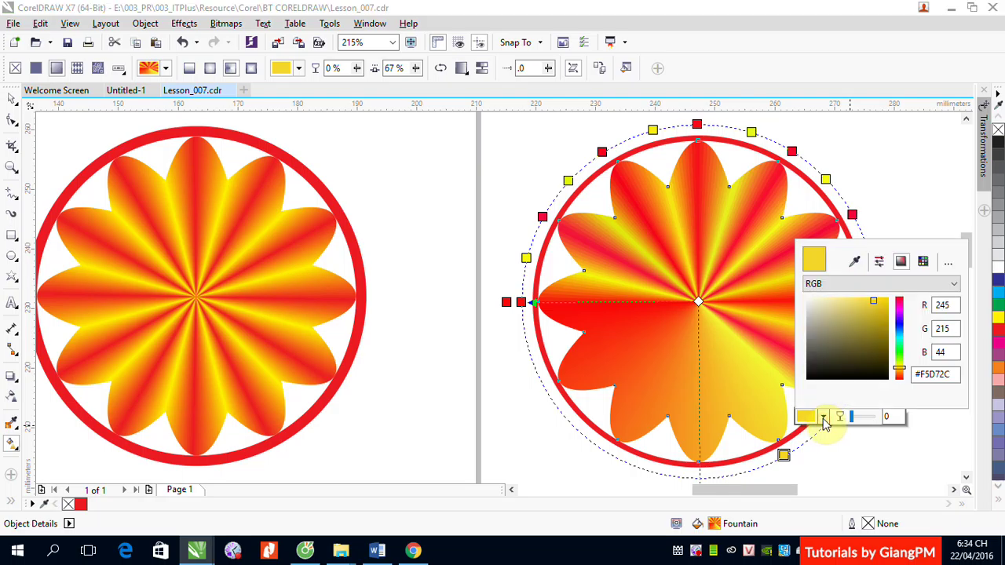
{"action": "left_click", "coordinate": [857, 262]}
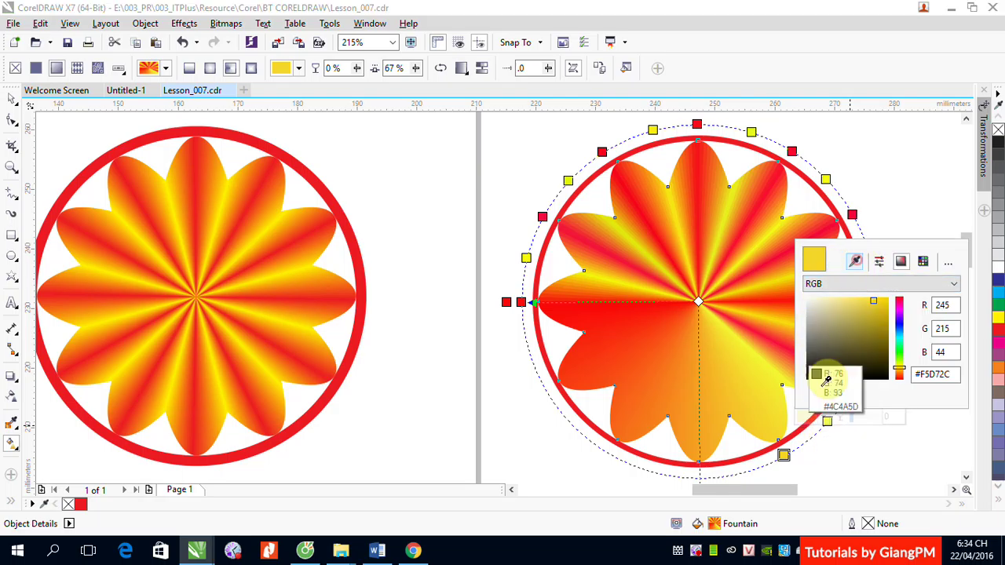
{"action": "left_click", "coordinate": [853, 219]}
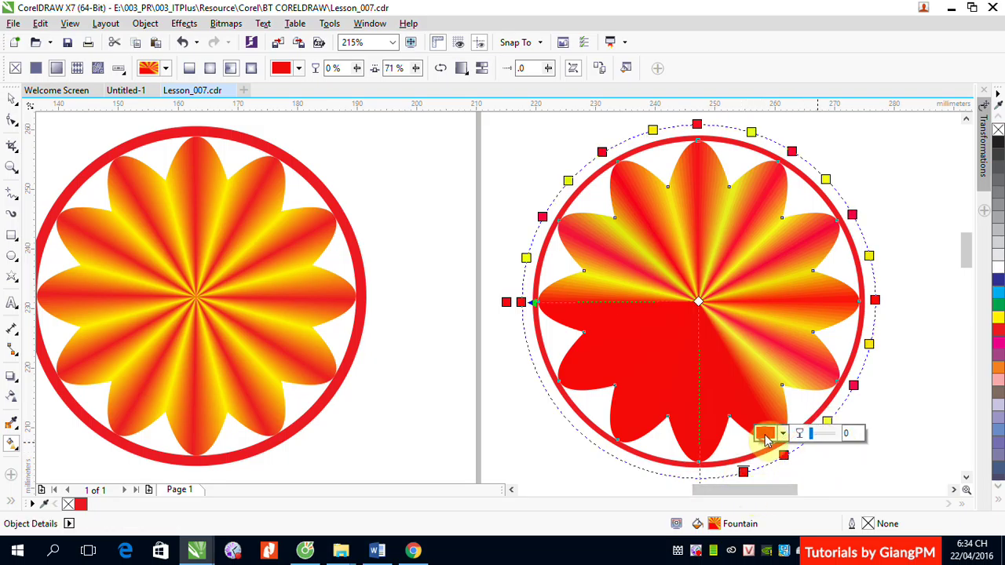
Add a colour stop at 71% and set it to the yellow #EAEF1E sampled from the flower.
{"action": "left_click", "coordinate": [767, 435]}
{"action": "left_click", "coordinate": [814, 278]}
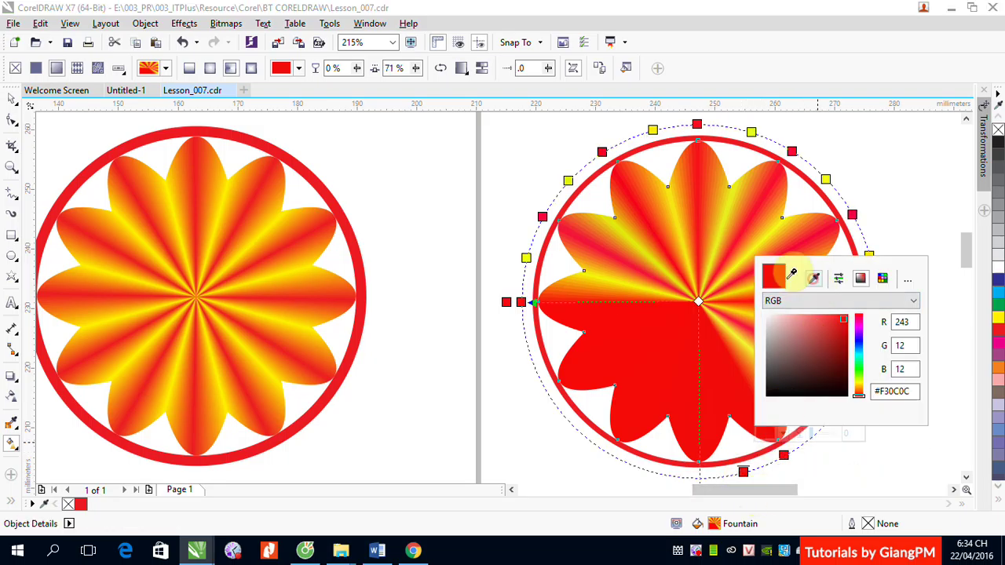
{"action": "left_click", "coordinate": [712, 257]}
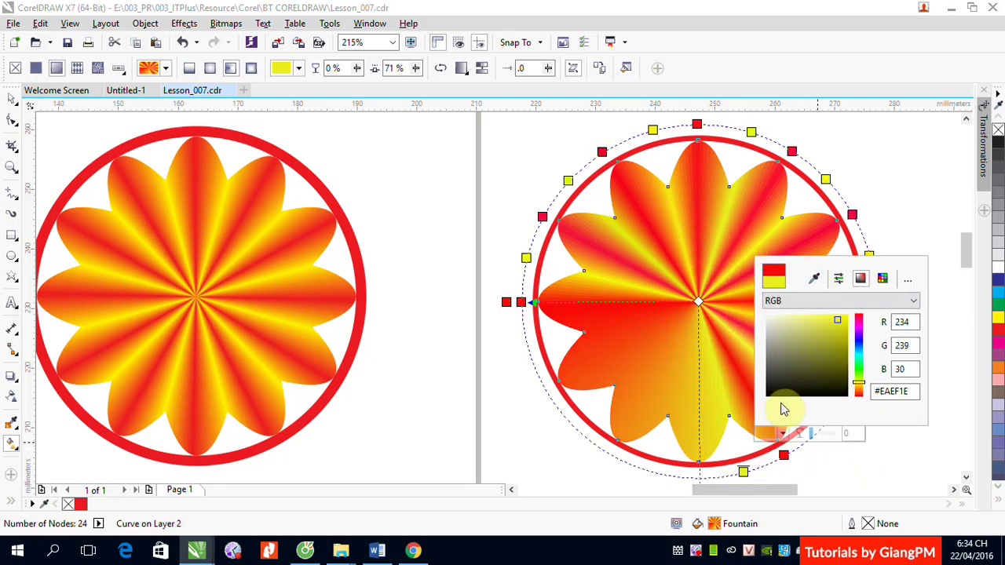
{"action": "left_click", "coordinate": [945, 348]}
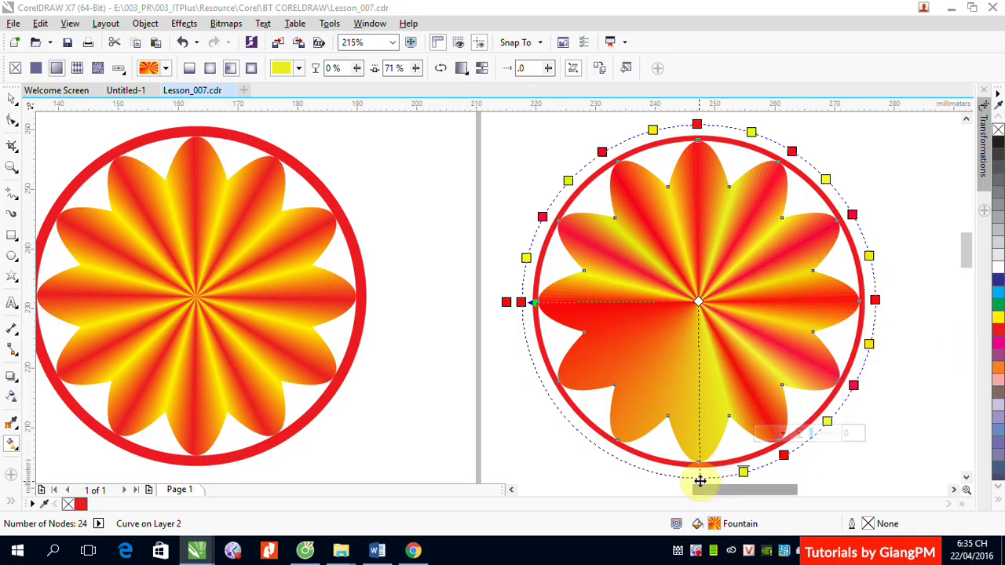
Add a colour stop at 75%, below the bottom petal, and set it to a red sampled from the top petal.
{"action": "left_click", "coordinate": [699, 480]}
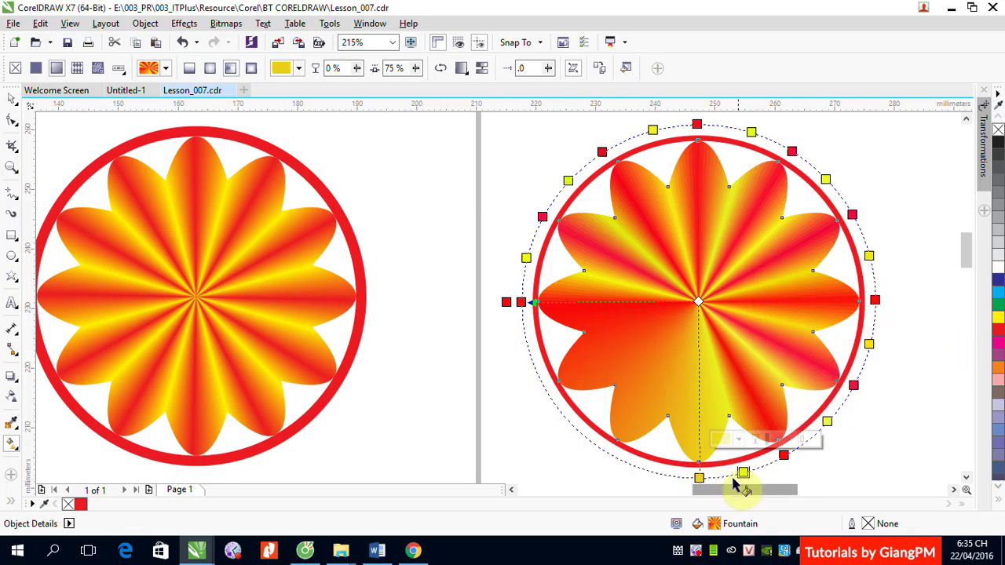
{"action": "left_click", "coordinate": [736, 441]}
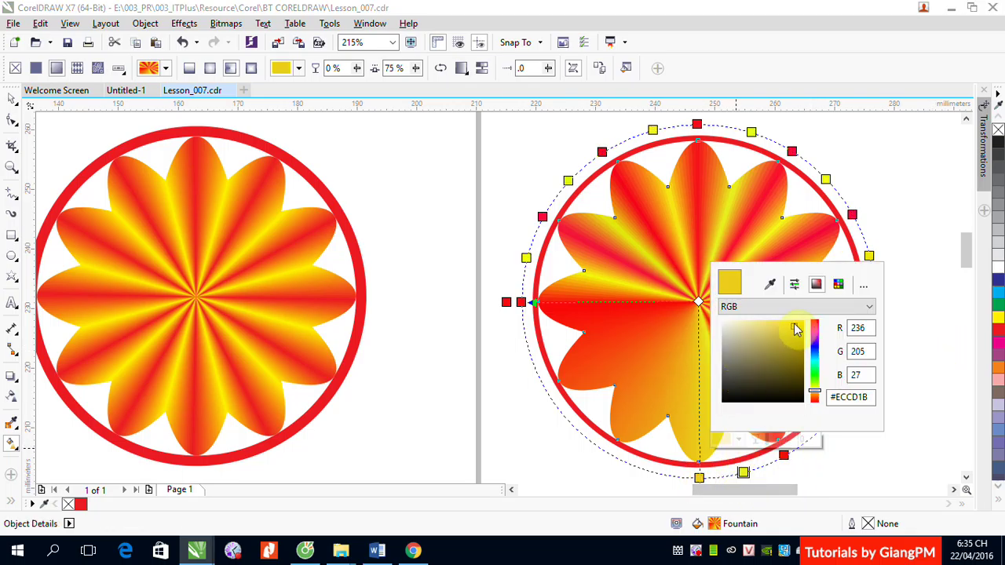
{"action": "left_click", "coordinate": [770, 284]}
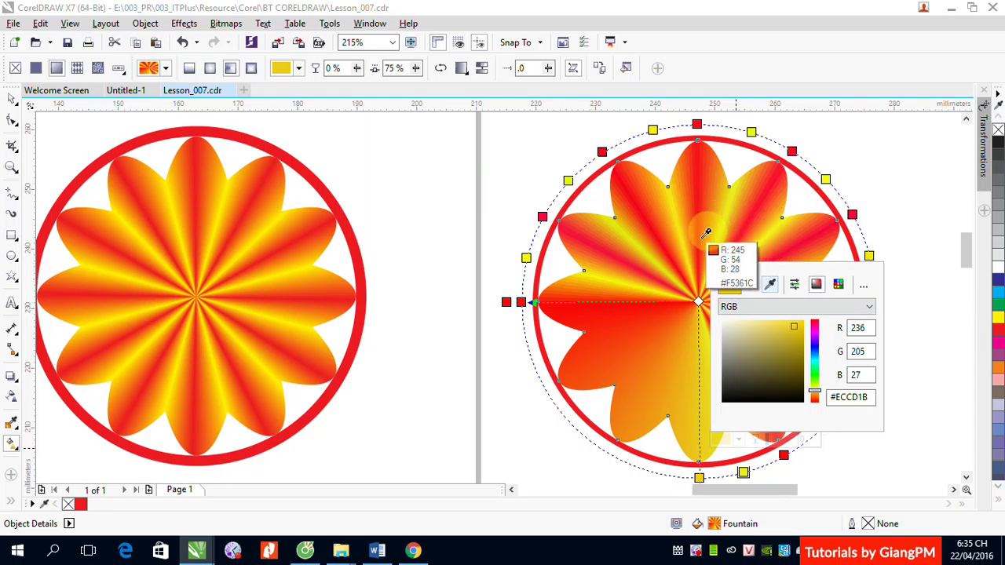
{"action": "left_click", "coordinate": [703, 240]}
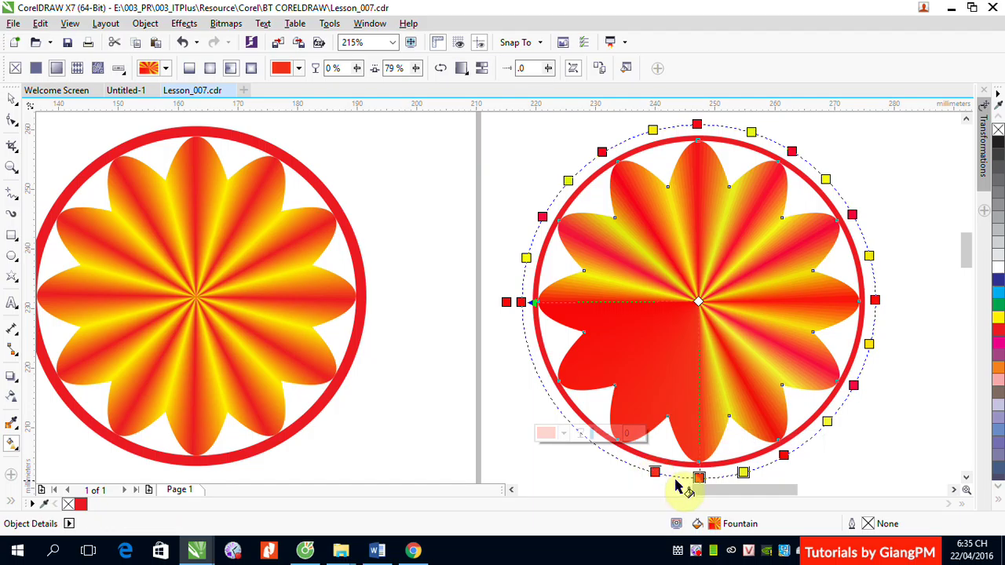
Set the 79% colour stop to a yellow sampled from the flower and deselect the flower.
{"action": "left_click", "coordinate": [563, 434]}
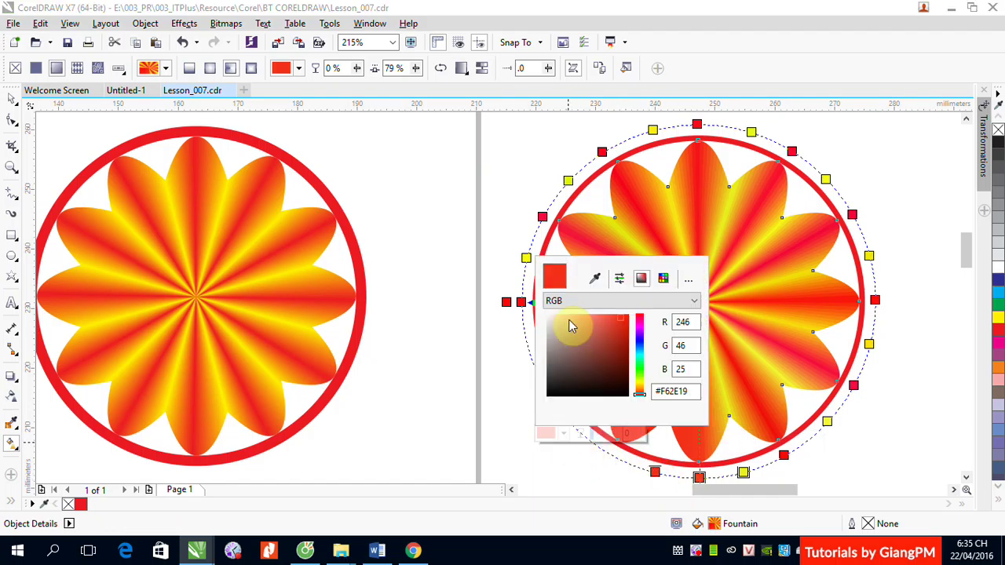
{"action": "left_click", "coordinate": [594, 278]}
{"action": "left_click", "coordinate": [675, 223]}
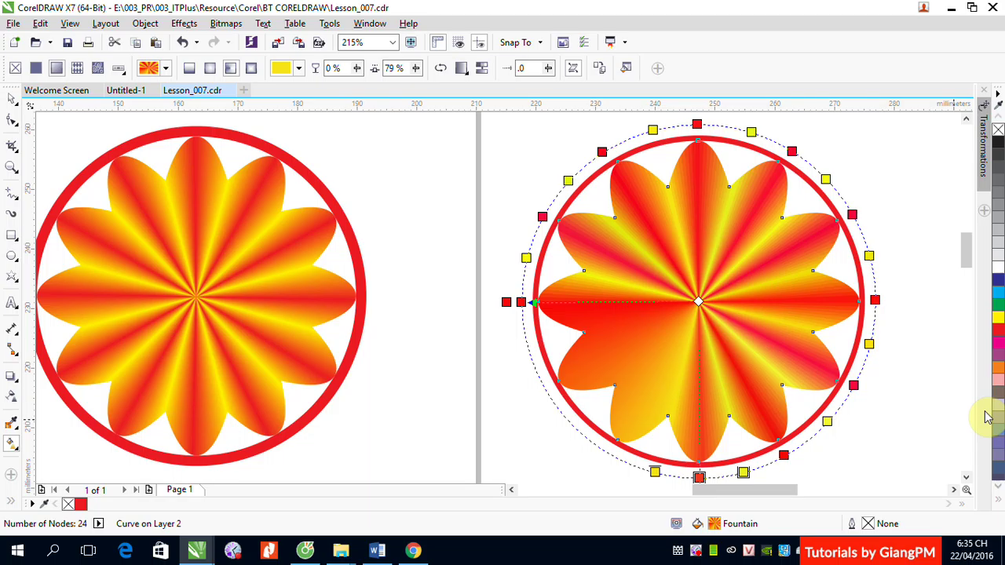
{"action": "left_click", "coordinate": [12, 101]}
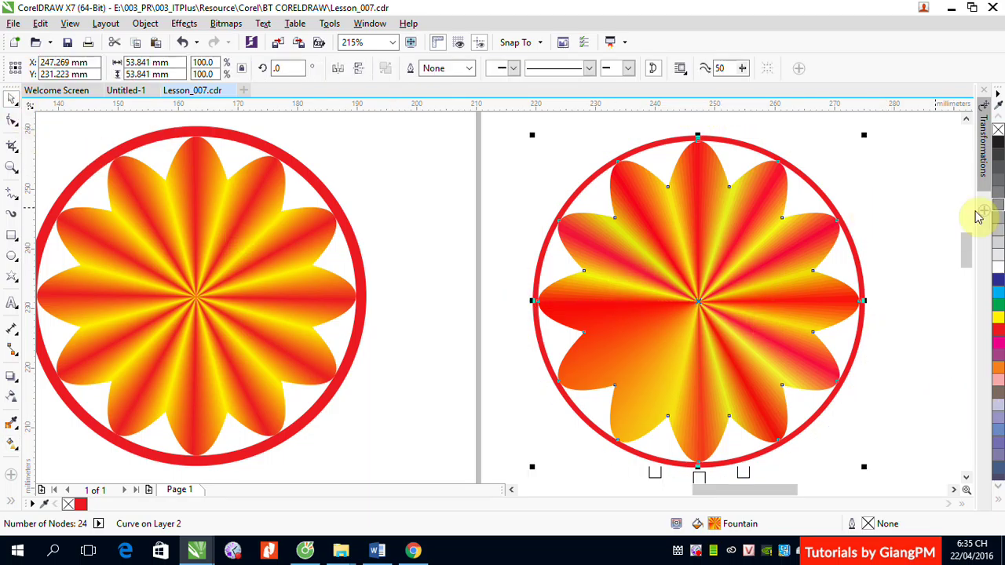
{"action": "left_click", "coordinate": [899, 214]}
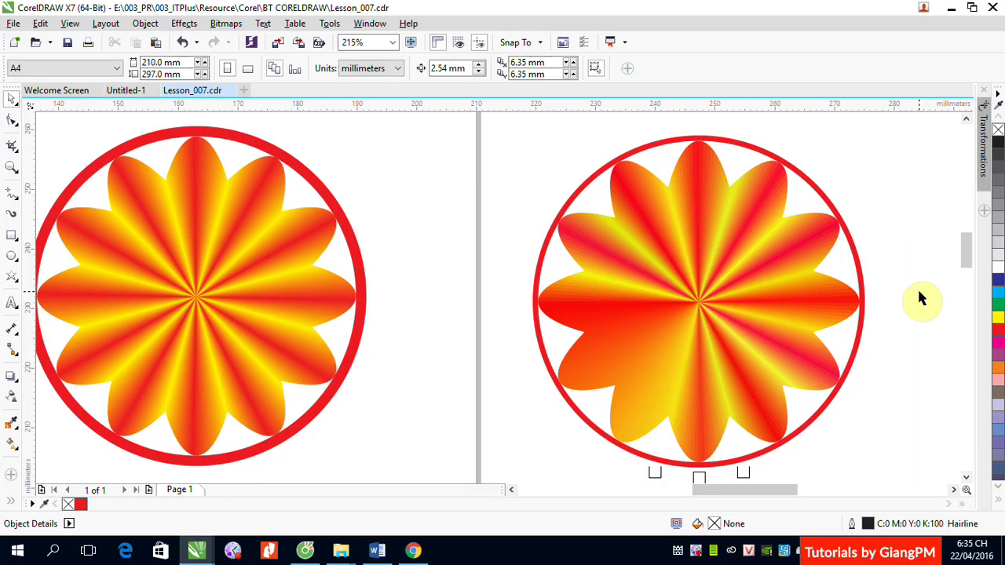
Draw a wide, flat ellipse about 101 by 24 mm in the empty area left of the page.
{"action": "scroll", "coordinate": [921, 298], "scroll_direction": "down", "scroll_amount": 4}
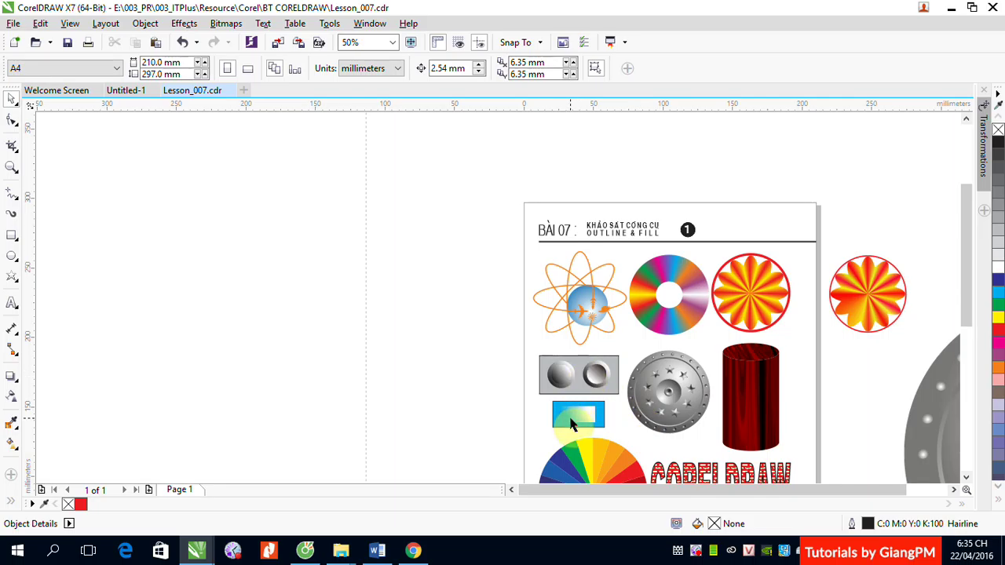
{"action": "left_click", "coordinate": [966, 478]}
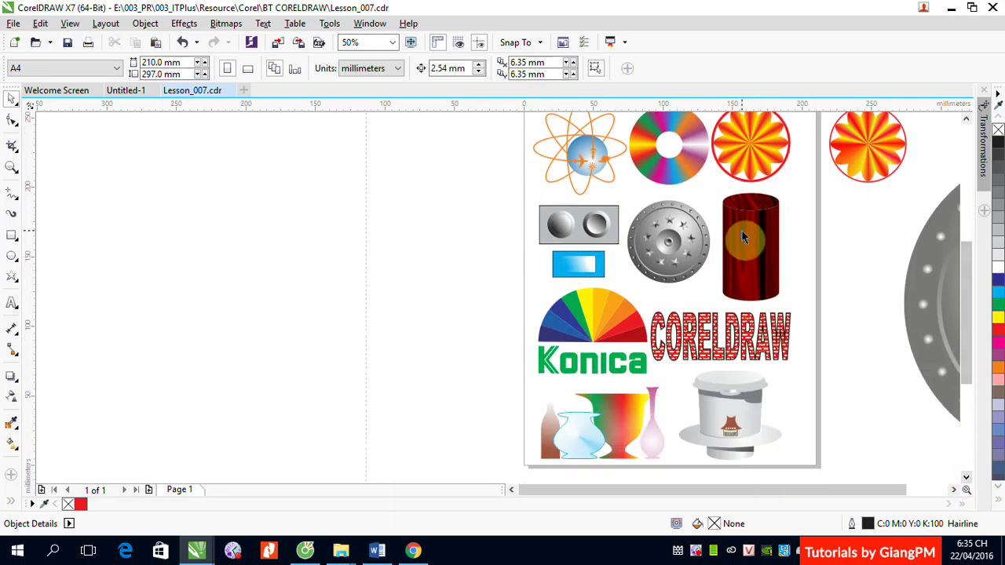
{"action": "left_click", "coordinate": [743, 238]}
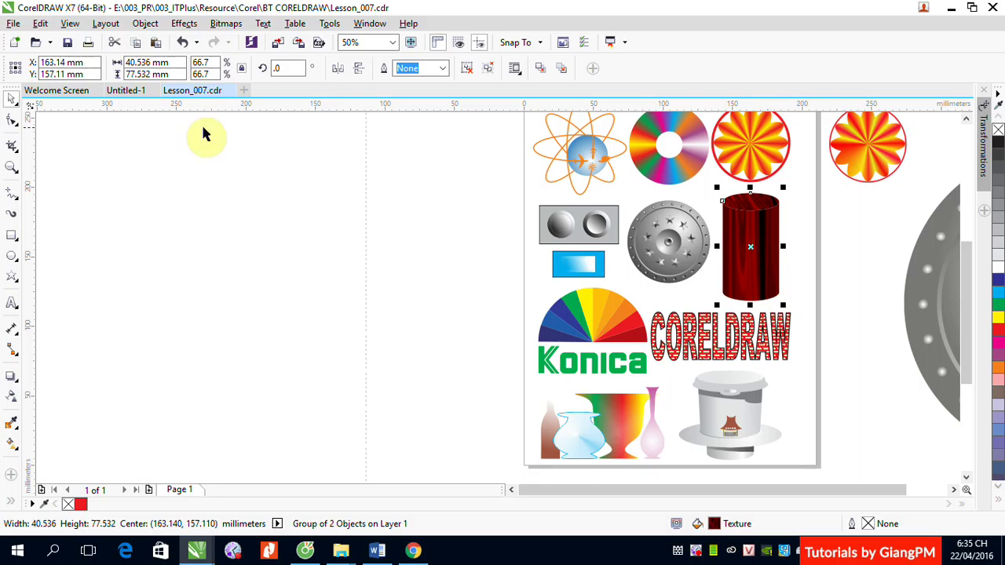
{"action": "left_click", "coordinate": [17, 259]}
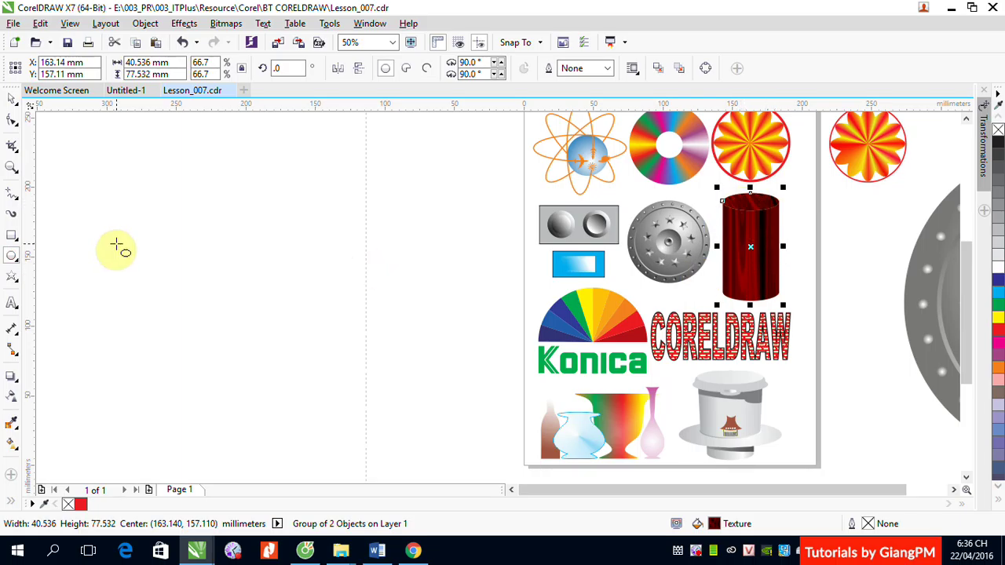
{"action": "mouse_move", "coordinate": [142, 220]}
{"action": "left_mouse_down"}
{"action": "mouse_move", "coordinate": [299, 238]}
{"action": "mouse_move", "coordinate": [280, 254]}
{"action": "left_mouse_up"}
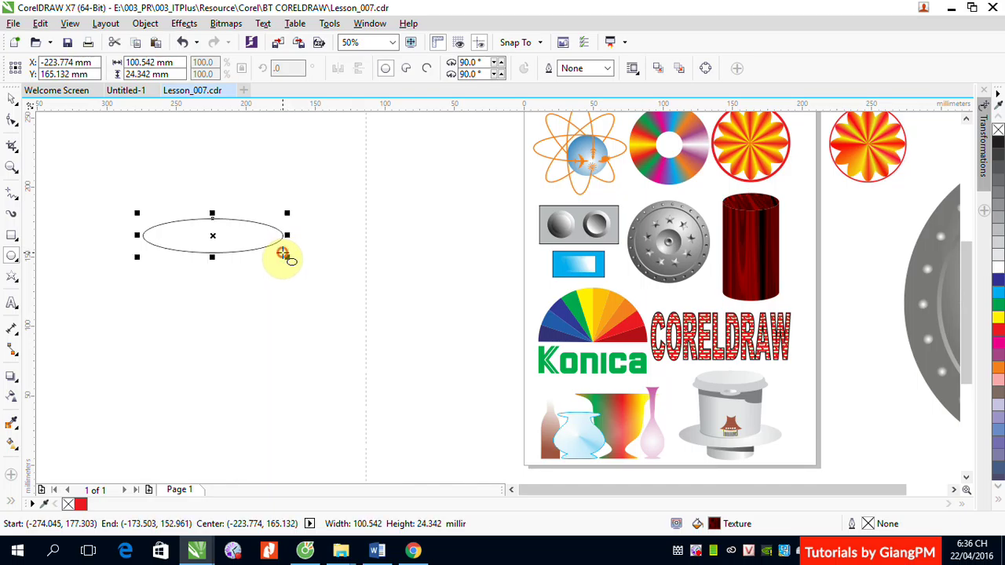
{"action": "left_click", "coordinate": [12, 98]}
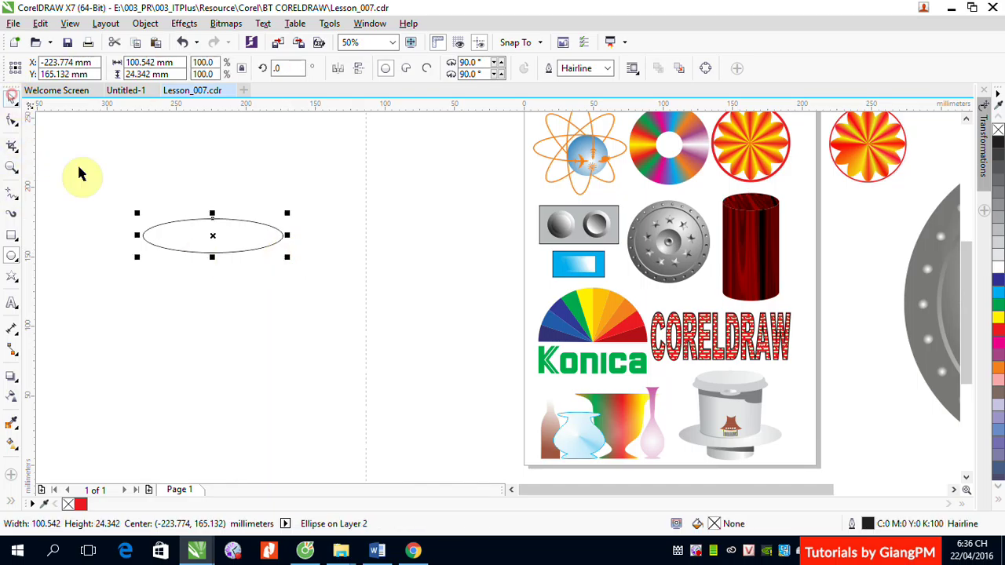
Draw a rectangle about 91 by 116 mm just below the ellipse for the cylinder's body.
{"action": "left_click", "coordinate": [12, 234]}
{"action": "left_click_drag", "start_coordinate": [147, 274], "coordinate": [274, 437]}
{"action": "left_click", "coordinate": [12, 98]}
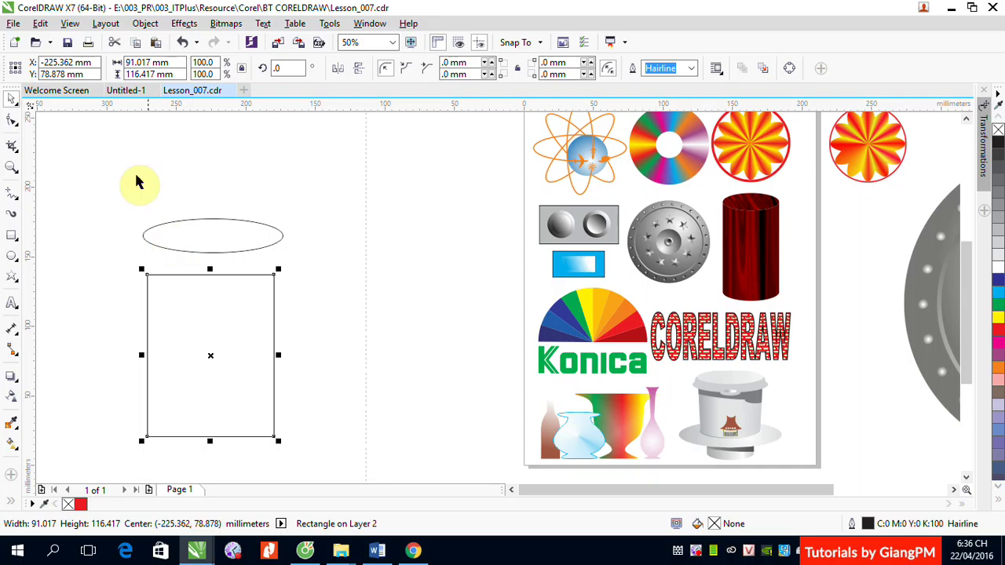
Match the ellipse's width to the rectangle by setting it to 91.017 mm, scaling its height proportionally.
{"action": "double_click", "coordinate": [135, 63]}
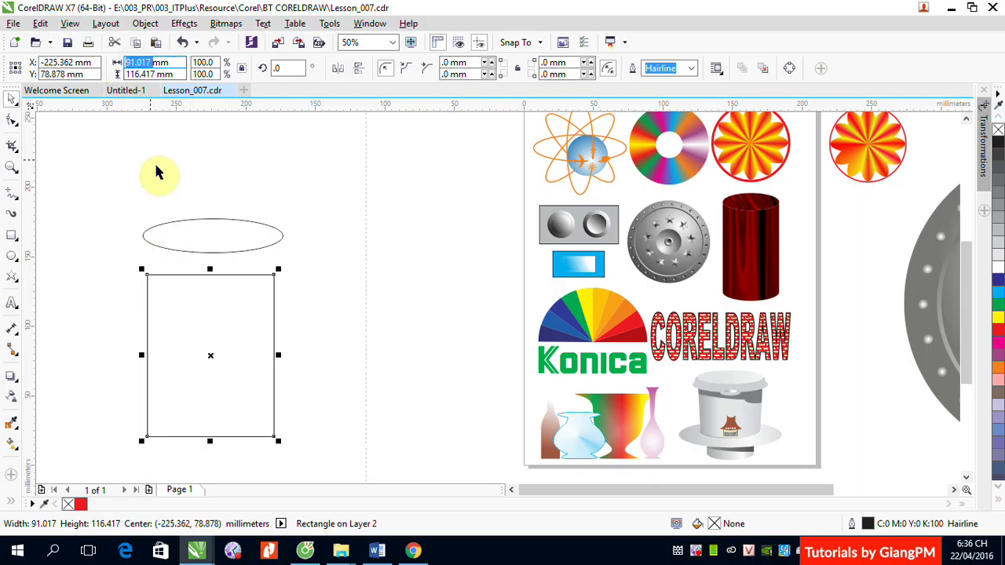
{"action": "left_click", "coordinate": [334, 219]}
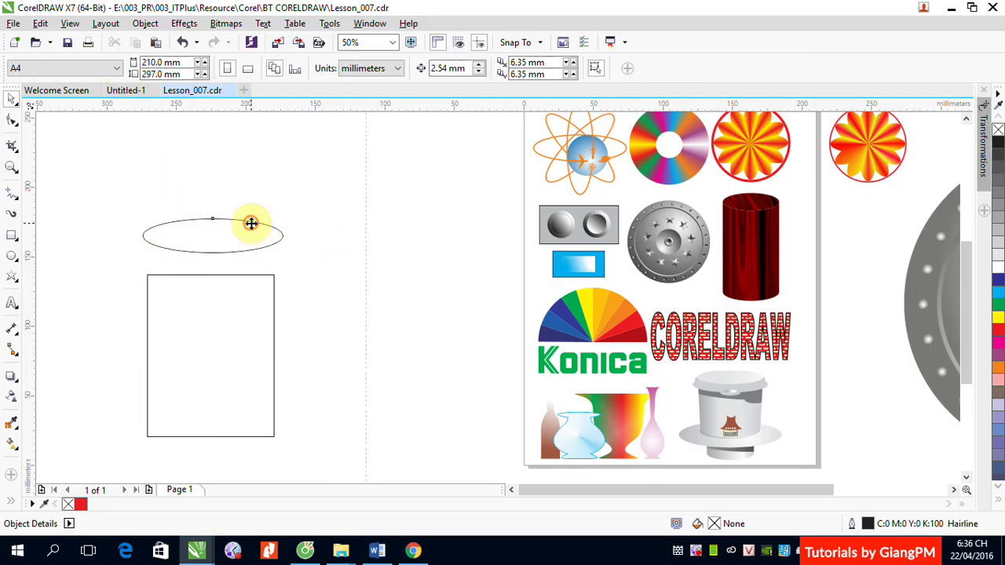
{"action": "left_click", "coordinate": [251, 222]}
{"action": "double_click", "coordinate": [135, 63]}
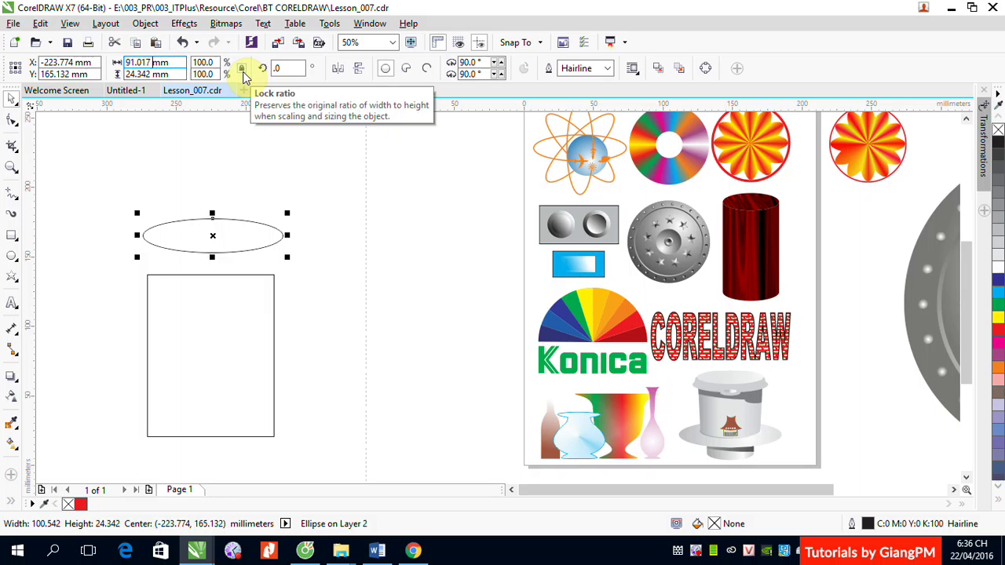
{"action": "key", "text": "Return"}
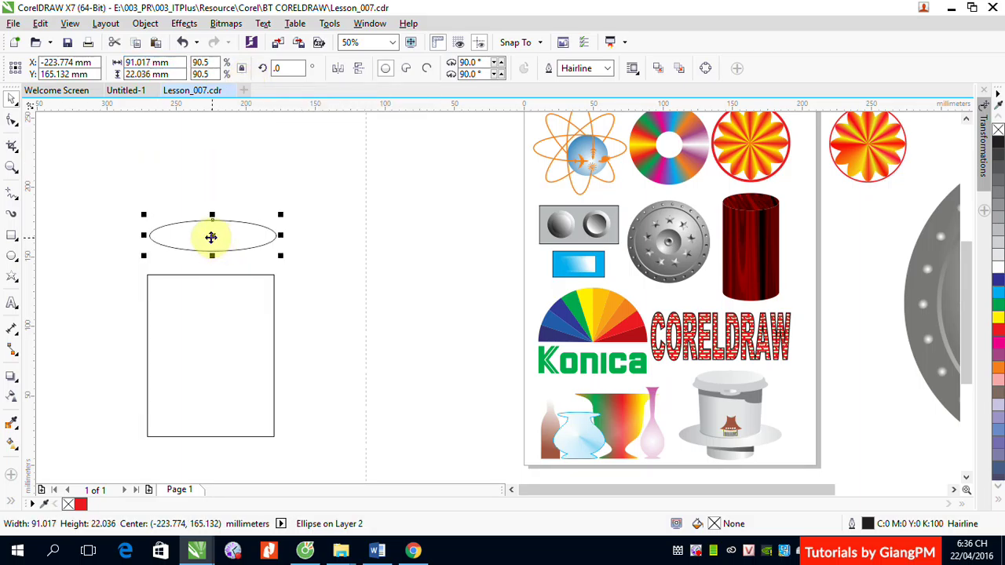
Centre the rectangle under the ellipse, and place the ellipse on its top edge with a copy on its bottom edge.
{"action": "left_click_drag", "start_coordinate": [117, 185], "coordinate": [312, 461]}
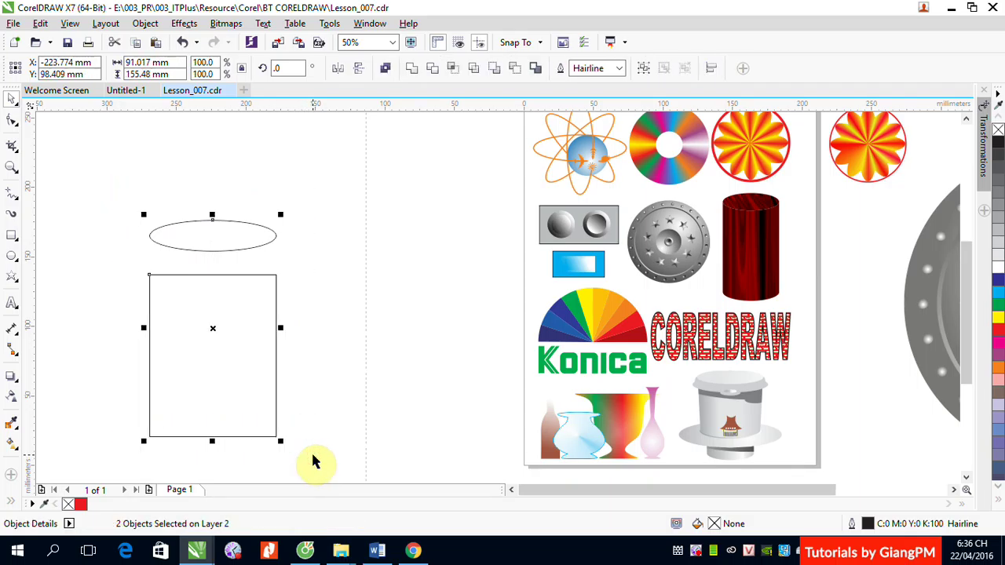
{"action": "left_click", "coordinate": [358, 320]}
{"action": "left_click", "coordinate": [216, 237]}
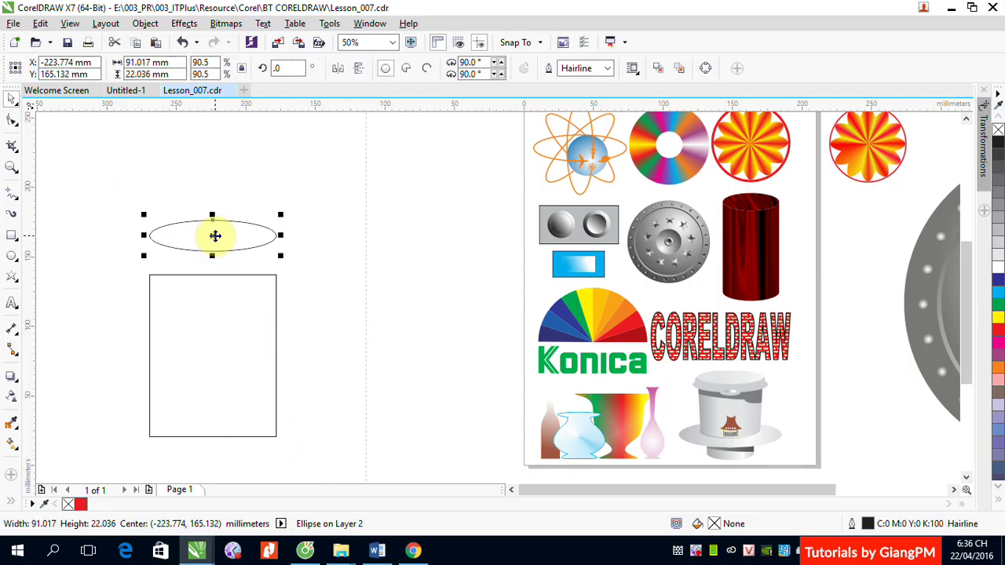
{"action": "left_click_drag", "start_coordinate": [215, 236], "coordinate": [206, 434]}
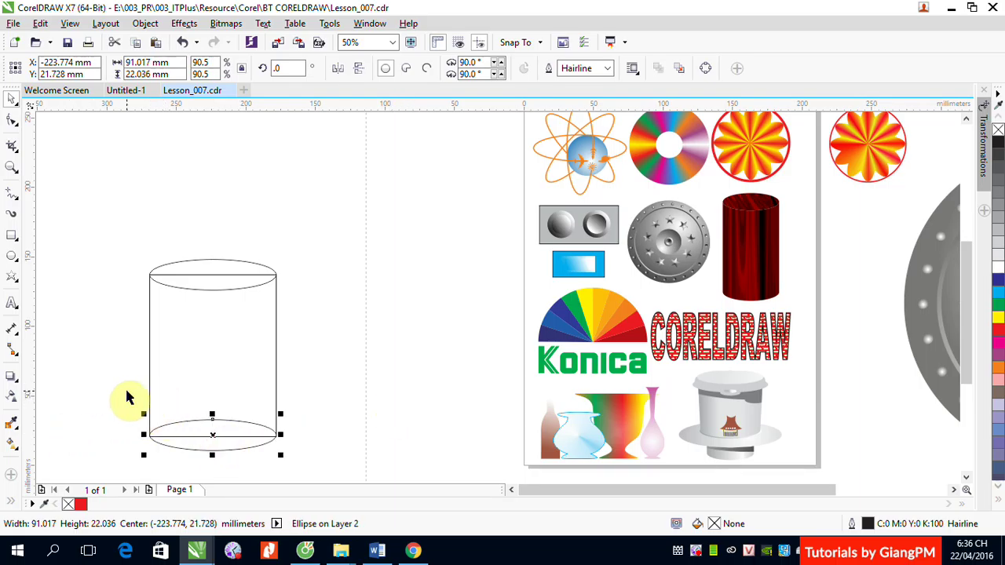
Weld the rectangle and the bottom ellipse into a single cylinder body.
{"action": "left_click_drag", "start_coordinate": [119, 385], "coordinate": [221, 463]}
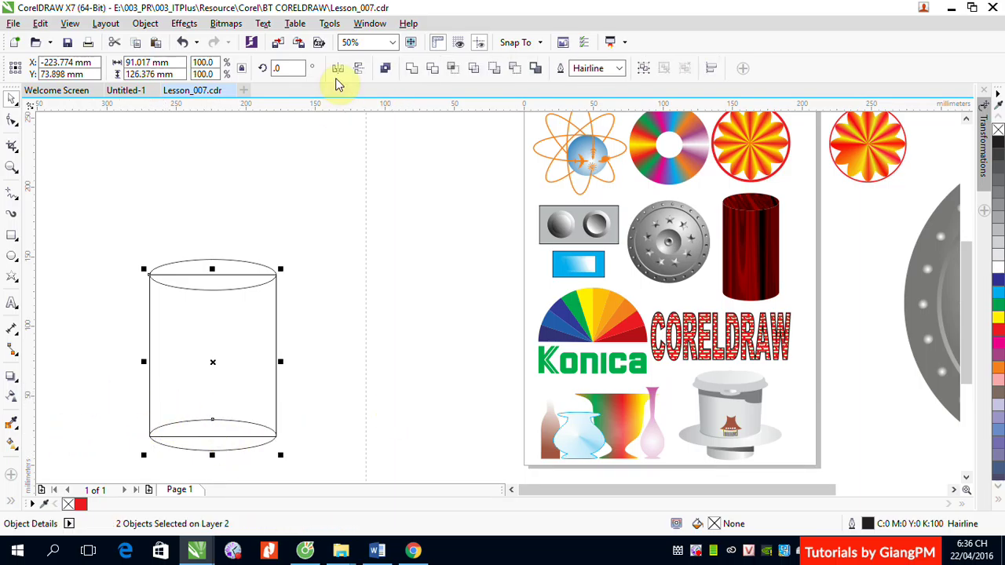
{"action": "left_click", "coordinate": [412, 72]}
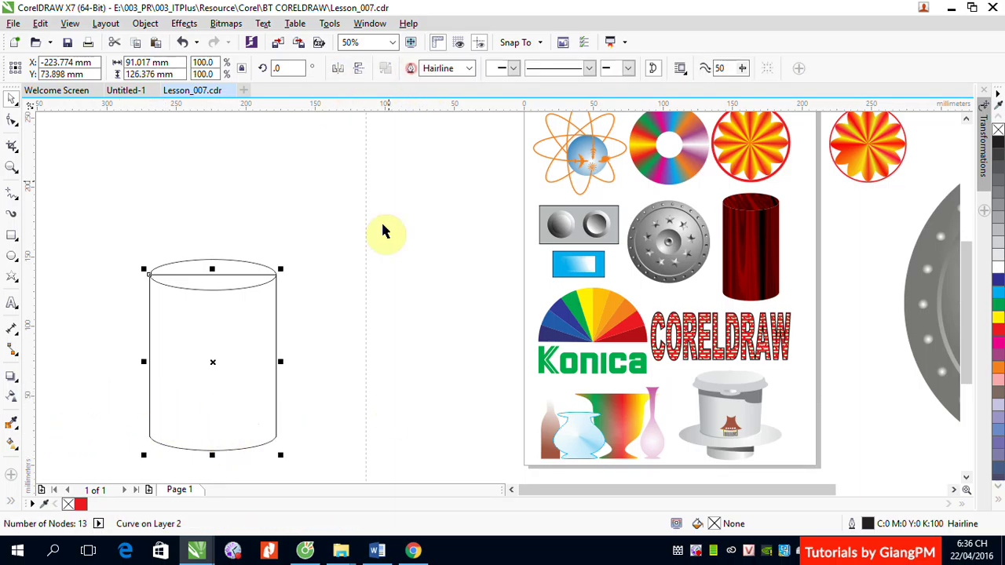
{"action": "left_click", "coordinate": [352, 336]}
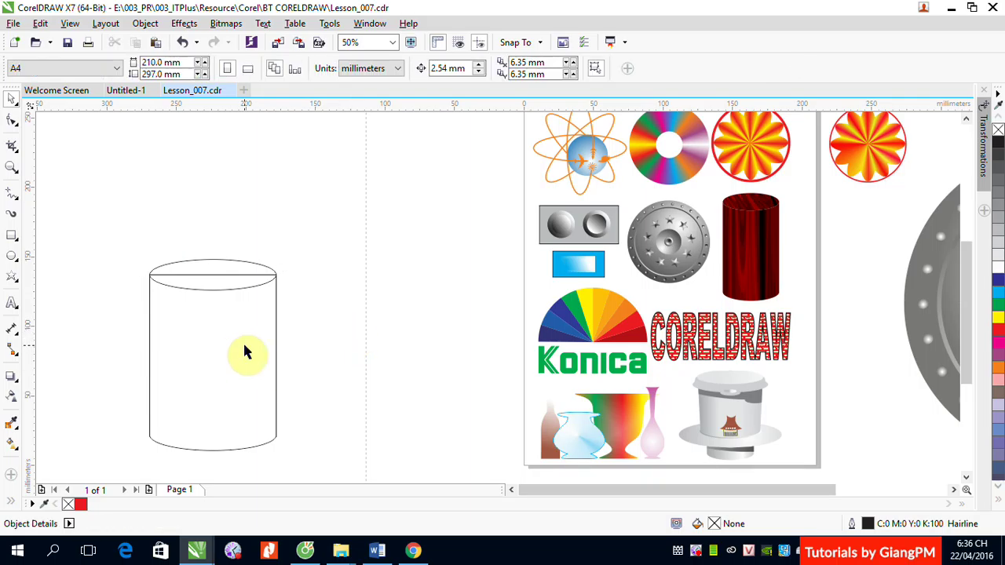
Give the cylinder body a bitmap pattern fill and change it to a texture fill in the Edit Fill settings.
{"action": "left_click", "coordinate": [236, 349]}
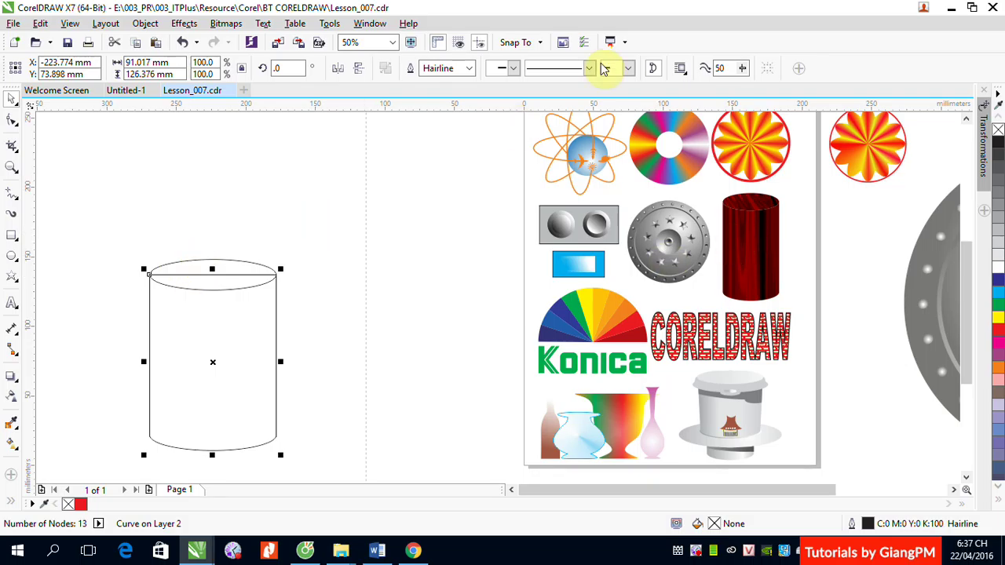
{"action": "left_click", "coordinate": [12, 444]}
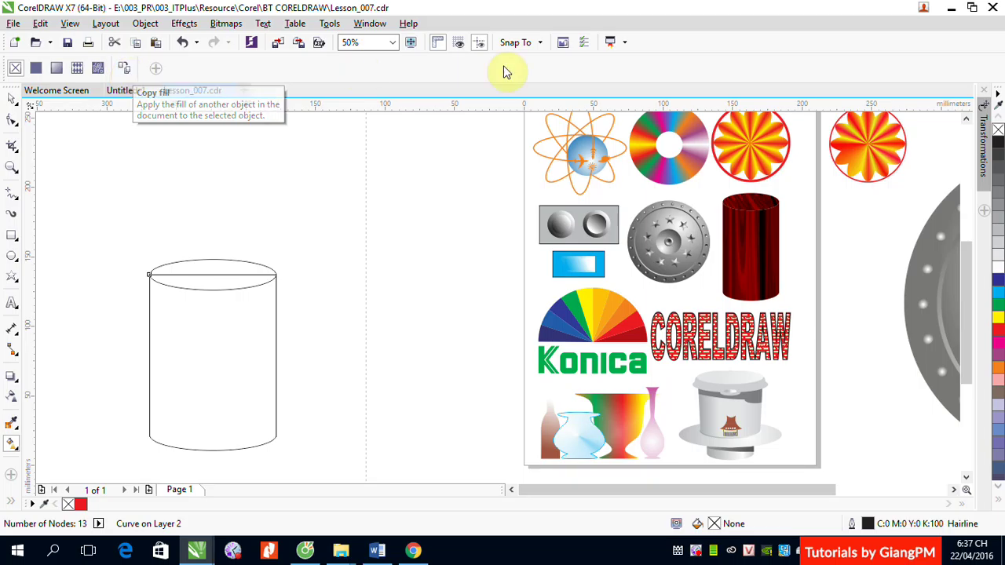
{"action": "left_click", "coordinate": [99, 69]}
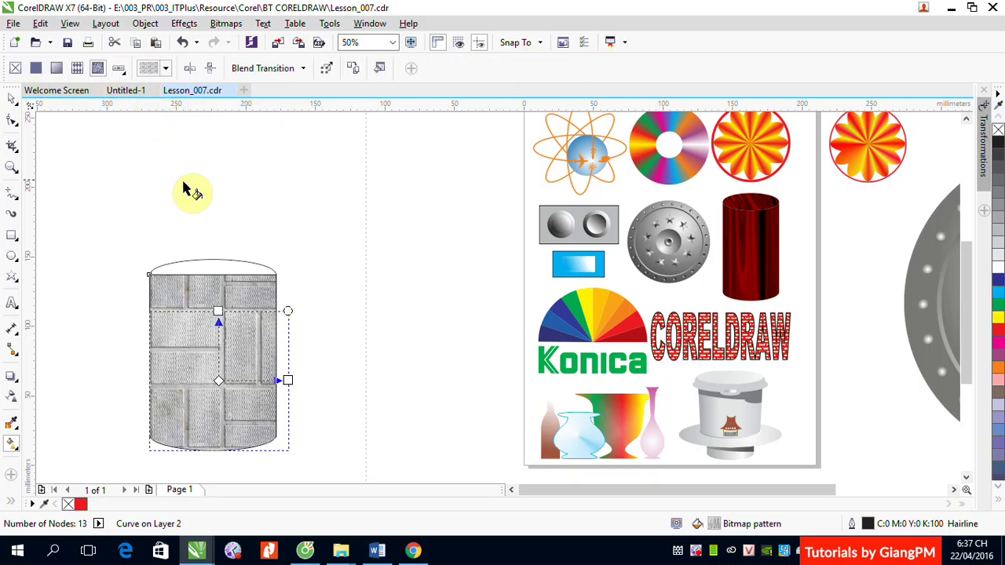
{"action": "left_click", "coordinate": [381, 69]}
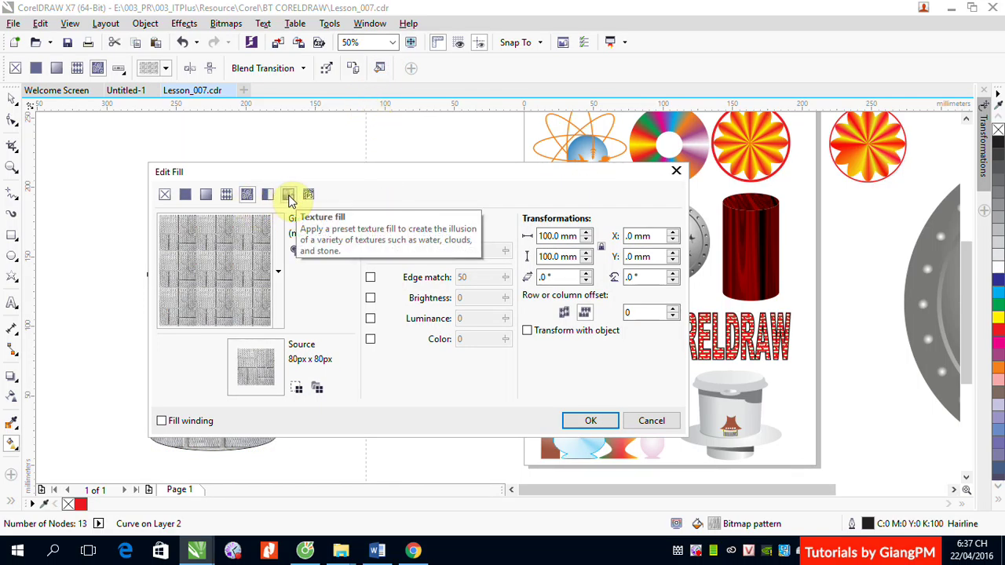
{"action": "left_click", "coordinate": [288, 196]}
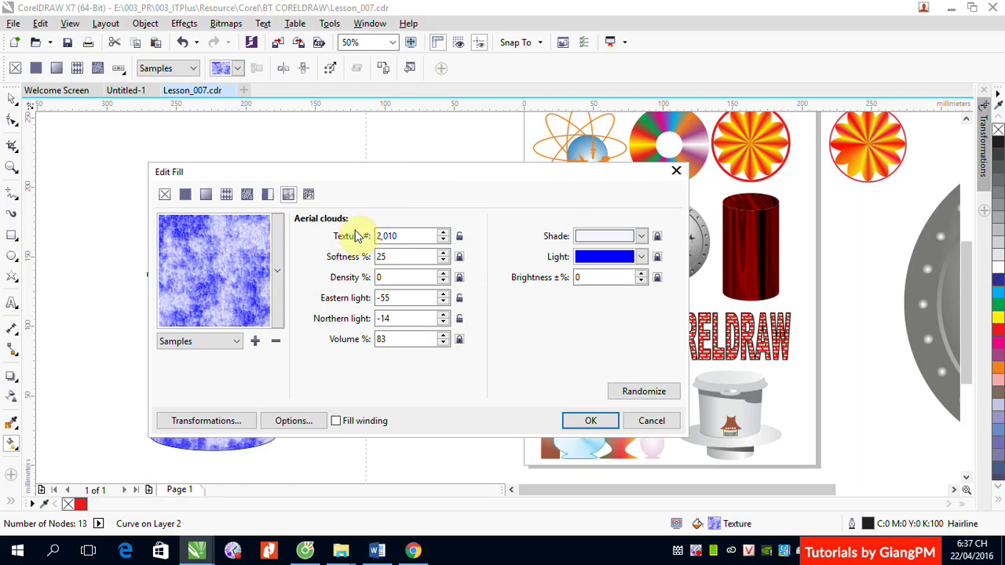
Try the Samples 8 texture library and browse its presets for a dark red wood.
{"action": "left_click", "coordinate": [238, 343]}
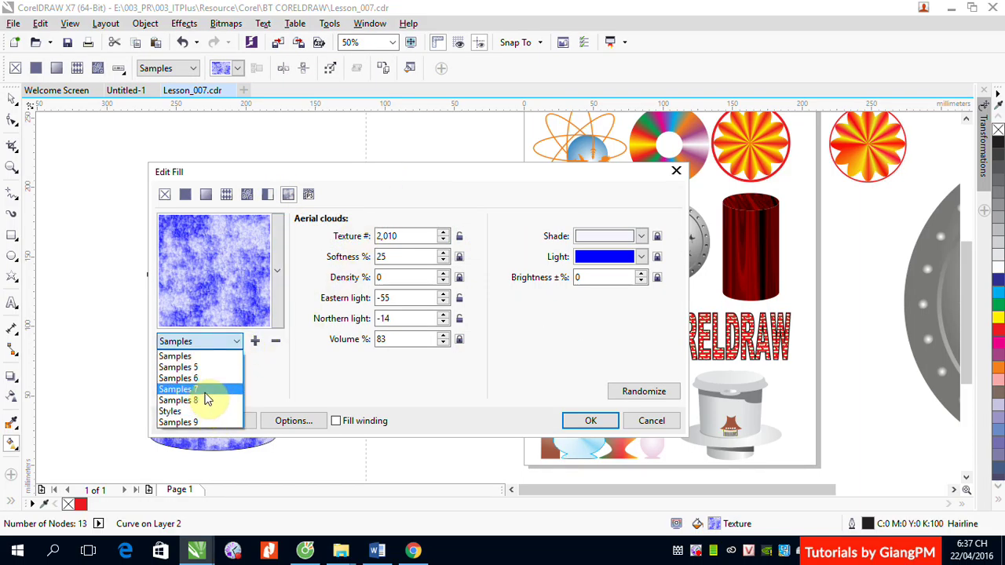
{"action": "left_click", "coordinate": [203, 400]}
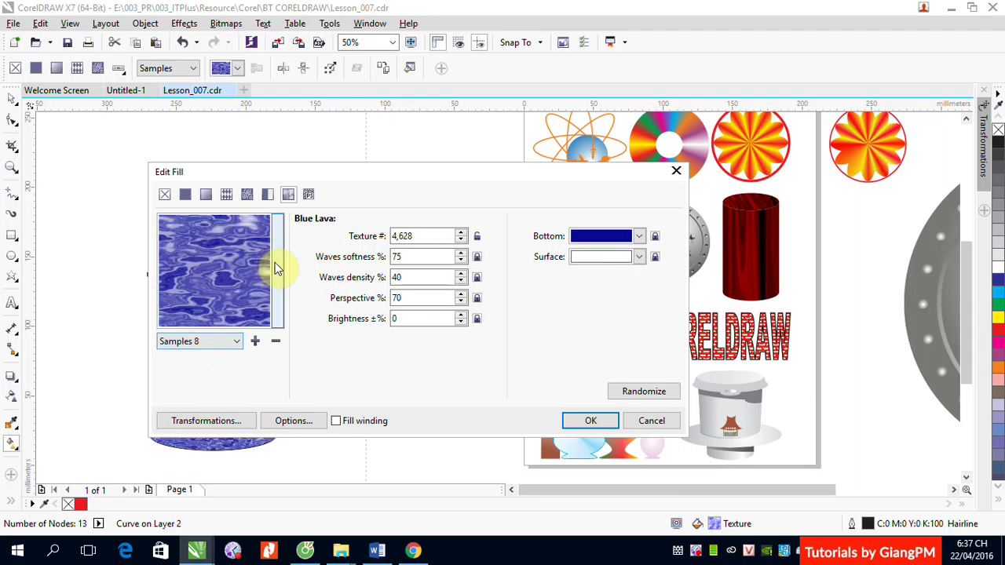
{"action": "left_click", "coordinate": [276, 270]}
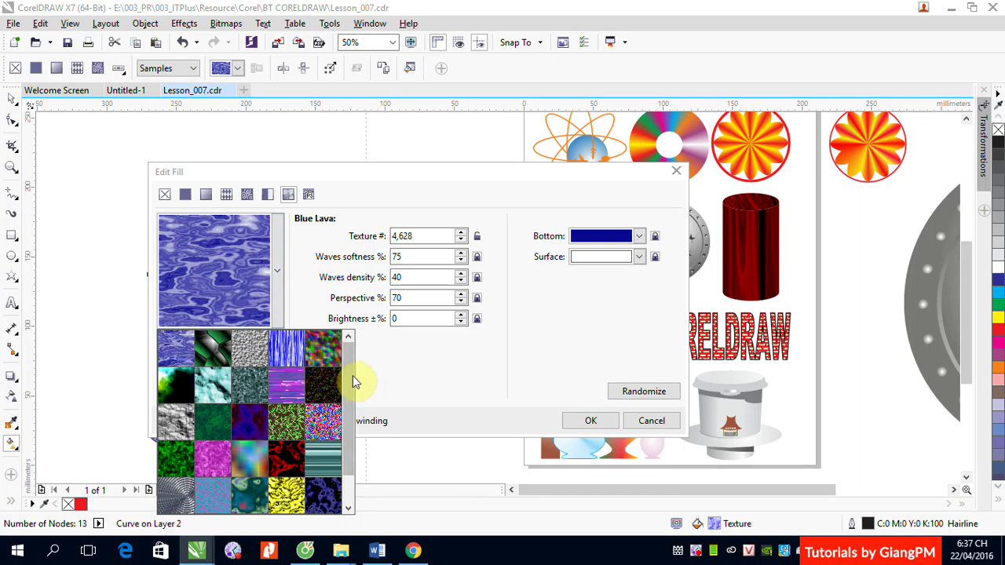
{"action": "mouse_move", "coordinate": [352, 381]}
{"action": "left_mouse_down"}
{"action": "mouse_move", "coordinate": [348, 460]}
{"action": "mouse_move", "coordinate": [352, 369]}
{"action": "left_mouse_up"}
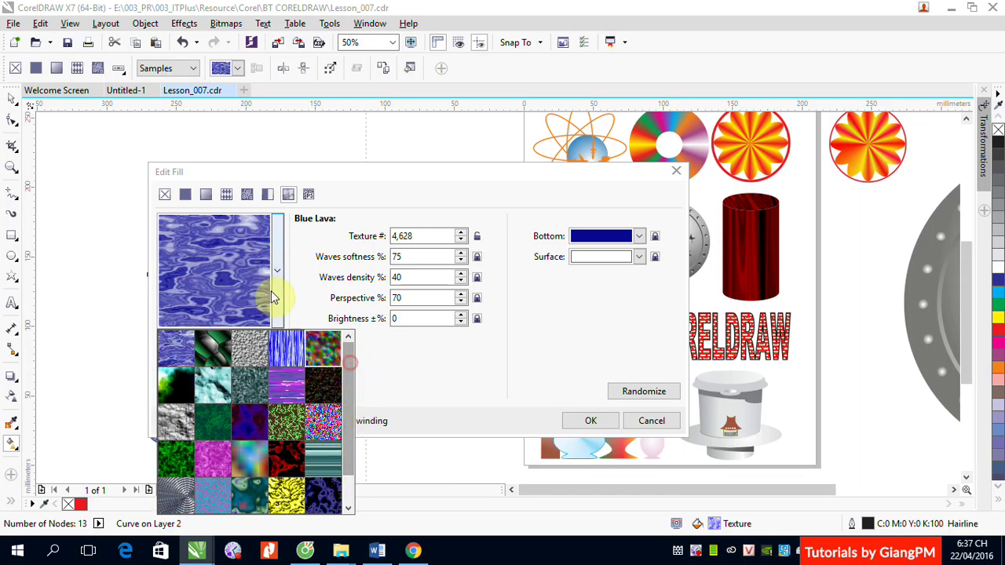
{"action": "left_click", "coordinate": [364, 195]}
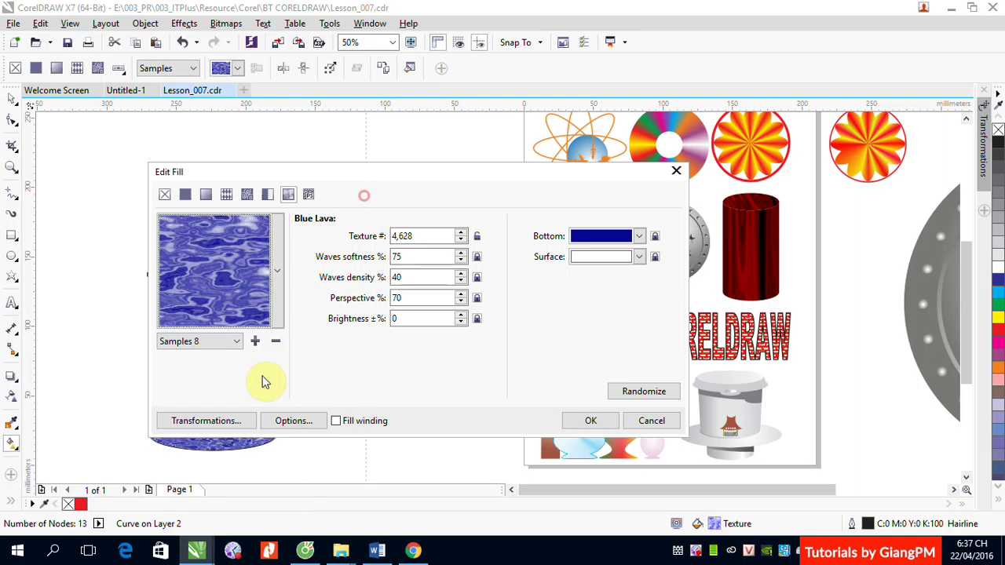
Apply the Mahogany texture from the Samples 9 library to the cylinder body.
{"action": "left_click", "coordinate": [236, 341]}
{"action": "left_click", "coordinate": [196, 420]}
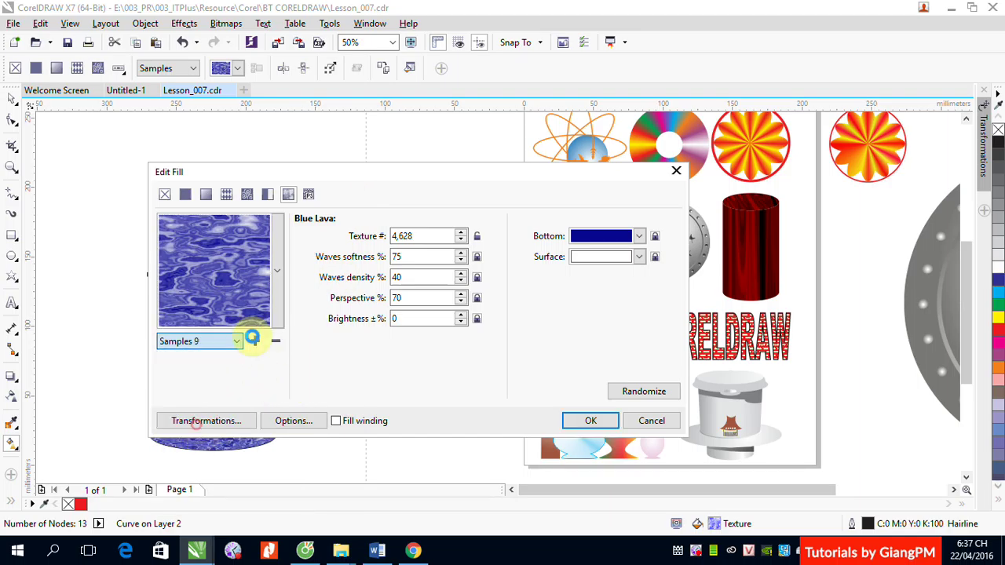
{"action": "left_click", "coordinate": [276, 270]}
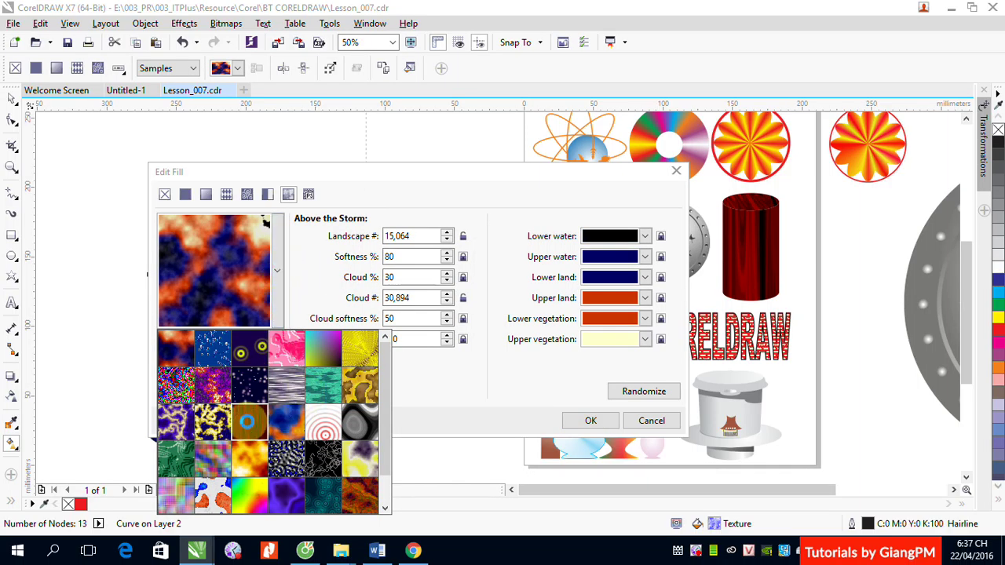
{"action": "left_click", "coordinate": [246, 421]}
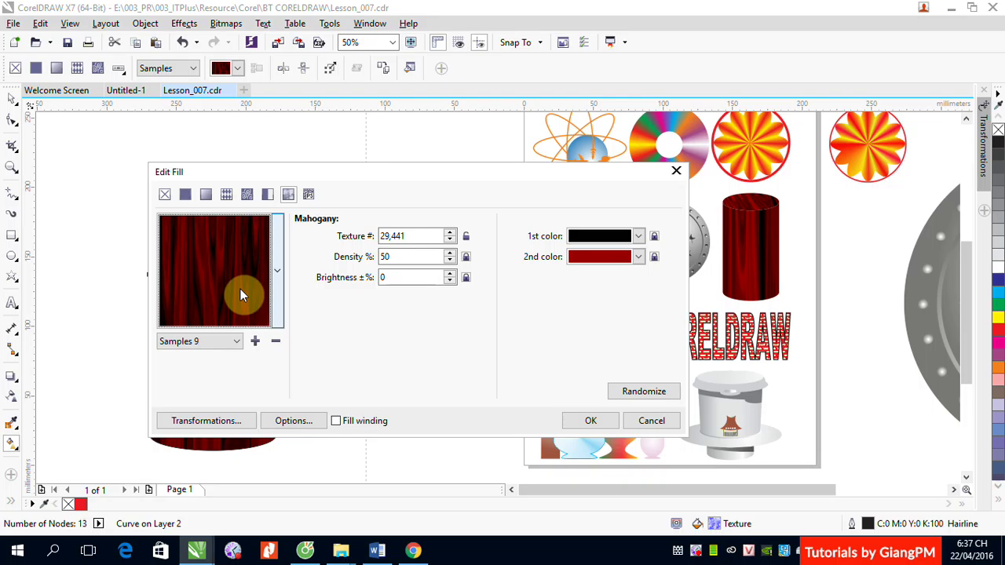
{"action": "left_click", "coordinate": [593, 420]}
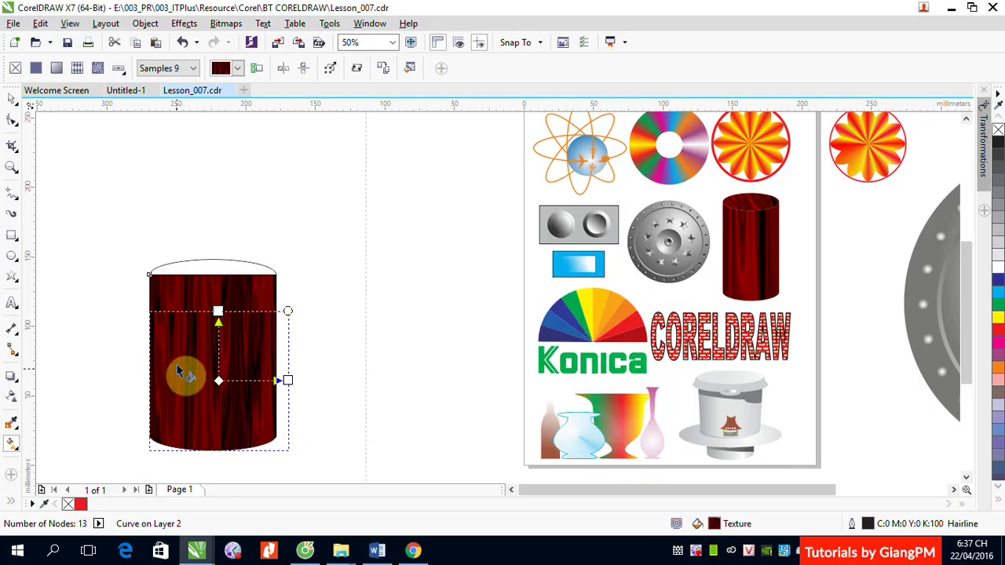
Copy the cylinder body's mahogany fill onto the top ellipse.
{"action": "left_click", "coordinate": [12, 99]}
{"action": "left_click", "coordinate": [175, 359]}
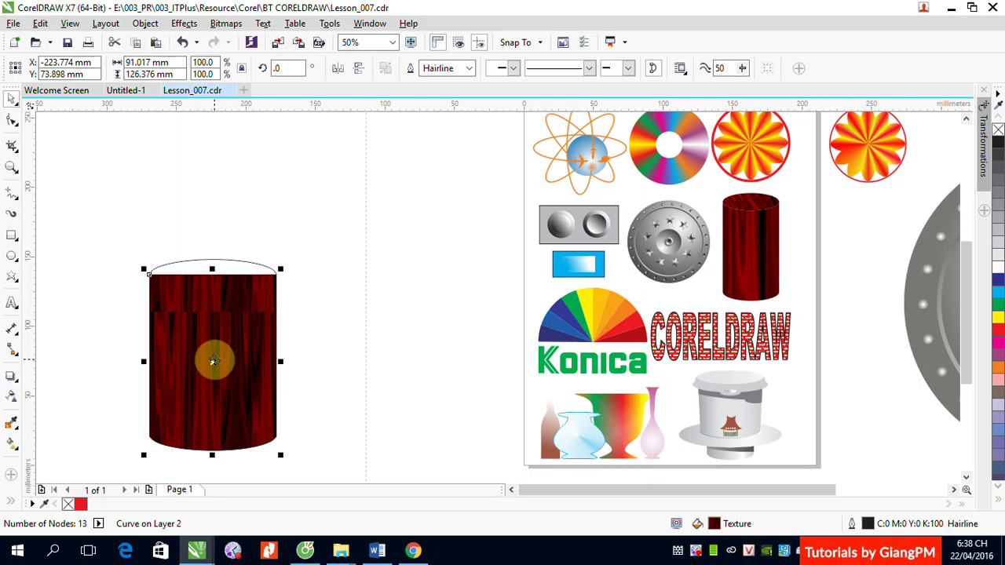
{"action": "left_click_drag", "start_coordinate": [197, 384], "coordinate": [208, 272]}
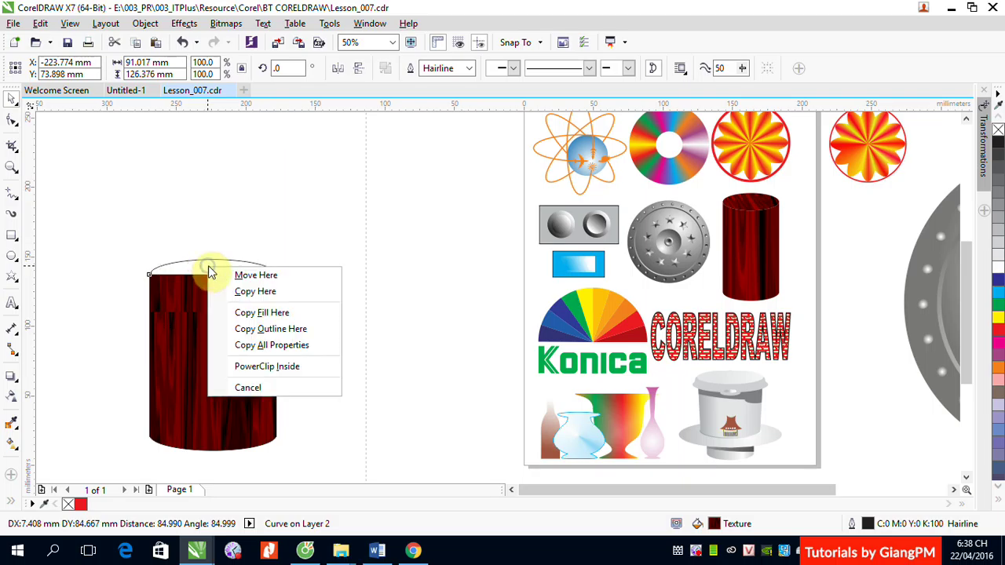
{"action": "left_click", "coordinate": [265, 314]}
{"action": "left_click", "coordinate": [330, 251]}
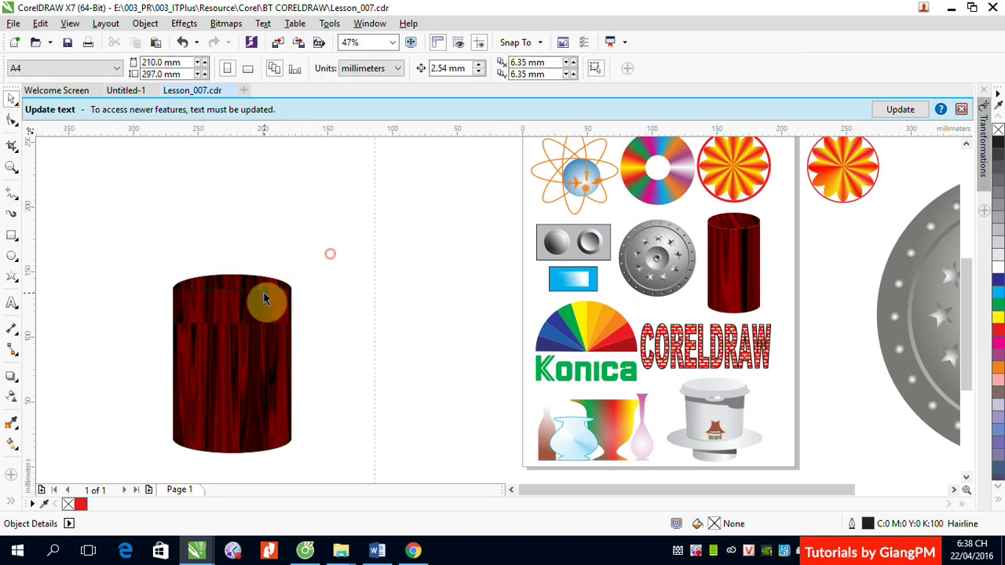
Stretch the cylinder body's texture fill upward so the mahogany pattern reaches the top of the body without a seam.
{"action": "left_click", "coordinate": [240, 286]}
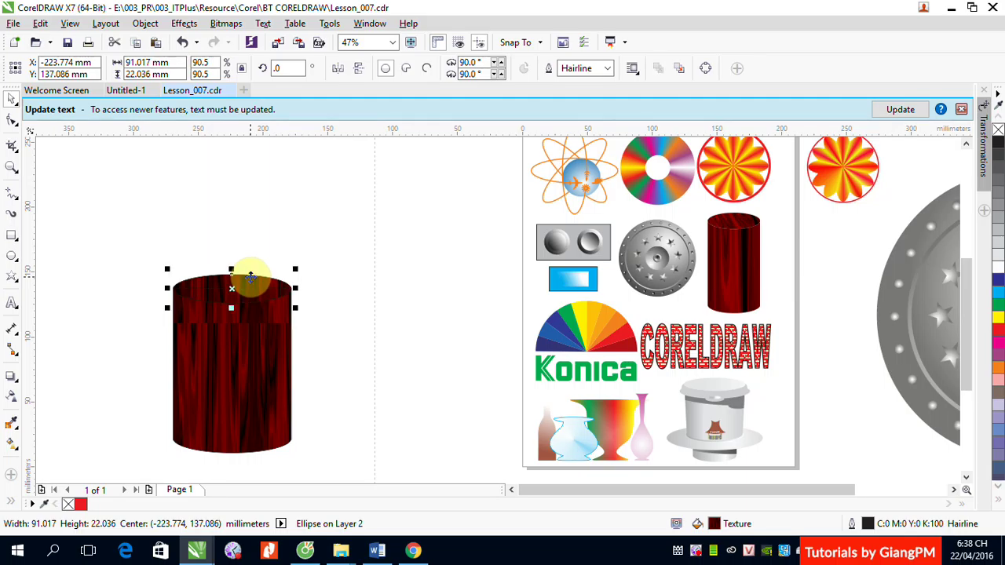
{"action": "left_click", "coordinate": [344, 238]}
{"action": "left_click", "coordinate": [248, 391]}
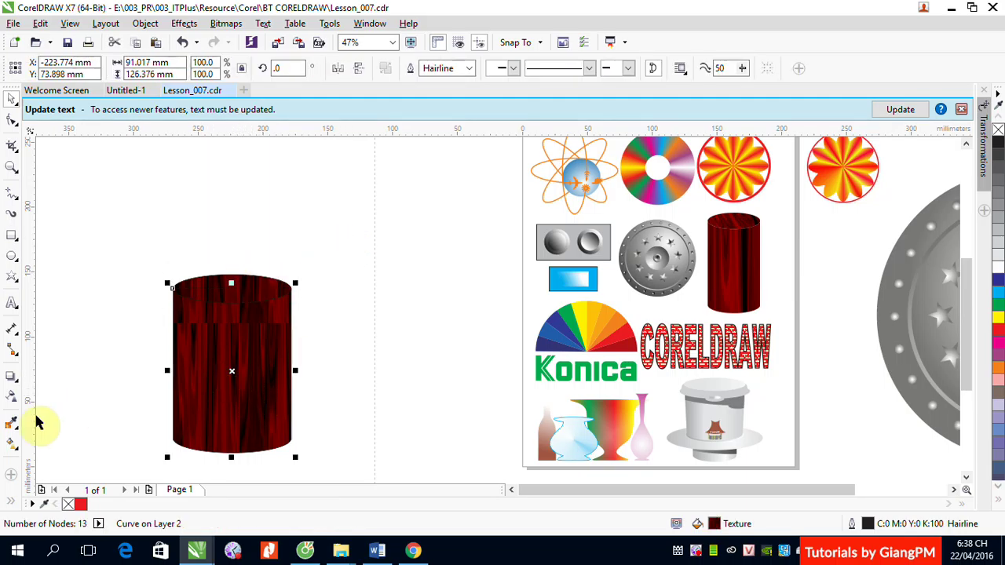
{"action": "left_click", "coordinate": [11, 444]}
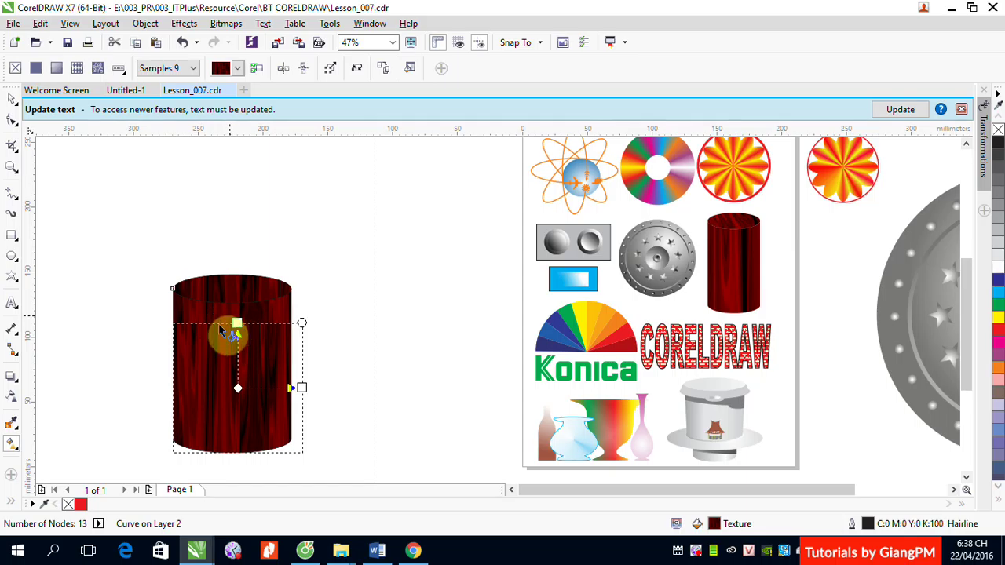
{"action": "left_click_drag", "start_coordinate": [237, 322], "coordinate": [236, 272]}
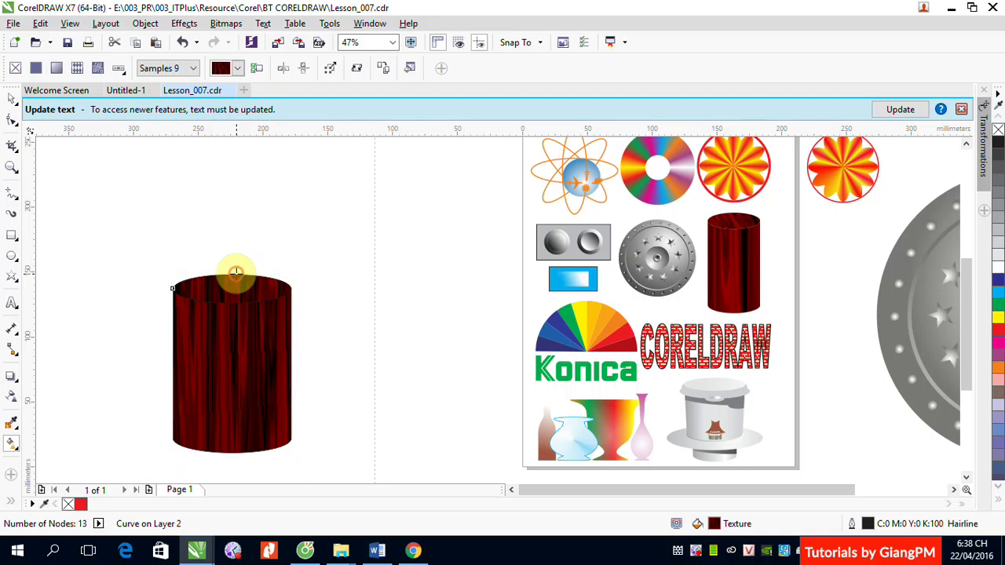
Slant and shorten the top ellipse's texture fill and move the fill's center down onto the ellipse.
{"action": "left_click", "coordinate": [217, 297]}
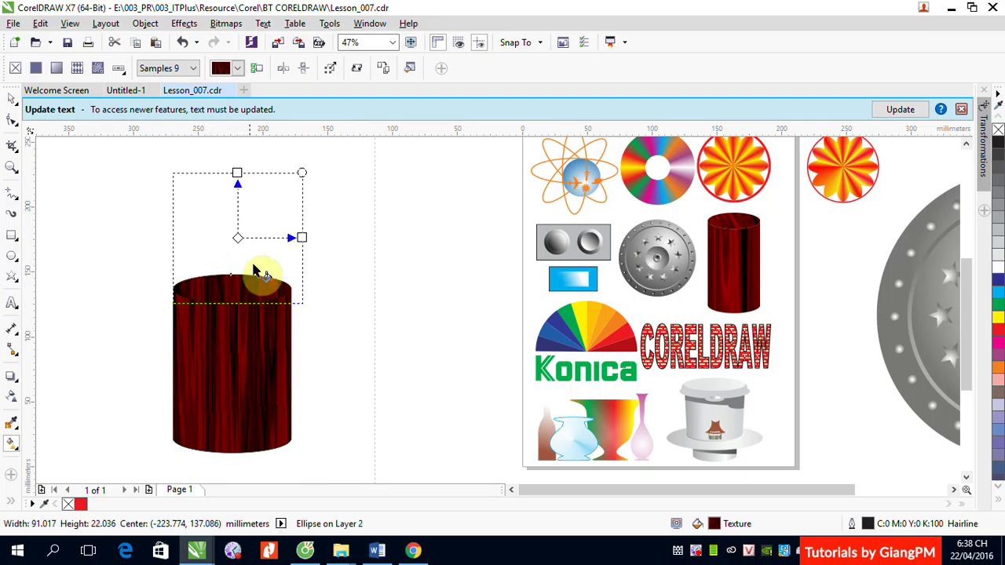
{"action": "left_click_drag", "start_coordinate": [237, 172], "coordinate": [221, 201]}
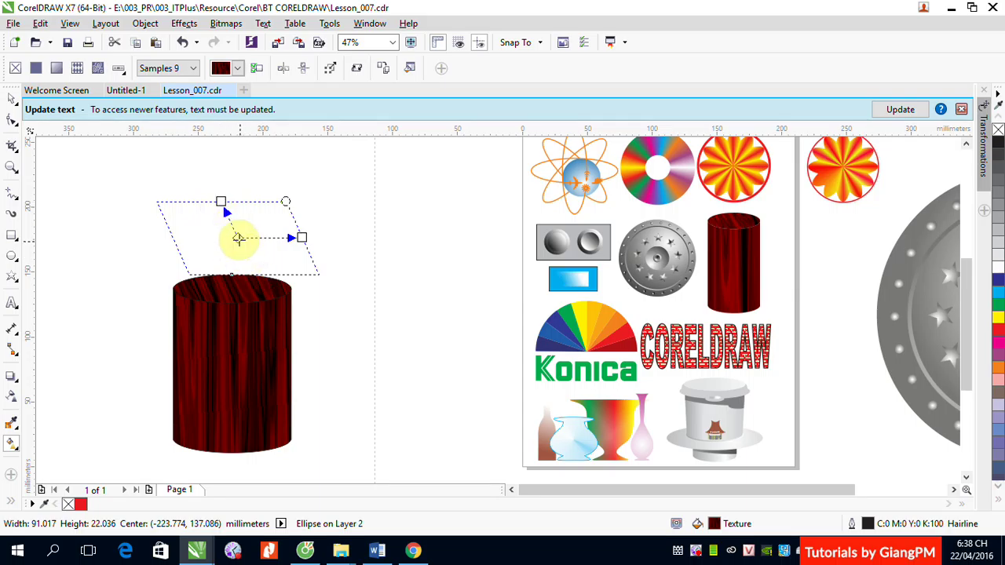
{"action": "left_click_drag", "start_coordinate": [237, 237], "coordinate": [232, 273]}
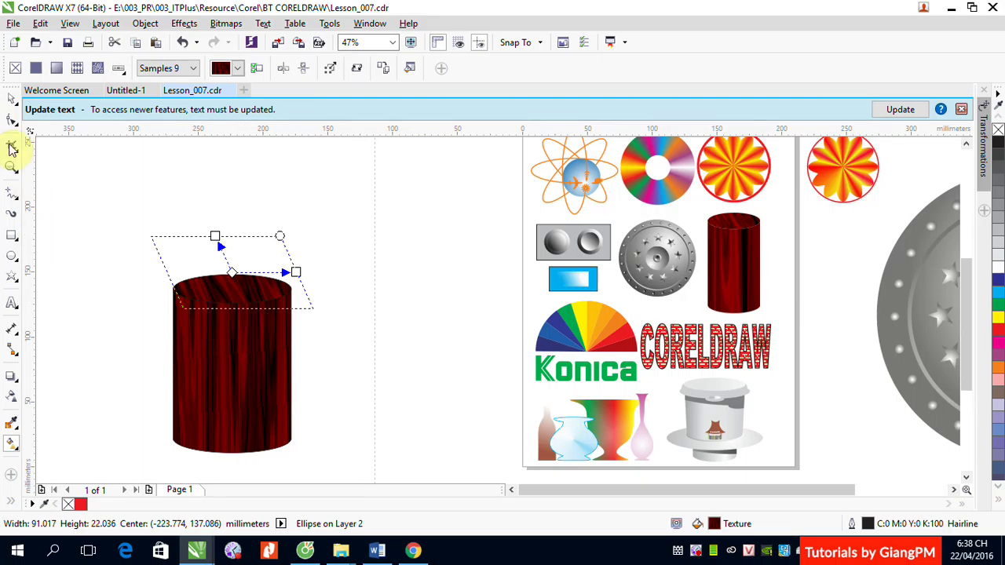
{"action": "left_click", "coordinate": [11, 98]}
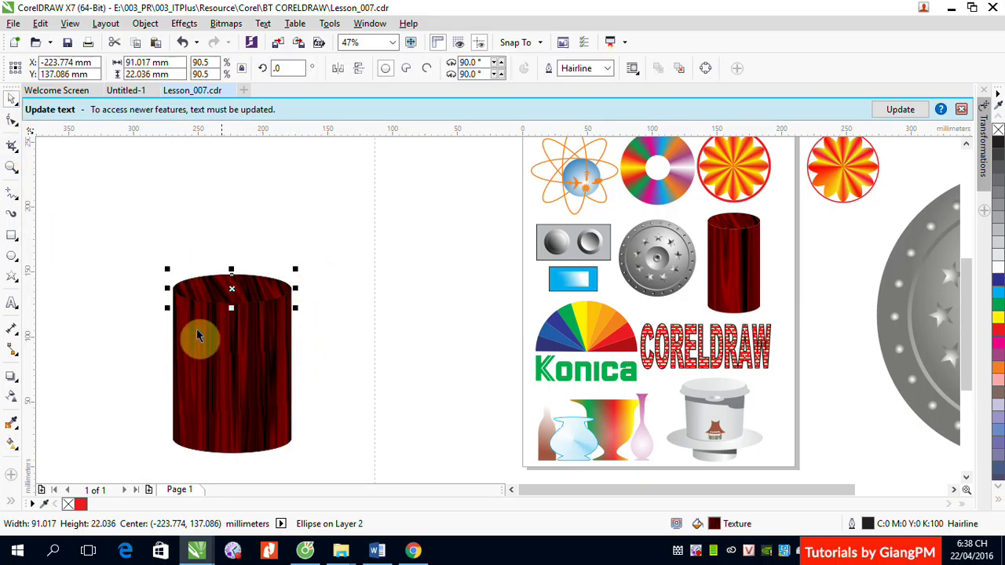
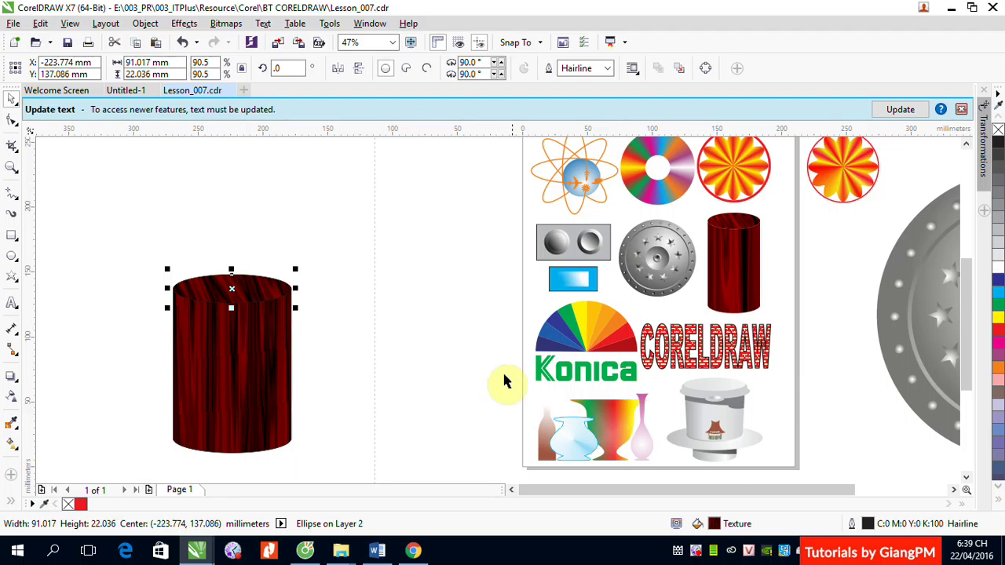
Draw the left half of a vase outline about 85 by 239 mm with the Pen tool between the cylinder and the page.
{"action": "left_click_drag", "start_coordinate": [16, 203], "coordinate": [54, 250]}
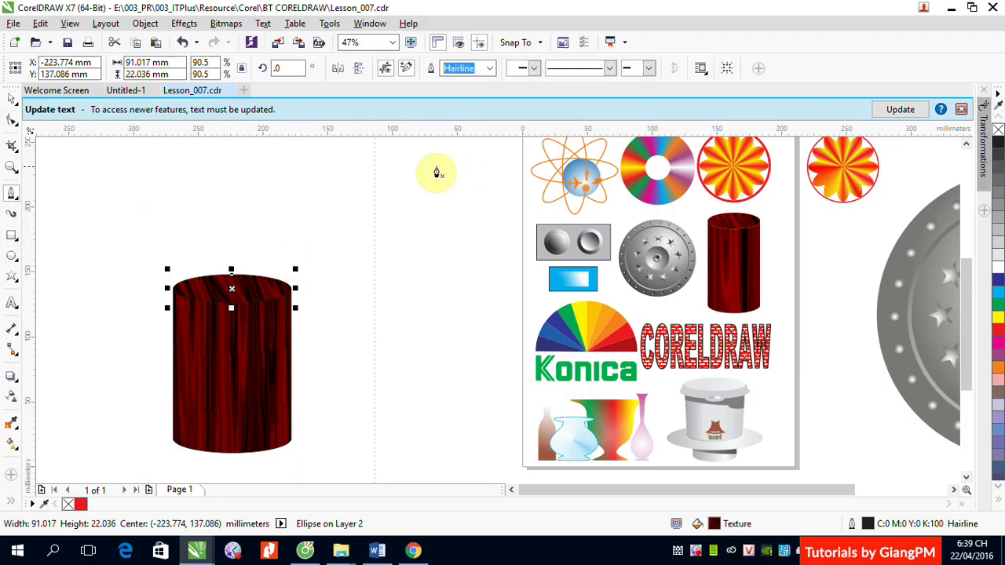
{"action": "left_click", "coordinate": [448, 166]}
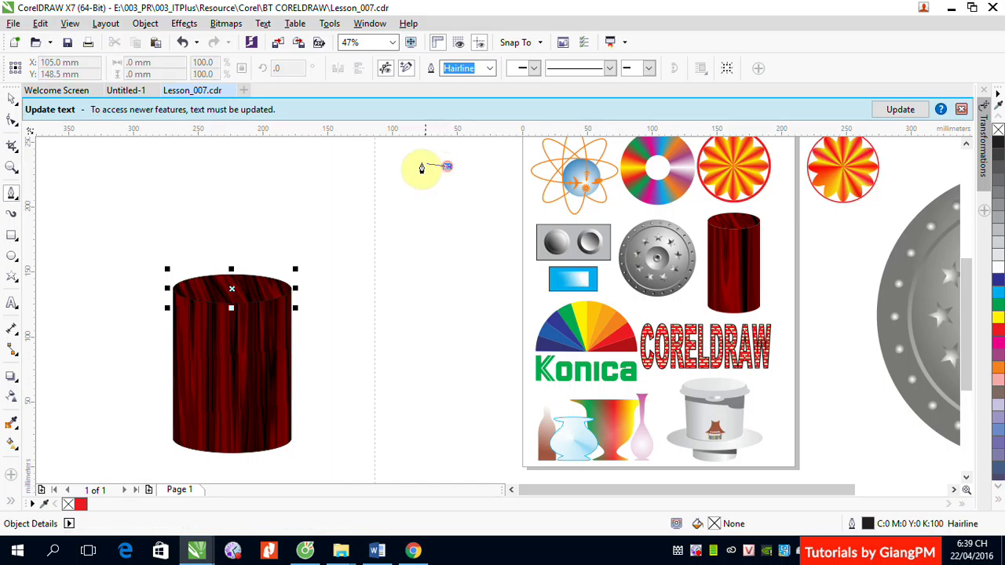
{"action": "double_click", "coordinate": [396, 166]}
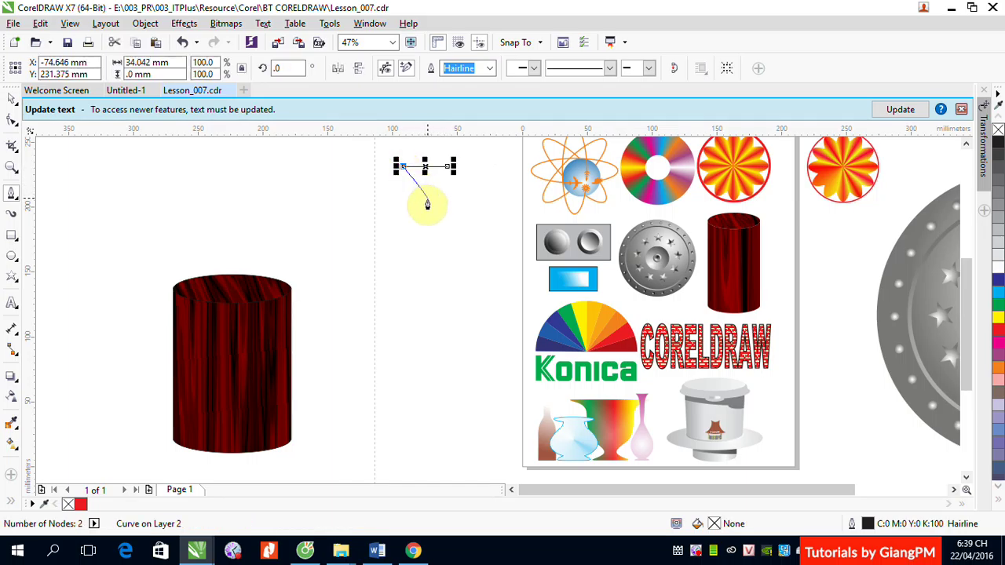
{"action": "left_click_drag", "start_coordinate": [424, 213], "coordinate": [422, 260]}
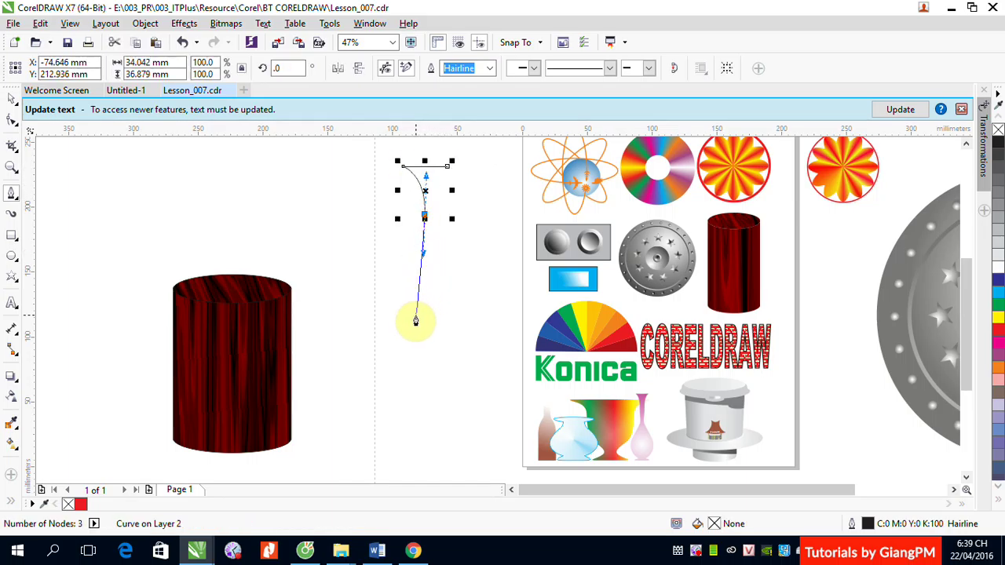
{"action": "left_click_drag", "start_coordinate": [417, 314], "coordinate": [392, 345]}
{"action": "left_click_drag", "start_coordinate": [357, 414], "coordinate": [387, 471]}
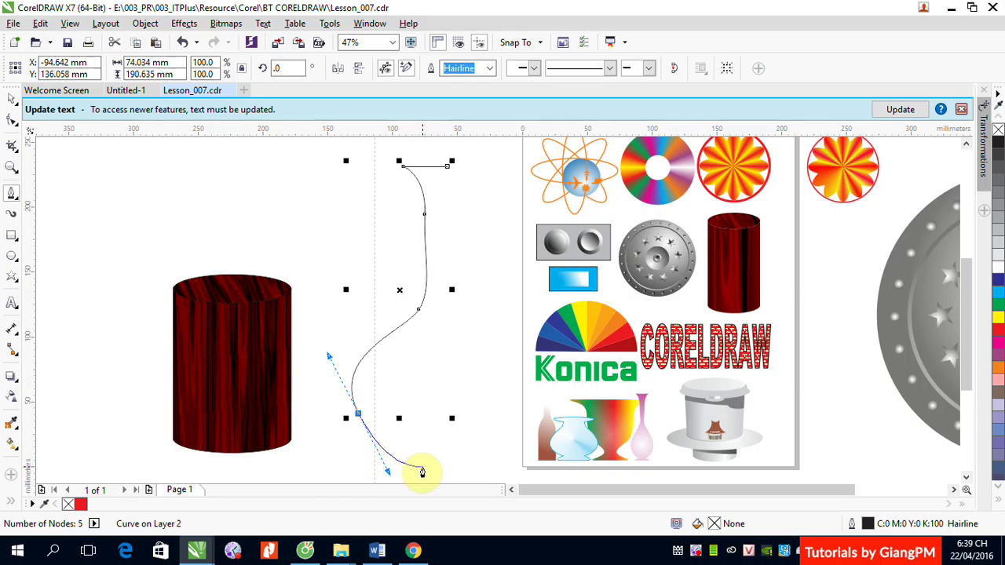
{"action": "left_click", "coordinate": [421, 469]}
{"action": "left_click_drag", "start_coordinate": [424, 474], "coordinate": [461, 481]}
{"action": "left_click", "coordinate": [462, 480]}
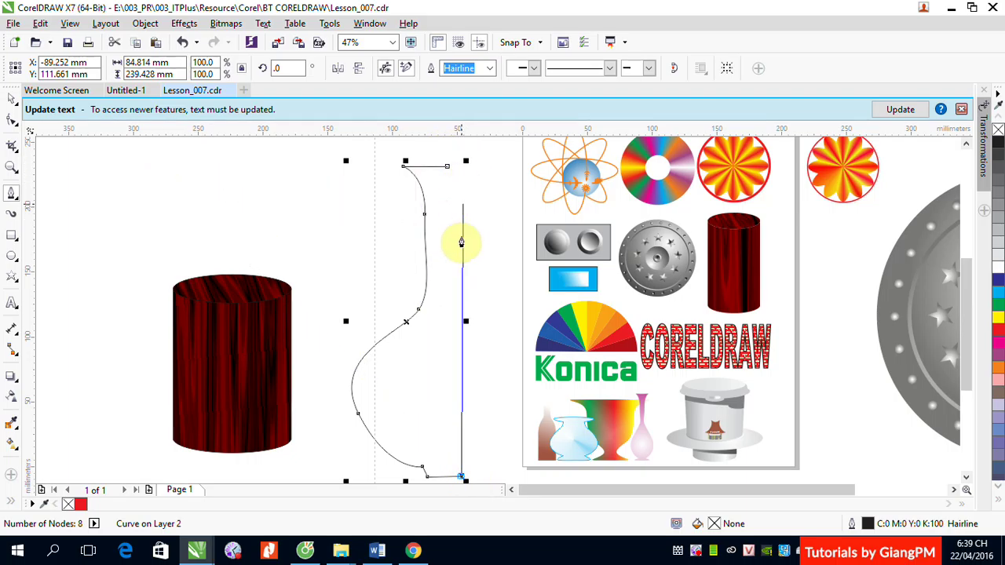
{"action": "left_click", "coordinate": [462, 481]}
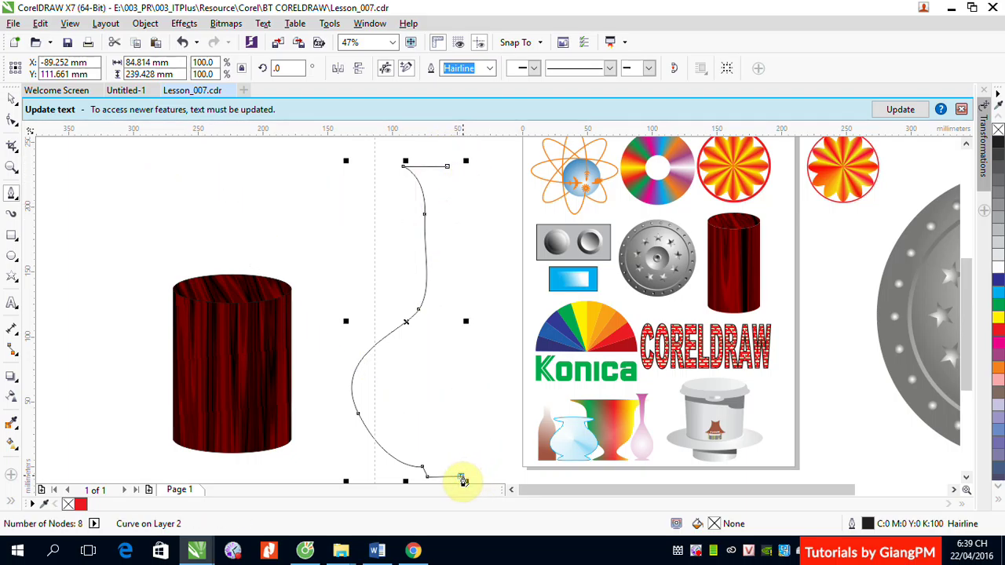
Close the half-vase curve with a straight segment joining its two open end nodes.
{"action": "left_click", "coordinate": [11, 99]}
{"action": "left_click", "coordinate": [11, 119]}
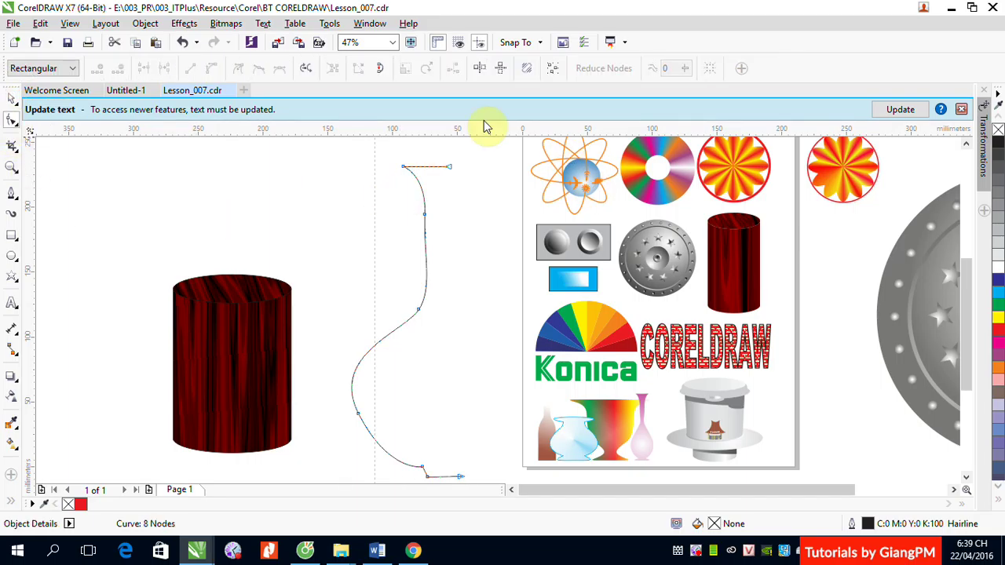
{"action": "left_click", "coordinate": [381, 71]}
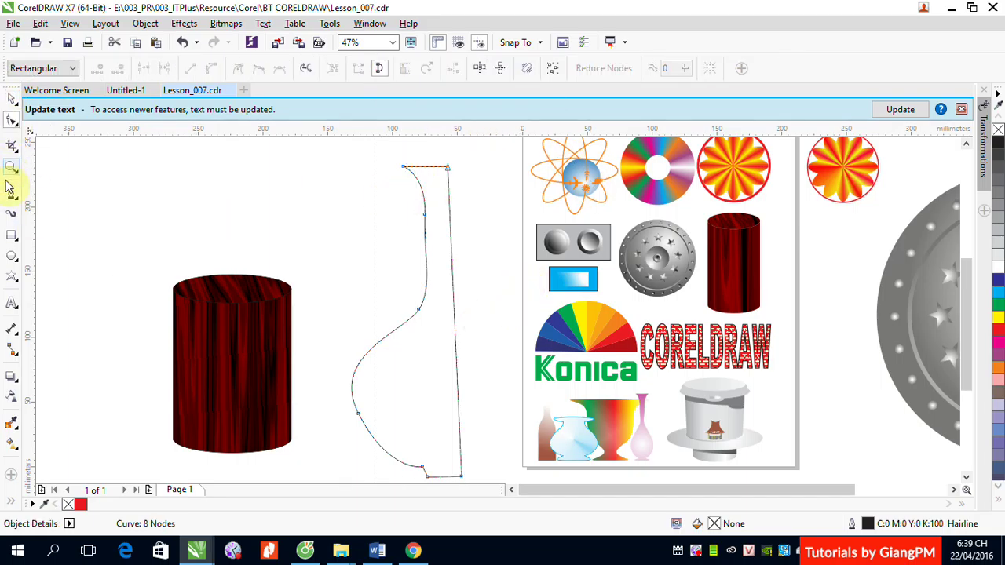
{"action": "left_click", "coordinate": [11, 235]}
{"action": "mouse_move", "coordinate": [441, 149]}
{"action": "left_mouse_down"}
{"action": "mouse_move", "coordinate": [491, 275]}
{"action": "mouse_move", "coordinate": [531, 476]}
{"action": "mouse_move", "coordinate": [526, 447]}
{"action": "mouse_move", "coordinate": [526, 456]}
{"action": "left_mouse_up"}
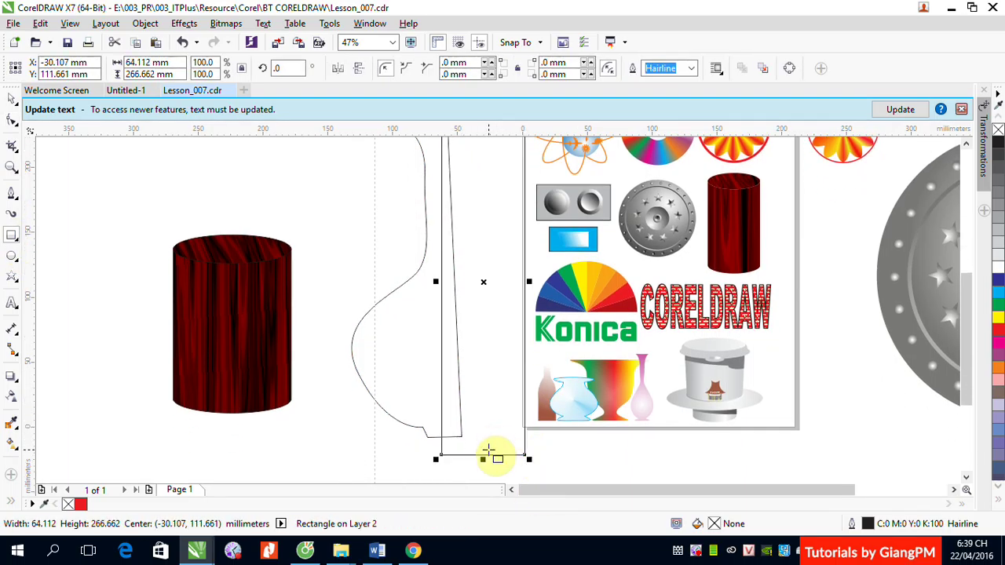
{"action": "left_click", "coordinate": [11, 99]}
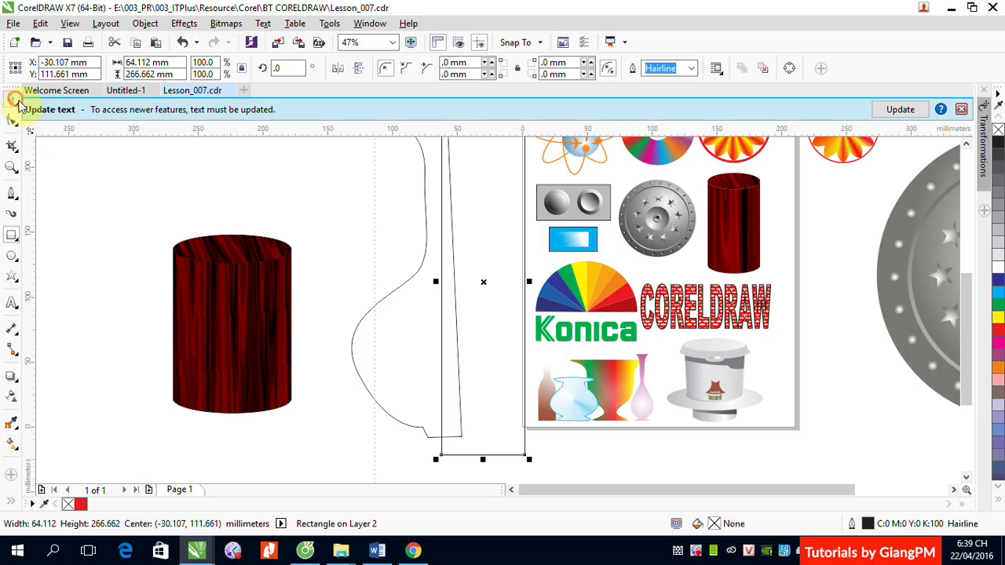
{"action": "left_click", "coordinate": [165, 187]}
{"action": "left_click", "coordinate": [500, 456]}
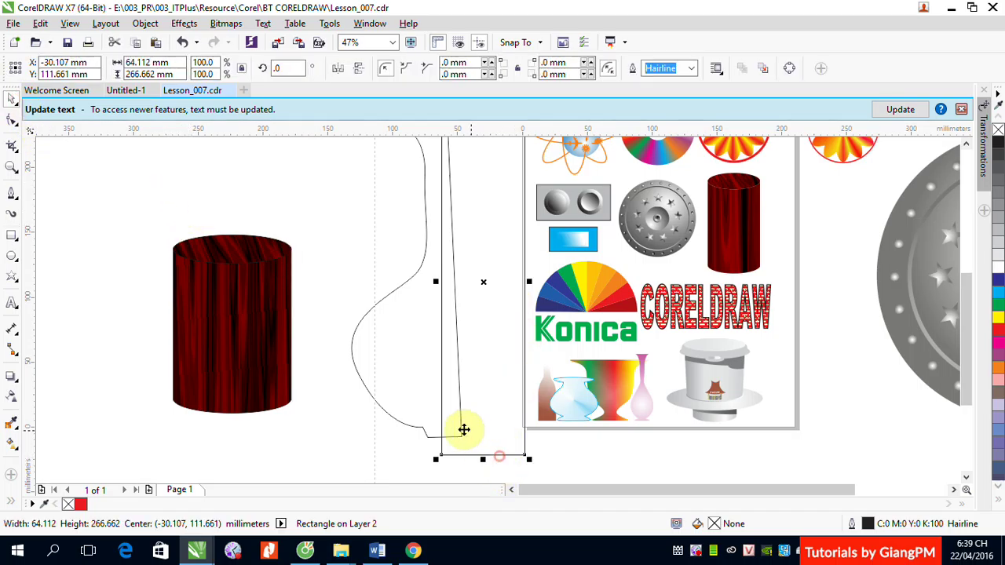
{"action": "key", "text": "Delete"}
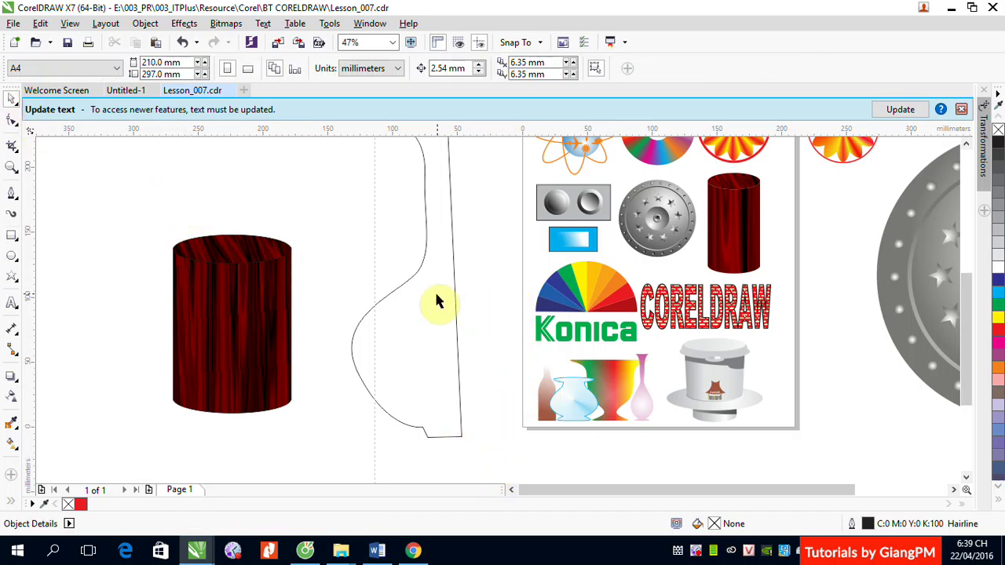
Dismiss the text update notice and bring the whole half-vase outline into view.
{"action": "left_click", "coordinate": [961, 109]}
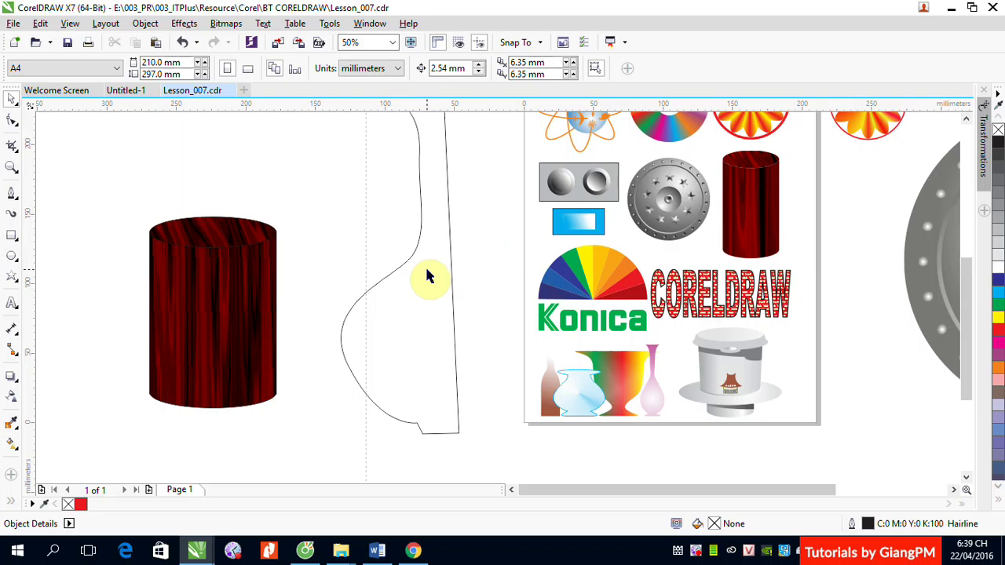
{"action": "scroll", "coordinate": [426, 274], "scroll_direction": "up", "scroll_amount": 2}
{"action": "scroll", "coordinate": [431, 272], "scroll_direction": "down", "scroll_amount": 3}
{"action": "scroll", "coordinate": [426, 274], "scroll_direction": "up", "scroll_amount": 1}
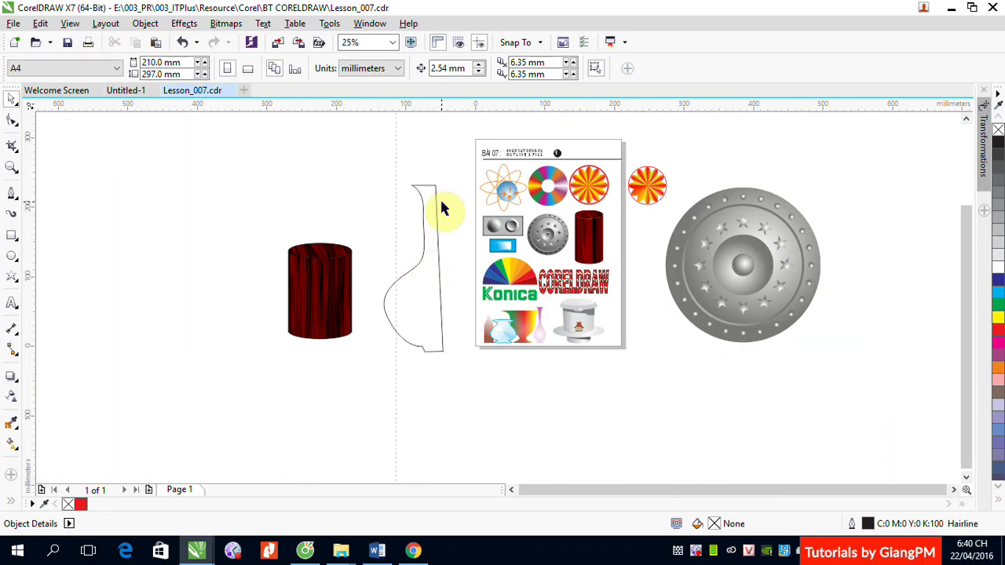
Select the upper and lower end nodes of the half-vase's straight closing edge for node editing.
{"action": "left_click", "coordinate": [11, 121]}
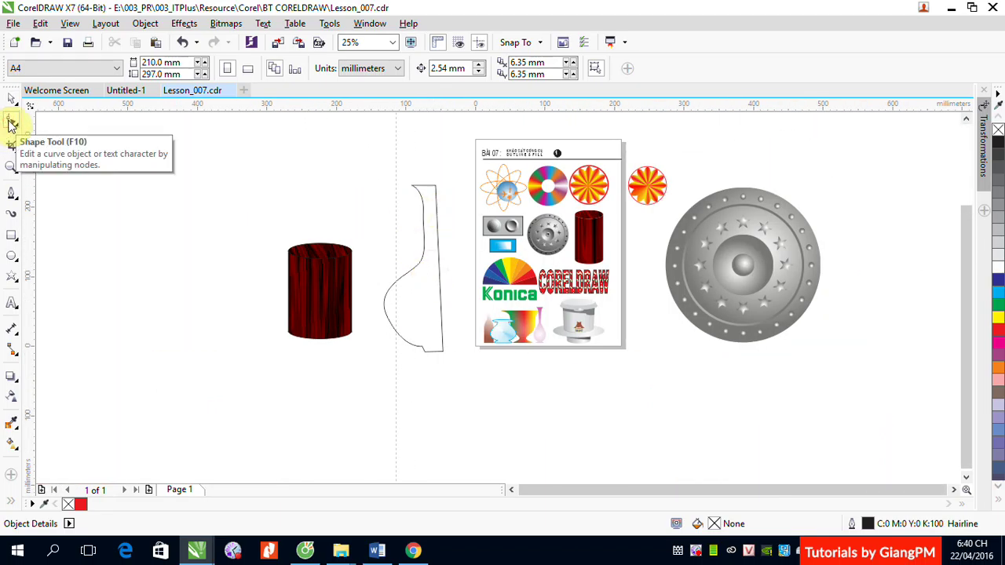
{"action": "left_click", "coordinate": [436, 188]}
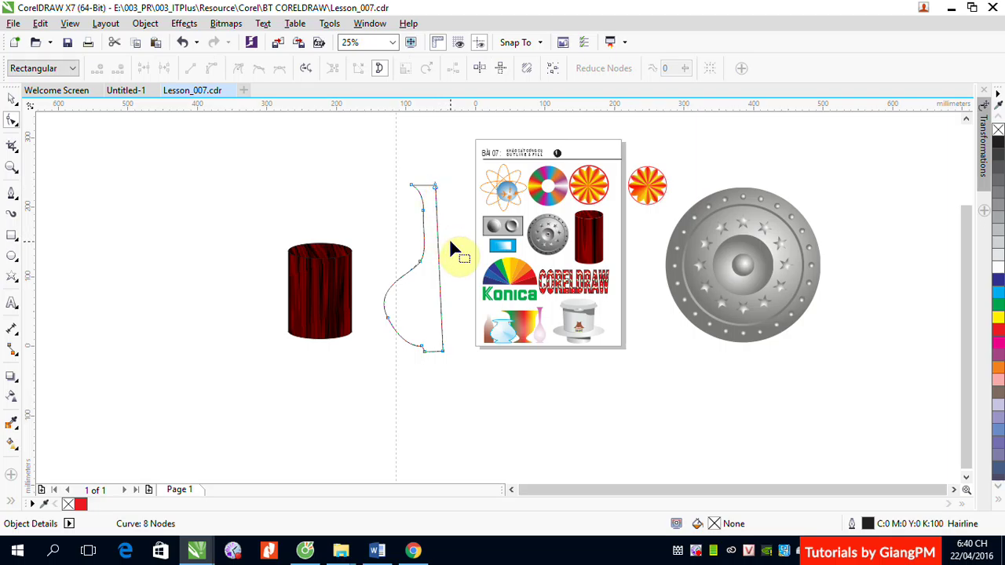
{"action": "key", "text": "z"}
{"action": "left_click_drag", "start_coordinate": [393, 157], "coordinate": [476, 382]}
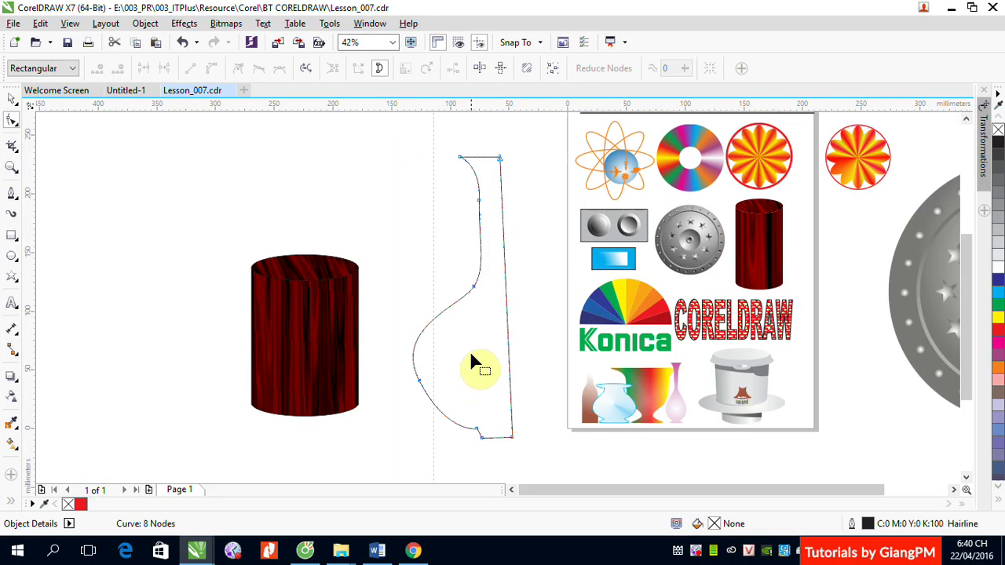
{"action": "left_click", "coordinate": [502, 161]}
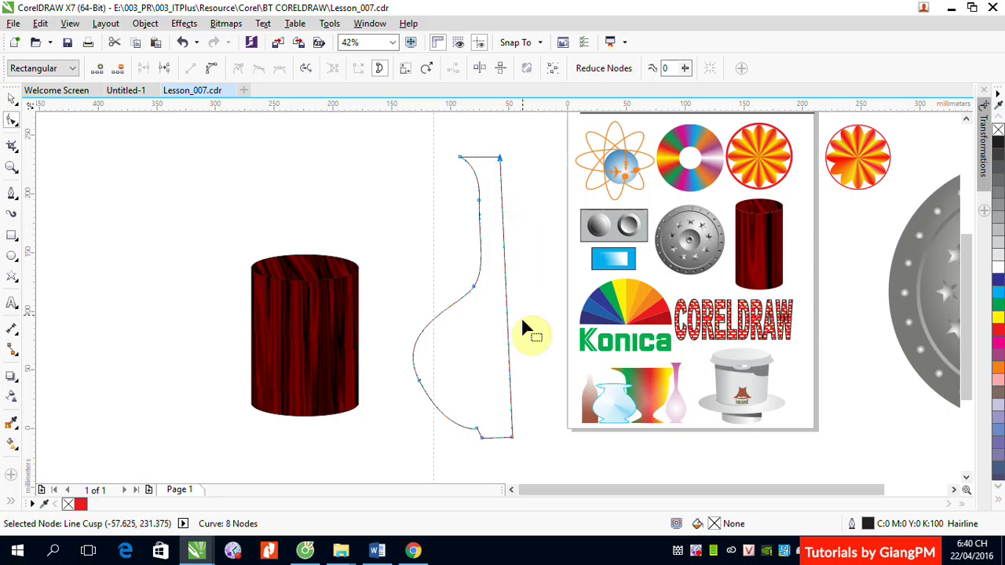
{"action": "left_click", "coordinate": [516, 445]}
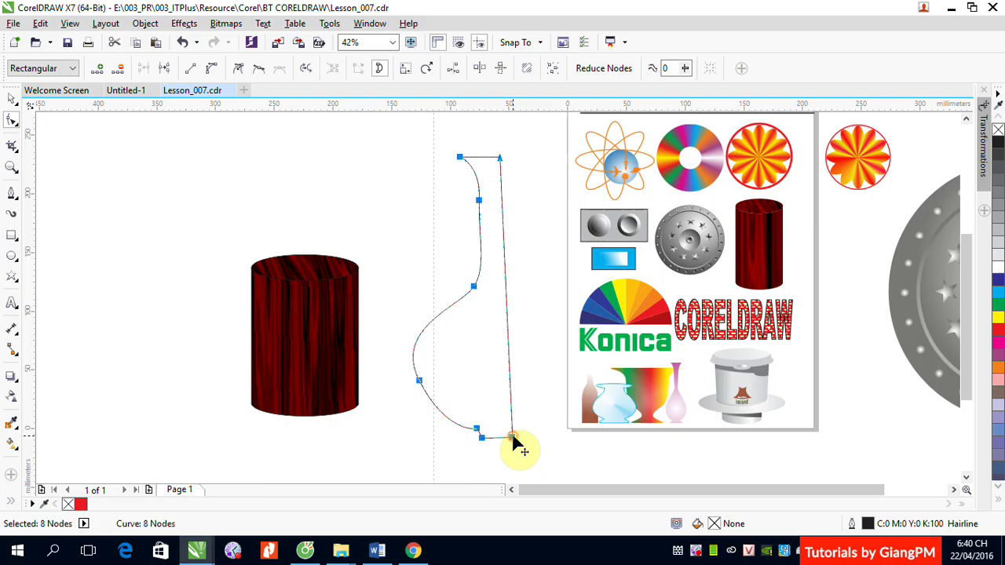
{"action": "left_click", "coordinate": [501, 160]}
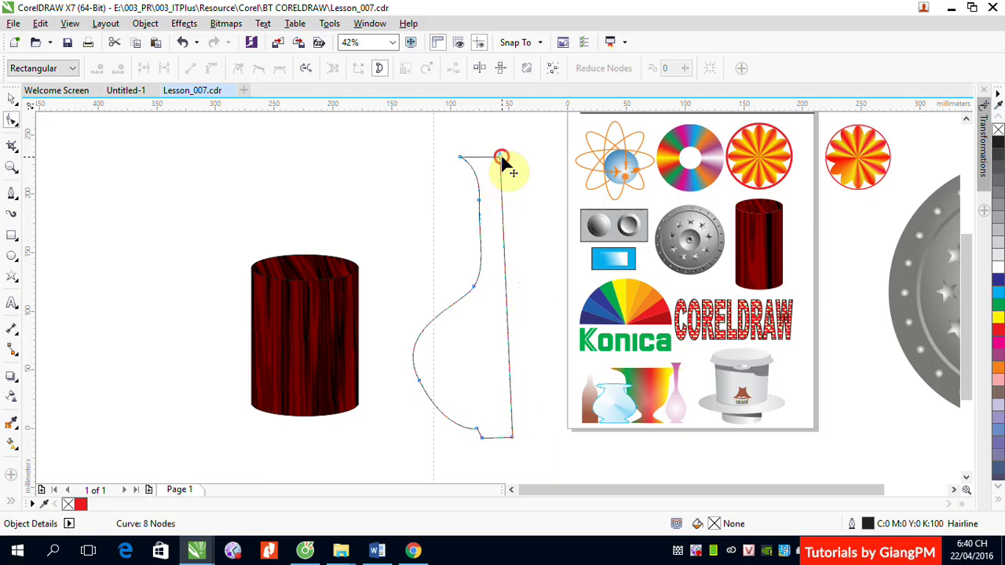
{"action": "left_click", "coordinate": [512, 438], "text": "shift"}
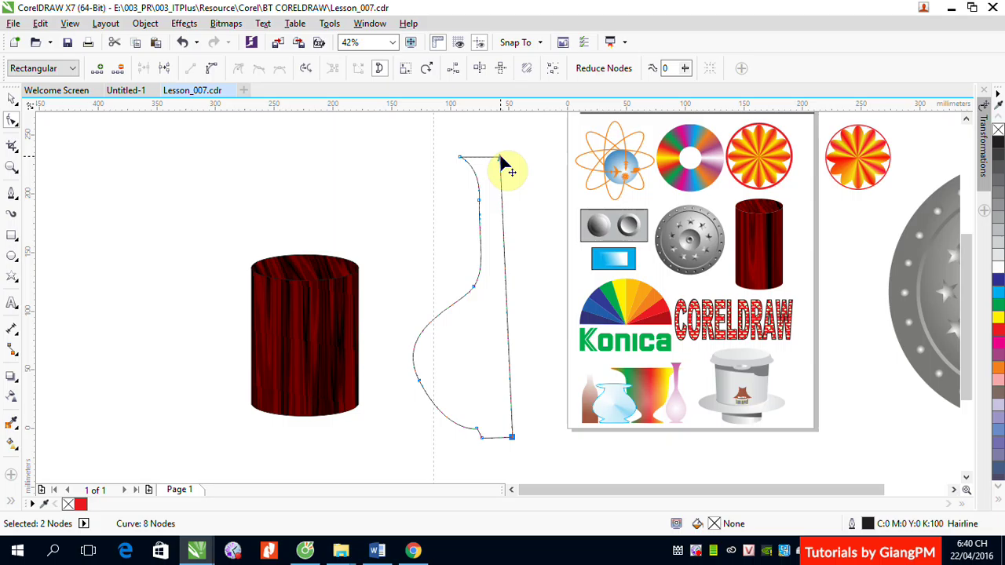
Try to align the two selected nodes of the half-vase's straight edge with only Align Horizontal enabled.
{"action": "left_click", "coordinate": [453, 72]}
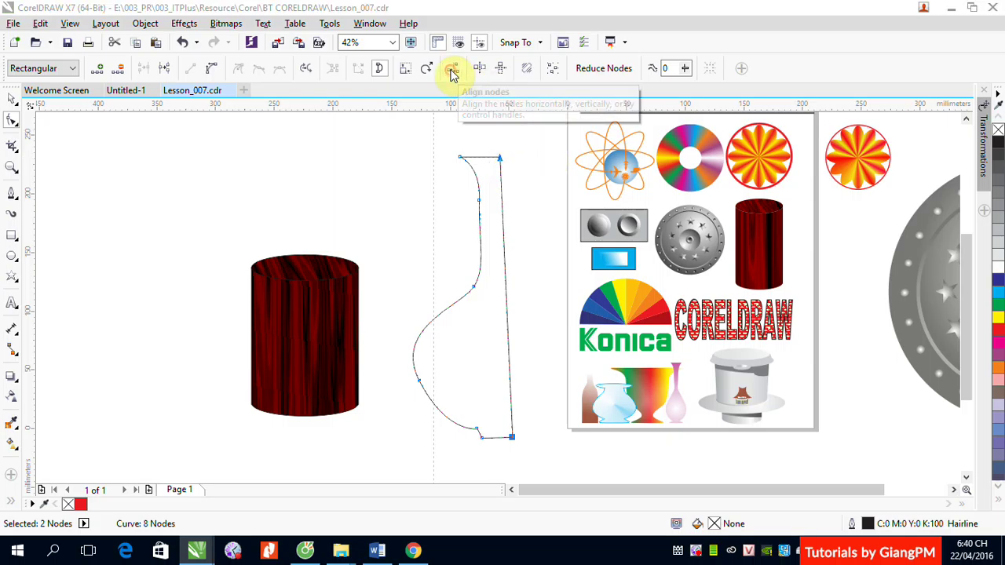
{"action": "left_click_drag", "start_coordinate": [511, 231], "coordinate": [189, 132]}
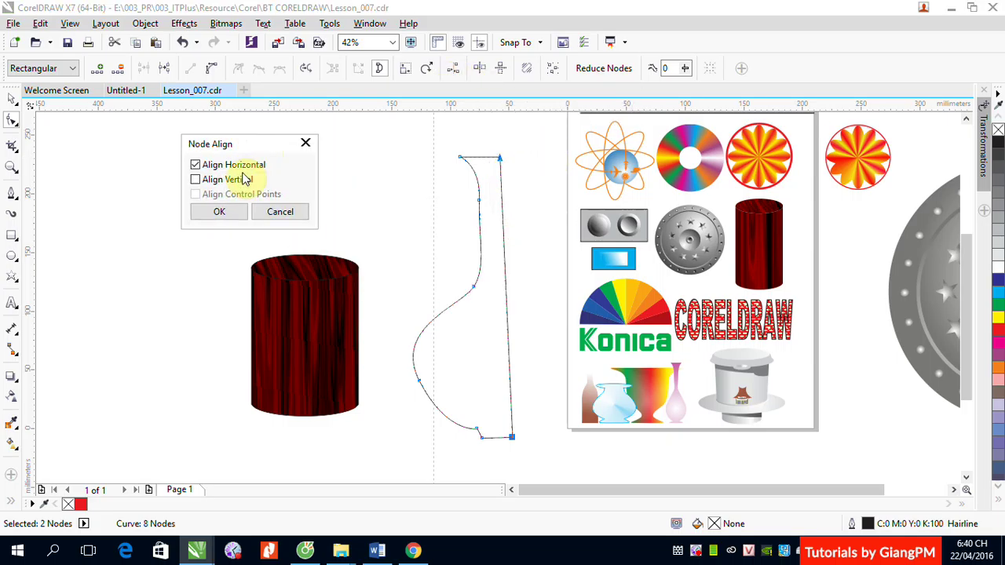
{"action": "left_click", "coordinate": [235, 165]}
{"action": "left_click", "coordinate": [238, 182]}
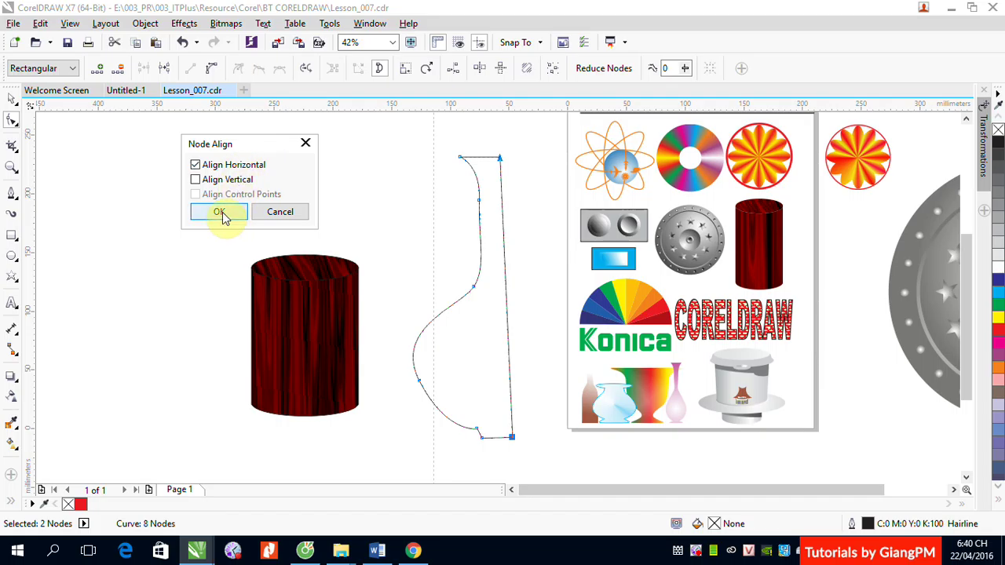
{"action": "left_click", "coordinate": [221, 212]}
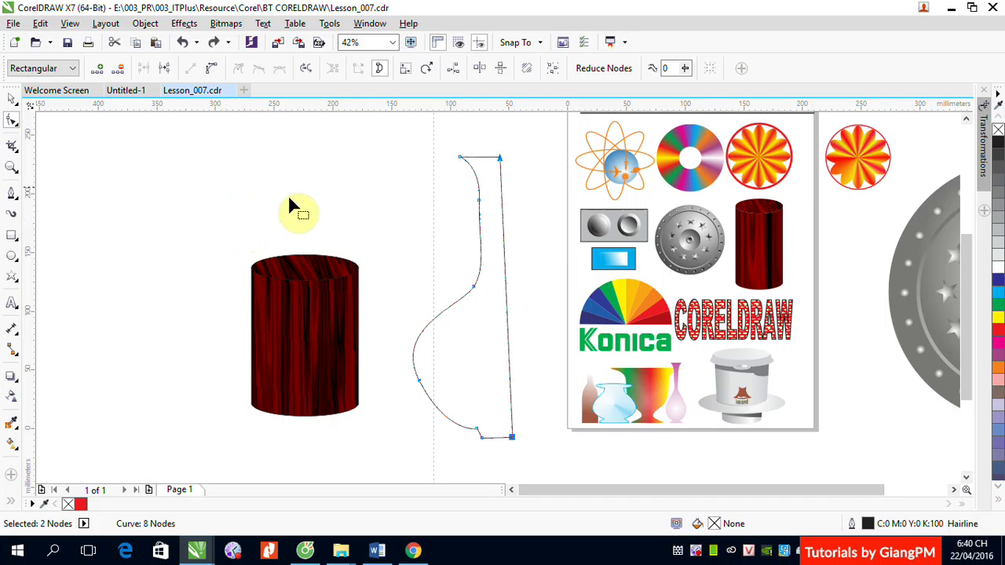
Align the upper and lower end nodes of the half-vase's straight edge with only Align Vertical enabled.
{"action": "left_click", "coordinate": [521, 192]}
{"action": "left_click", "coordinate": [500, 159]}
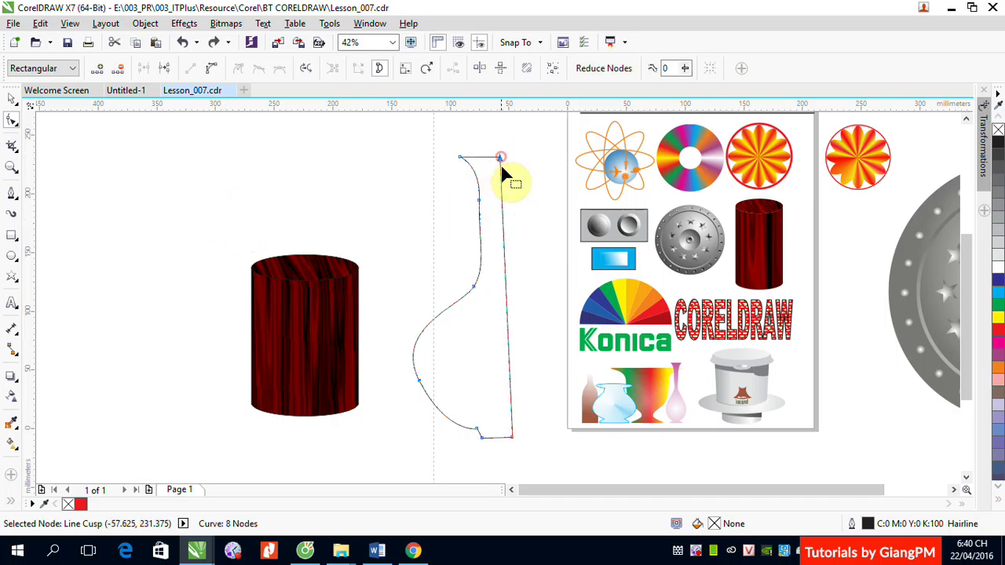
{"action": "left_click", "coordinate": [512, 436], "text": "ctrl+shift"}
{"action": "left_click", "coordinate": [540, 245]}
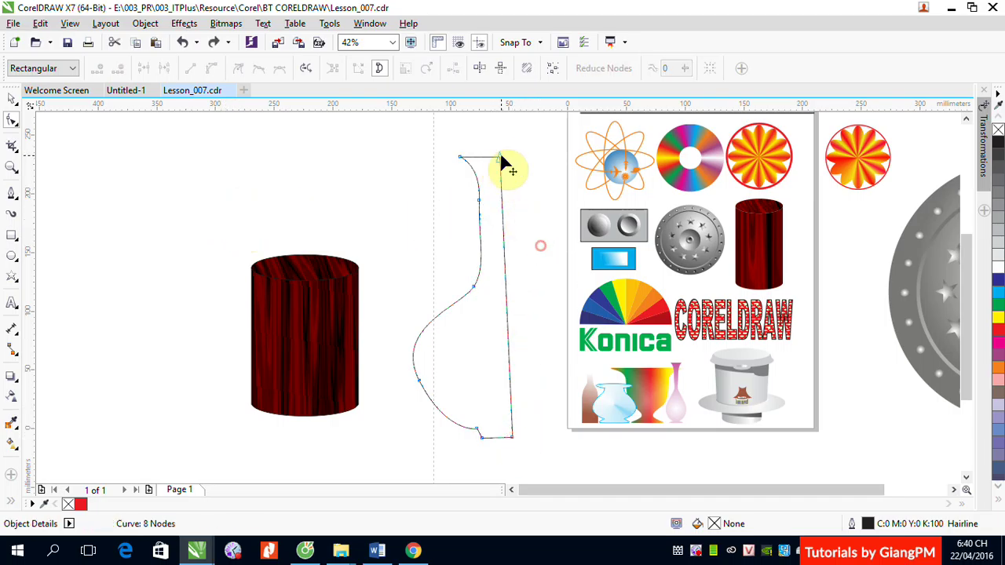
{"action": "left_click", "coordinate": [500, 158]}
{"action": "left_click", "coordinate": [512, 437], "text": "shift"}
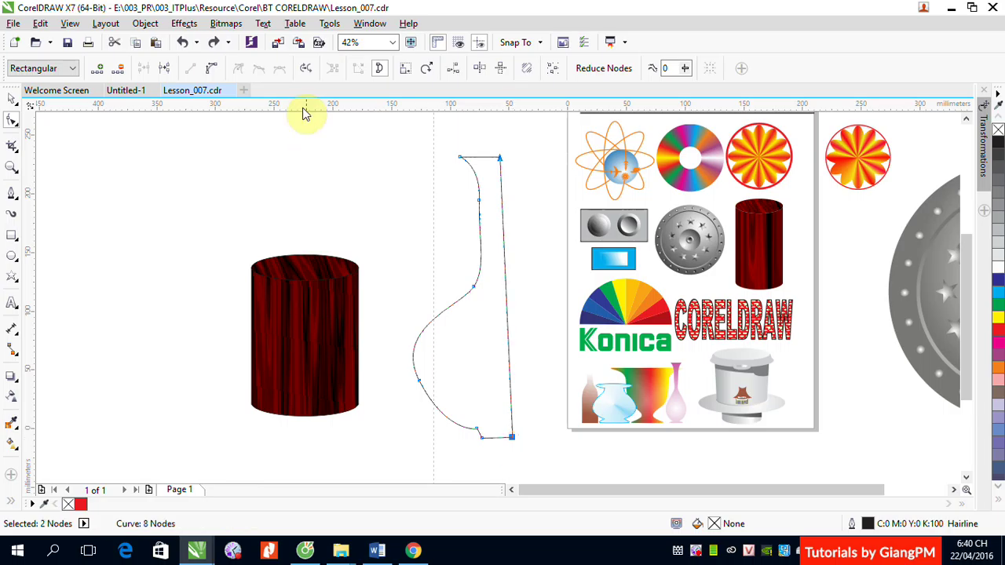
{"action": "left_click", "coordinate": [455, 71]}
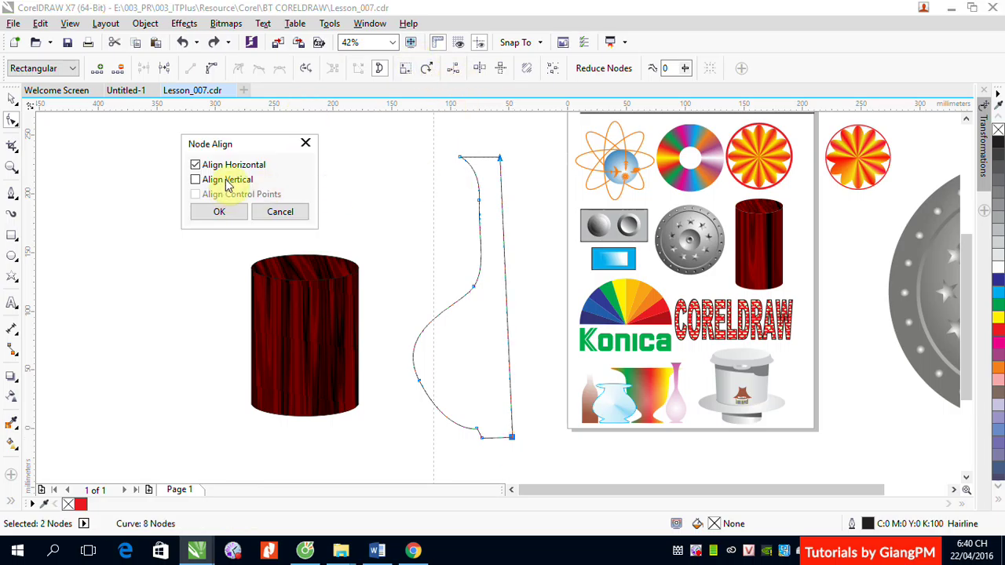
{"action": "left_click", "coordinate": [194, 179]}
{"action": "left_click", "coordinate": [195, 165]}
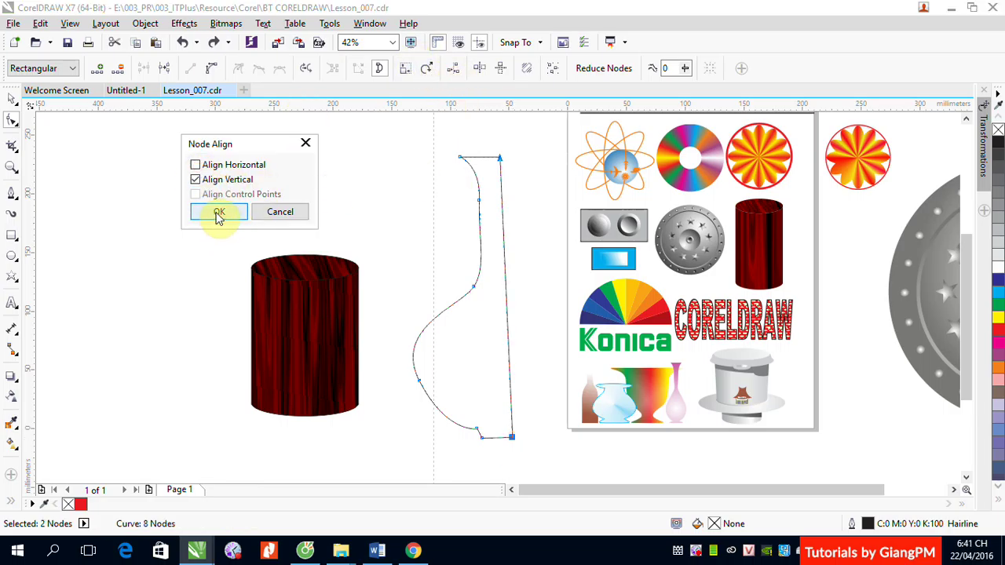
{"action": "left_click", "coordinate": [217, 212]}
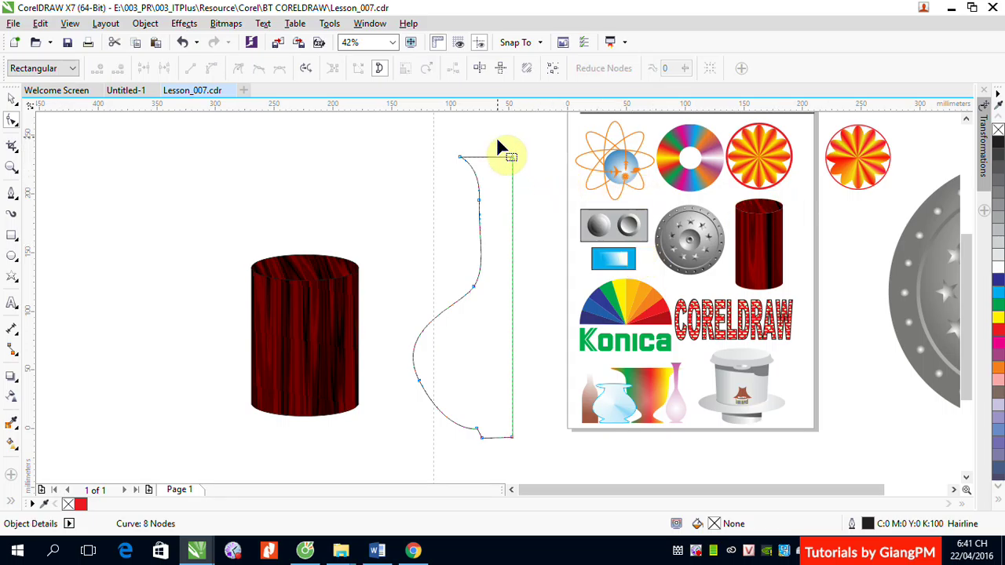
Move the straight edge inward so the half-vase is about 69 mm wide, and mirror a duplicate across that edge.
{"action": "left_click_drag", "start_coordinate": [503, 144], "coordinate": [493, 441]}
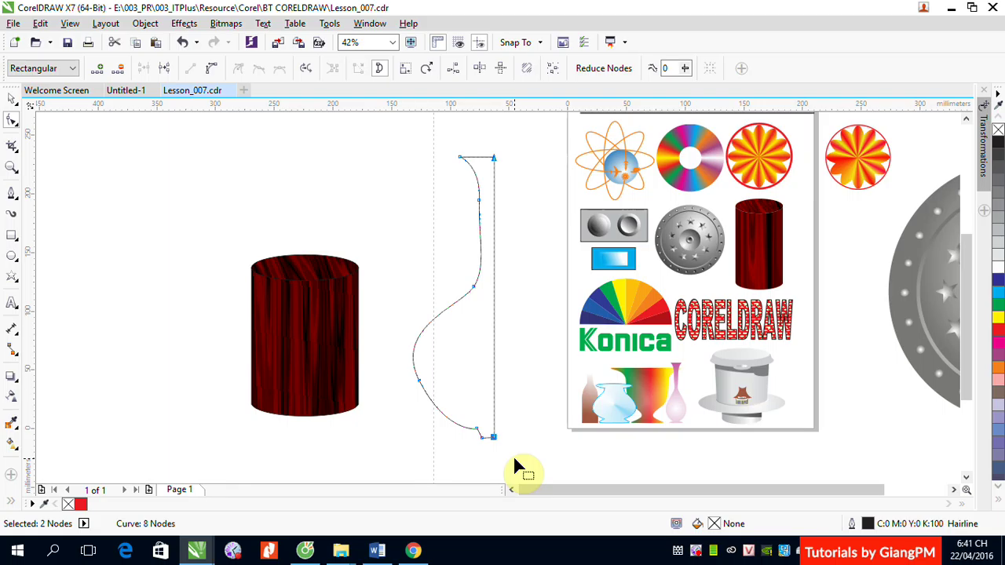
{"action": "left_click", "coordinate": [12, 99]}
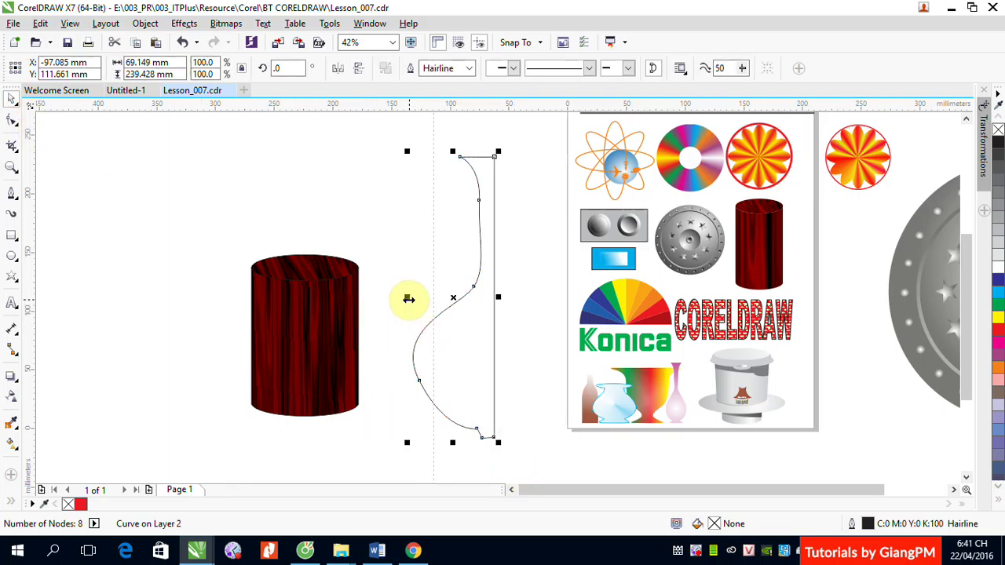
{"action": "left_click_drag", "start_coordinate": [408, 298], "coordinate": [511, 298]}
{"action": "right_click", "coordinate": [507, 296]}
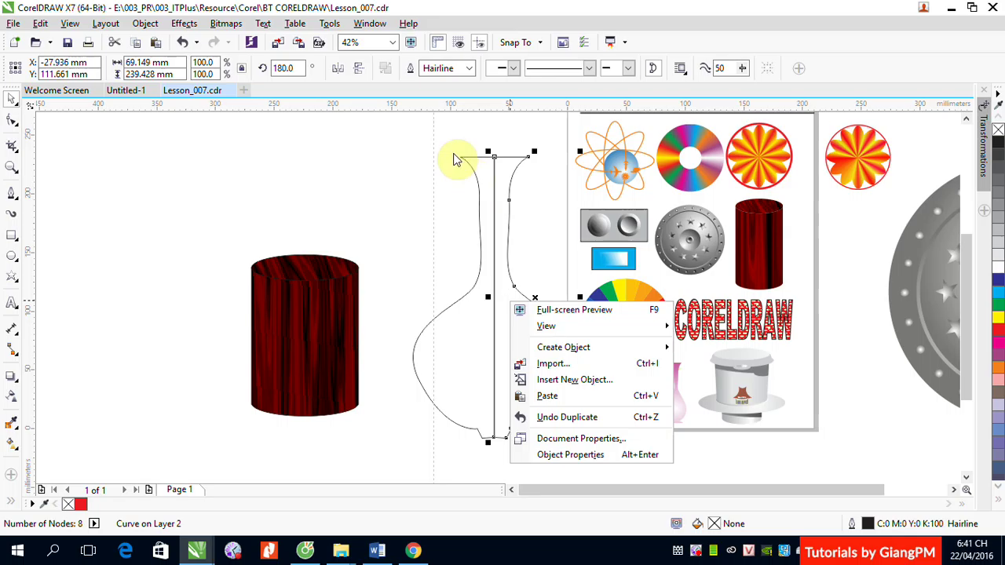
{"action": "left_click", "coordinate": [487, 236]}
Weld the two mirrored vase halves into a single closed outline.
{"action": "left_click_drag", "start_coordinate": [433, 131], "coordinate": [542, 457]}
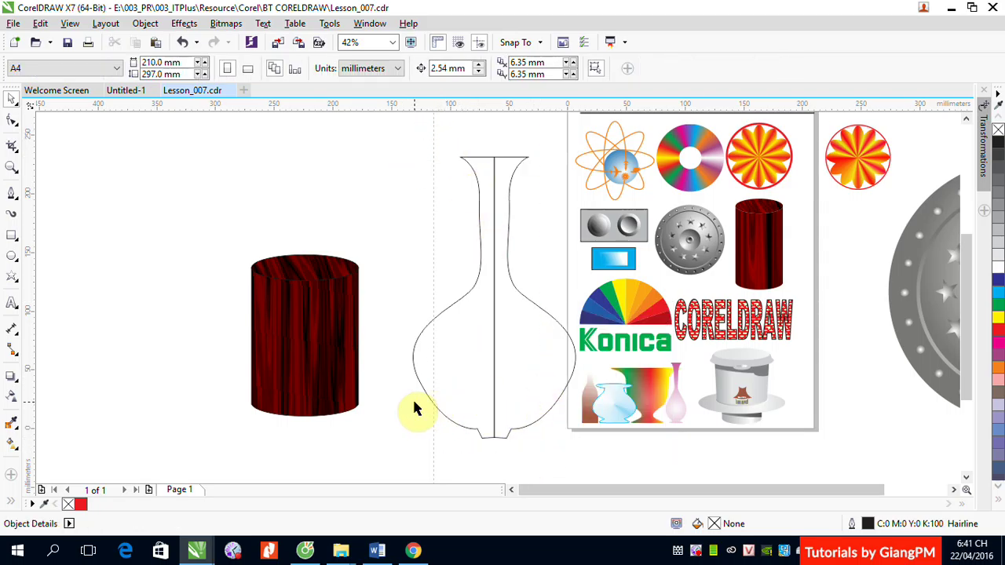
{"action": "left_click_drag", "start_coordinate": [463, 451], "coordinate": [532, 398]}
{"action": "left_click", "coordinate": [412, 67]}
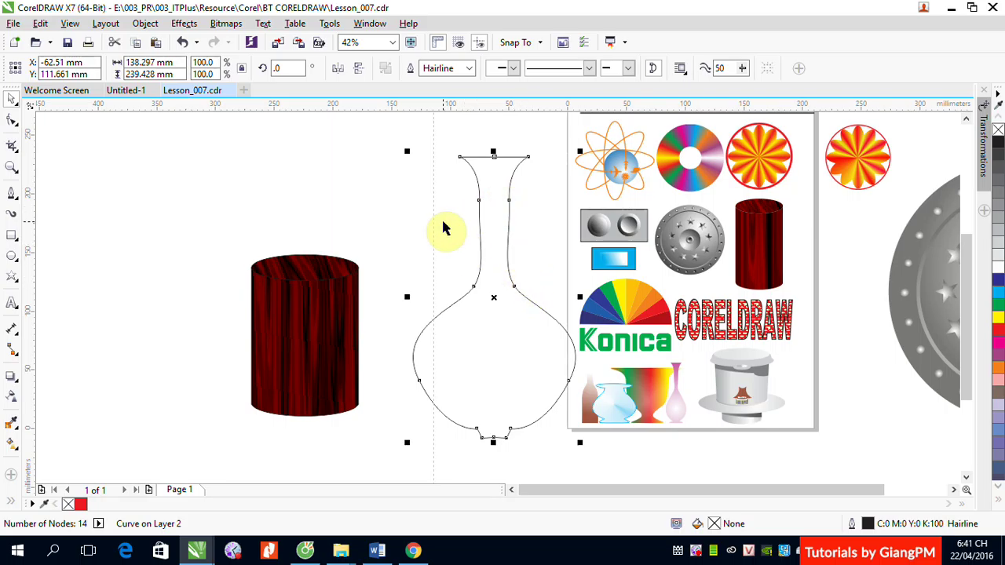
Delete the welded vase outline and lock the coffee-filter cup sample group on the page.
{"action": "key", "text": "Delete"}
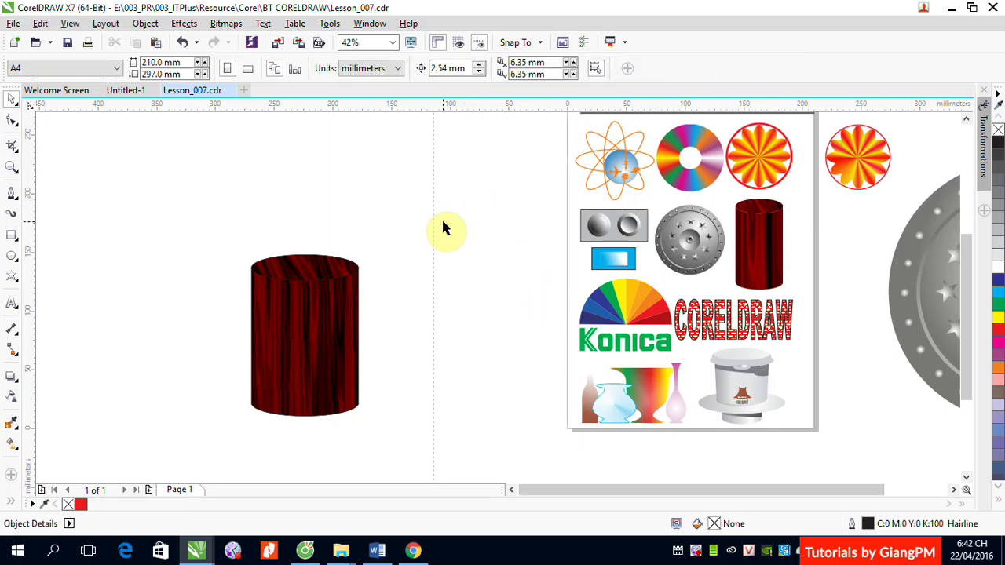
{"action": "left_click", "coordinate": [745, 383]}
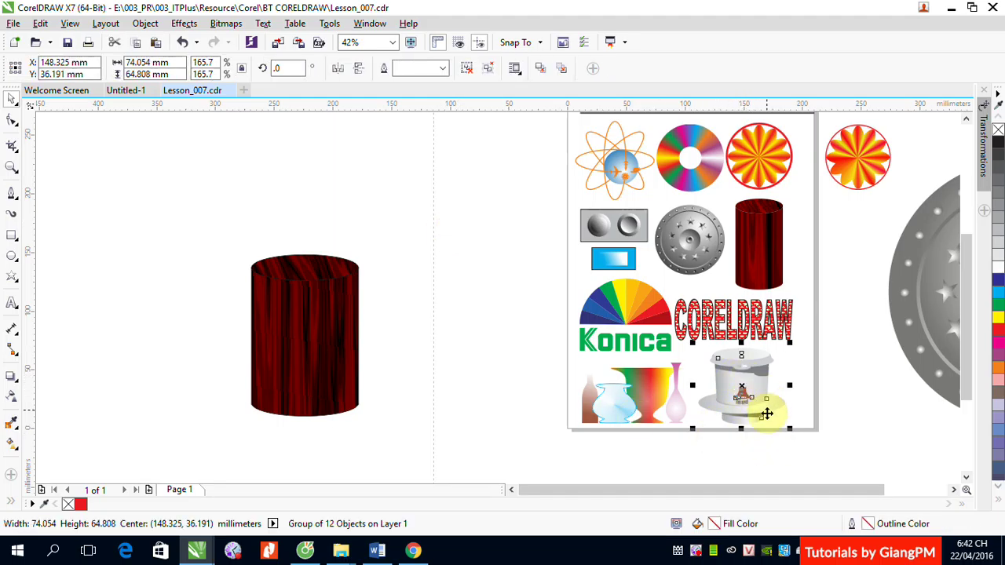
{"action": "key", "text": "shift+F2"}
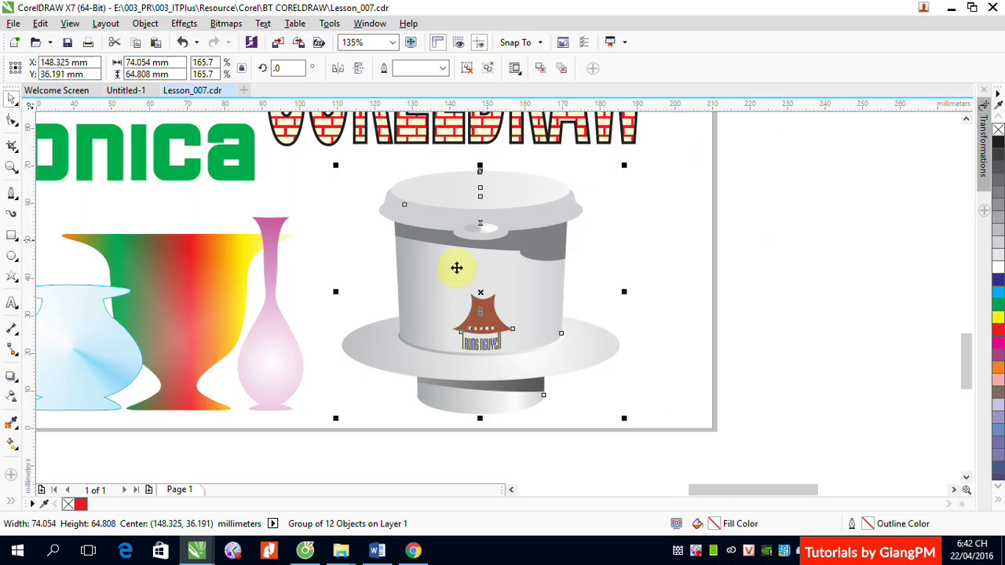
{"action": "right_click", "coordinate": [470, 297]}
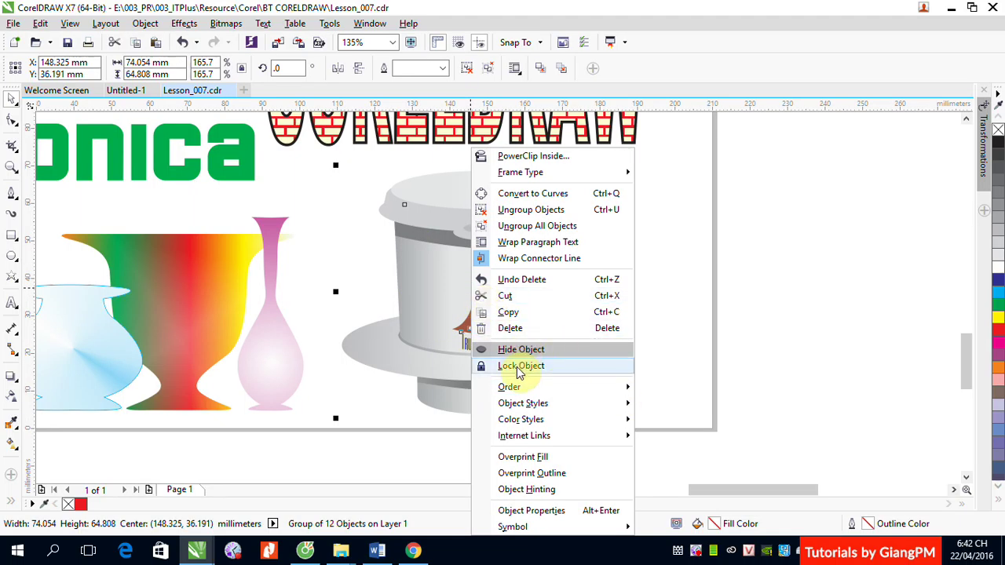
{"action": "left_click", "coordinate": [518, 365]}
{"action": "left_click", "coordinate": [834, 311]}
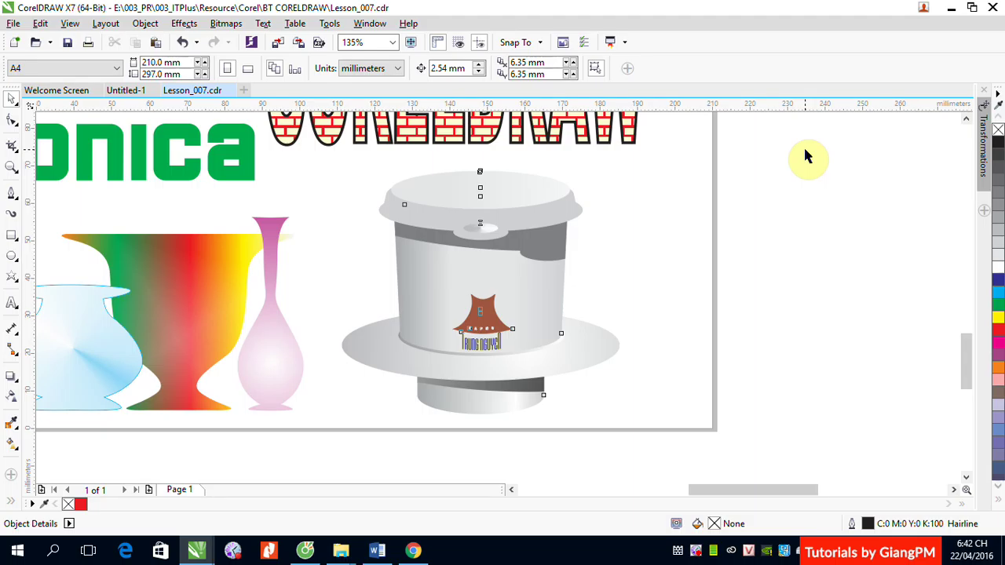
Trace the cup lid's top with an ellipse about 47 × 10 mm and its lower rim with one about 54 × 11 mm.
{"action": "left_click", "coordinate": [12, 256]}
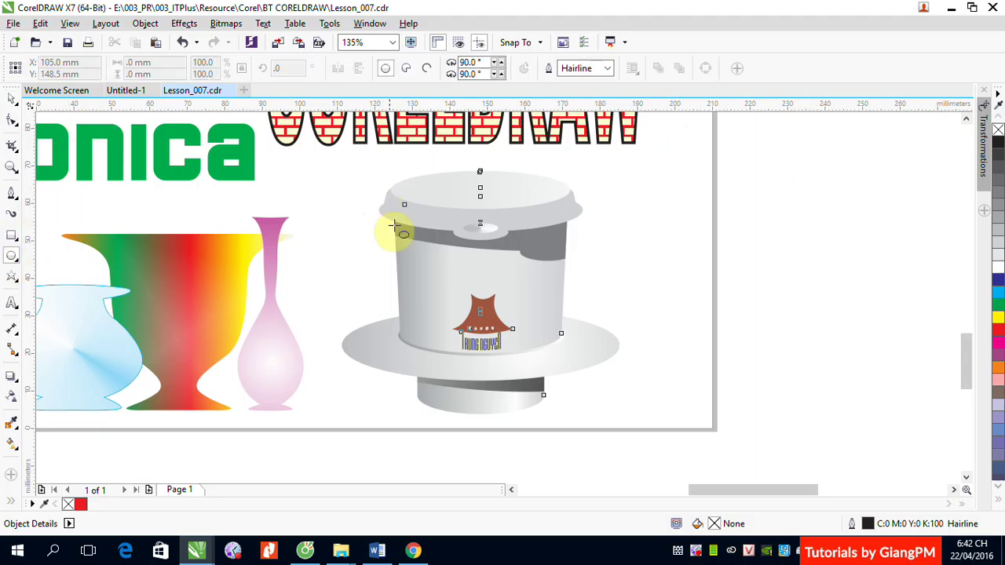
{"action": "key", "text": "z"}
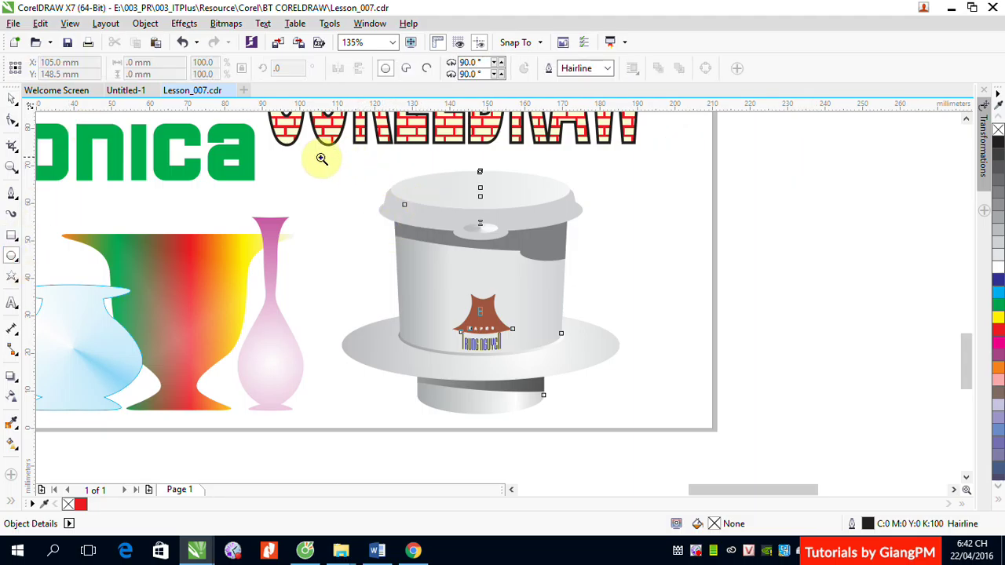
{"action": "left_click_drag", "start_coordinate": [321, 157], "coordinate": [742, 300]}
{"action": "left_click_drag", "start_coordinate": [193, 180], "coordinate": [679, 303]}
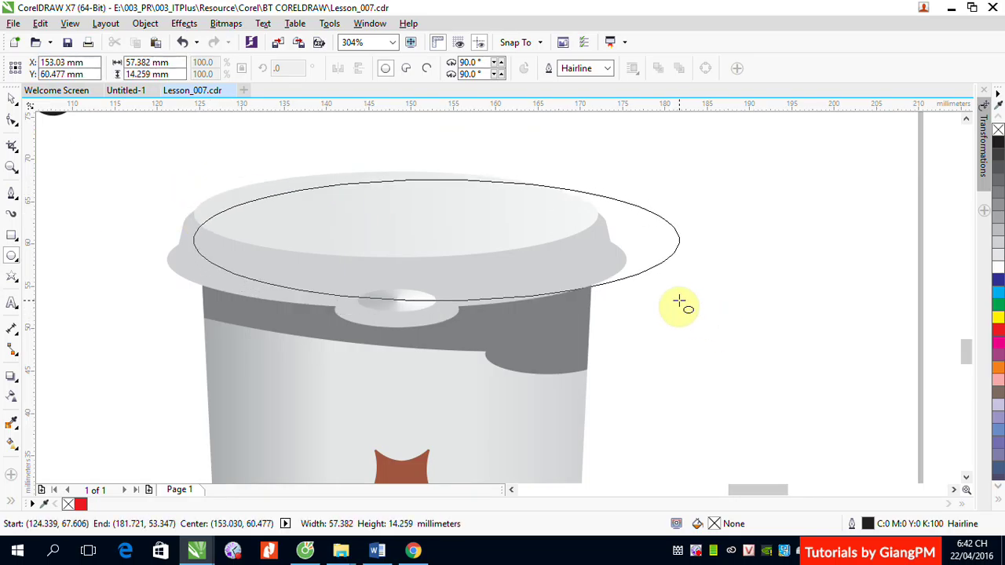
{"action": "mouse_move", "coordinate": [679, 303]}
{"action": "left_mouse_down"}
{"action": "mouse_move", "coordinate": [668, 298]}
{"action": "mouse_move", "coordinate": [677, 282]}
{"action": "mouse_move", "coordinate": [599, 291]}
{"action": "mouse_move", "coordinate": [592, 263]}
{"action": "mouse_move", "coordinate": [578, 260]}
{"action": "mouse_move", "coordinate": [598, 262]}
{"action": "left_mouse_up"}
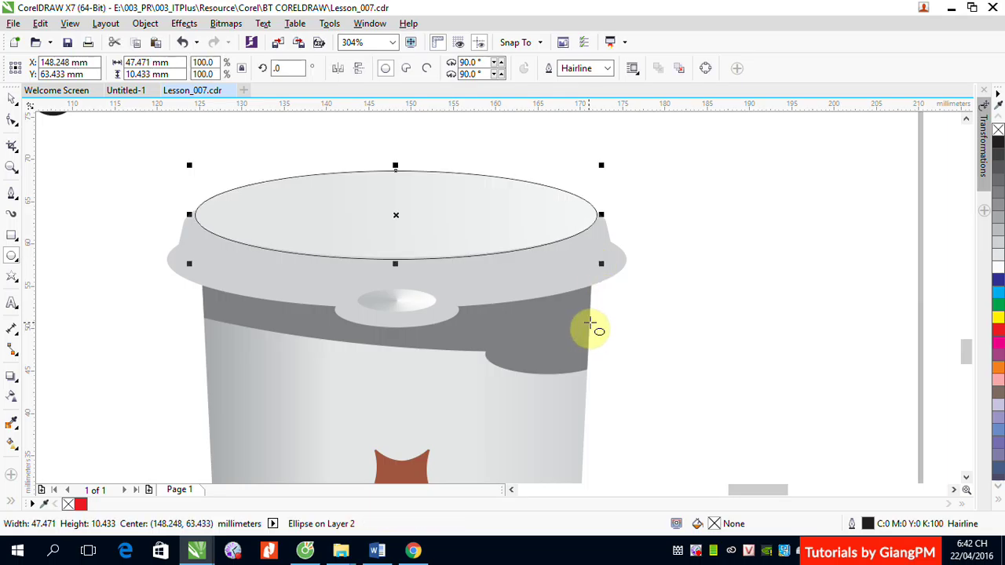
{"action": "left_click_drag", "start_coordinate": [173, 226], "coordinate": [626, 309]}
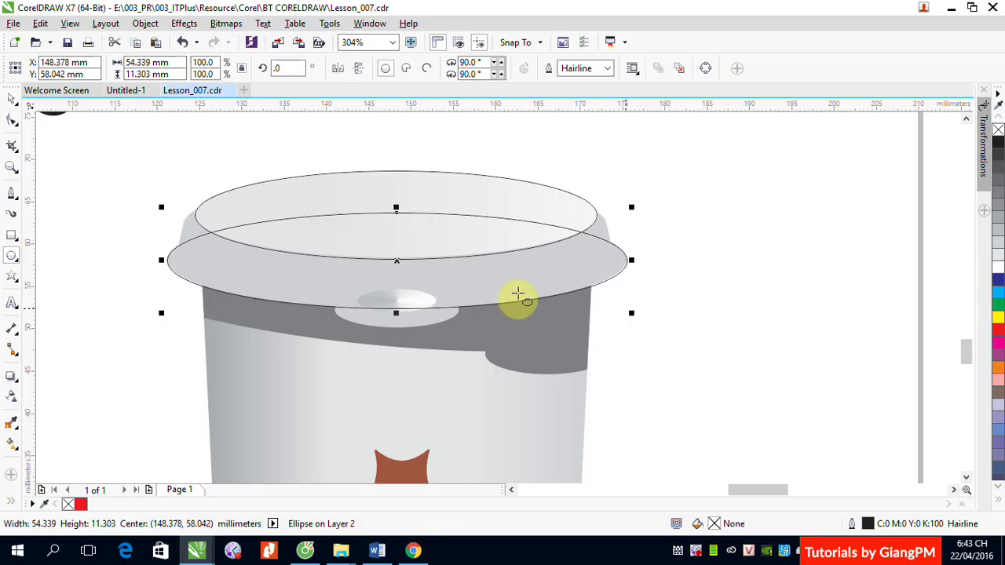
Trace the lid's raised side with the Pen tool as a closed seven-node curve about 51 × 9 mm, with rounded upper corners.
{"action": "left_click", "coordinate": [12, 194]}
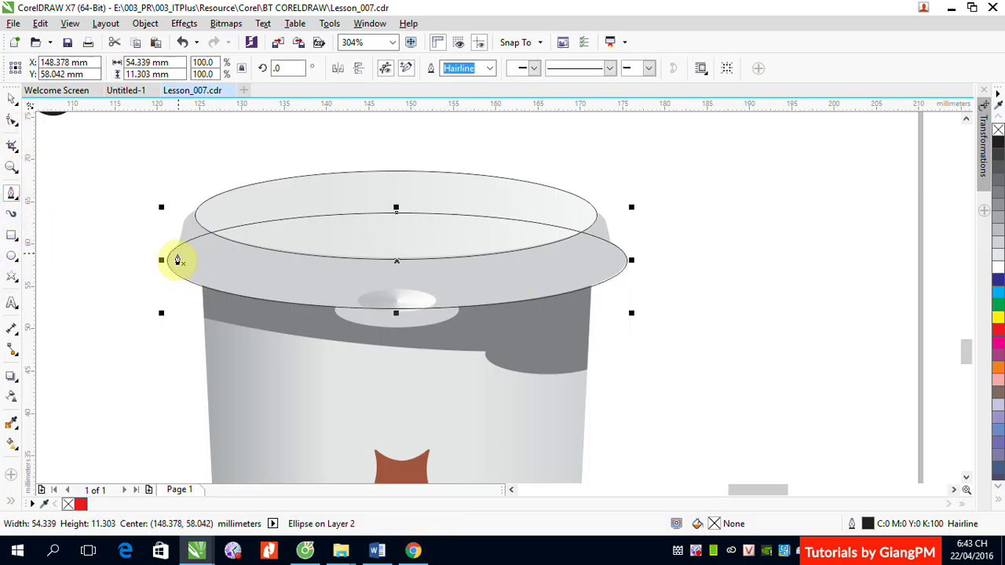
{"action": "left_click", "coordinate": [178, 257]}
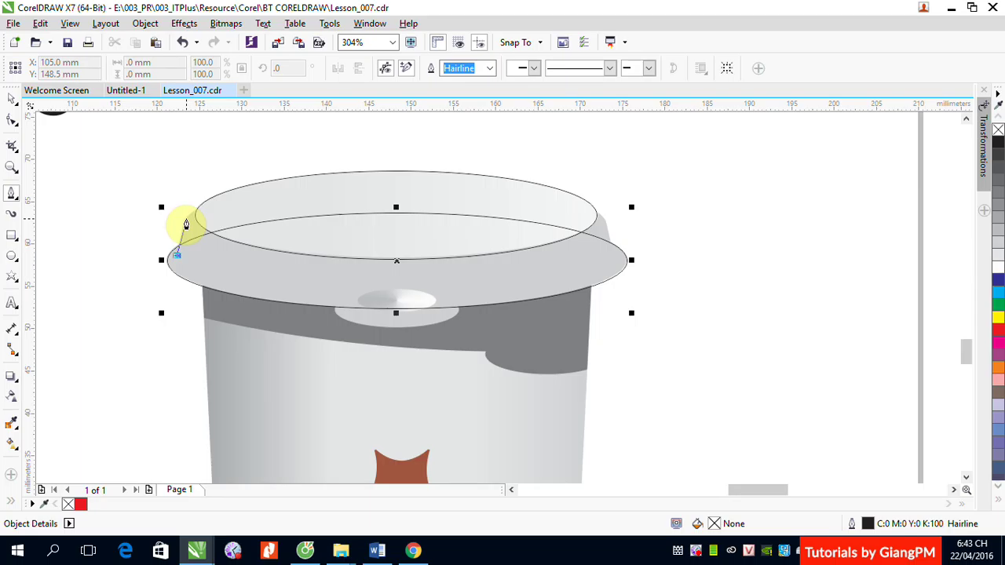
{"action": "left_click", "coordinate": [186, 222]}
{"action": "left_click_drag", "start_coordinate": [215, 204], "coordinate": [239, 205]}
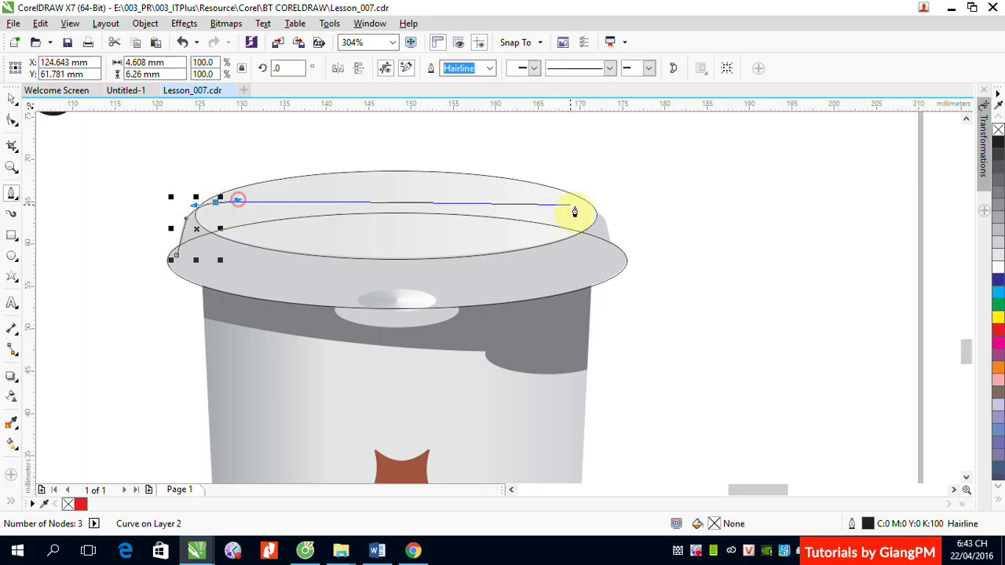
{"action": "left_click", "coordinate": [580, 210]}
{"action": "left_click_drag", "start_coordinate": [607, 222], "coordinate": [606, 249]}
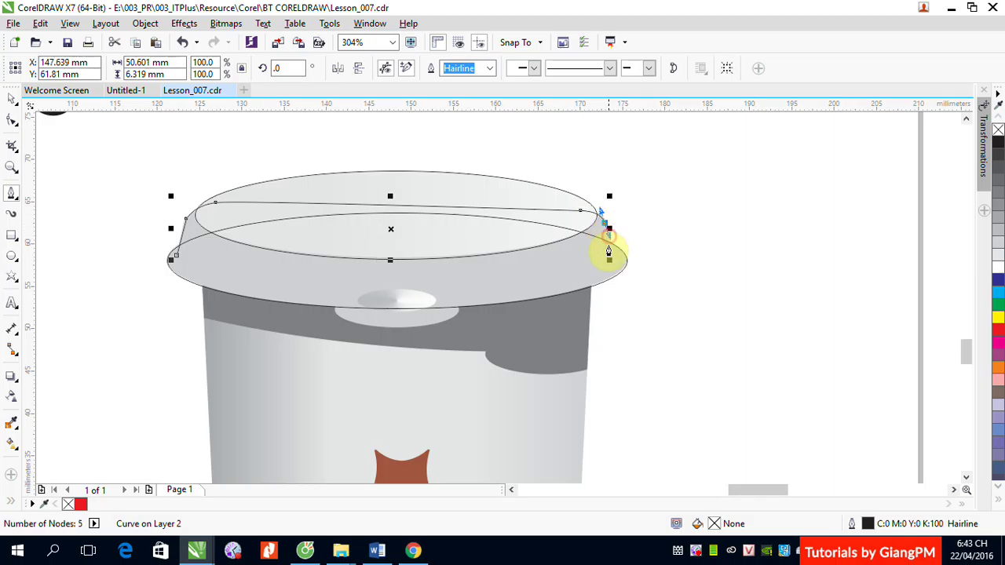
{"action": "left_click", "coordinate": [610, 259]}
{"action": "left_click", "coordinate": [428, 279]}
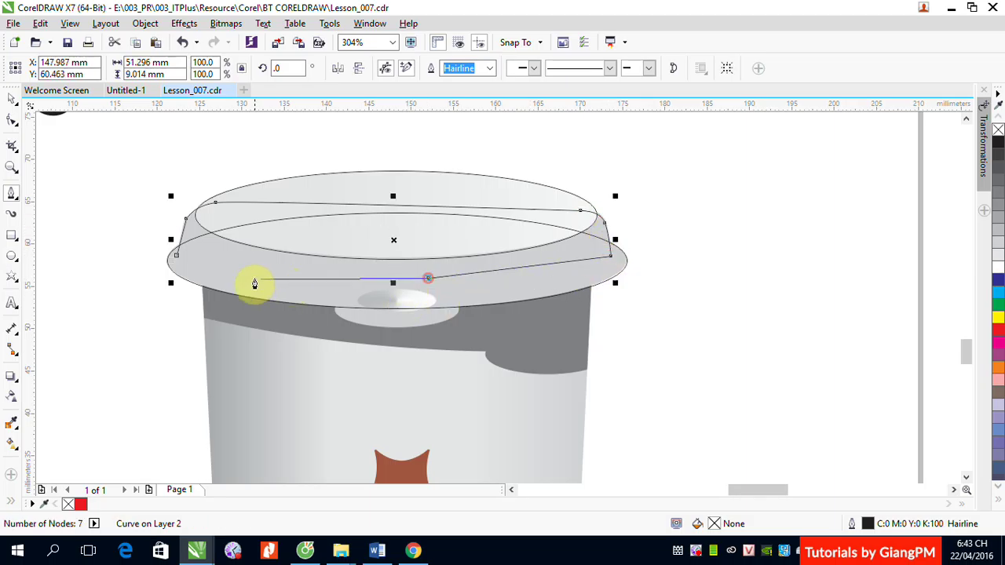
{"action": "left_click", "coordinate": [171, 264]}
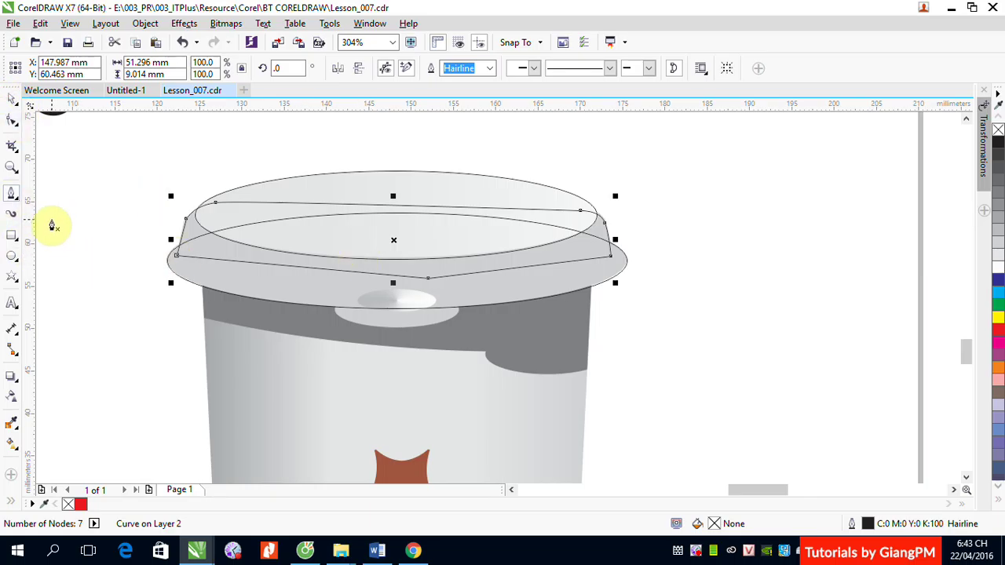
Trace the lid's front tab with an ellipse about 15 × 4 mm and a smaller inner ellipse about 10 × 3 mm.
{"action": "left_click", "coordinate": [12, 256]}
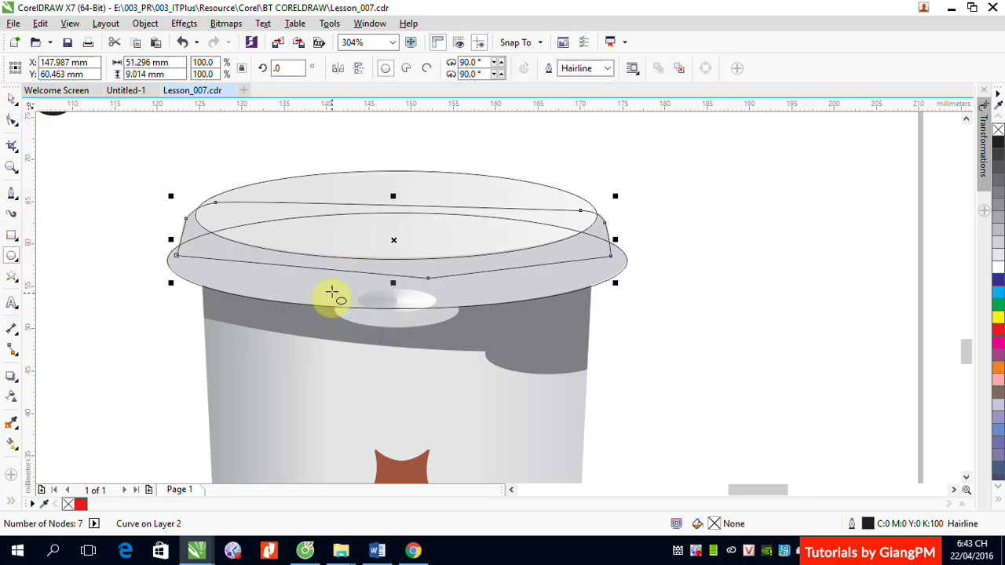
{"action": "left_click_drag", "start_coordinate": [332, 292], "coordinate": [460, 330]}
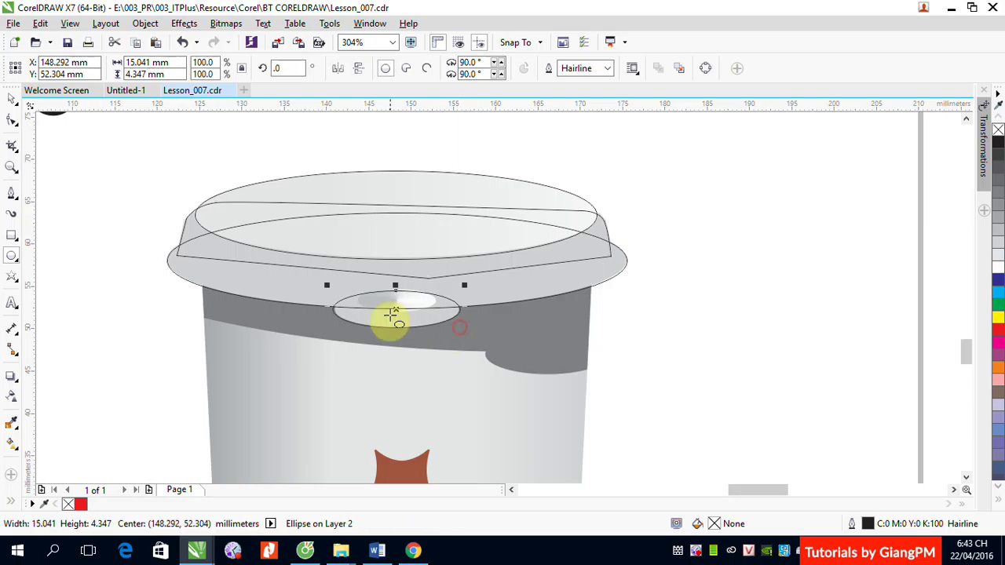
{"action": "left_click_drag", "start_coordinate": [365, 285], "coordinate": [436, 310]}
{"action": "left_click", "coordinate": [11, 97]}
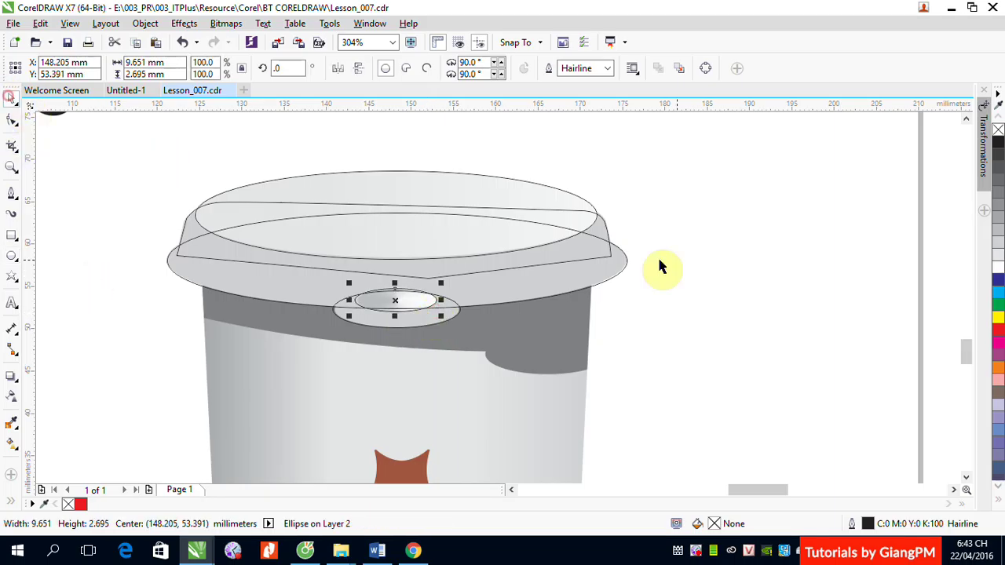
{"action": "left_click", "coordinate": [720, 255]}
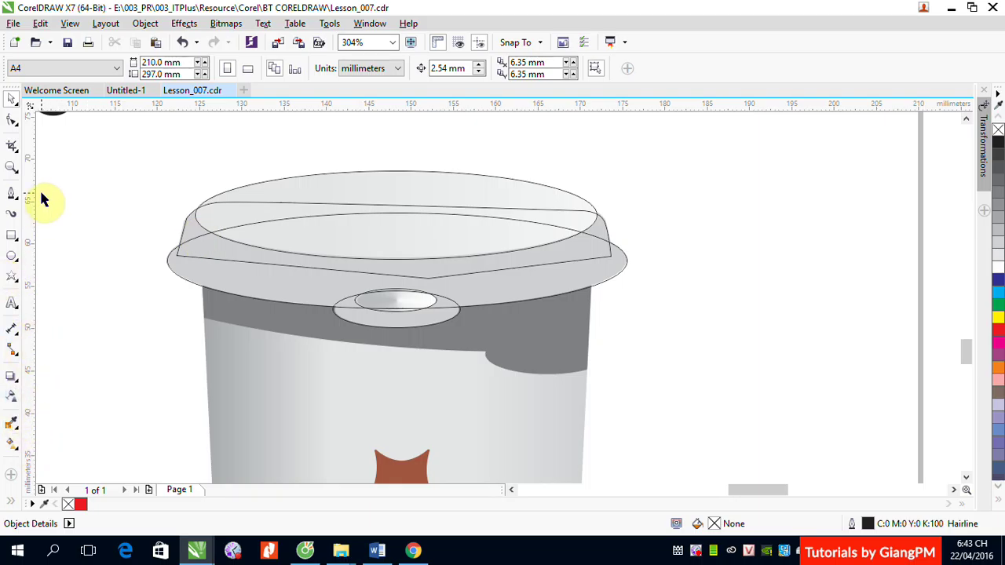
Sample the light grey (C0 M0 Y0 K10) of the sample lid's top and fill the traced top ellipse with it.
{"action": "left_click", "coordinate": [12, 424]}
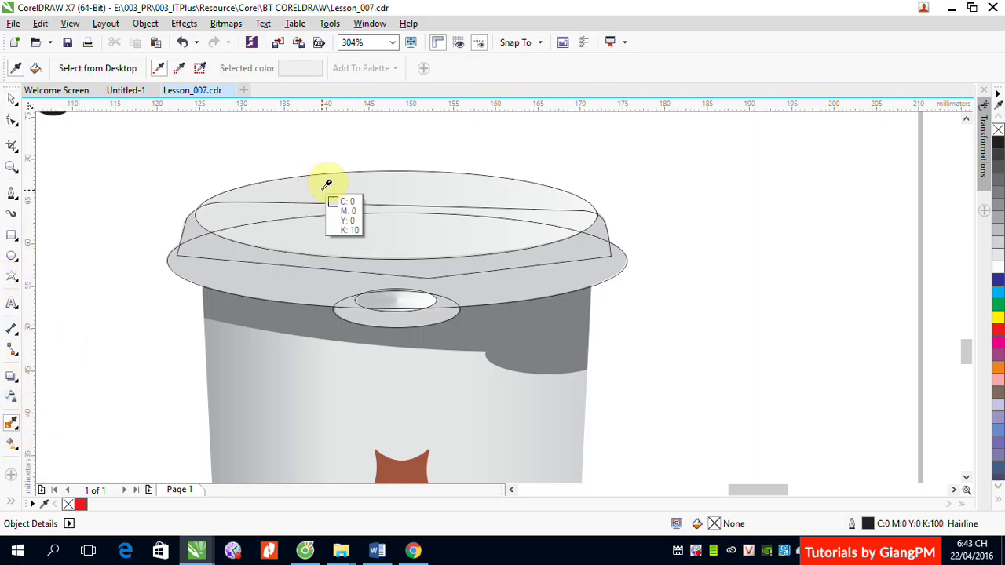
{"action": "left_click", "coordinate": [324, 186]}
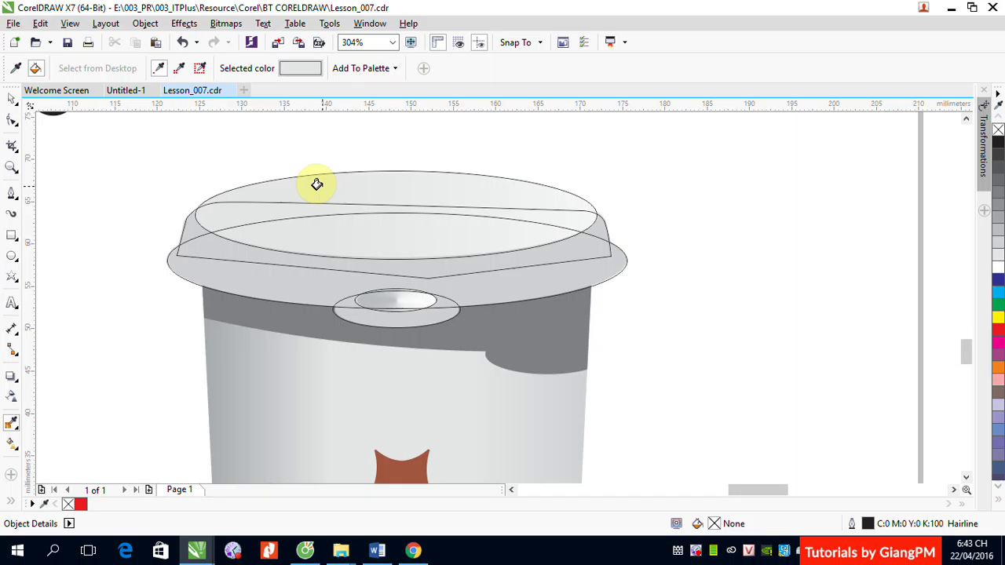
{"action": "left_click", "coordinate": [386, 187]}
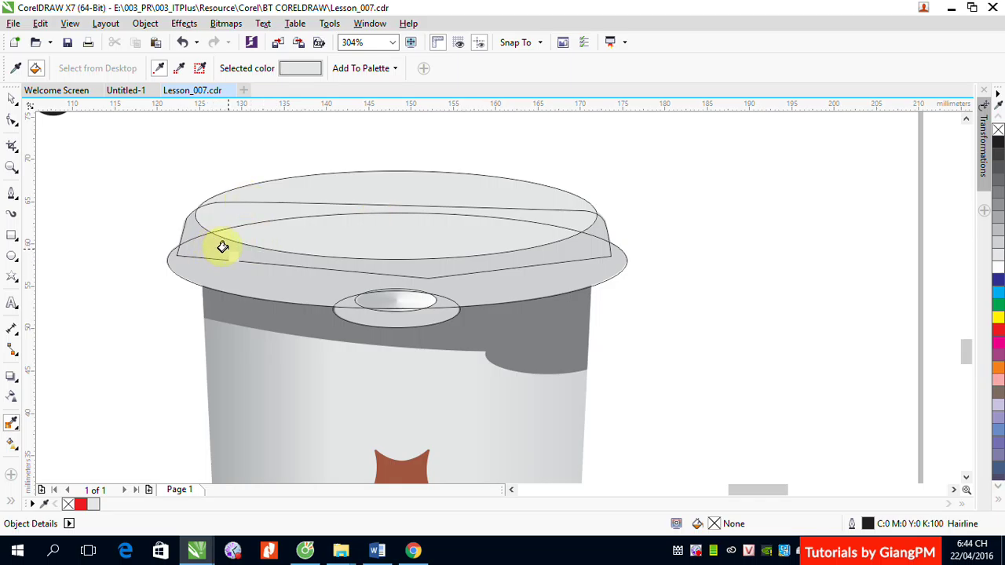
Sample the sample lid's C0 M0 Y0 K20 grey and fill the traced raised side, lower rim and outer tab ellipse with it.
{"action": "key", "text": "shift"}
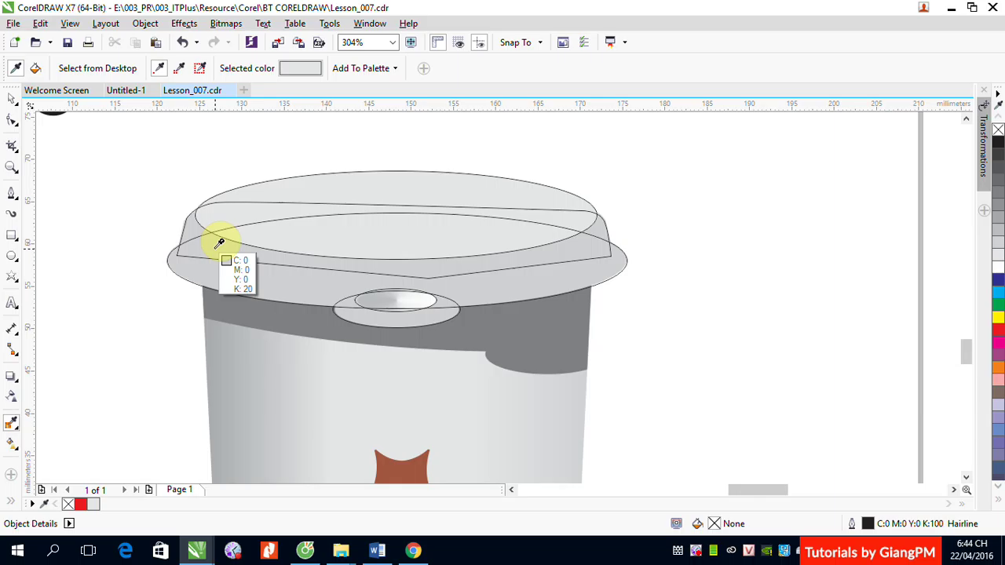
{"action": "left_click", "coordinate": [219, 243]}
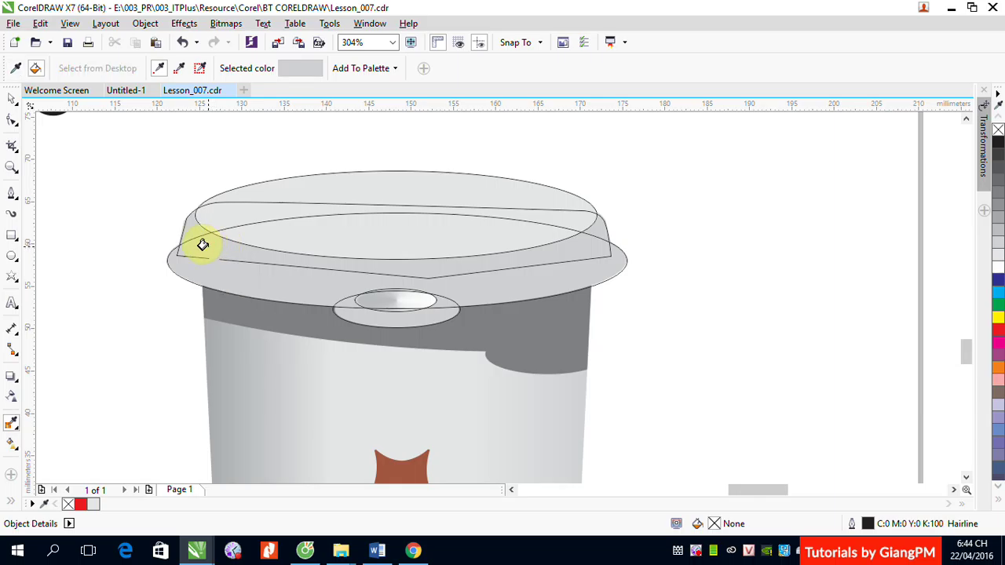
{"action": "left_click", "coordinate": [203, 245]}
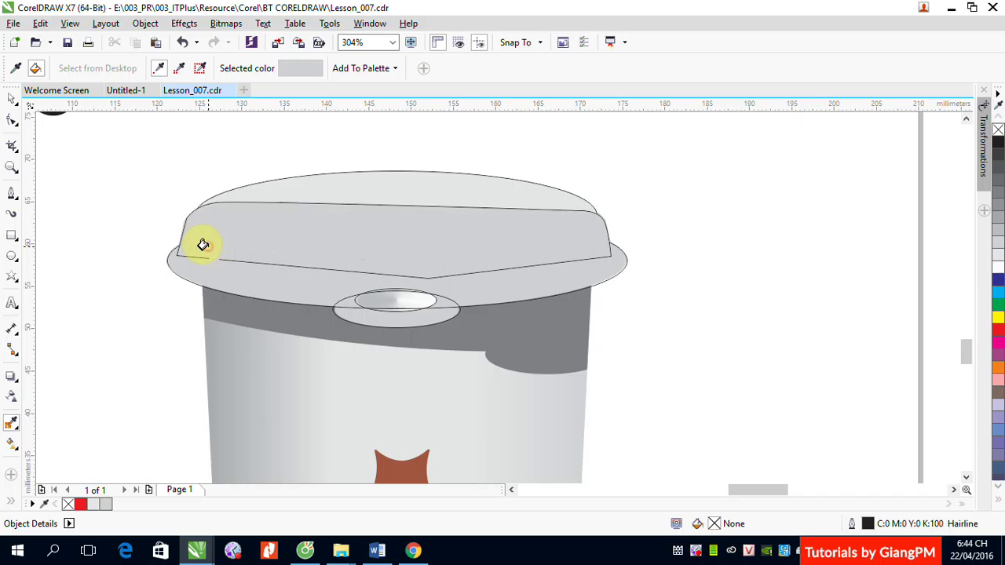
{"action": "left_click", "coordinate": [257, 279]}
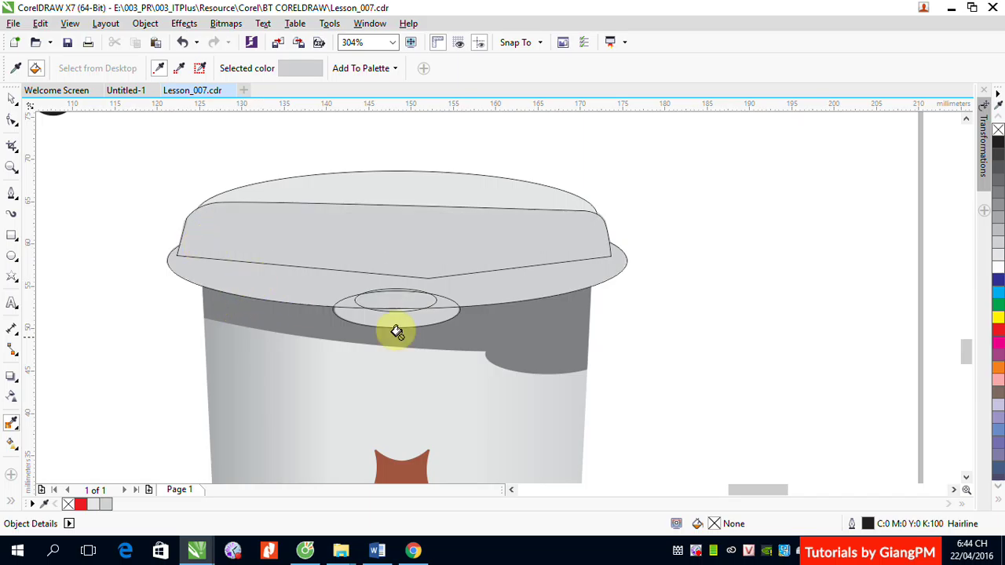
{"action": "left_click", "coordinate": [372, 318]}
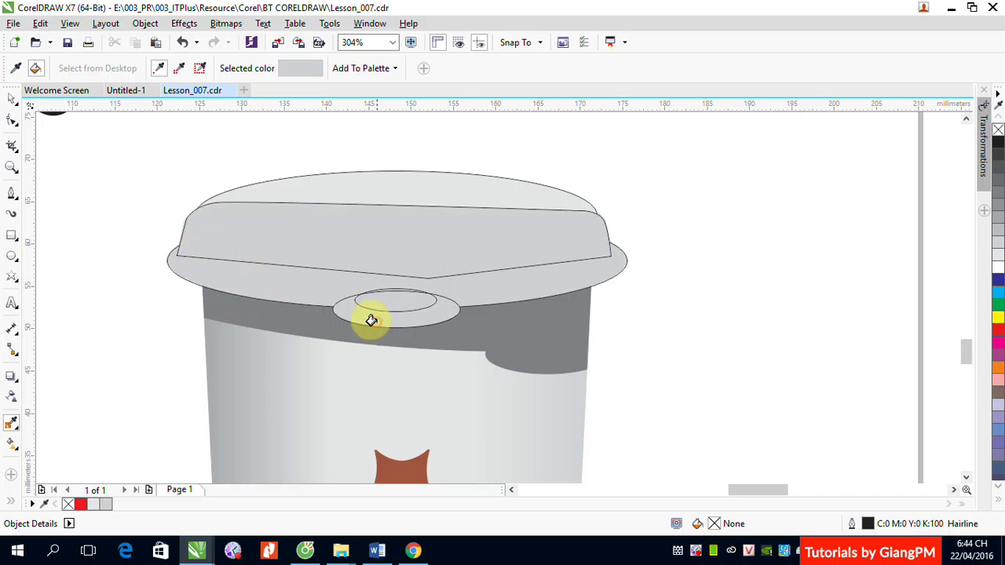
Weld the outer tab ellipse, the lower rim ellipse and the raised side into one lid shape.
{"action": "left_click", "coordinate": [14, 100]}
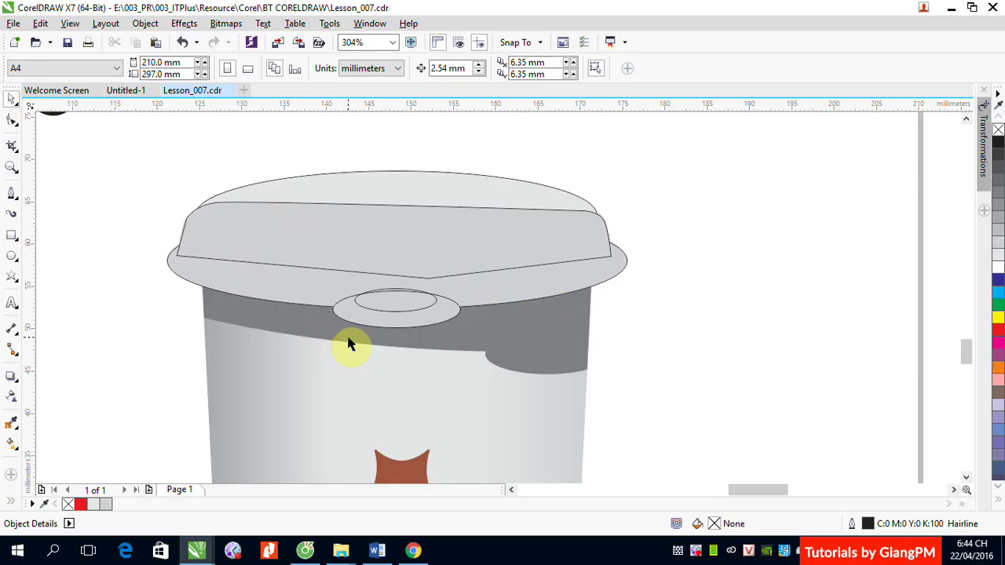
{"action": "left_click", "coordinate": [369, 320]}
{"action": "left_click", "coordinate": [264, 288], "text": "shift"}
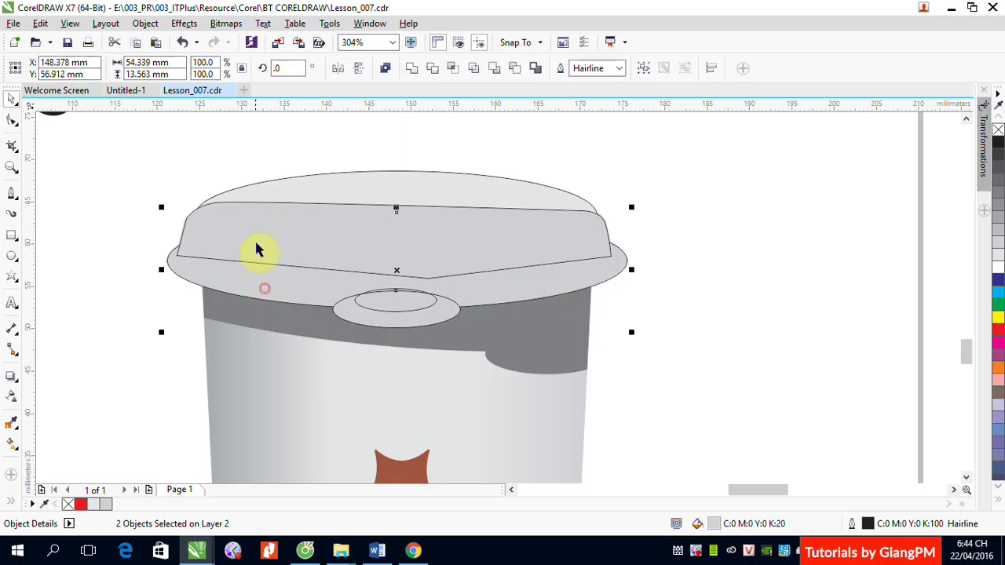
{"action": "left_click", "coordinate": [253, 239], "text": "shift"}
{"action": "left_click", "coordinate": [412, 68]}
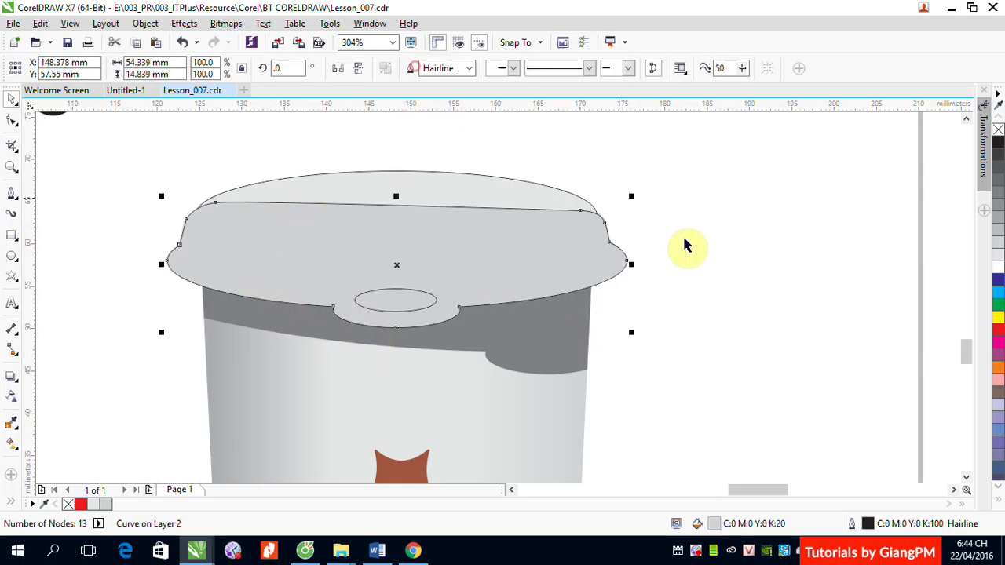
{"action": "left_click", "coordinate": [751, 258]}
Bring the lid's light grey top ellipse to the front of the welded lid shape.
{"action": "left_click", "coordinate": [465, 195]}
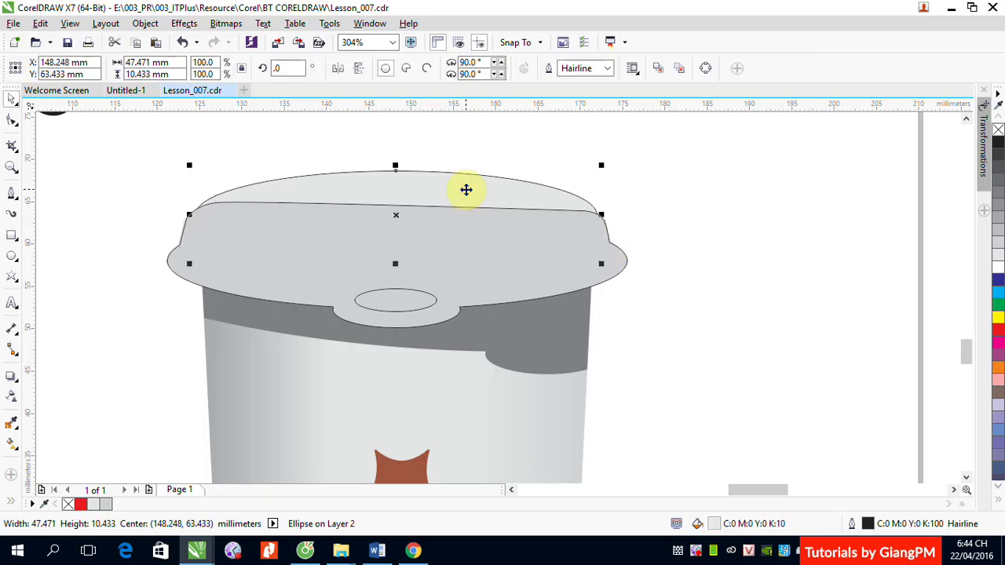
{"action": "key", "text": "shift+Page_Up"}
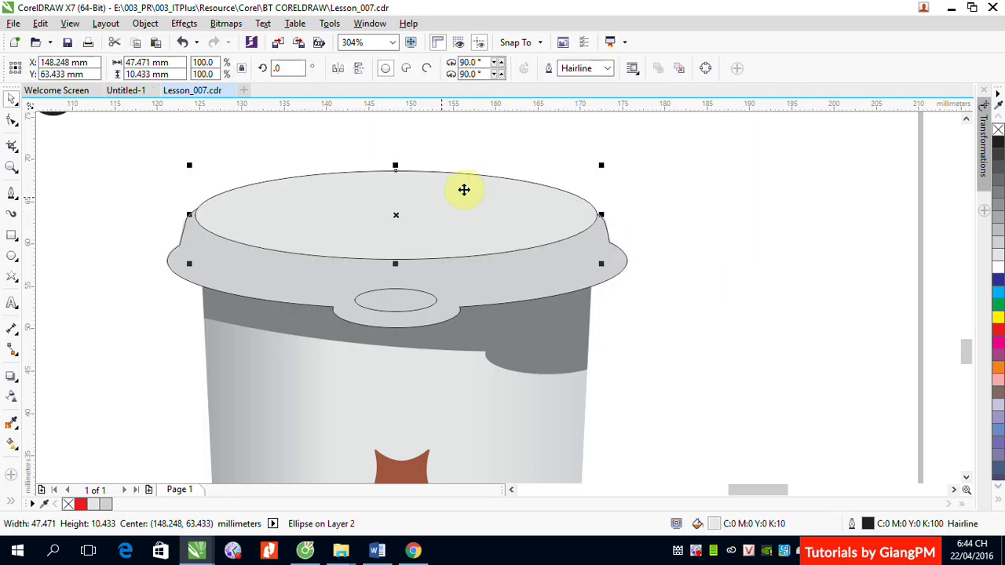
{"action": "left_click", "coordinate": [743, 272]}
Fill the tab's small inner ellipse with a conical fountain fill running from grey #A6A1A1 to white.
{"action": "left_click", "coordinate": [412, 306]}
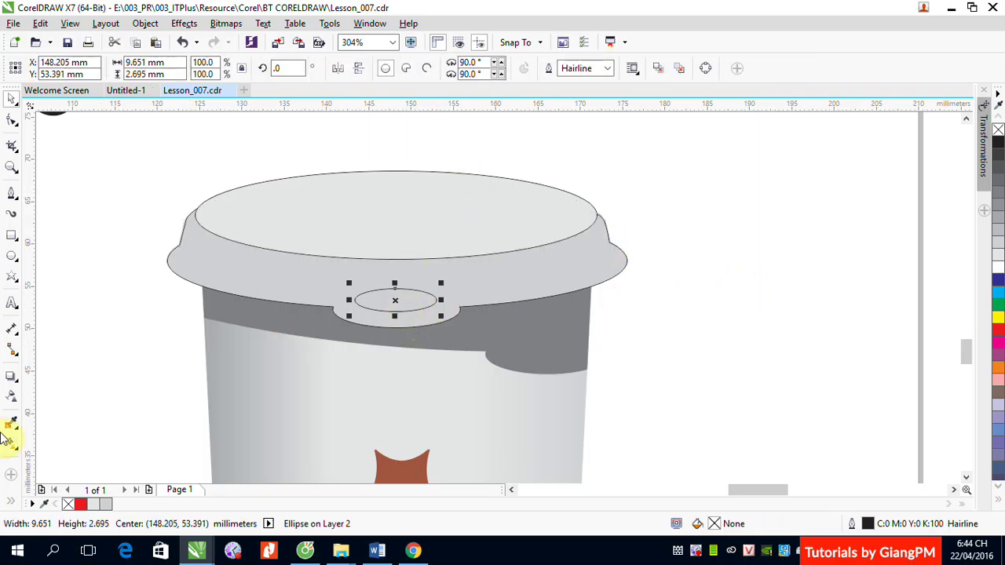
{"action": "left_click", "coordinate": [11, 443]}
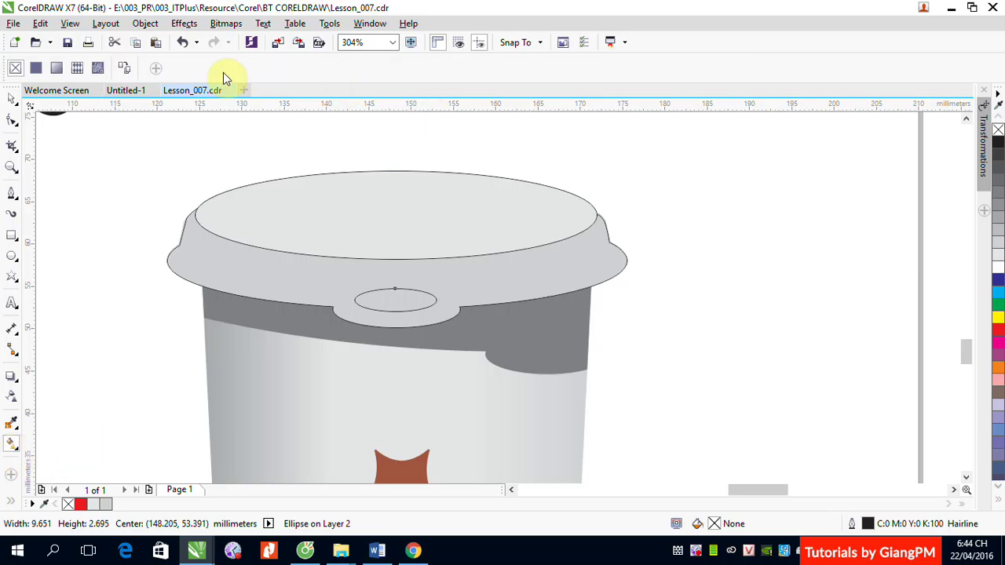
{"action": "left_click", "coordinate": [60, 69]}
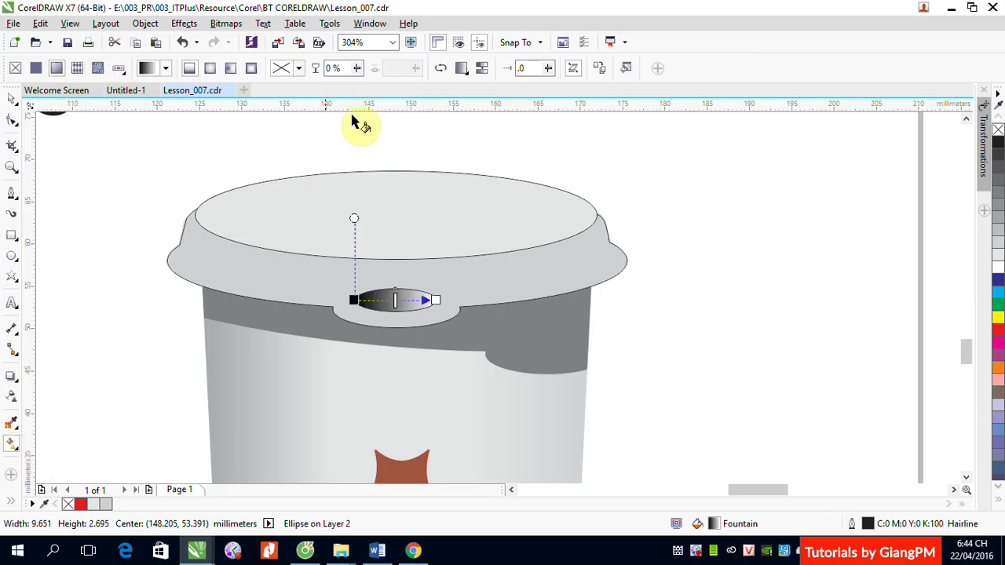
{"action": "left_click", "coordinate": [625, 69]}
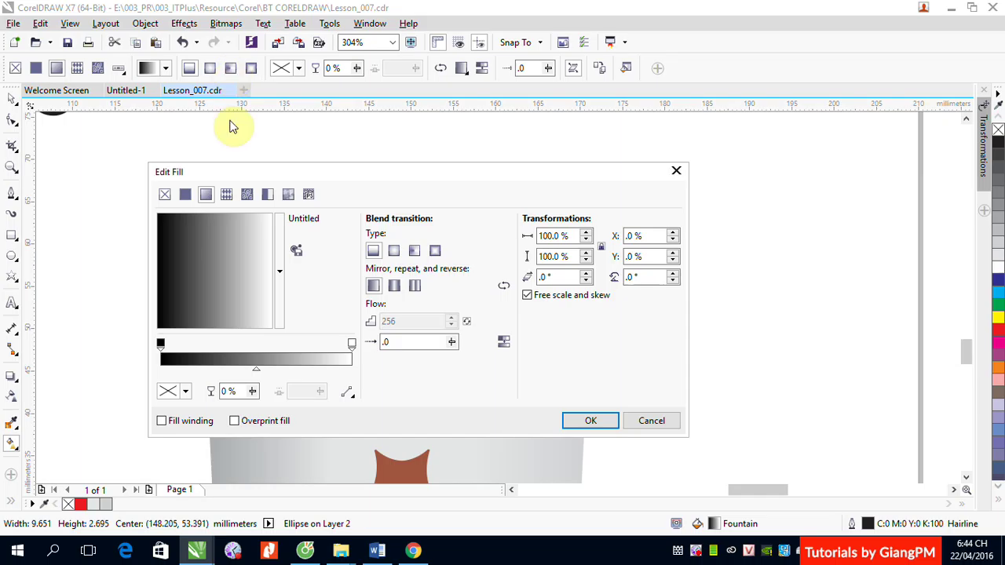
{"action": "left_click", "coordinate": [414, 251]}
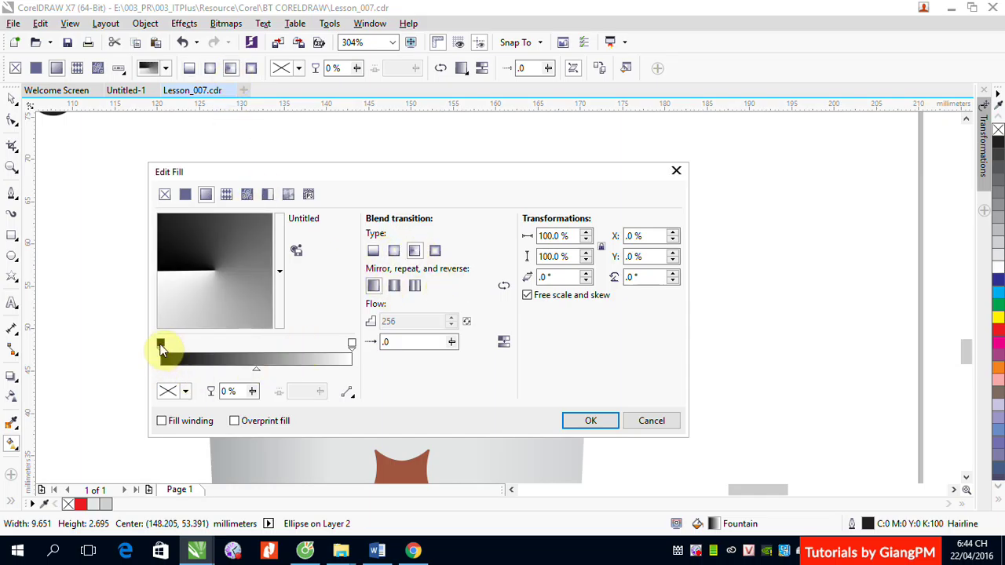
{"action": "left_click", "coordinate": [166, 347]}
{"action": "left_click", "coordinate": [160, 346]}
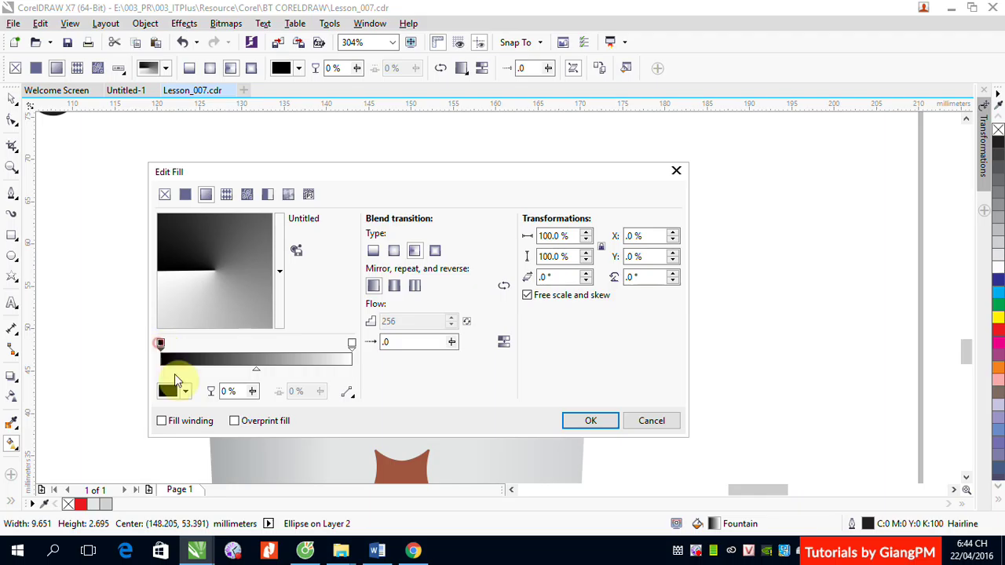
{"action": "left_click", "coordinate": [186, 390]}
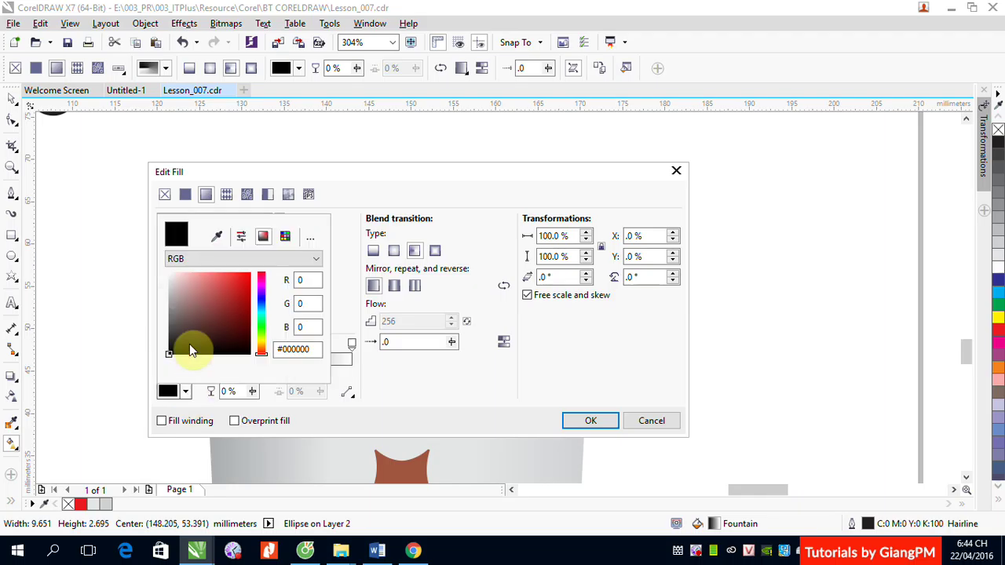
{"action": "left_click", "coordinate": [170, 301]}
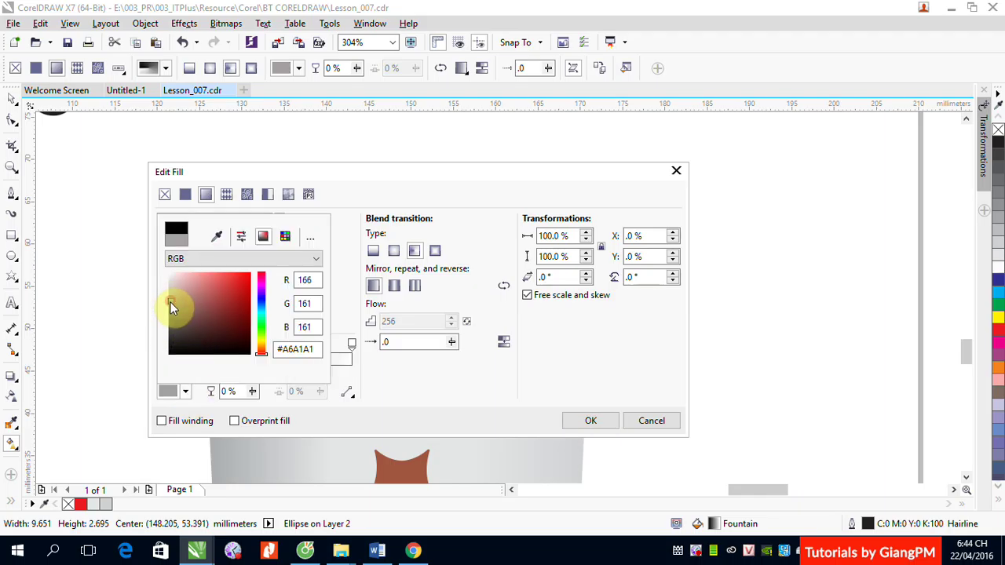
{"action": "left_click", "coordinate": [591, 422]}
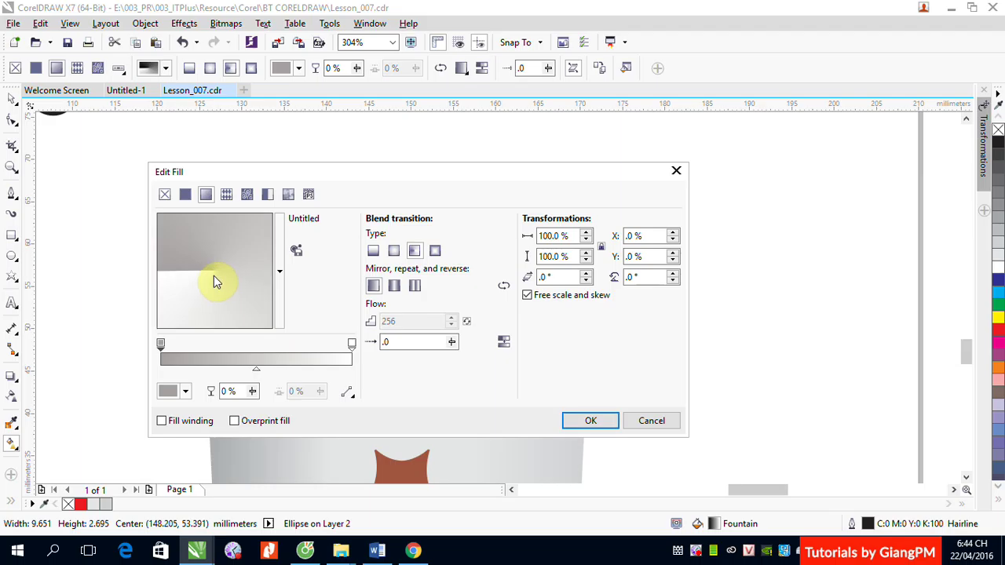
{"action": "left_click", "coordinate": [588, 420]}
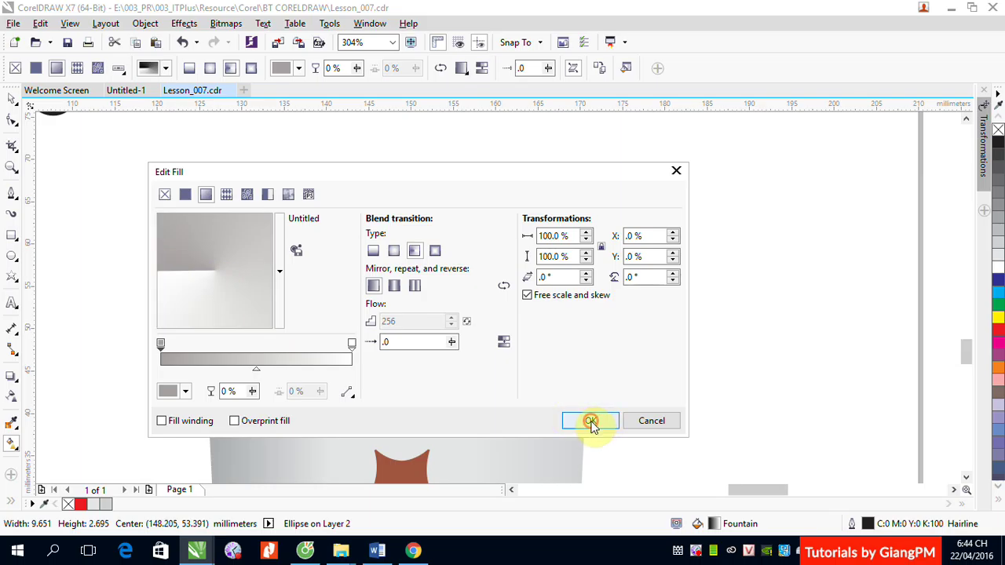
Remove the outlines from all the traced lid pieces.
{"action": "left_click", "coordinate": [12, 99]}
{"action": "left_click", "coordinate": [56, 148]}
{"action": "left_click_drag", "start_coordinate": [130, 154], "coordinate": [654, 346]}
{"action": "right_click", "coordinate": [997, 130]}
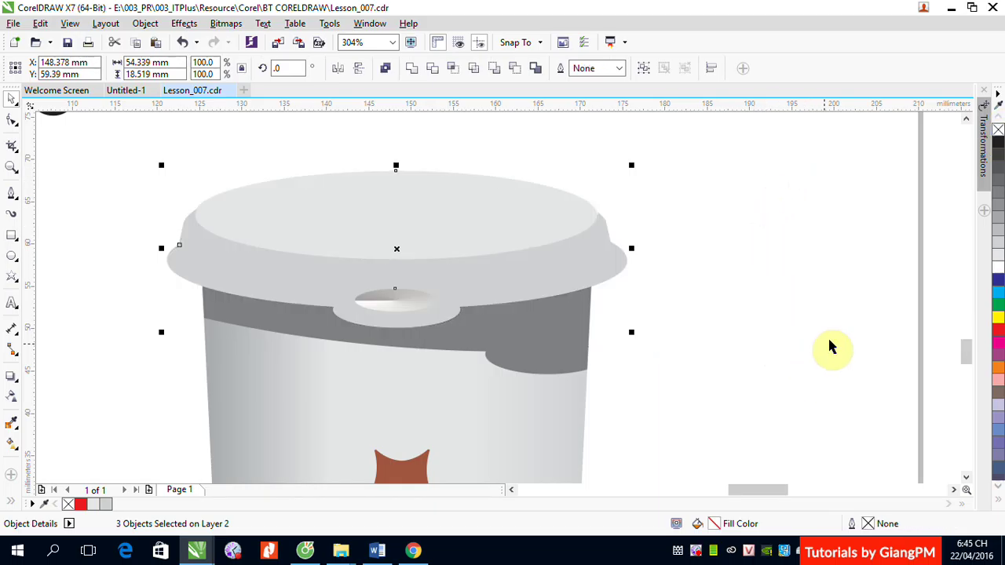
Draw a rectangle about 44.5 × 33 mm over the cup's body, from under the lid down to the saucer.
{"action": "scroll", "coordinate": [713, 366], "scroll_direction": "down", "scroll_amount": 2}
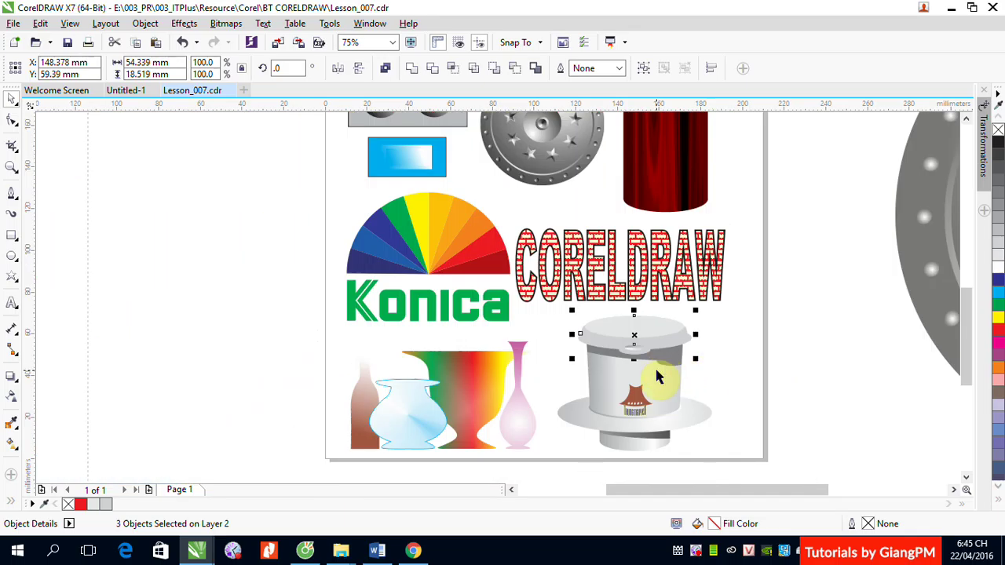
{"action": "left_click", "coordinate": [540, 310]}
{"action": "scroll", "coordinate": [769, 479], "scroll_direction": "down", "scroll_amount": 1}
{"action": "left_click_drag", "start_coordinate": [769, 479], "coordinate": [764, 446]}
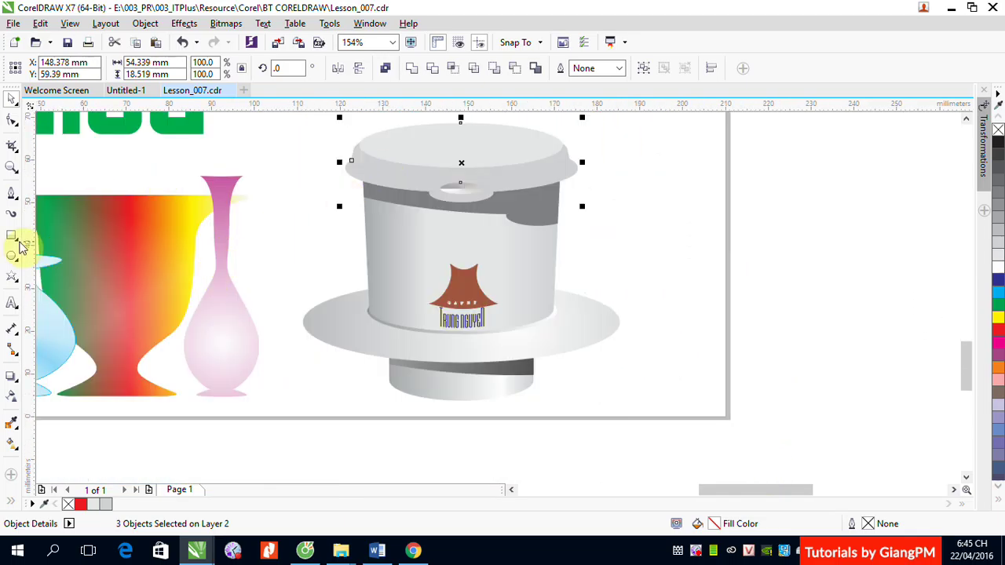
{"action": "left_click", "coordinate": [12, 234]}
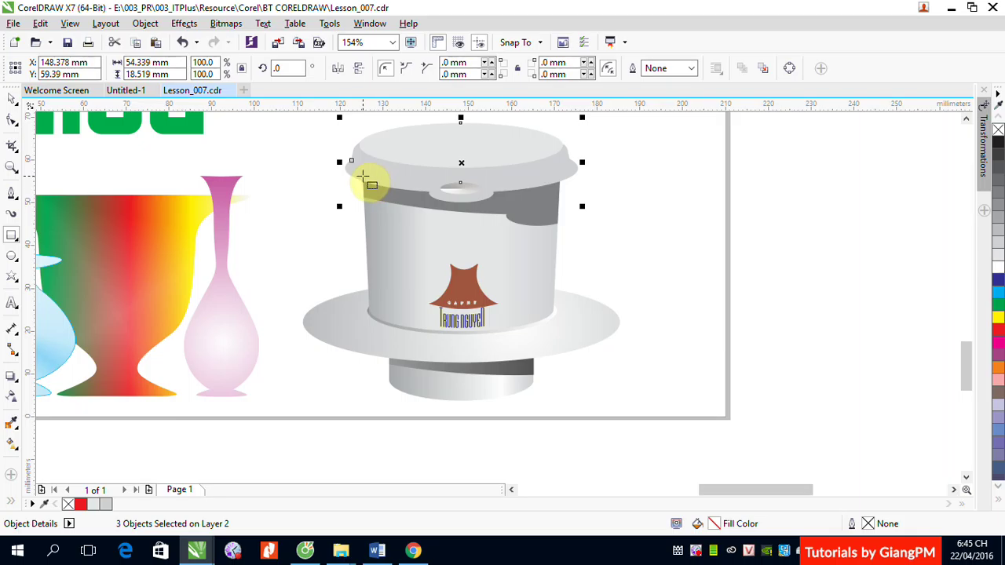
{"action": "left_click_drag", "start_coordinate": [363, 173], "coordinate": [555, 318]}
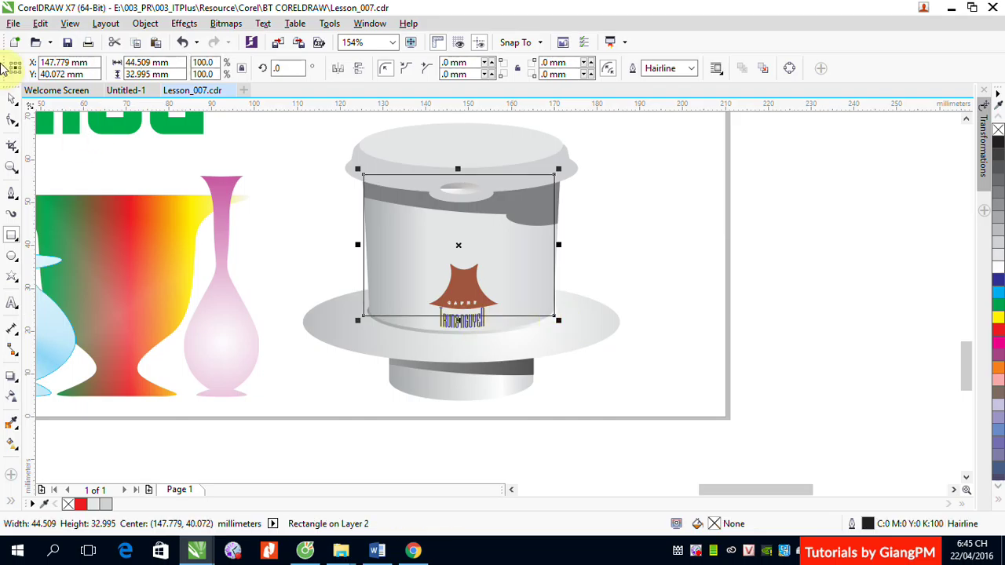
Centre the body rectangle horizontally on the lid's top ellipse.
{"action": "left_click", "coordinate": [10, 98]}
{"action": "left_click_drag", "start_coordinate": [560, 245], "coordinate": [561, 245]}
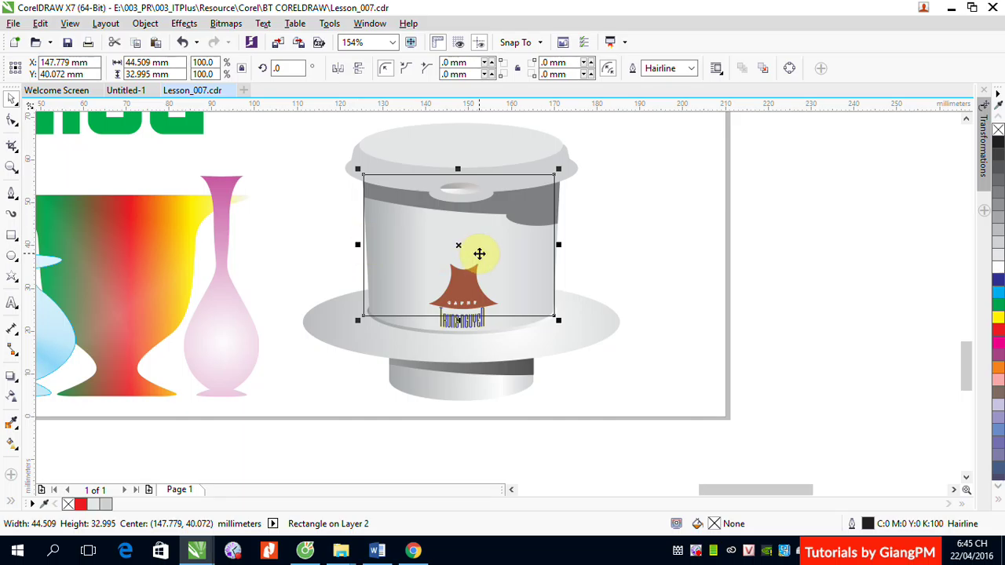
{"action": "left_click", "coordinate": [463, 154], "text": "shift"}
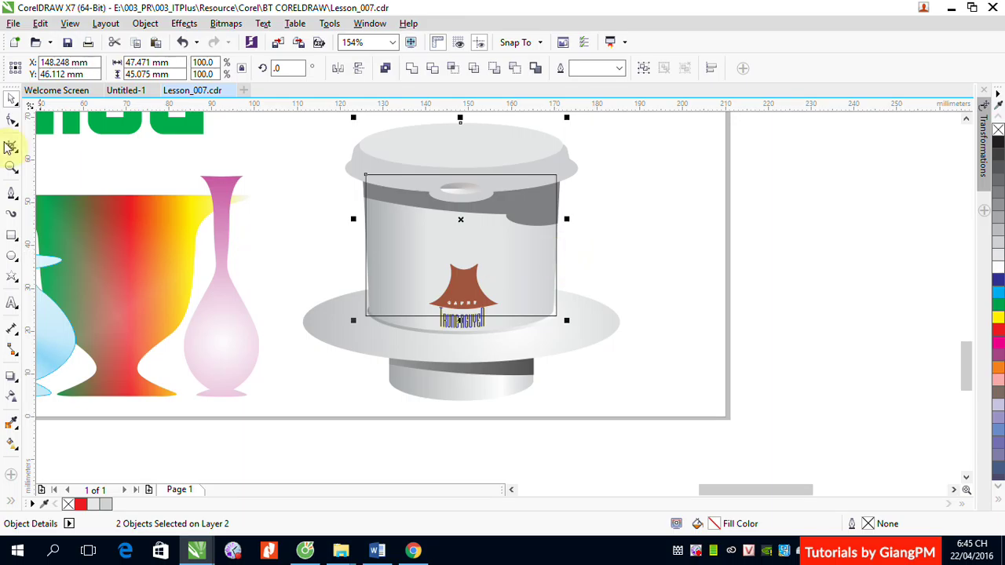
Try rounding the body rectangle's corners to about 6.5 mm with the Shape tool, and undo the rounding.
{"action": "left_click", "coordinate": [11, 119]}
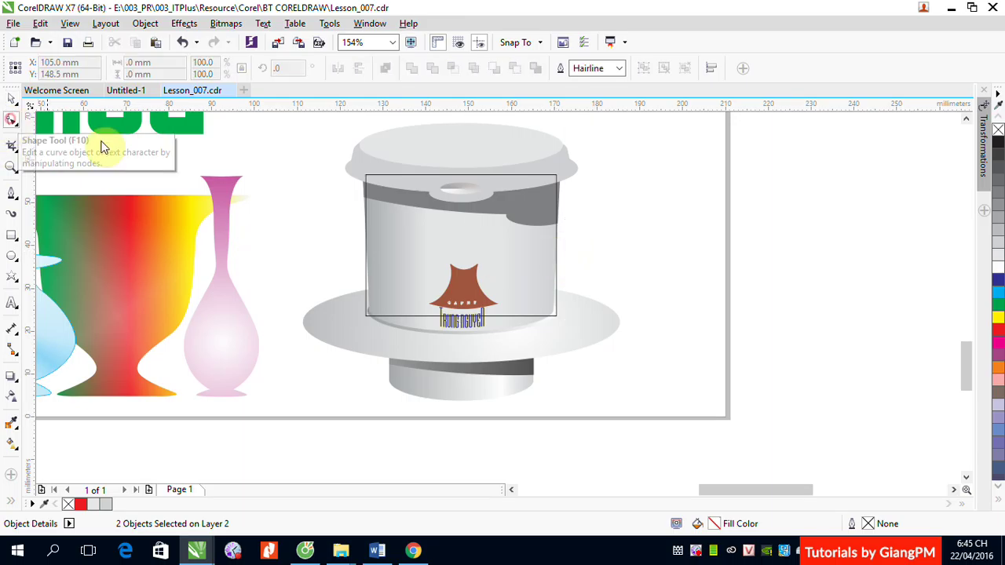
{"action": "left_click", "coordinate": [369, 176]}
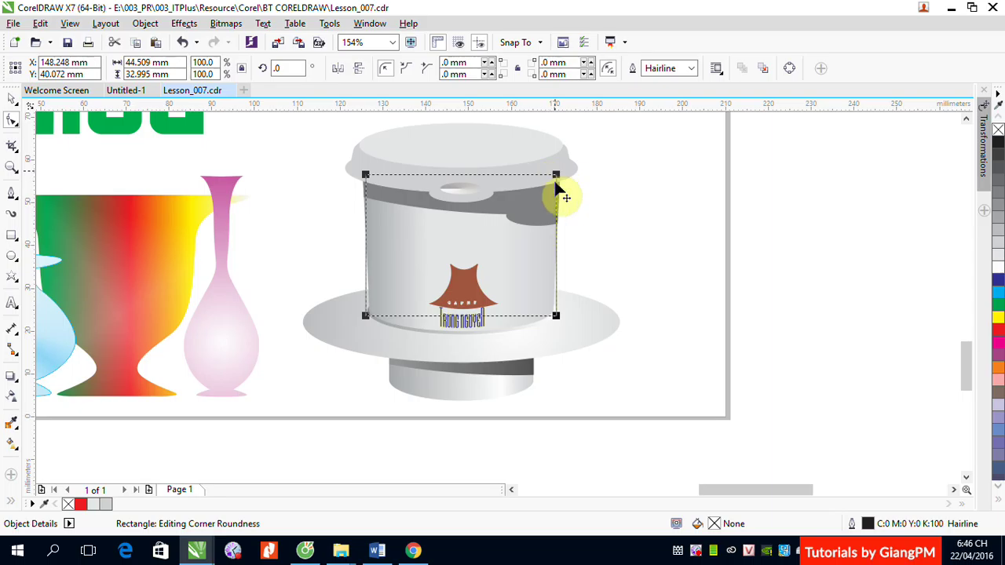
{"action": "left_click_drag", "start_coordinate": [555, 176], "coordinate": [560, 201]}
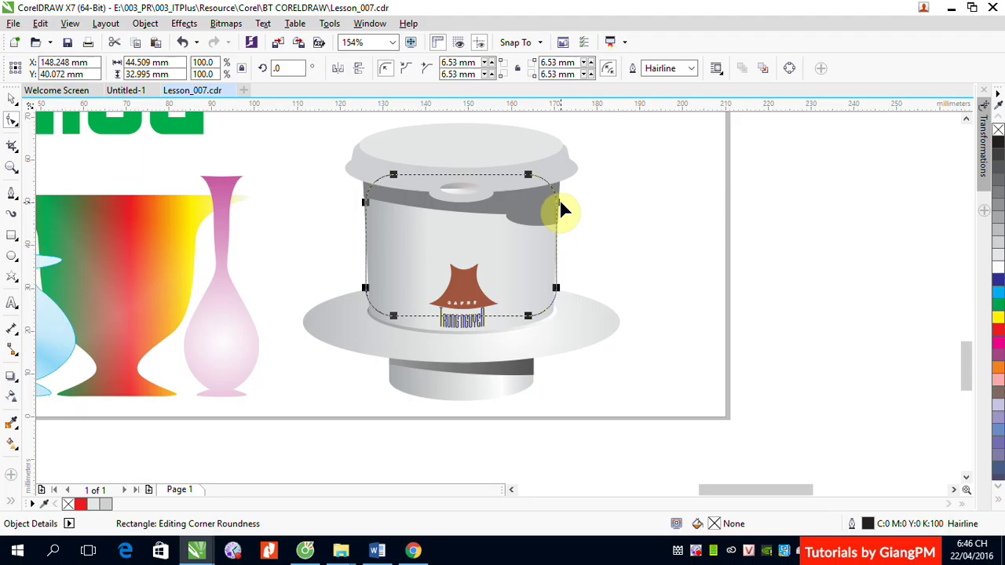
{"action": "key", "text": "ctrl+z"}
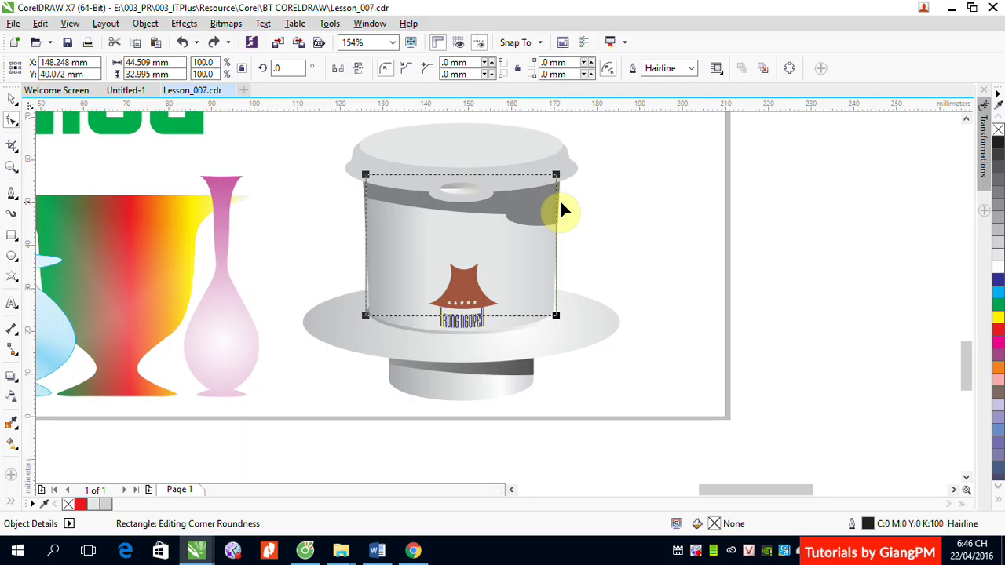
Draw a closed four-sided Pen shape about 41.4 × 32.8 mm to the right of the cup, shifting its upper-left node slightly outward.
{"action": "left_click", "coordinate": [11, 192]}
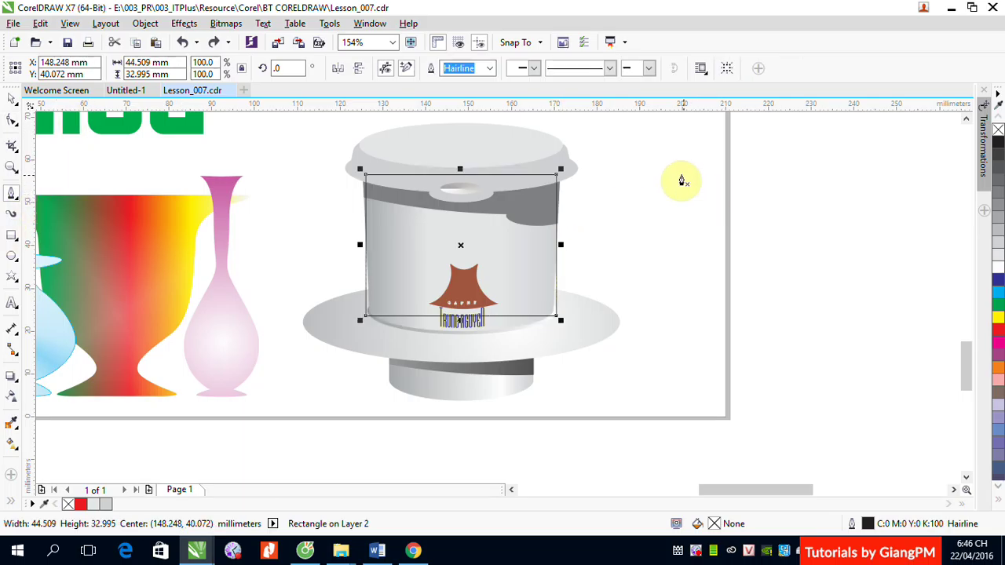
{"action": "left_click", "coordinate": [671, 179]}
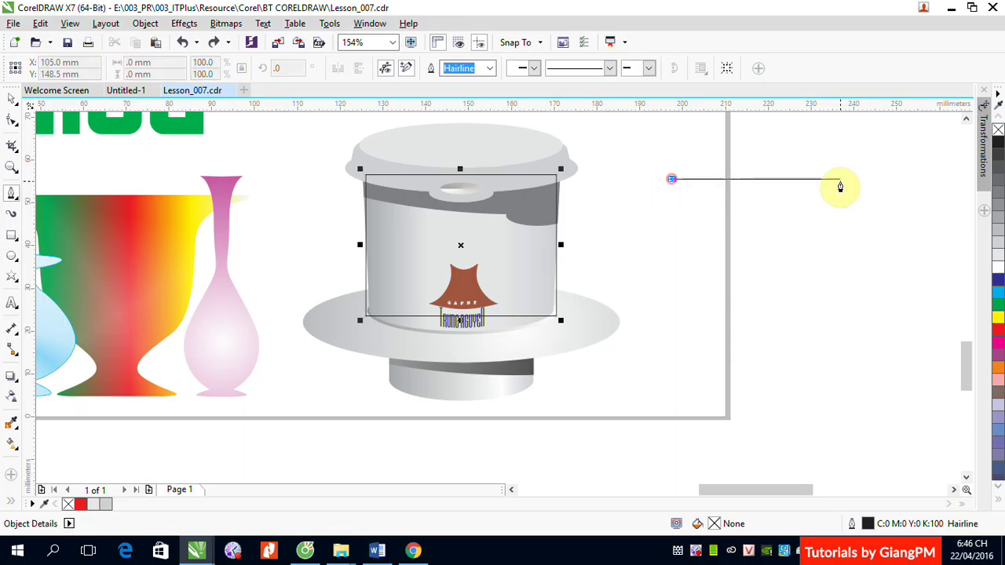
{"action": "double_click", "coordinate": [841, 180]}
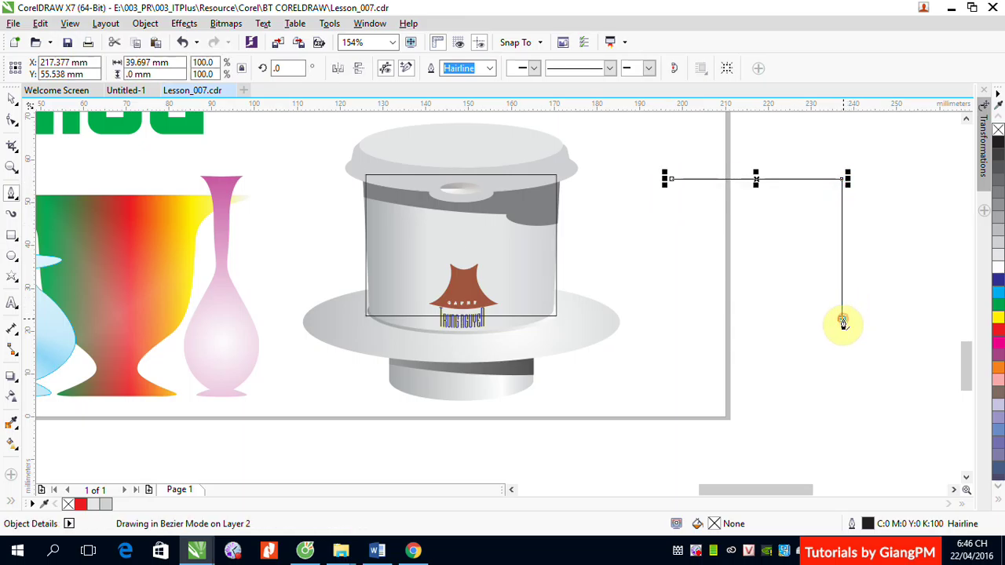
{"action": "double_click", "coordinate": [841, 321]}
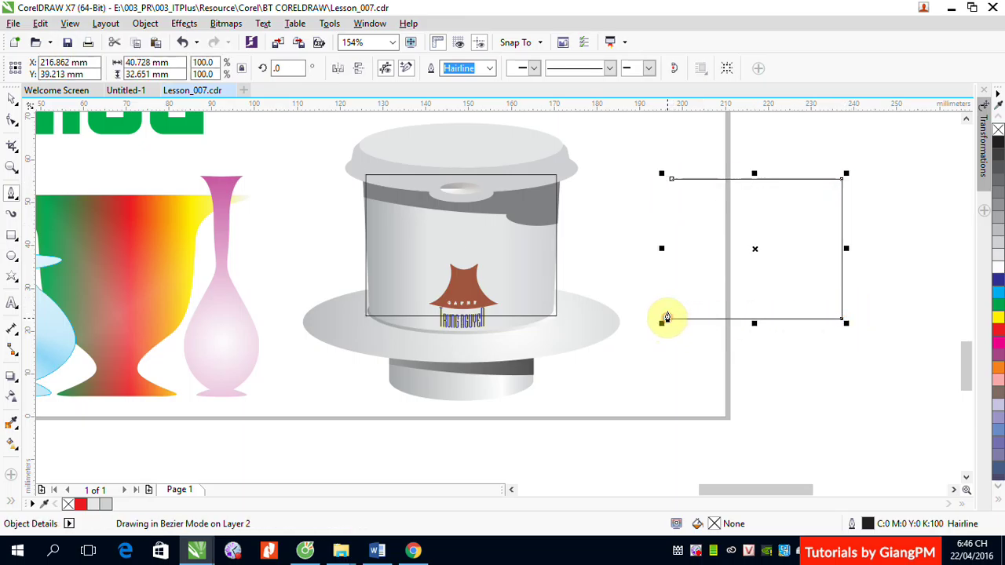
{"action": "double_click", "coordinate": [666, 319]}
{"action": "left_click", "coordinate": [671, 180]}
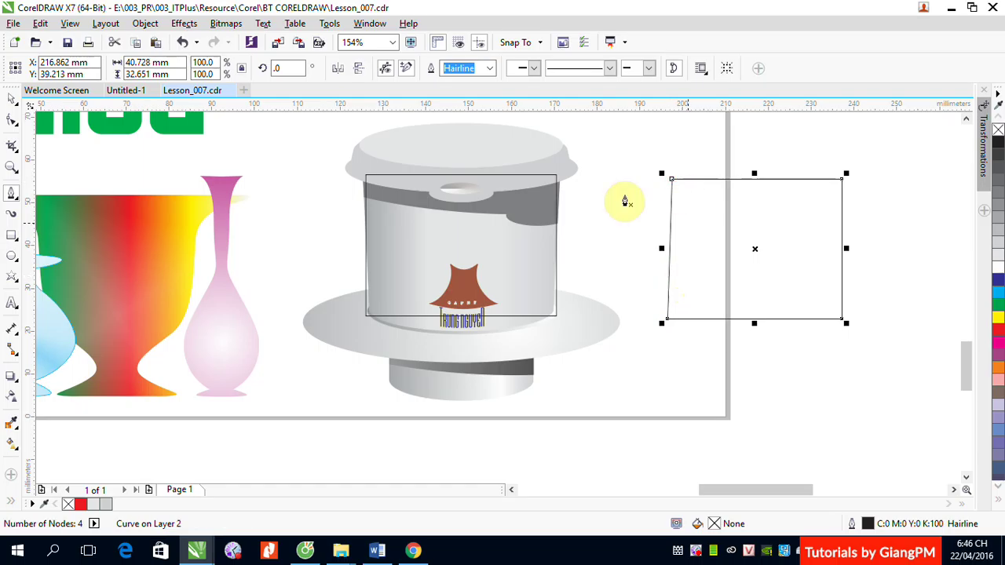
{"action": "left_click", "coordinate": [12, 119]}
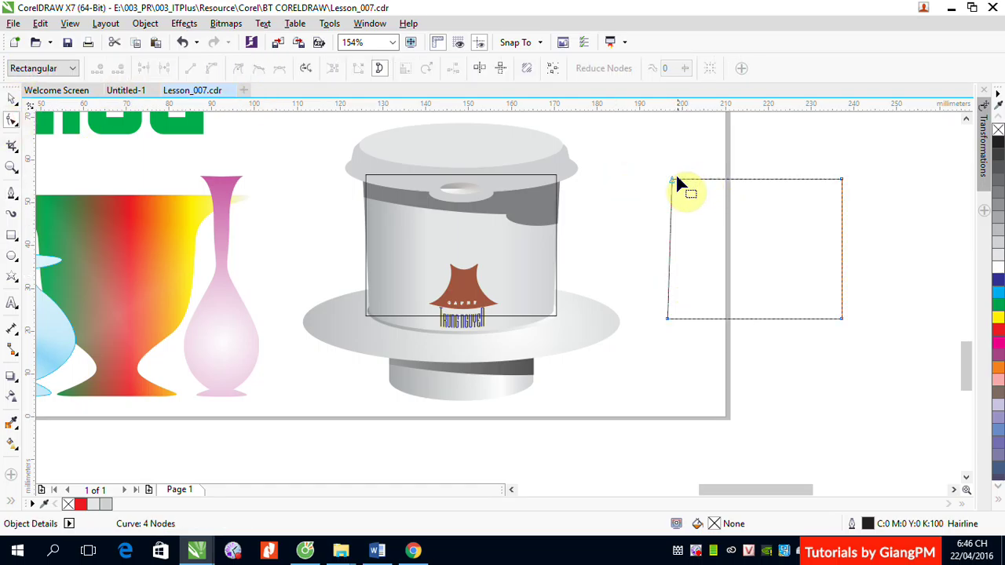
{"action": "mouse_move", "coordinate": [676, 181]}
{"action": "left_mouse_down"}
{"action": "mouse_move", "coordinate": [645, 183]}
{"action": "mouse_move", "coordinate": [635, 173]}
{"action": "mouse_move", "coordinate": [664, 181]}
{"action": "left_mouse_up"}
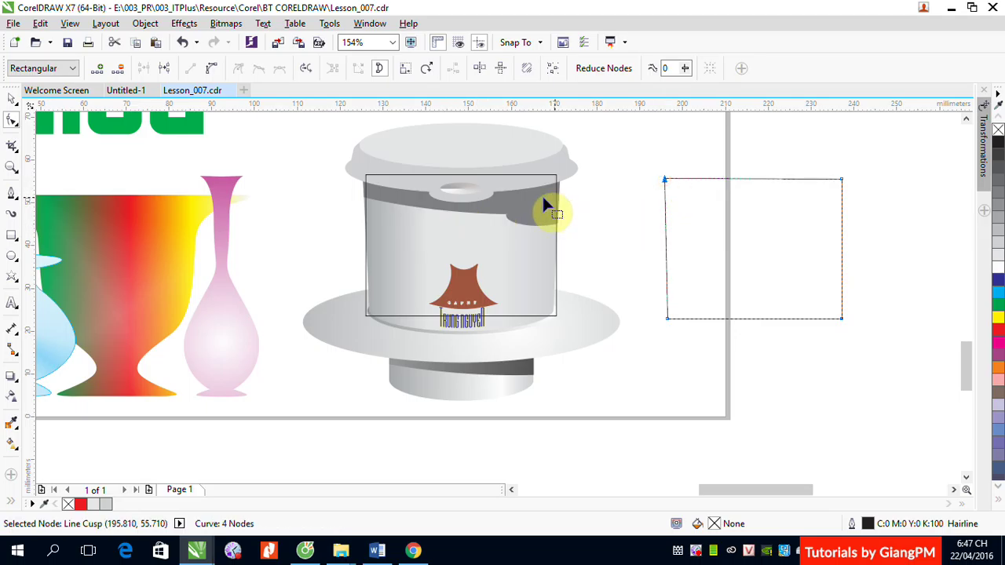
Convert the cup's body rectangle to curves.
{"action": "left_click", "coordinate": [12, 98]}
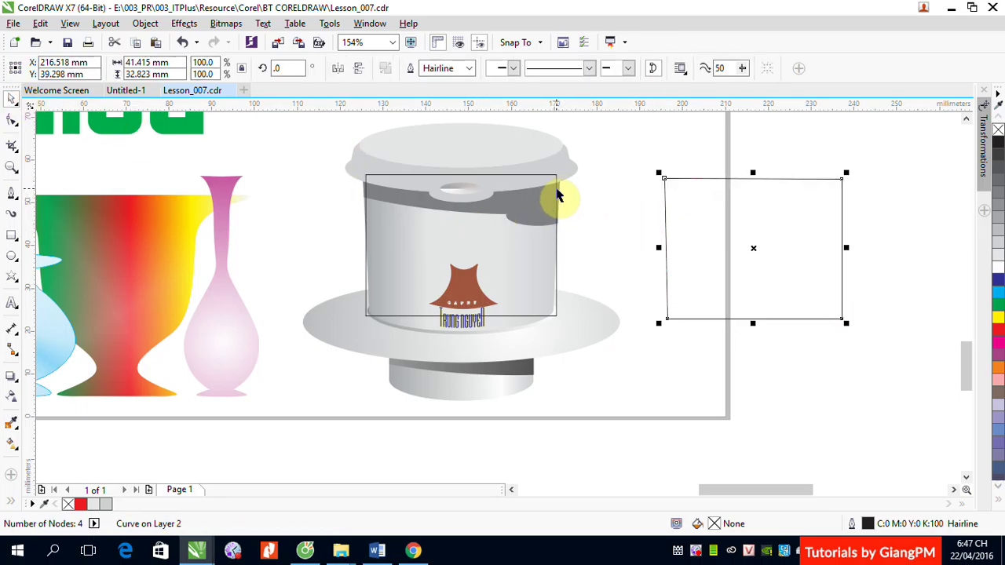
{"action": "left_click", "coordinate": [557, 195]}
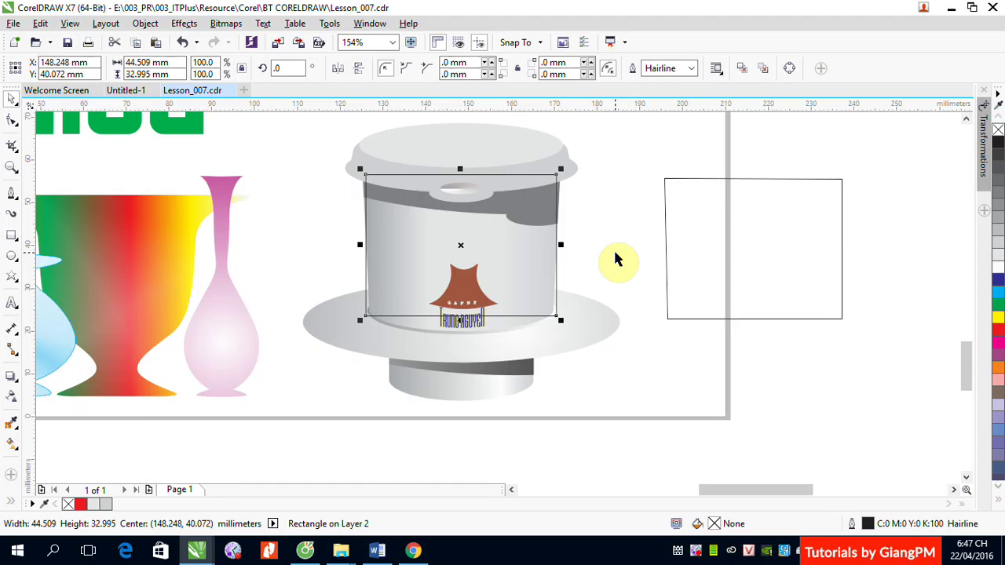
{"action": "left_click", "coordinate": [145, 23]}
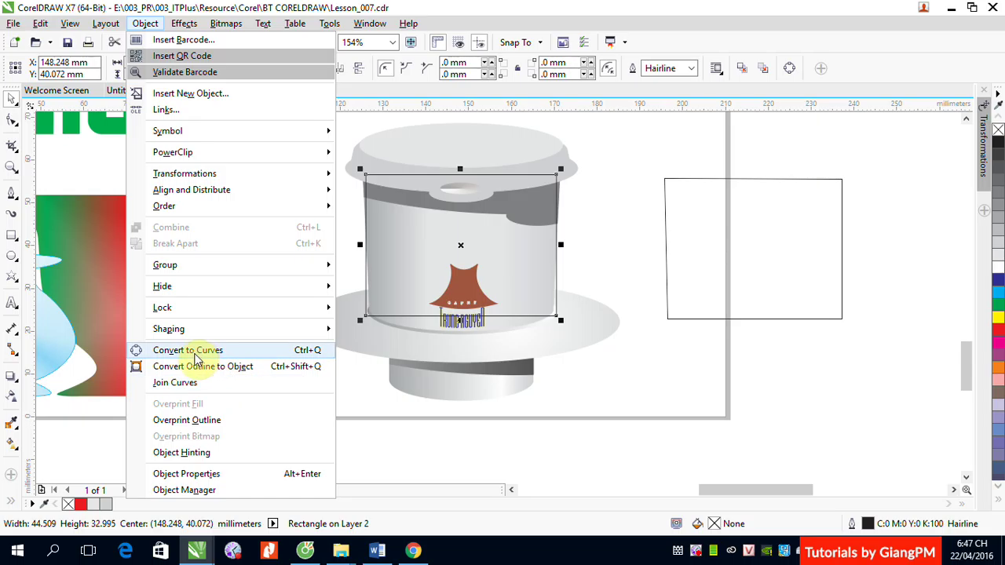
{"action": "left_click", "coordinate": [292, 355]}
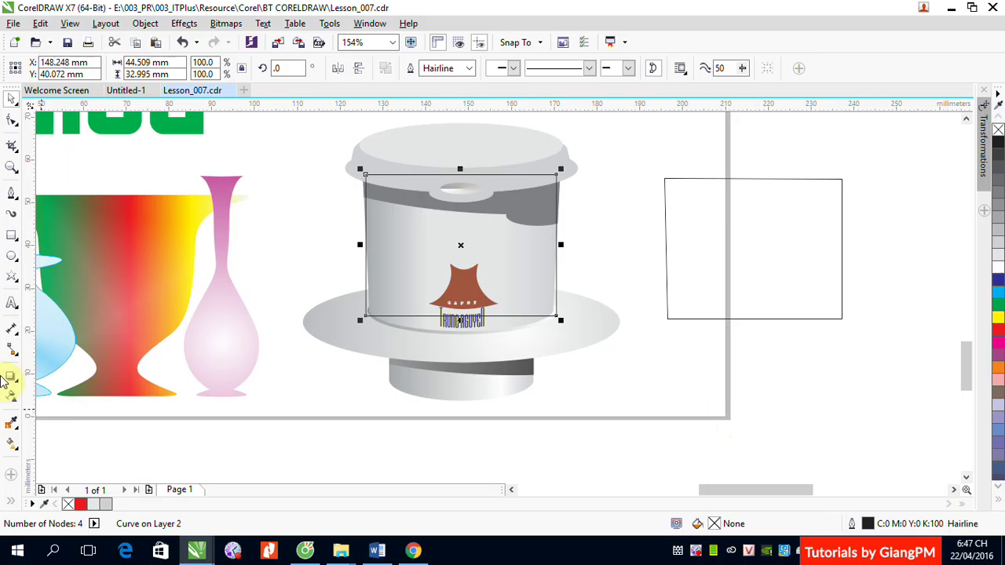
Select the body curve's two upper corner nodes with the Shape tool and enable Stretch and Scale Nodes for them.
{"action": "left_click", "coordinate": [11, 119]}
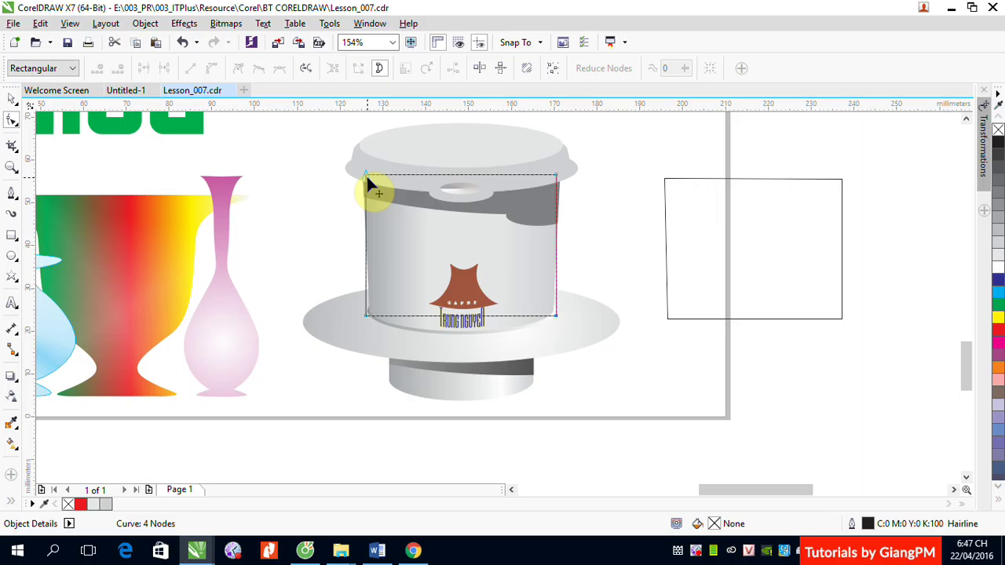
{"action": "left_click", "coordinate": [366, 175]}
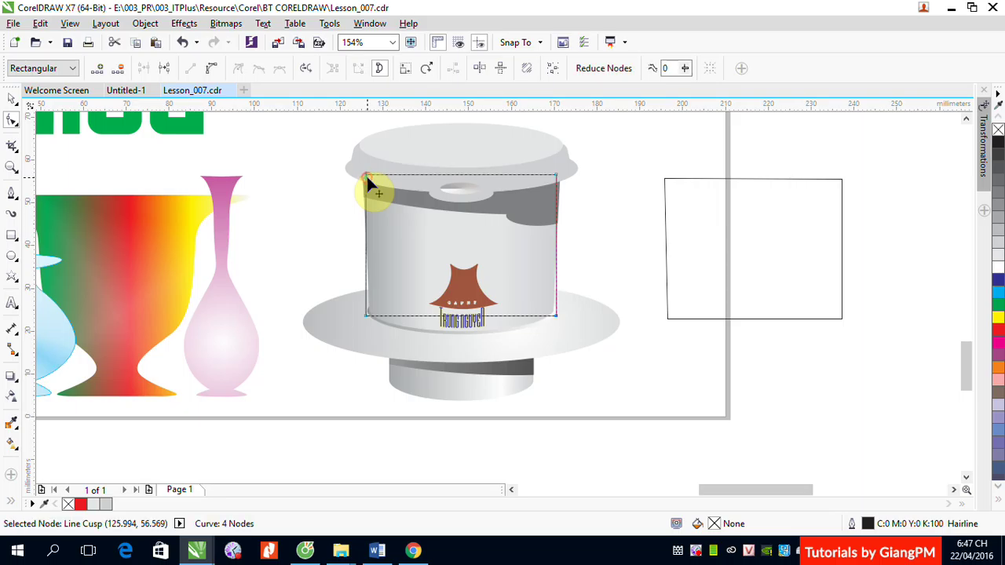
{"action": "left_click", "coordinate": [555, 175], "text": "shift"}
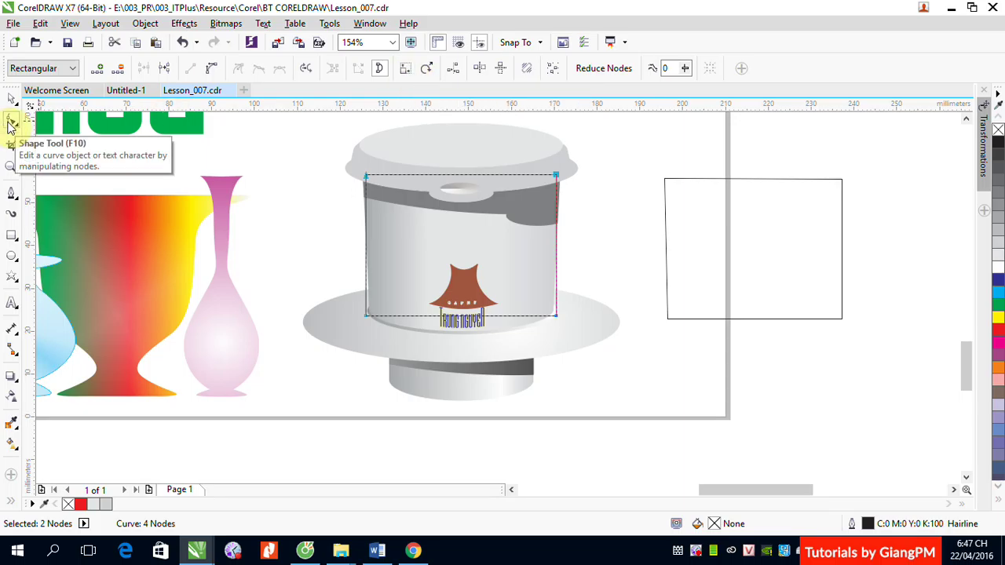
{"action": "left_click", "coordinate": [406, 71]}
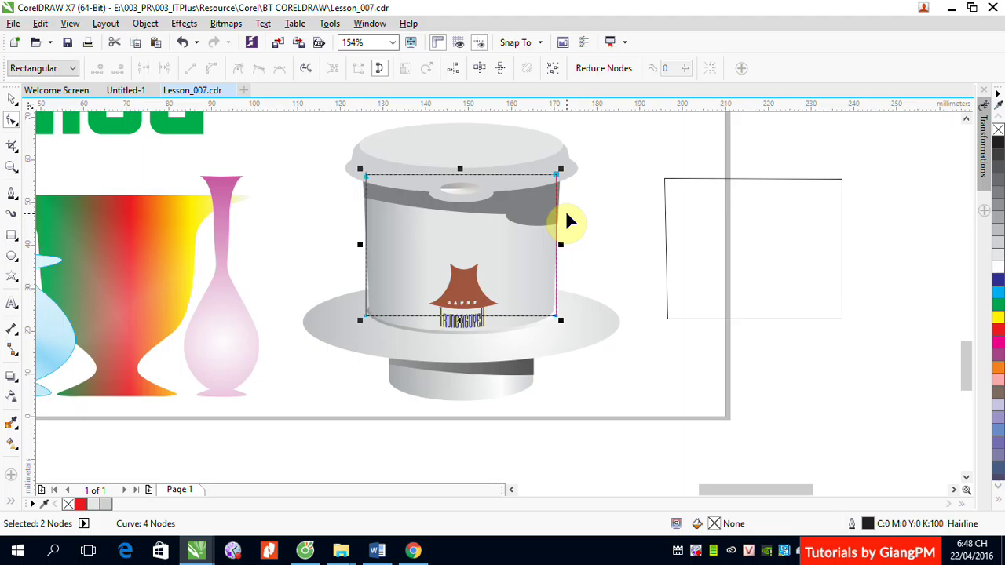
Stretch the two upper nodes of the traced outline symmetrically to about 46 mm wide to match the cup body's top.
{"action": "left_click", "coordinate": [562, 246]}
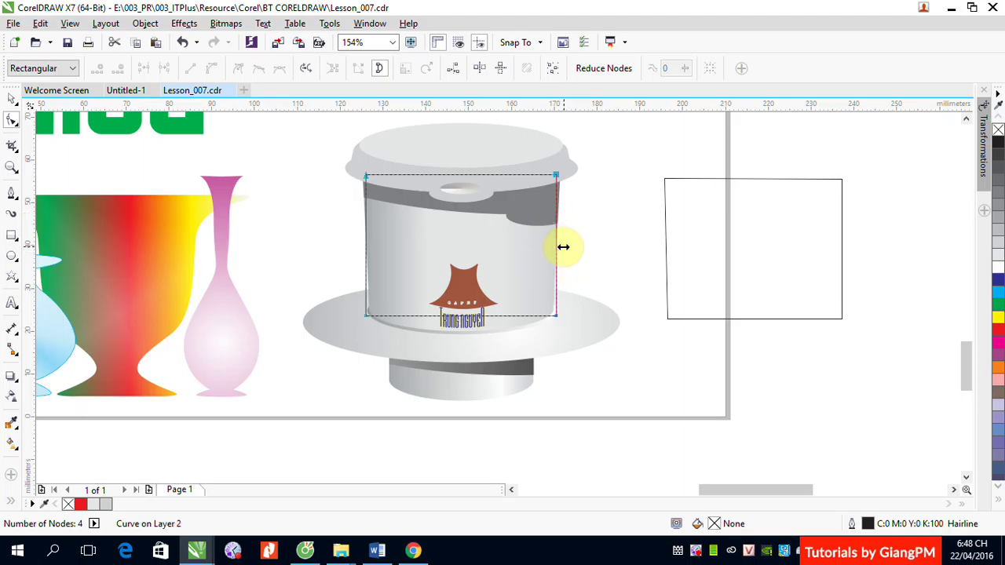
{"action": "mouse_move", "coordinate": [563, 247]}
{"action": "left_mouse_down"}
{"action": "mouse_move", "coordinate": [625, 260]}
{"action": "mouse_move", "coordinate": [566, 266]}
{"action": "left_mouse_up"}
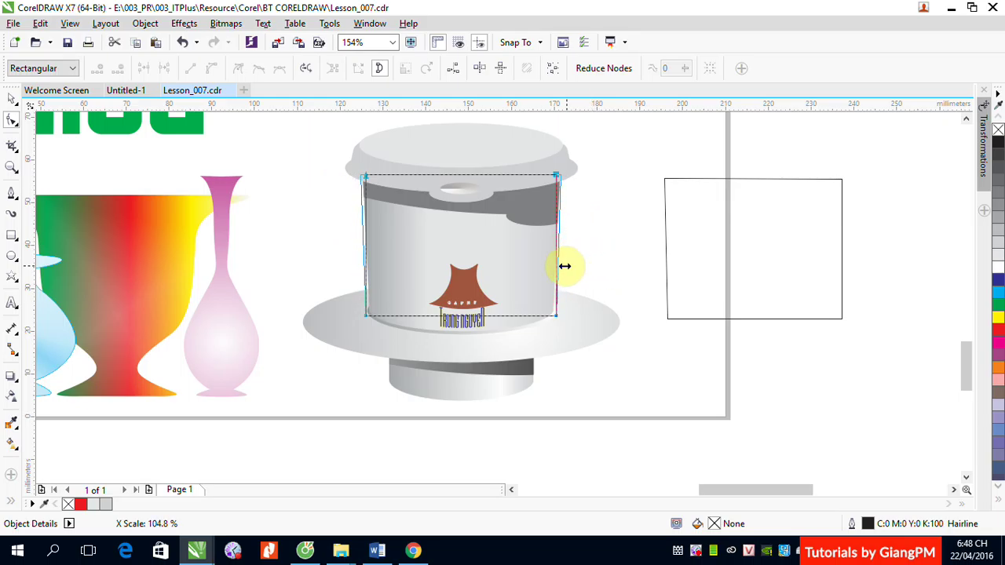
{"action": "left_click_drag", "start_coordinate": [565, 266], "coordinate": [564, 267]}
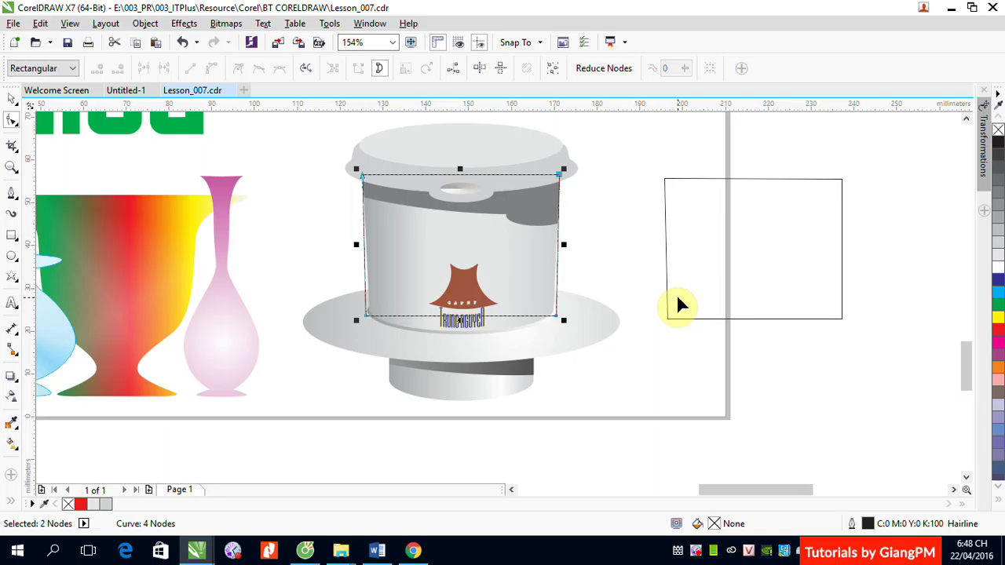
Scale the outline's two bottom nodes symmetrically inward so its sides taper along the cup body.
{"action": "left_click_drag", "start_coordinate": [335, 304], "coordinate": [579, 339]}
{"action": "left_click_drag", "start_coordinate": [576, 328], "coordinate": [576, 329]}
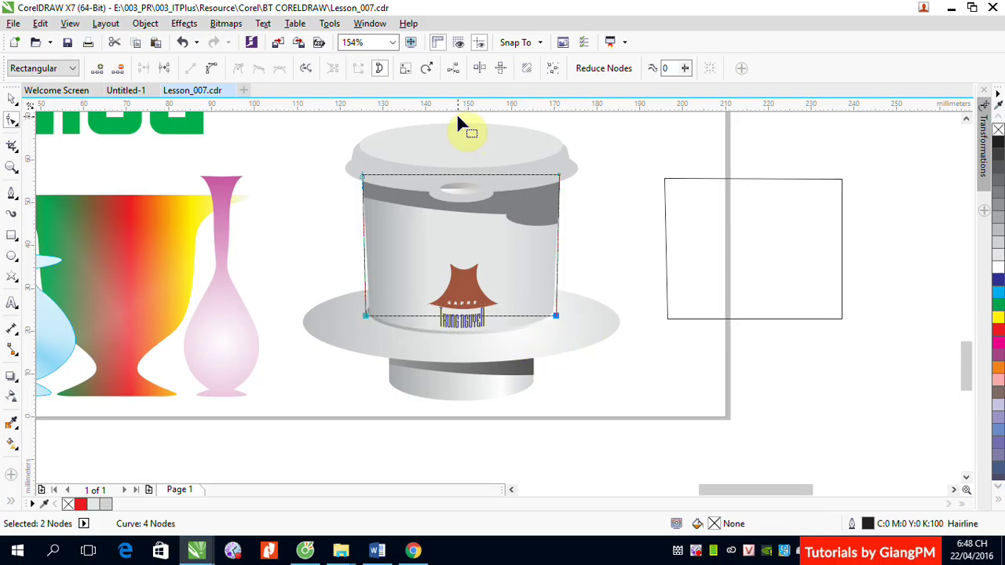
{"action": "left_click", "coordinate": [405, 70]}
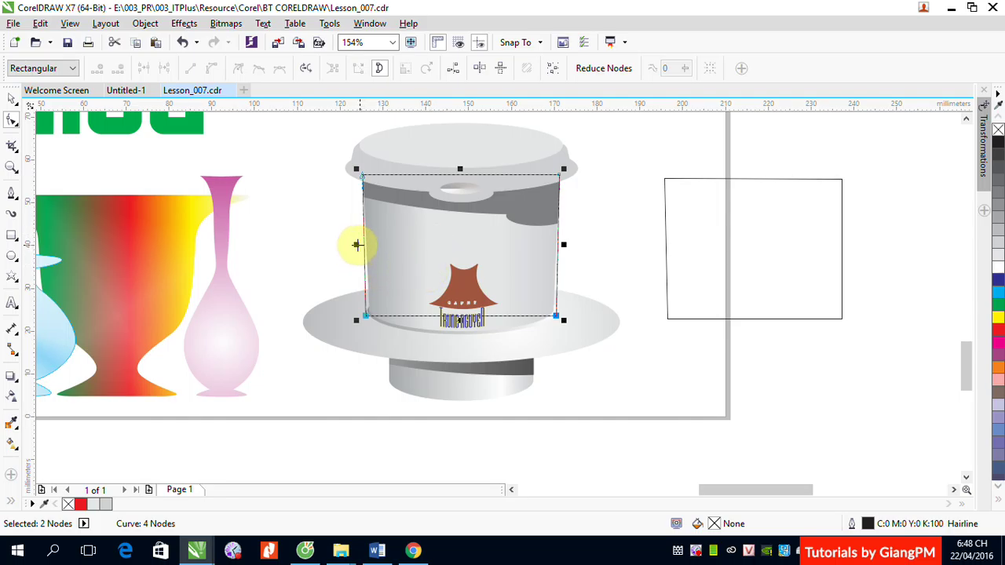
{"action": "left_click_drag", "start_coordinate": [358, 246], "coordinate": [362, 247]}
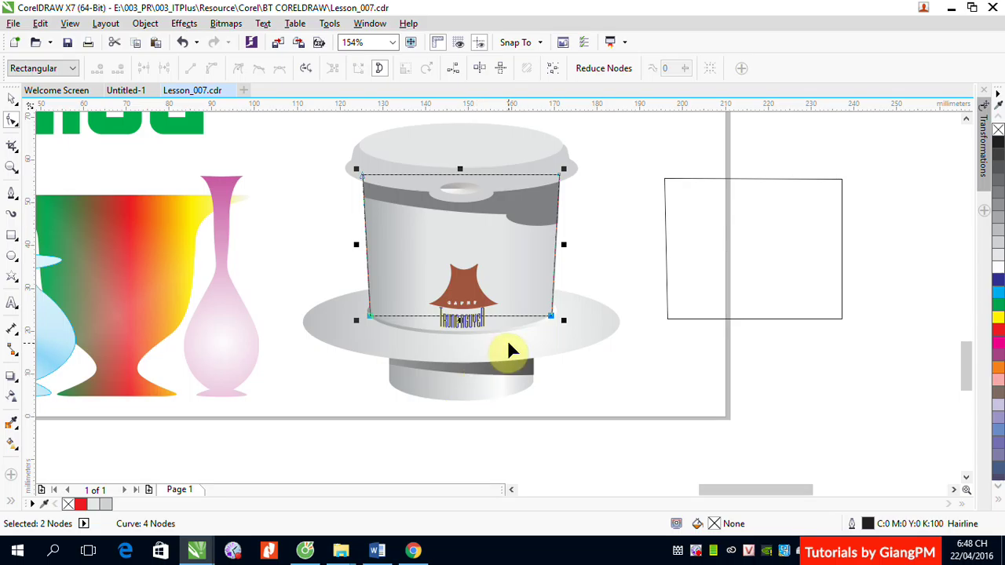
{"action": "left_click", "coordinate": [11, 99]}
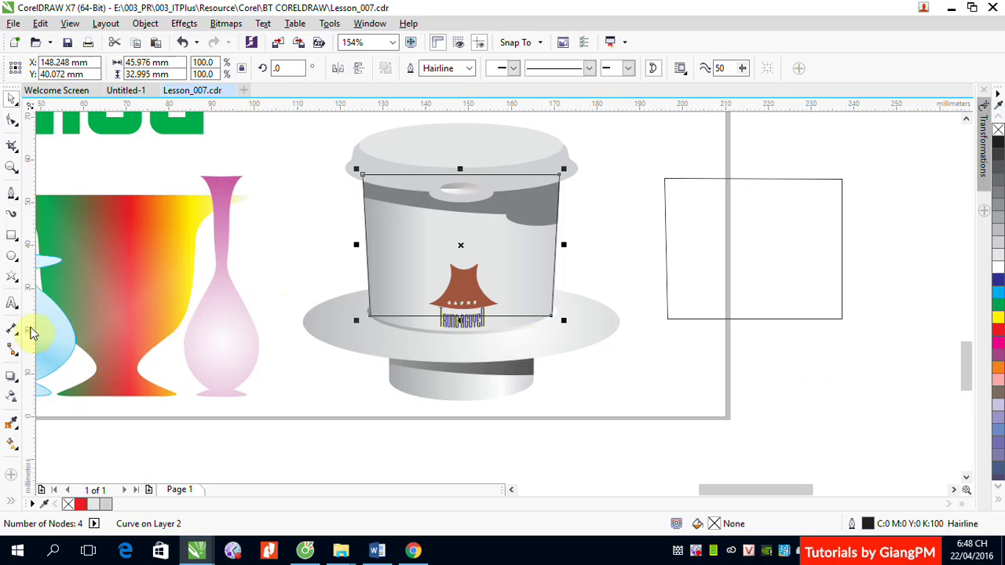
Draw an ellipse about 42.6 x 10.5 mm over the cup body's base and weld it to the tapered outline.
{"action": "left_click", "coordinate": [10, 257]}
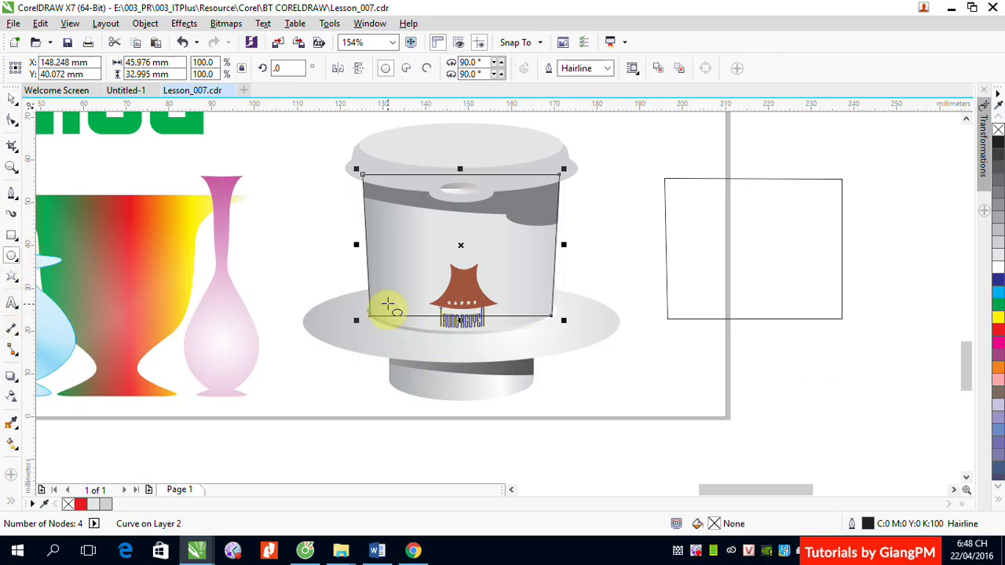
{"action": "left_click_drag", "start_coordinate": [369, 297], "coordinate": [550, 336]}
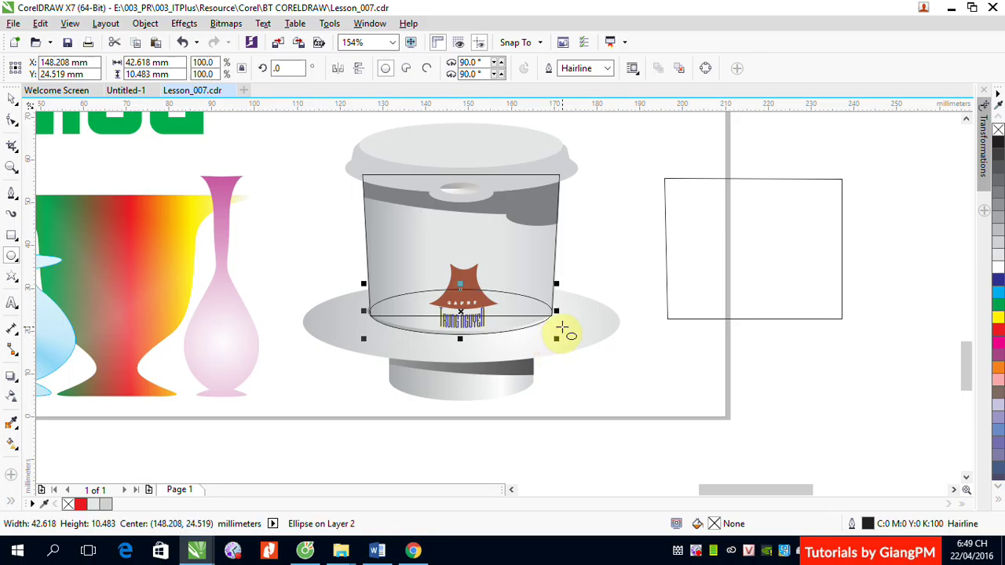
{"action": "left_click", "coordinate": [12, 98]}
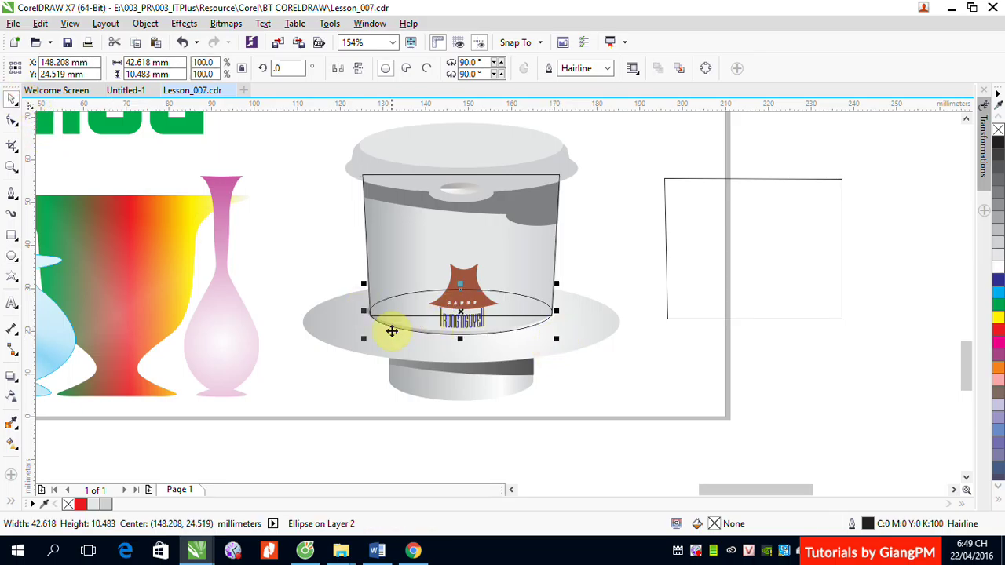
{"action": "left_click", "coordinate": [541, 238], "text": "shift"}
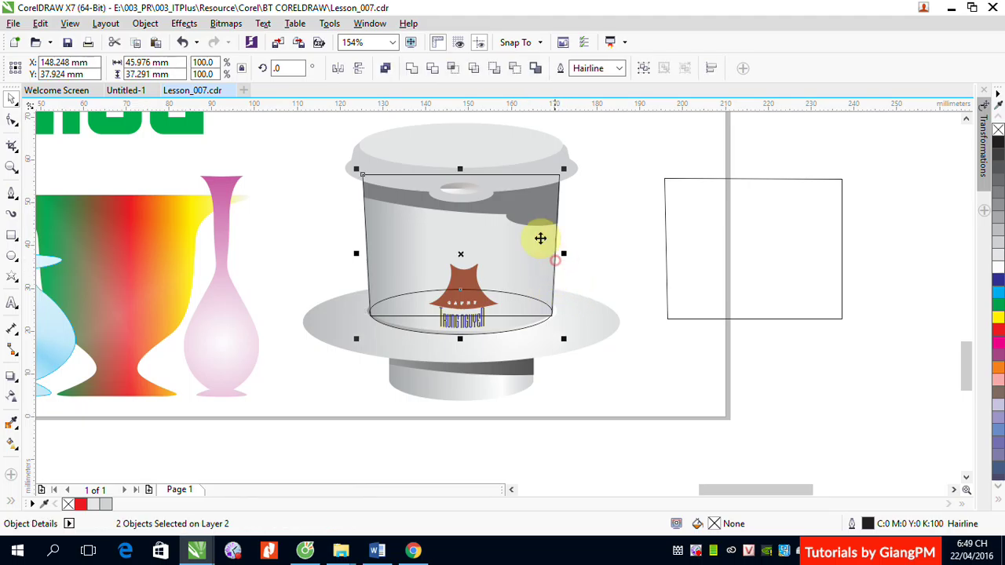
{"action": "left_click", "coordinate": [411, 68]}
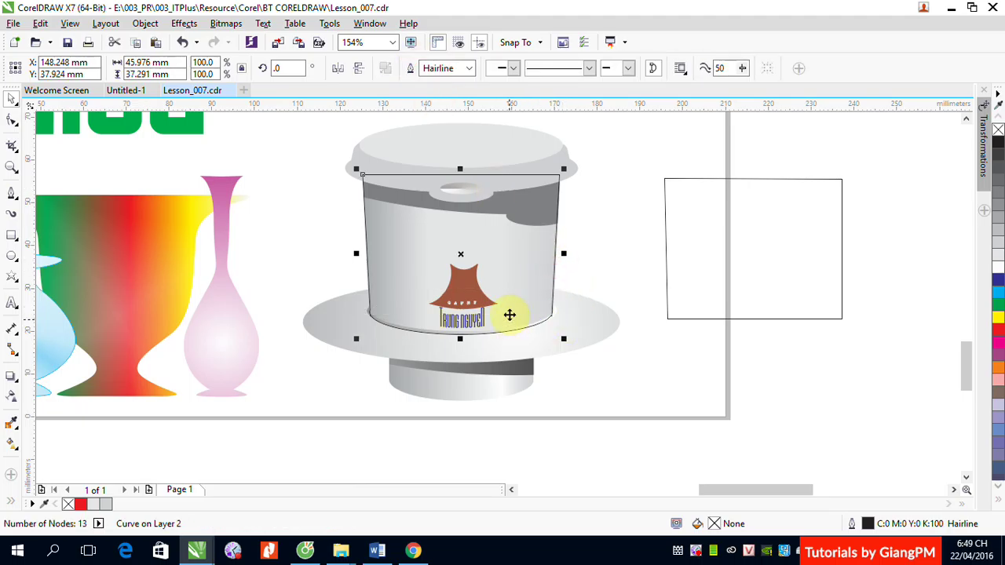
Draw an open Pen curve along the dark band's lower edge, extending beyond both sides of the cup body.
{"action": "left_click", "coordinate": [11, 192]}
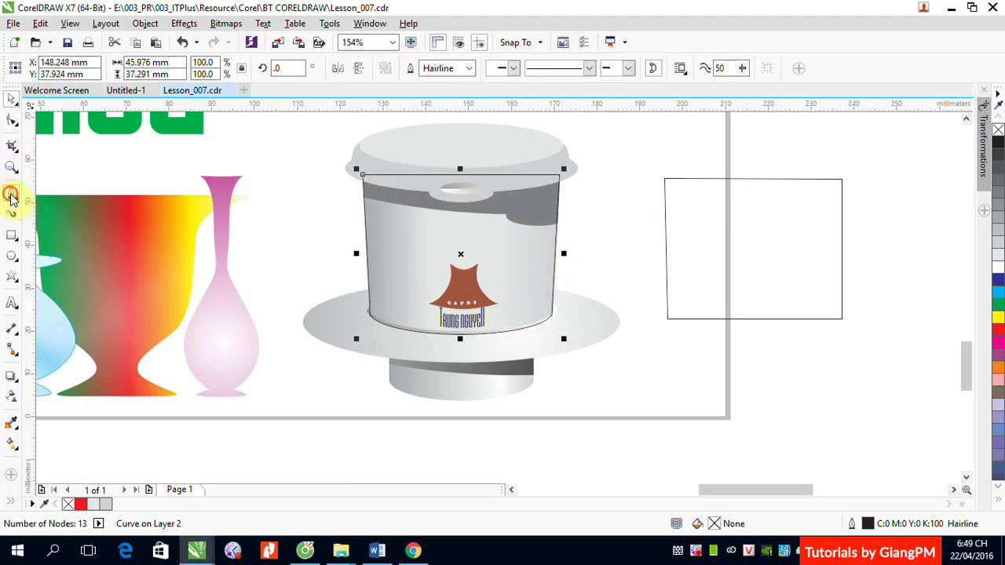
{"action": "left_click", "coordinate": [313, 181]}
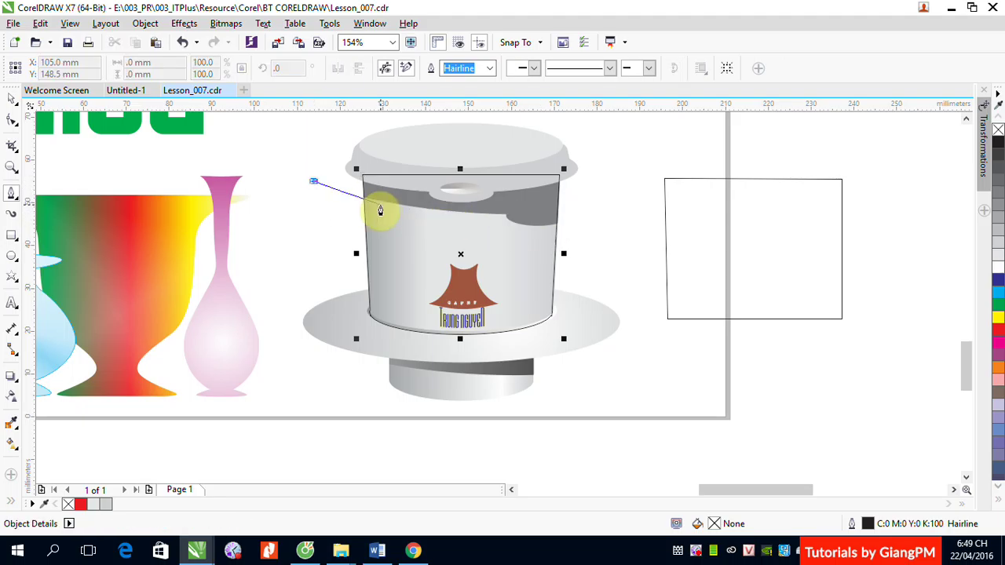
{"action": "mouse_move", "coordinate": [422, 208]}
{"action": "left_mouse_down"}
{"action": "mouse_move", "coordinate": [475, 224]}
{"action": "mouse_move", "coordinate": [620, 219]}
{"action": "mouse_move", "coordinate": [610, 224]}
{"action": "left_mouse_up"}
{"action": "left_click", "coordinate": [507, 216]}
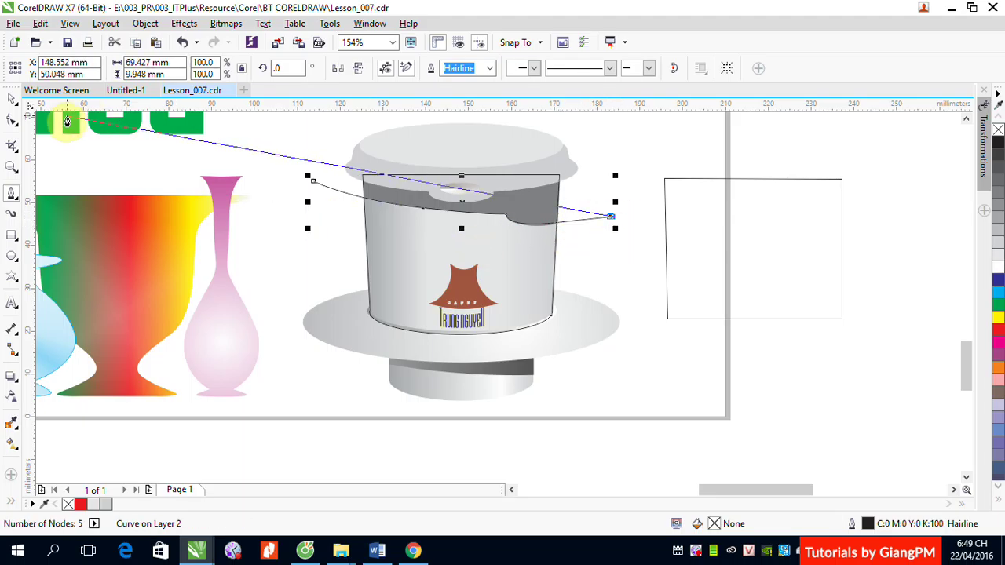
{"action": "left_click", "coordinate": [11, 98]}
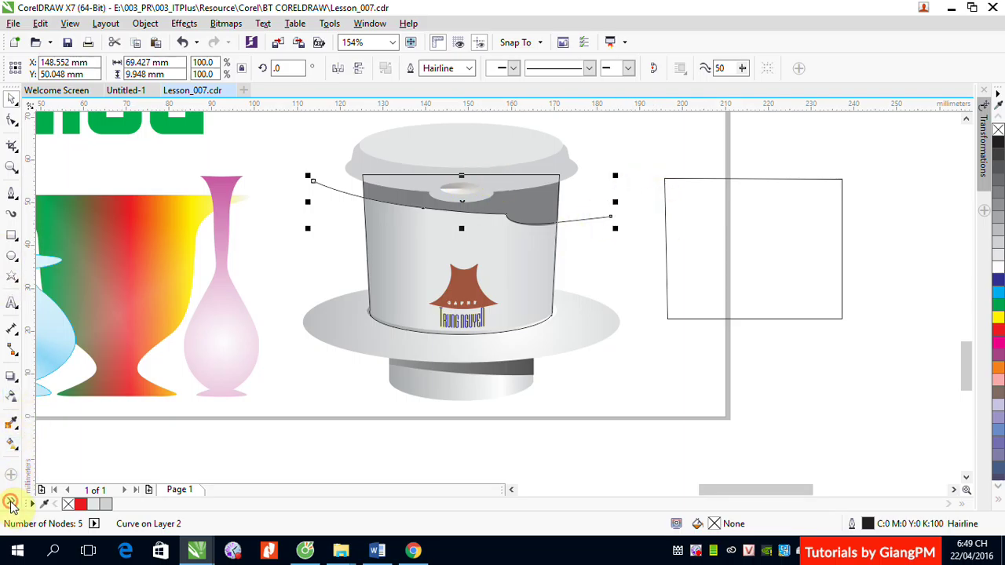
Smart-fill the band area above the curve with the reference band's sampled grey and no outline, and delete the guide curve.
{"action": "left_click", "coordinate": [11, 503]}
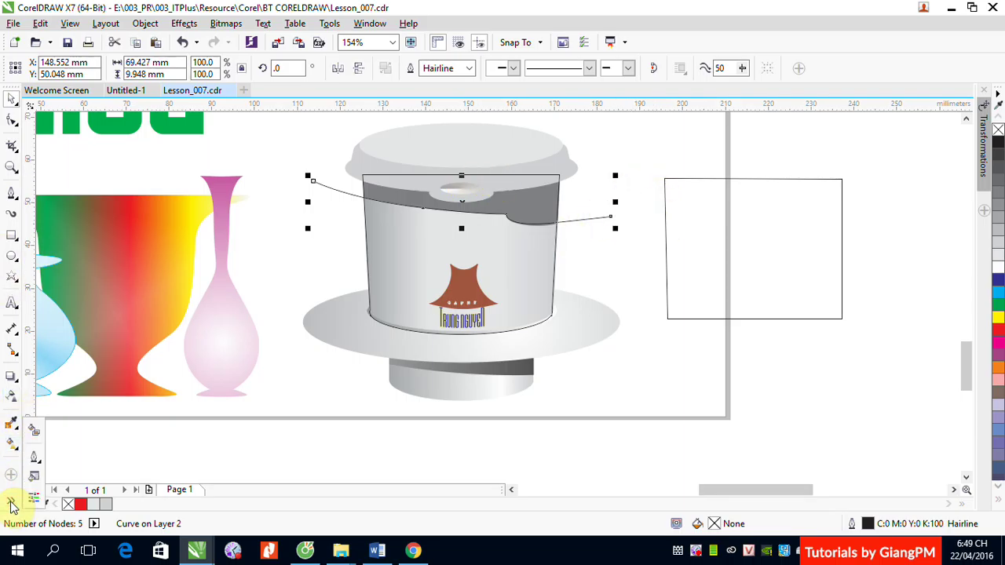
{"action": "left_click", "coordinate": [33, 432]}
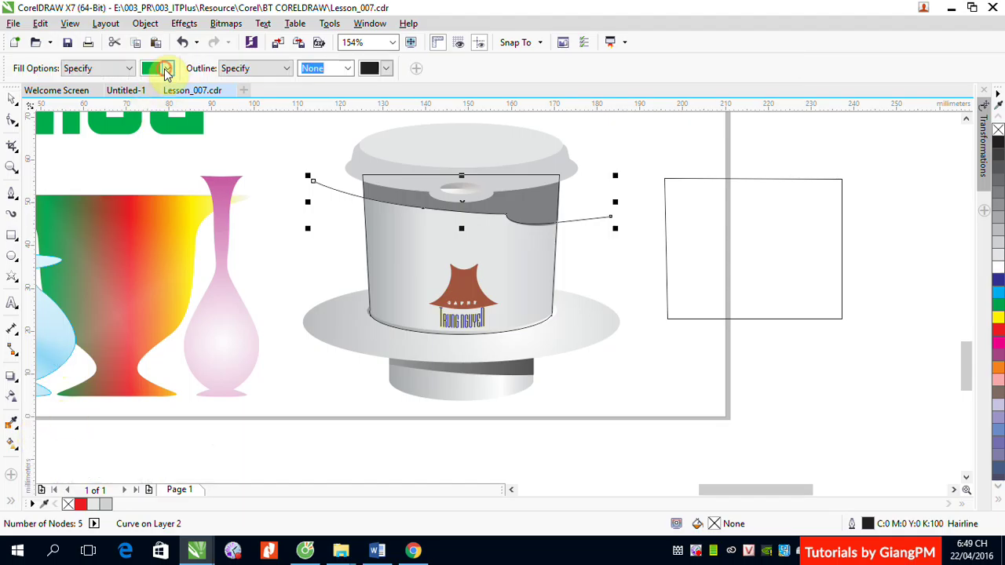
{"action": "left_click", "coordinate": [171, 72]}
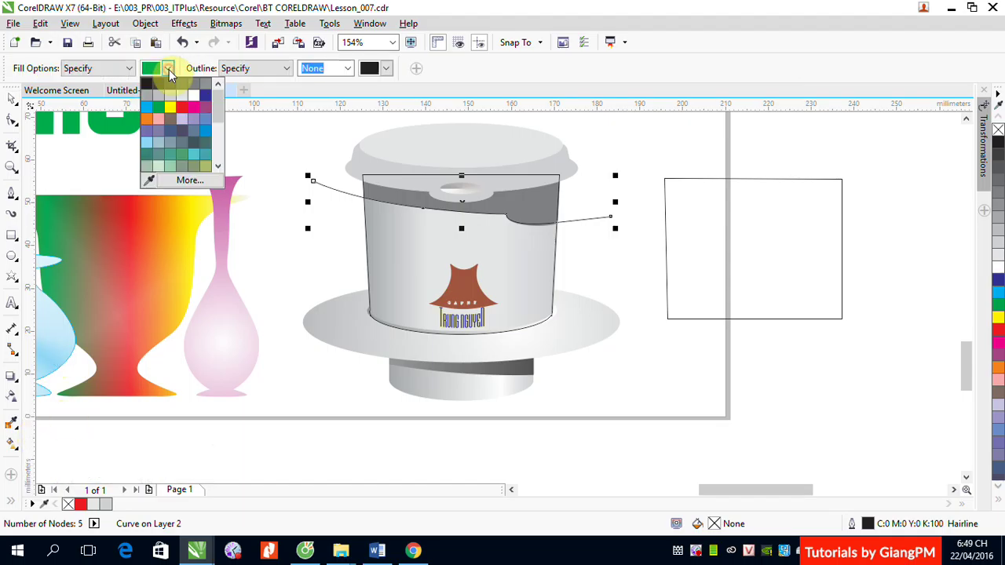
{"action": "left_click", "coordinate": [148, 176]}
{"action": "left_click", "coordinate": [516, 208]}
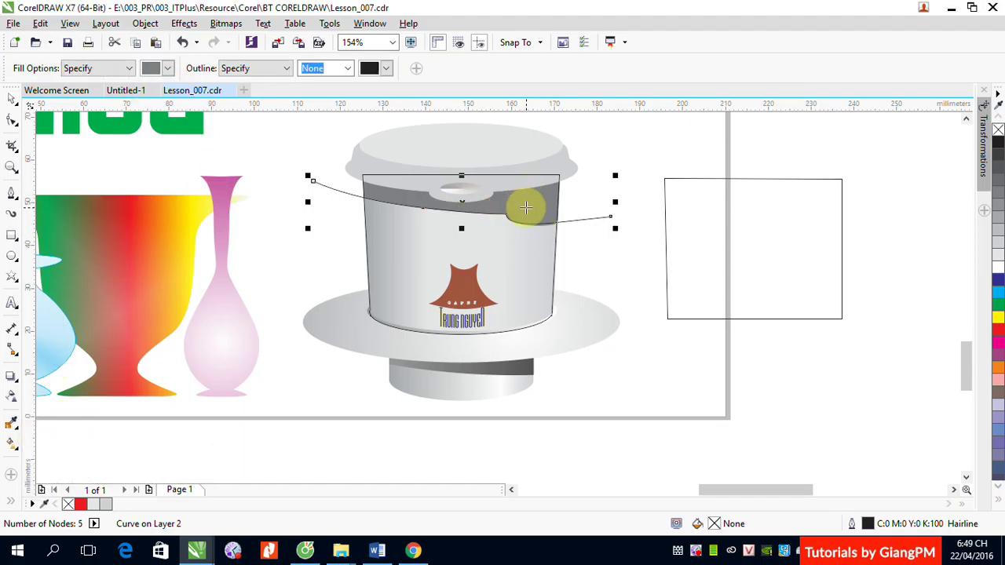
{"action": "left_click", "coordinate": [524, 208]}
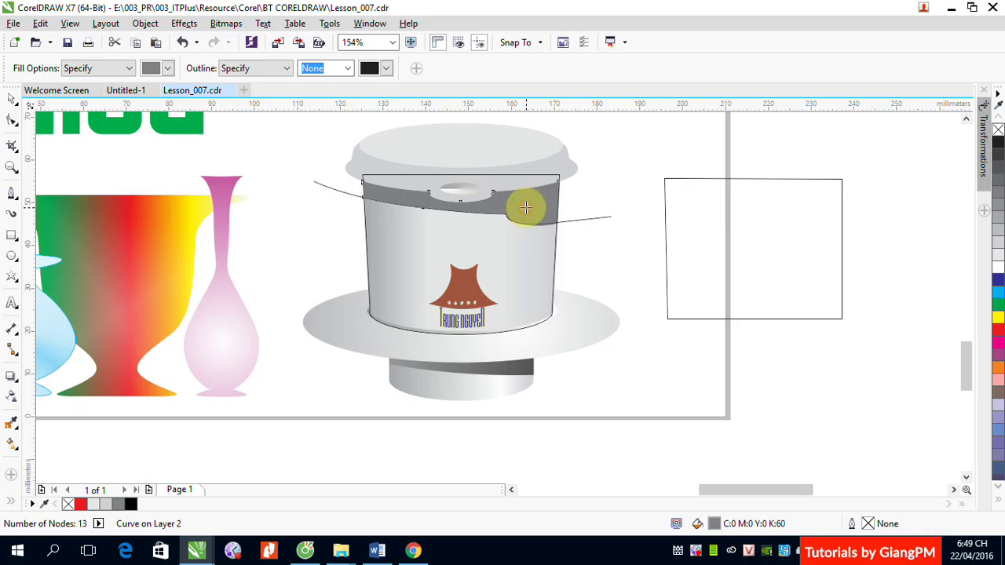
{"action": "left_click", "coordinate": [14, 102]}
{"action": "left_click", "coordinate": [599, 219]}
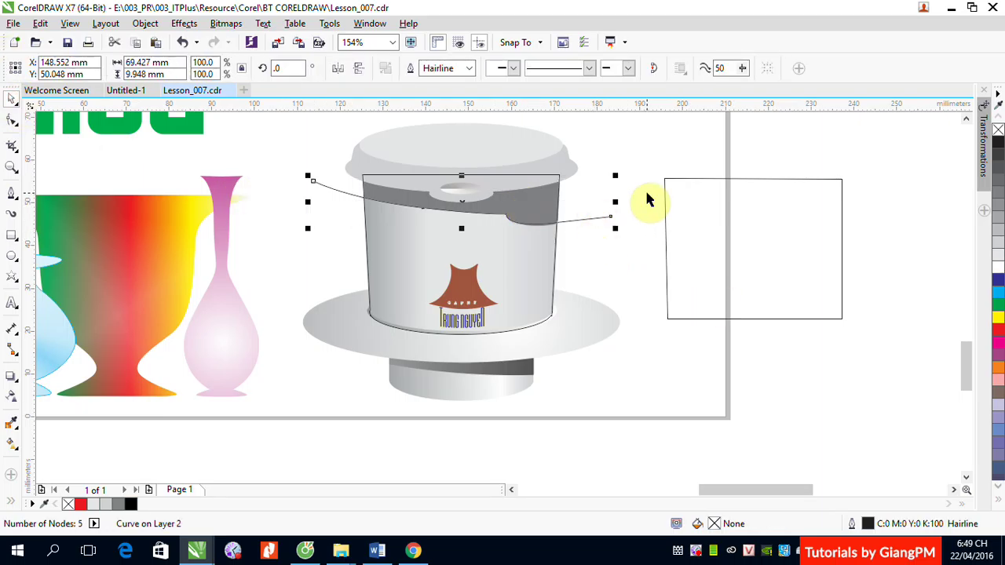
{"action": "key", "text": "Delete"}
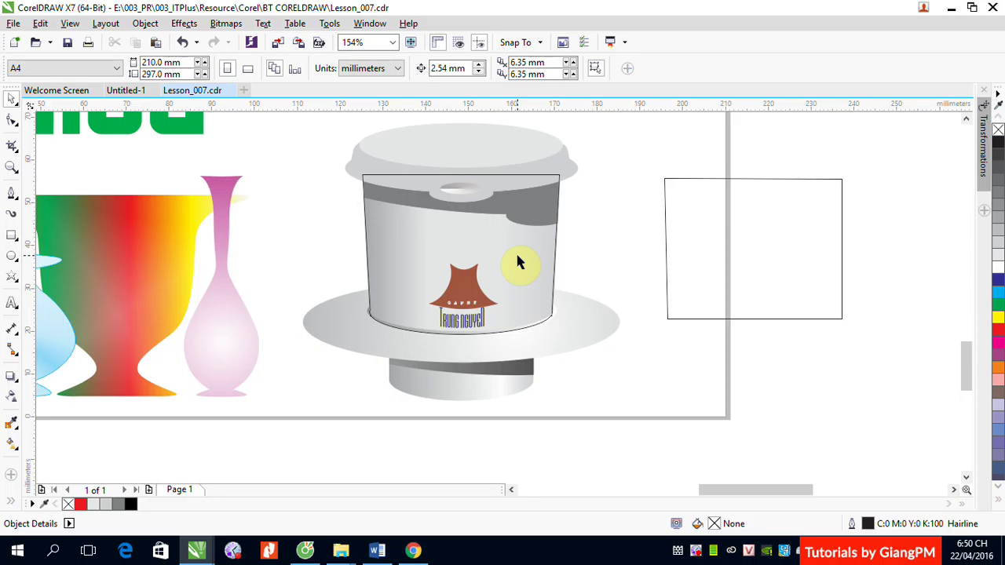
Try a horizontal black-to-white fountain fill on the cup body outline with an extra colour node at 44%.
{"action": "left_click", "coordinate": [537, 270]}
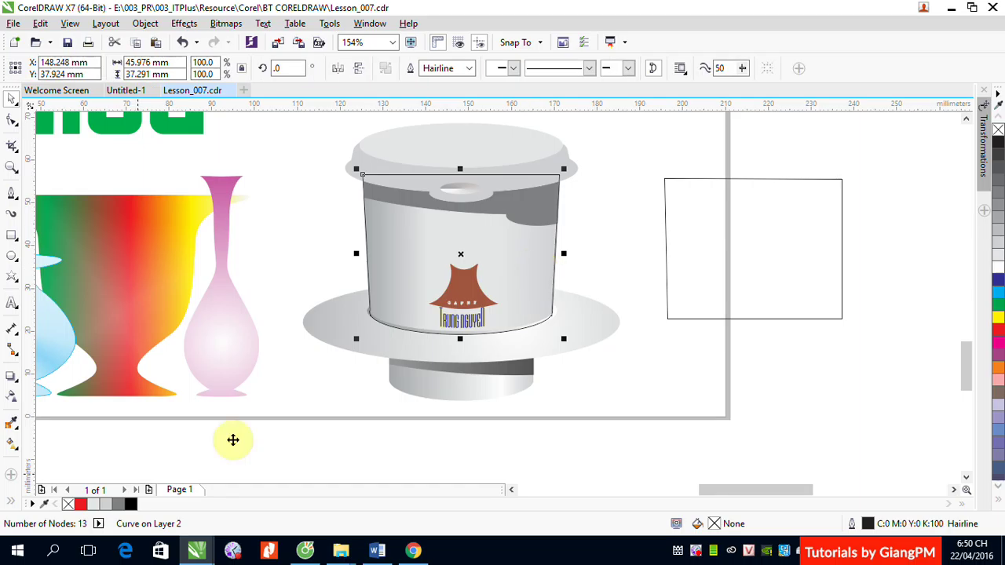
{"action": "left_click", "coordinate": [11, 446]}
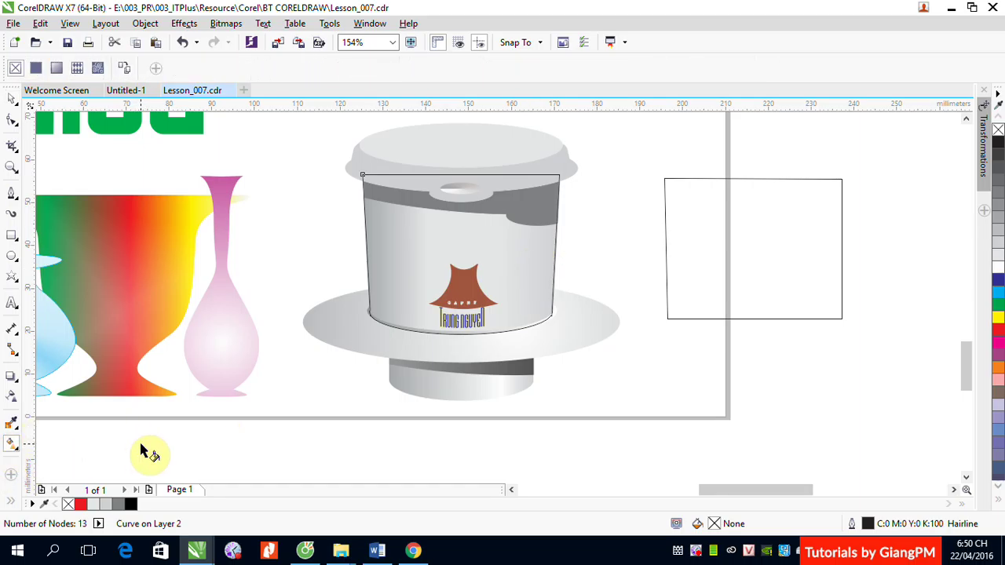
{"action": "left_click", "coordinate": [57, 68]}
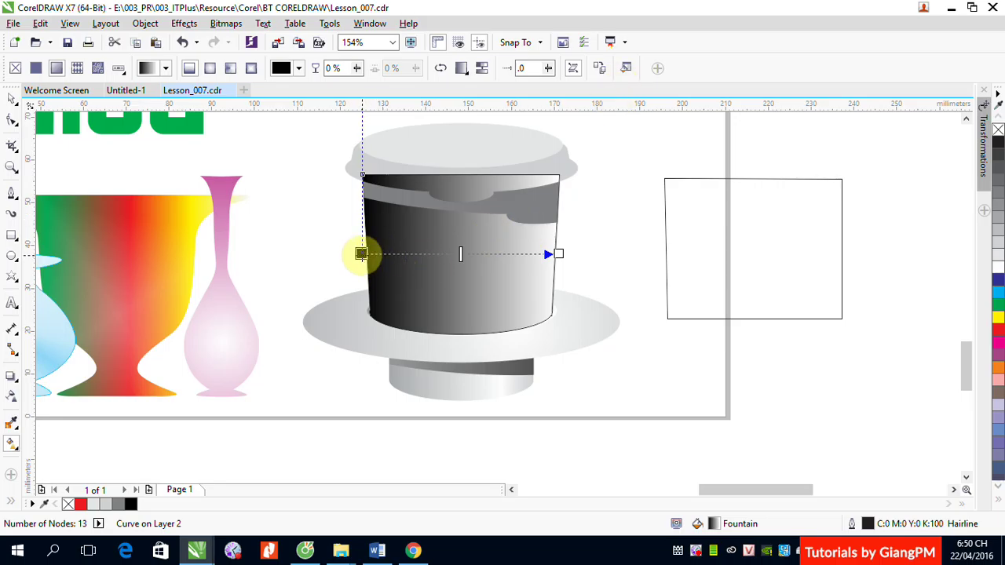
{"action": "double_click", "coordinate": [449, 253]}
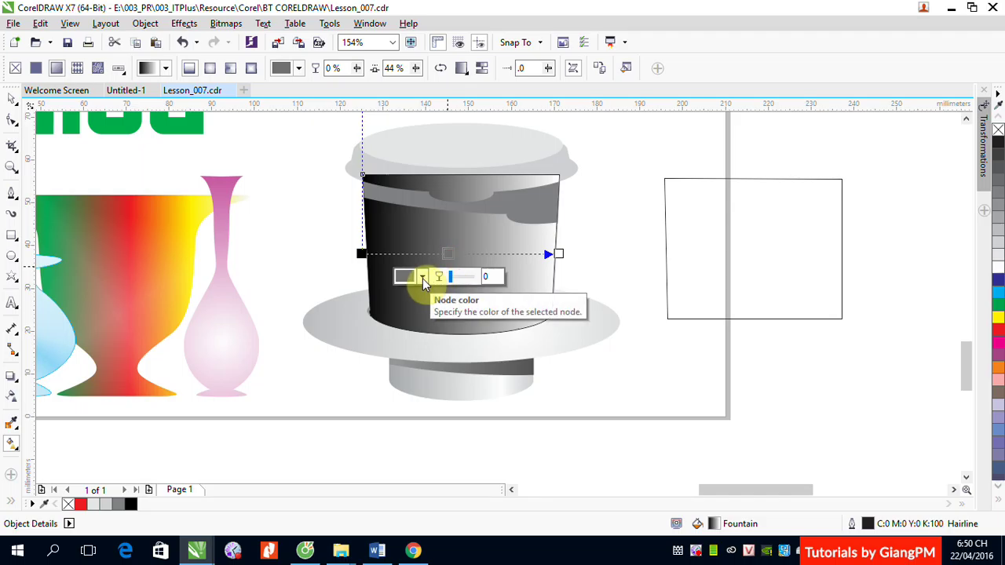
{"action": "left_click", "coordinate": [423, 278]}
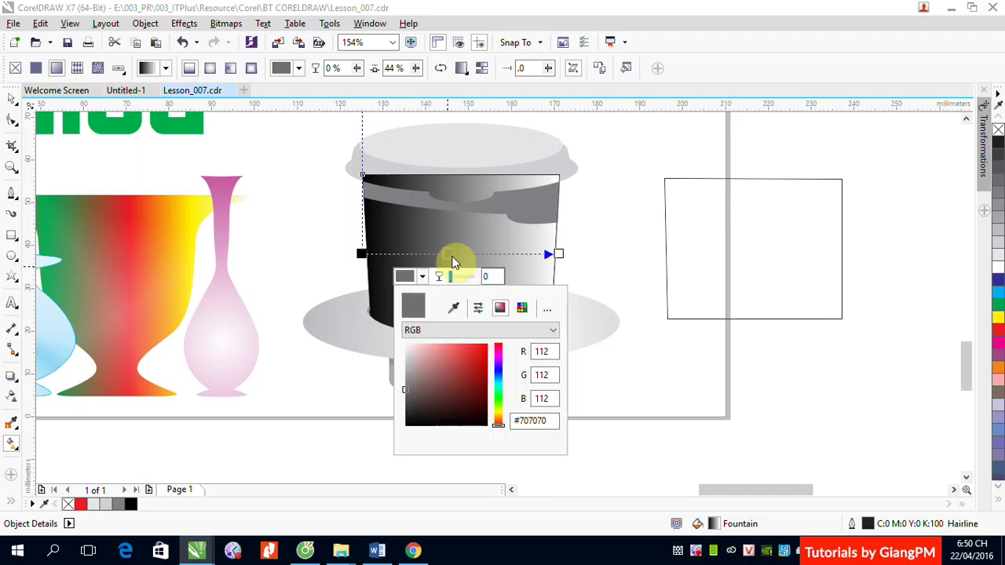
{"action": "left_click", "coordinate": [12, 98]}
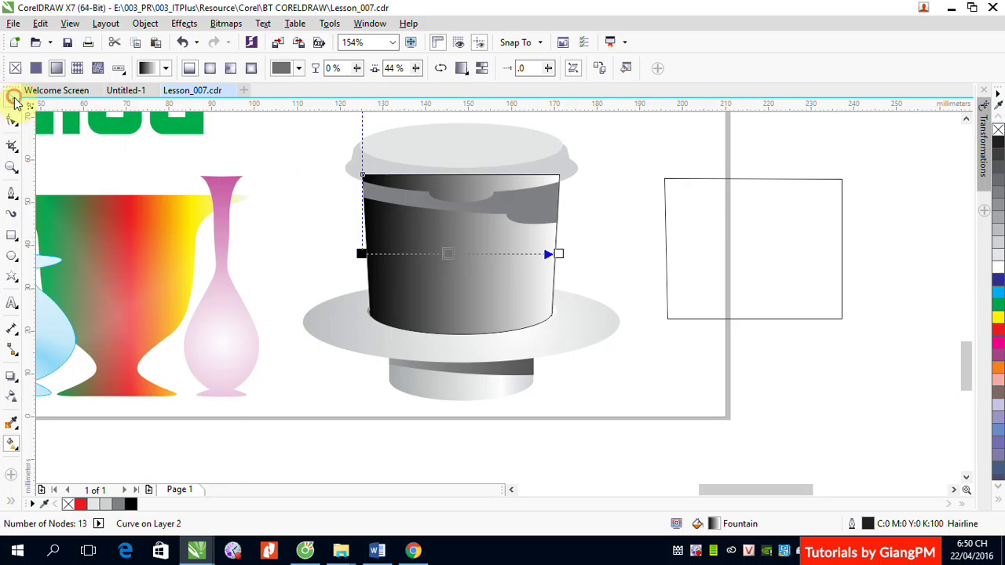
{"action": "left_click", "coordinate": [600, 203]}
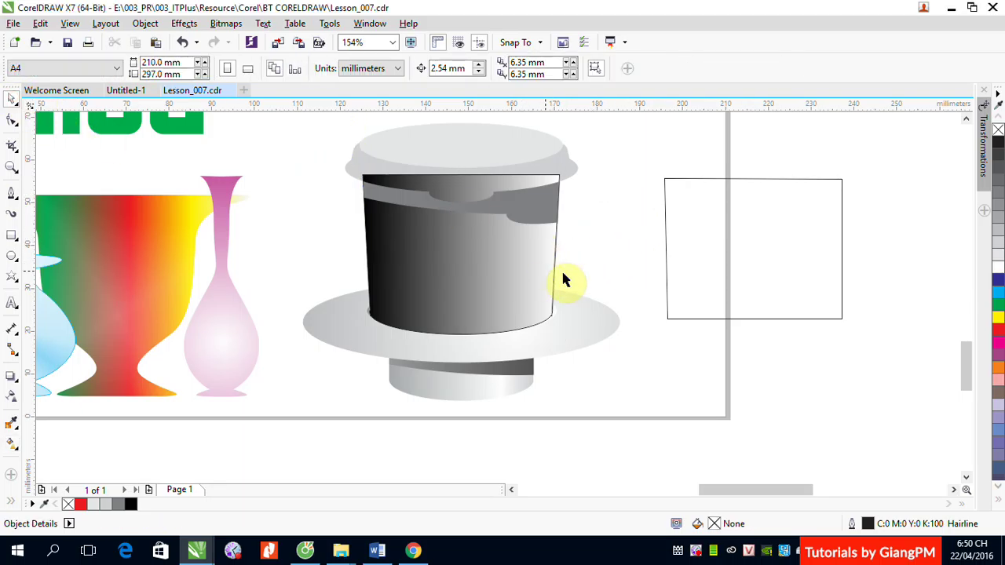
Undo the fountain fill and its added colour node on the cup body outline.
{"action": "key", "text": "ctrl+z"}
{"action": "left_click", "coordinate": [609, 263]}
{"action": "key", "text": "ctrl+z"}
{"action": "left_click", "coordinate": [617, 237]}
{"action": "left_click", "coordinate": [554, 285]}
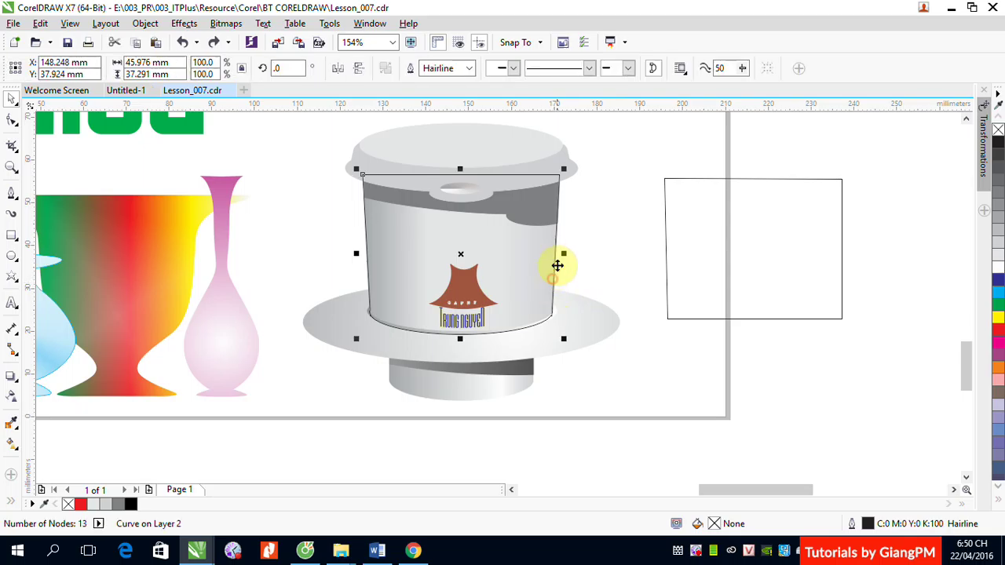
{"action": "left_click", "coordinate": [652, 141]}
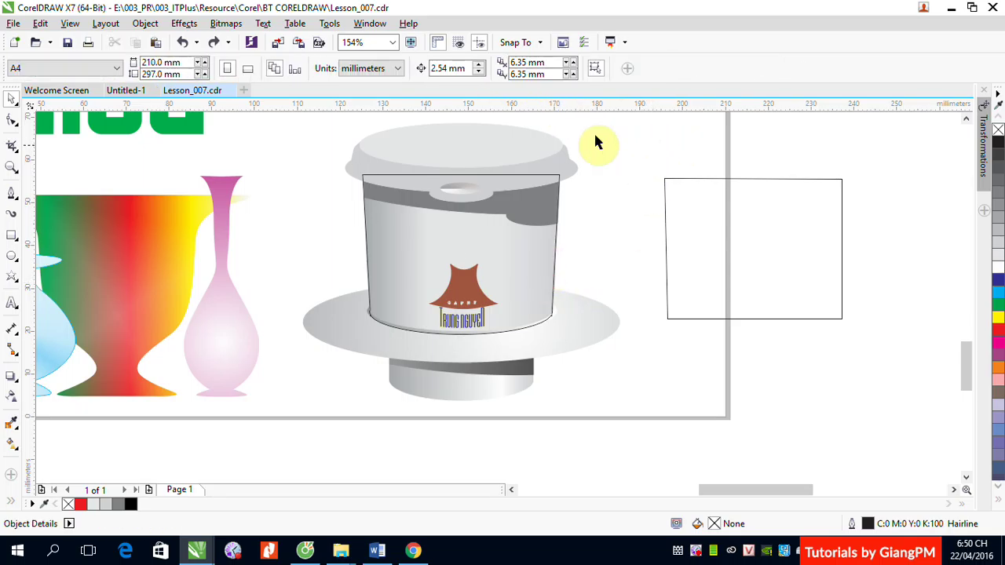
{"action": "left_click", "coordinate": [556, 226]}
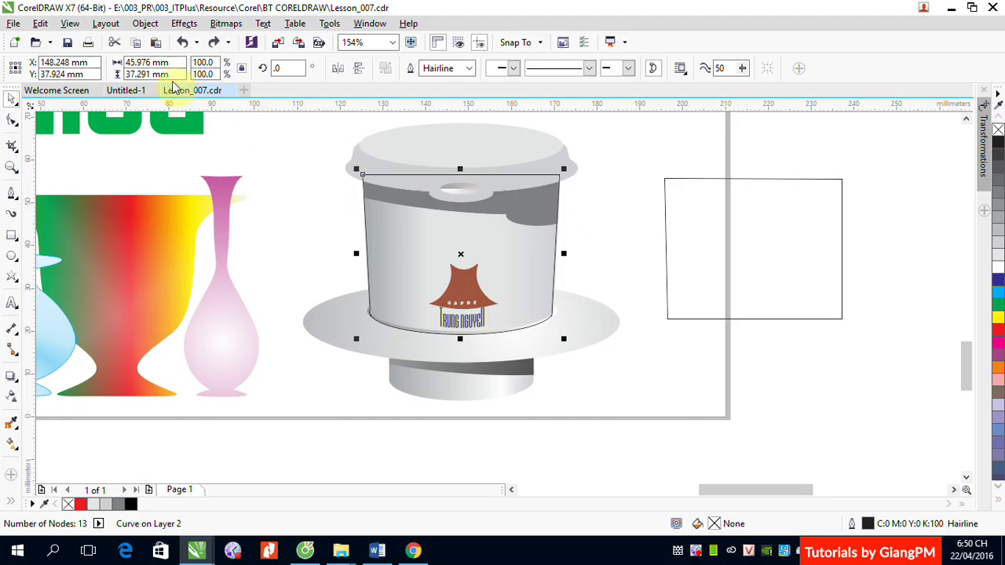
{"action": "double_click", "coordinate": [135, 62]}
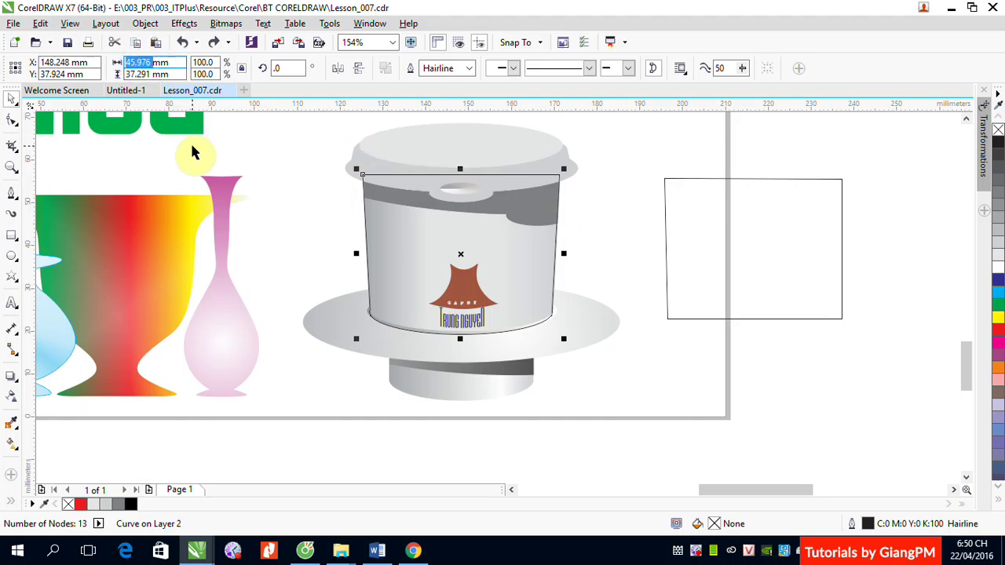
{"action": "left_click", "coordinate": [704, 148]}
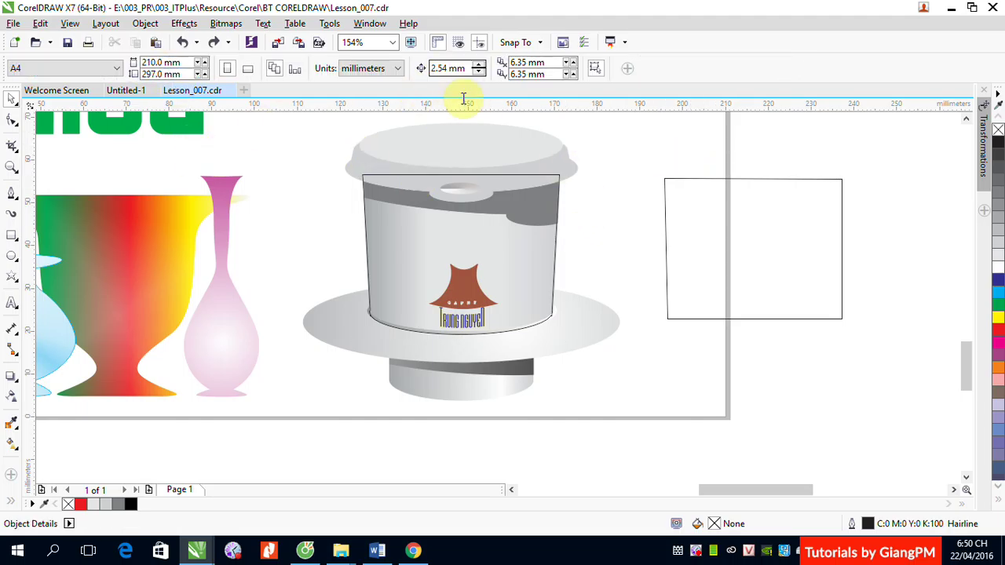
Set the nudge distance to 70 mm and nudge the cup body outline right by that amount, clear of the reference.
{"action": "double_click", "coordinate": [434, 70]}
{"action": "type", "text": "70"}
{"action": "left_click", "coordinate": [558, 240]}
{"action": "key", "text": "Right"}
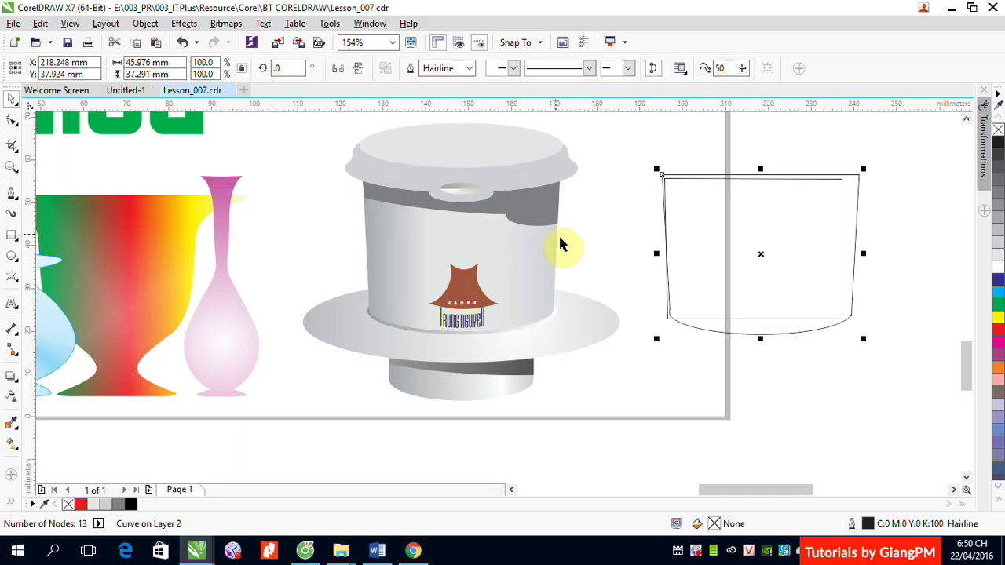
Delete the stray four-node outline overlapping the moved cup body outline.
{"action": "left_click", "coordinate": [934, 265]}
{"action": "left_click", "coordinate": [842, 216]}
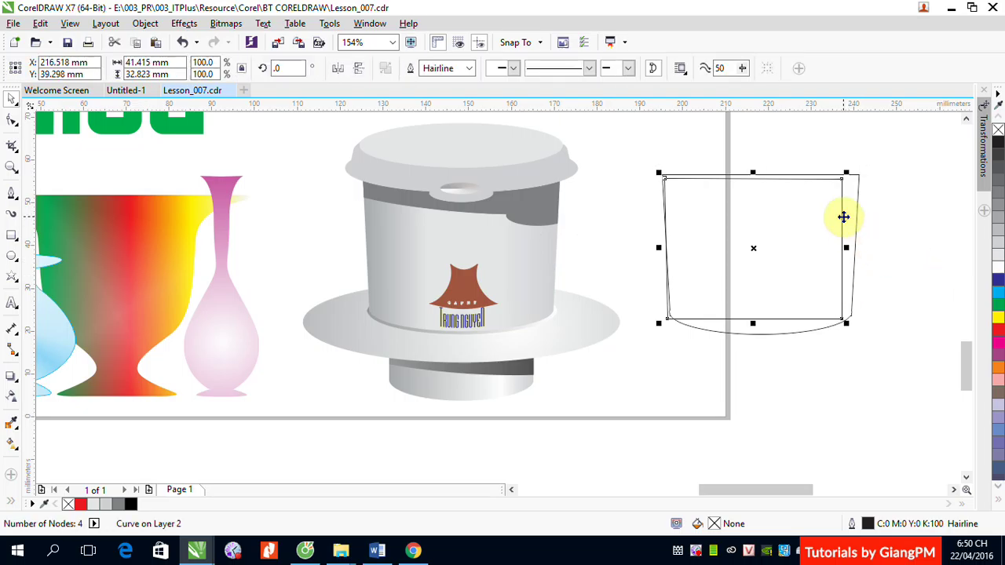
{"action": "key", "text": "Delete"}
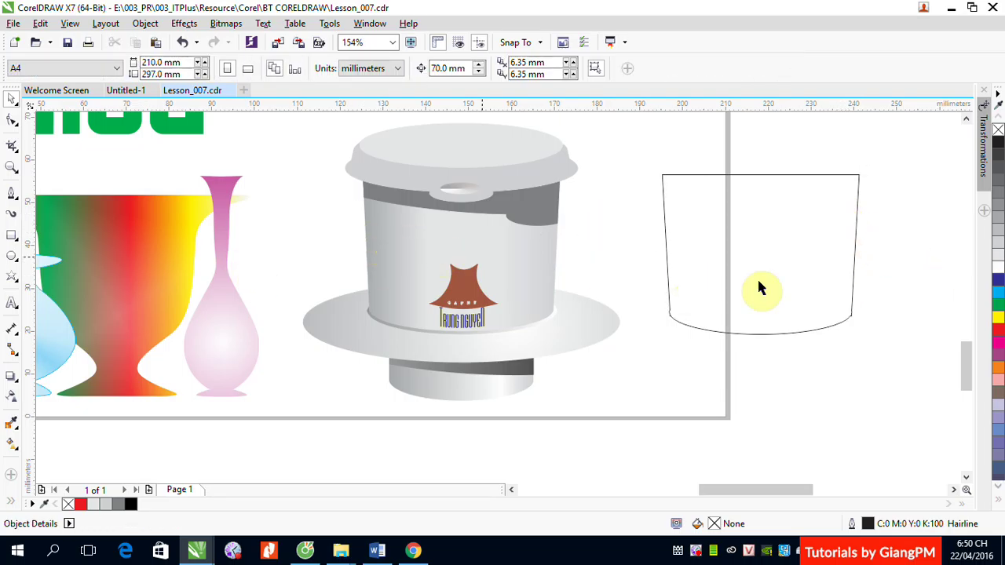
Apply a horizontal fountain fill to the cup body outline and add a colour node at 43% with the reference body's light grey, K 10.
{"action": "left_click", "coordinate": [764, 332]}
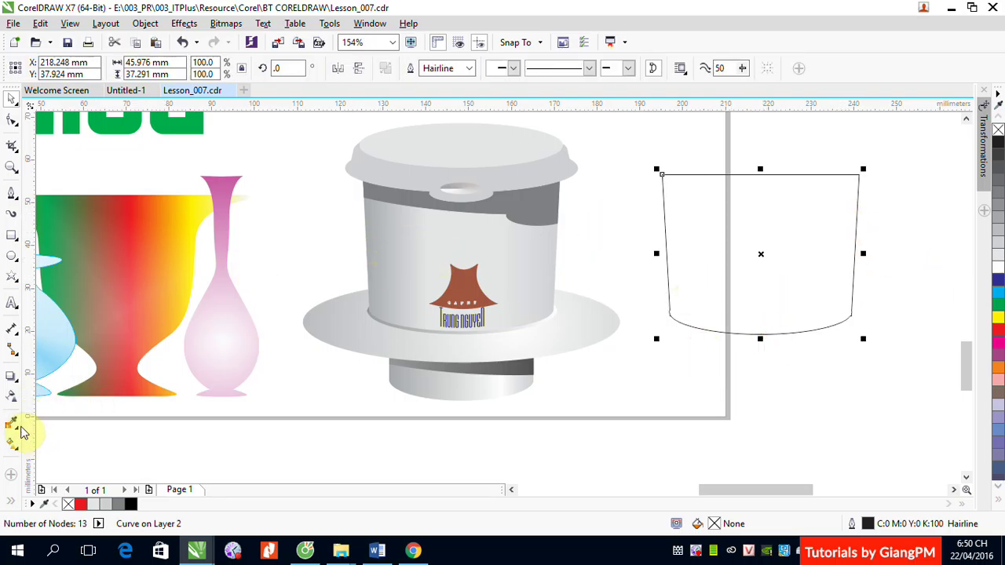
{"action": "left_click", "coordinate": [11, 443]}
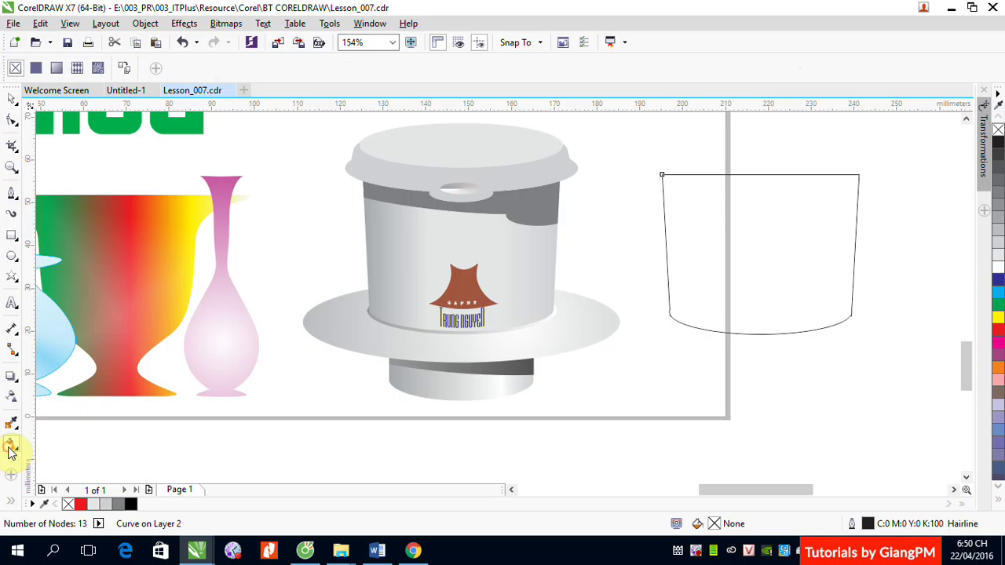
{"action": "left_click", "coordinate": [56, 67]}
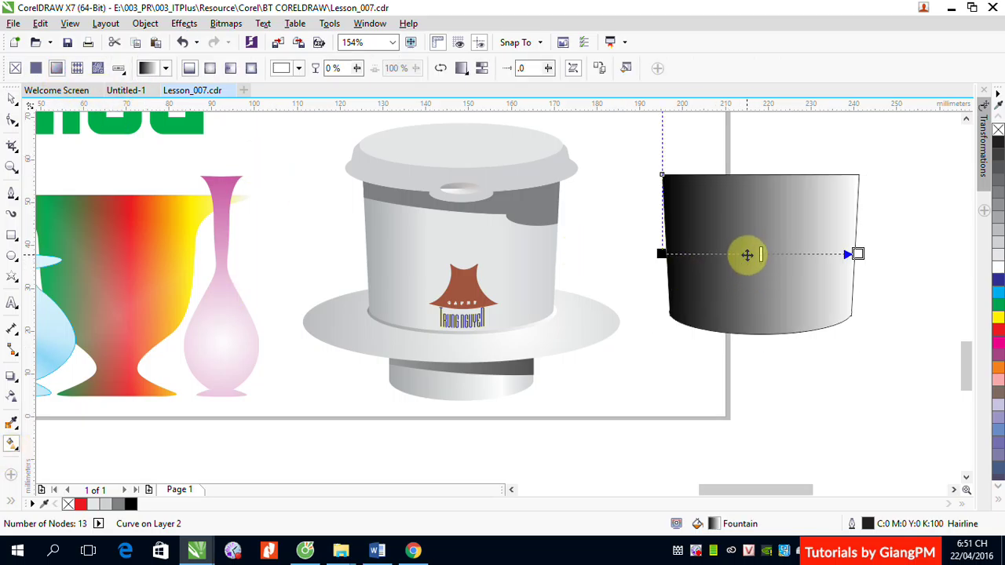
{"action": "left_click", "coordinate": [747, 255]}
{"action": "left_click", "coordinate": [721, 276]}
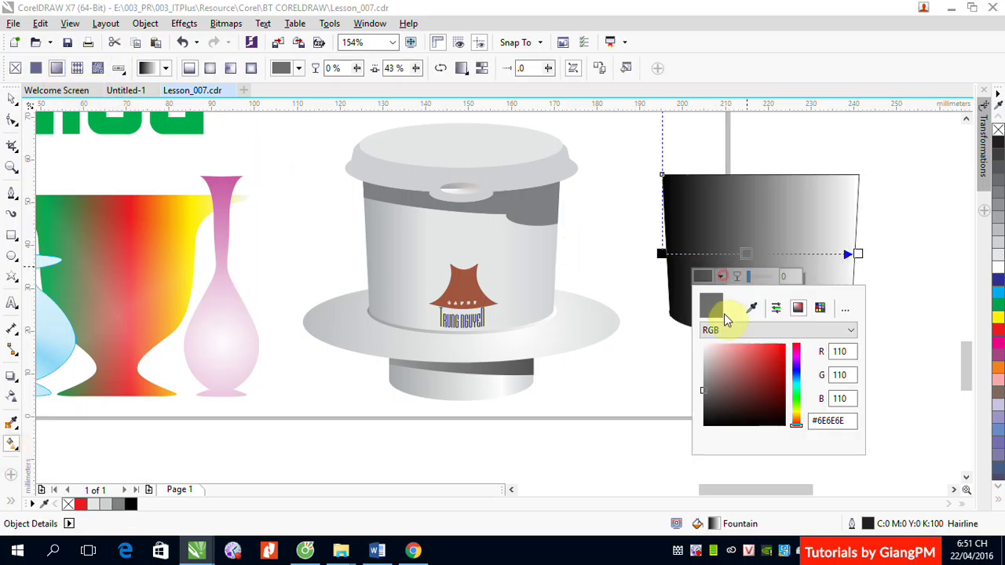
{"action": "left_click", "coordinate": [749, 308]}
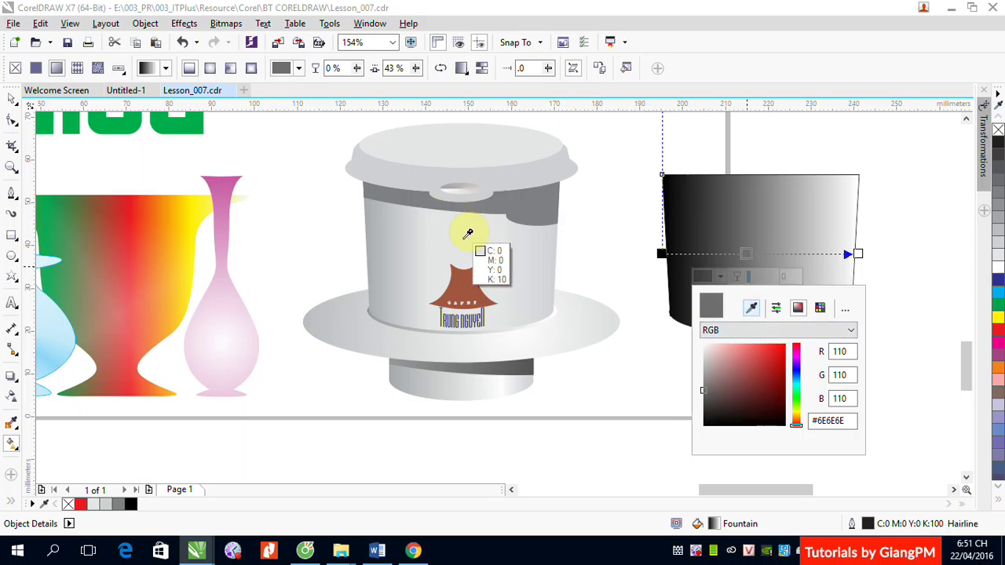
{"action": "left_click", "coordinate": [463, 238]}
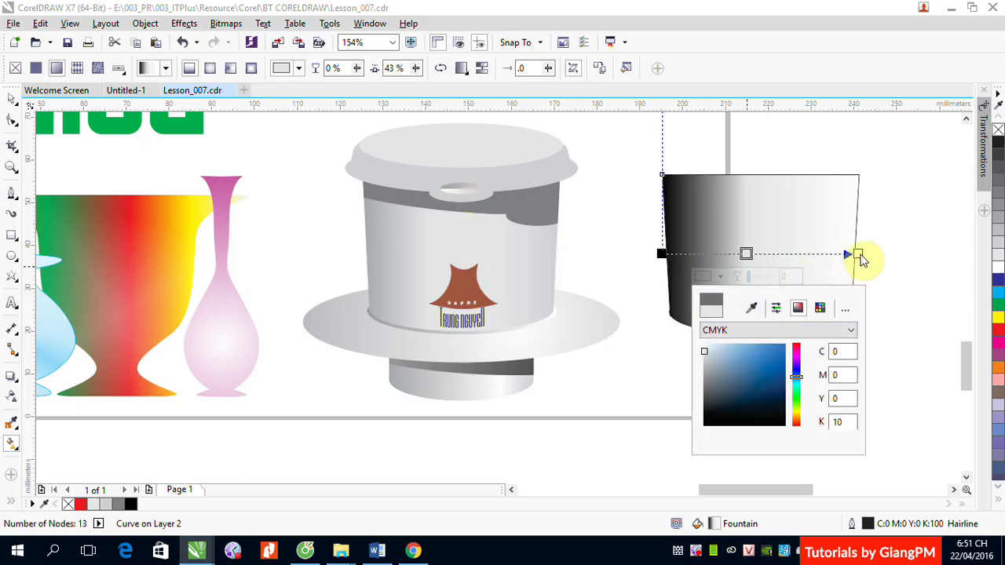
Set the fountain fill's end node to the grey sampled from the reference body's right edge, K 19.
{"action": "left_click", "coordinate": [858, 253]}
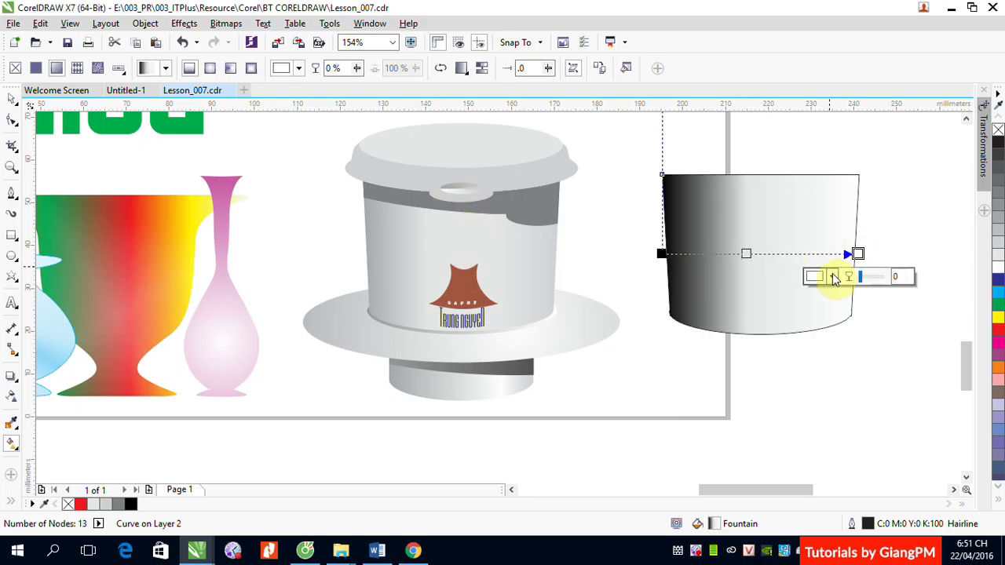
{"action": "left_click", "coordinate": [832, 276]}
{"action": "left_click", "coordinate": [863, 308]}
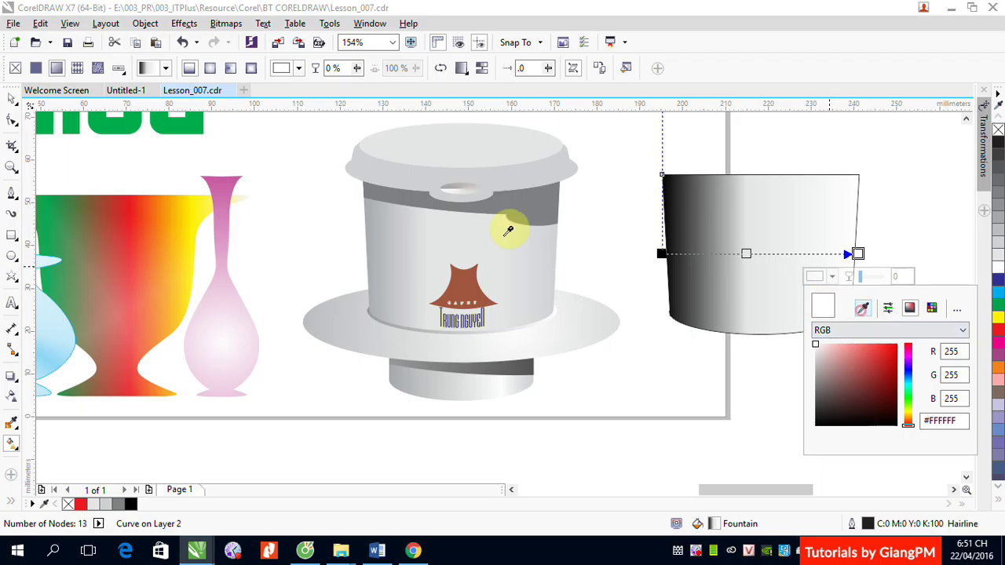
{"action": "left_click", "coordinate": [554, 238]}
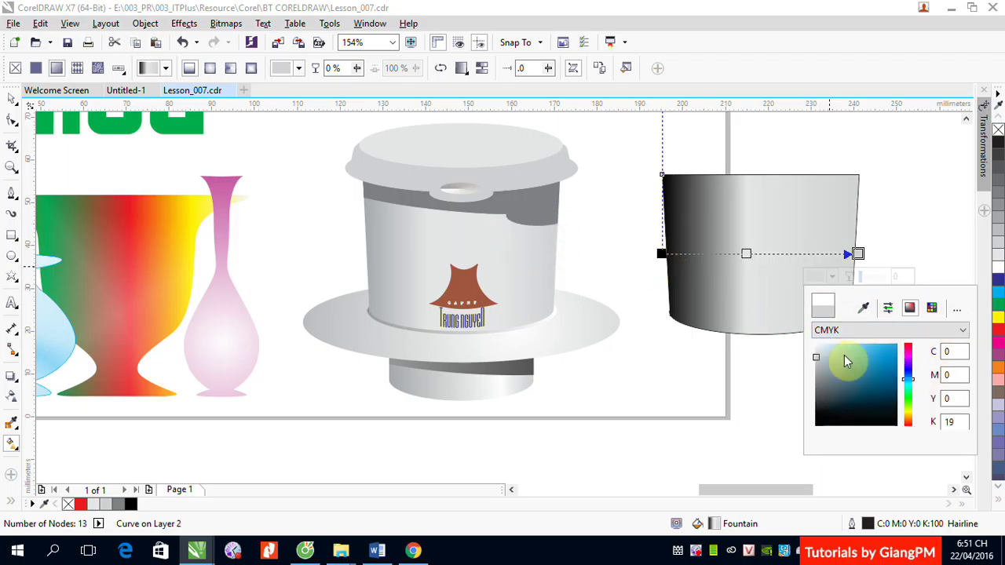
Set the fountain fill's start node to the grey sampled from the reference body's left edge, K 36.
{"action": "left_click", "coordinate": [661, 253]}
{"action": "left_click", "coordinate": [660, 253]}
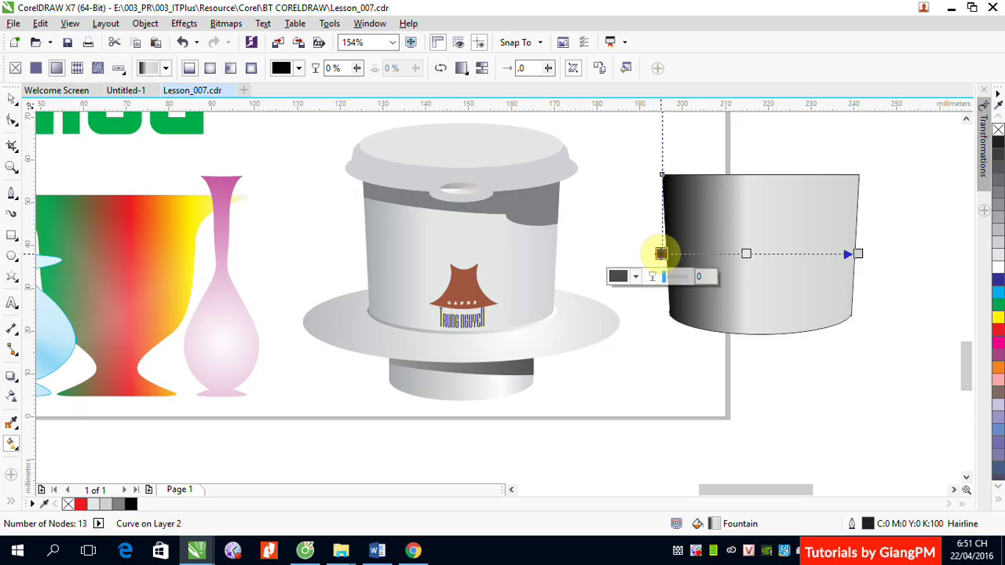
{"action": "left_click", "coordinate": [635, 276]}
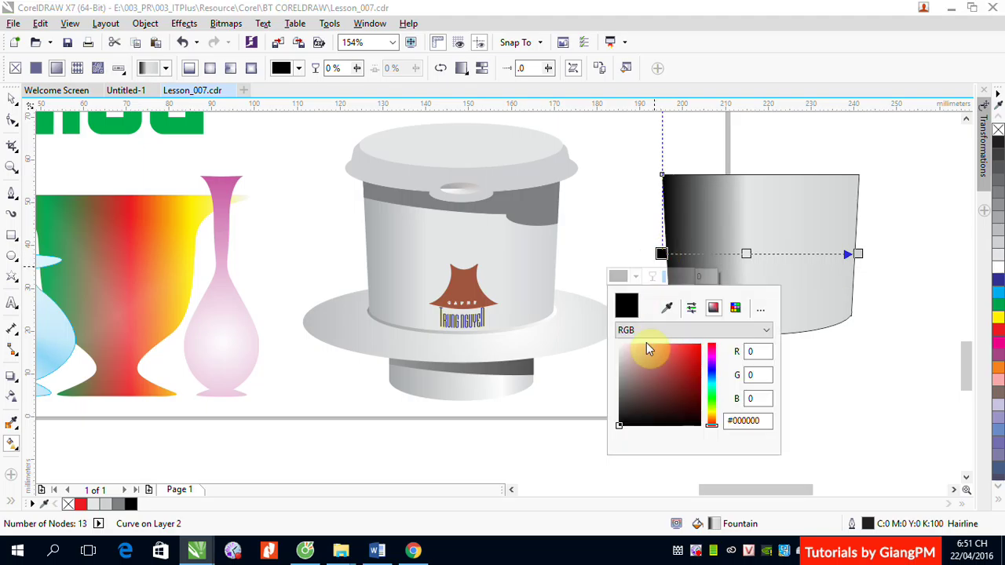
{"action": "left_click", "coordinate": [665, 309]}
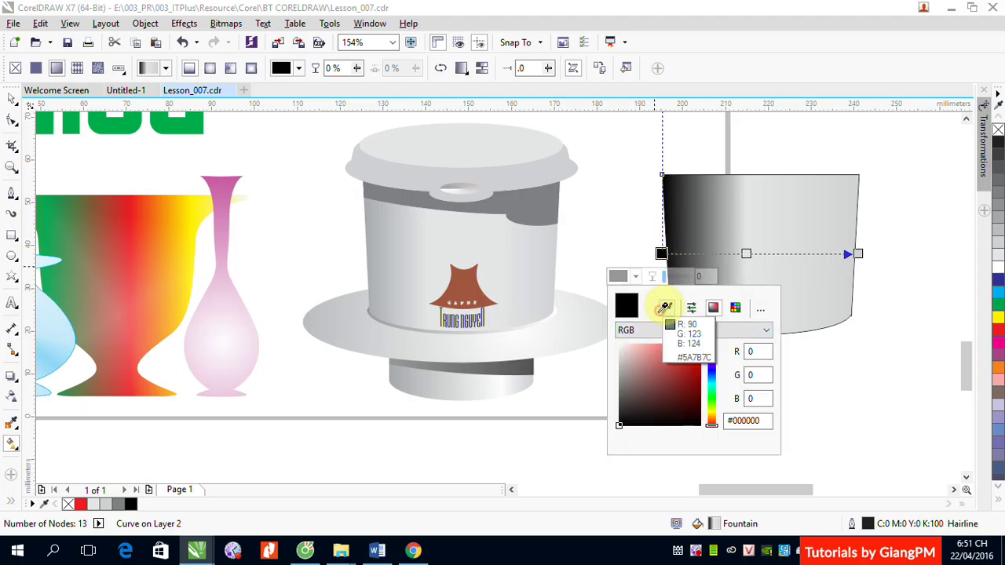
{"action": "left_click", "coordinate": [372, 243]}
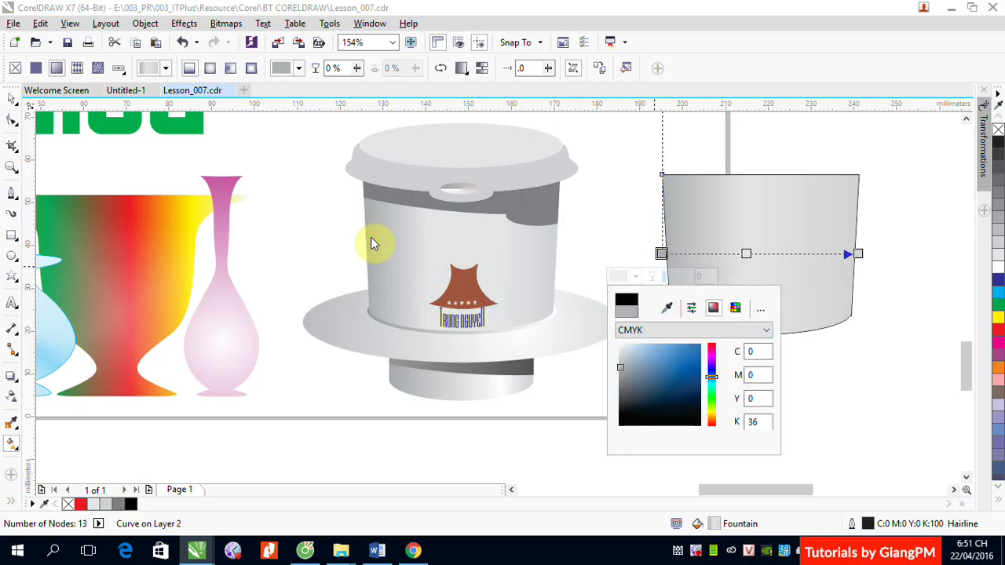
Move the fountain fill's middle colour node to 54% and deselect the cup body.
{"action": "left_click", "coordinate": [762, 255]}
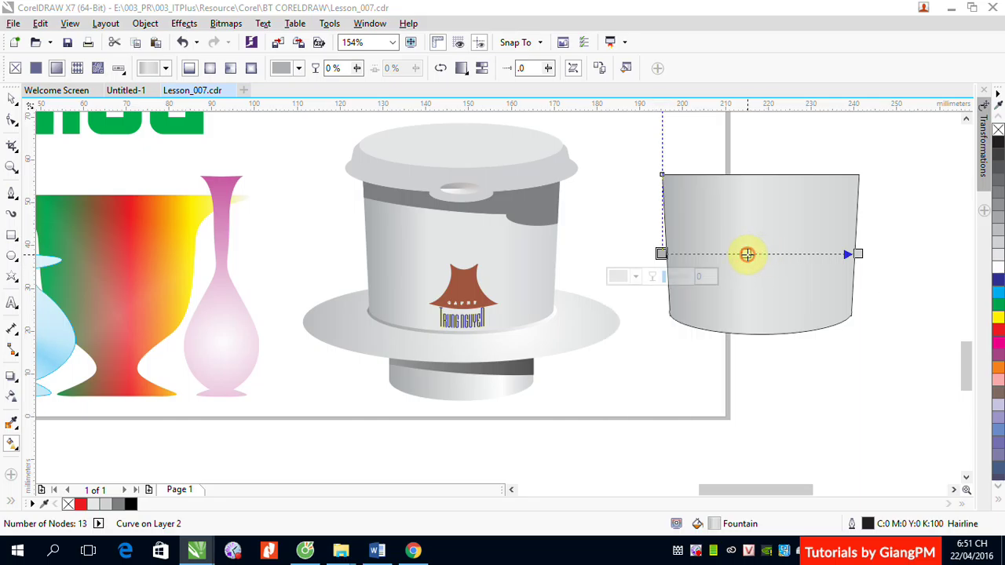
{"action": "double_click", "coordinate": [747, 254]}
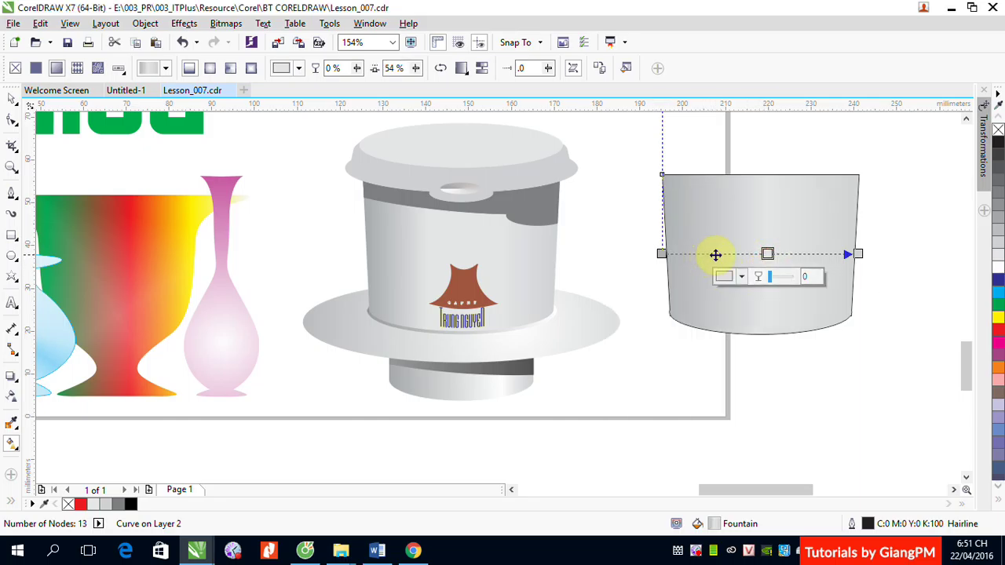
{"action": "left_click", "coordinate": [662, 255]}
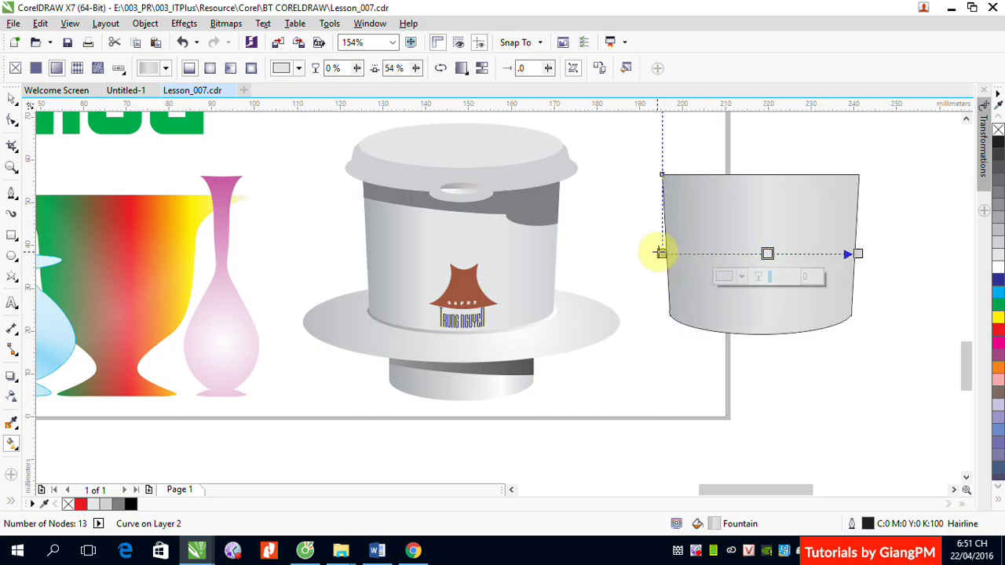
{"action": "left_click", "coordinate": [661, 254]}
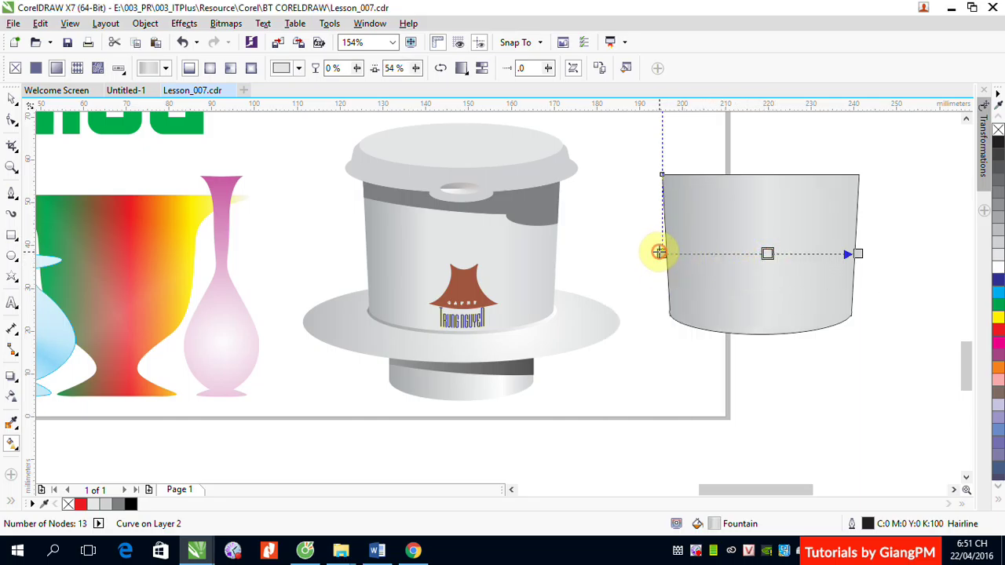
{"action": "left_click", "coordinate": [13, 99]}
{"action": "left_click", "coordinate": [922, 204]}
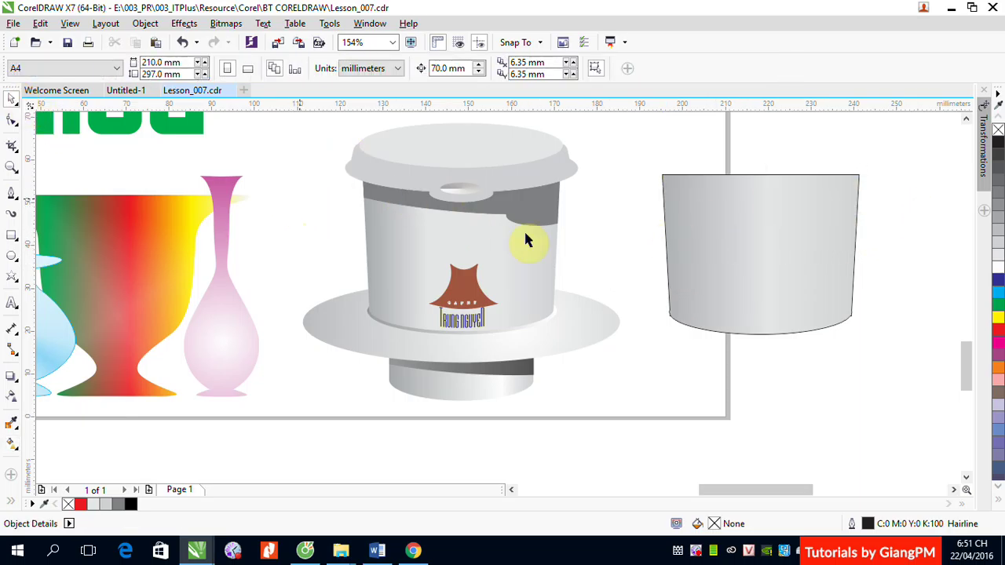
Nudge the filled cup body 70 mm left, back onto the reference cup, and remove its outline.
{"action": "left_click", "coordinate": [788, 275]}
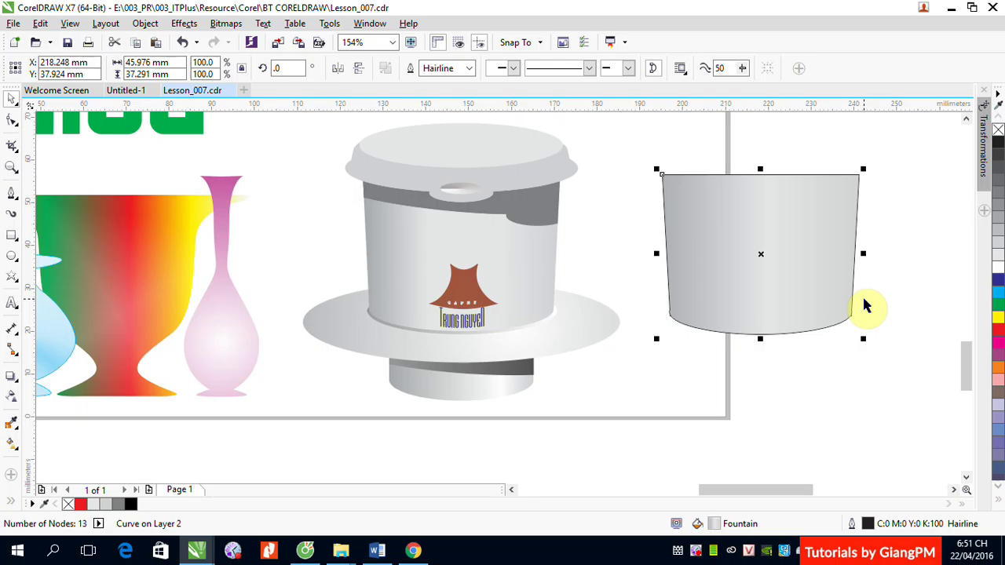
{"action": "key", "text": "ctrl+z"}
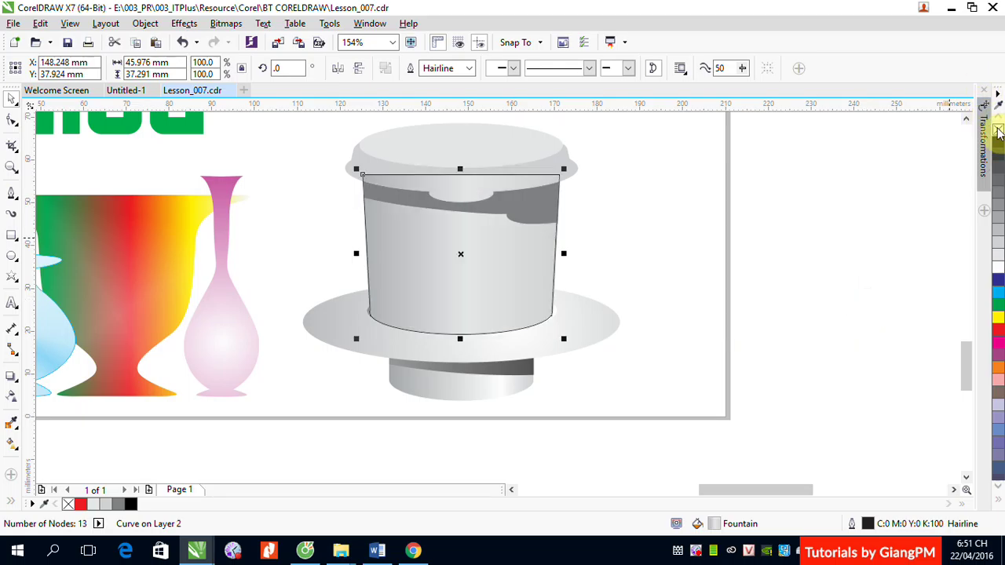
{"action": "left_click", "coordinate": [796, 227]}
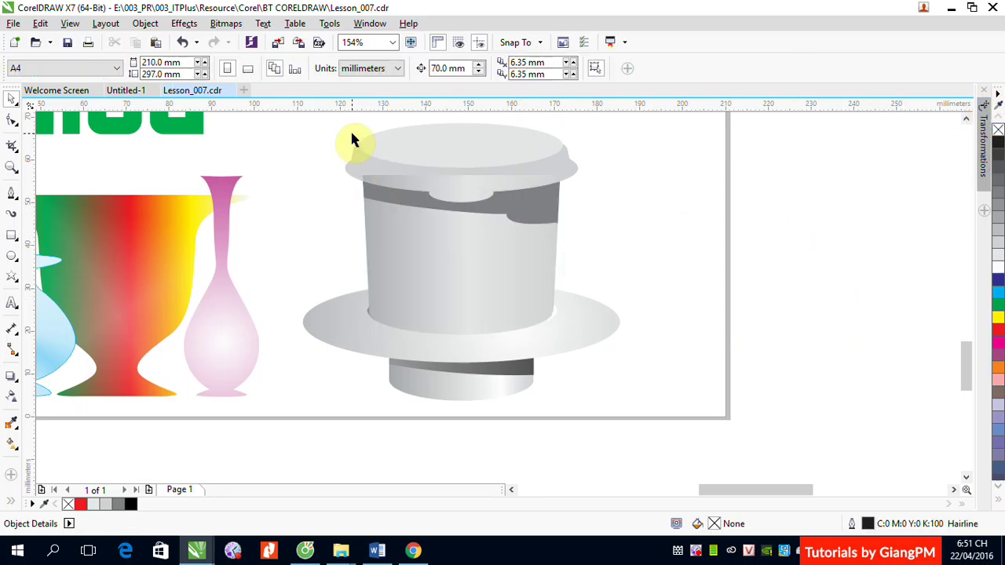
Select the three lid pieces, including the oval tab, and bring them in front of the cup body.
{"action": "left_click", "coordinate": [966, 118]}
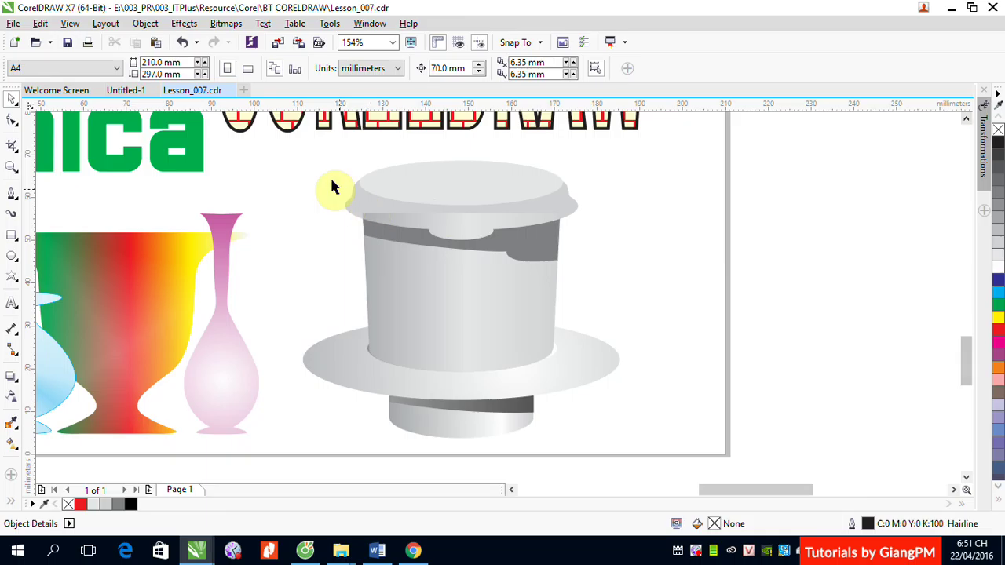
{"action": "left_click_drag", "start_coordinate": [335, 161], "coordinate": [617, 261]}
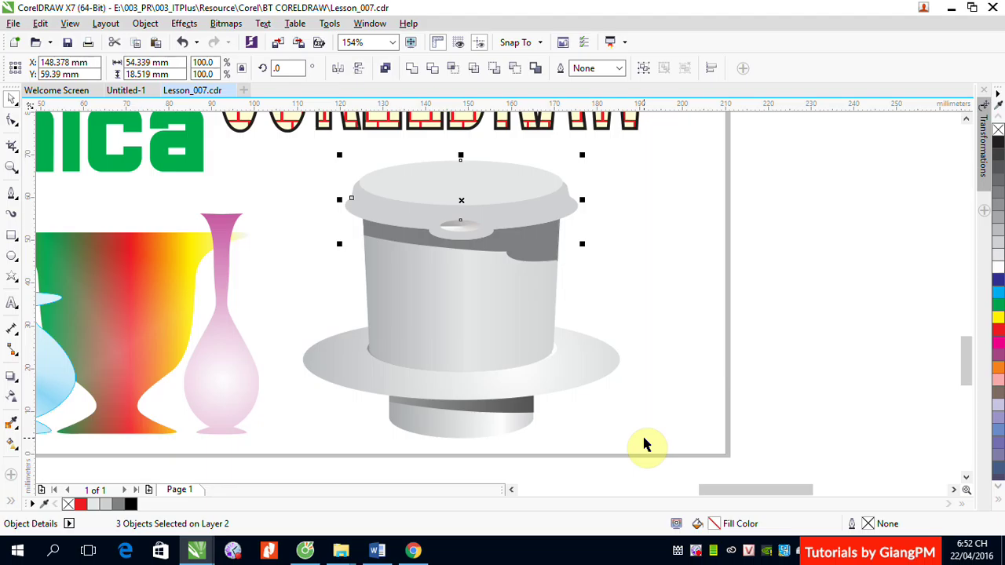
Draw a rectangle about 105 × 85 mm in the empty area above the large wooden cylinder beside the page.
{"action": "scroll", "coordinate": [643, 445], "scroll_direction": "down", "scroll_amount": 3}
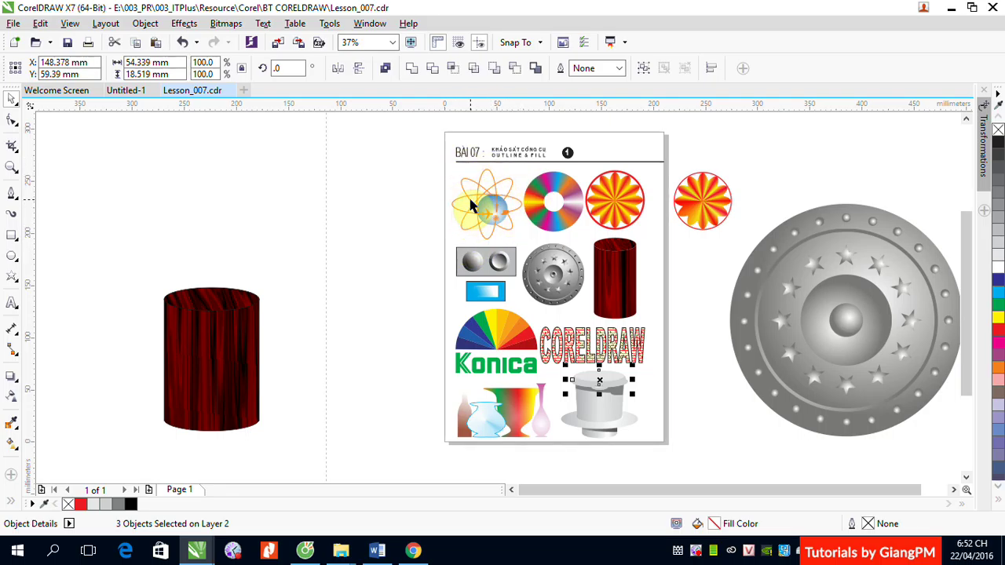
{"action": "left_click", "coordinate": [10, 500]}
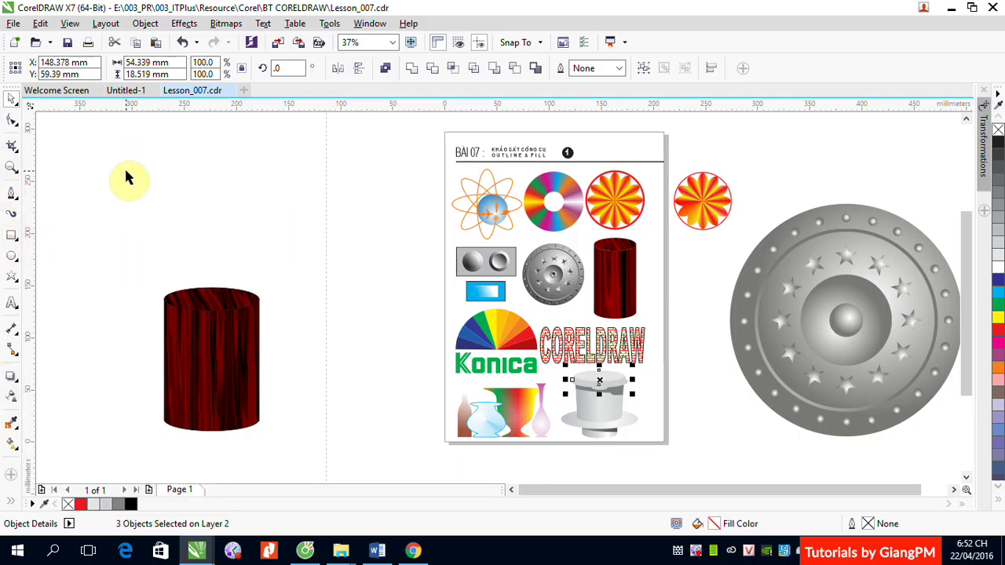
{"action": "left_click", "coordinate": [12, 234]}
{"action": "left_click_drag", "start_coordinate": [118, 156], "coordinate": [228, 244]}
{"action": "left_click", "coordinate": [12, 98]}
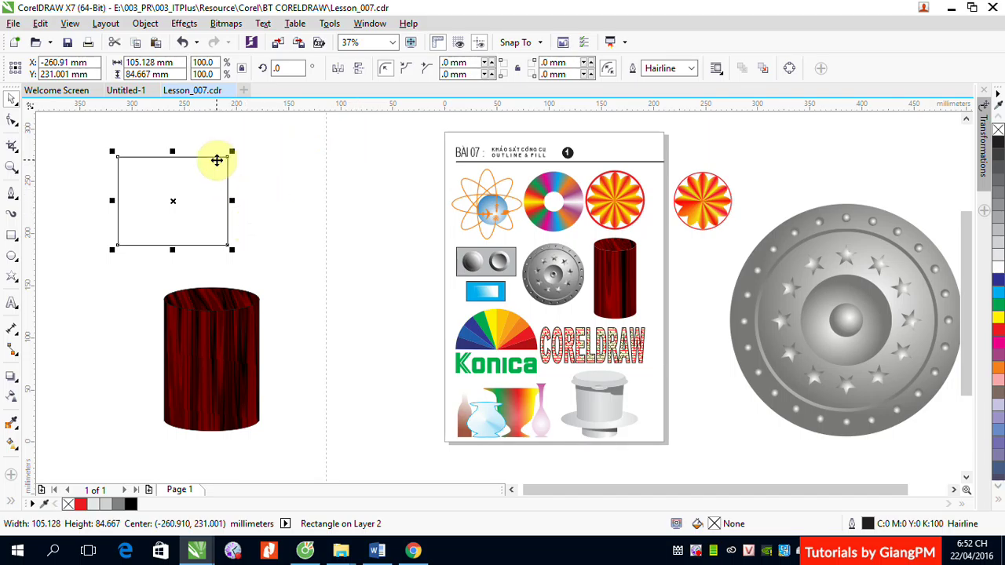
Set the rectangle's outline width successively to 0.5 pt, 2 pt, 12 pt and finally 16 pt.
{"action": "left_click", "coordinate": [692, 69]}
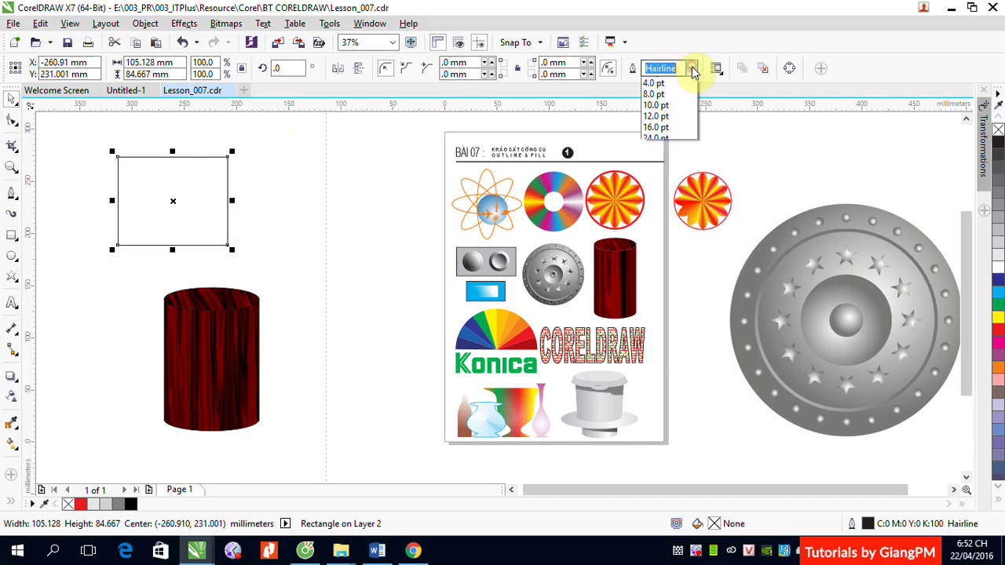
{"action": "left_click", "coordinate": [693, 96]}
{"action": "left_click", "coordinate": [693, 69]}
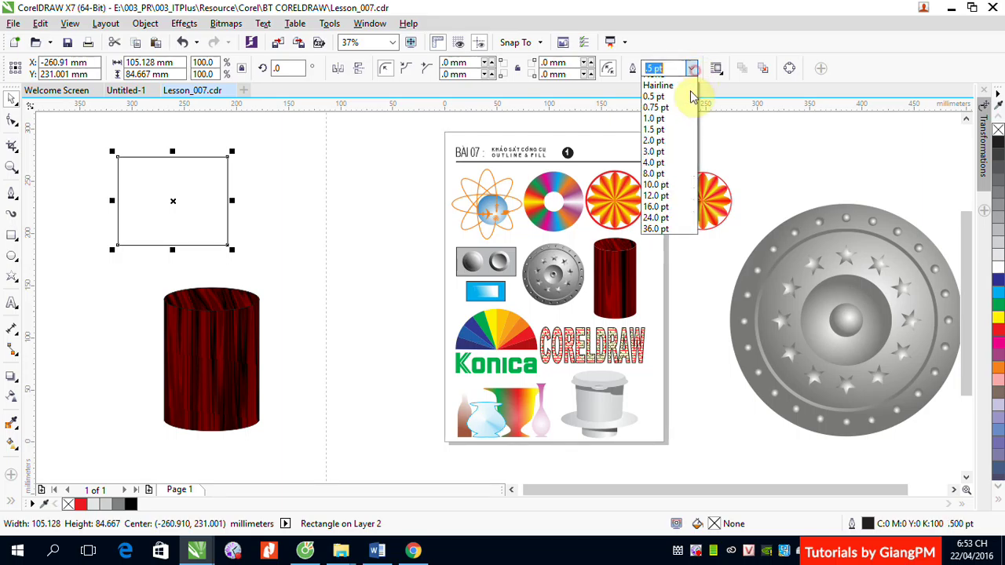
{"action": "left_click", "coordinate": [666, 149]}
{"action": "left_click", "coordinate": [692, 69]}
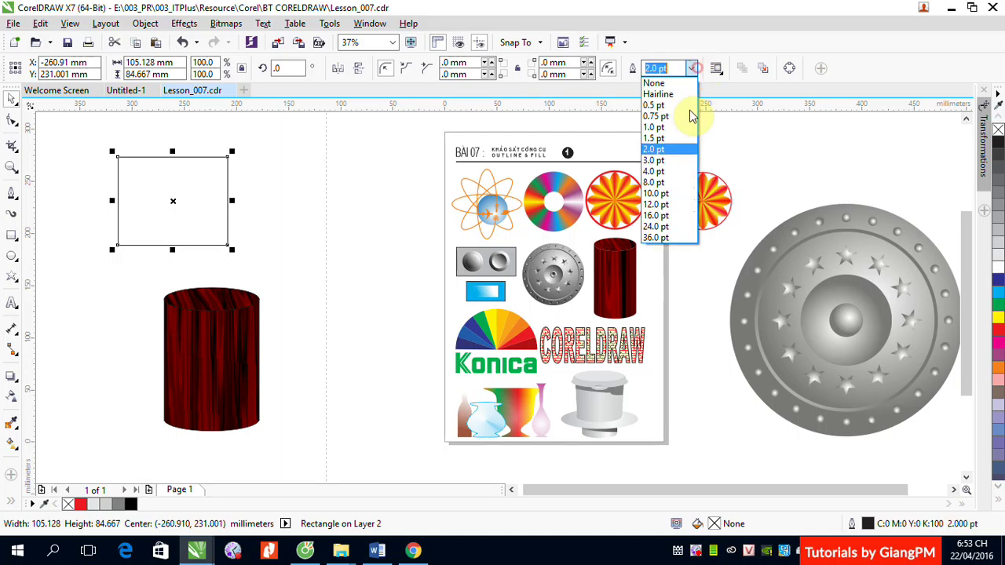
{"action": "left_click", "coordinate": [663, 204]}
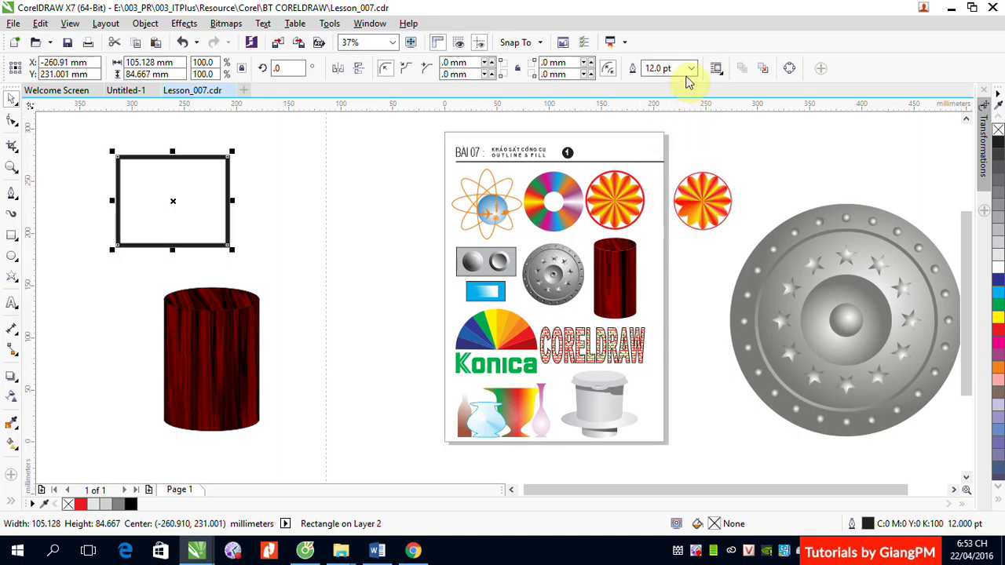
{"action": "left_click", "coordinate": [691, 69]}
{"action": "left_click", "coordinate": [664, 220]}
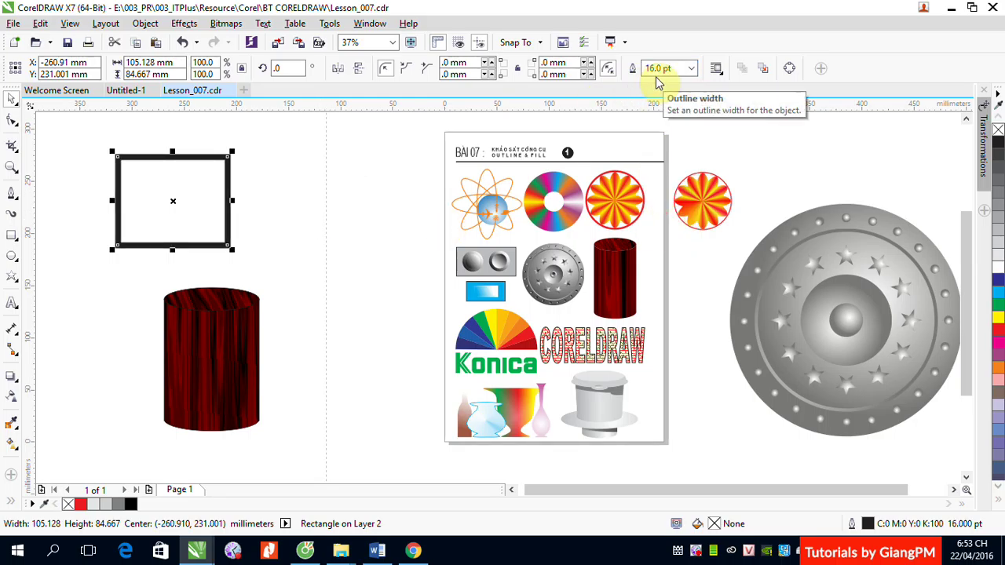
Try a red colour and 1.0 pt width for the rectangle's outline in the Outline Pen settings, and switch the width units to millimeters.
{"action": "left_click", "coordinate": [12, 503]}
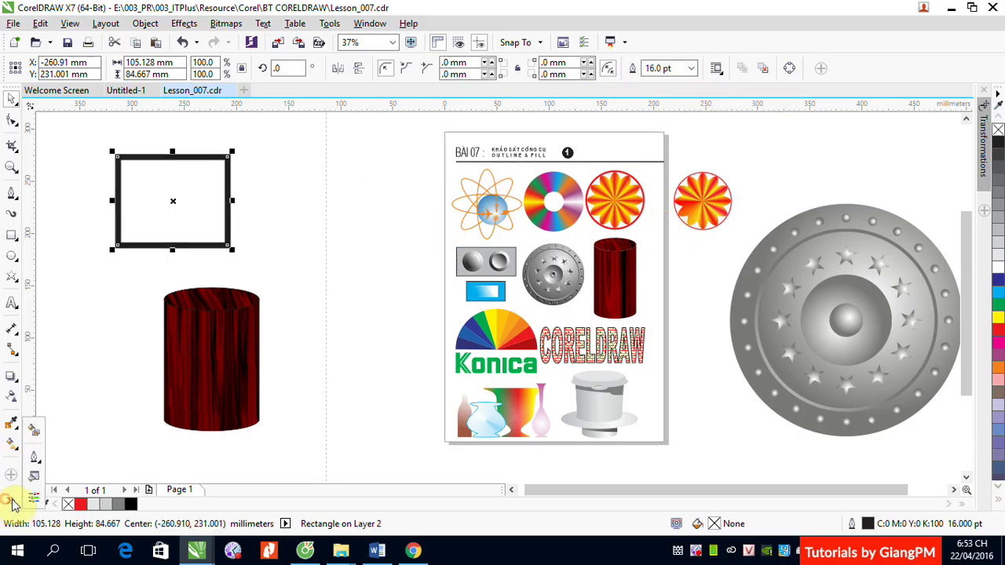
{"action": "left_click", "coordinate": [36, 463]}
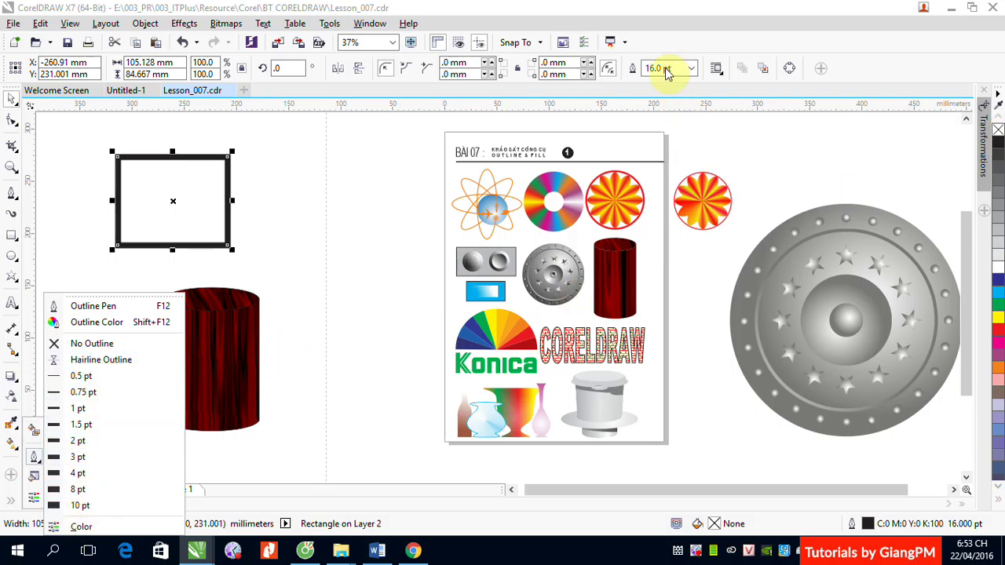
{"action": "left_click", "coordinate": [100, 308]}
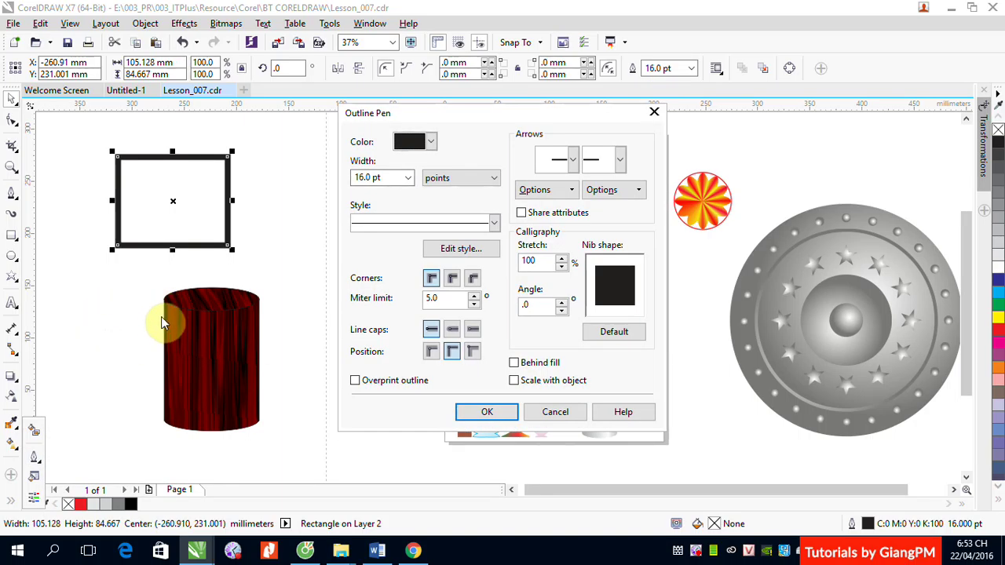
{"action": "left_click", "coordinate": [431, 141]}
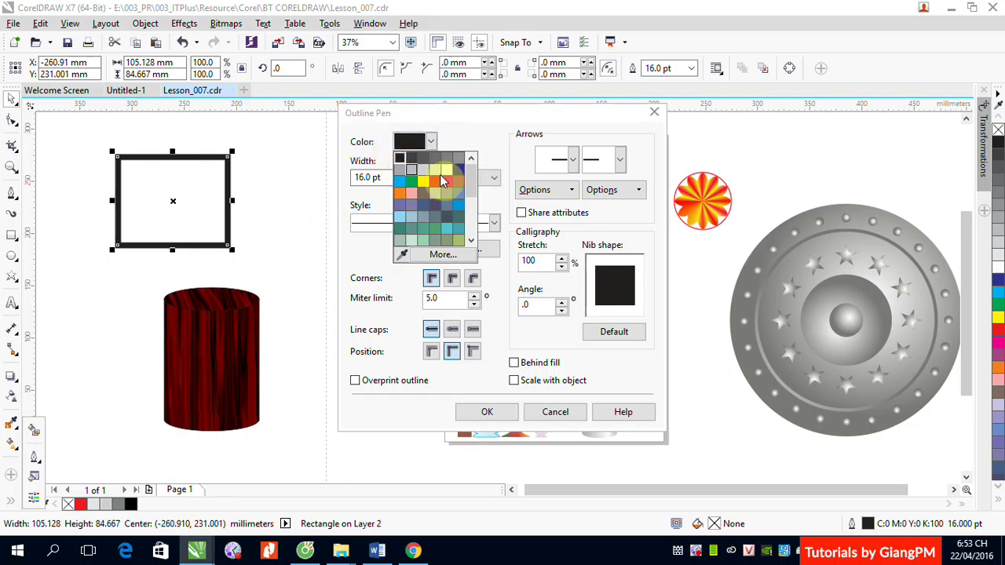
{"action": "left_click", "coordinate": [435, 181]}
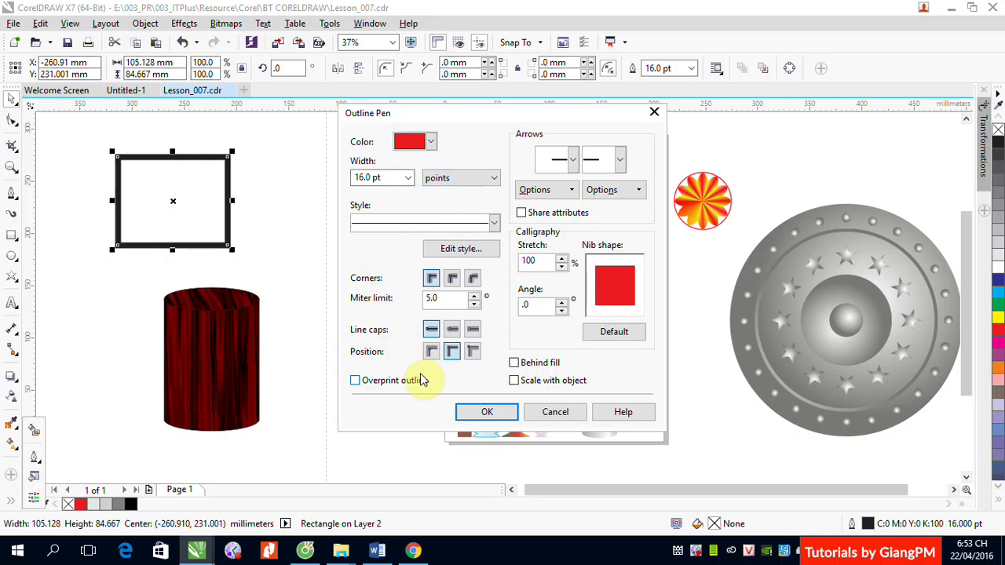
{"action": "left_click", "coordinate": [408, 178]}
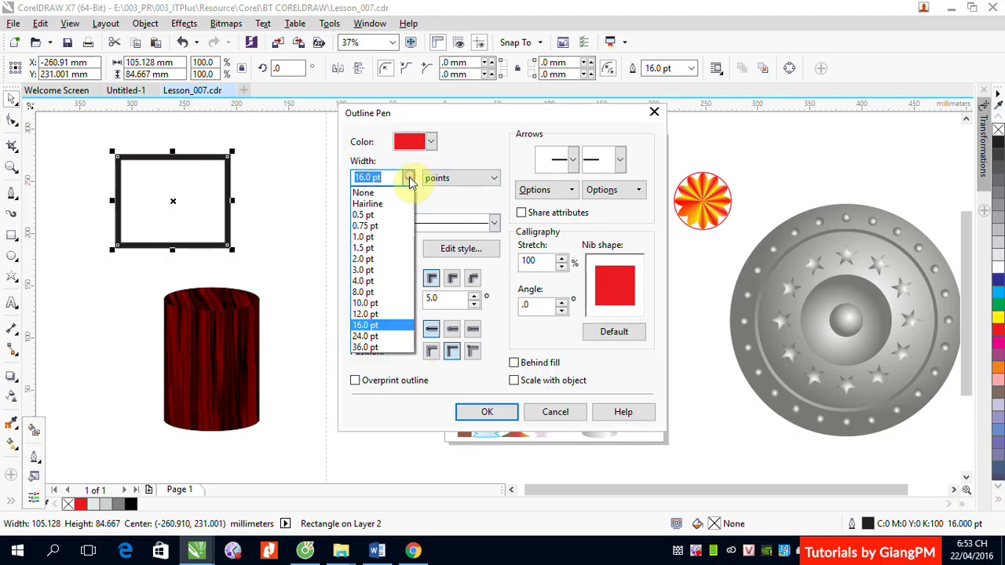
{"action": "left_click", "coordinate": [372, 237]}
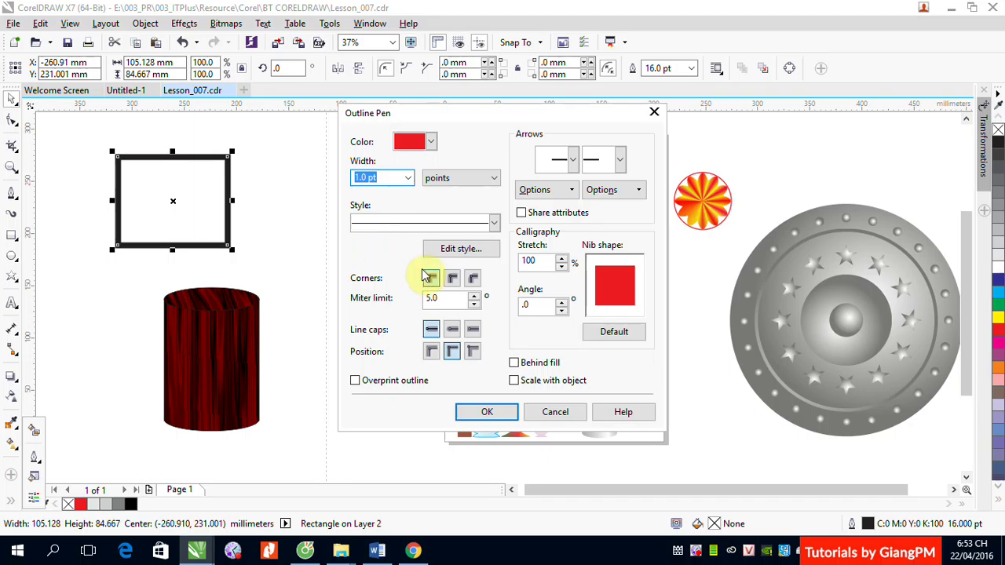
{"action": "left_click", "coordinate": [492, 178]}
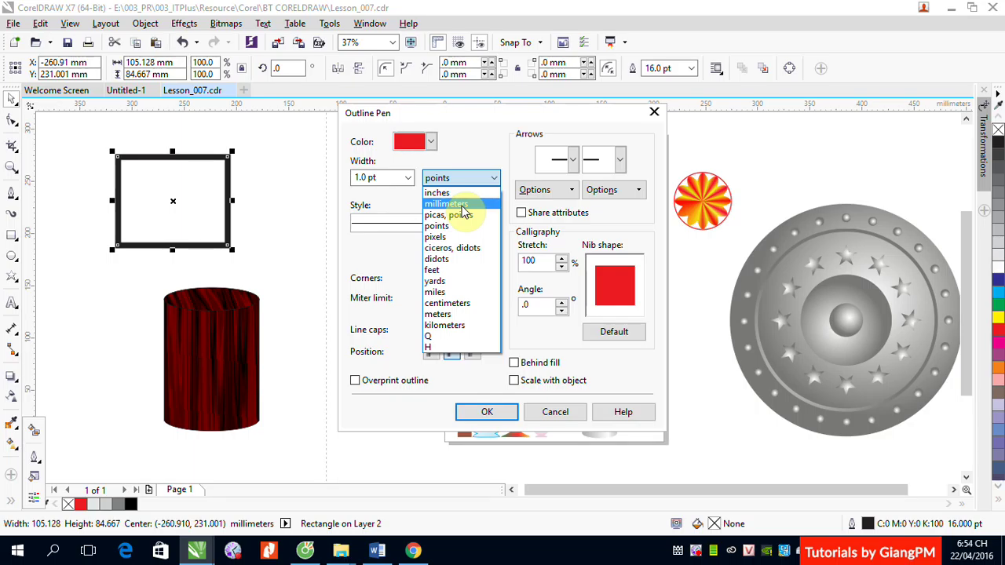
{"action": "left_click", "coordinate": [459, 204]}
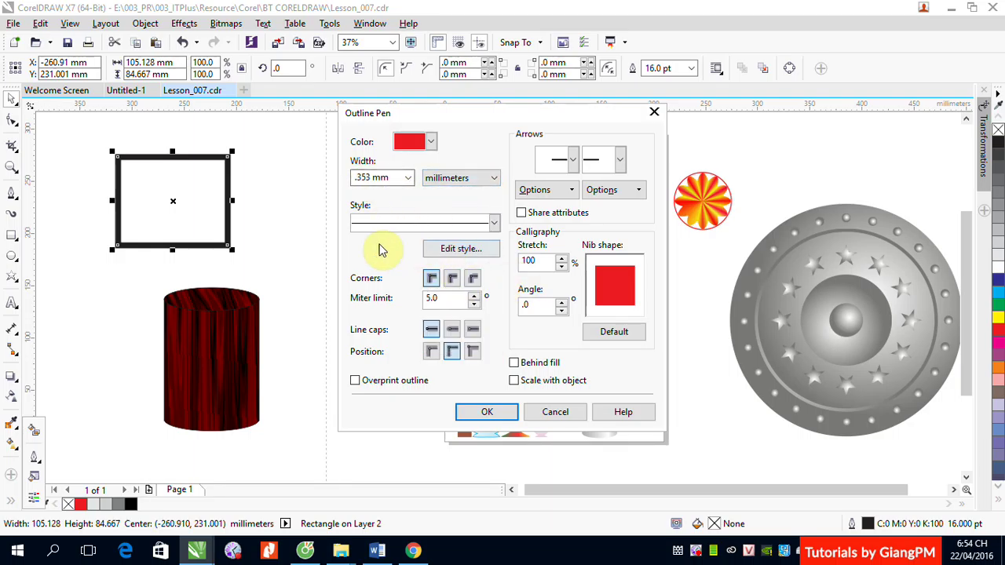
Try a finely dotted line style for the rectangle's outline, browse the other styles and discard all the pending outline changes.
{"action": "left_click", "coordinate": [494, 223]}
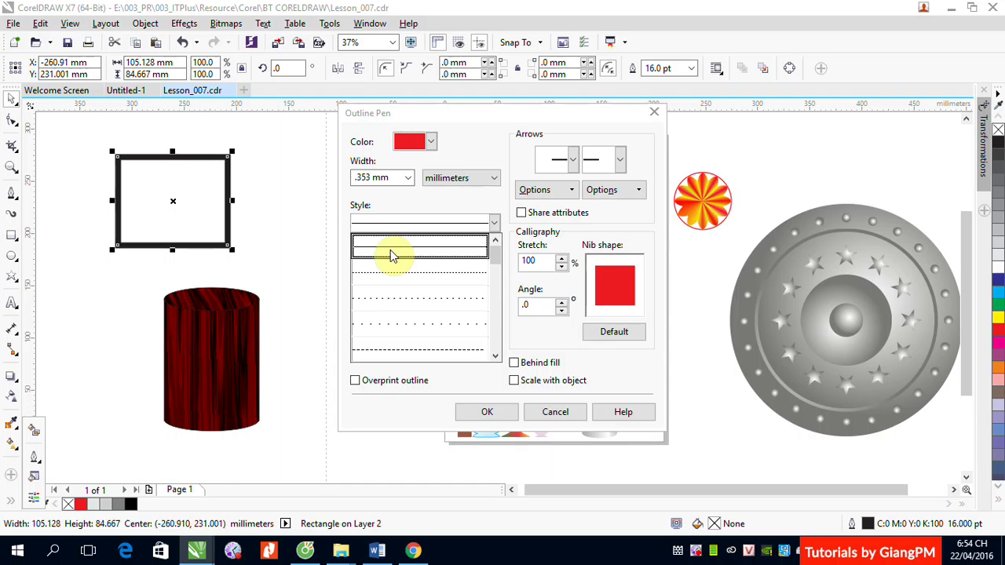
{"action": "left_click", "coordinate": [402, 272]}
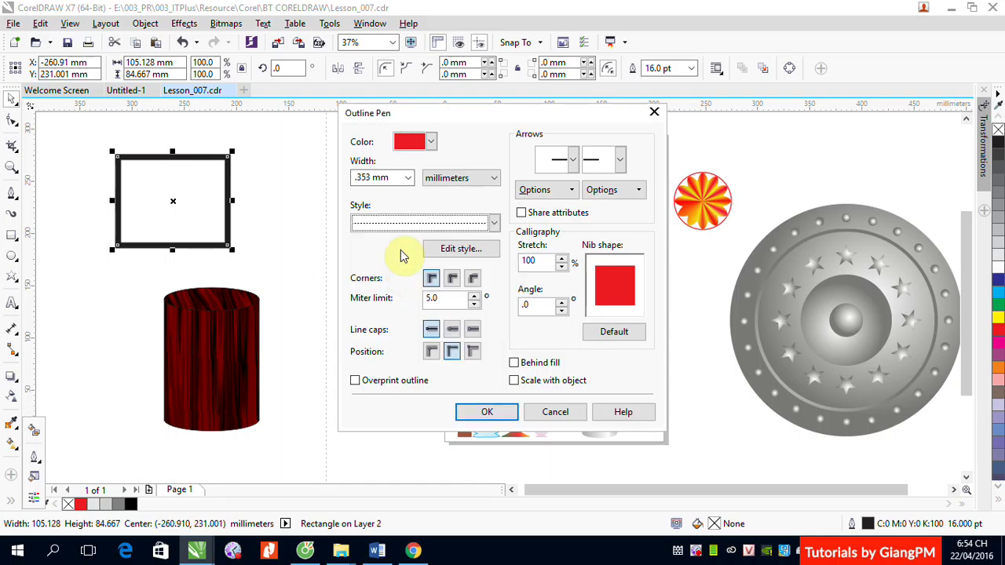
{"action": "left_click", "coordinate": [494, 223]}
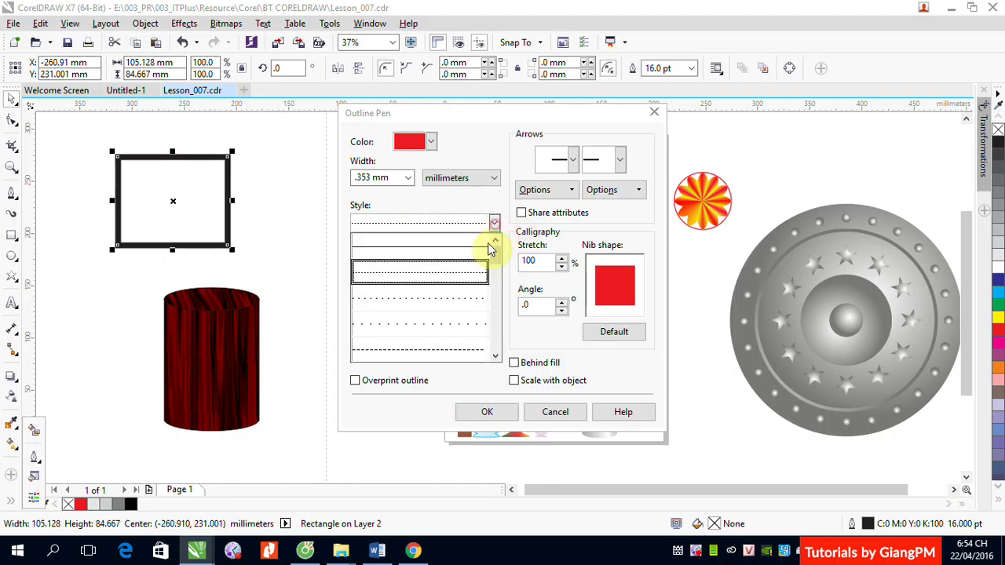
{"action": "left_click_drag", "start_coordinate": [494, 263], "coordinate": [499, 238]}
{"action": "left_click", "coordinate": [642, 226]}
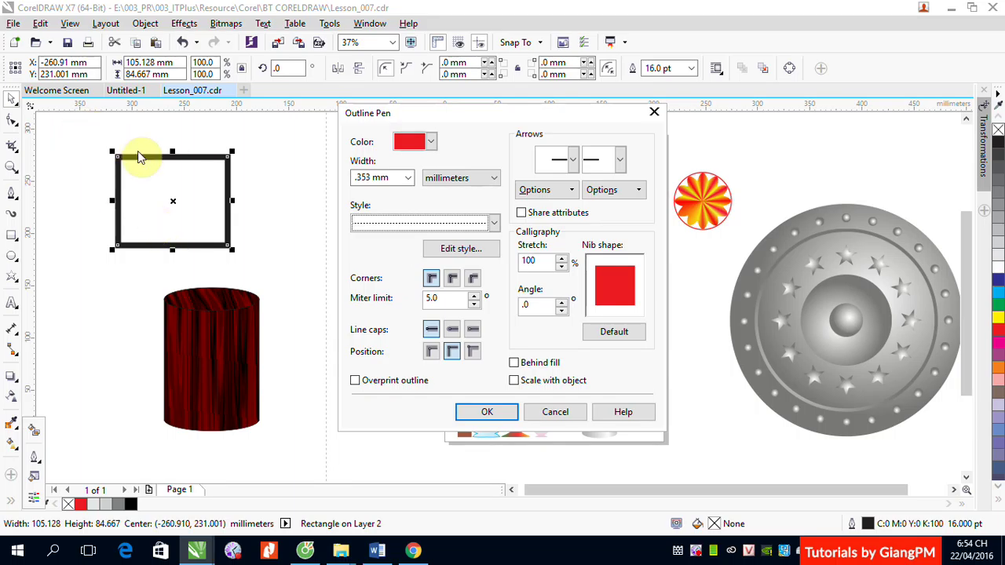
{"action": "left_click", "coordinate": [553, 413]}
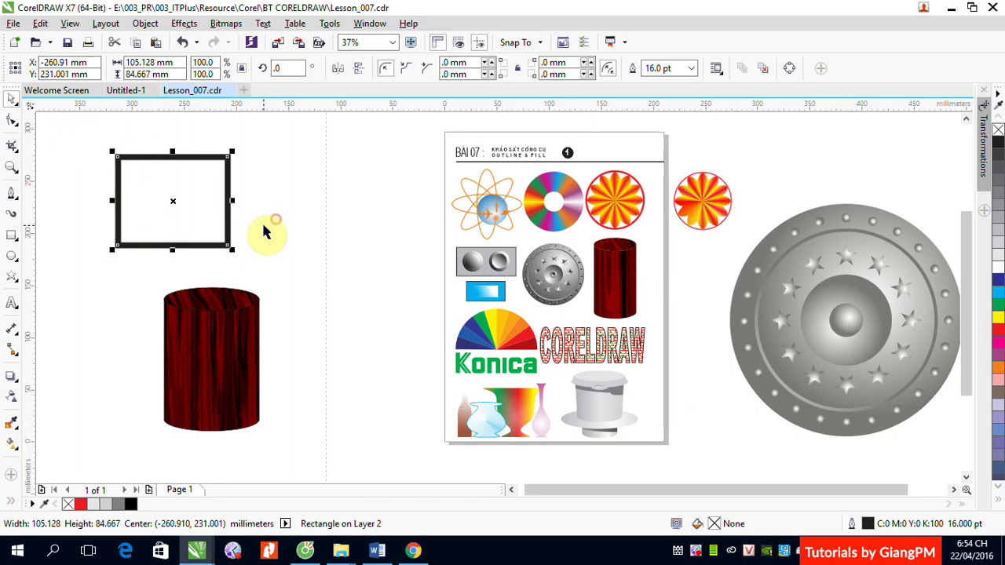
Give the rectangle's 16 pt outline rounded corners using the Outline Pen settings, with its upper-left corner in close view.
{"action": "left_click_drag", "start_coordinate": [94, 143], "coordinate": [137, 182]}
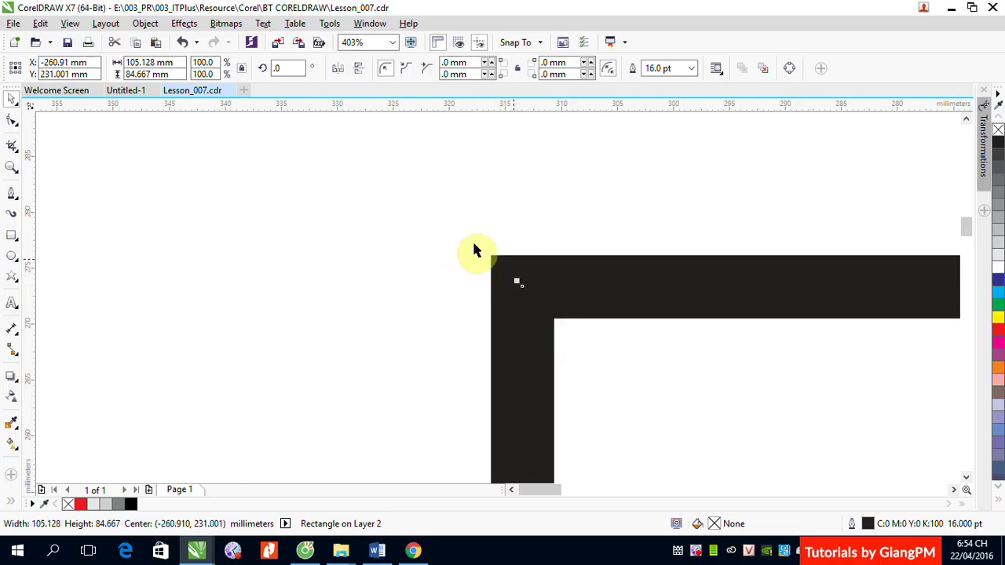
{"action": "left_click_drag", "start_coordinate": [442, 231], "coordinate": [599, 357]}
{"action": "key", "text": "F2"}
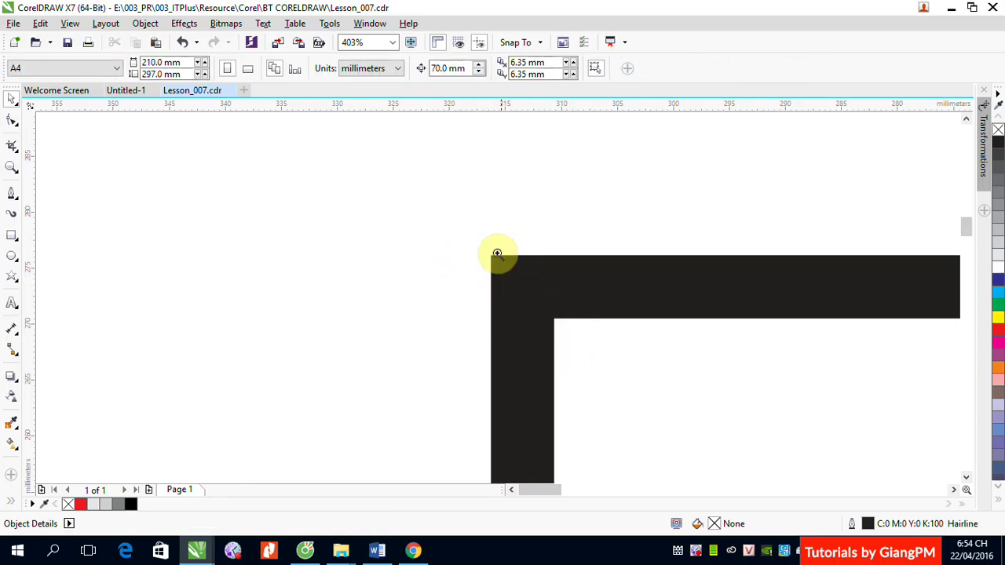
{"action": "left_click_drag", "start_coordinate": [460, 222], "coordinate": [699, 413]}
{"action": "left_click", "coordinate": [477, 249]}
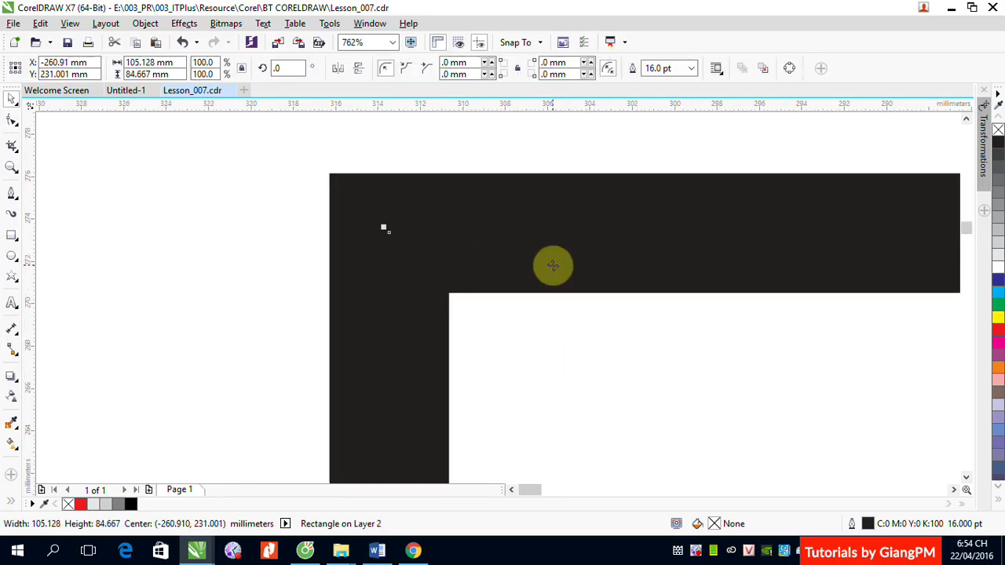
{"action": "left_click", "coordinate": [11, 501]}
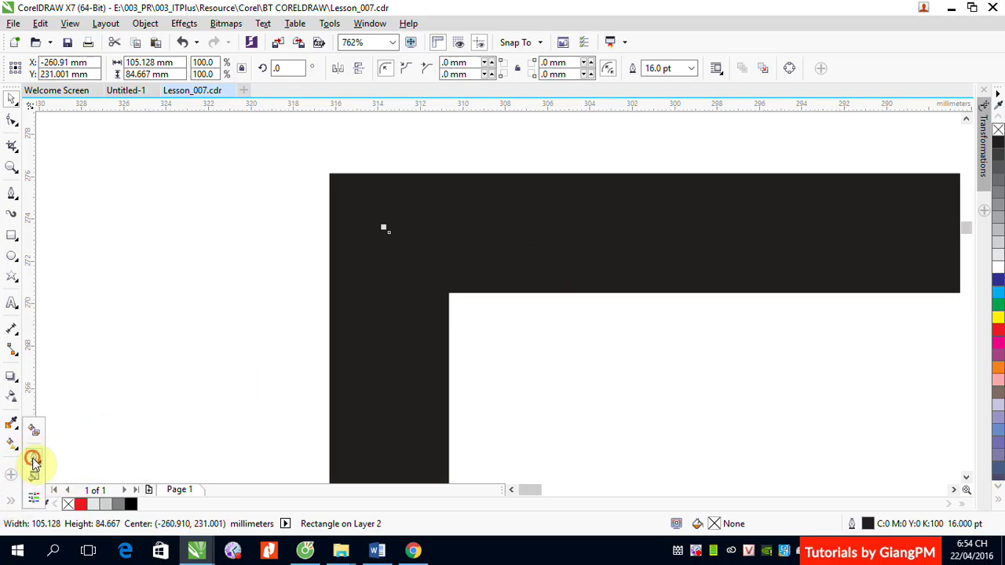
{"action": "left_click", "coordinate": [33, 457]}
{"action": "left_click", "coordinate": [102, 310]}
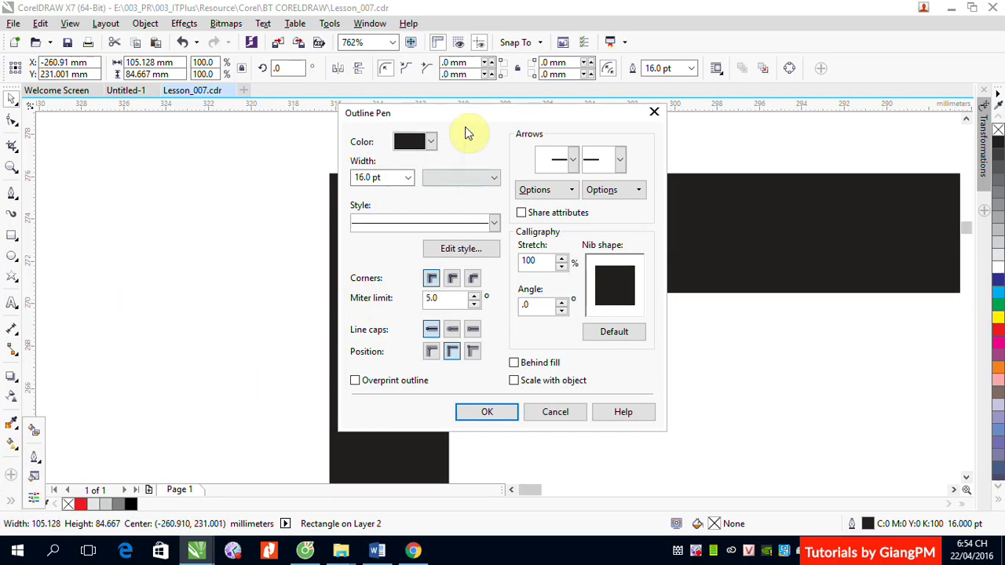
{"action": "left_click_drag", "start_coordinate": [464, 134], "coordinate": [744, 124]}
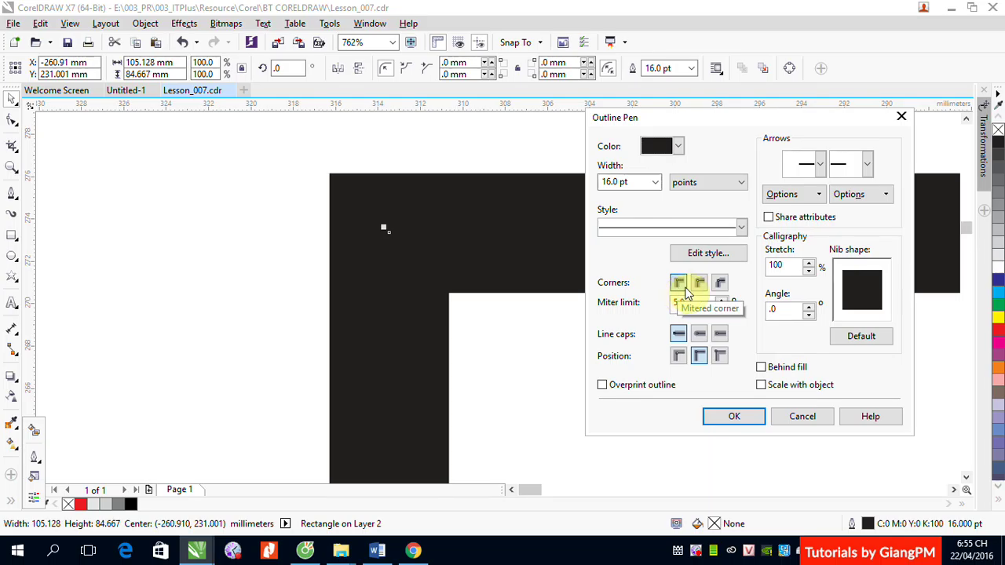
{"action": "left_click", "coordinate": [700, 285]}
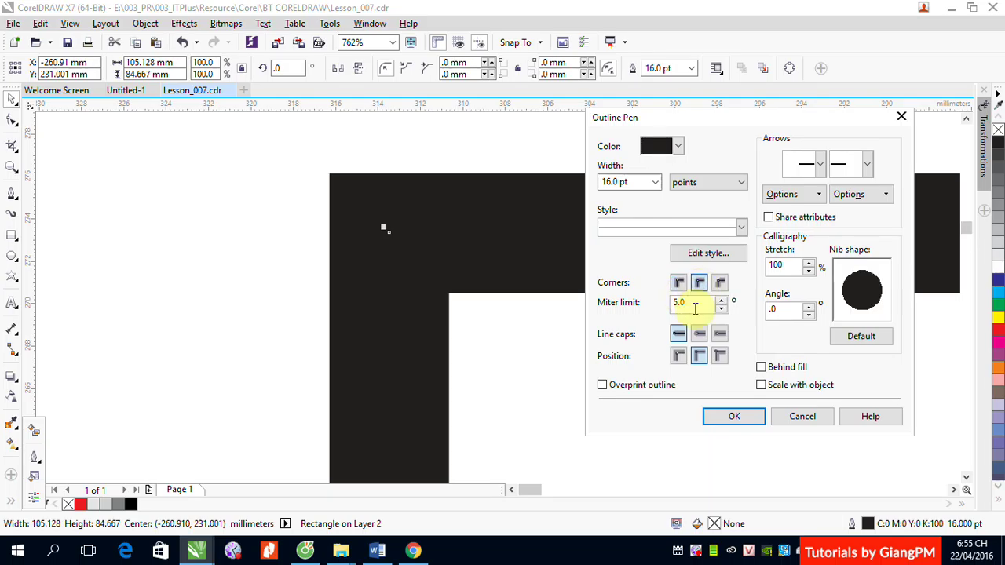
{"action": "left_click", "coordinate": [726, 420]}
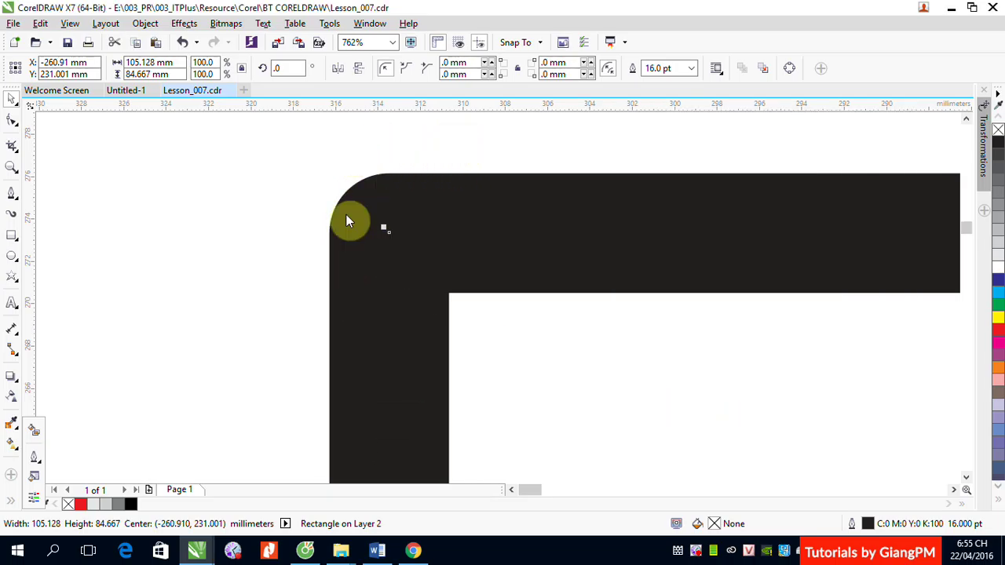
Change the rectangle's outline to bevelled corners in the Outline Pen settings.
{"action": "left_click", "coordinate": [34, 457]}
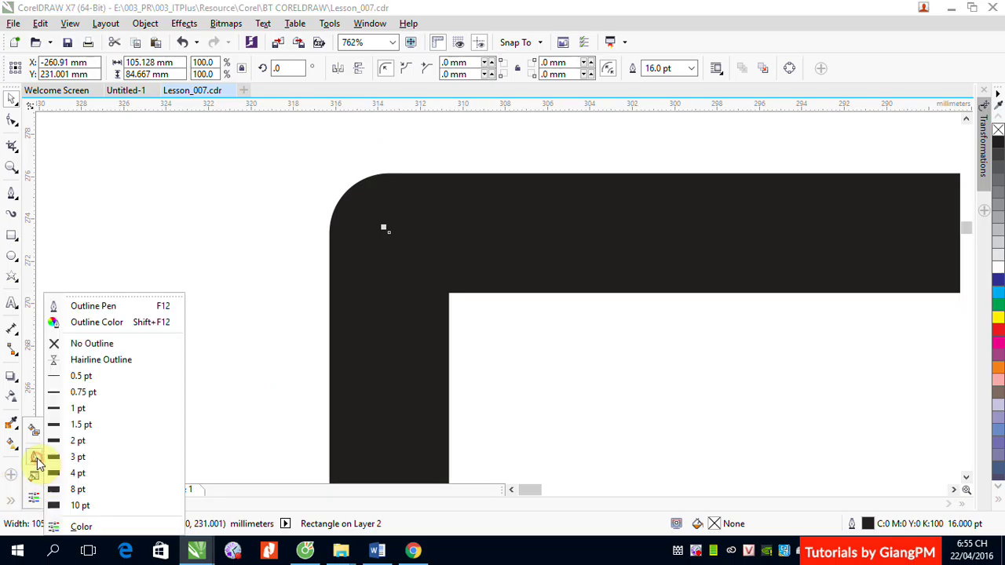
{"action": "left_click", "coordinate": [88, 305]}
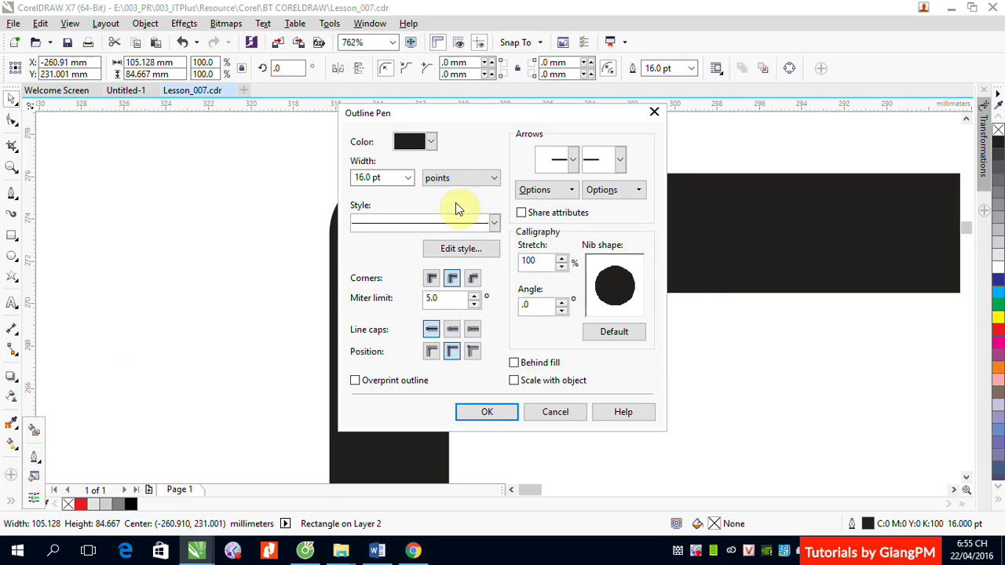
{"action": "left_click", "coordinate": [472, 279]}
{"action": "left_click", "coordinate": [490, 412]}
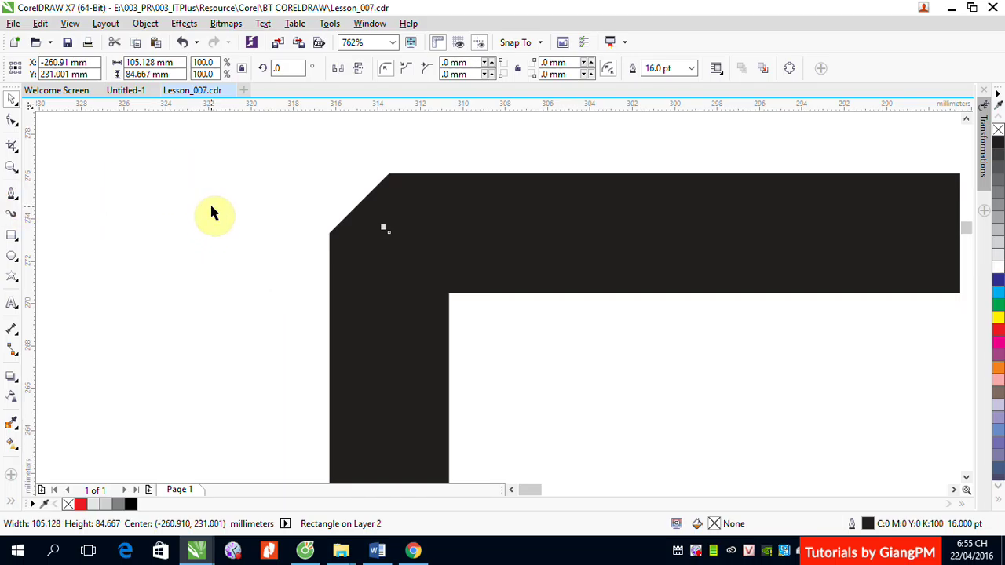
Draw a straight horizontal line about 127 mm long above the rectangle and set its outline width to 10 pt.
{"action": "scroll", "coordinate": [211, 208], "scroll_direction": "down", "scroll_amount": 2}
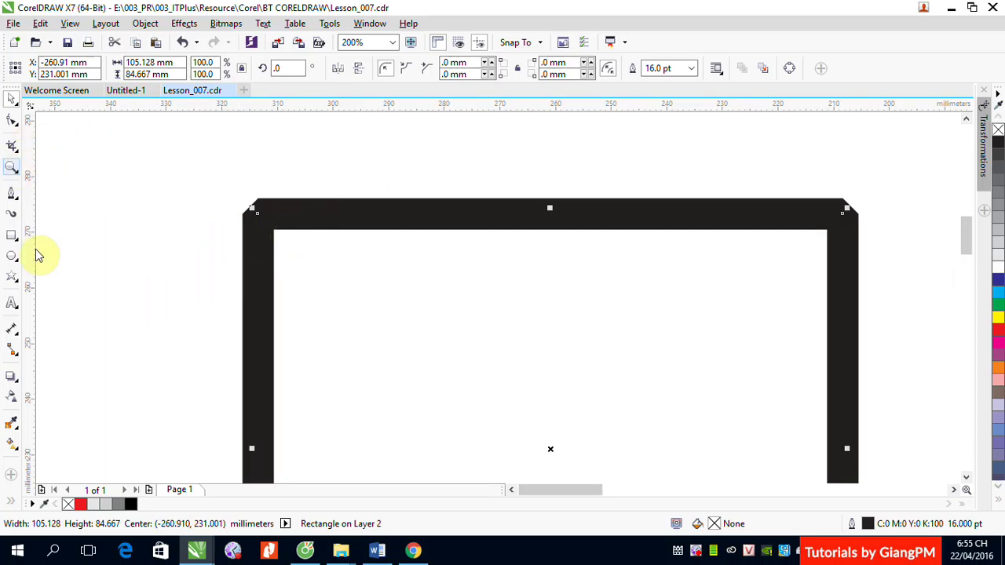
{"action": "left_click", "coordinate": [12, 193]}
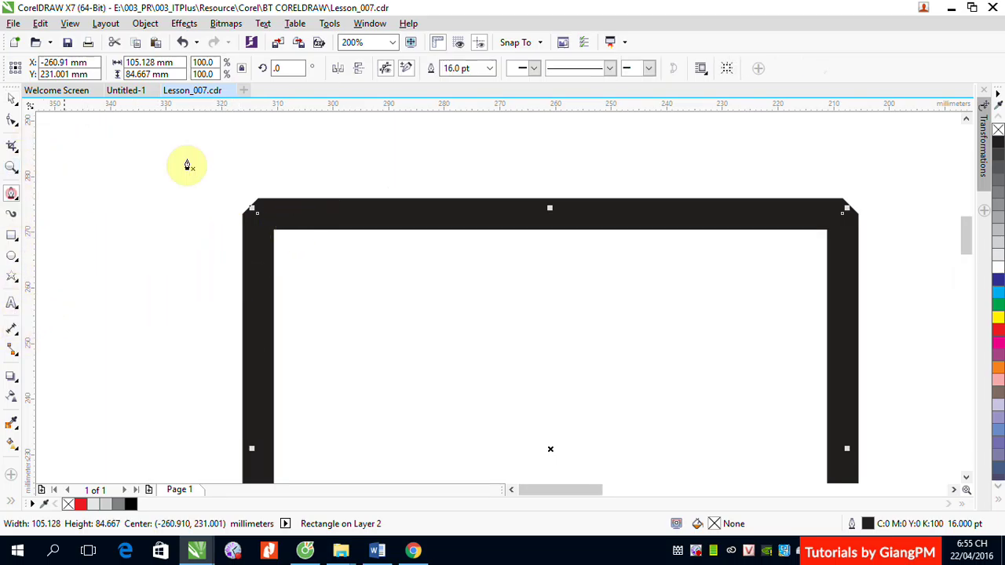
{"action": "left_click", "coordinate": [90, 144]}
{"action": "left_click", "coordinate": [797, 149], "text": "ctrl"}
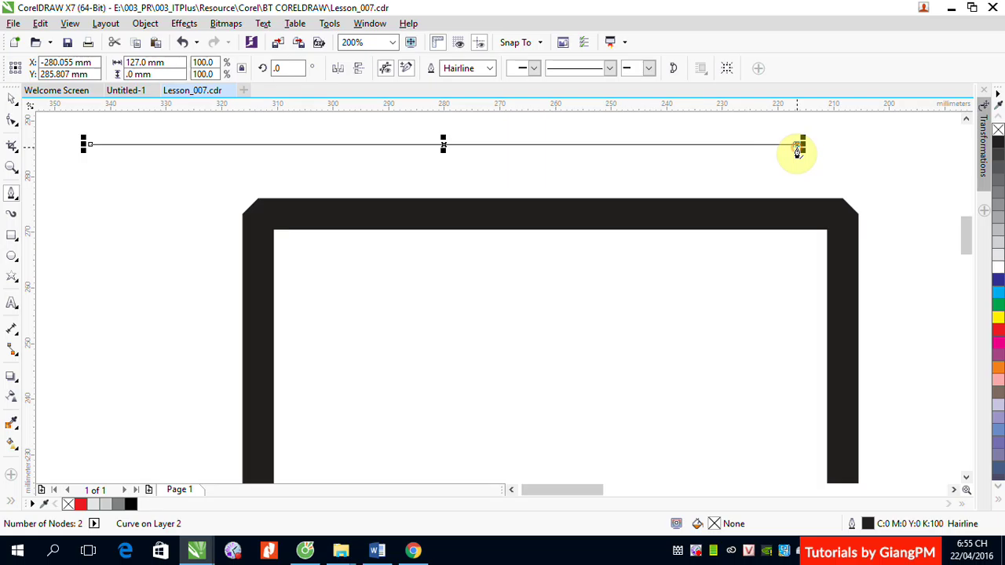
{"action": "left_click", "coordinate": [12, 100]}
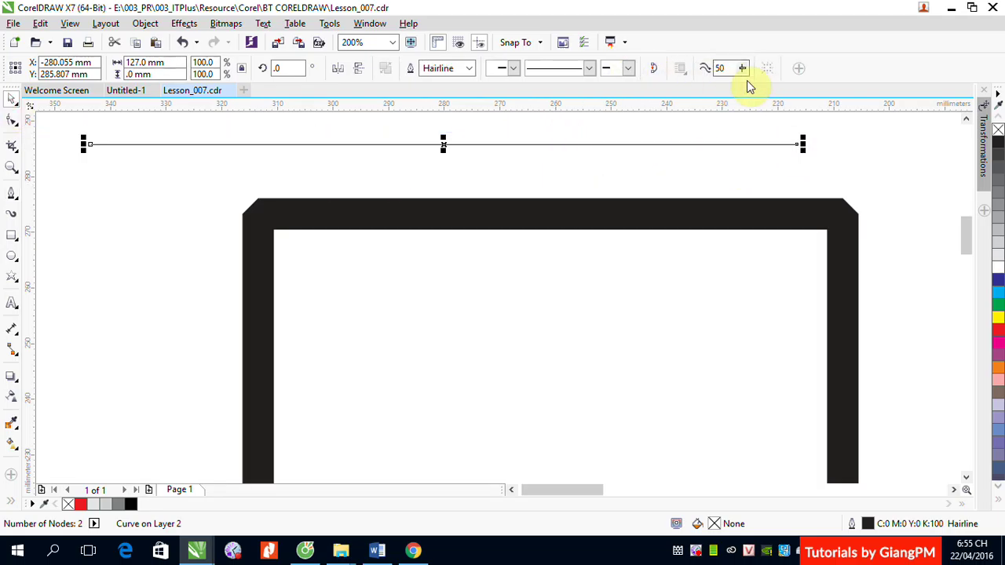
{"action": "left_click", "coordinate": [468, 68]}
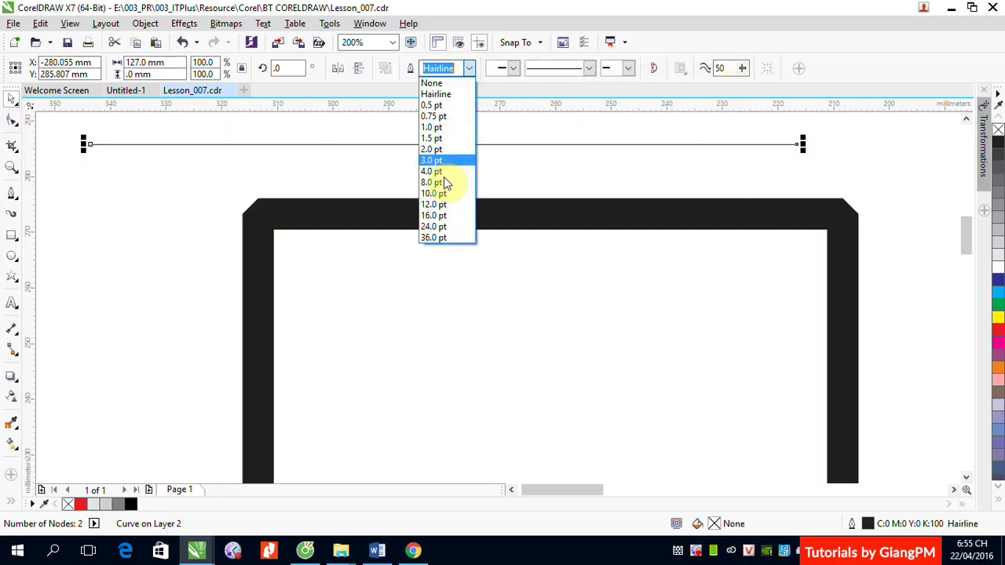
{"action": "left_click", "coordinate": [436, 193]}
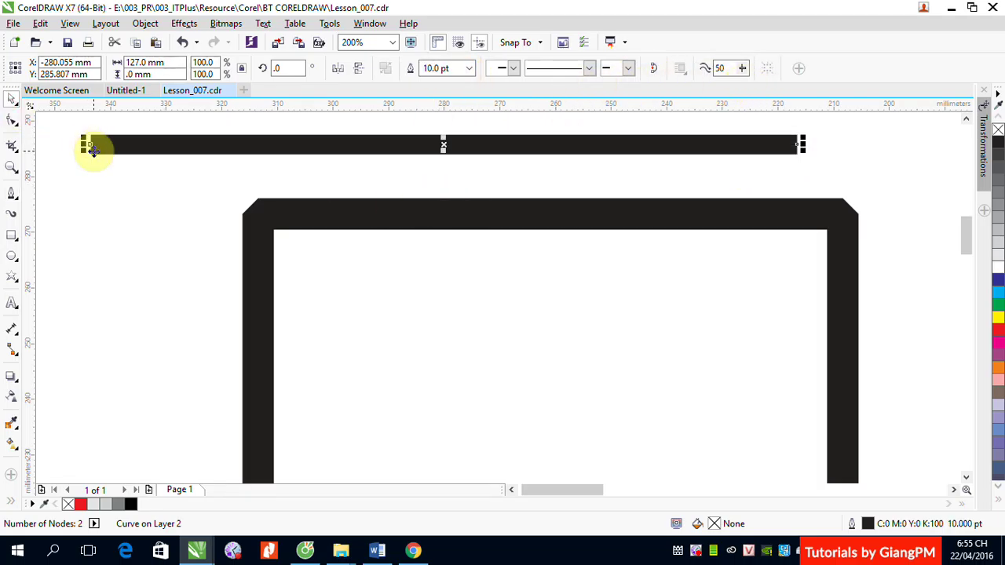
Give the 10 pt straight line round caps in the Outline Pen settings, with its left end in close view.
{"action": "key", "text": "F2"}
{"action": "left_click_drag", "start_coordinate": [72, 123], "coordinate": [139, 189]}
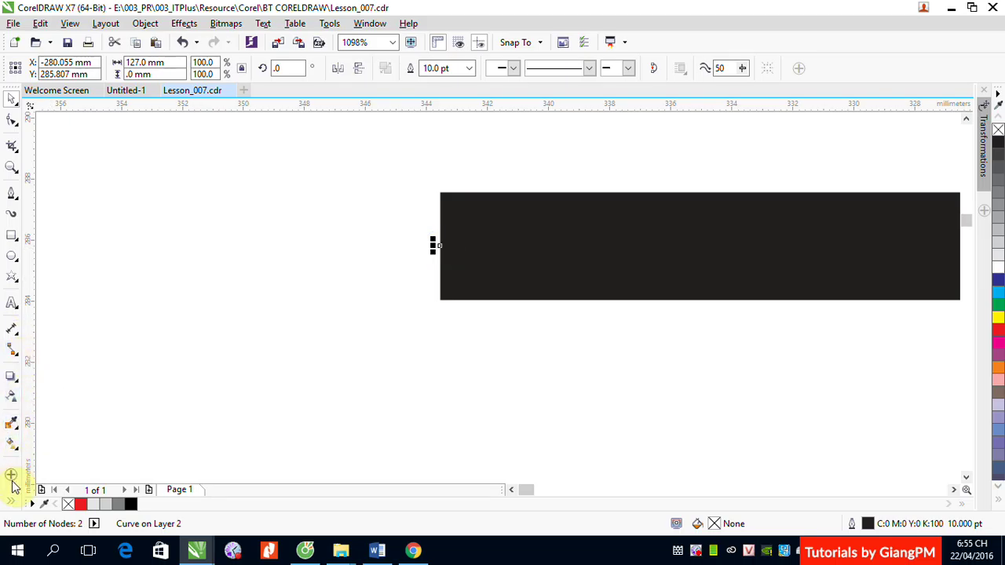
{"action": "left_click", "coordinate": [11, 500]}
{"action": "left_click", "coordinate": [34, 457]}
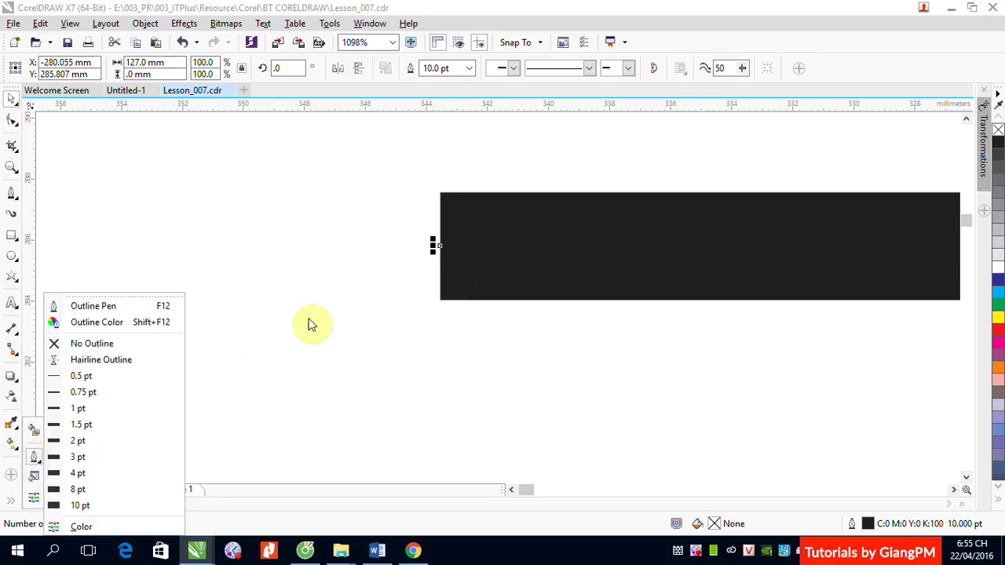
{"action": "left_click", "coordinate": [128, 308]}
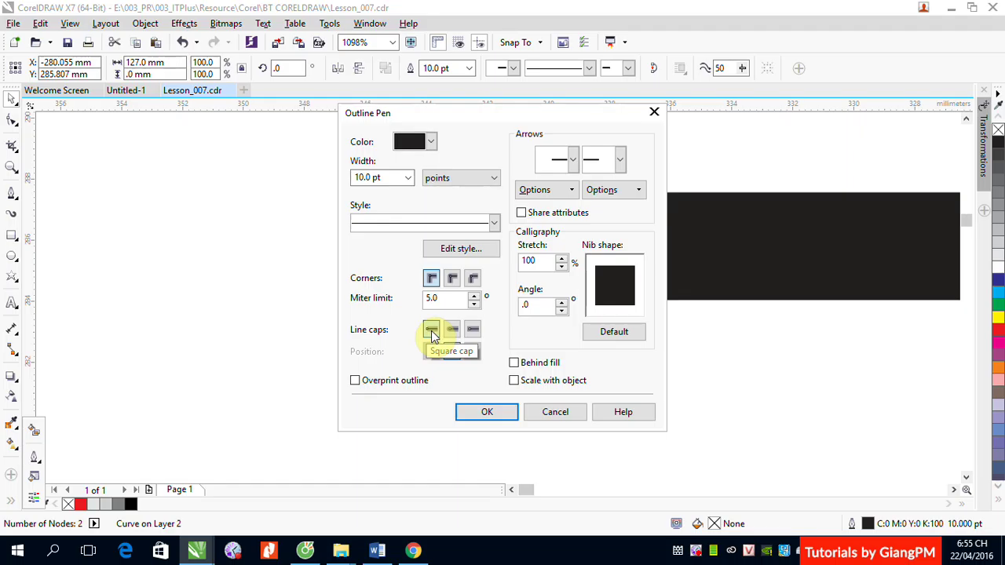
{"action": "left_click_drag", "start_coordinate": [530, 118], "coordinate": [264, 153]}
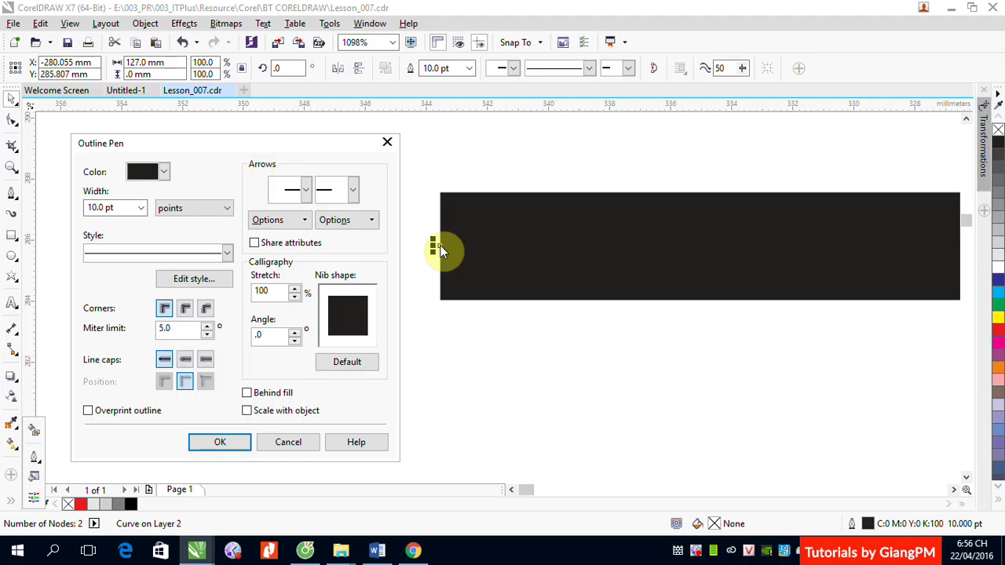
{"action": "left_click", "coordinate": [186, 359]}
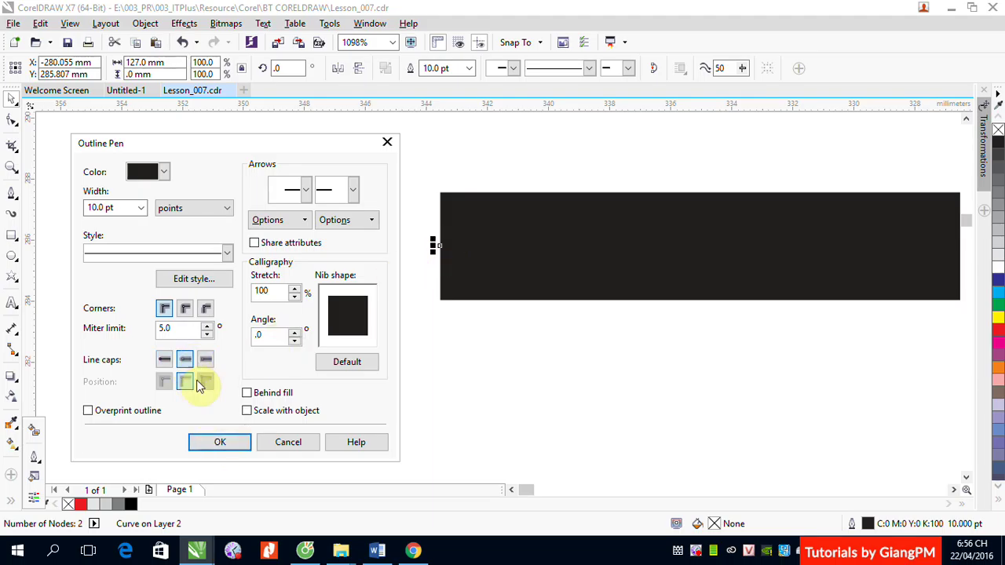
{"action": "left_click", "coordinate": [217, 443]}
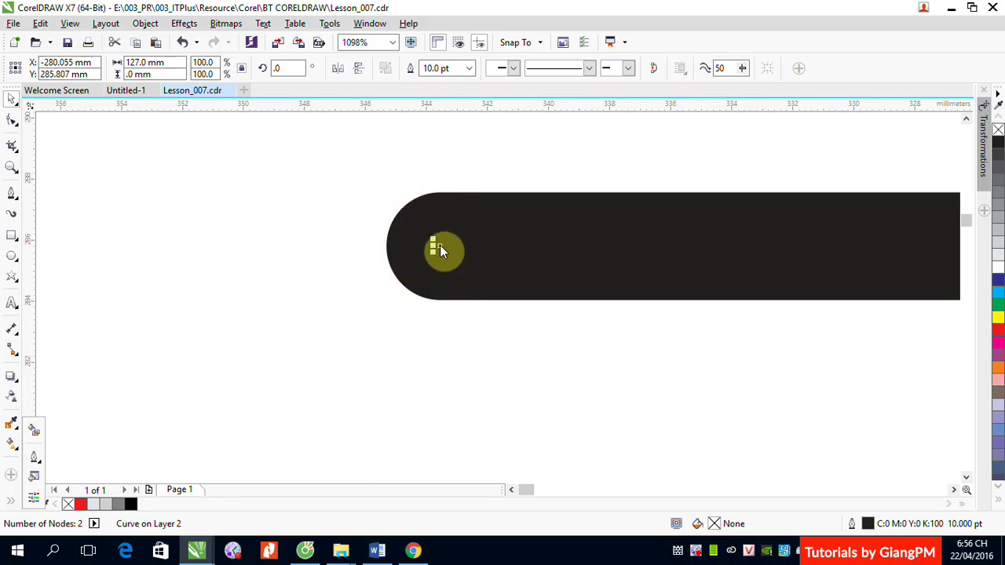
Change the straight line's caps to extended square in the Outline Pen settings.
{"action": "left_click", "coordinate": [34, 458]}
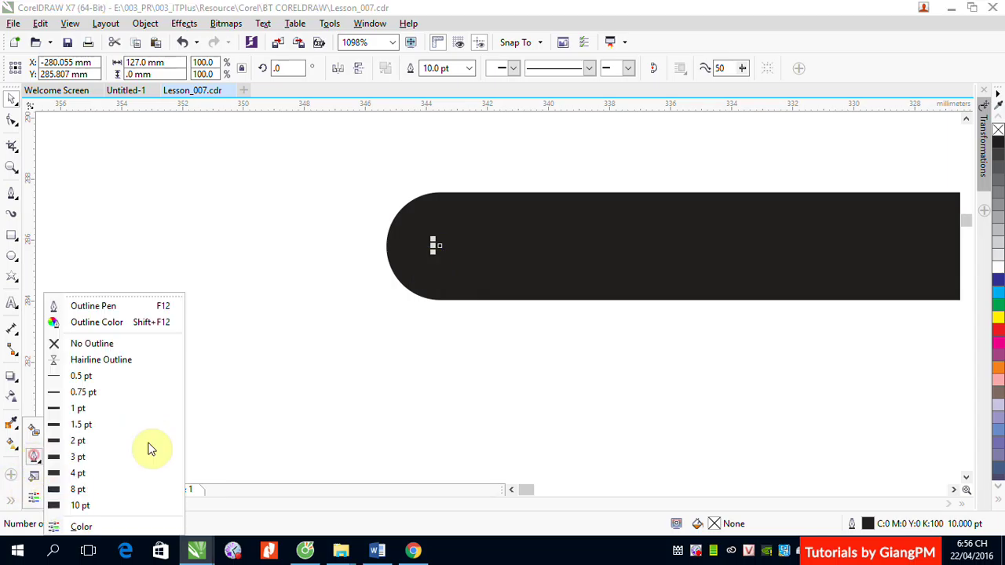
{"action": "left_click", "coordinate": [105, 307]}
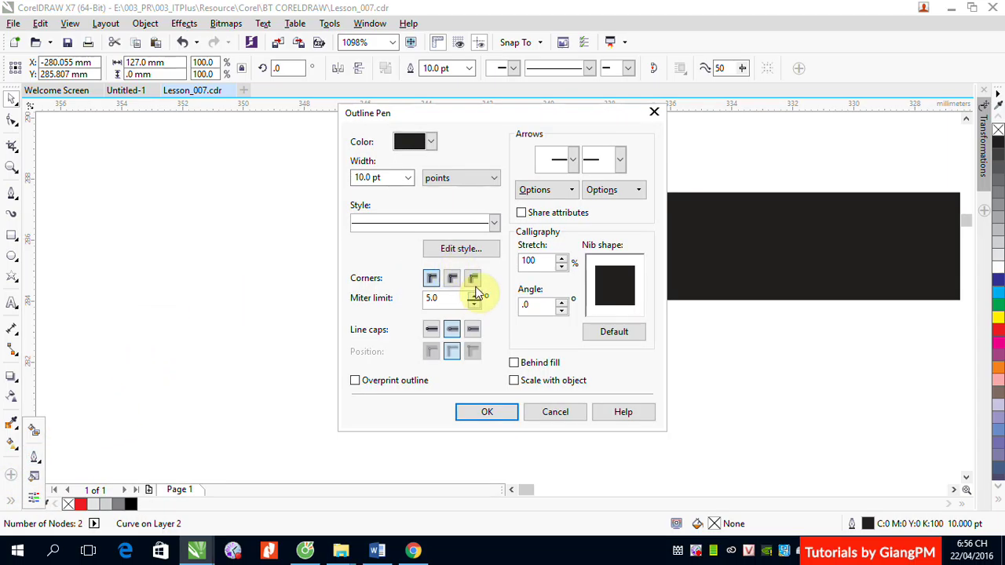
{"action": "left_click", "coordinate": [487, 411]}
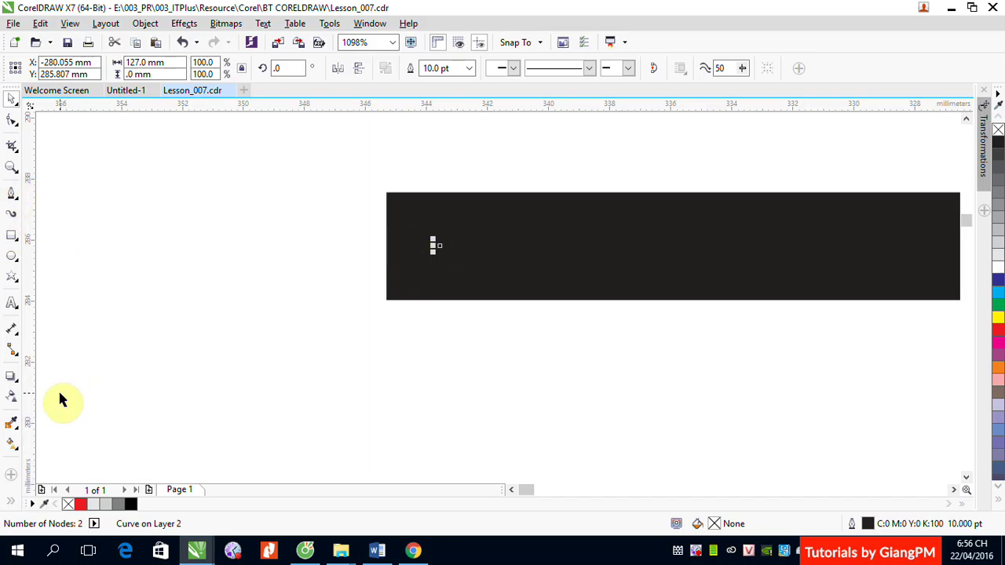
Draw an open inverted V about 5.9 by 4.6 mm left of the straight line and set its outline width to 16 pt.
{"action": "left_click", "coordinate": [12, 193]}
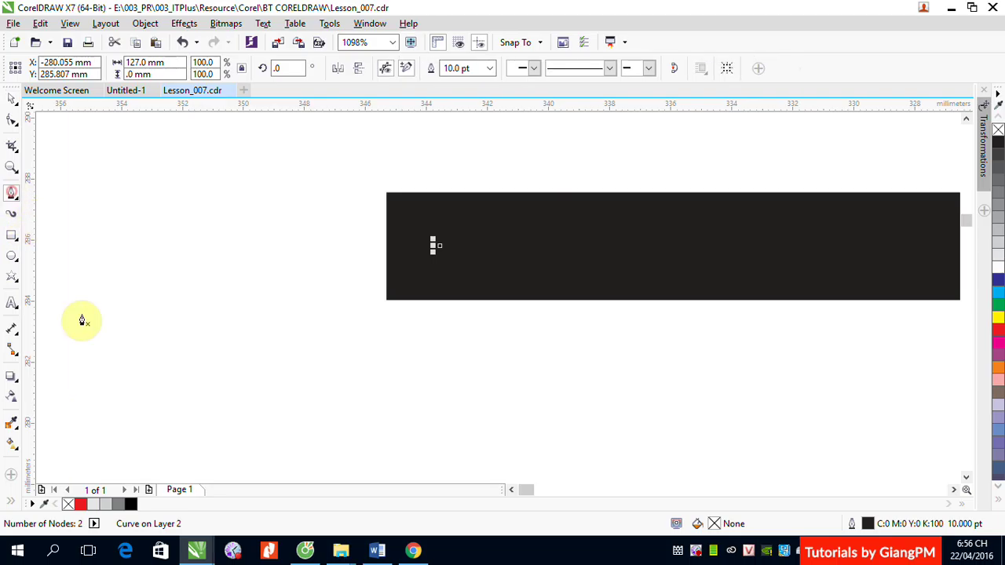
{"action": "left_click", "coordinate": [57, 382]}
{"action": "left_click", "coordinate": [148, 245]}
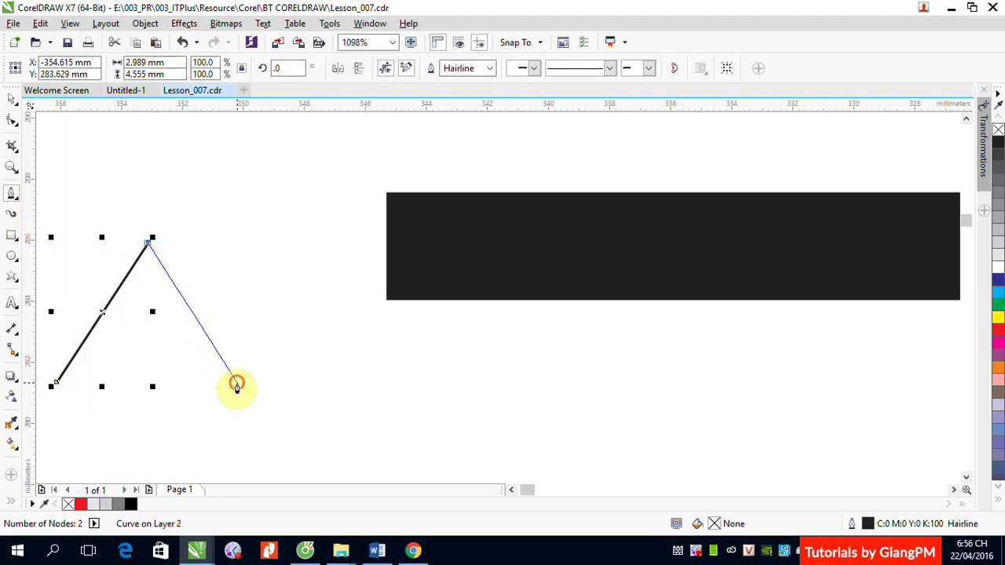
{"action": "double_click", "coordinate": [235, 382]}
{"action": "left_click", "coordinate": [12, 99]}
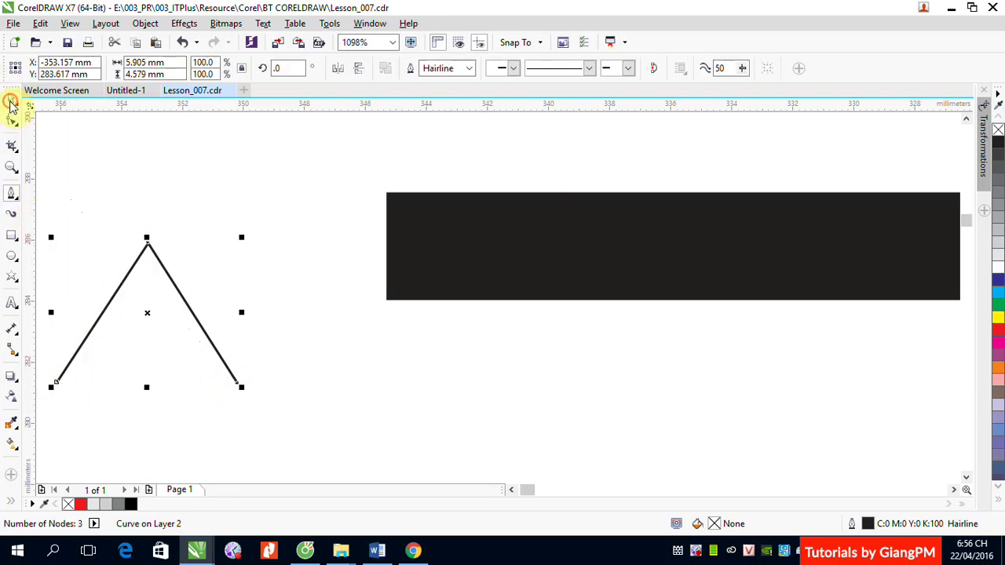
{"action": "left_click", "coordinate": [470, 68]}
{"action": "left_click", "coordinate": [438, 222]}
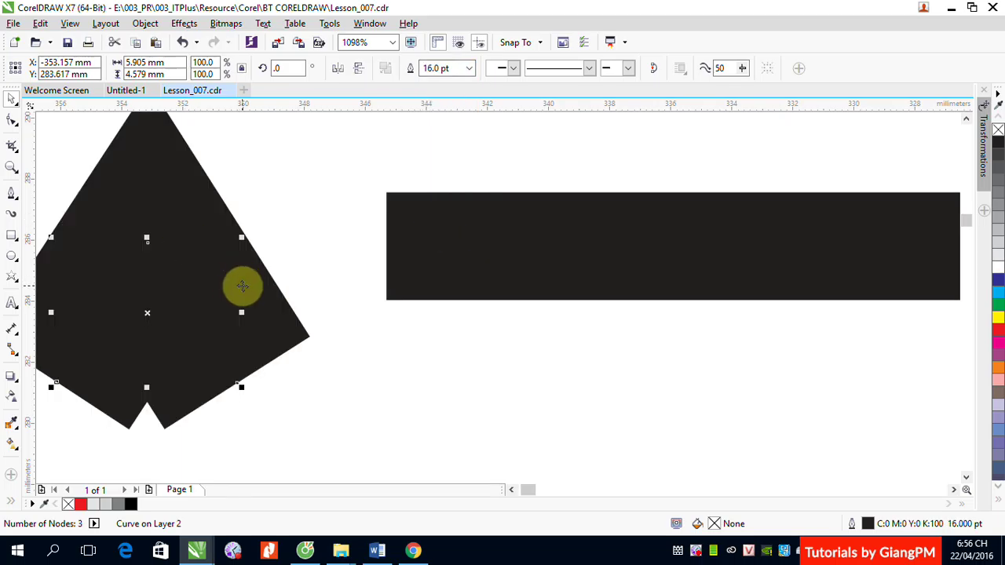
Lengthen both legs of the inverted V by moving its two end nodes downward and outward with the Shape tool.
{"action": "scroll", "coordinate": [241, 285], "scroll_direction": "down", "scroll_amount": 5}
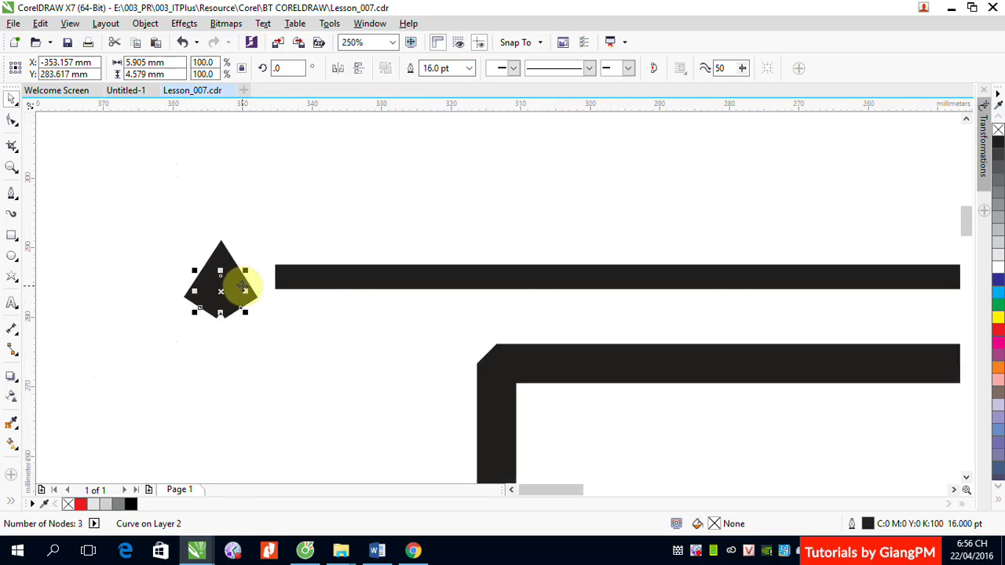
{"action": "left_click", "coordinate": [12, 122]}
{"action": "left_click", "coordinate": [241, 306]}
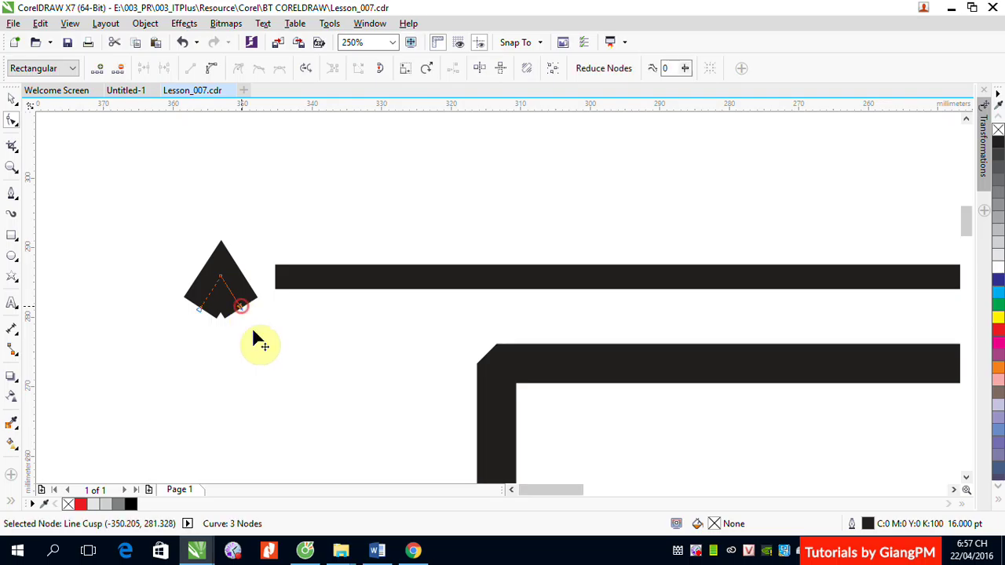
{"action": "left_click_drag", "start_coordinate": [241, 306], "coordinate": [328, 455]}
{"action": "left_click_drag", "start_coordinate": [198, 309], "coordinate": [94, 461]}
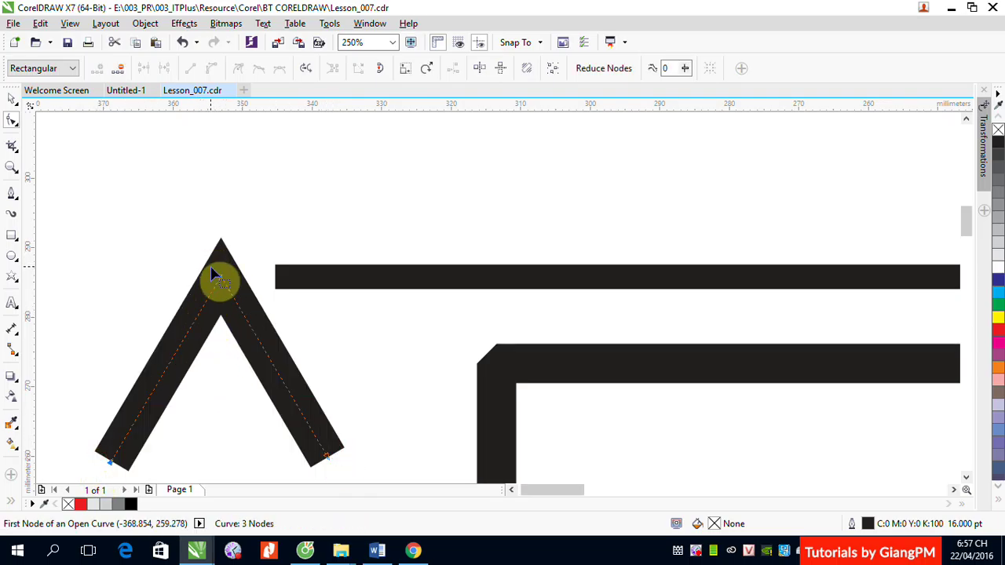
Give the inverted V's open ends round line caps in the Outline Pen settings and select all its nodes.
{"action": "left_click", "coordinate": [220, 276]}
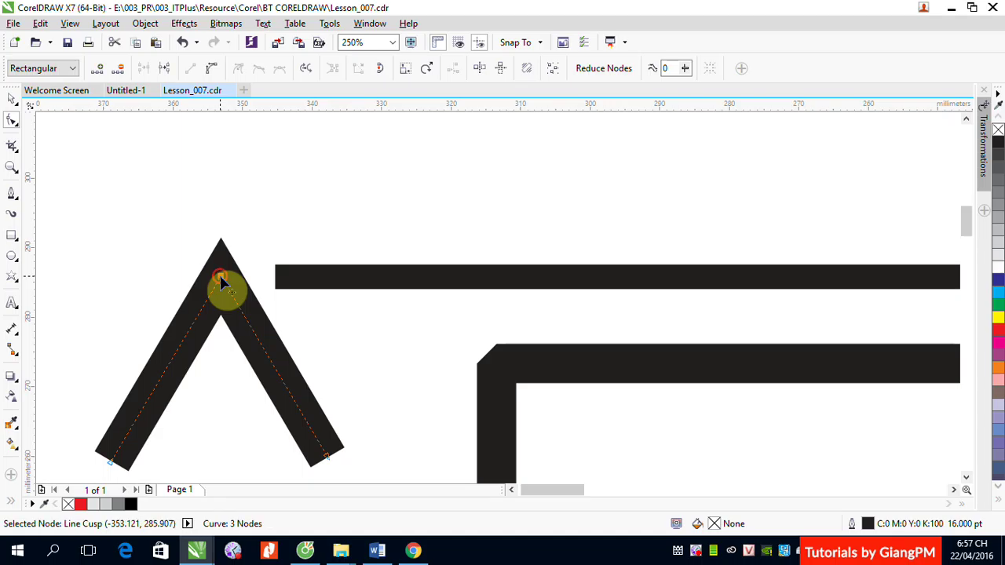
{"action": "left_click", "coordinate": [11, 500]}
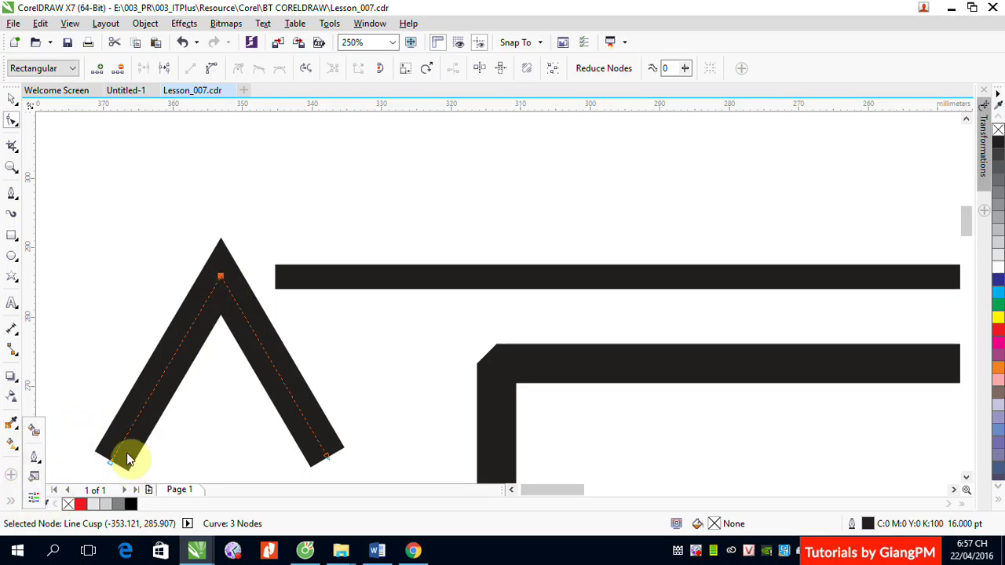
{"action": "left_click", "coordinate": [37, 460]}
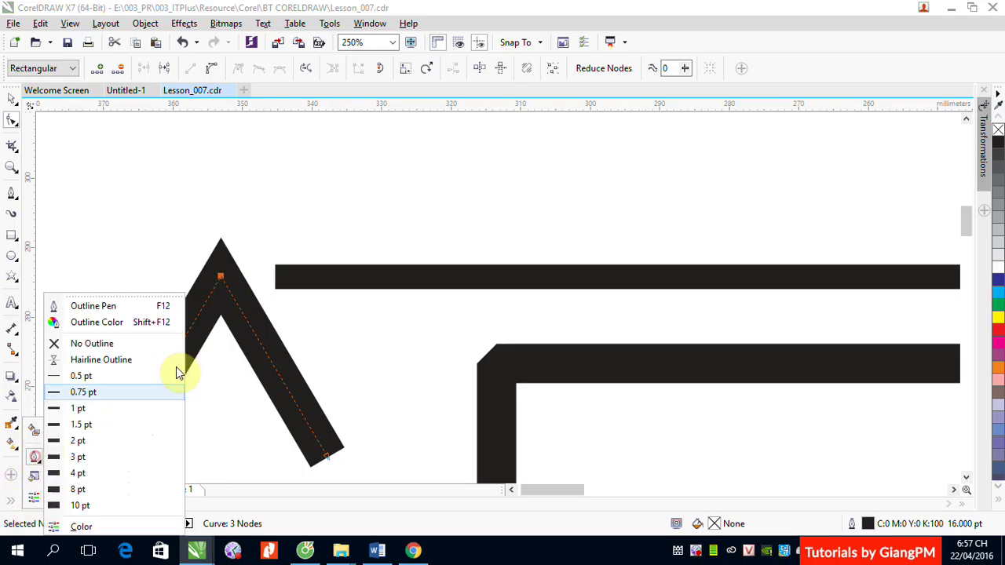
{"action": "left_click", "coordinate": [88, 304]}
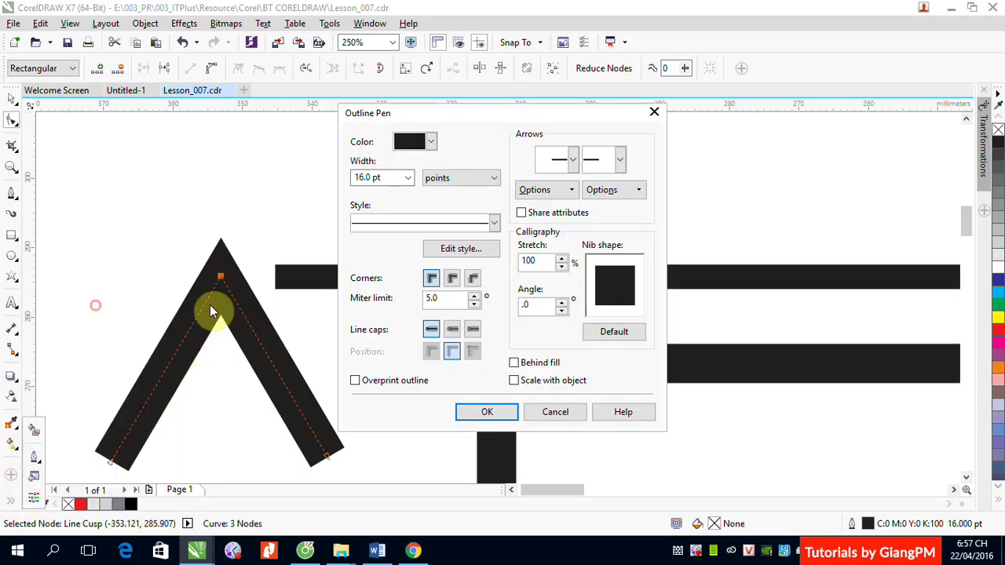
{"action": "left_click", "coordinate": [452, 330]}
{"action": "left_click", "coordinate": [487, 412]}
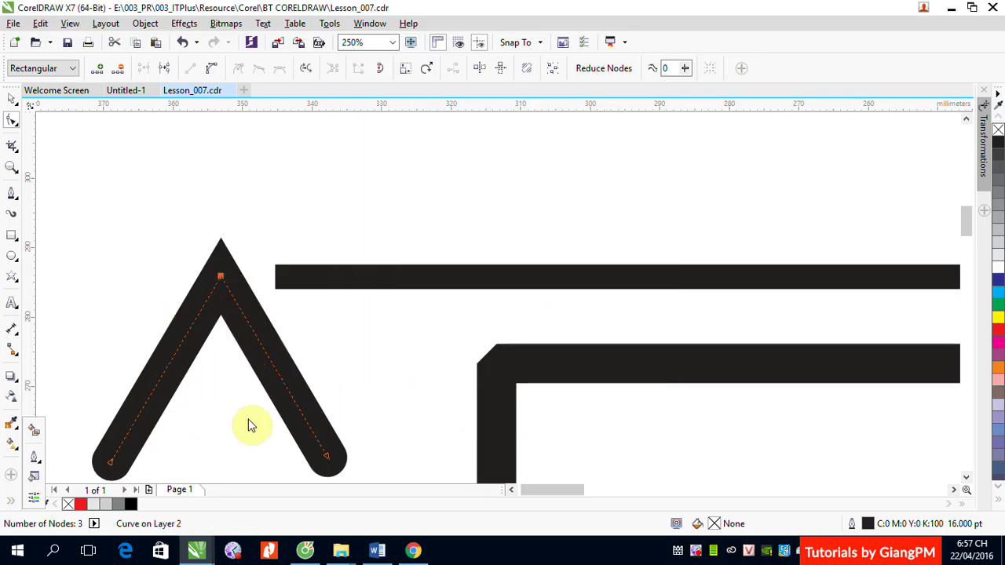
{"action": "left_click_drag", "start_coordinate": [70, 218], "coordinate": [370, 474]}
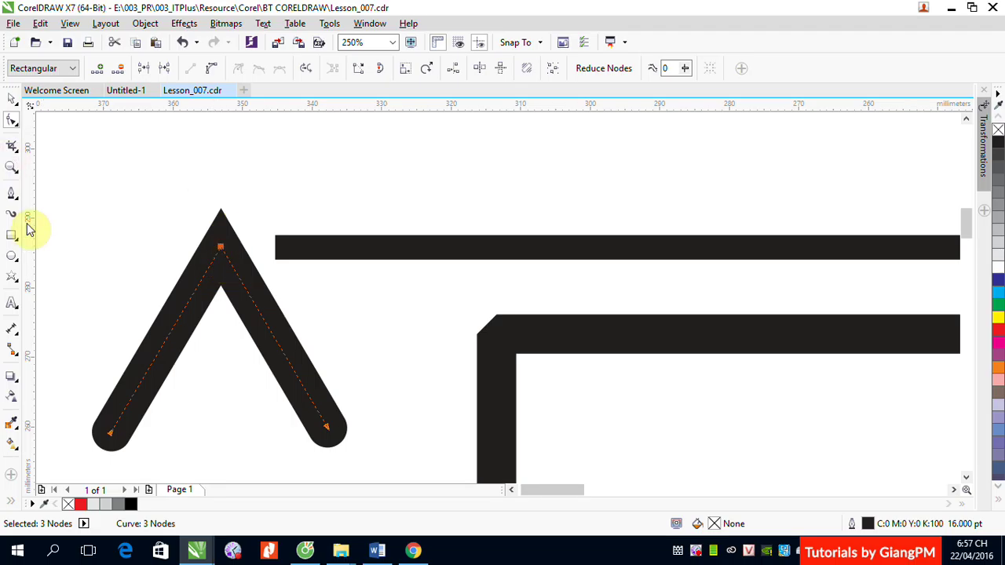
Draw an open path about 73 by 9 mm above the straight line, with a wavy curve followed by two straight segments.
{"action": "left_click", "coordinate": [12, 194]}
{"action": "left_click", "coordinate": [313, 182]}
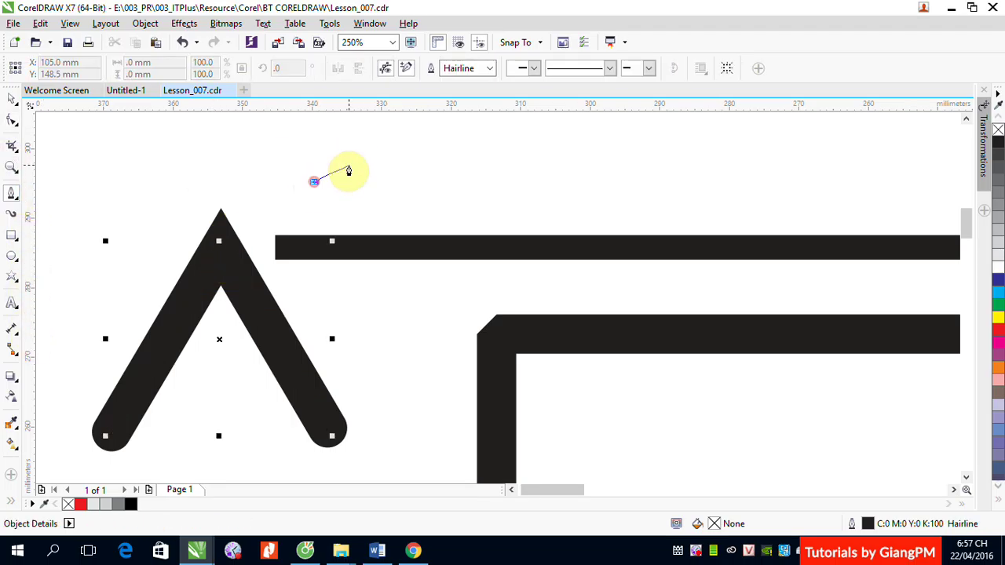
{"action": "left_click_drag", "start_coordinate": [467, 155], "coordinate": [598, 227]}
{"action": "left_click", "coordinate": [633, 145]}
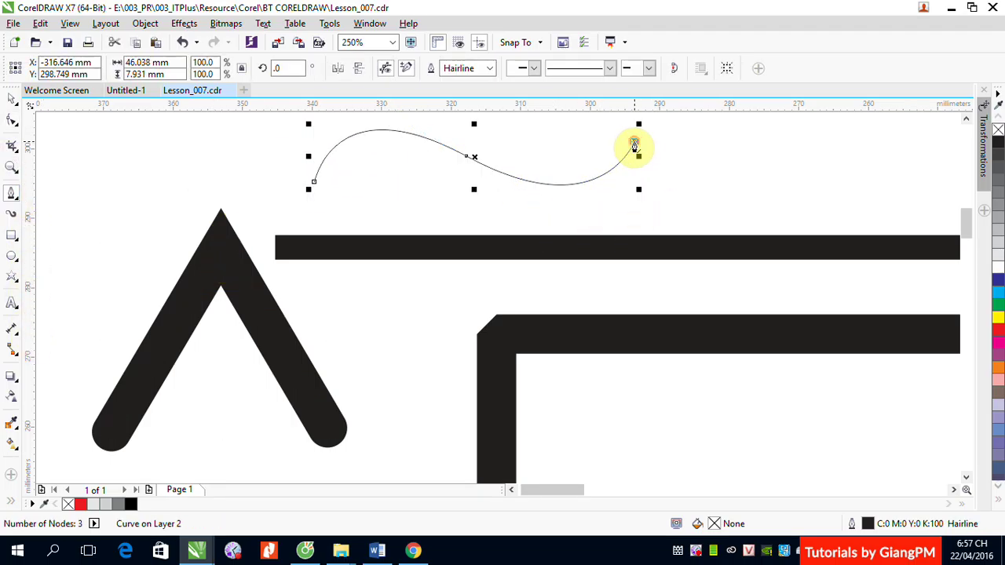
{"action": "left_click", "coordinate": [799, 193]}
{"action": "left_click", "coordinate": [820, 161]}
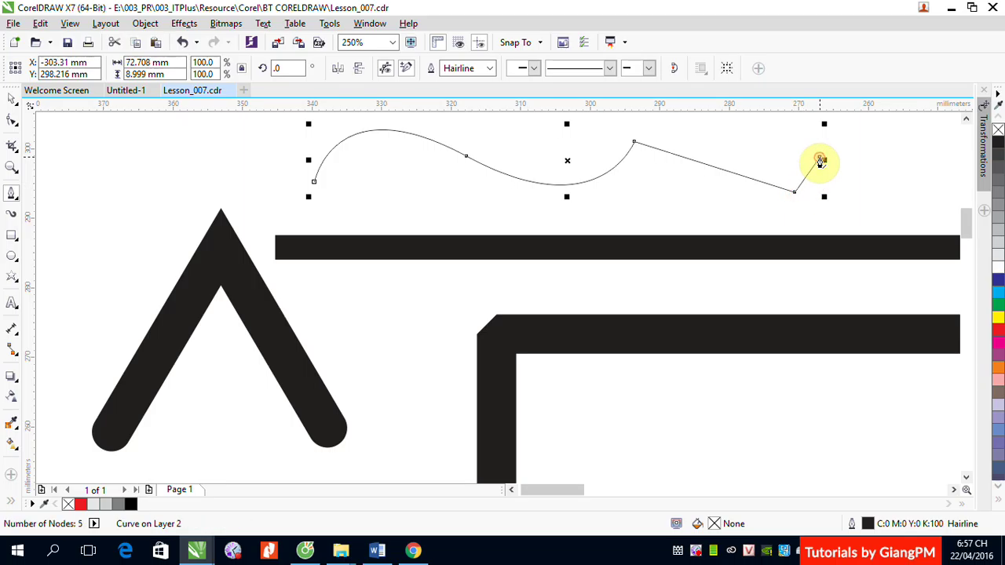
{"action": "left_click", "coordinate": [11, 99]}
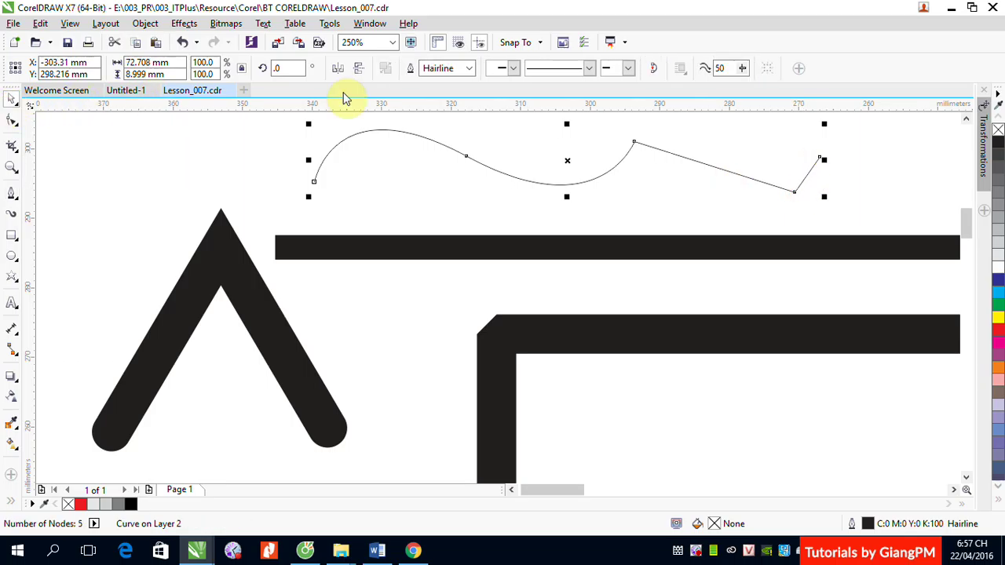
Set the wavy path's outline width to 36 pt and enlarge the path to about 403%.
{"action": "left_click", "coordinate": [470, 69]}
{"action": "left_click", "coordinate": [437, 233]}
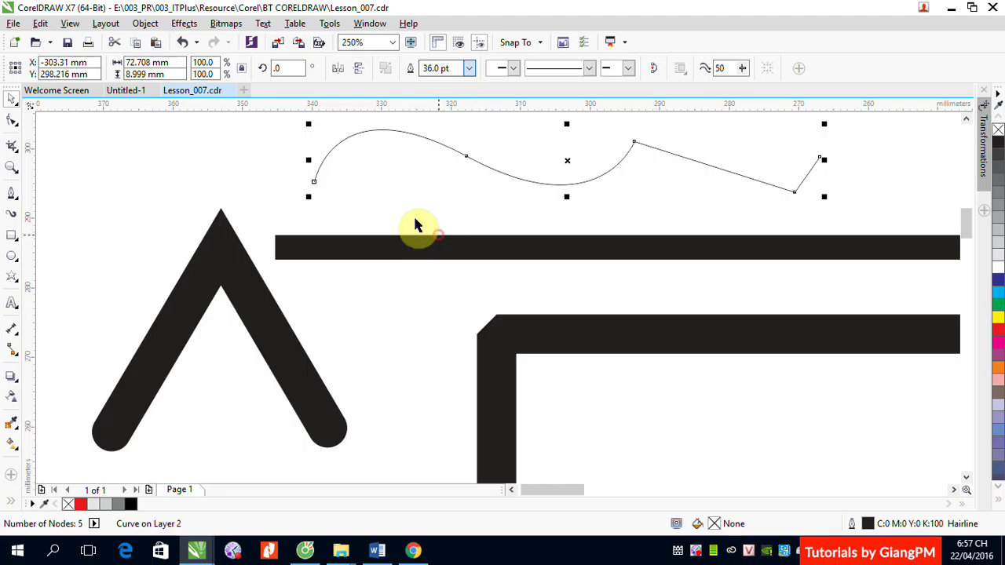
{"action": "scroll", "coordinate": [461, 188], "scroll_direction": "down", "scroll_amount": 2}
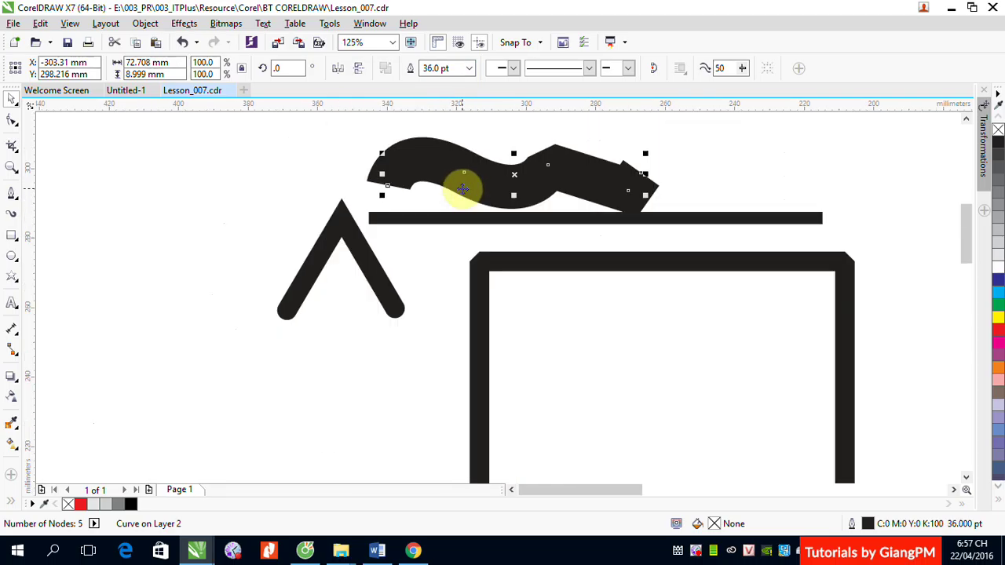
{"action": "left_click_drag", "start_coordinate": [554, 195], "coordinate": [745, 223]}
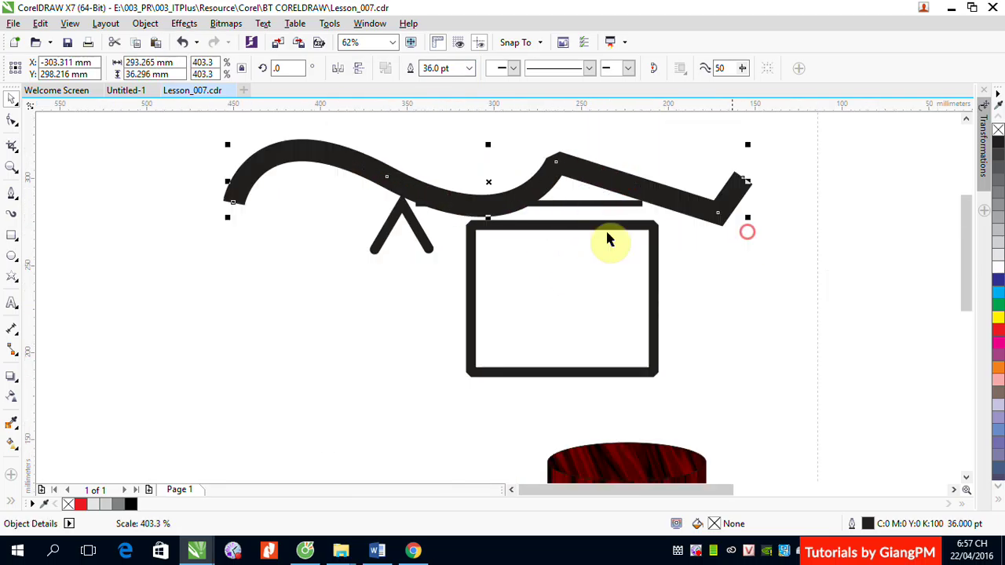
Delete the enlarged wavy path.
{"action": "left_click", "coordinate": [643, 146]}
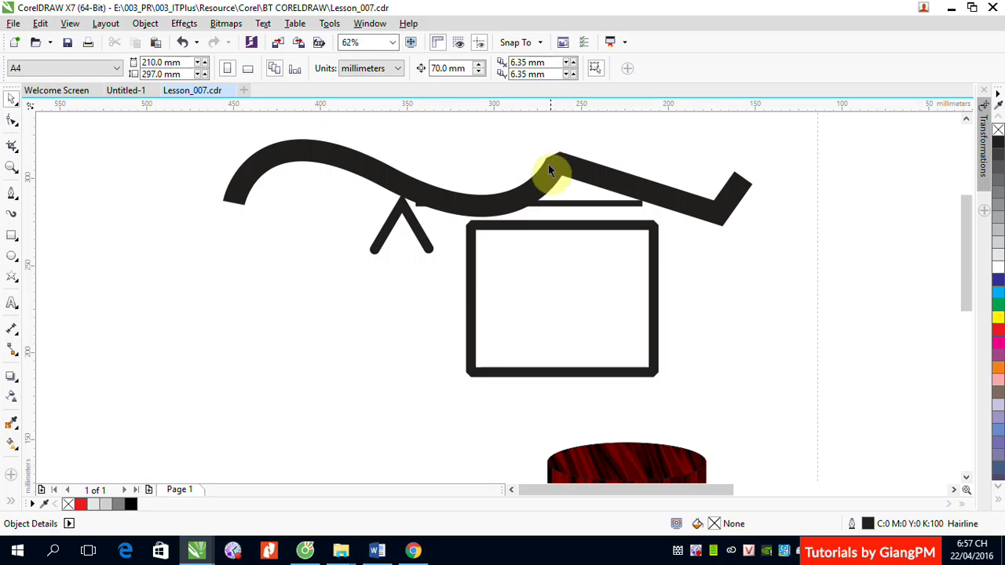
{"action": "left_click_drag", "start_coordinate": [550, 163], "coordinate": [587, 184]}
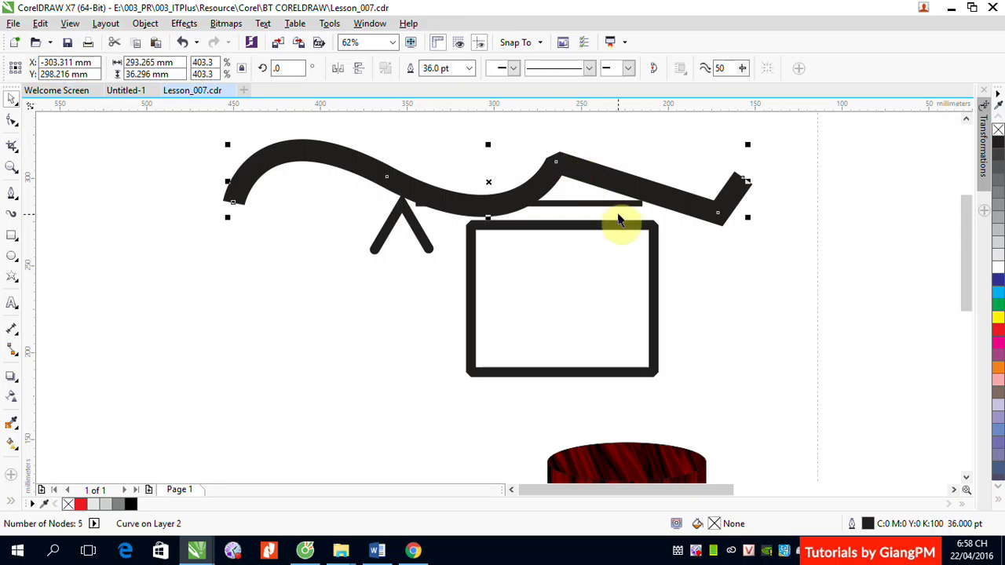
{"action": "key", "text": "Delete"}
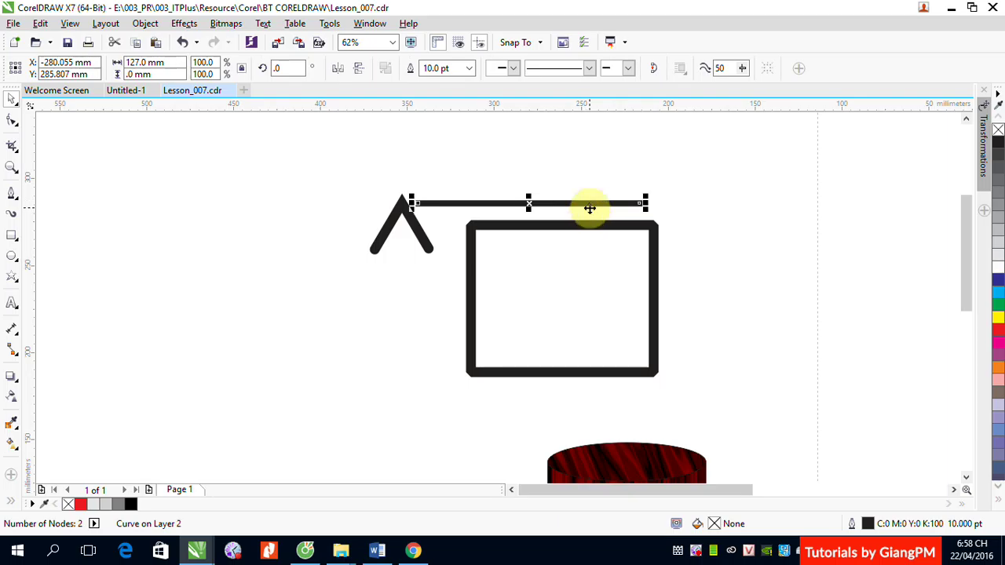
Move the straight line up, farther clear of the rectangle, and give its start an airplane arrowhead in the Outline Pen settings.
{"action": "left_click_drag", "start_coordinate": [588, 205], "coordinate": [623, 162]}
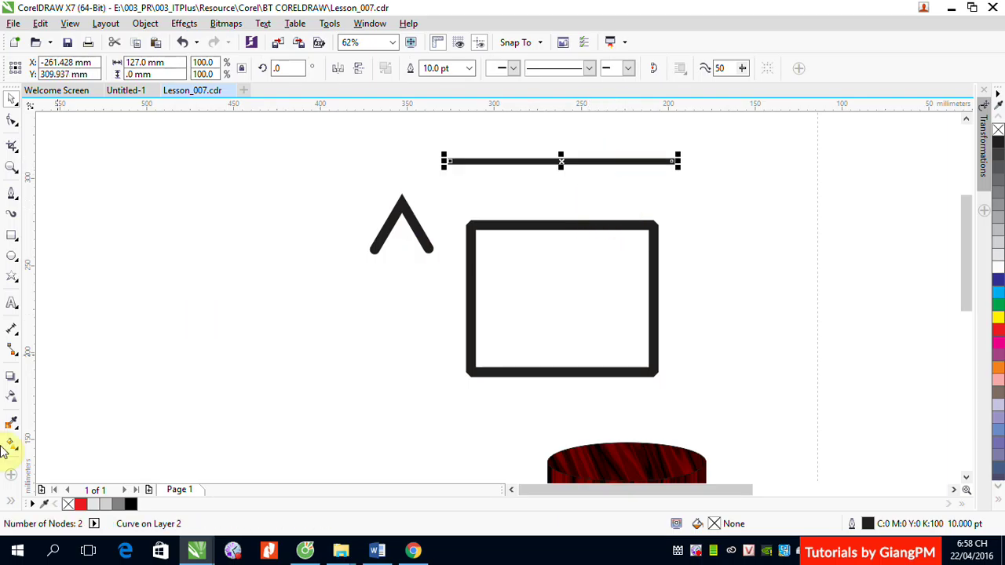
{"action": "left_click", "coordinate": [10, 501]}
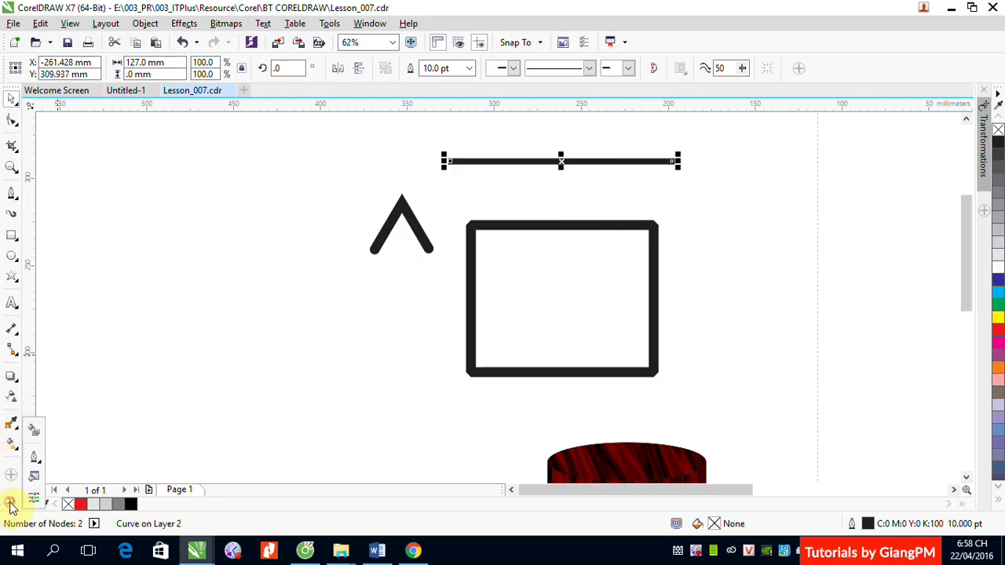
{"action": "left_click", "coordinate": [33, 457]}
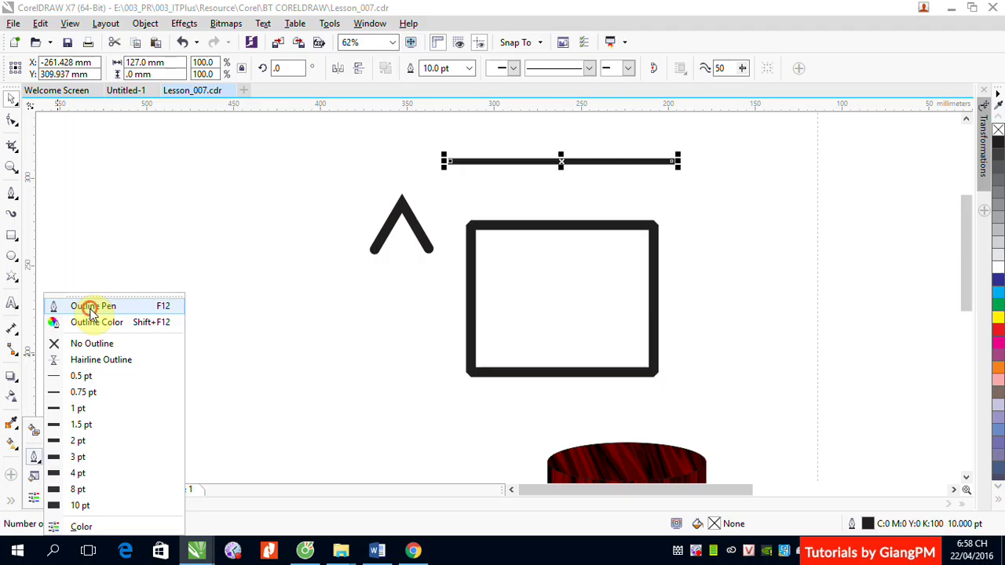
{"action": "left_click", "coordinate": [52, 307]}
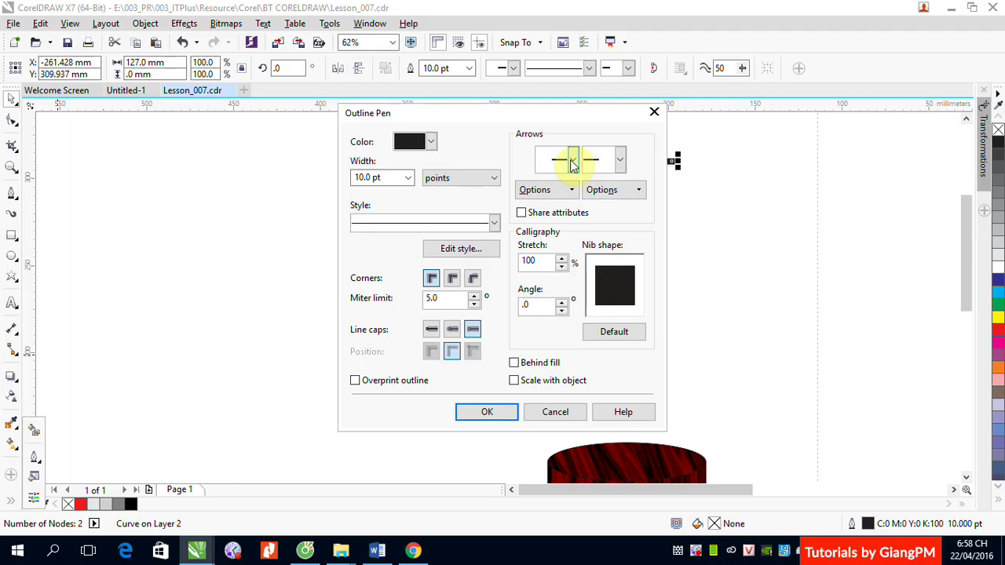
{"action": "left_click", "coordinate": [574, 161]}
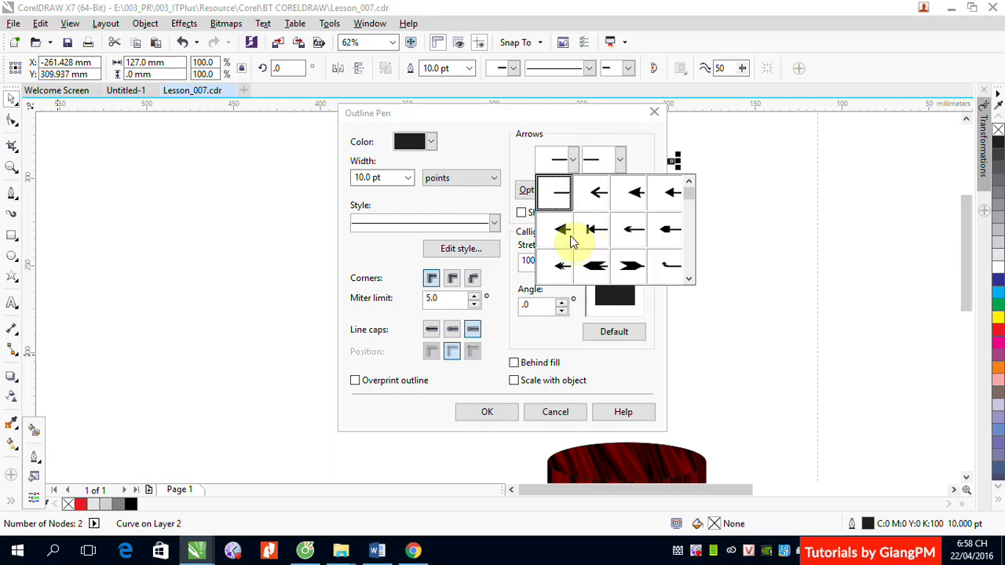
{"action": "left_click_drag", "start_coordinate": [689, 203], "coordinate": [693, 260]}
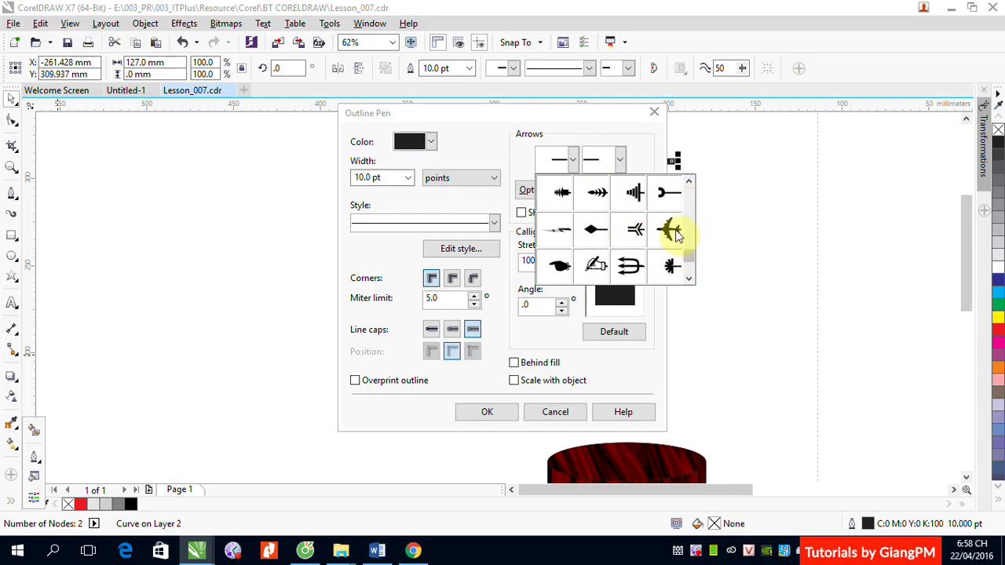
{"action": "left_click", "coordinate": [669, 230]}
Apply a starburst arrowhead to the line's other end and stretch the line leftward to about 293 mm long.
{"action": "left_click", "coordinate": [620, 161]}
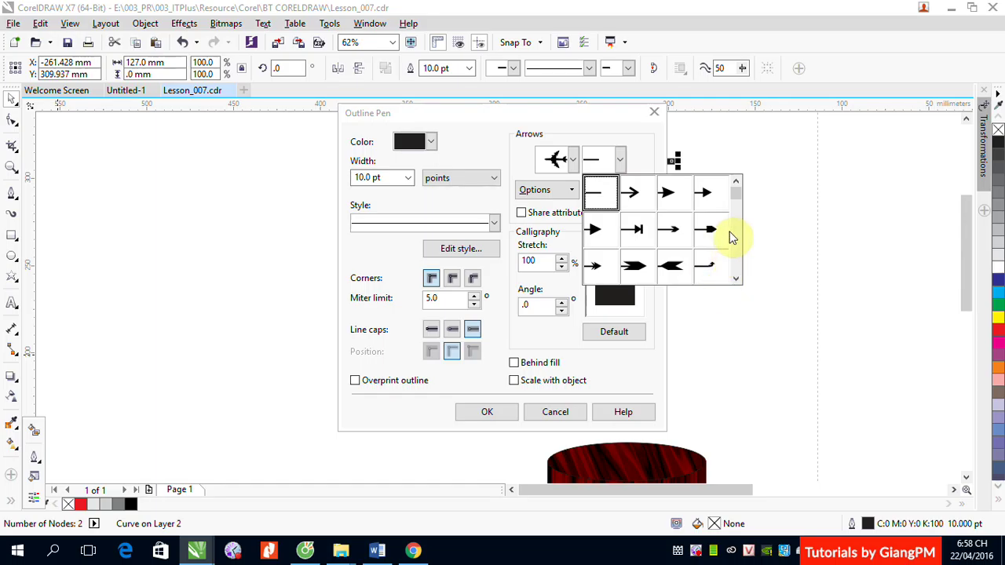
{"action": "left_click_drag", "start_coordinate": [735, 205], "coordinate": [746, 270]}
{"action": "left_click", "coordinate": [707, 229]}
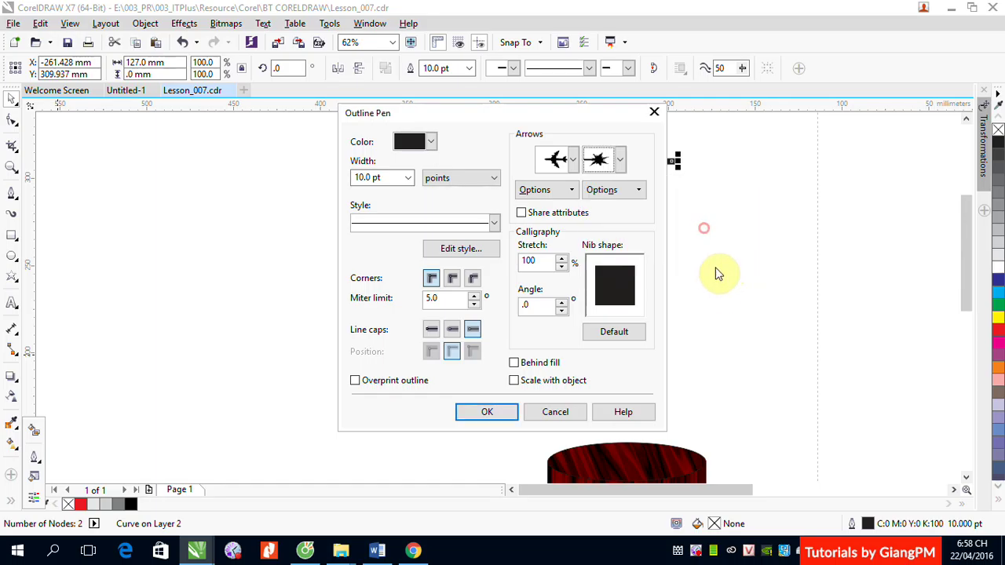
{"action": "left_click", "coordinate": [487, 411]}
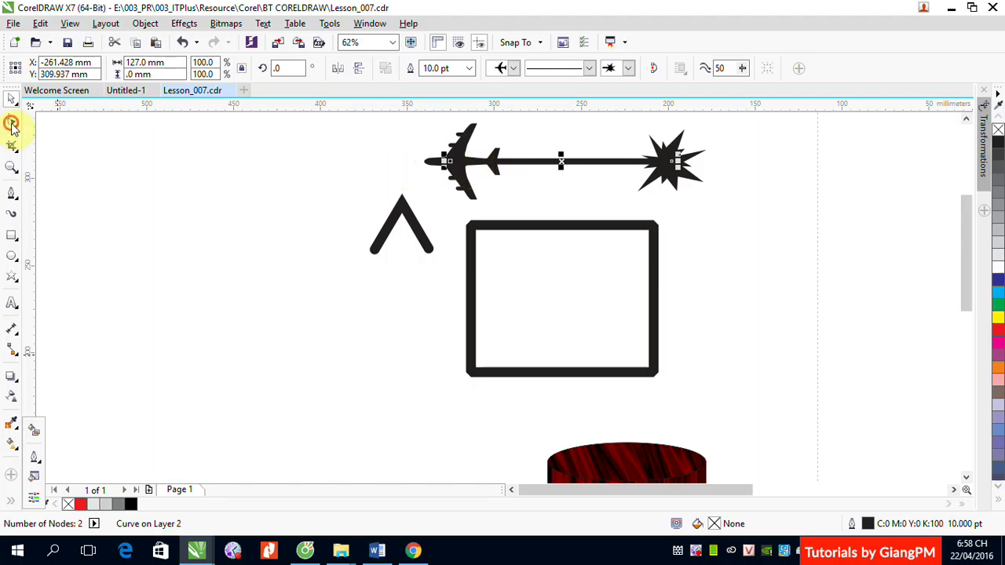
{"action": "left_click_drag", "start_coordinate": [447, 162], "coordinate": [157, 162]}
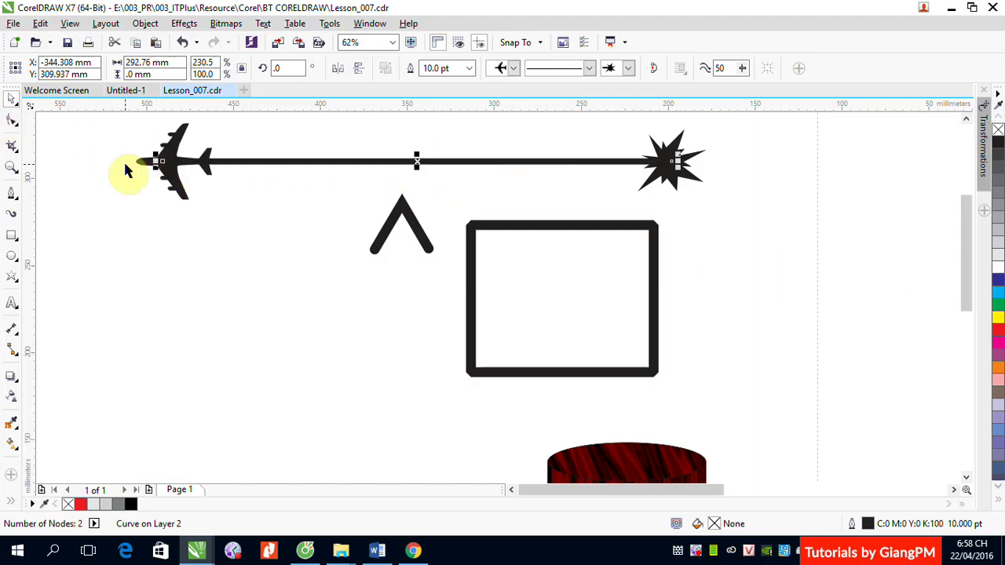
{"action": "left_click", "coordinate": [119, 243]}
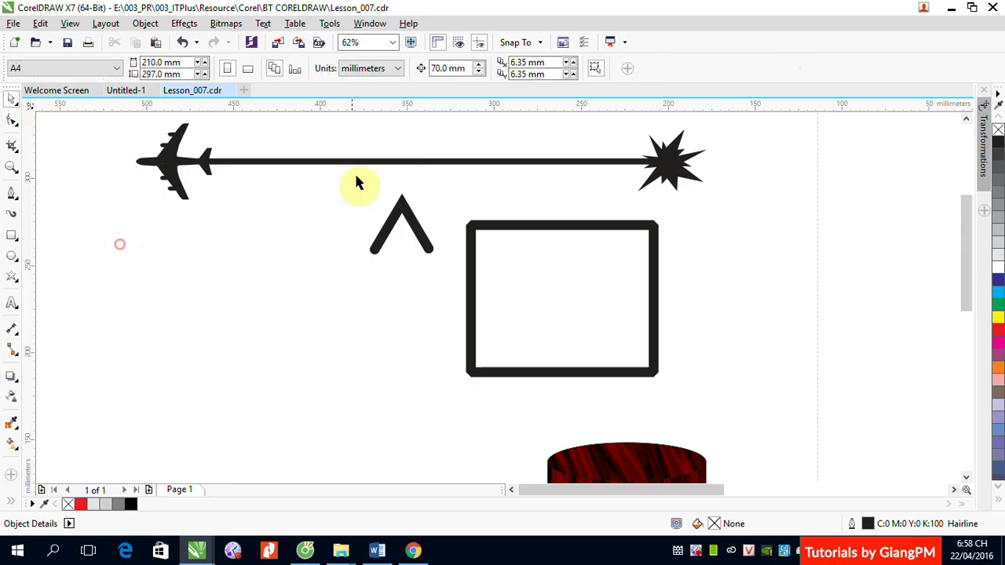
Set the rectangle's outline to a crossed-circle start arrowhead and a triangle-with-bar end arrowhead in the Outline Pen settings.
{"action": "left_click", "coordinate": [511, 227]}
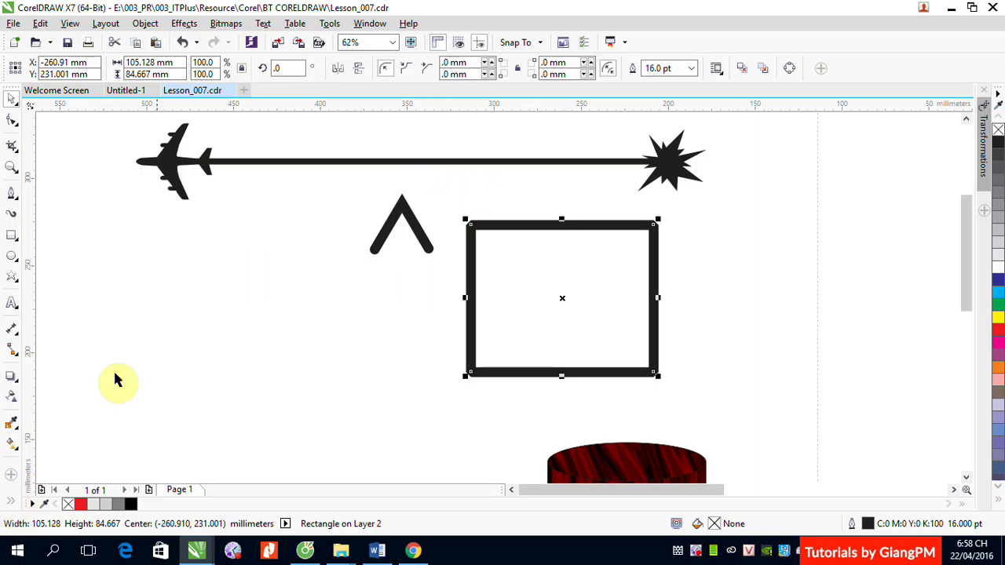
{"action": "left_click", "coordinate": [11, 501]}
{"action": "left_click", "coordinate": [33, 456]}
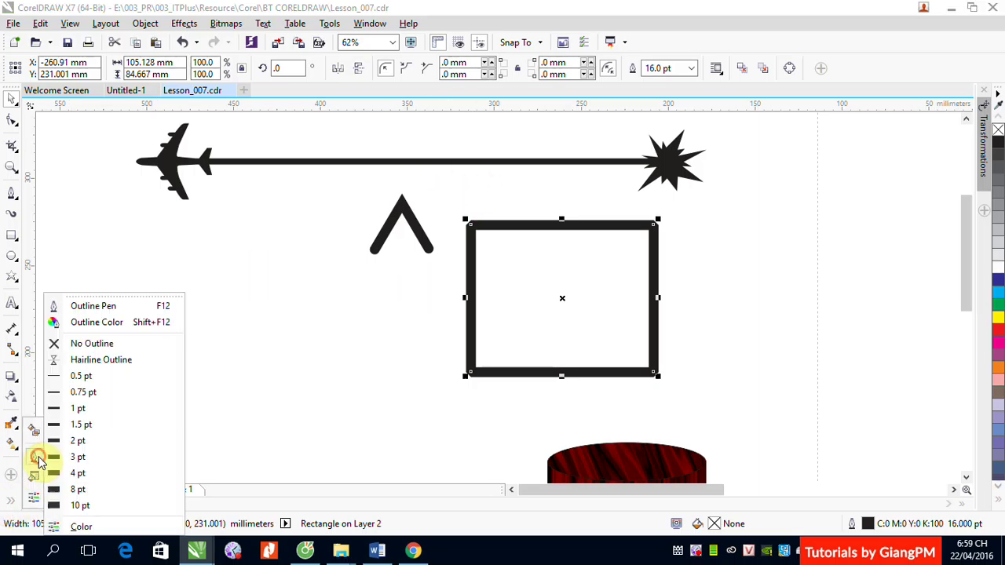
{"action": "left_click", "coordinate": [92, 308]}
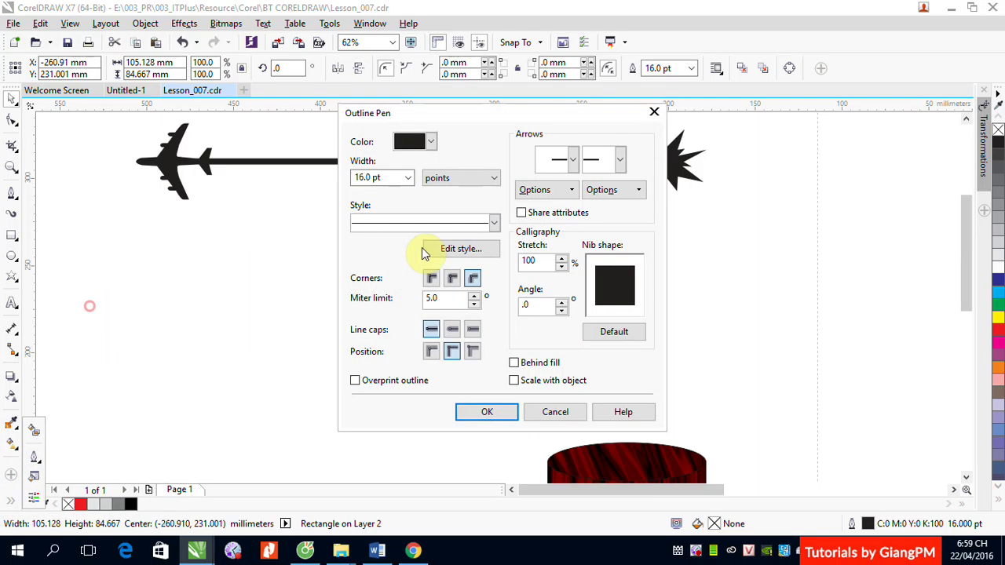
{"action": "left_click", "coordinate": [573, 159]}
{"action": "left_click_drag", "start_coordinate": [688, 195], "coordinate": [698, 260]}
{"action": "left_click", "coordinate": [630, 232]}
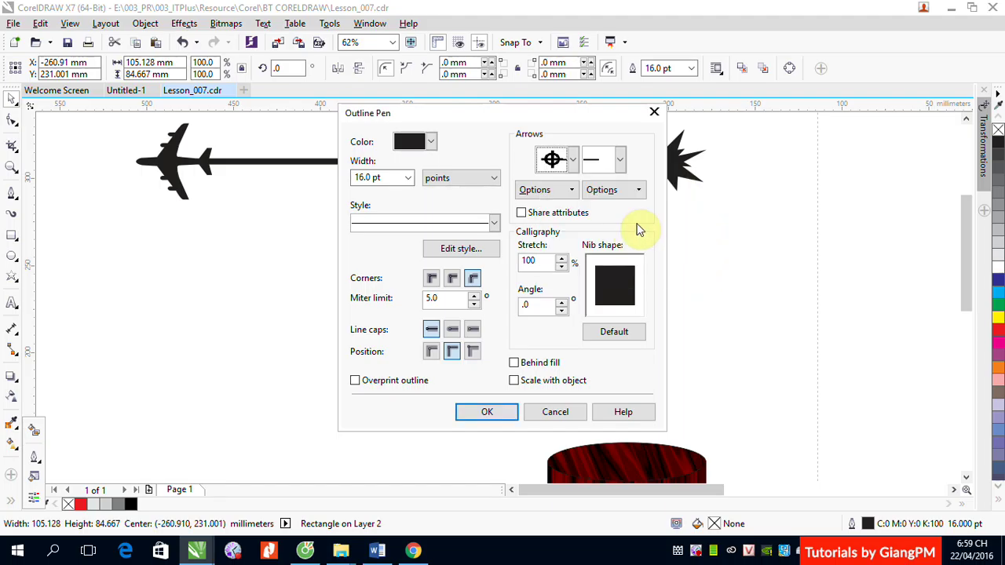
{"action": "left_click", "coordinate": [620, 160]}
{"action": "left_click", "coordinate": [641, 252]}
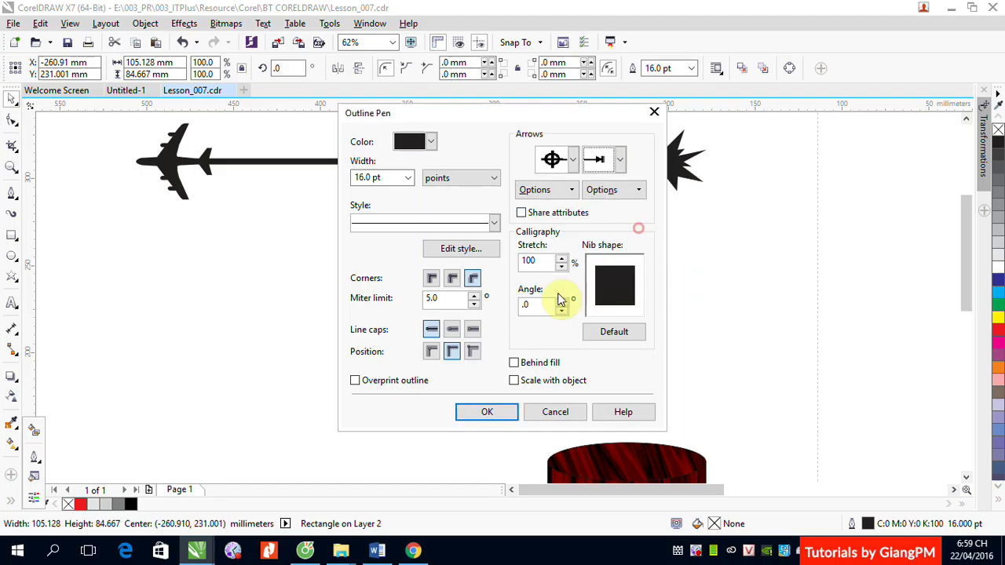
{"action": "left_click", "coordinate": [486, 412]}
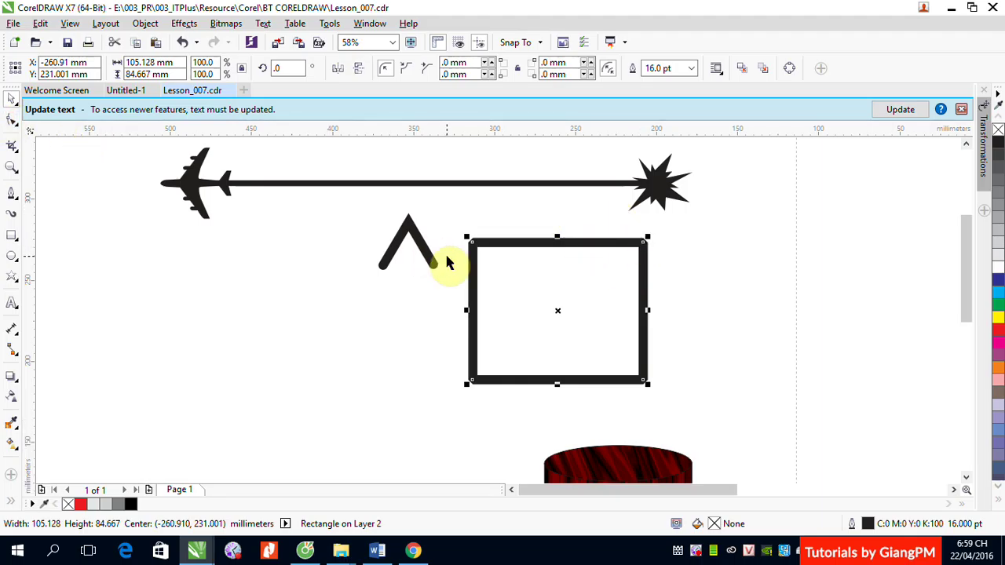
Convert the rectangle to curves, break it open at its upper-right node and pull the start node away down and to the right.
{"action": "key", "text": "ctrl+q"}
{"action": "left_click", "coordinate": [11, 120]}
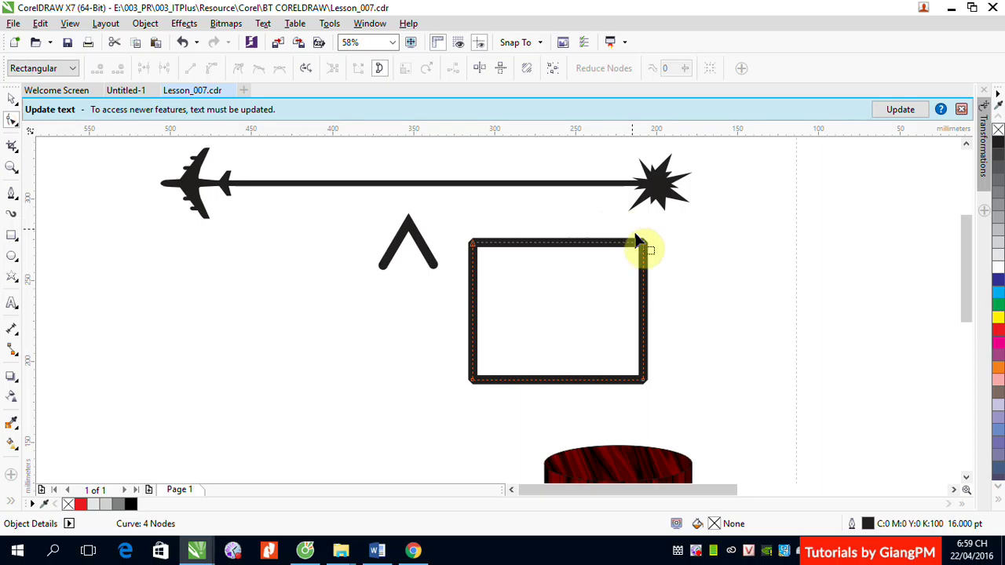
{"action": "left_click", "coordinate": [644, 245]}
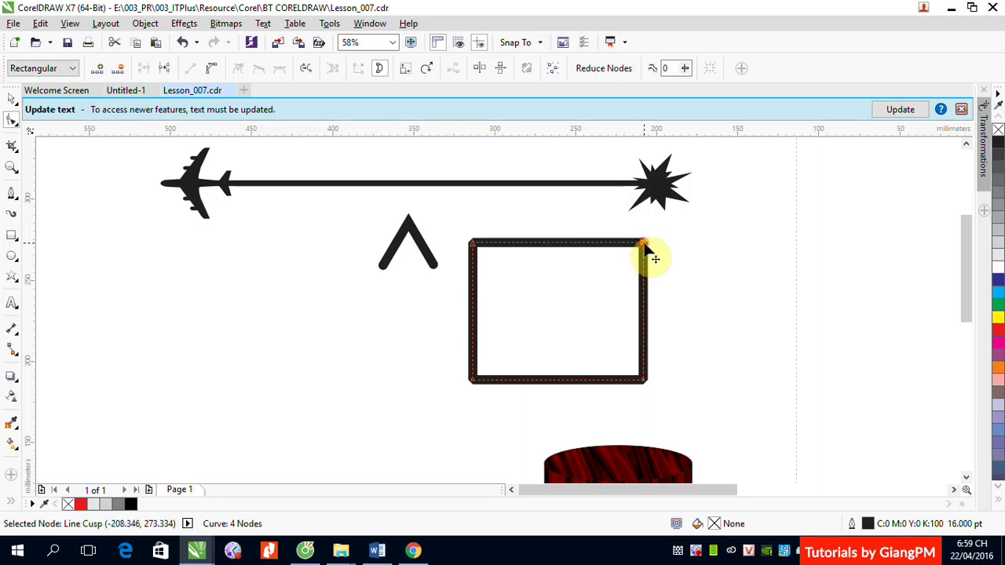
{"action": "left_click", "coordinate": [167, 70]}
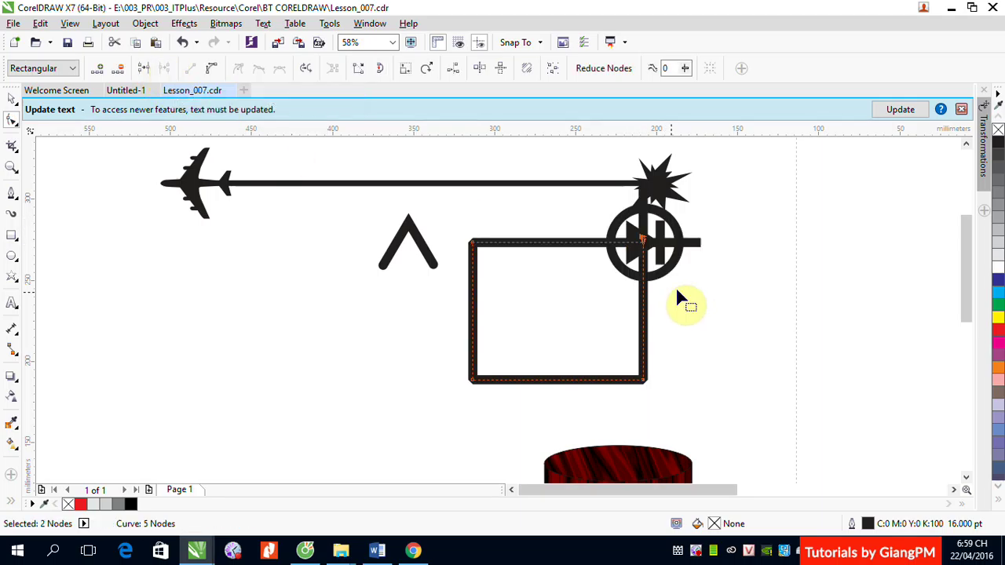
{"action": "left_click", "coordinate": [744, 299]}
{"action": "left_click_drag", "start_coordinate": [651, 253], "coordinate": [750, 292]}
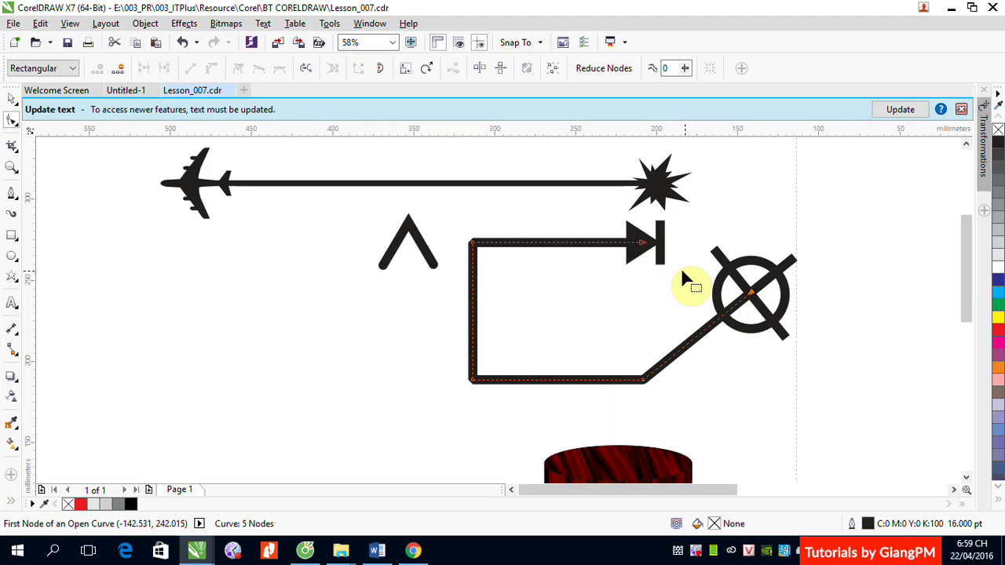
Delete the airplane-tipped line, the opened rectangle and the inverted V.
{"action": "left_click", "coordinate": [11, 99]}
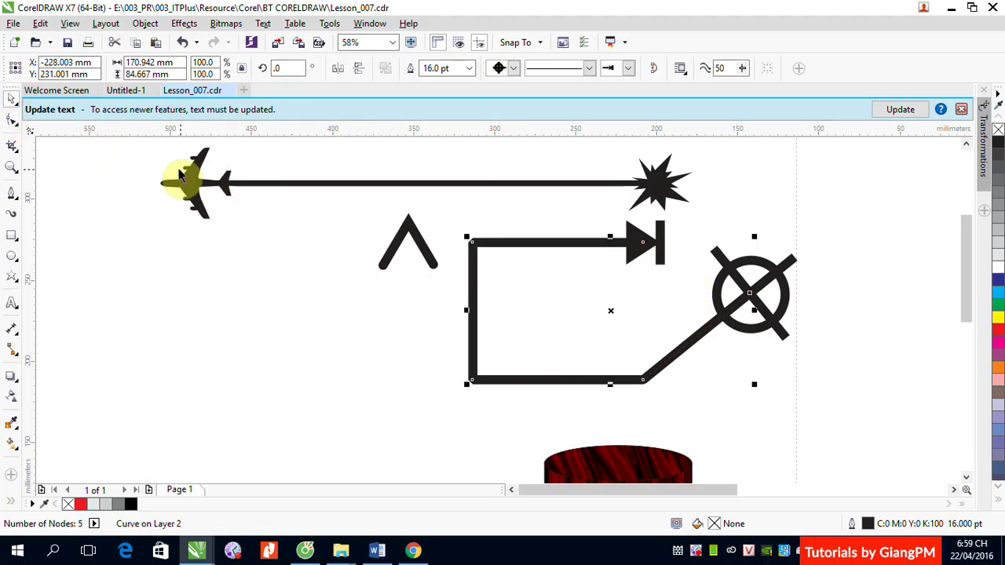
{"action": "left_click", "coordinate": [200, 211]}
{"action": "left_click", "coordinate": [386, 188]}
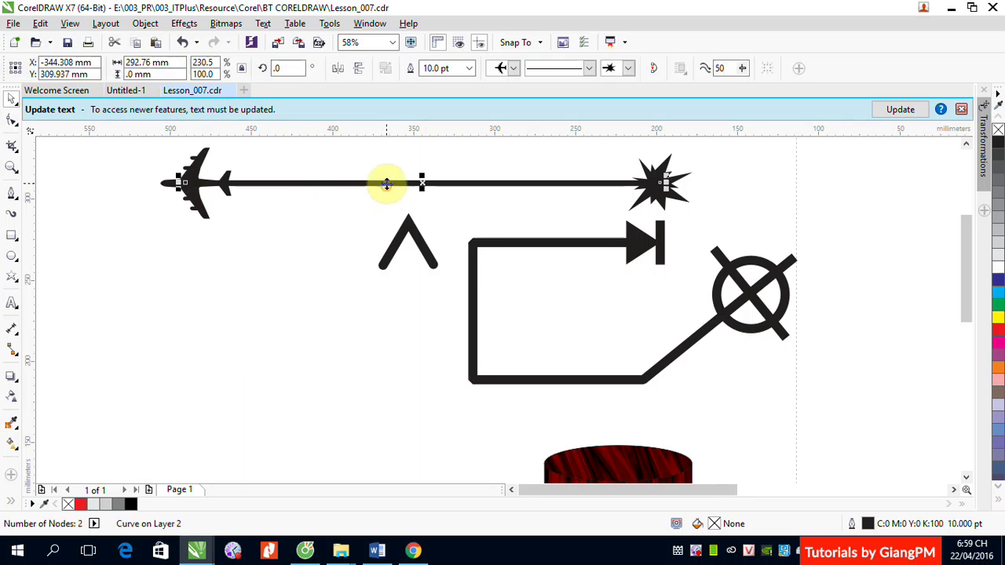
{"action": "key", "text": "Delete"}
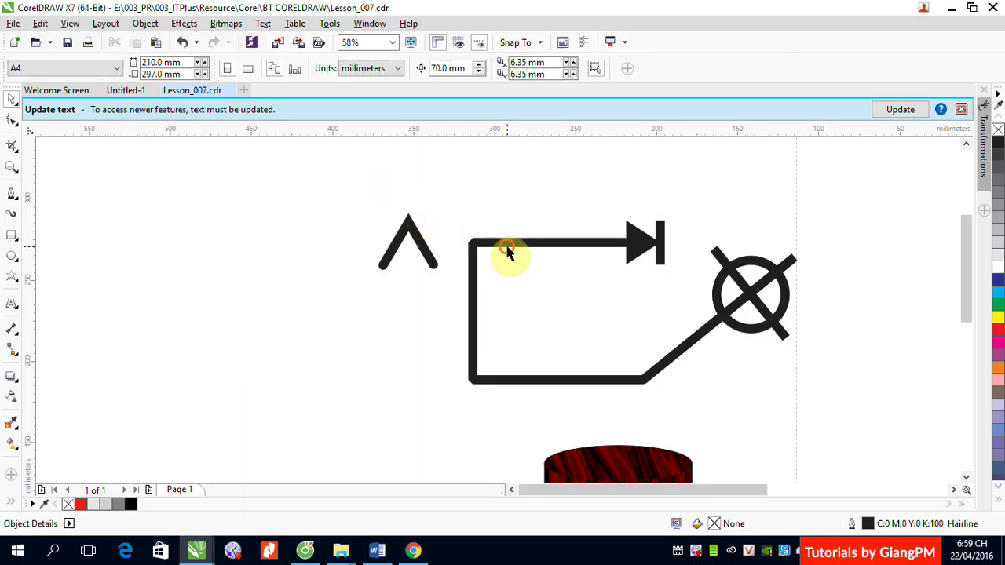
{"action": "left_click", "coordinate": [507, 251]}
{"action": "key", "text": "Delete"}
{"action": "left_click", "coordinate": [421, 244]}
{"action": "key", "text": "Delete"}
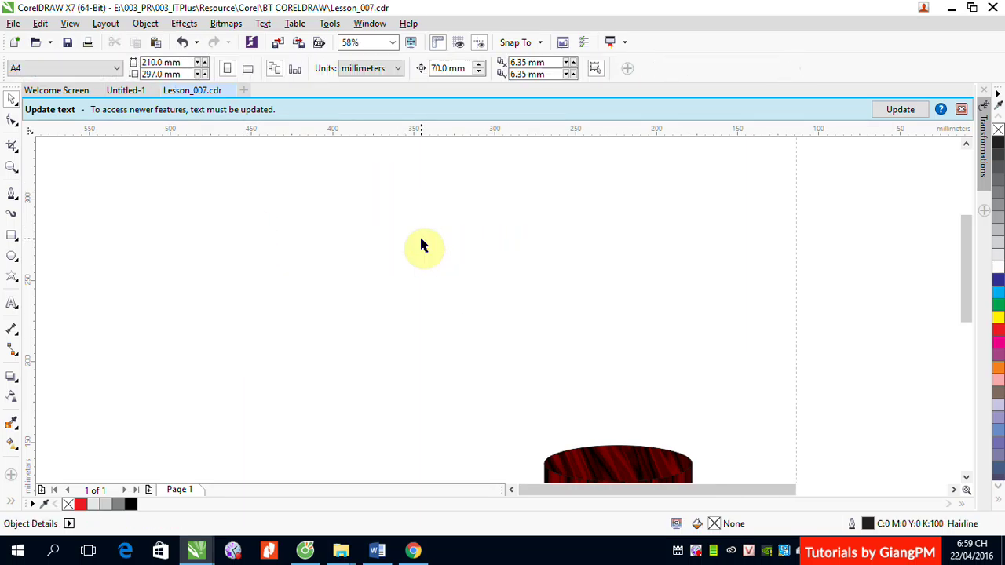
Draw a circle about 33 mm in diameter in the empty area left of the page, level with the atom figure.
{"action": "scroll", "coordinate": [437, 285], "scroll_direction": "down", "scroll_amount": 5}
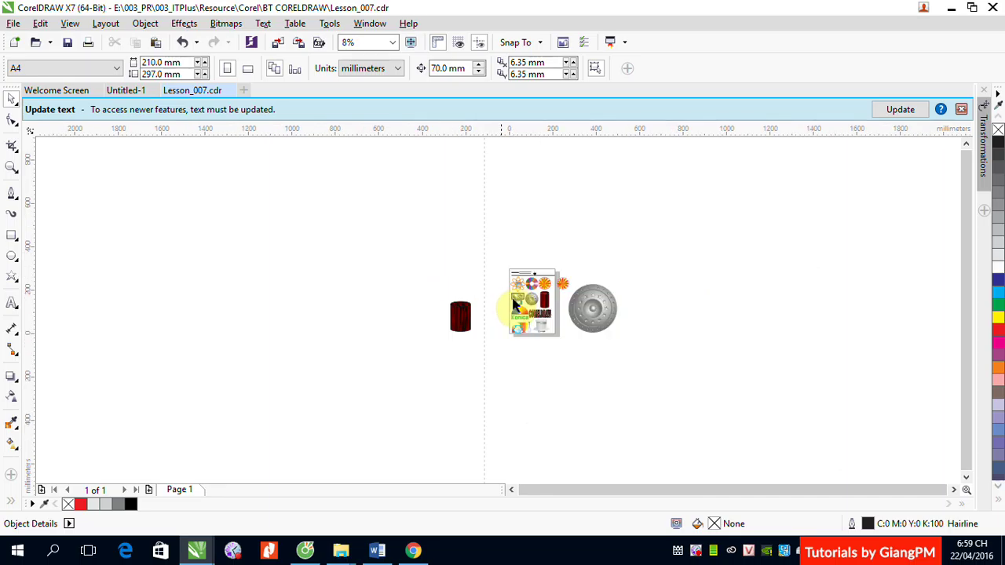
{"action": "key", "text": "z"}
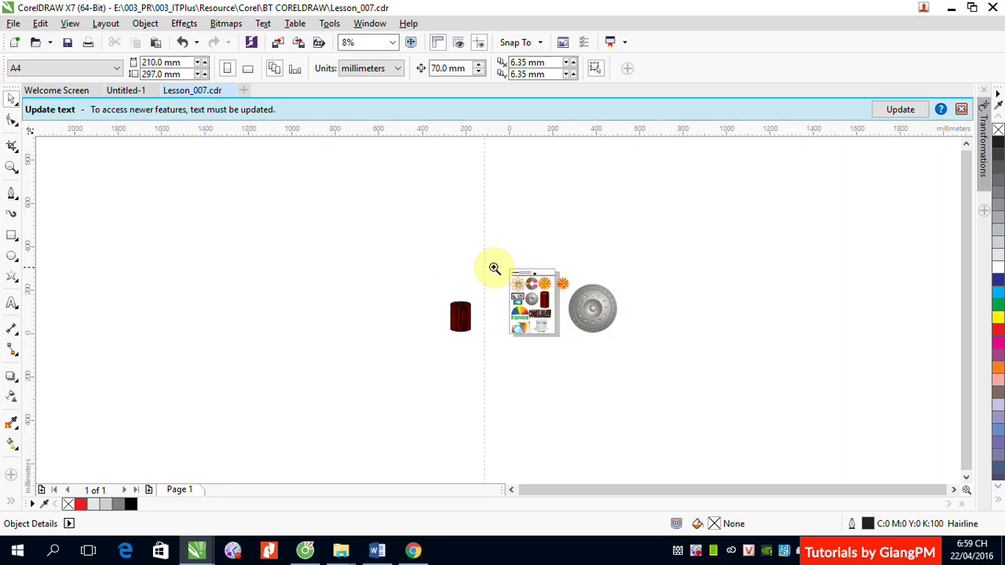
{"action": "left_click_drag", "start_coordinate": [494, 265], "coordinate": [561, 333]}
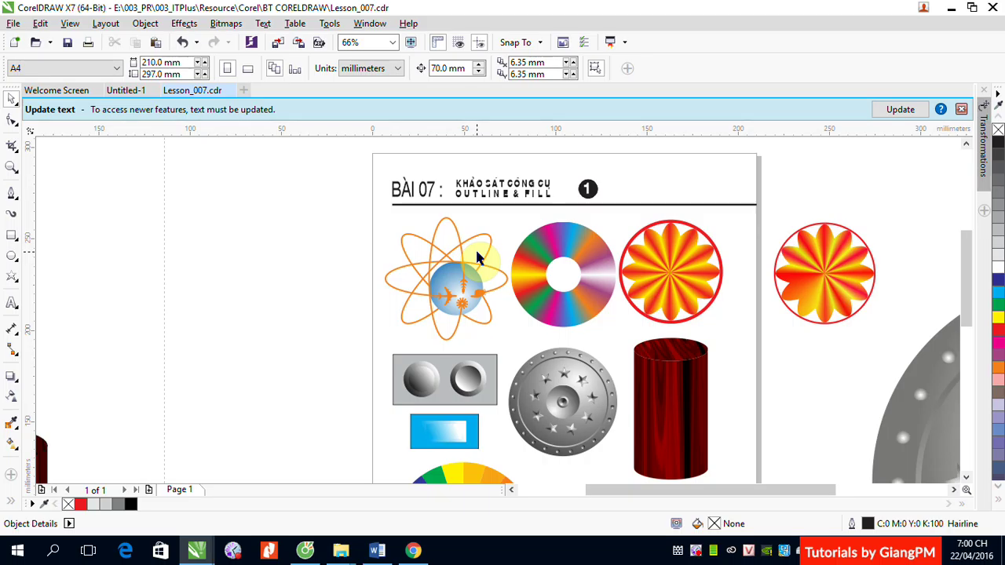
{"action": "left_click", "coordinate": [11, 256]}
{"action": "left_click_drag", "start_coordinate": [231, 265], "coordinate": [290, 322]}
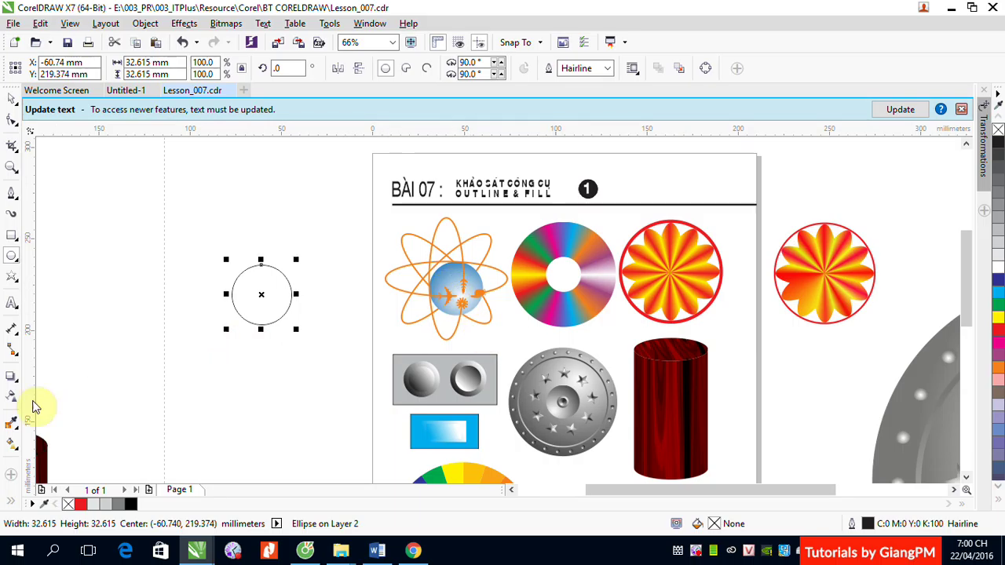
Apply a fountain fill to the circle and change its blend type to elliptical.
{"action": "left_click", "coordinate": [11, 500]}
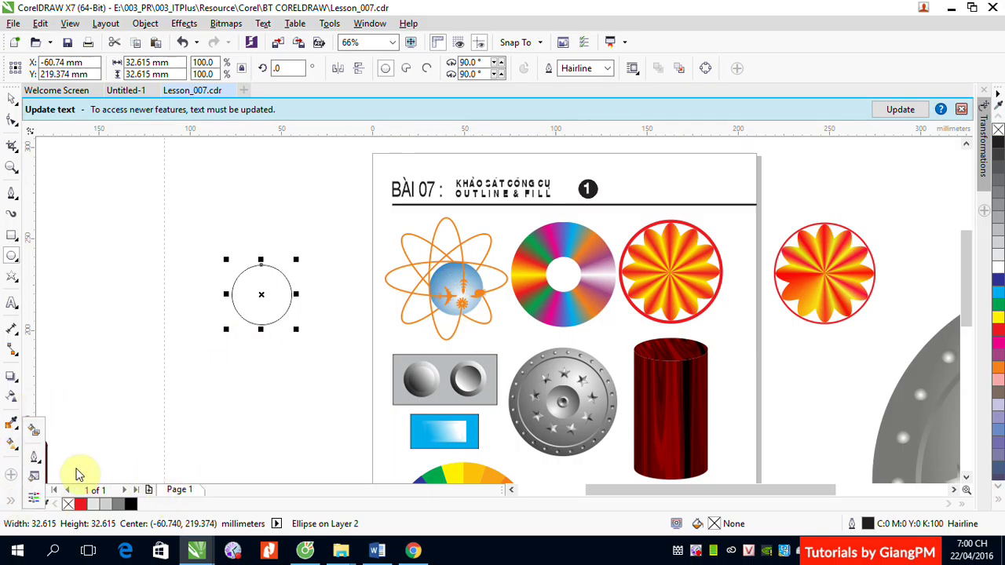
{"action": "left_click", "coordinate": [14, 444]}
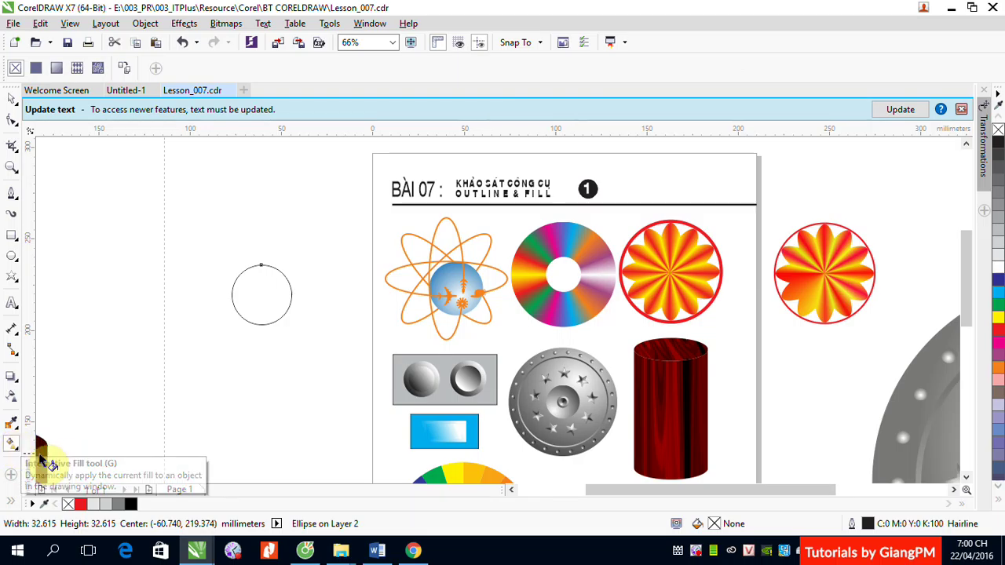
{"action": "left_click", "coordinate": [265, 303]}
{"action": "left_click", "coordinate": [57, 68]}
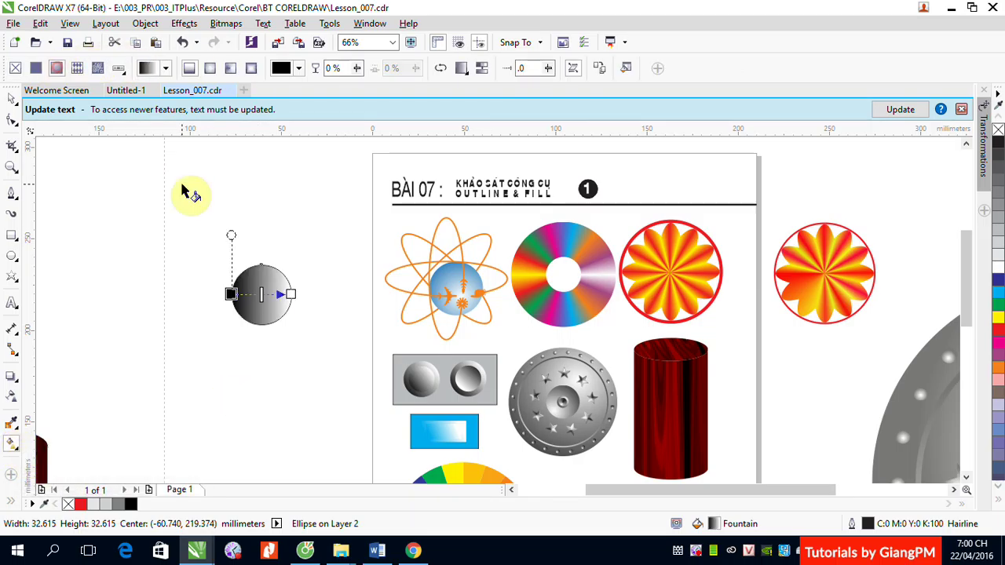
{"action": "left_click", "coordinate": [626, 67]}
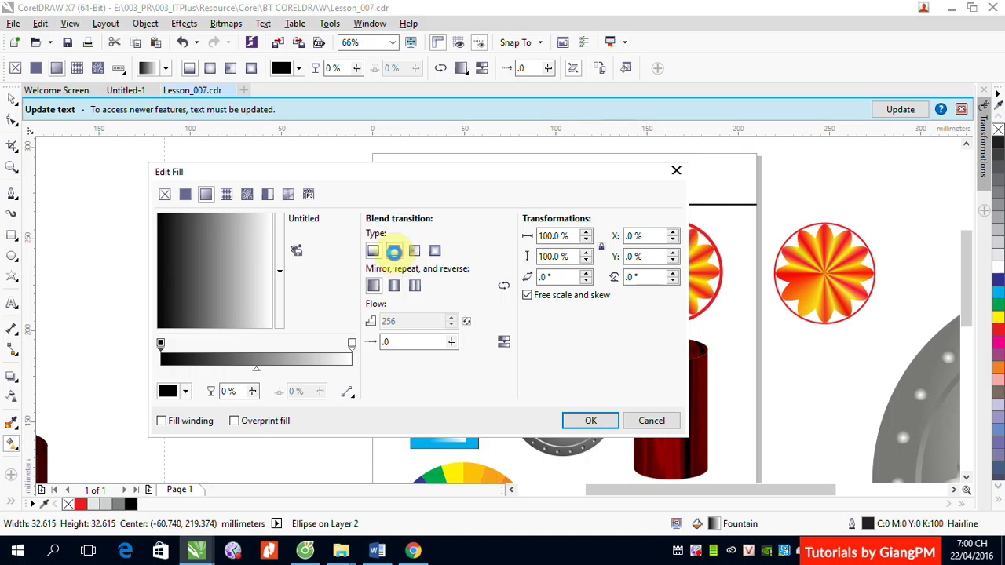
{"action": "left_click", "coordinate": [393, 251]}
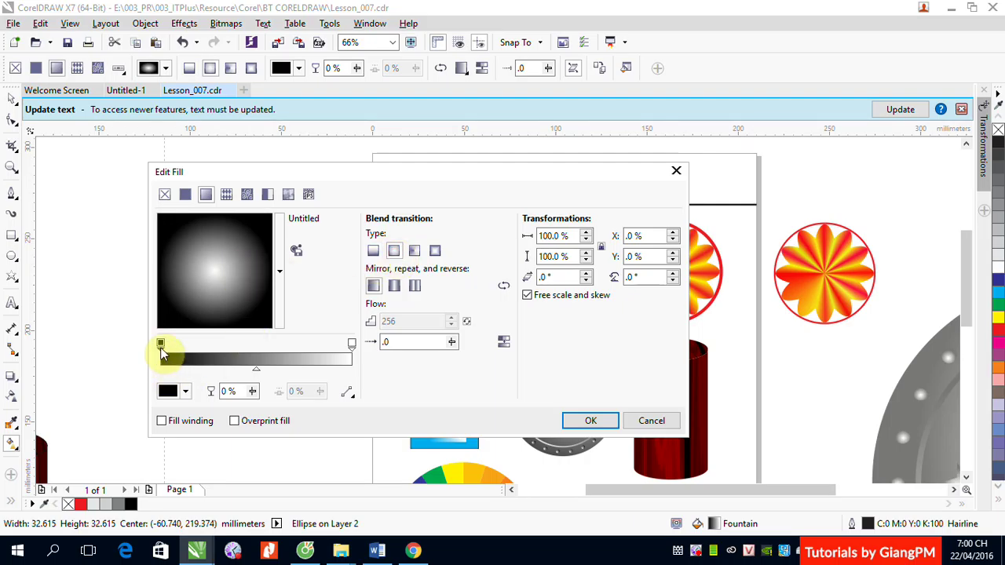
Set the gradient's black start colour to light blue #5DB3F0.
{"action": "left_click", "coordinate": [185, 392]}
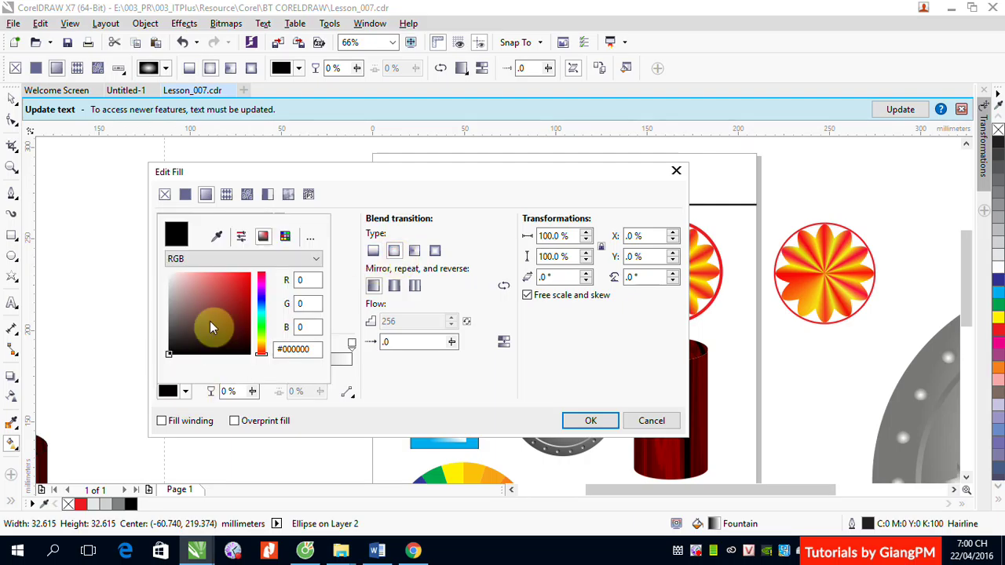
{"action": "left_click_drag", "start_coordinate": [264, 318], "coordinate": [218, 278]}
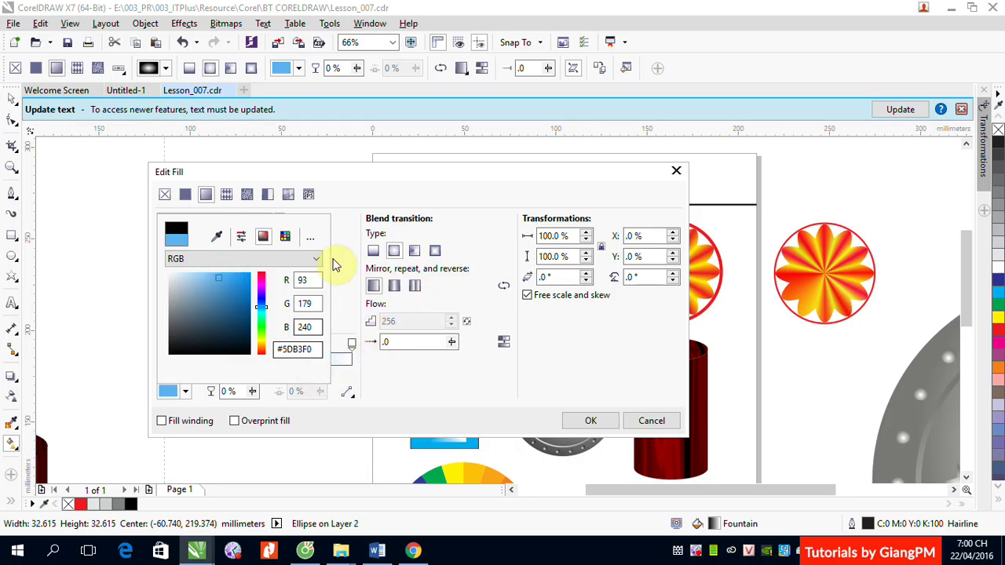
{"action": "left_click", "coordinate": [581, 415]}
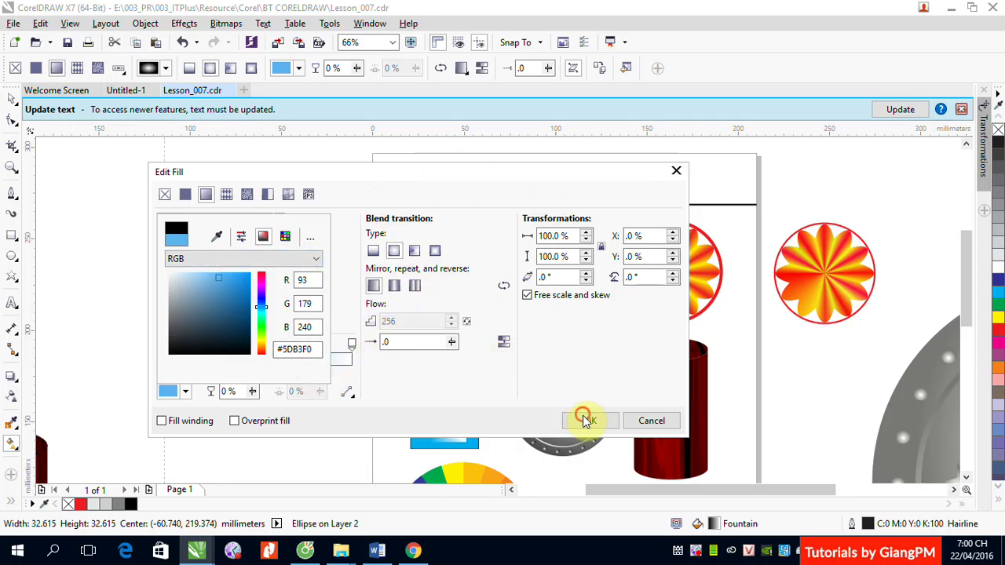
Shift the gradient's white centre toward the circle's lower right, accept the fill and remove the circle's outline.
{"action": "left_click_drag", "start_coordinate": [306, 172], "coordinate": [683, 186]}
{"action": "left_click_drag", "start_coordinate": [632, 293], "coordinate": [609, 309]}
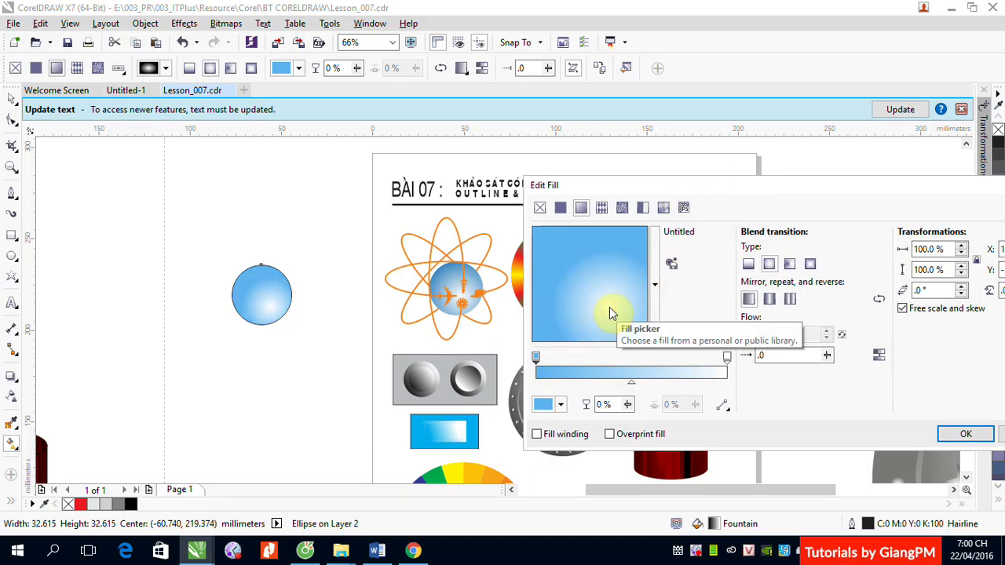
{"action": "left_click", "coordinate": [964, 434]}
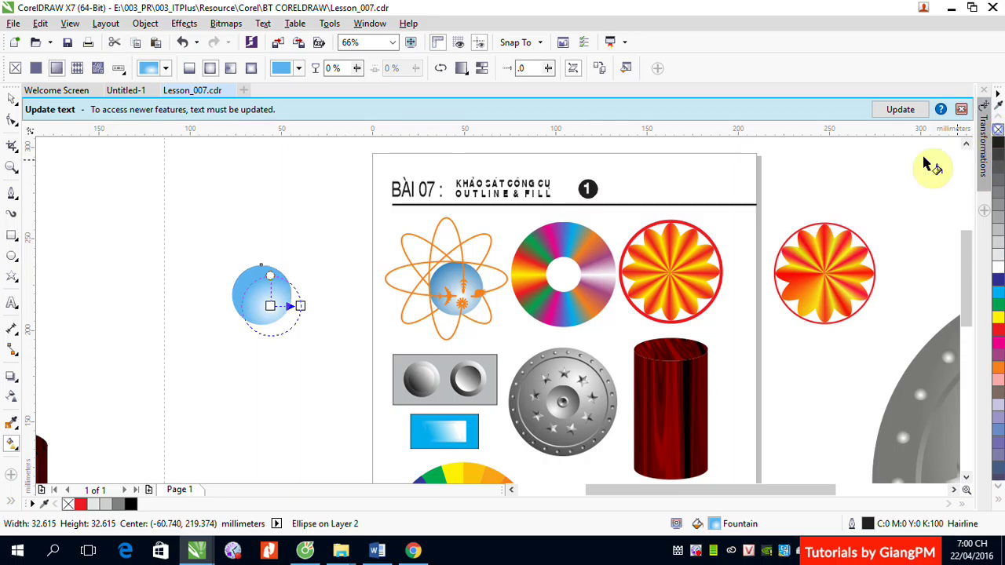
Draw an upright ellipse about 26 mm wide and 86 mm tall over the left part of the blue circle.
{"action": "left_click", "coordinate": [12, 98]}
{"action": "left_click", "coordinate": [224, 271]}
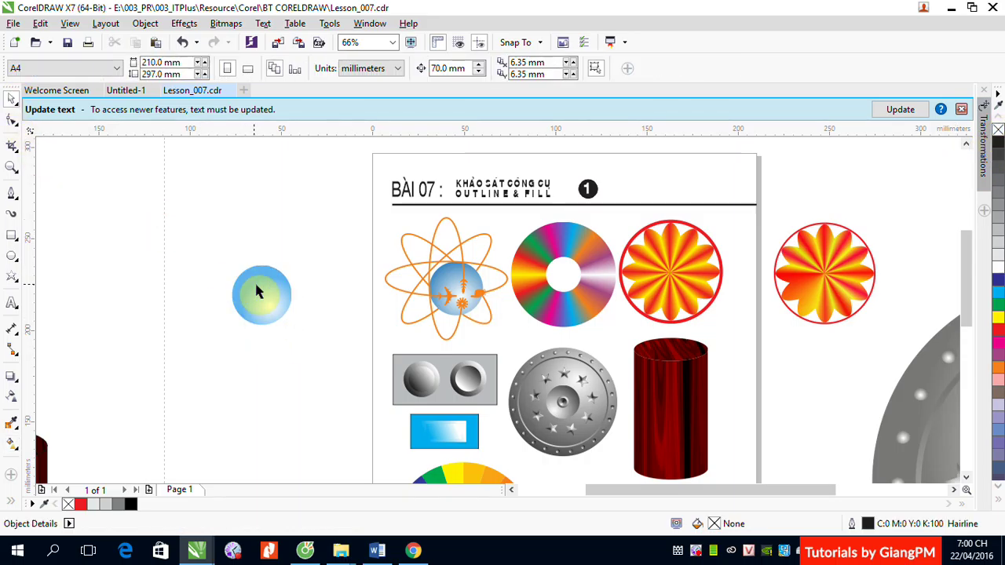
{"action": "left_click", "coordinate": [11, 256]}
{"action": "left_click_drag", "start_coordinate": [217, 208], "coordinate": [263, 364]}
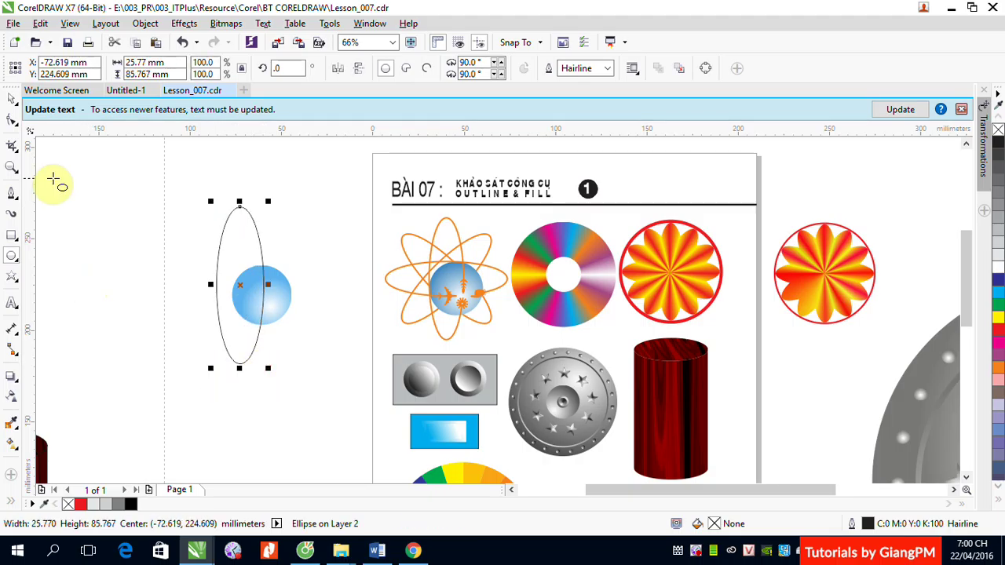
Convert the ellipse to an arc from about 6° to 333°, open across the blue circle, and colour its outline orange.
{"action": "left_click", "coordinate": [424, 70]}
{"action": "left_click", "coordinate": [11, 118]}
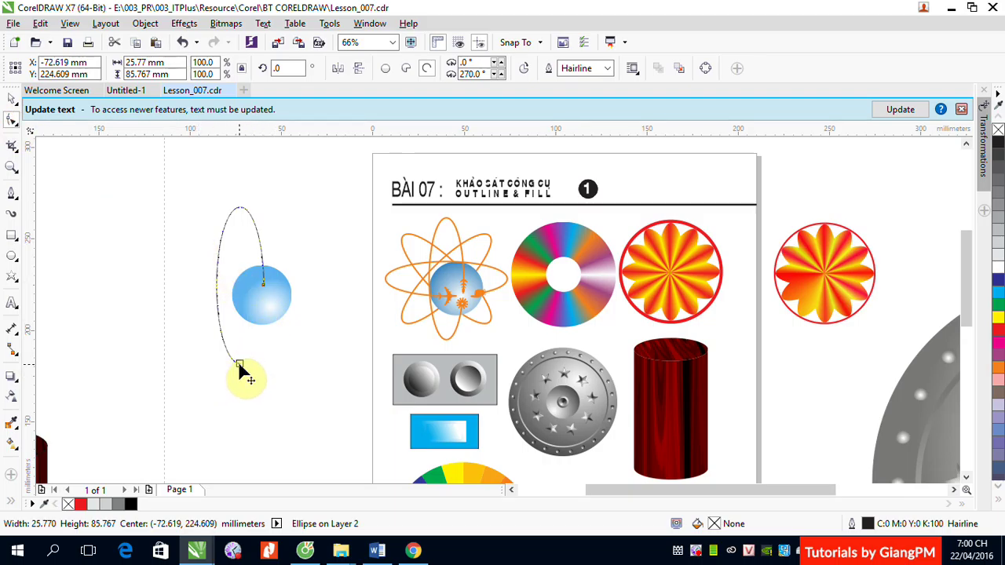
{"action": "left_click_drag", "start_coordinate": [239, 362], "coordinate": [262, 280]}
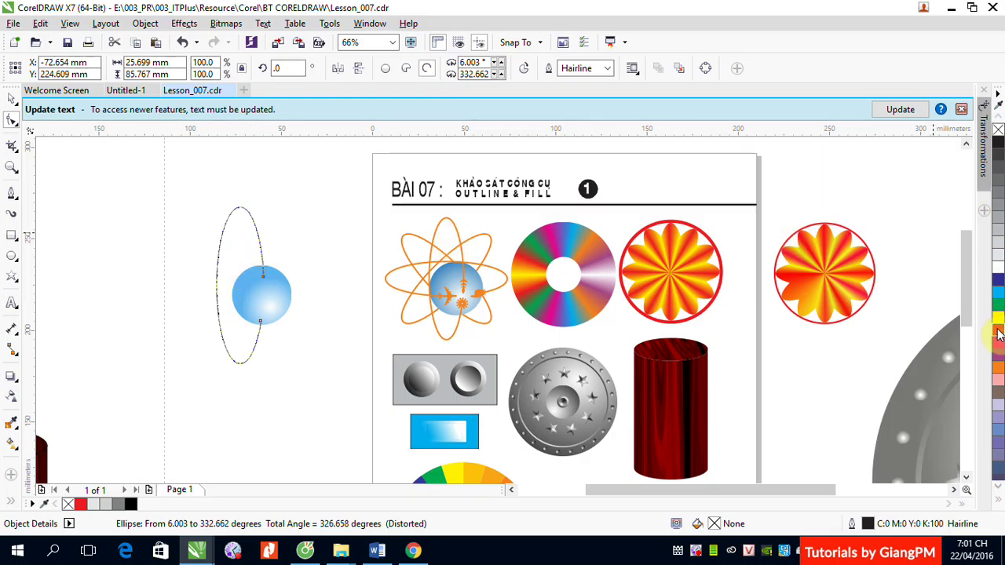
{"action": "right_click", "coordinate": [996, 368]}
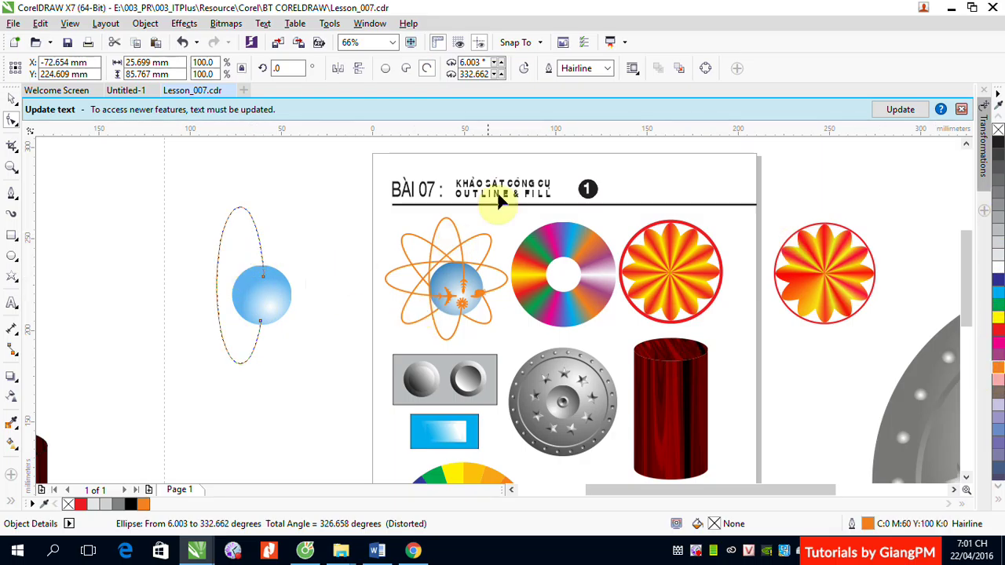
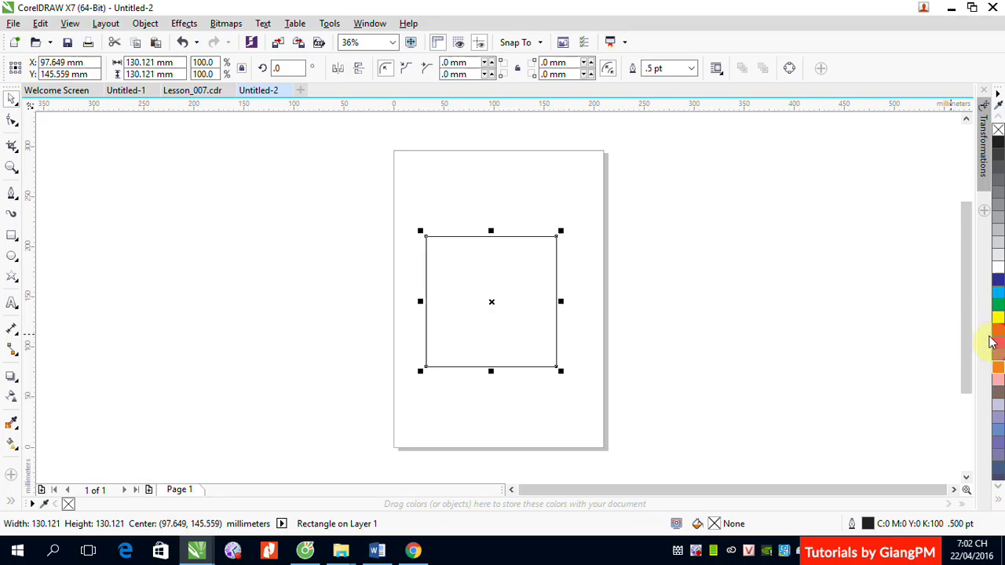
Fill the square in Untitled-2 with red (C0 M100 Y100 K0) and remove its outline.
{"action": "left_click", "coordinate": [998, 330]}
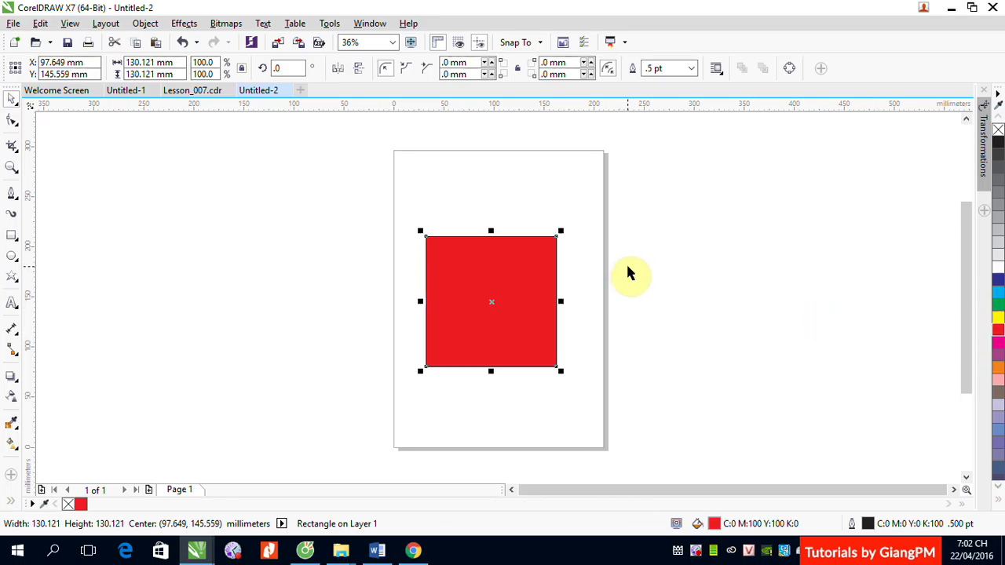
{"action": "key", "text": "F2"}
{"action": "left_click_drag", "start_coordinate": [402, 215], "coordinate": [590, 384]}
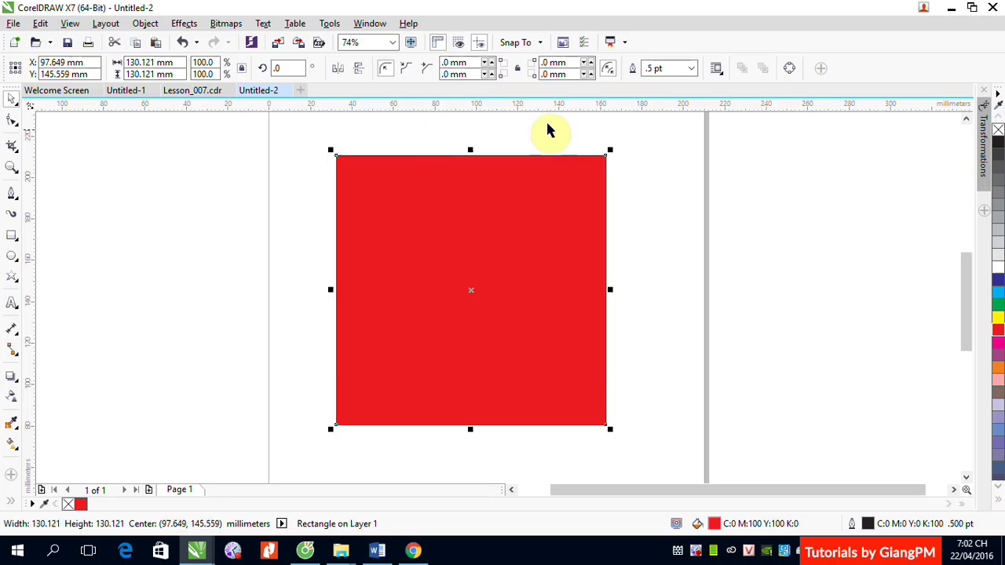
{"action": "right_click", "coordinate": [999, 133]}
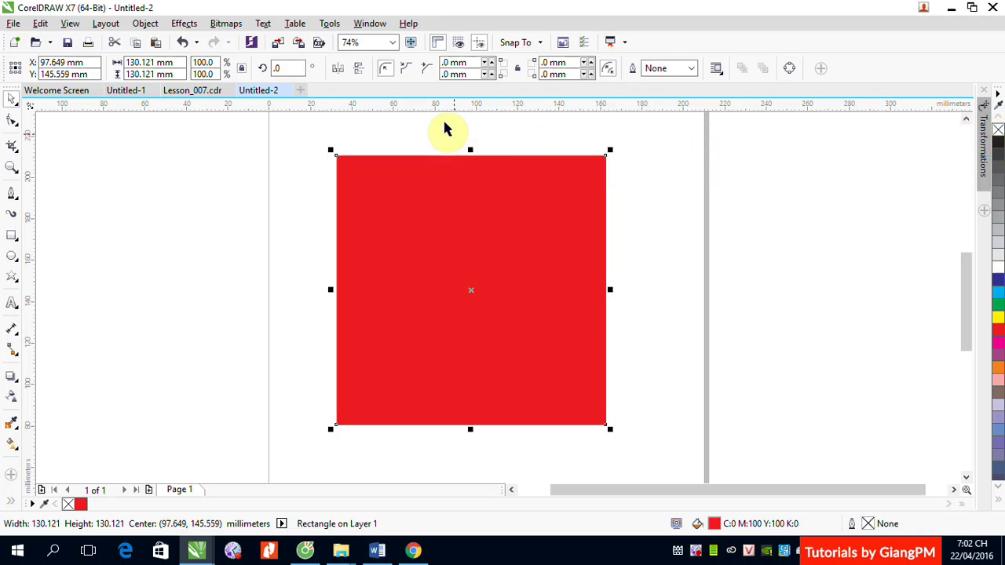
Place two horizontal and two vertical guidelines along the four edges of the red square.
{"action": "left_click_drag", "start_coordinate": [462, 103], "coordinate": [468, 155]}
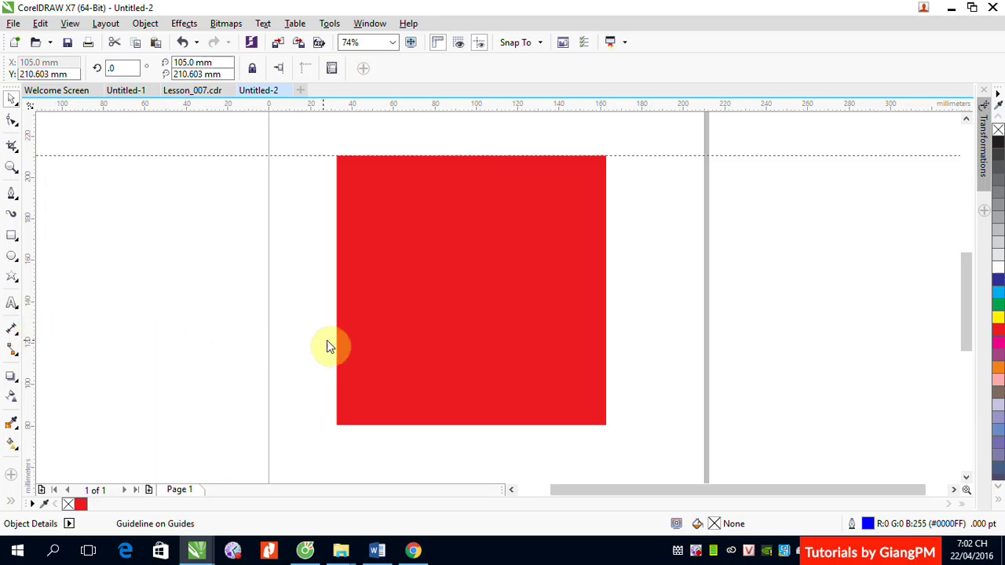
{"action": "left_click_drag", "start_coordinate": [336, 347], "coordinate": [336, 348]}
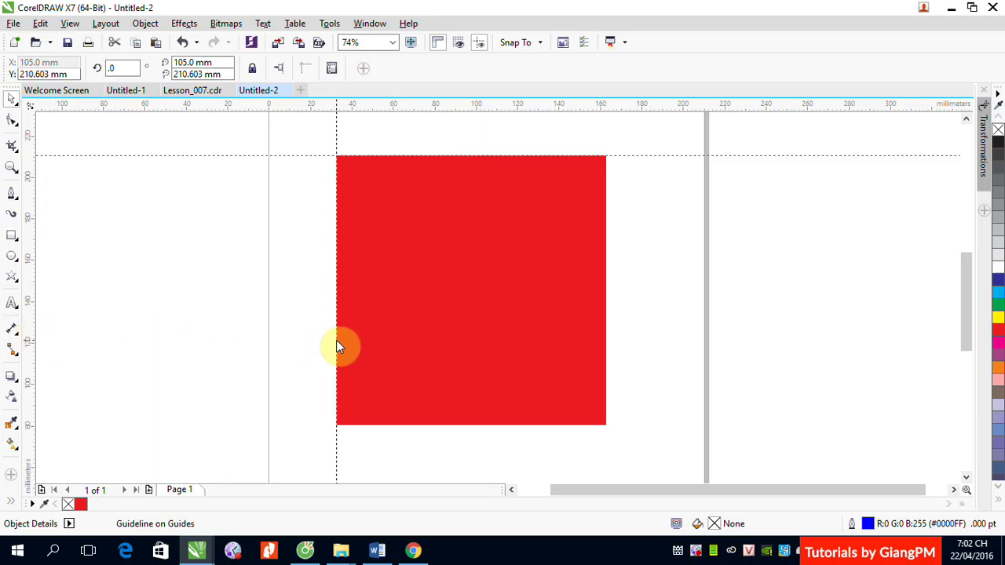
{"action": "left_click_drag", "start_coordinate": [511, 105], "coordinate": [537, 426]}
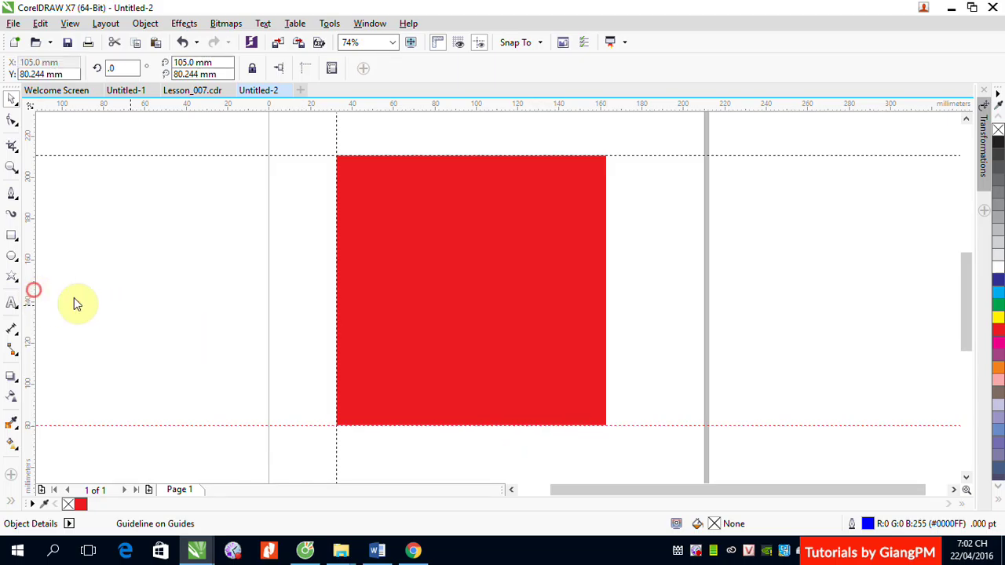
{"action": "left_click_drag", "start_coordinate": [76, 303], "coordinate": [606, 321]}
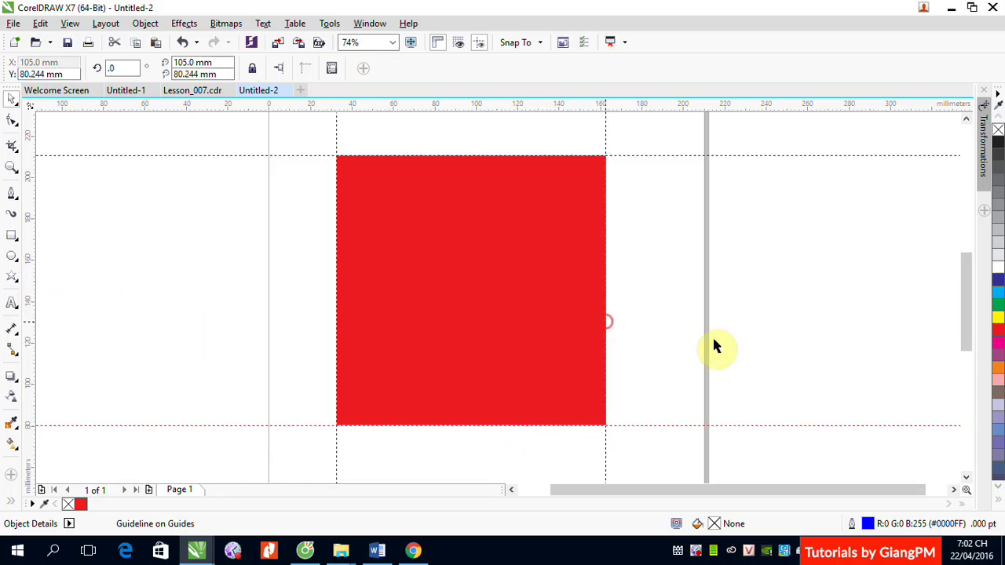
{"action": "left_click", "coordinate": [714, 345]}
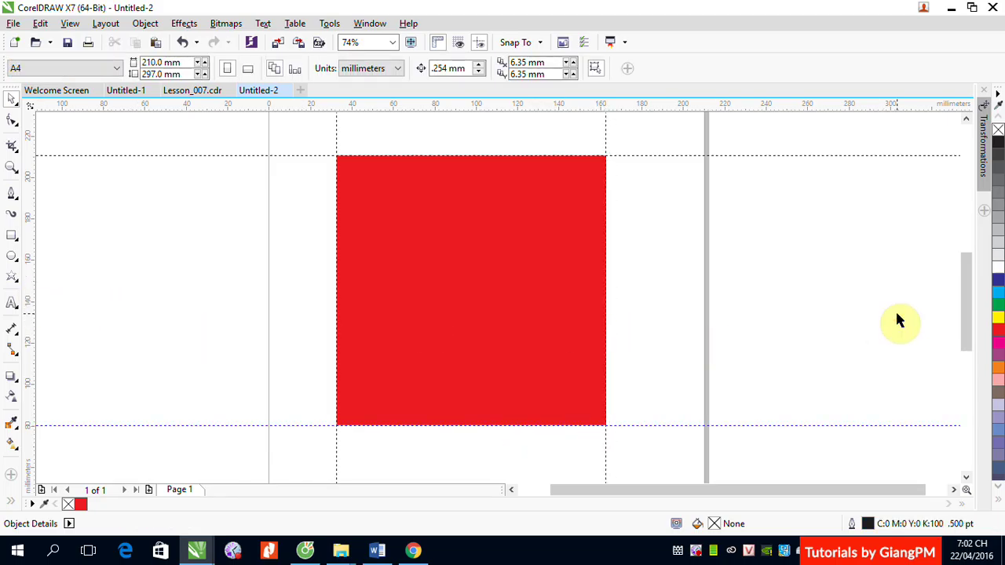
Give the red square a black outline 10 pt wide.
{"action": "left_click", "coordinate": [503, 225]}
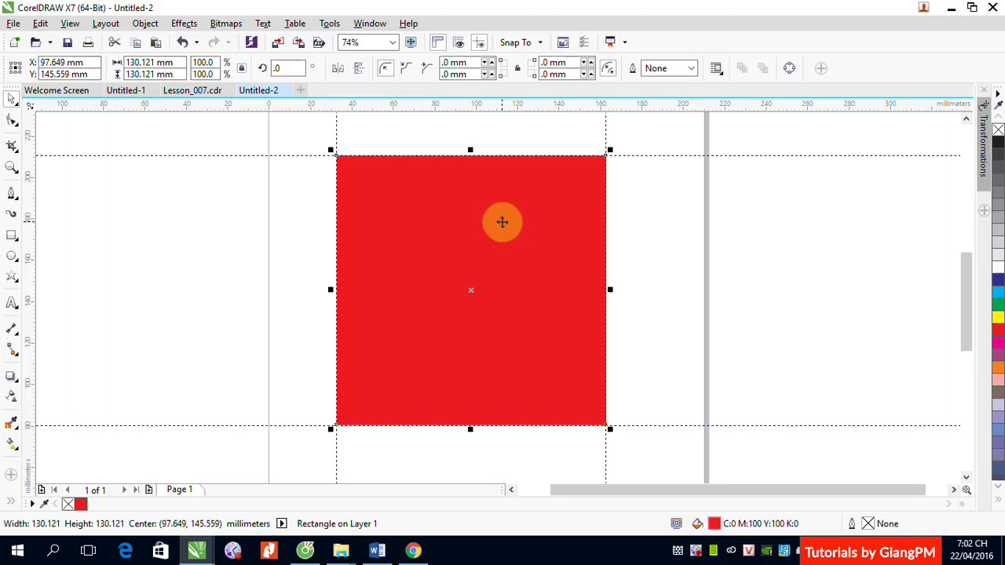
{"action": "right_click", "coordinate": [999, 146]}
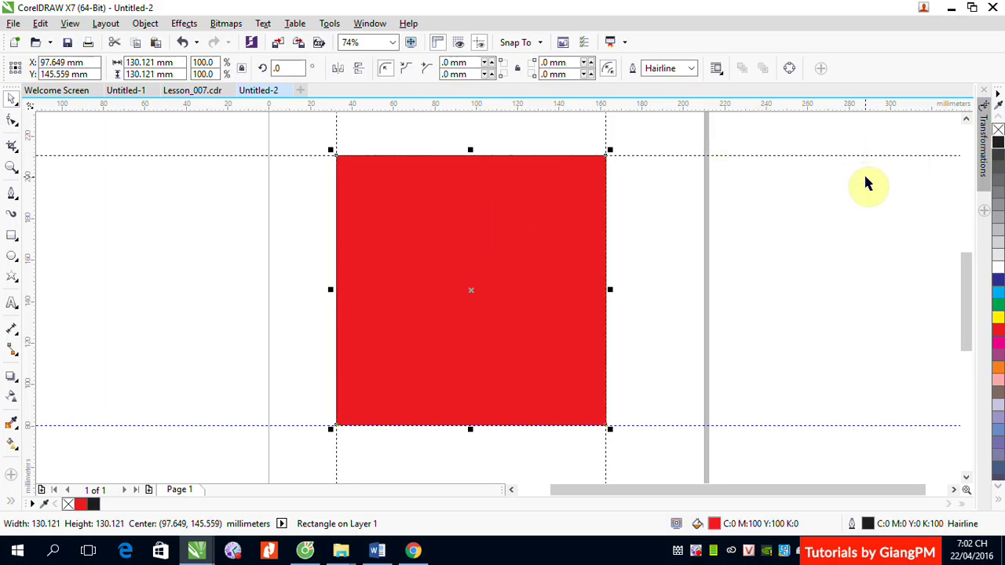
{"action": "left_click", "coordinate": [691, 69]}
{"action": "left_click", "coordinate": [667, 194]}
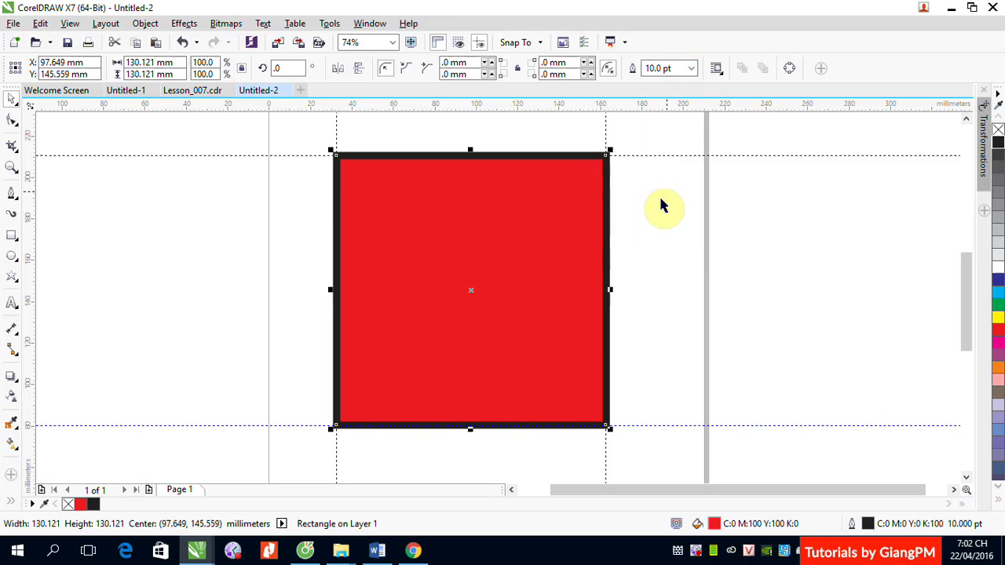
Examine how the black outline lies relative to the guidelines at the square's upper-right corner.
{"action": "key", "text": "F2"}
{"action": "left_click_drag", "start_coordinate": [552, 118], "coordinate": [646, 191]}
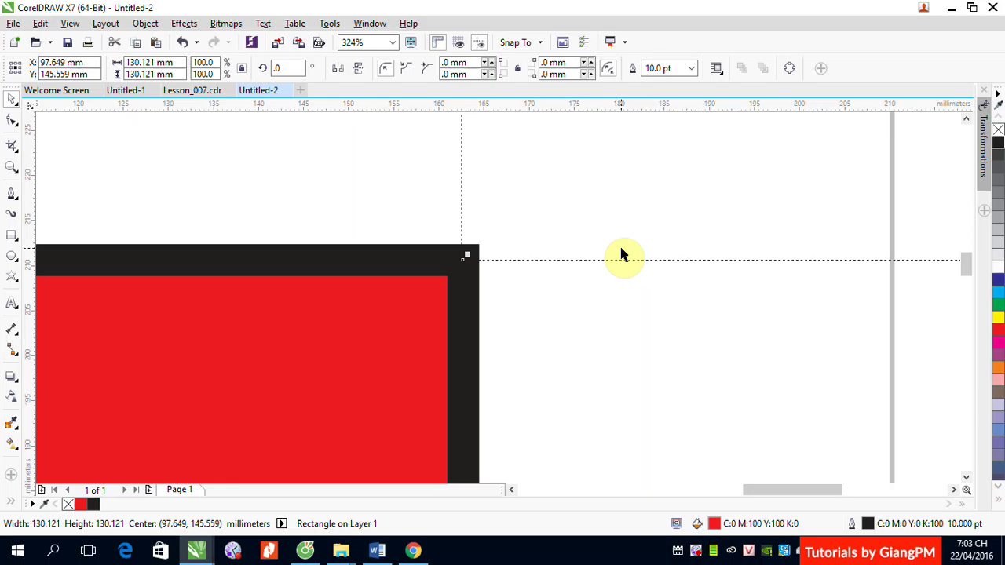
{"action": "right_click", "coordinate": [695, 553]}
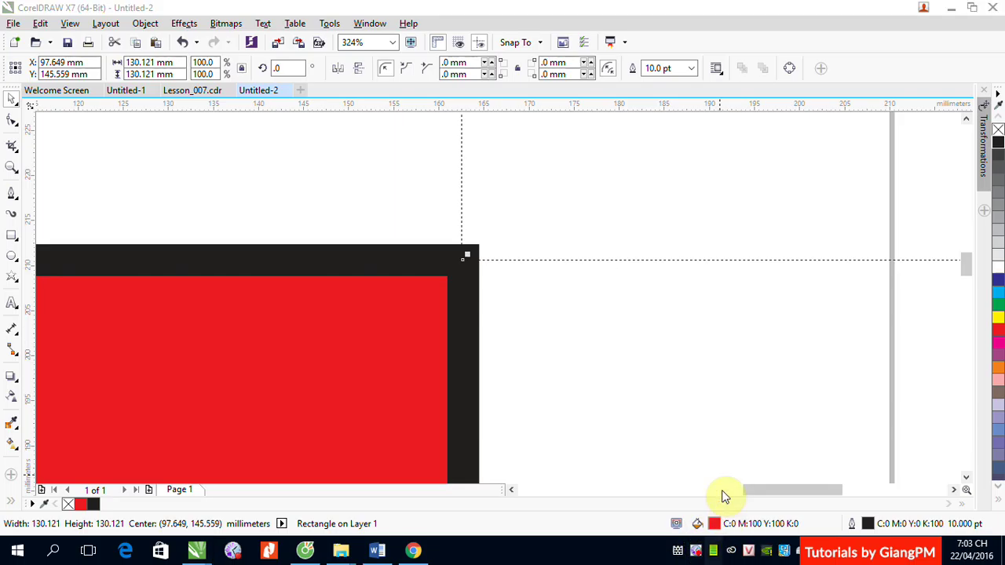
{"action": "left_click", "coordinate": [726, 365]}
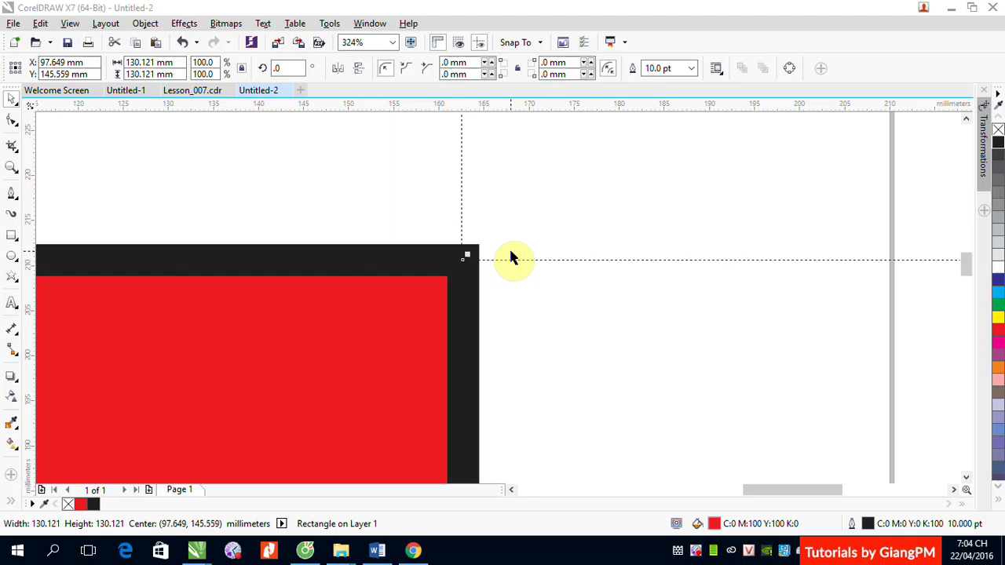
{"action": "left_click", "coordinate": [547, 303]}
{"action": "left_click", "coordinate": [471, 303]}
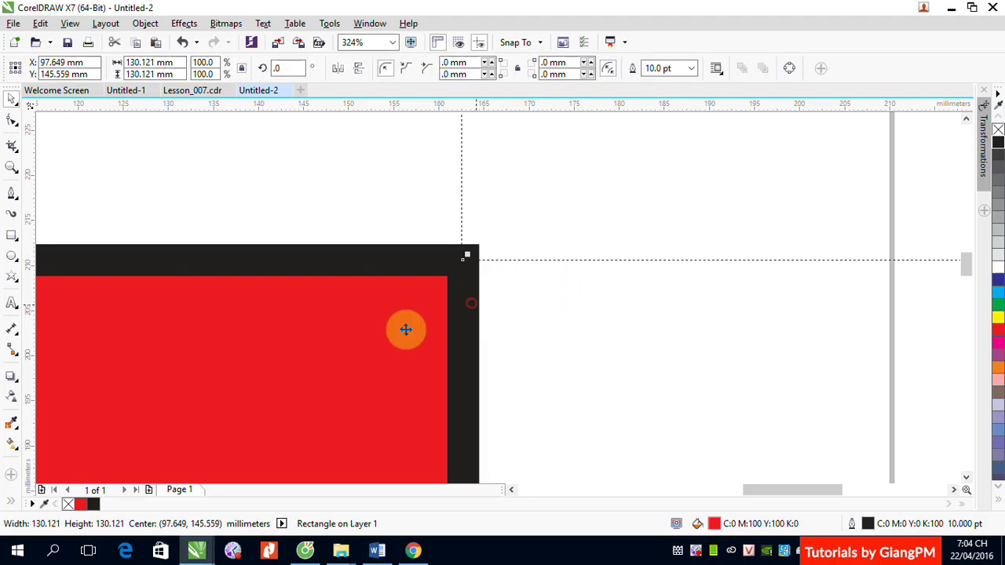
Set the red square's 10 pt black outline to lie behind its fill with the Outline Pen's Behind fill option.
{"action": "left_click", "coordinate": [11, 502]}
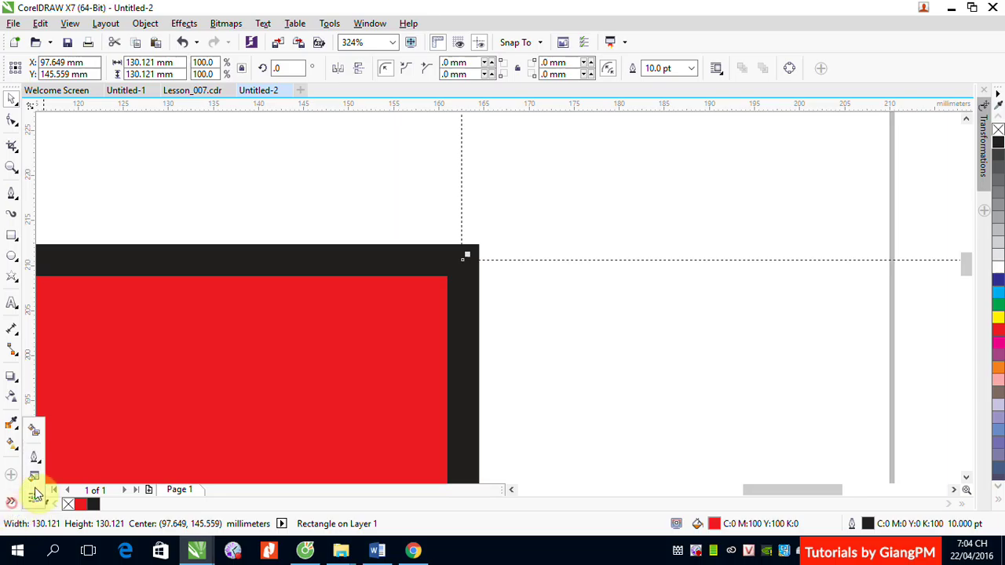
{"action": "left_click", "coordinate": [34, 458]}
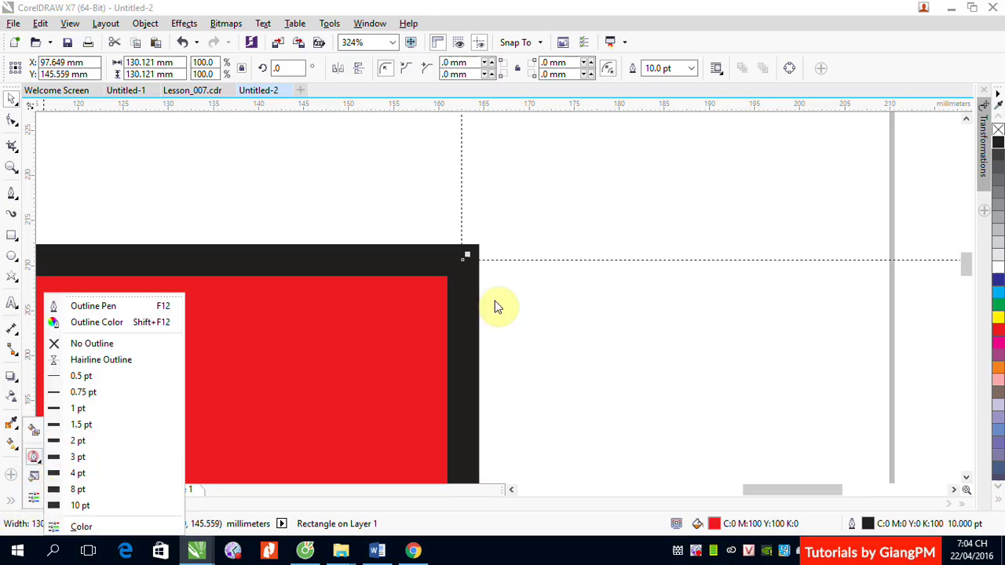
{"action": "left_click", "coordinate": [105, 310]}
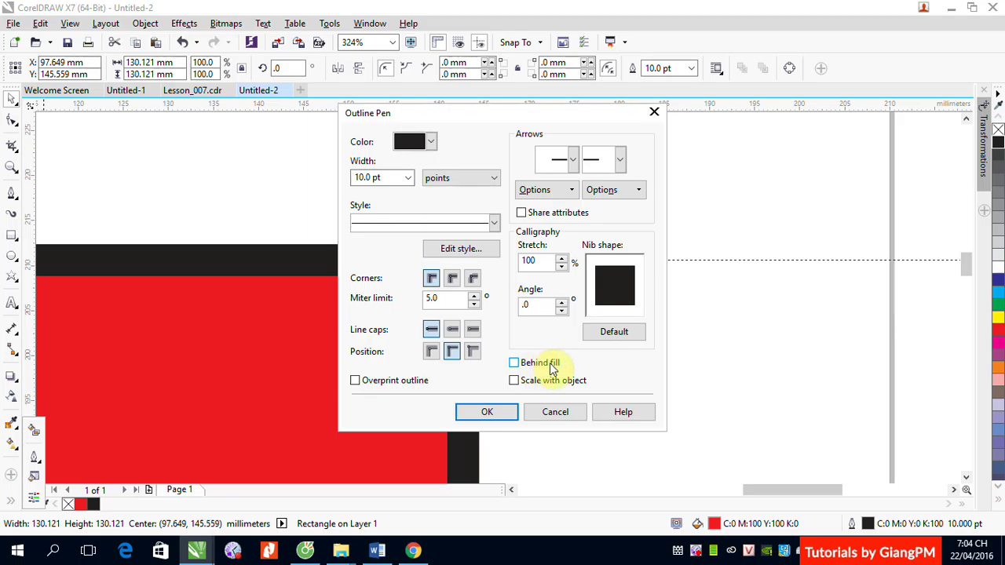
{"action": "left_click", "coordinate": [514, 363]}
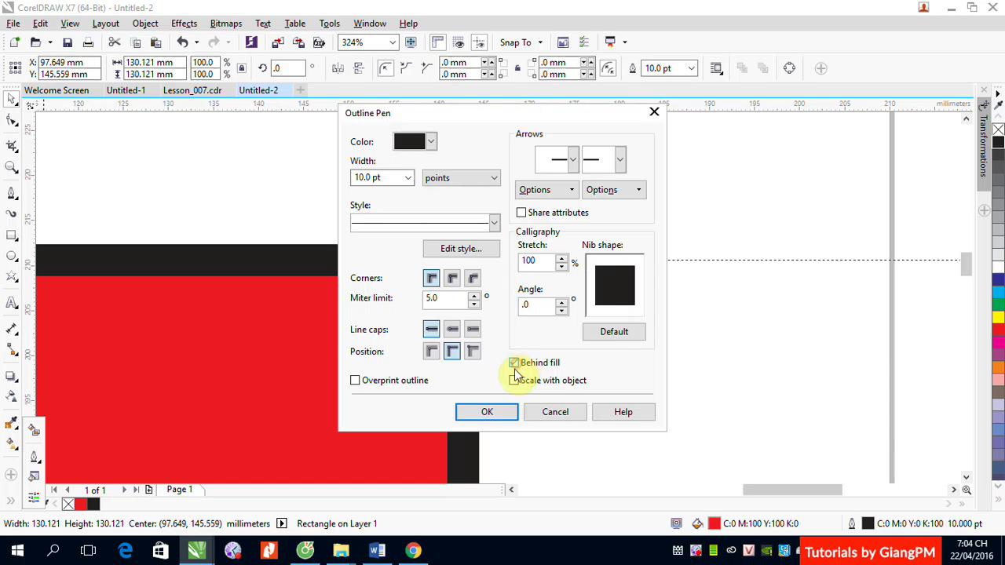
{"action": "left_click", "coordinate": [495, 414]}
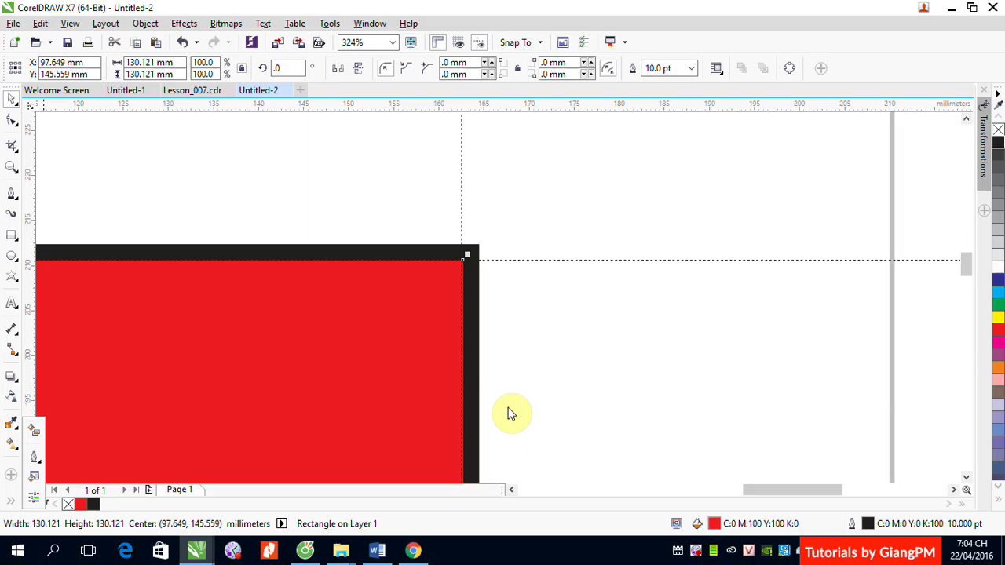
{"action": "left_click", "coordinate": [645, 306]}
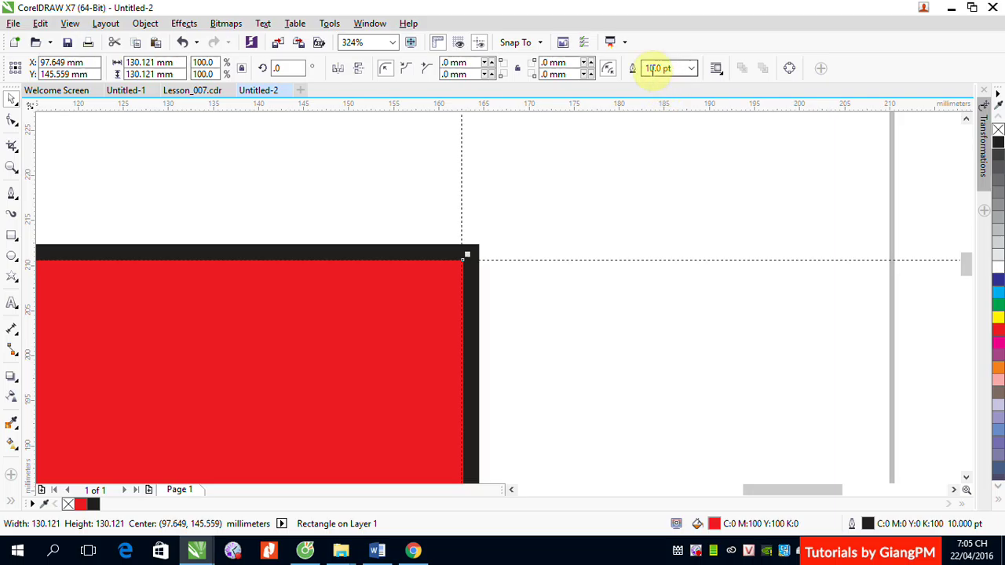
Set the red square's outline width to 20 pt.
{"action": "double_click", "coordinate": [651, 69]}
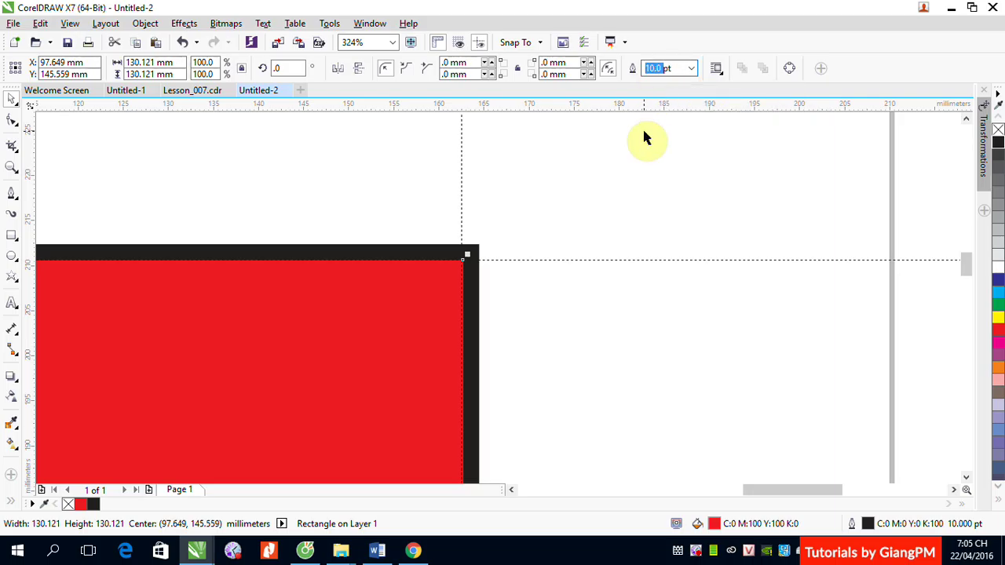
{"action": "type", "text": "20"}
{"action": "key", "text": "Return"}
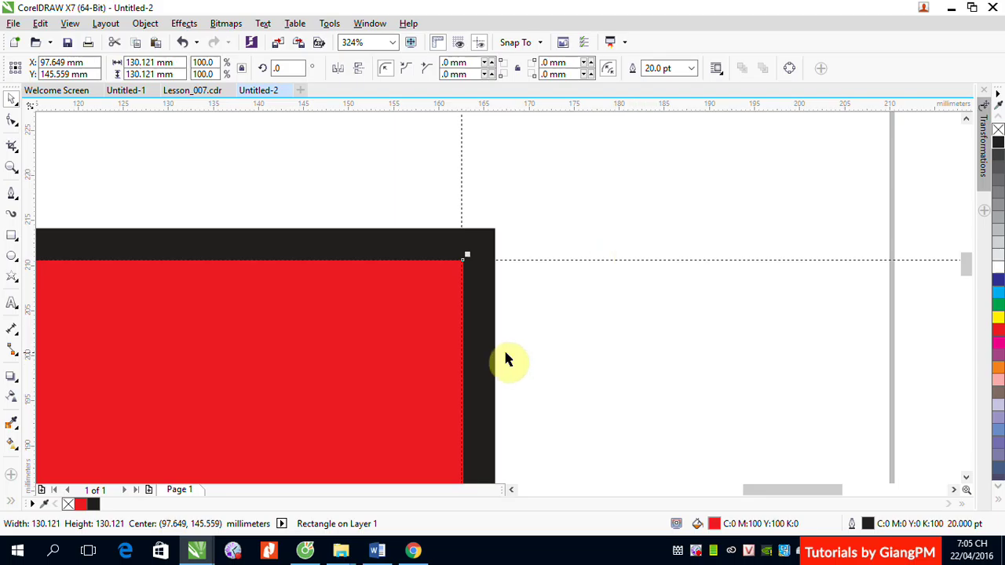
{"action": "left_click", "coordinate": [435, 354]}
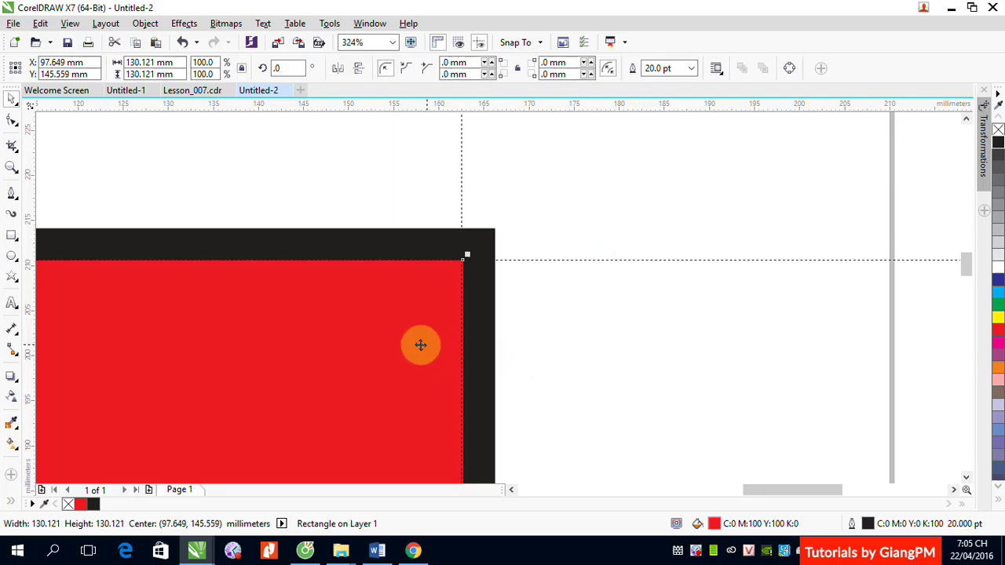
{"action": "left_click", "coordinate": [588, 303]}
{"action": "left_click", "coordinate": [472, 237]}
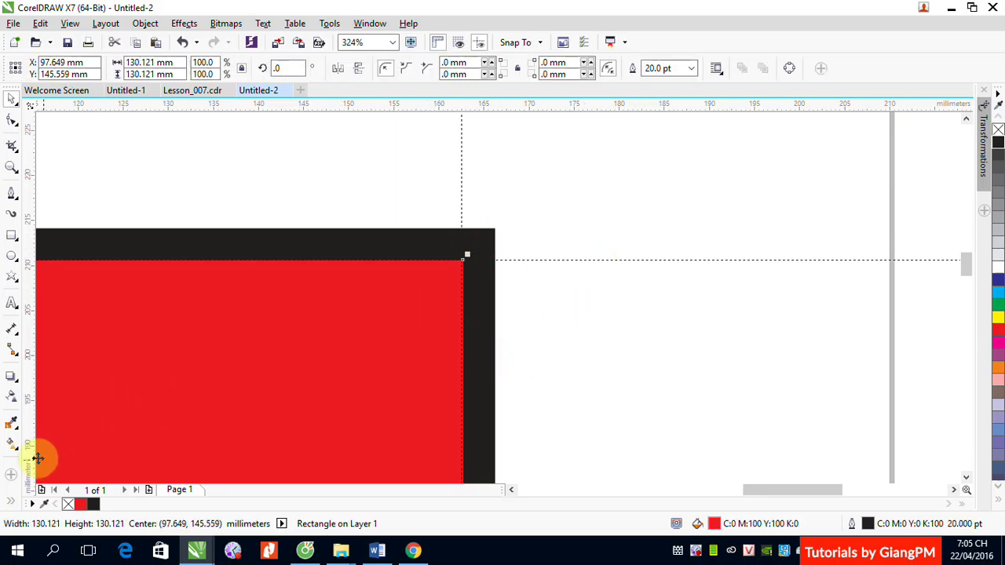
{"action": "left_click", "coordinate": [11, 502]}
{"action": "left_click", "coordinate": [34, 457]}
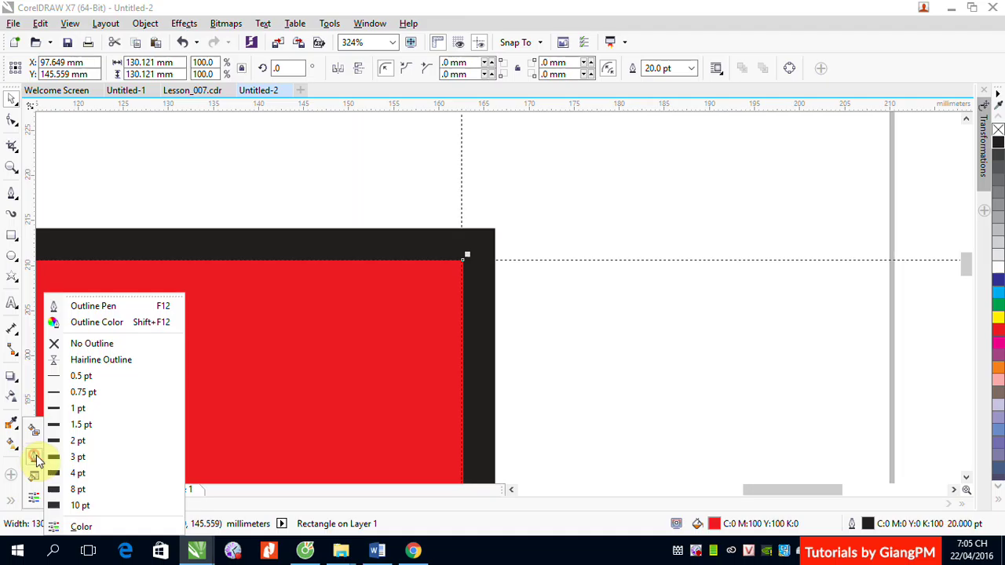
{"action": "key", "text": "F12"}
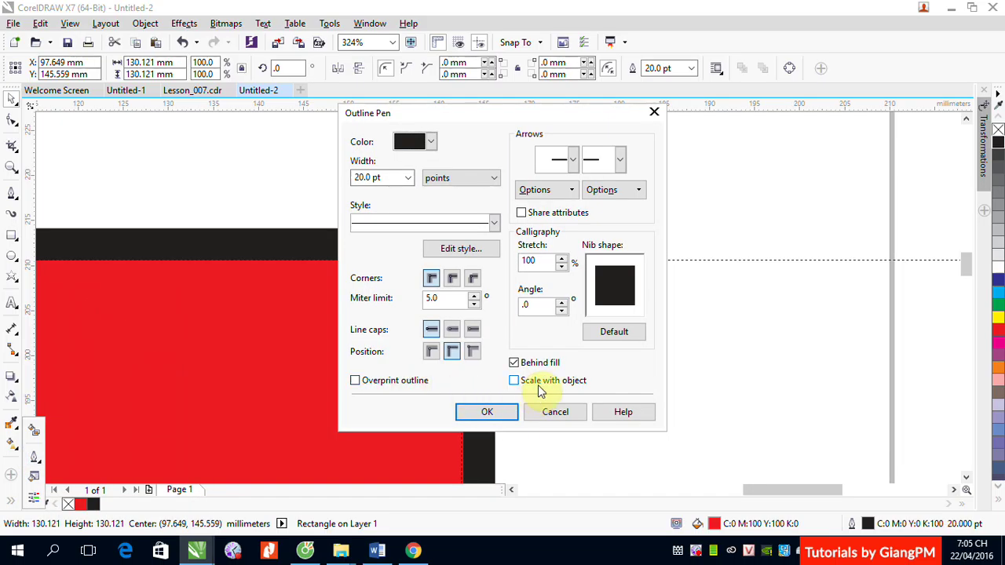
{"action": "left_click", "coordinate": [514, 381]}
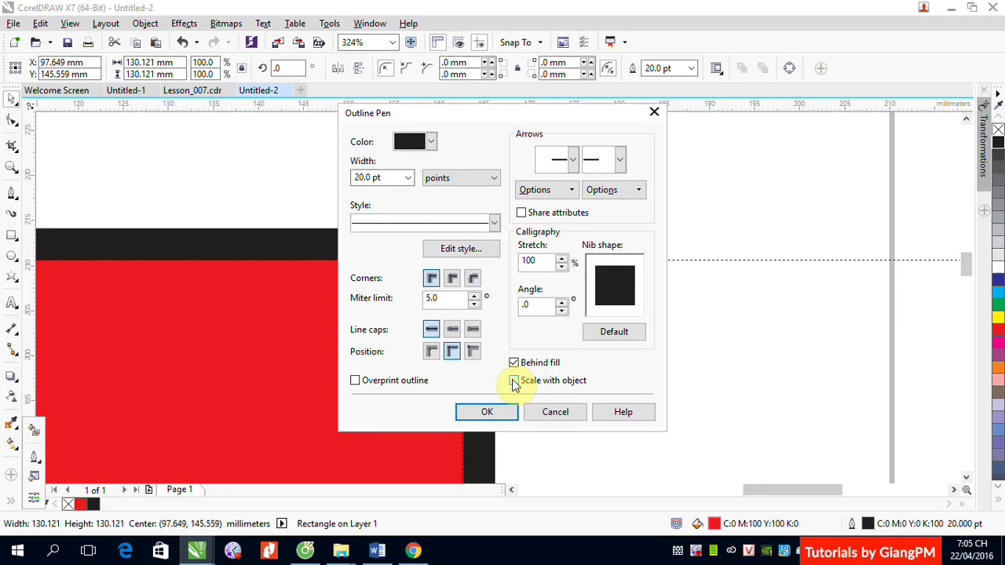
{"action": "left_click", "coordinate": [549, 413]}
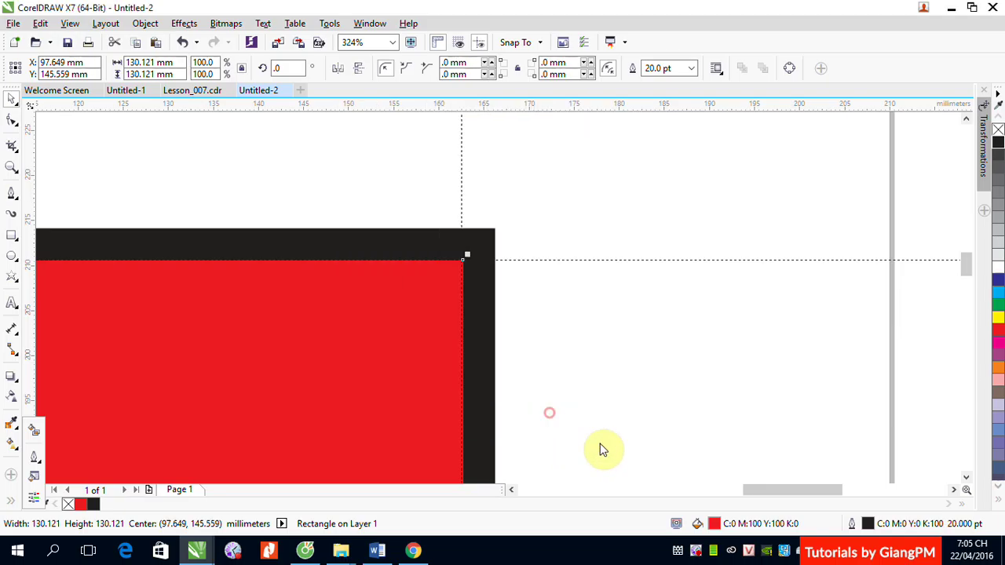
Move the red square off the page to the empty area beyond the page's upper-left corner.
{"action": "scroll", "coordinate": [679, 457], "scroll_direction": "down", "scroll_amount": 5}
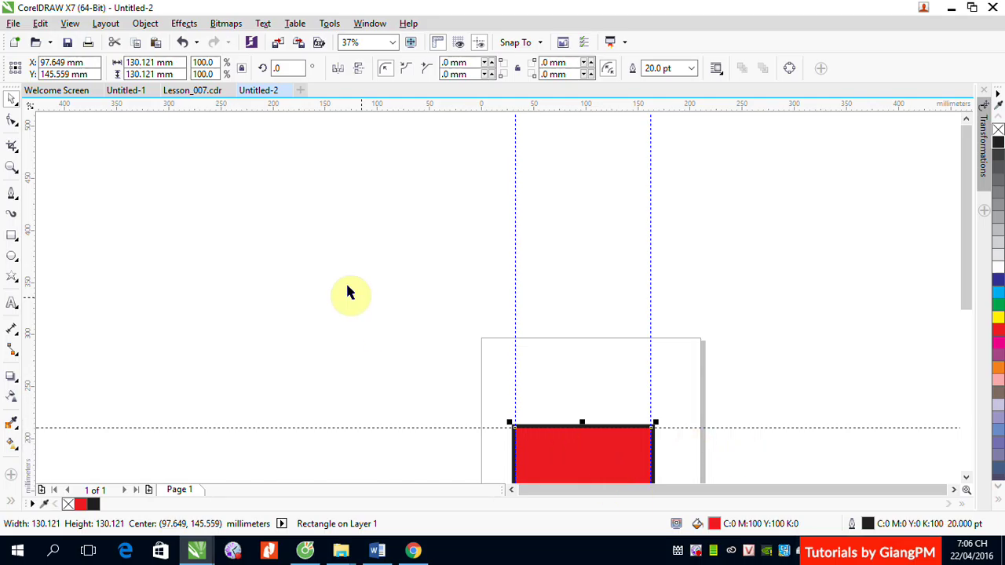
{"action": "left_click", "coordinate": [321, 262]}
{"action": "left_click_drag", "start_coordinate": [588, 471], "coordinate": [312, 271]}
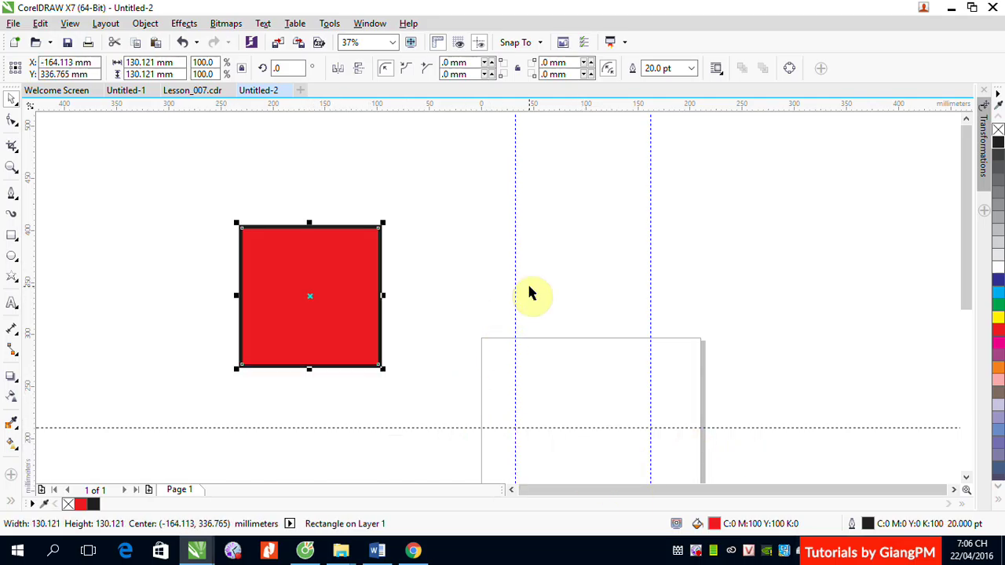
{"action": "left_click", "coordinate": [309, 302]}
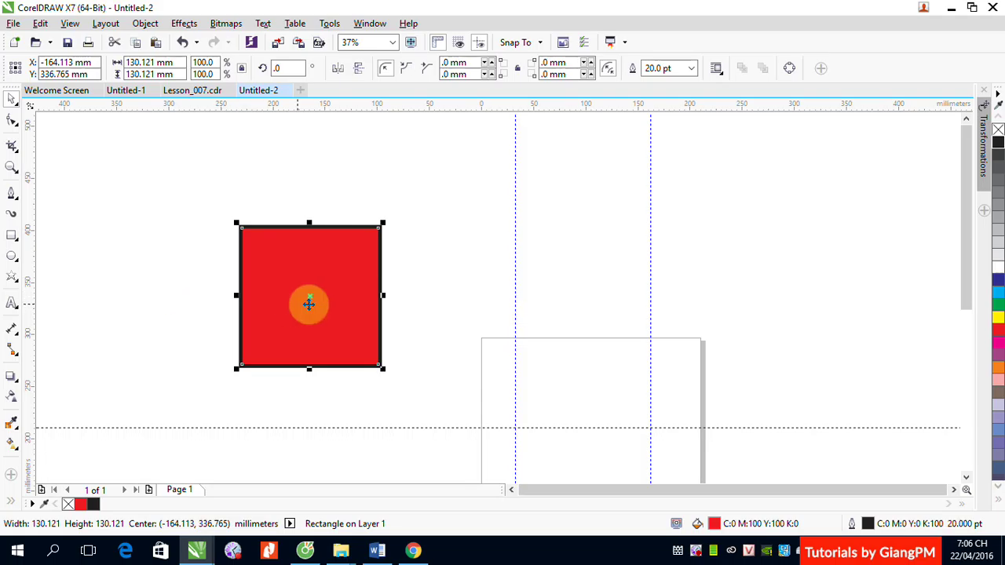
Select all four guidelines at once and delete them.
{"action": "left_click", "coordinate": [69, 23]}
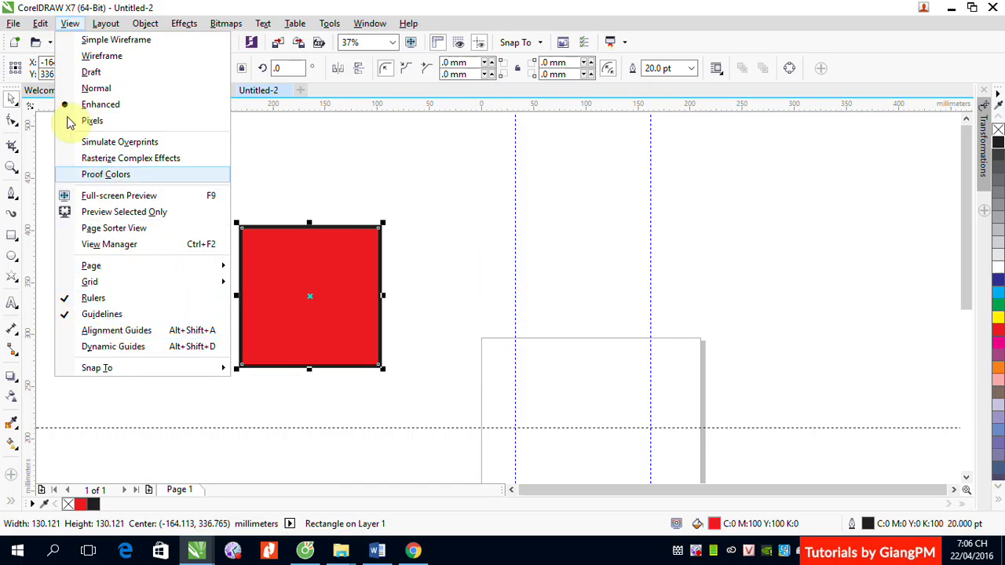
{"action": "left_click", "coordinate": [70, 23]}
{"action": "left_click", "coordinate": [40, 23]}
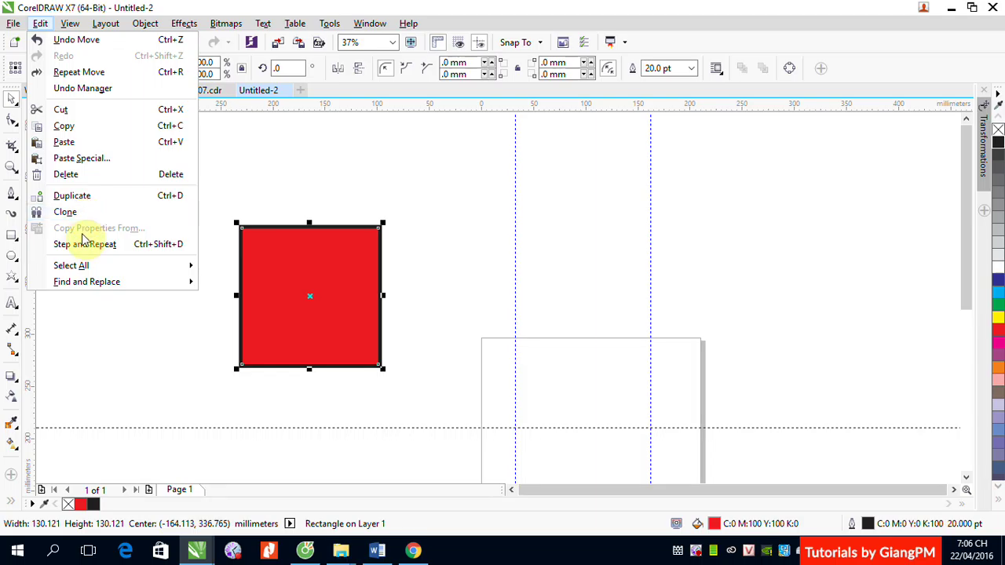
{"action": "mouse_move", "coordinate": [191, 272]}
{"action": "left_click", "coordinate": [243, 299]}
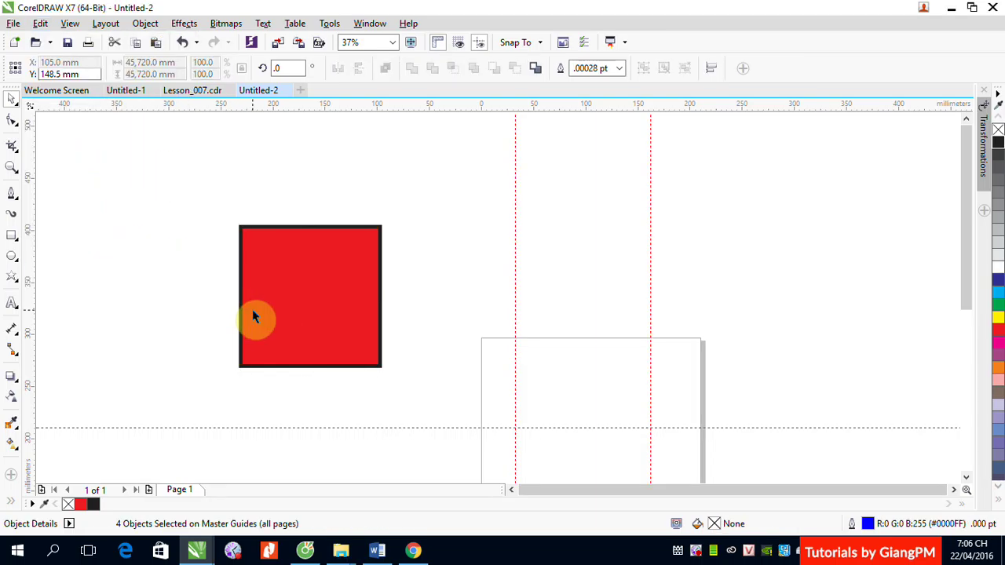
{"action": "key", "text": "Delete"}
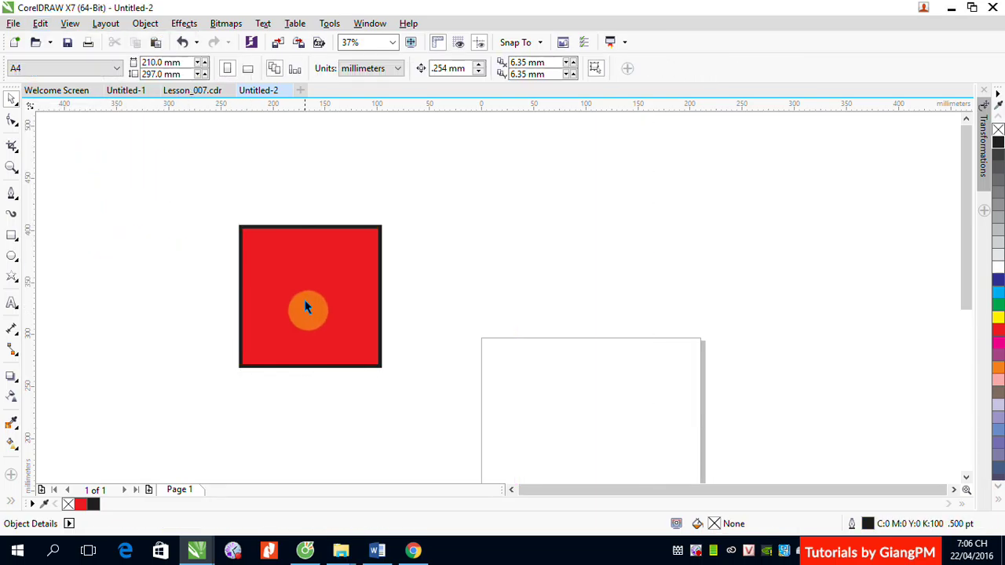
Duplicate the red square side by side and turn on Scale with object for the left square's outline.
{"action": "left_click_drag", "start_coordinate": [303, 305], "coordinate": [334, 290]}
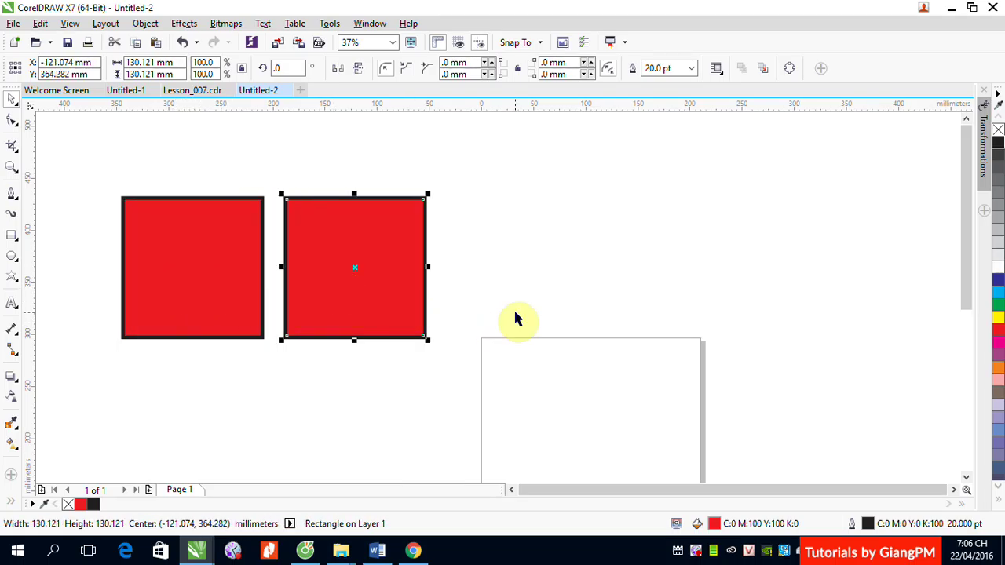
{"action": "left_click", "coordinate": [200, 312]}
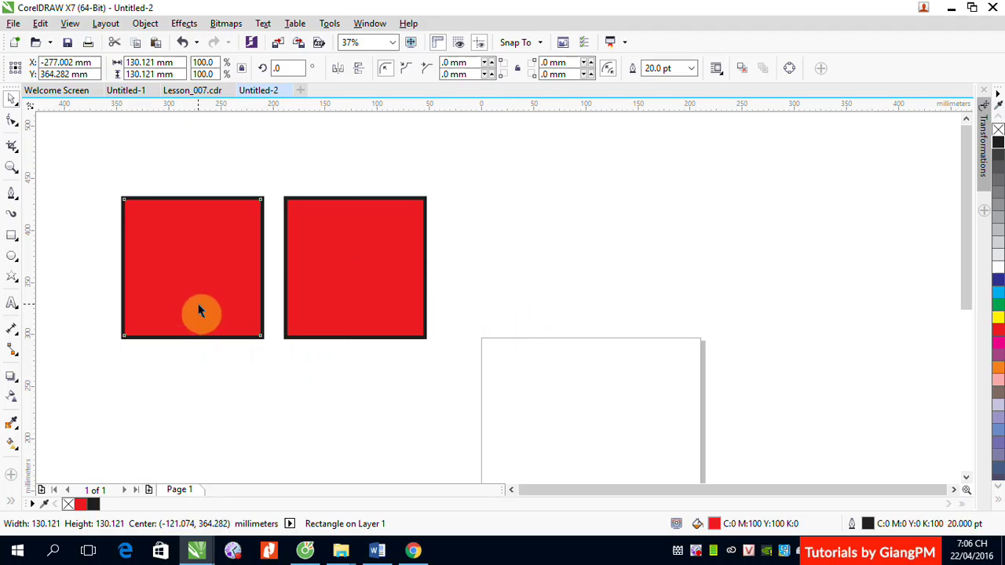
{"action": "left_click", "coordinate": [8, 498]}
{"action": "left_click", "coordinate": [33, 452]}
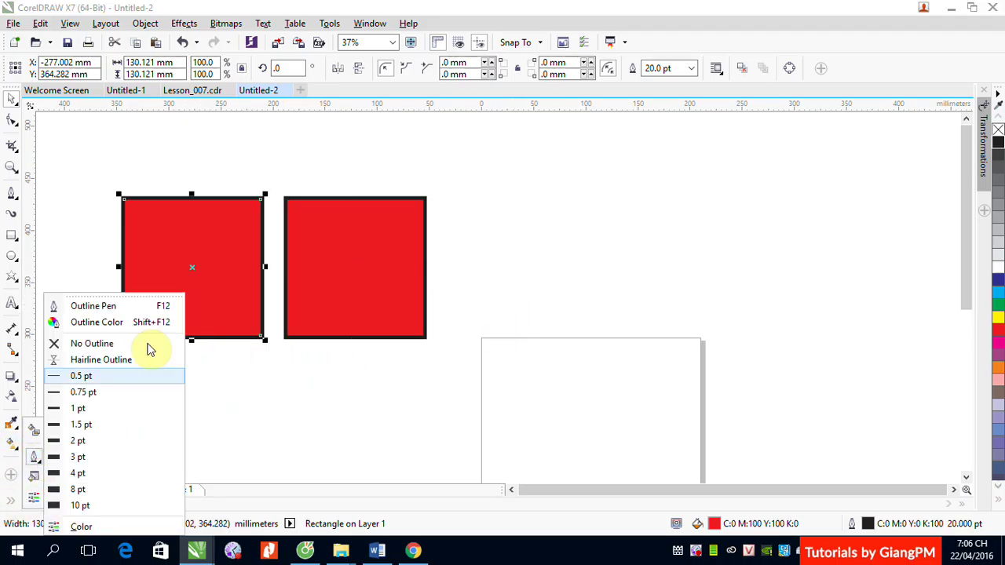
{"action": "left_click", "coordinate": [127, 307]}
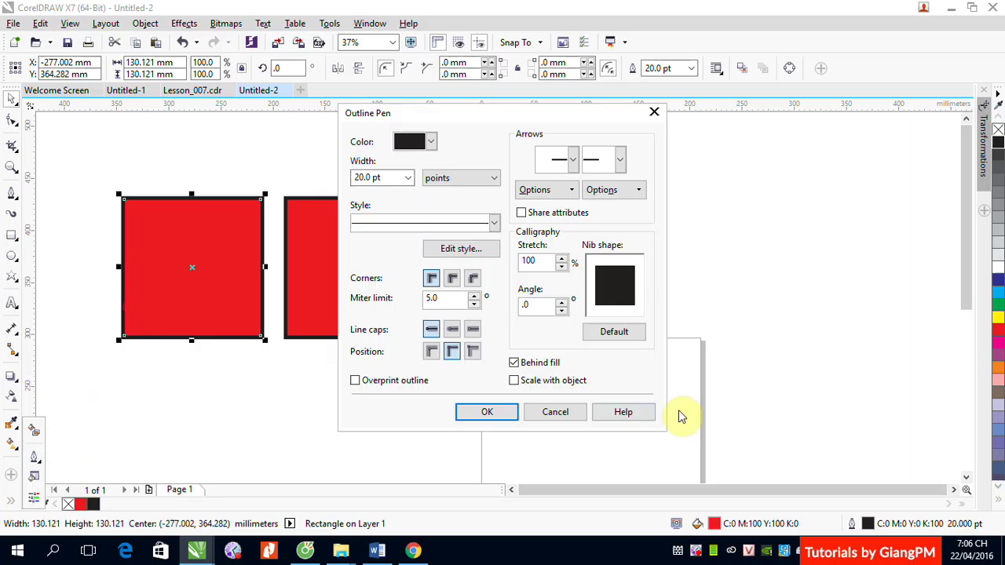
{"action": "left_click", "coordinate": [514, 382]}
{"action": "left_click", "coordinate": [489, 419]}
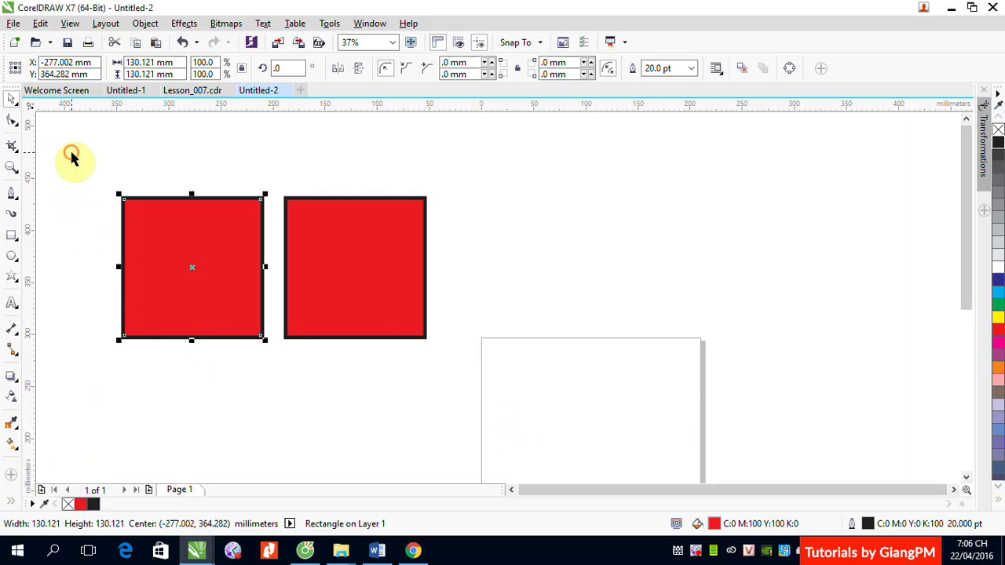
{"action": "left_click", "coordinate": [152, 213]}
{"action": "left_click", "coordinate": [150, 155]}
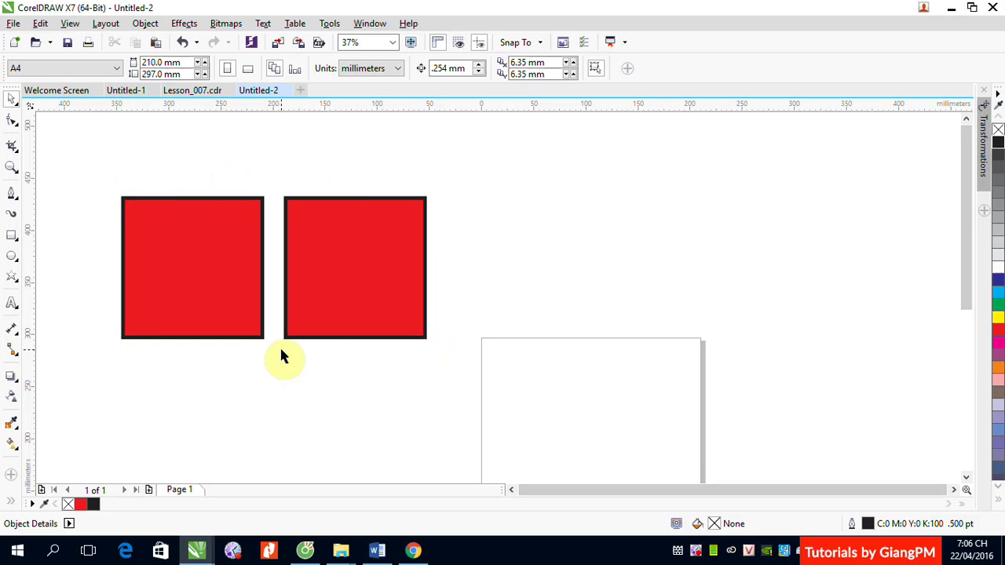
Scale both red squares down together in proportion to about 52 mm wide and 24 mm high overall.
{"action": "left_click_drag", "start_coordinate": [104, 167], "coordinate": [438, 358]}
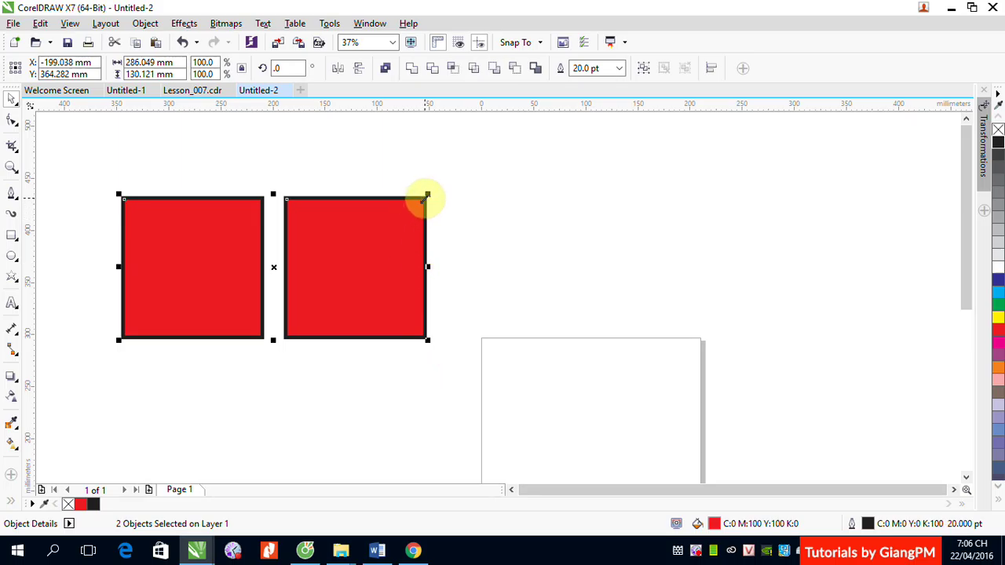
{"action": "left_click_drag", "start_coordinate": [425, 195], "coordinate": [275, 306]}
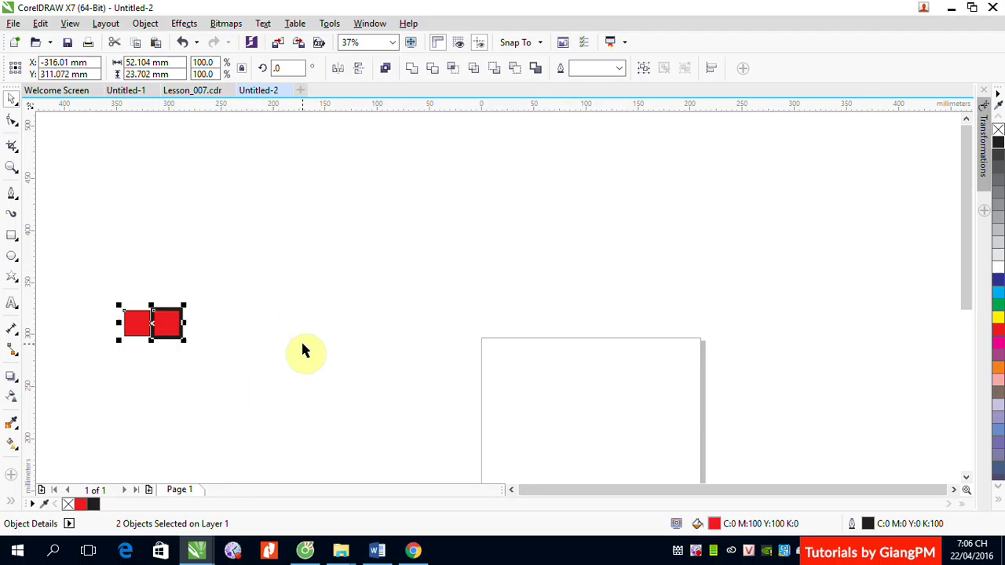
{"action": "left_click", "coordinate": [279, 347]}
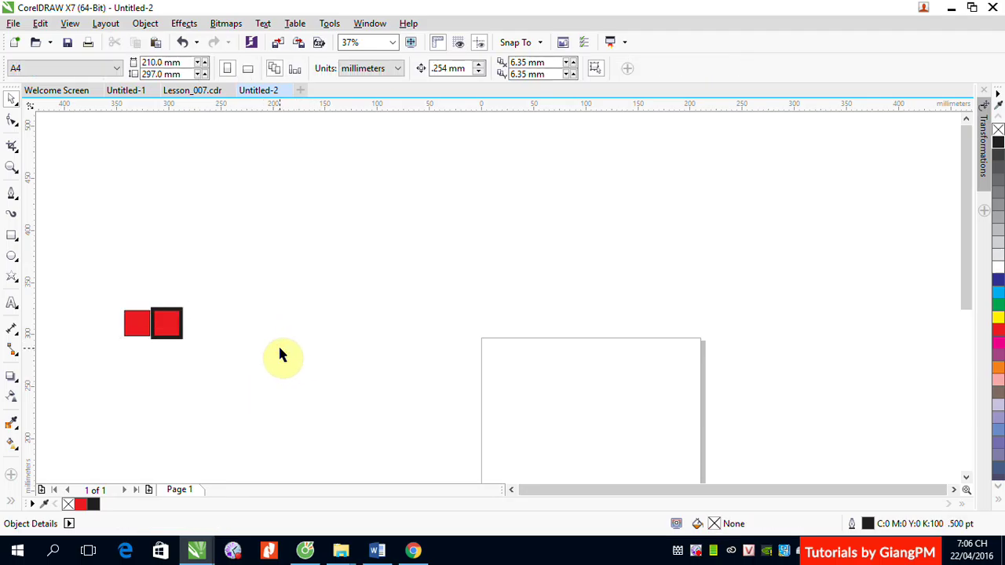
Compare the outline widths of the two scaled squares, with and without Scale with object, at close range.
{"action": "key", "text": "z"}
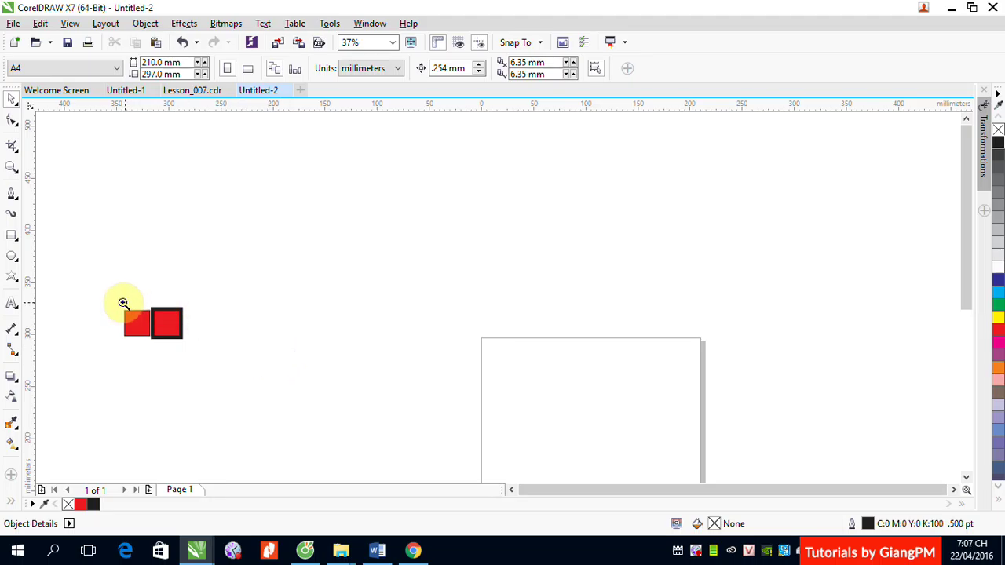
{"action": "left_click_drag", "start_coordinate": [117, 298], "coordinate": [197, 355]}
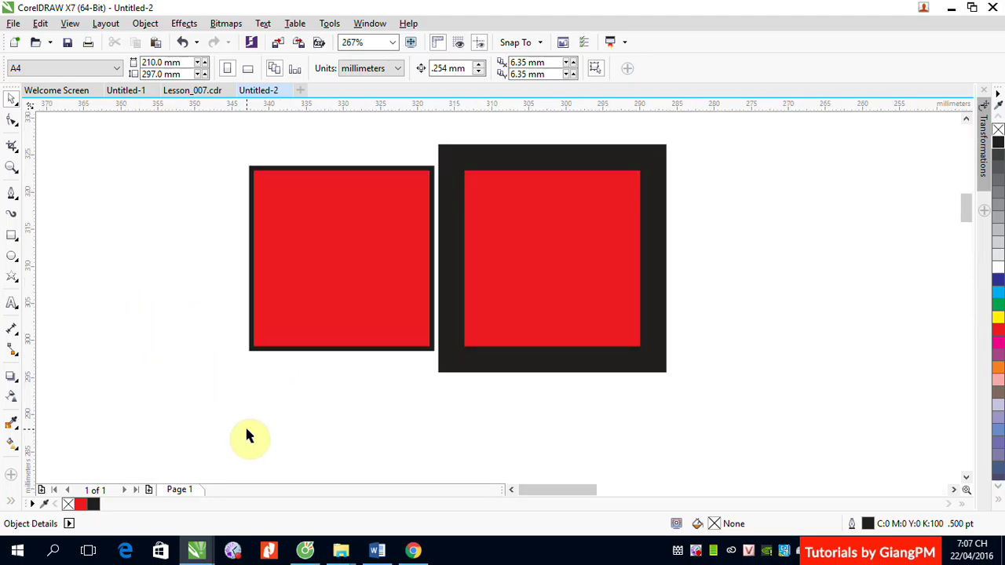
{"action": "left_click", "coordinate": [309, 307]}
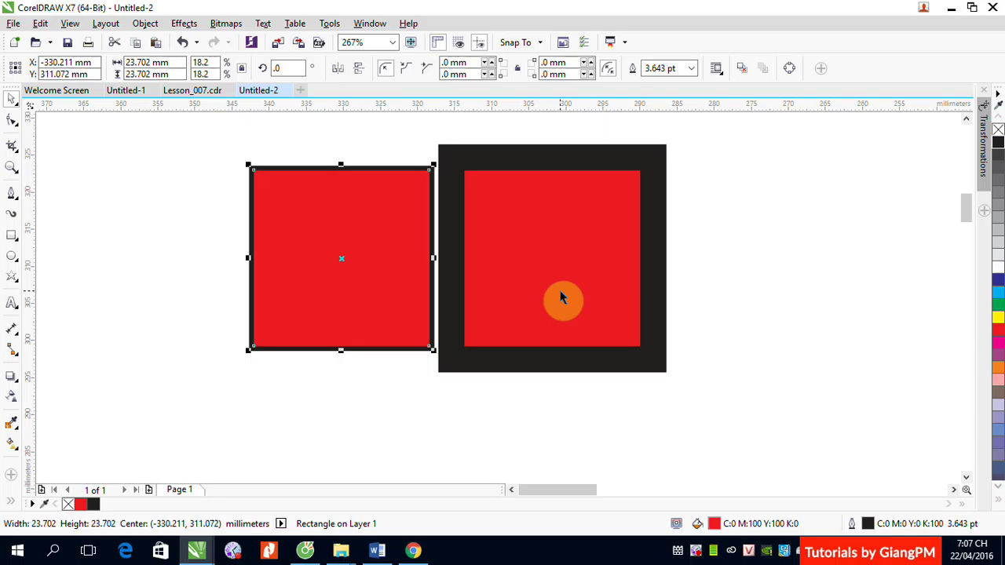
{"action": "left_click", "coordinate": [554, 163]}
{"action": "left_click", "coordinate": [647, 70]}
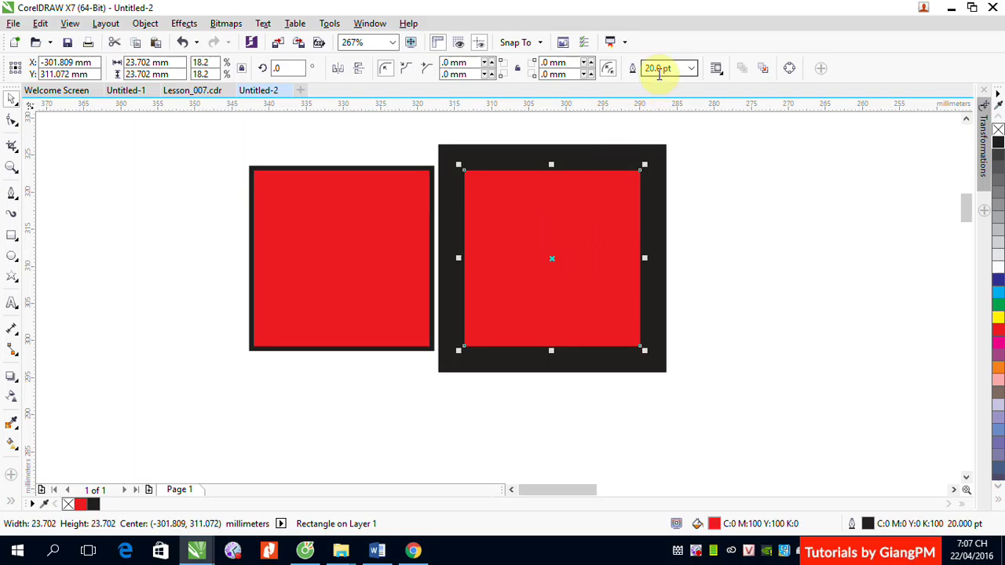
{"action": "left_click", "coordinate": [388, 201]}
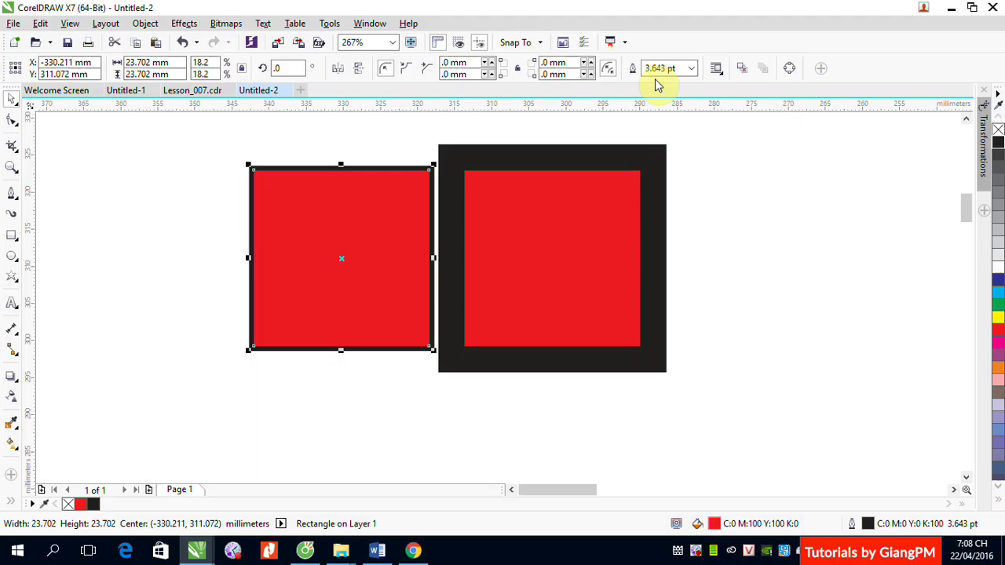
Check the left square's Outline Pen settings, including Behind fill and Scale with object, without changing them.
{"action": "left_click", "coordinate": [12, 502]}
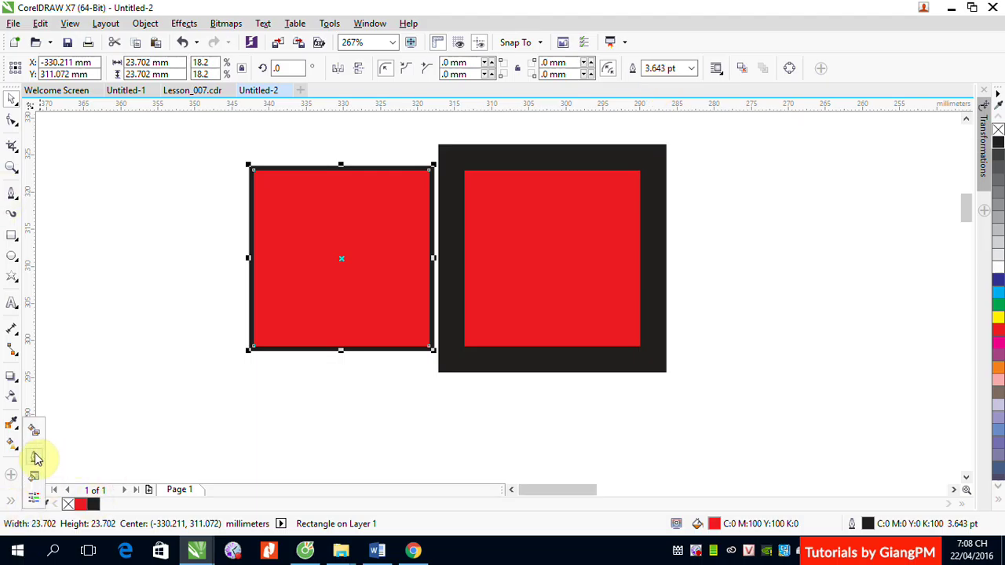
{"action": "left_click", "coordinate": [35, 457]}
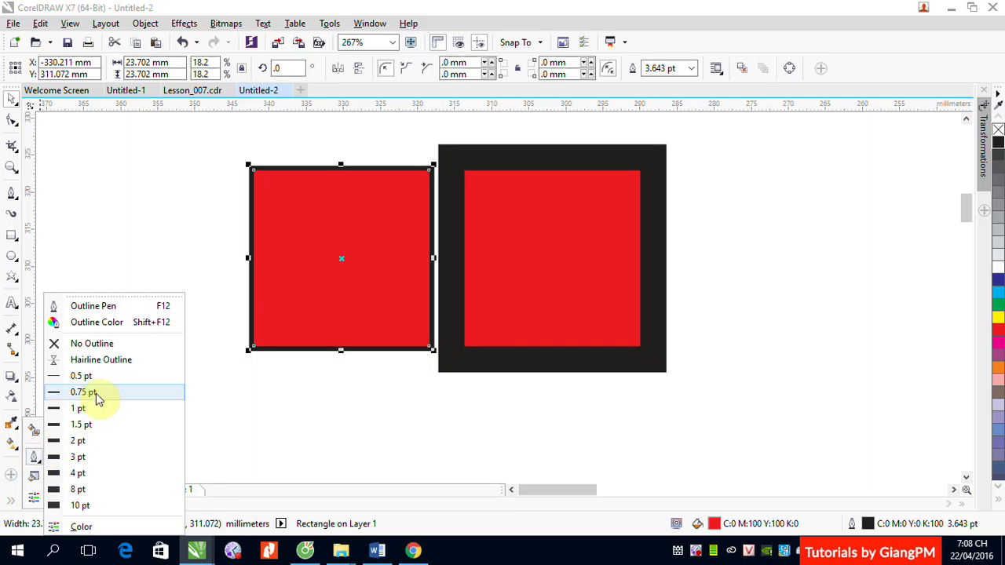
{"action": "left_click", "coordinate": [116, 310]}
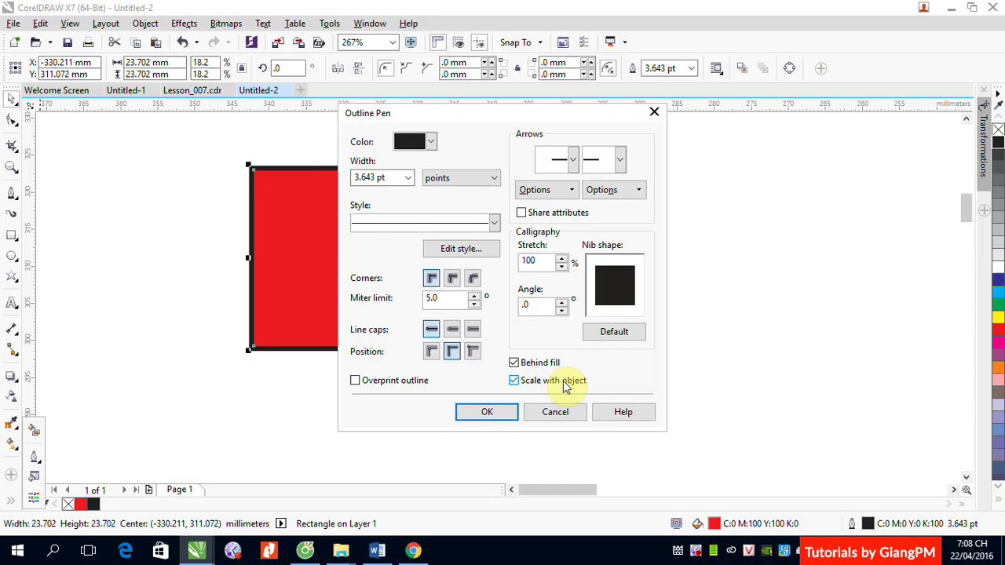
{"action": "left_click", "coordinate": [487, 411]}
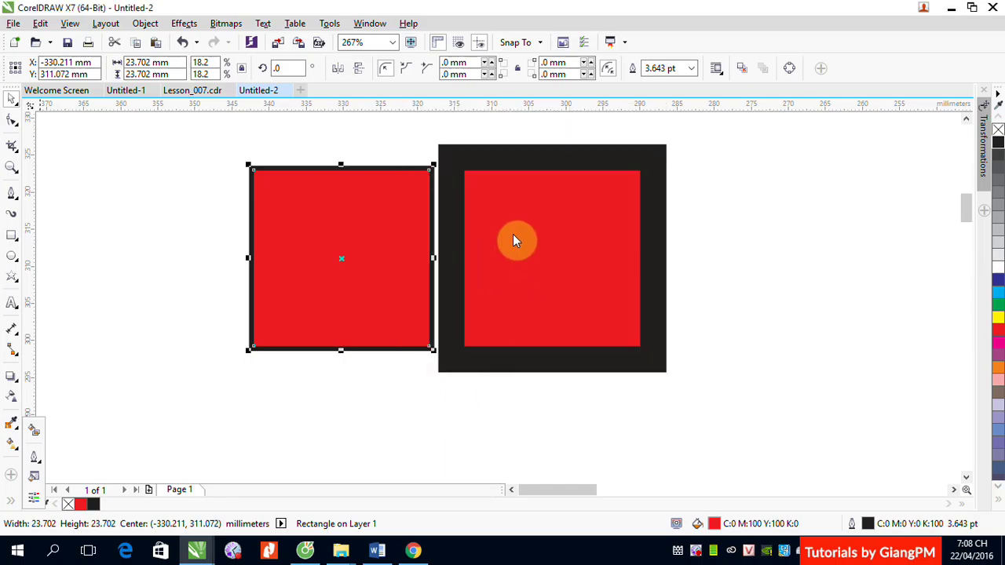
Enlarge the right red square in proportion to about 273 mm and on to about 674 mm per side.
{"action": "scroll", "coordinate": [513, 239], "scroll_direction": "down", "scroll_amount": 5}
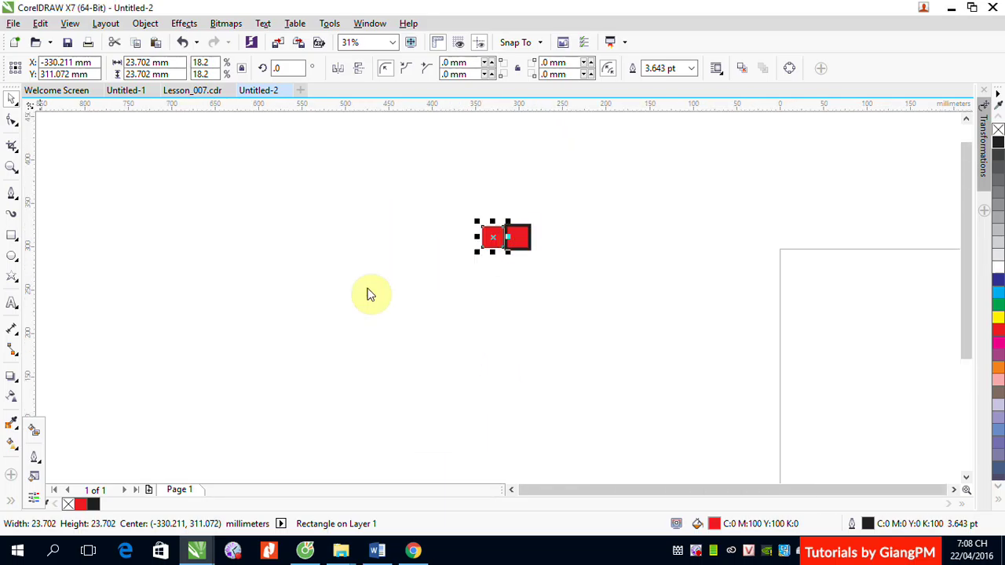
{"action": "left_click", "coordinate": [528, 244]}
{"action": "left_click_drag", "start_coordinate": [531, 248], "coordinate": [867, 469]}
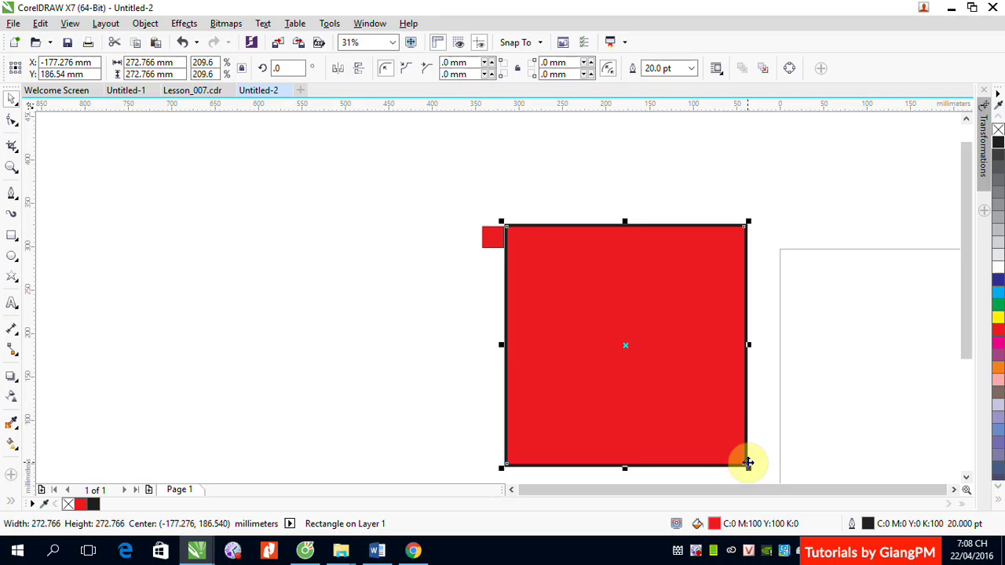
{"action": "scroll", "coordinate": [747, 463], "scroll_direction": "down", "scroll_amount": 2}
{"action": "left_click_drag", "start_coordinate": [750, 339], "coordinate": [952, 160]}
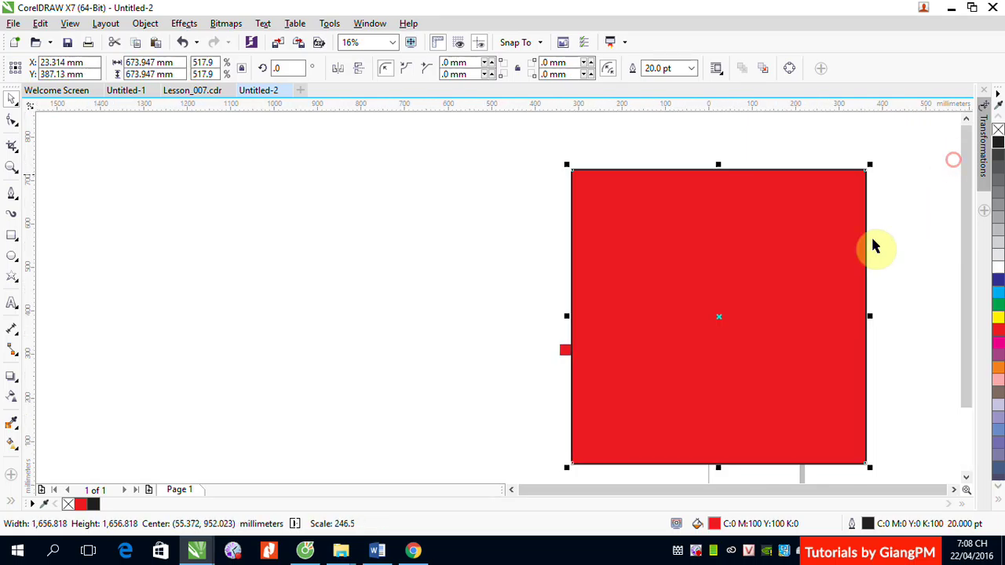
Undo the right square's enlargements and the earlier scaling down of both squares, leaving nothing selected.
{"action": "left_click", "coordinate": [758, 243]}
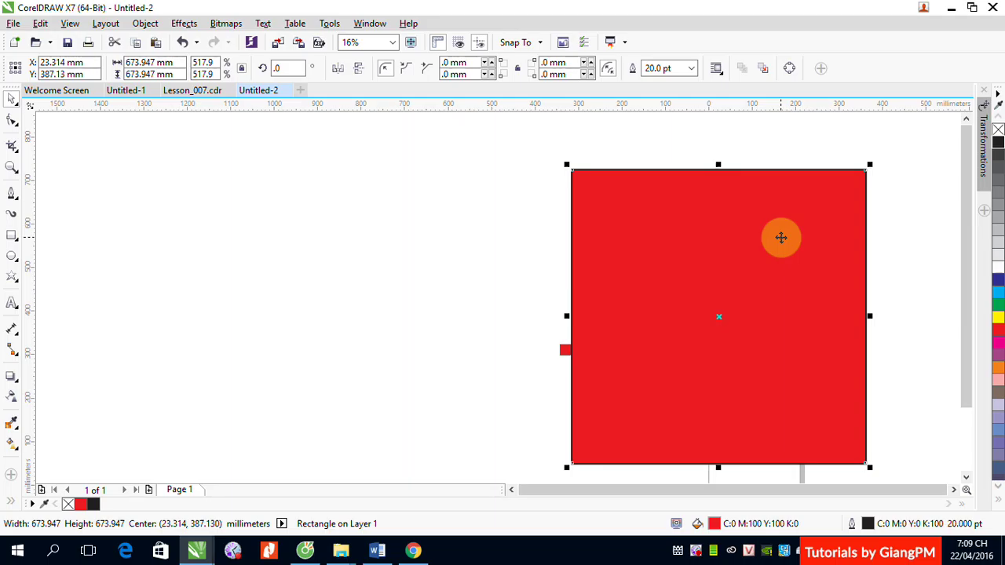
{"action": "key", "text": "ctrl+z"}
{"action": "key", "text": "ctrl+z"}
{"action": "key", "text": "ctrl+z"}
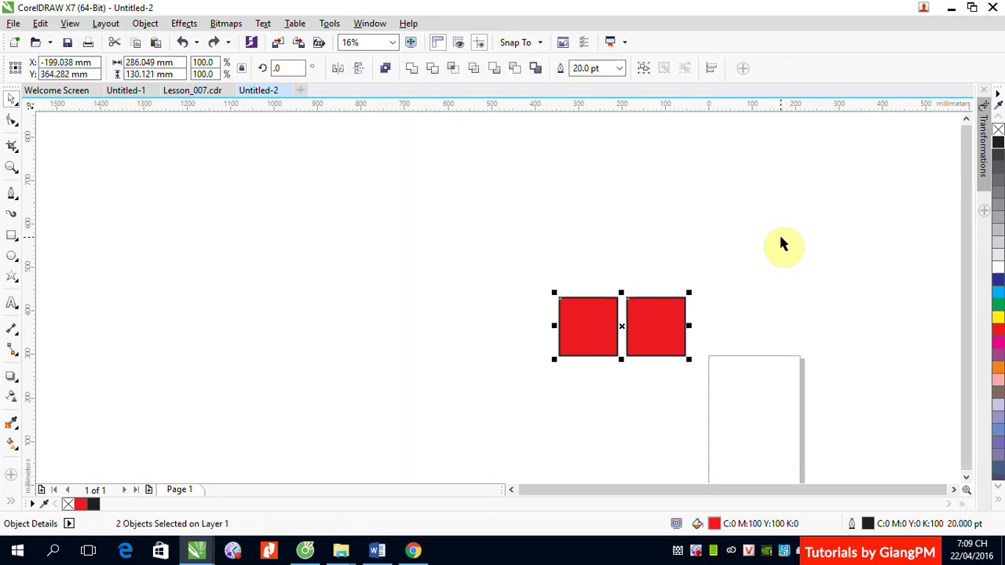
{"action": "left_click", "coordinate": [572, 327]}
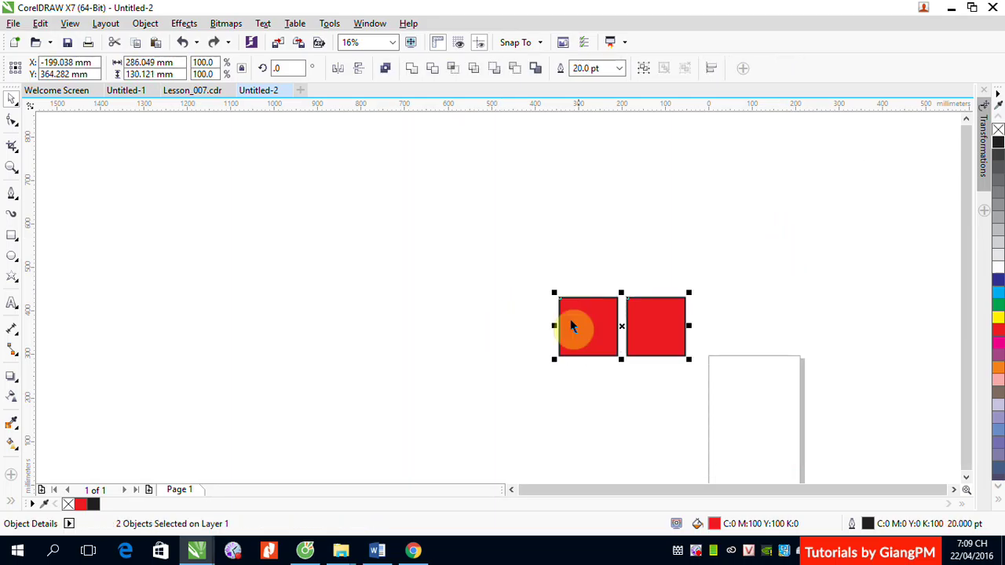
{"action": "left_click", "coordinate": [681, 219]}
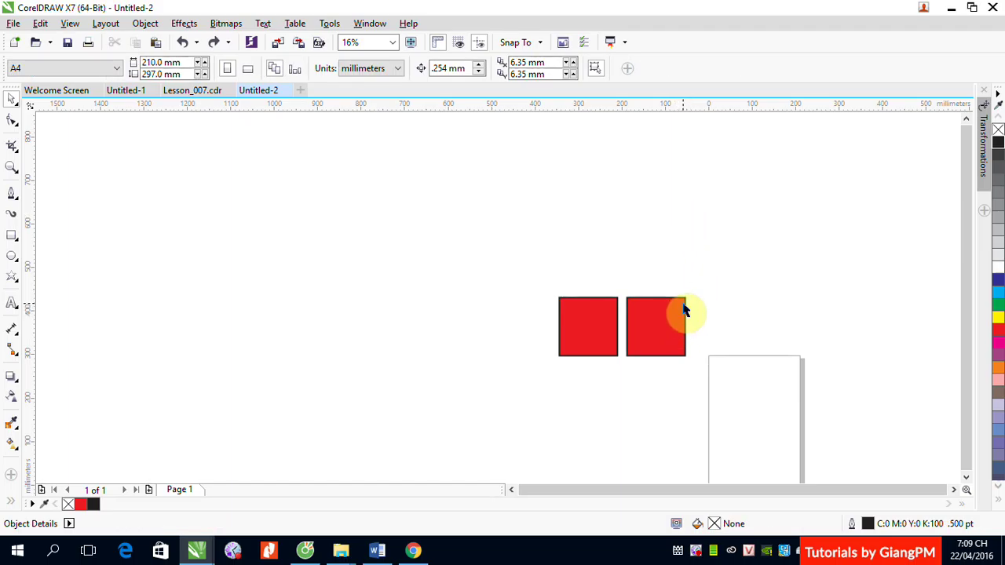
Convert the right red square's outline to a separate object.
{"action": "left_click", "coordinate": [683, 310]}
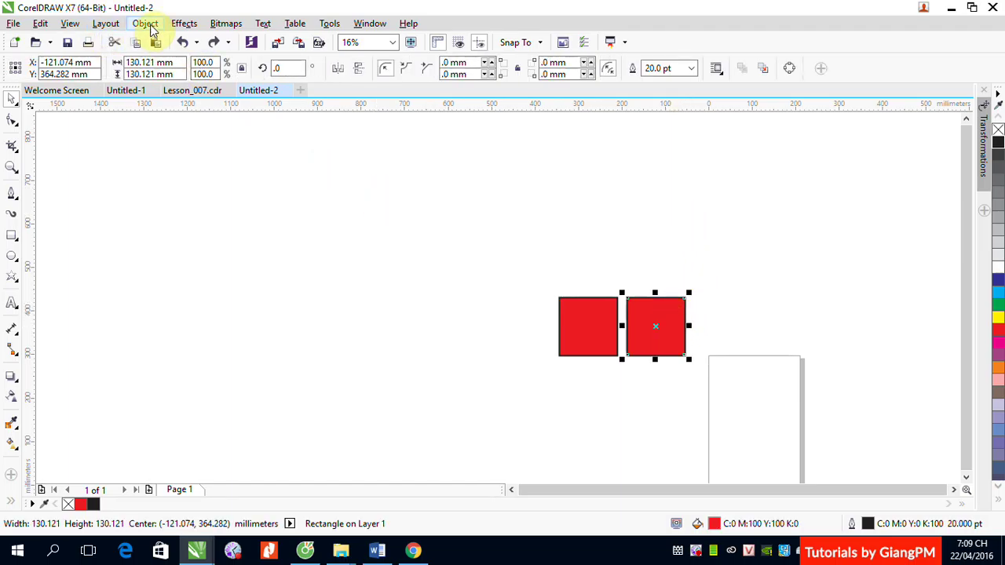
{"action": "left_click", "coordinate": [655, 319]}
{"action": "left_click", "coordinate": [146, 24]}
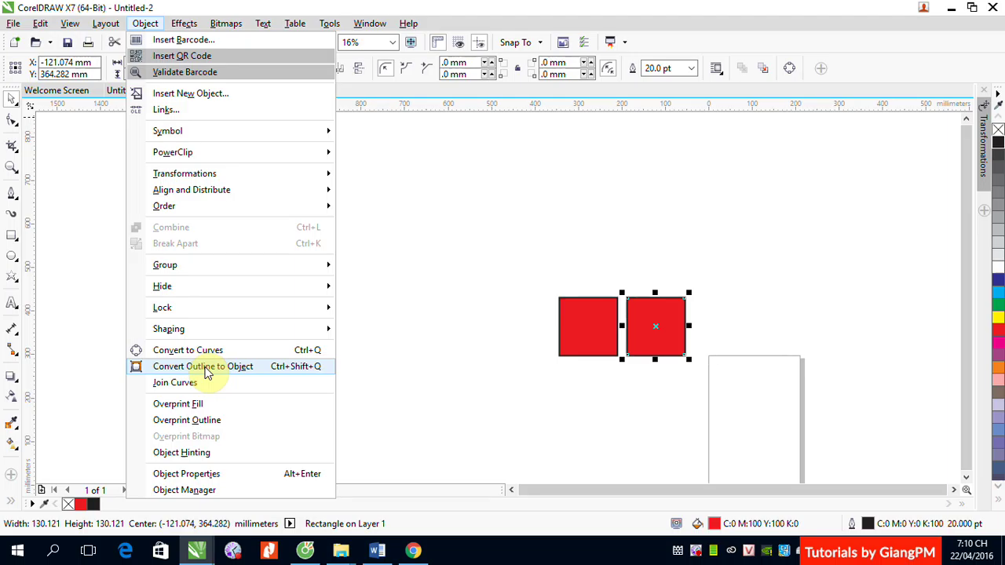
{"action": "left_click", "coordinate": [205, 366]}
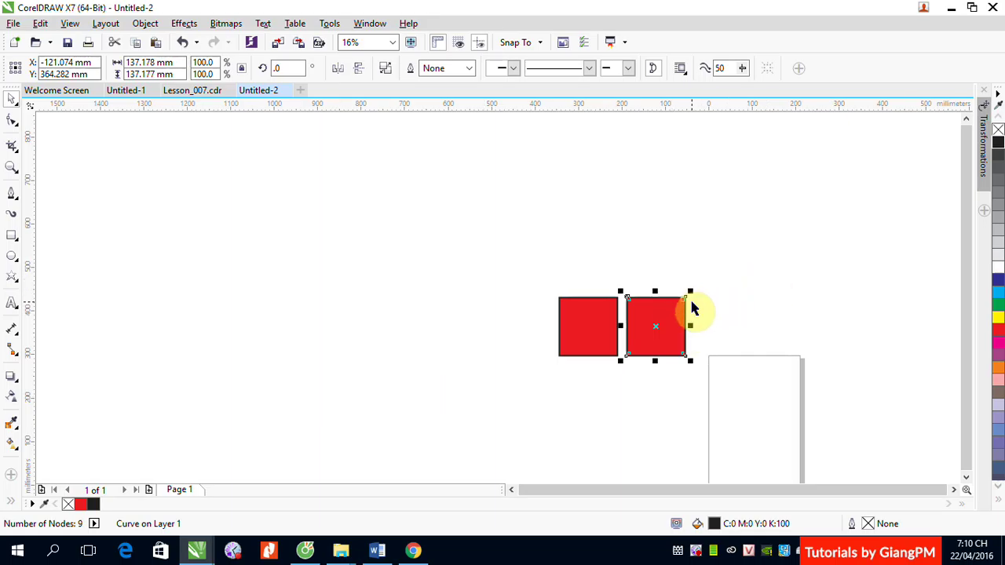
Try enlarging only the right square's black outline object to about 505 mm, and undo it.
{"action": "left_click_drag", "start_coordinate": [690, 292], "coordinate": [903, 119]}
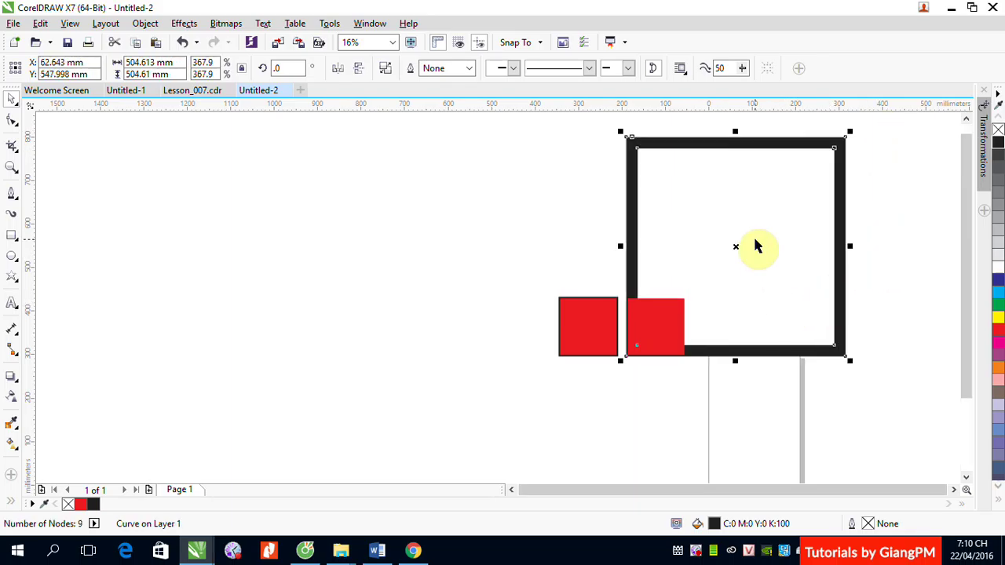
{"action": "key", "text": "ctrl+z"}
{"action": "left_click", "coordinate": [645, 268]}
Scale the right red square and its outline object together, up to about 481 mm and down to about 64 mm.
{"action": "left_click_drag", "start_coordinate": [619, 276], "coordinate": [700, 389]}
{"action": "left_click_drag", "start_coordinate": [691, 289], "coordinate": [871, 201]}
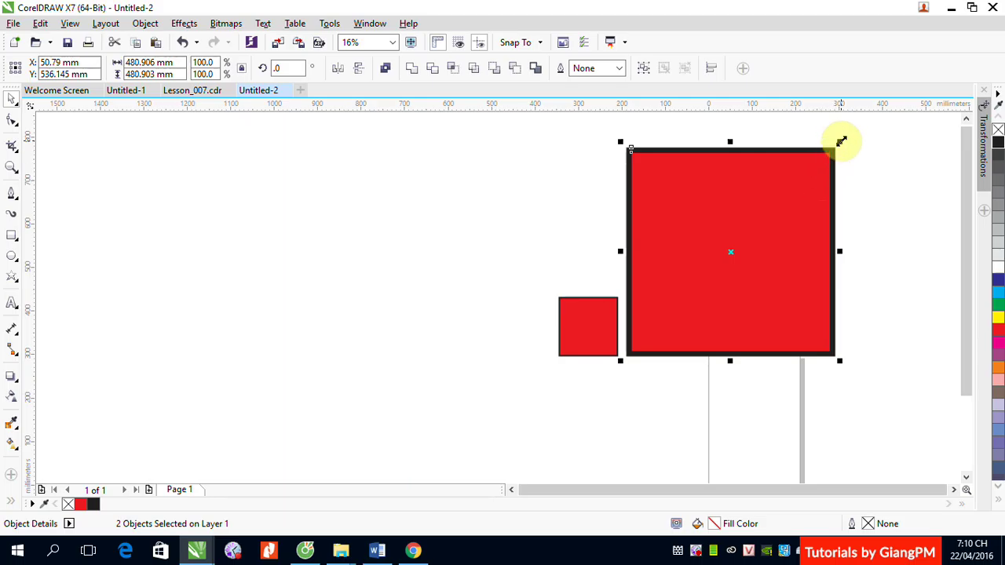
{"action": "left_click_drag", "start_coordinate": [839, 142], "coordinate": [700, 321]}
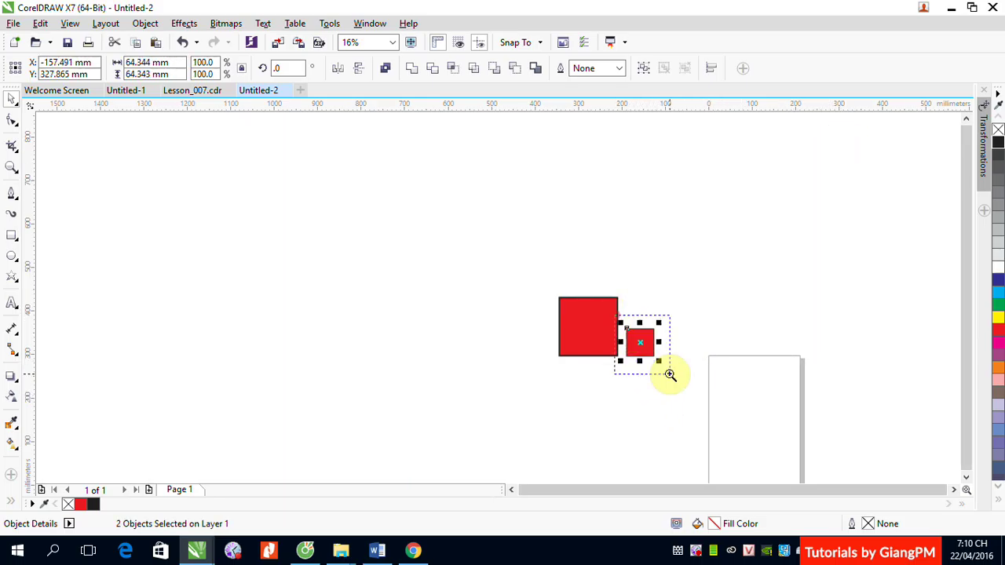
{"action": "scroll", "coordinate": [668, 374], "scroll_direction": "up", "scroll_amount": 5}
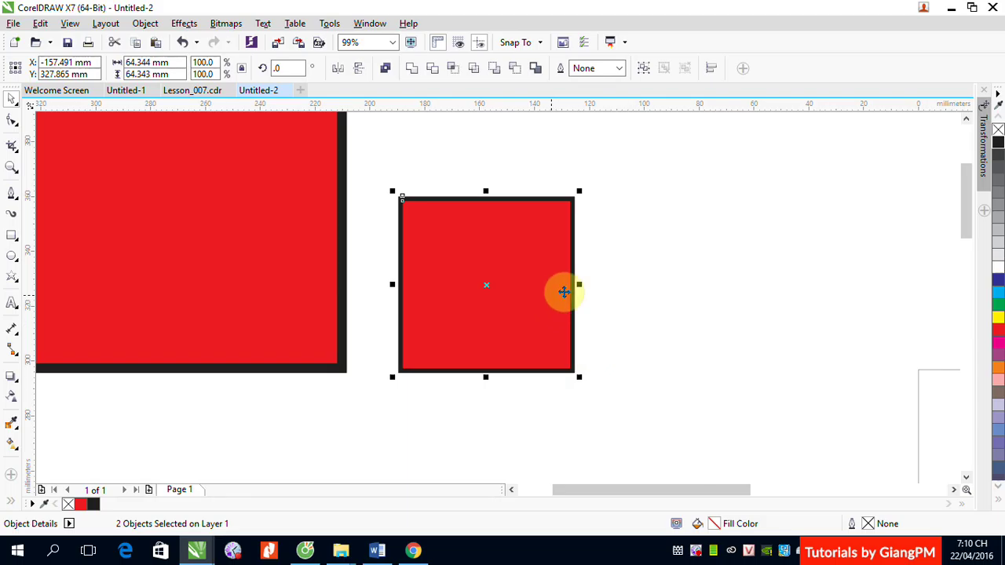
Move the black outline object about 38 mm to the right, away from its red square.
{"action": "left_click", "coordinate": [651, 247]}
{"action": "left_click", "coordinate": [578, 247]}
{"action": "left_click_drag", "start_coordinate": [604, 241], "coordinate": [680, 241]}
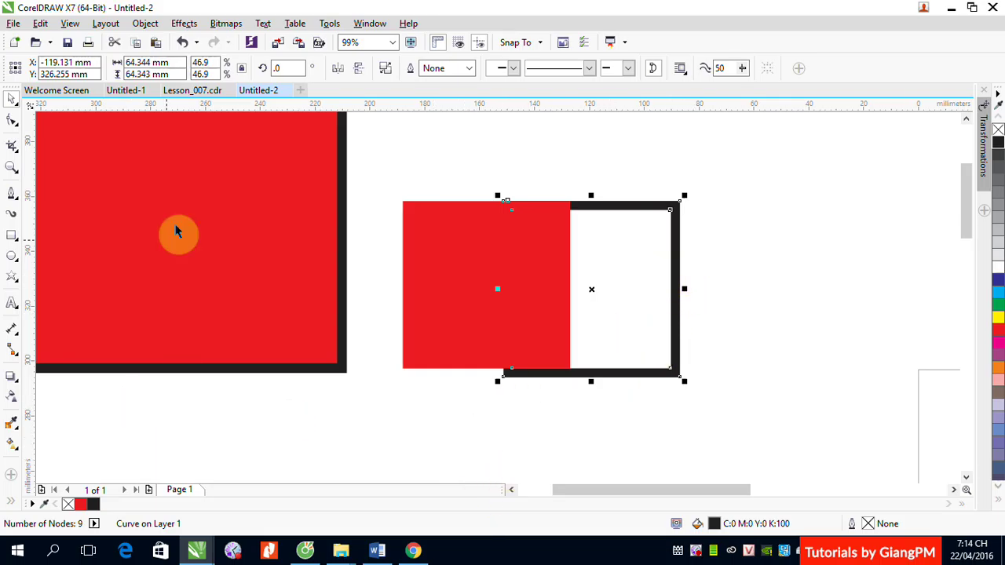
In Lesson_007.cdr, draw a circle about 89 mm in diameter in the empty area beside the Konica figure.
{"action": "left_click", "coordinate": [196, 91]}
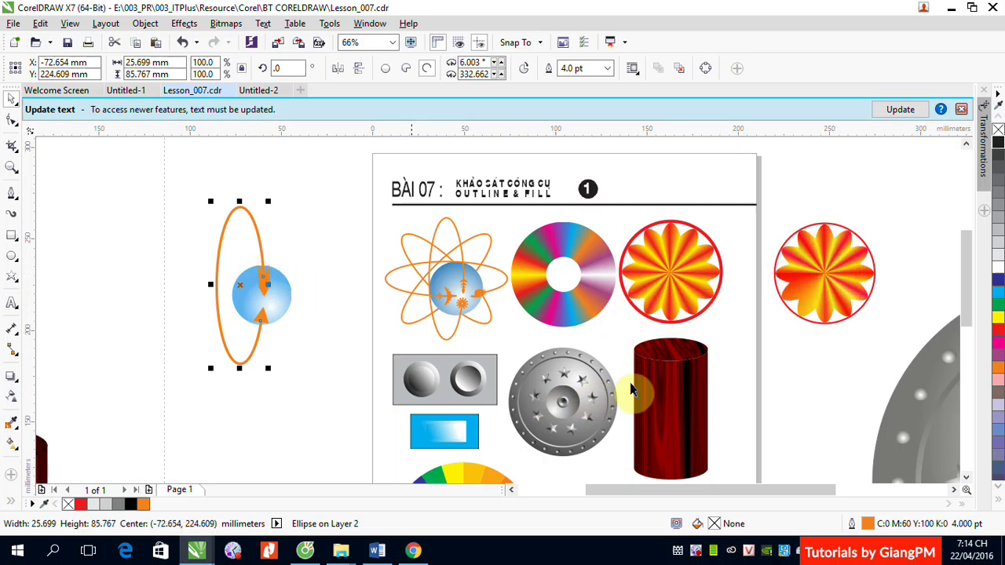
{"action": "left_click", "coordinate": [963, 278]}
{"action": "left_click_drag", "start_coordinate": [968, 304], "coordinate": [970, 326]}
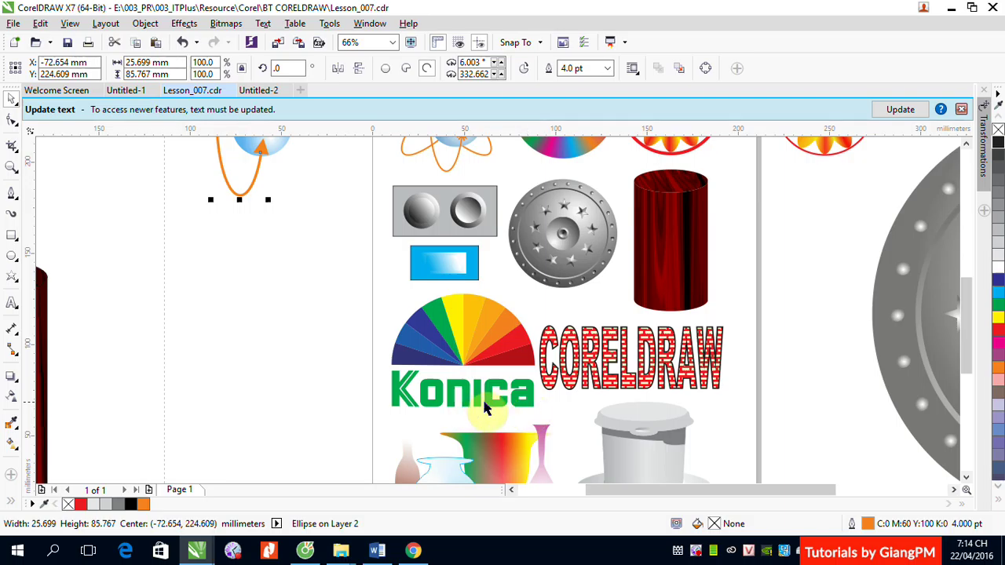
{"action": "left_click", "coordinate": [11, 256]}
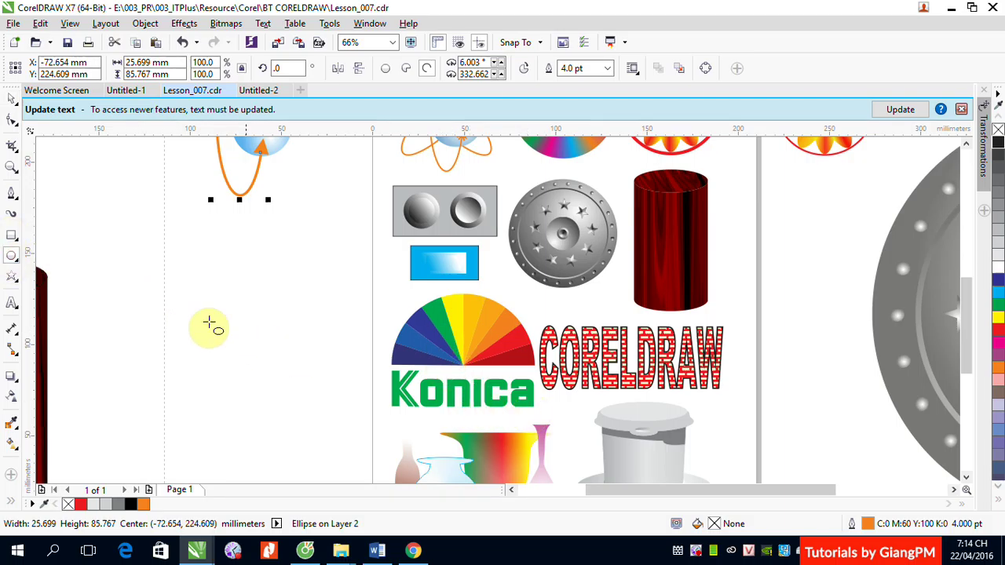
{"action": "left_click_drag", "start_coordinate": [177, 283], "coordinate": [342, 448]}
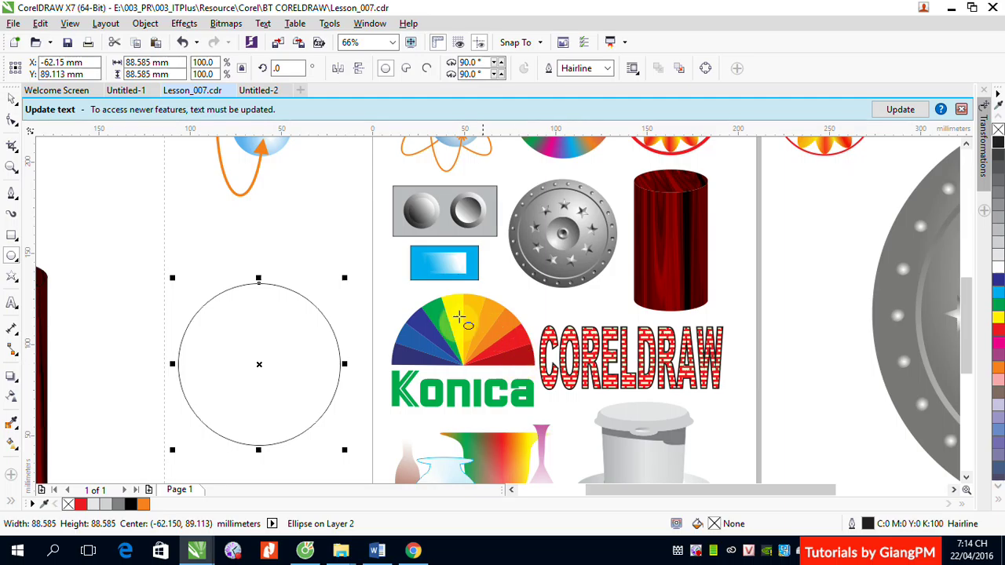
Turn the circle into a half-circle pie with a starting angle of 0° and an ending angle of 180°.
{"action": "left_click", "coordinate": [13, 100]}
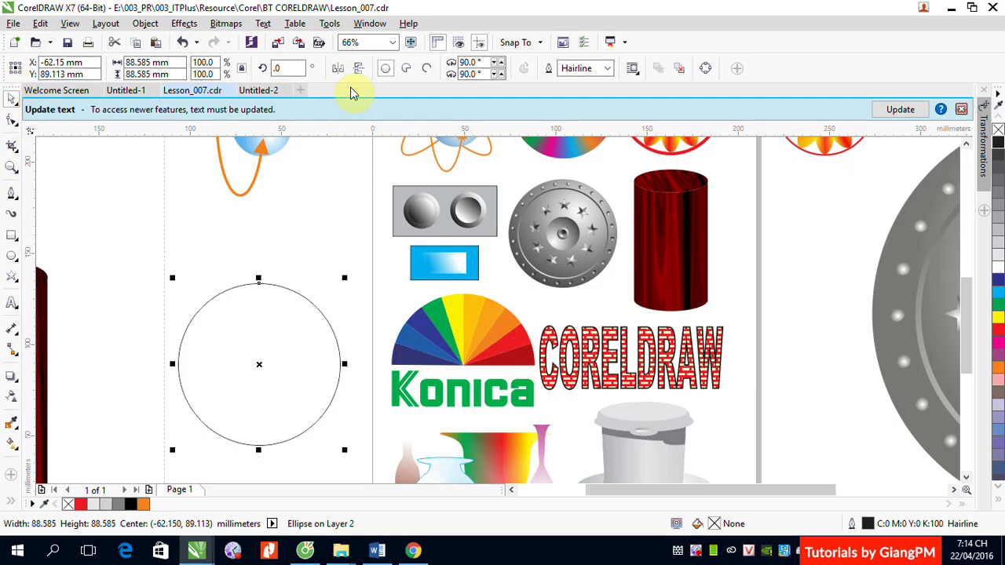
{"action": "left_click", "coordinate": [475, 63]}
{"action": "double_click", "coordinate": [470, 63]}
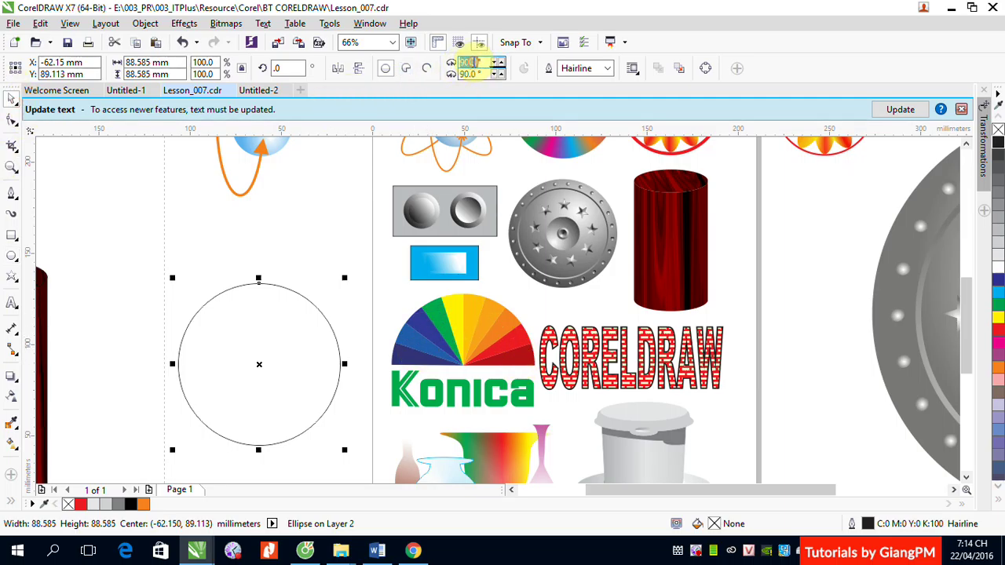
{"action": "type", "text": "0"}
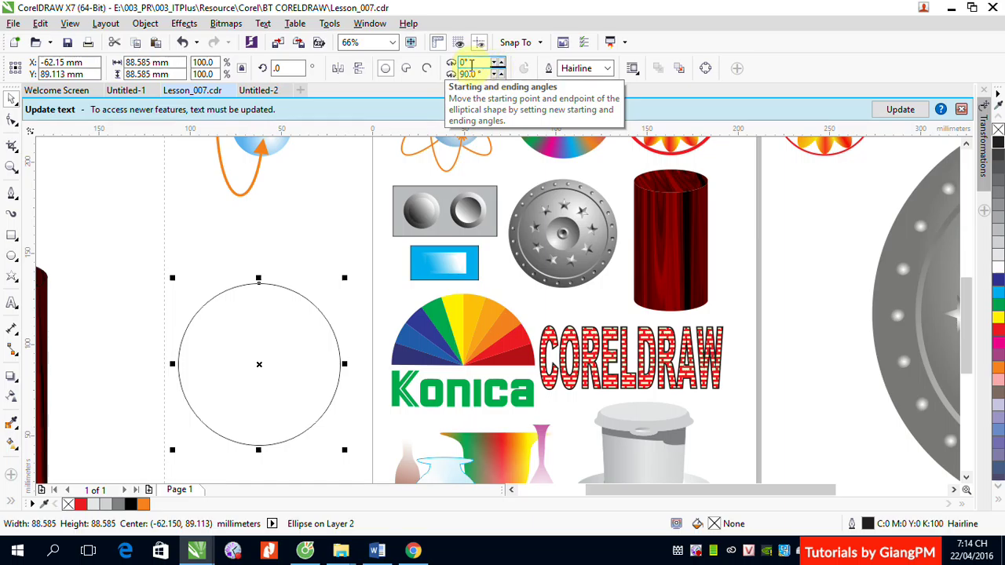
{"action": "double_click", "coordinate": [468, 73]}
{"action": "type", "text": "10"}
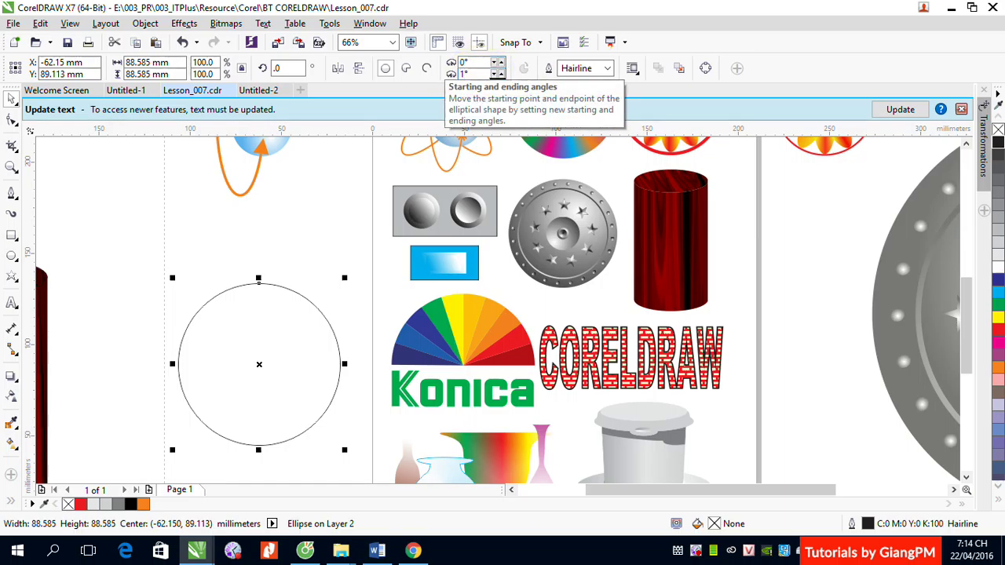
{"action": "key", "text": "BackSpace"}
{"action": "type", "text": "80"}
{"action": "key", "text": "Return"}
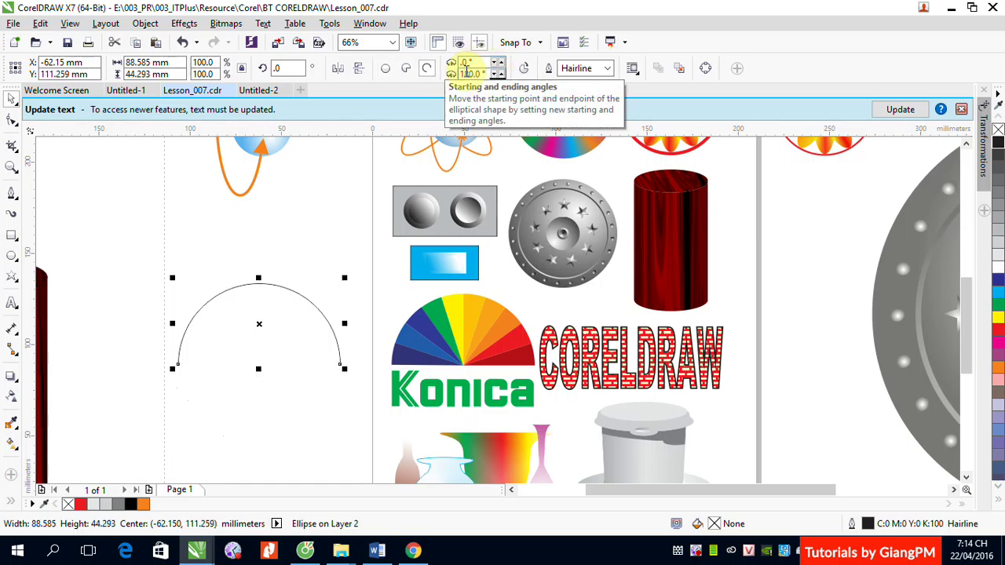
{"action": "left_click", "coordinate": [406, 69]}
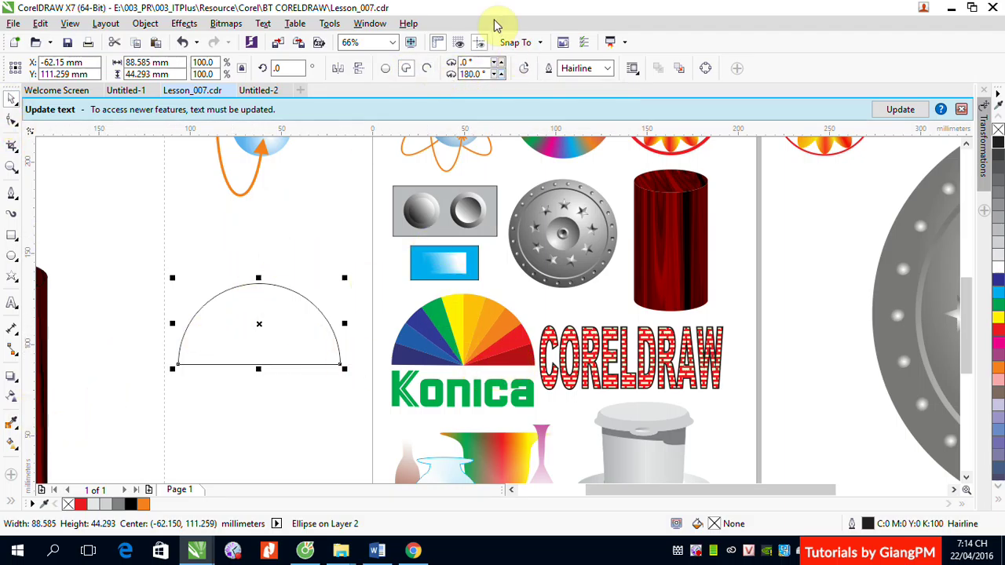
Set the pie's ending angle to 18° to make a narrow wedge.
{"action": "double_click", "coordinate": [473, 76]}
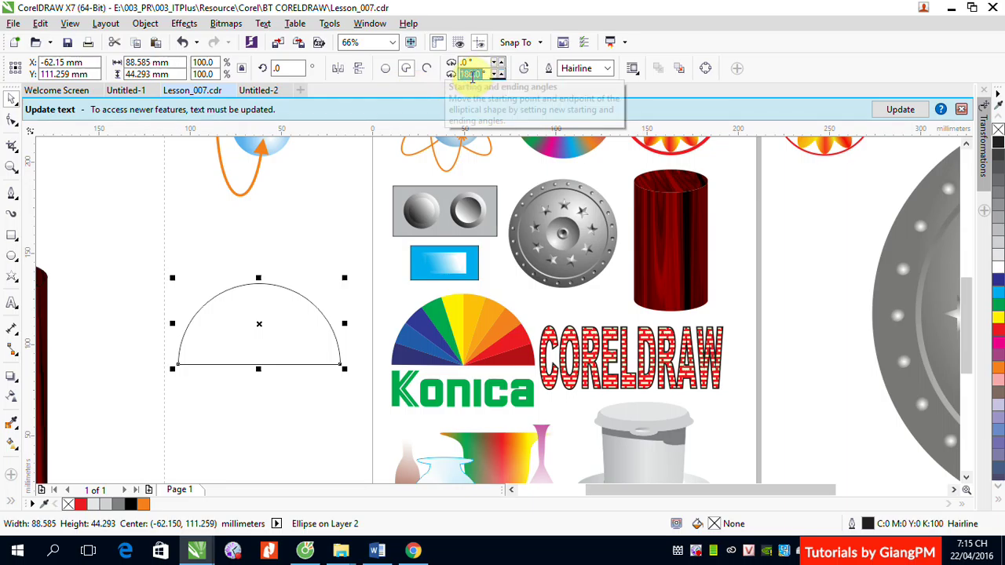
{"action": "type", "text": "18"}
{"action": "key", "text": "Return"}
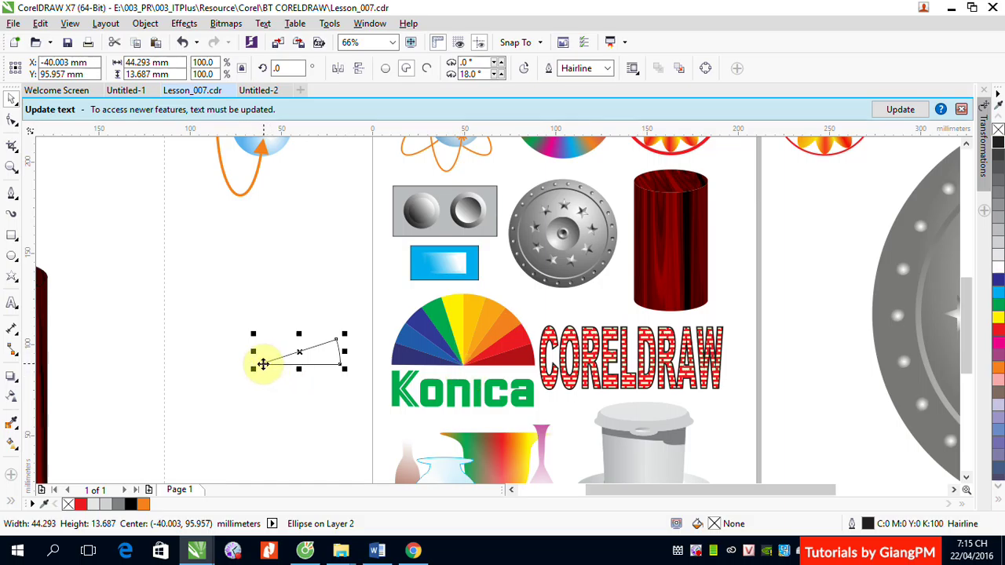
Move the wedge's rotation centre to its pointed tip.
{"action": "left_click", "coordinate": [301, 353]}
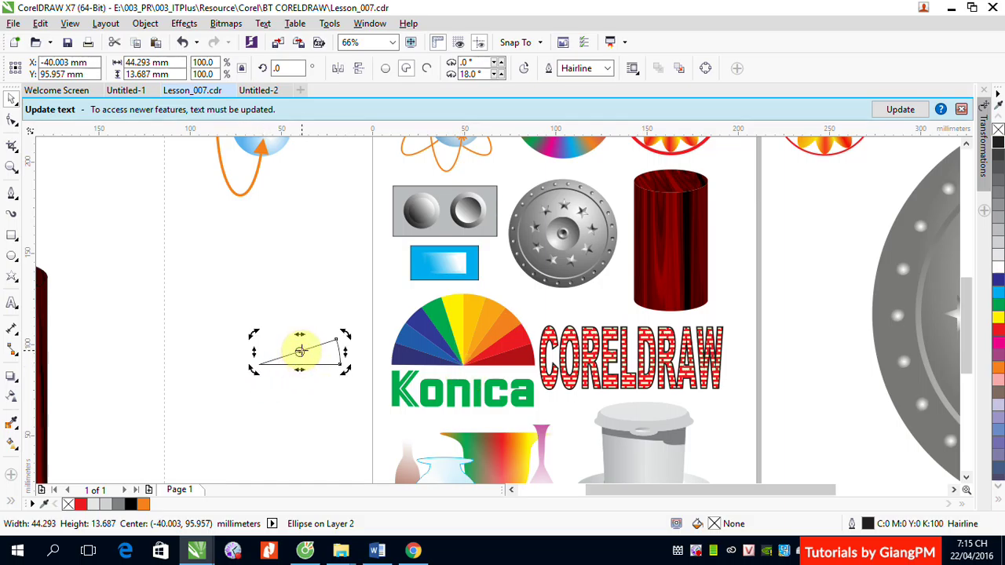
{"action": "left_click_drag", "start_coordinate": [300, 351], "coordinate": [259, 365]}
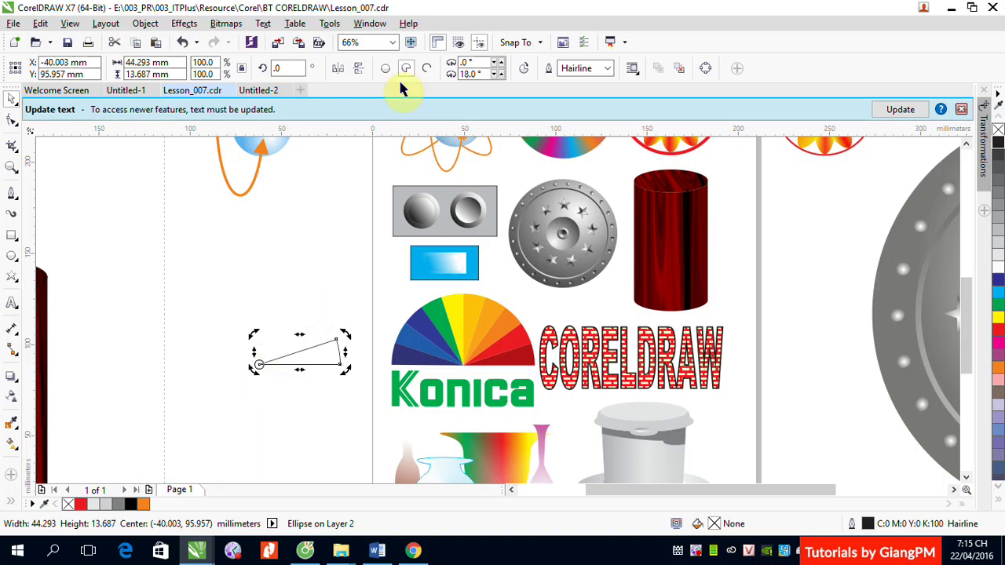
With nothing selected, set the program's constrain angle to 18 degrees in the editing options.
{"action": "left_click", "coordinate": [220, 256]}
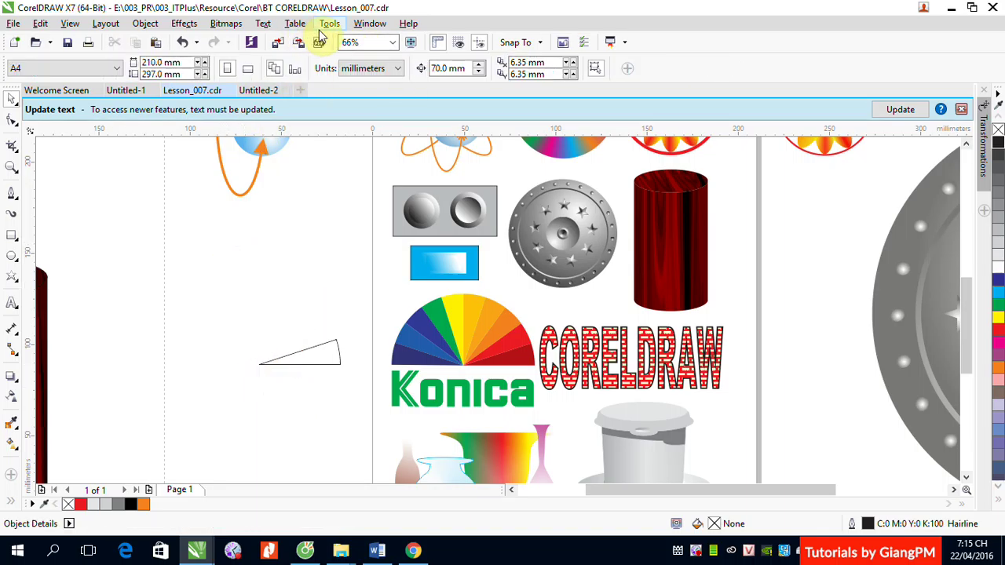
{"action": "key", "text": "ctrl+j"}
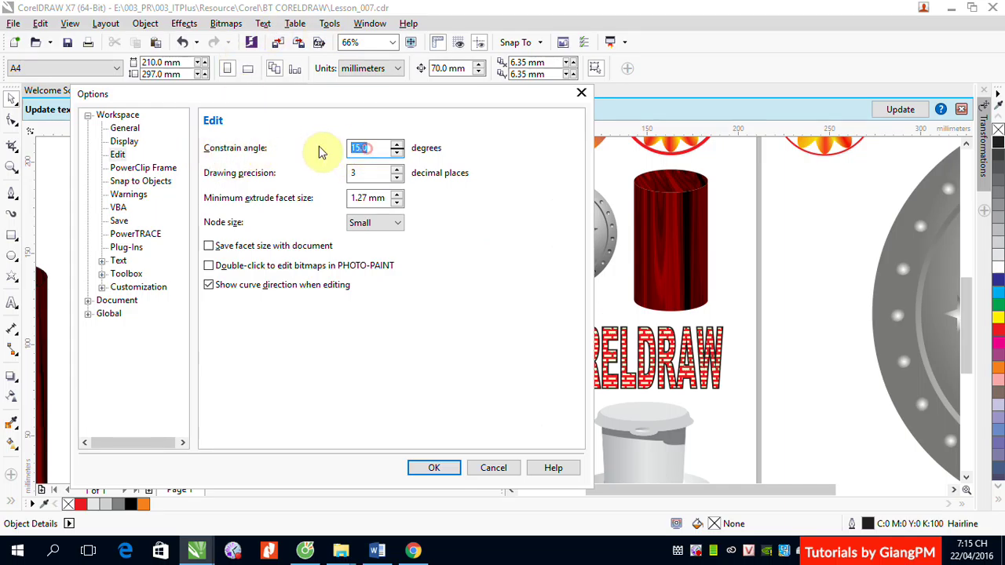
{"action": "type", "text": "18"}
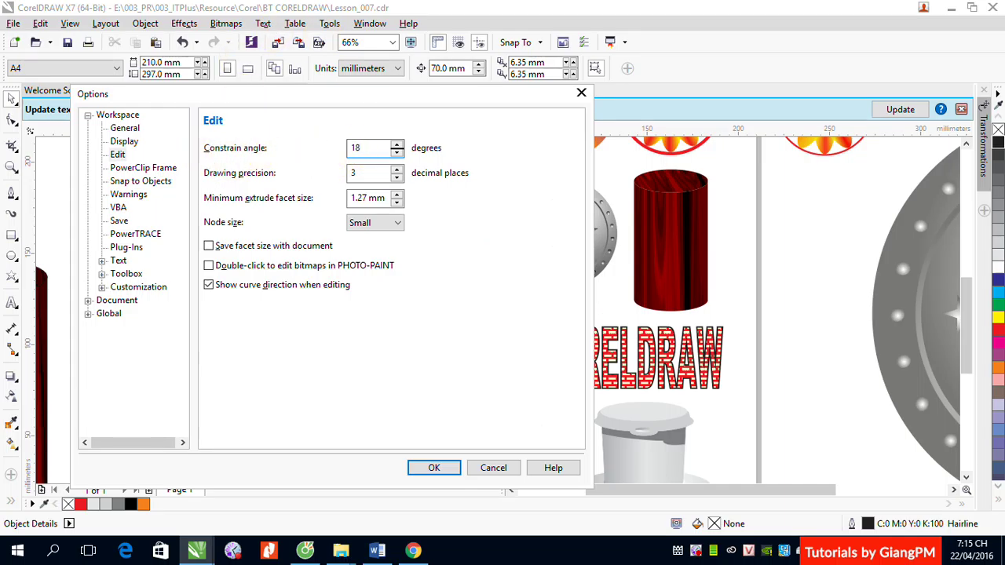
{"action": "left_click", "coordinate": [435, 468]}
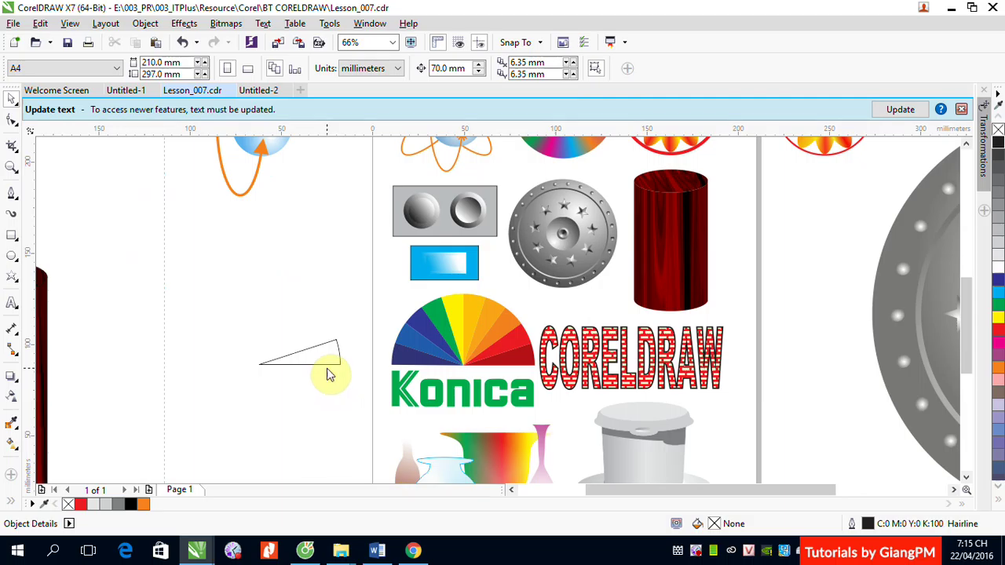
Make a copy of the wedge rotated 18° counterclockwise about its tip and repeat it until ten wedges form a half circle.
{"action": "left_click", "coordinate": [327, 363]}
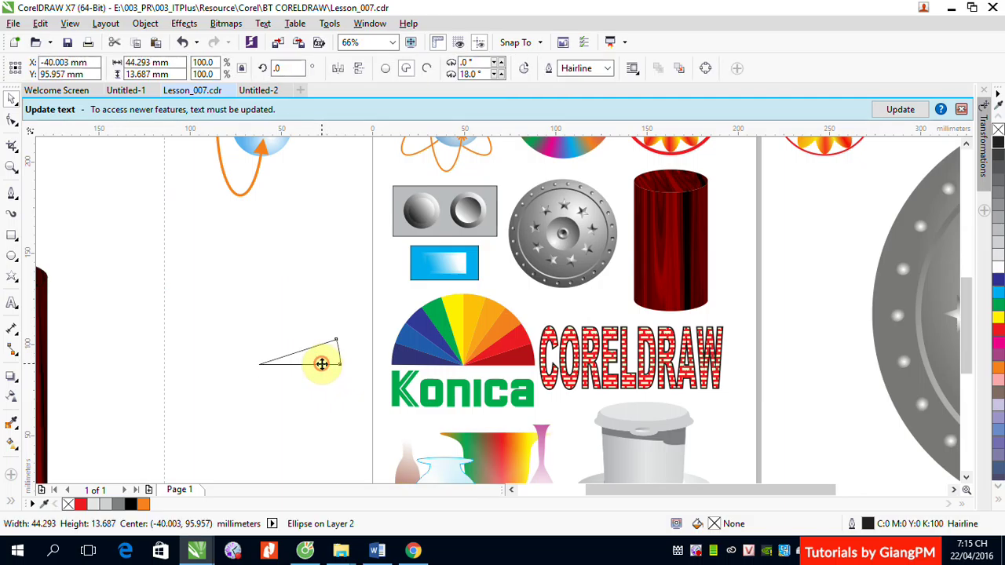
{"action": "left_click", "coordinate": [322, 363]}
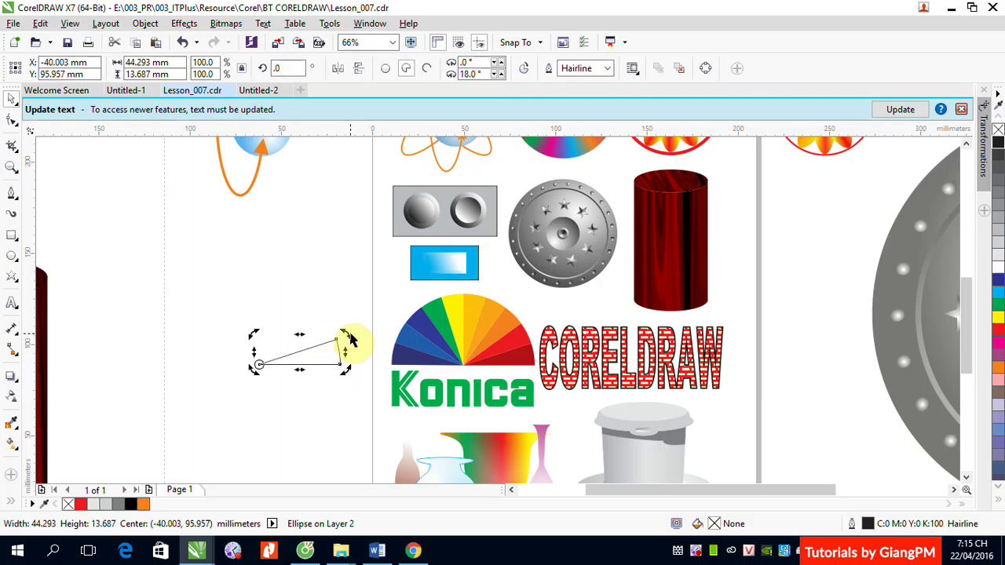
{"action": "left_click_drag", "start_coordinate": [348, 332], "coordinate": [329, 314]}
{"action": "key", "text": "ctrl+r"}
{"action": "key", "text": "ctrl+r"}
{"action": "key", "text": "ctrl+r"}
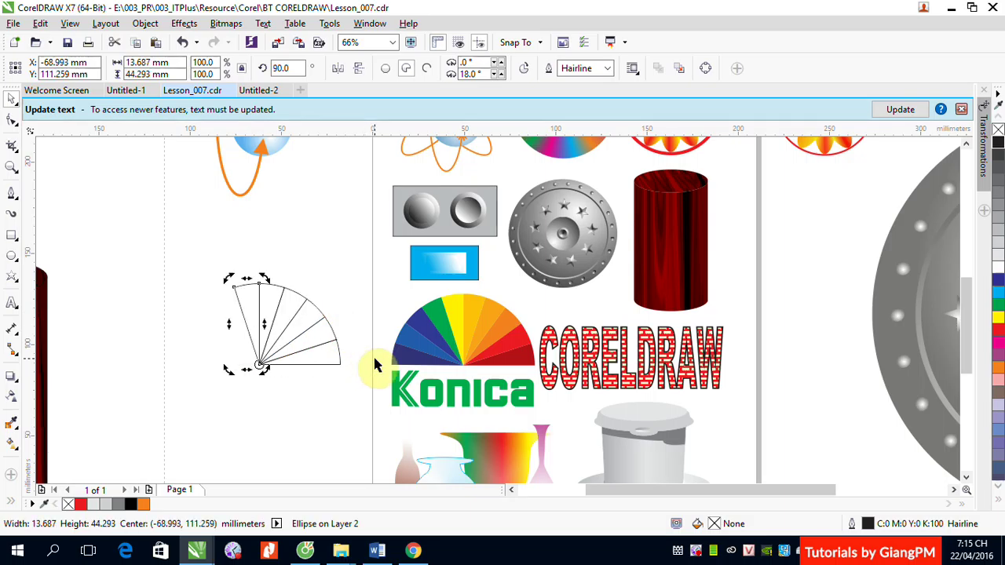
{"action": "key", "text": "ctrl+r"}
{"action": "key", "text": "ctrl+r"}
{"action": "key", "text": "ctrl+r"}
{"action": "key", "text": "ctrl+r"}
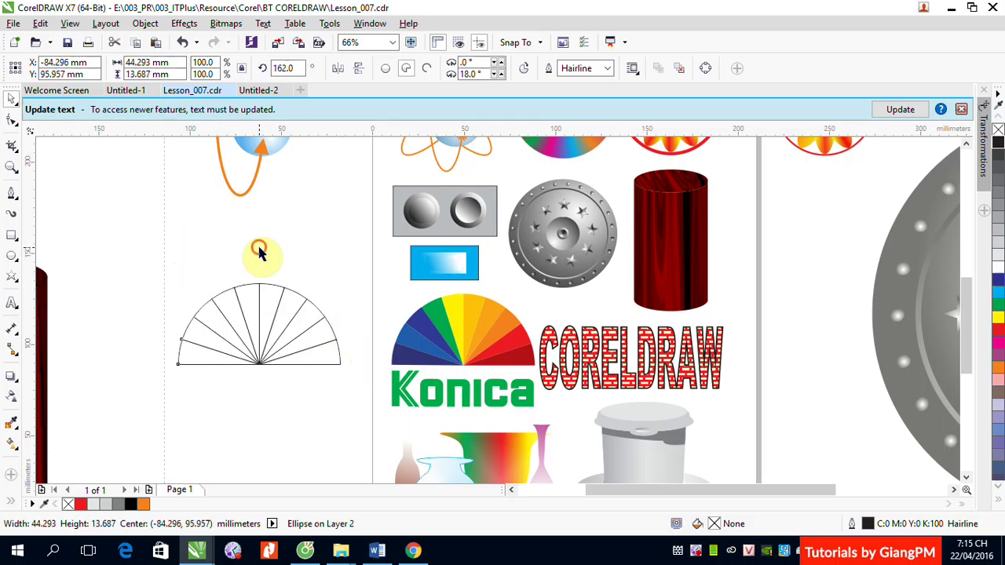
{"action": "left_click", "coordinate": [259, 249]}
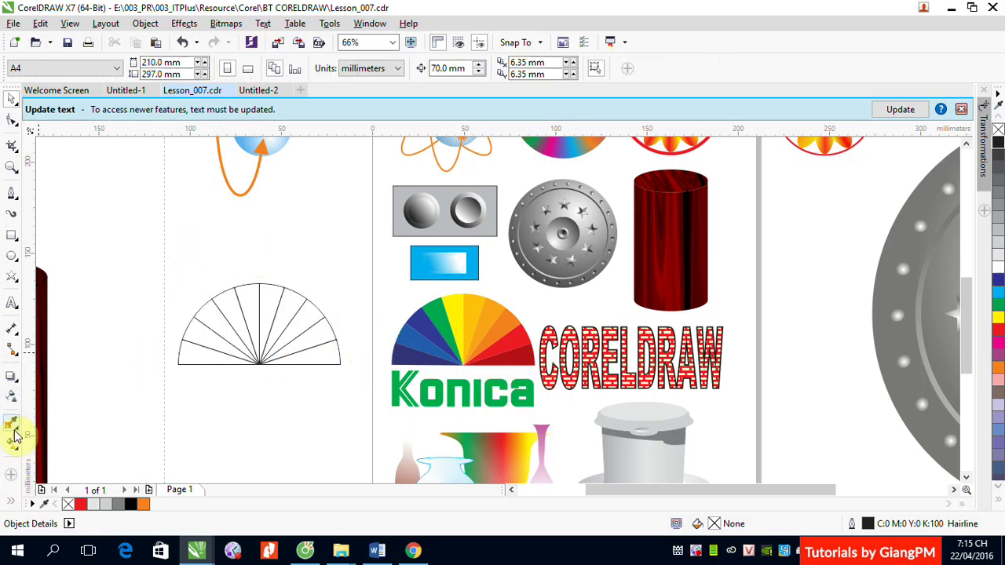
Fill the first five wedges from the right with dark red, red, orange, light orange and amber sampled from the original Konica fan.
{"action": "left_click", "coordinate": [12, 424]}
{"action": "left_click", "coordinate": [546, 373]}
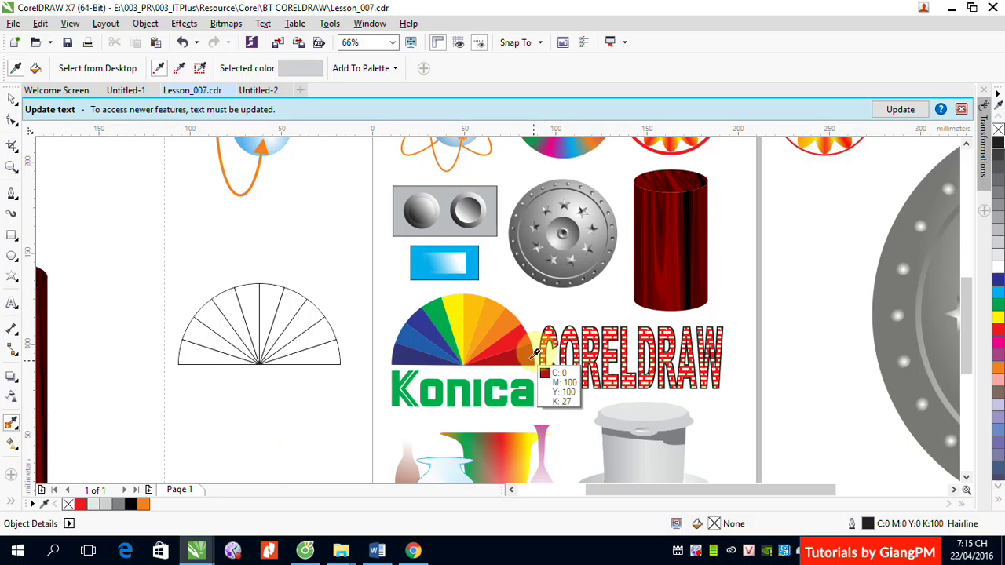
{"action": "left_click", "coordinate": [324, 355]}
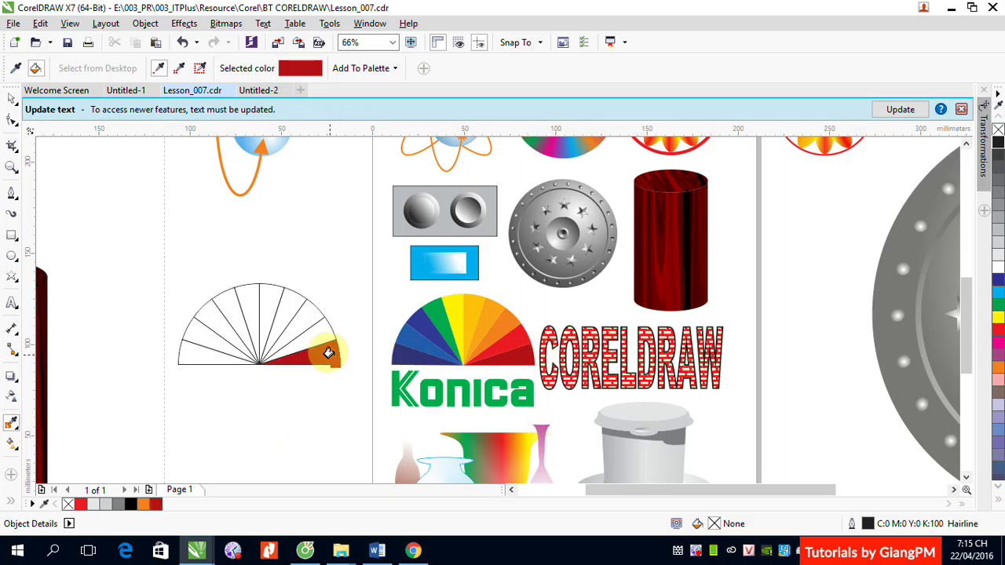
{"action": "left_click", "coordinate": [497, 344], "text": "shift"}
{"action": "left_click", "coordinate": [318, 334]}
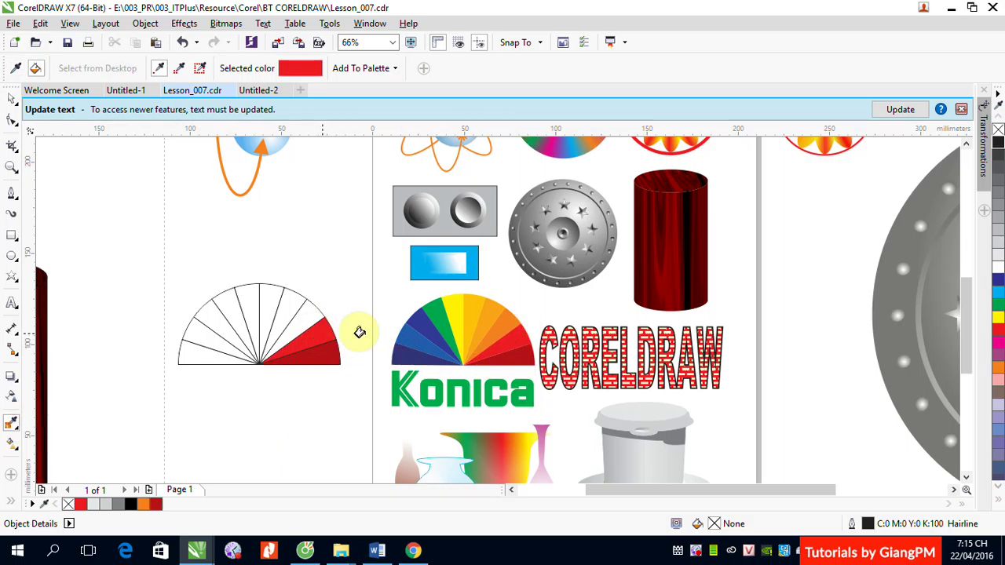
{"action": "left_click", "coordinate": [504, 325], "text": "shift"}
{"action": "left_click", "coordinate": [310, 314]}
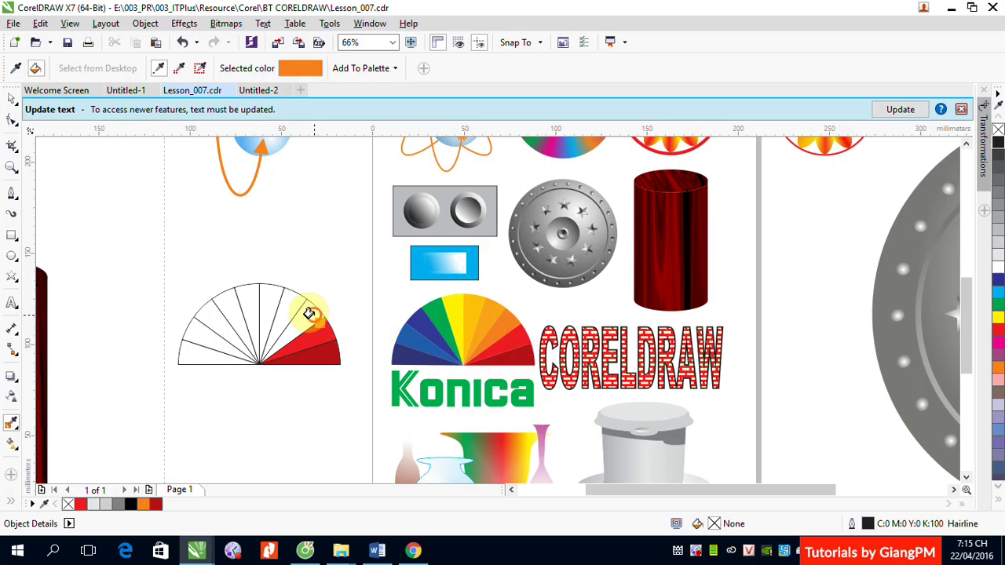
{"action": "left_click", "coordinate": [496, 315], "text": "shift"}
{"action": "left_click", "coordinate": [287, 300]}
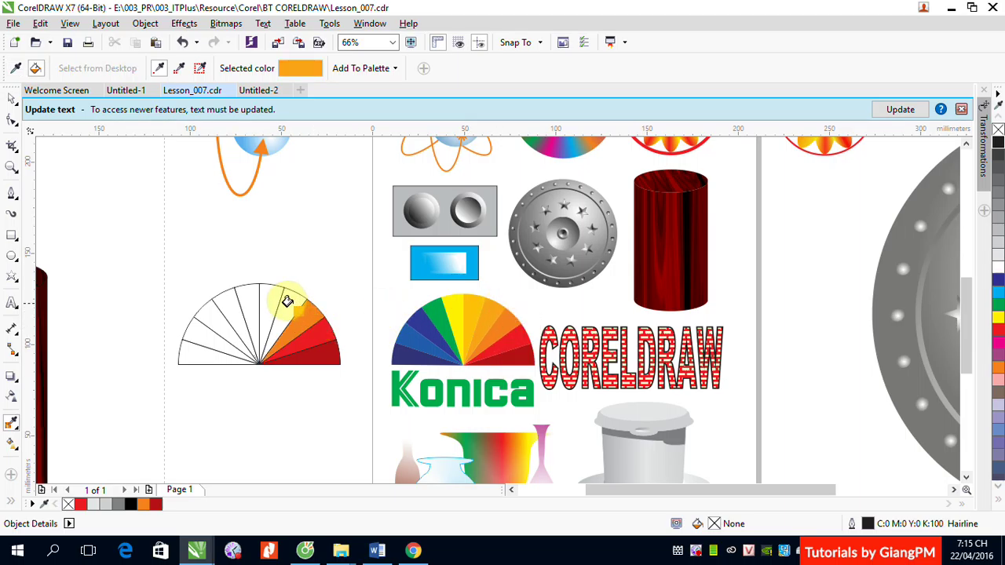
{"action": "left_click", "coordinate": [484, 310], "text": "shift"}
{"action": "left_click", "coordinate": [264, 301]}
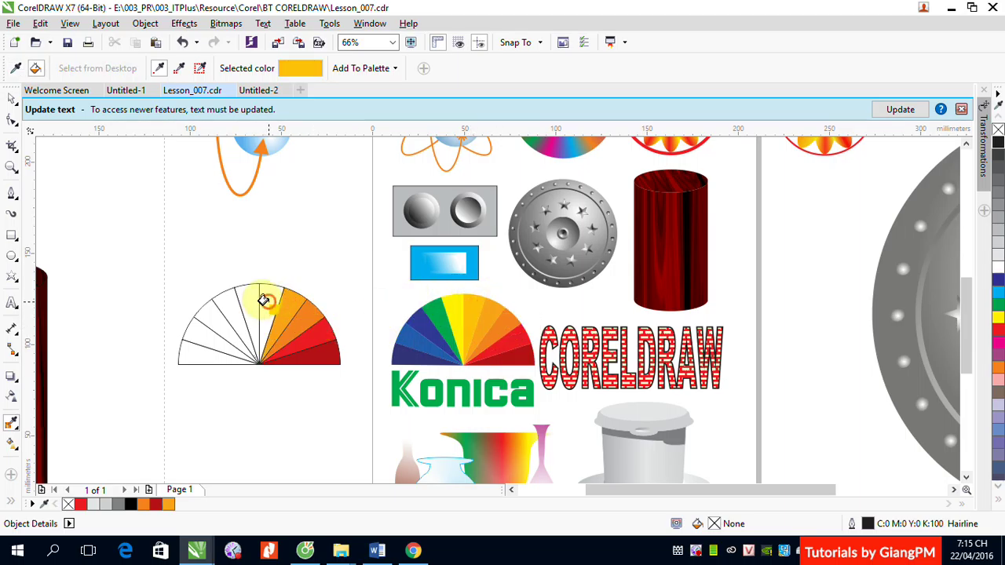
Fill the remaining five wedges with yellow, green, violet-blue, medium blue and navy sampled from the matching wedges of the original fan.
{"action": "left_click", "coordinate": [459, 304], "text": "shift"}
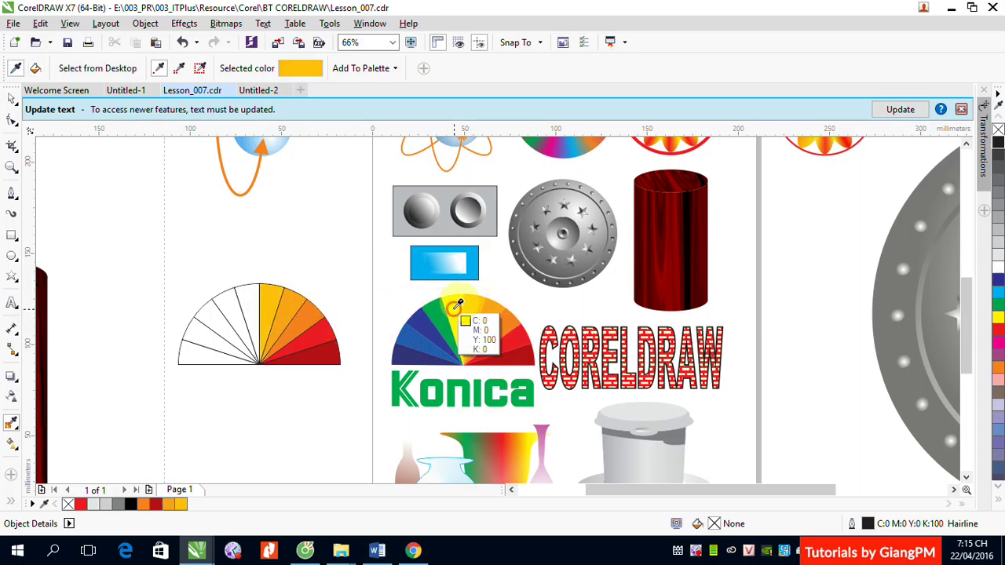
{"action": "left_click", "coordinate": [245, 294]}
{"action": "left_click", "coordinate": [438, 316]}
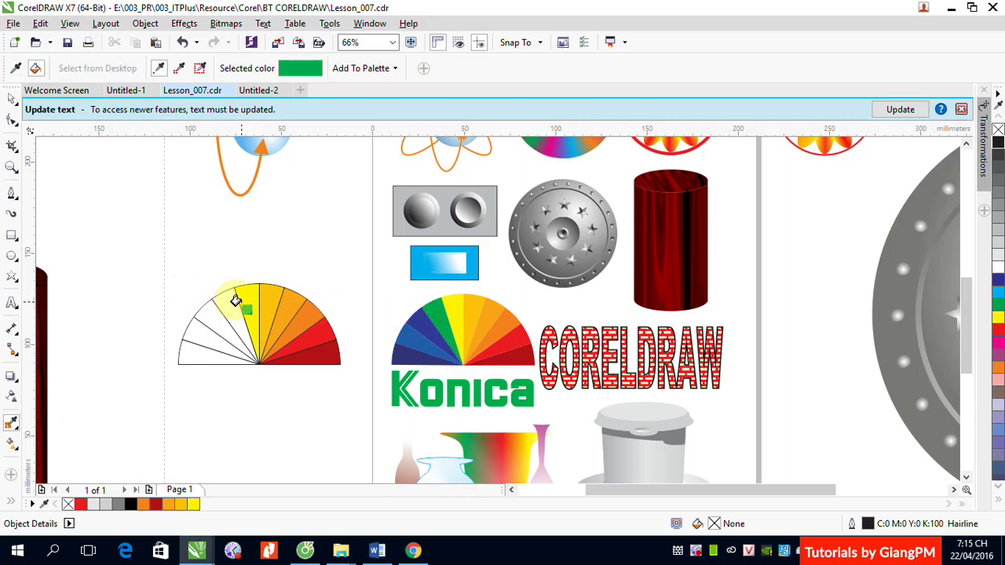
{"action": "left_click", "coordinate": [226, 302]}
{"action": "left_click", "coordinate": [425, 320]}
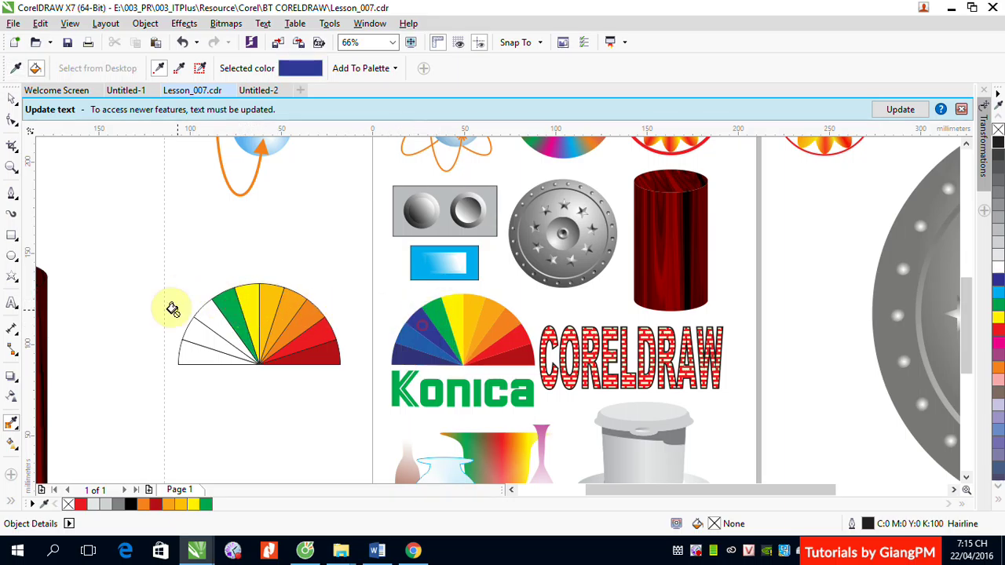
{"action": "left_click", "coordinate": [208, 308]}
{"action": "left_click", "coordinate": [408, 330]}
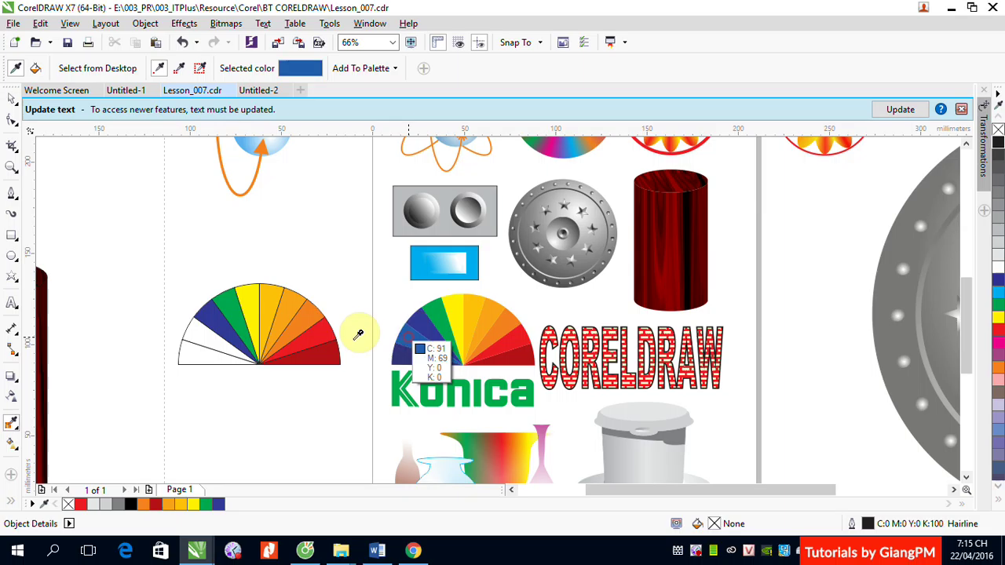
{"action": "left_click", "coordinate": [206, 345]}
{"action": "left_click", "coordinate": [407, 349]}
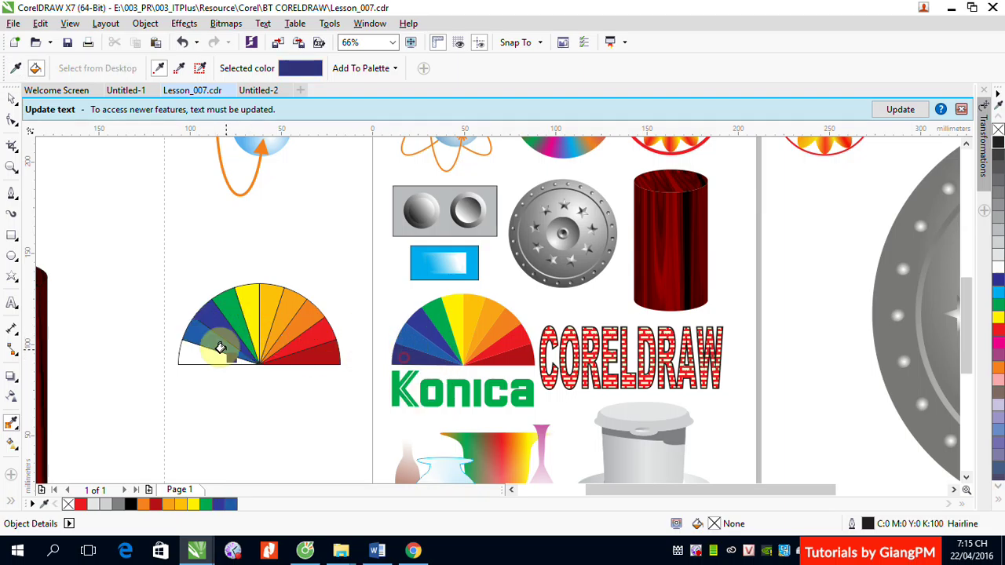
{"action": "left_click", "coordinate": [197, 351]}
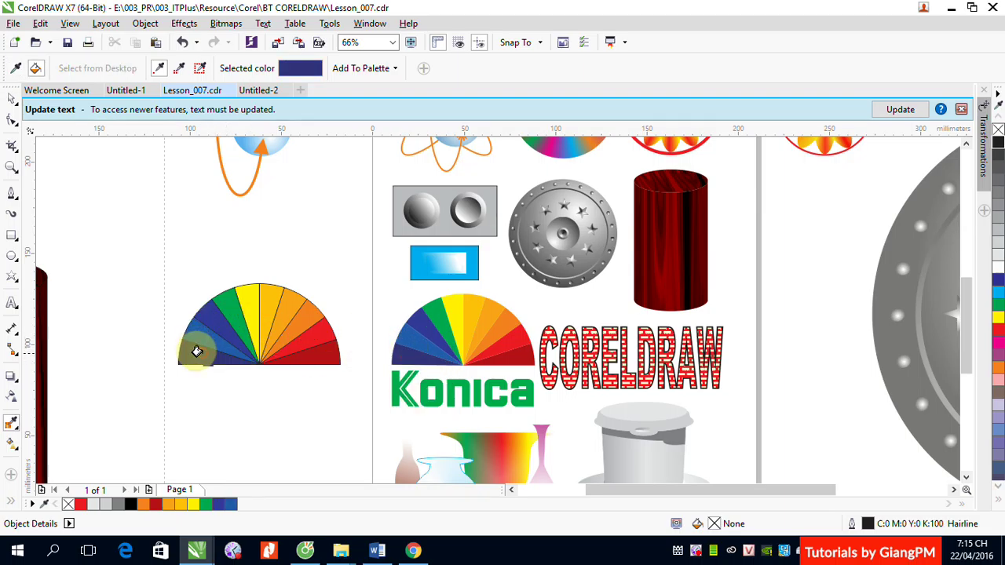
Remove the outlines from all ten wedges of the new fan.
{"action": "left_click", "coordinate": [11, 99]}
{"action": "left_click_drag", "start_coordinate": [166, 271], "coordinate": [349, 400]}
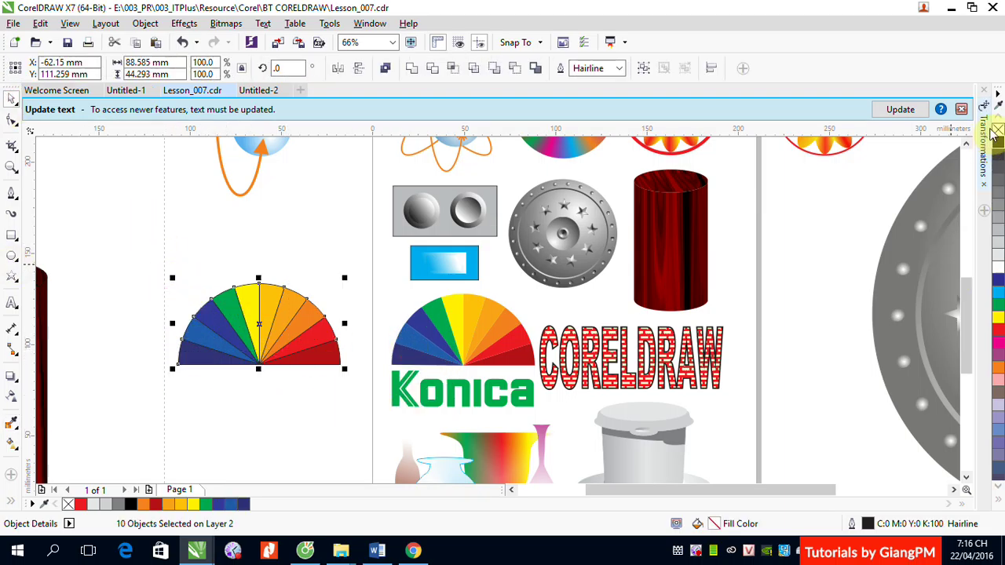
{"action": "left_click", "coordinate": [296, 254]}
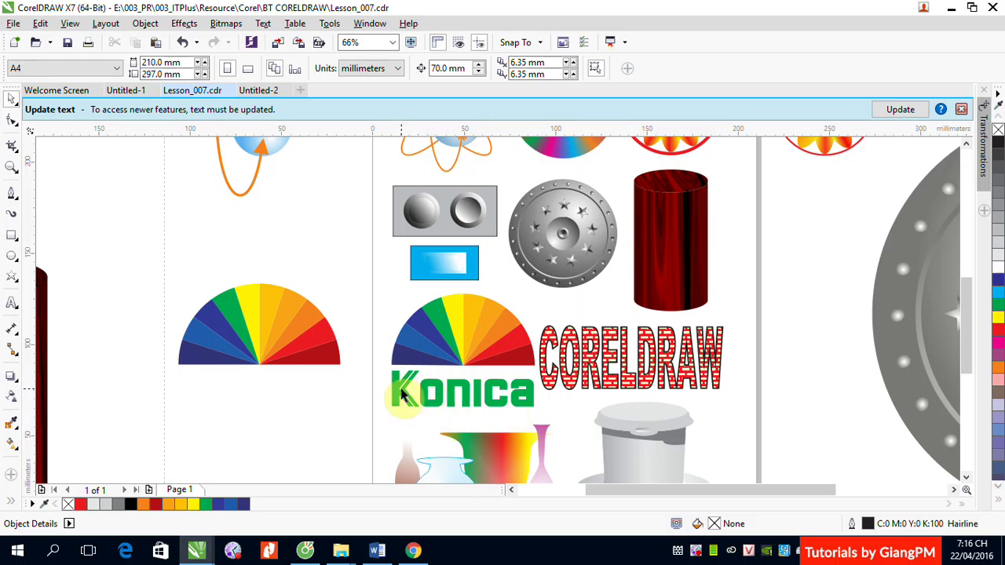
Draw a rectangle about 12.5 × 15.3 mm around the letter o of the original Konica lettering.
{"action": "key", "text": "z"}
{"action": "left_click_drag", "start_coordinate": [365, 353], "coordinate": [533, 412]}
{"action": "left_click", "coordinate": [12, 235]}
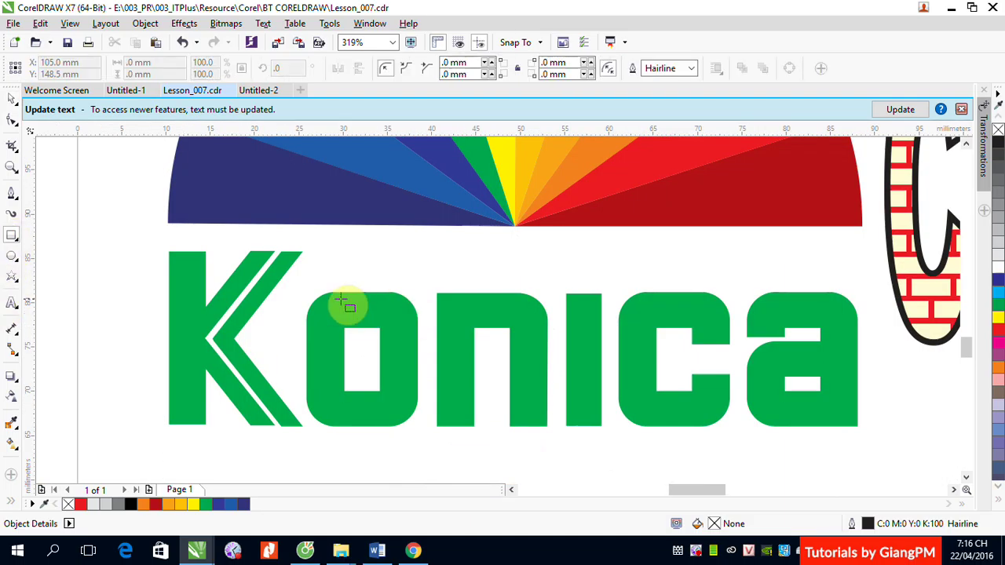
{"action": "mouse_move", "coordinate": [315, 286]}
{"action": "left_mouse_down"}
{"action": "mouse_move", "coordinate": [403, 395]}
{"action": "mouse_move", "coordinate": [416, 438]}
{"action": "mouse_move", "coordinate": [406, 437]}
{"action": "mouse_move", "coordinate": [418, 427]}
{"action": "left_mouse_up"}
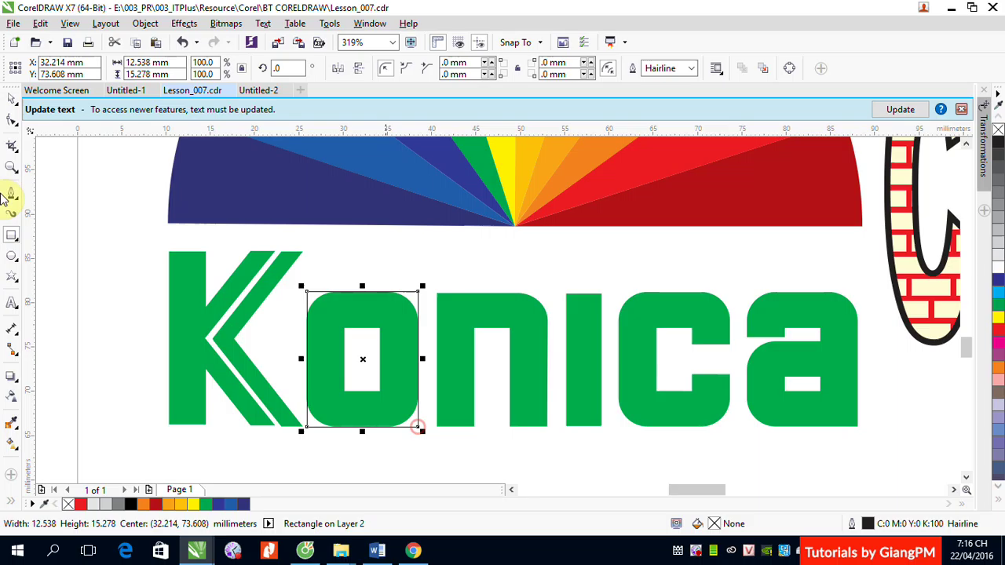
Make a smaller copy of the rectangle, about 4 × 7 mm, fitted to the inner opening of the letter o.
{"action": "left_click", "coordinate": [12, 98]}
{"action": "left_click_drag", "start_coordinate": [300, 359], "coordinate": [342, 366]}
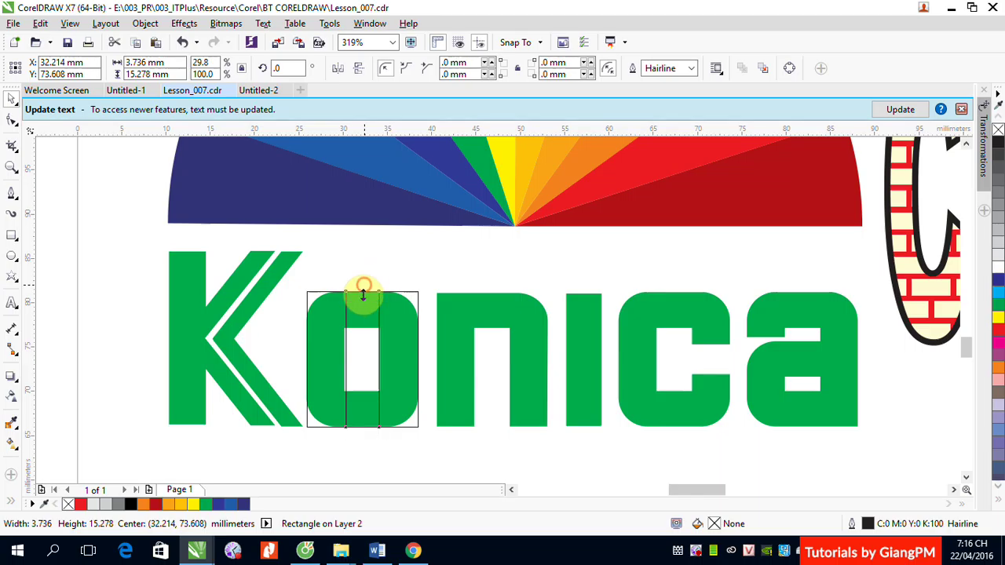
{"action": "left_click_drag", "start_coordinate": [363, 295], "coordinate": [338, 359]}
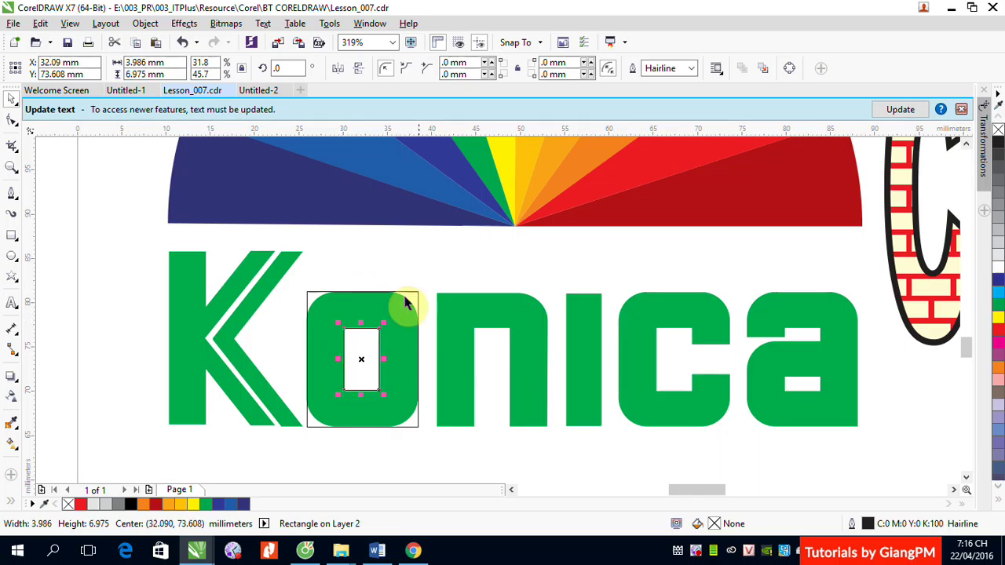
Round all corners of the outer rectangle to about 3.2 mm to match the letter o.
{"action": "left_click", "coordinate": [410, 293]}
{"action": "left_click", "coordinate": [12, 120]}
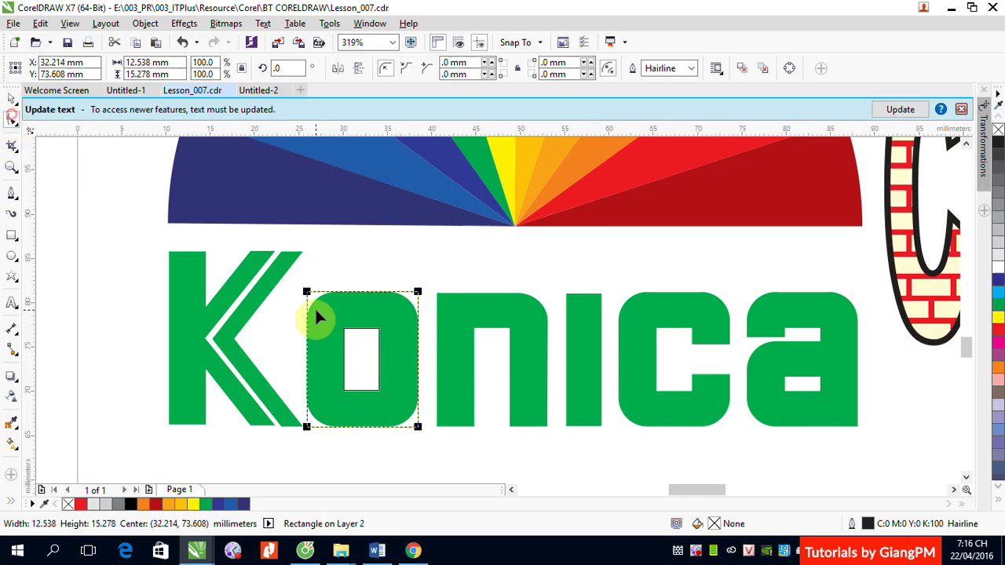
{"action": "left_click_drag", "start_coordinate": [306, 293], "coordinate": [312, 329]}
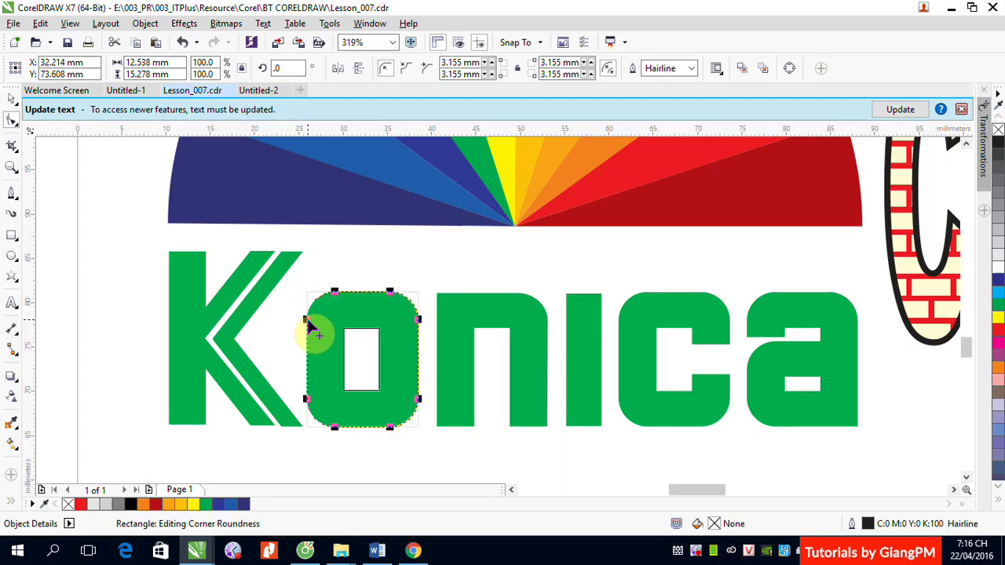
{"action": "left_click", "coordinate": [11, 103]}
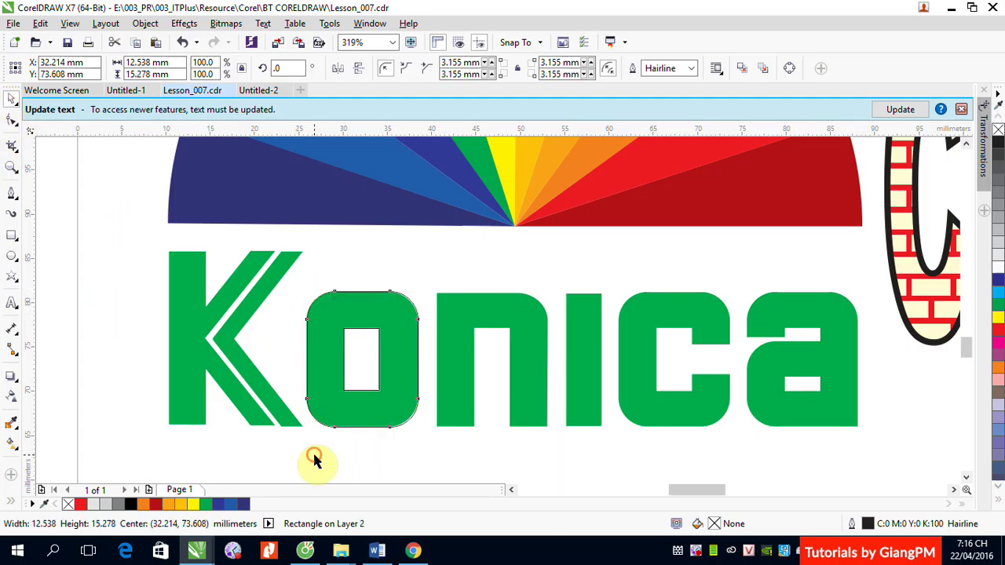
Lock the original Konica figure group in place.
{"action": "left_click_drag", "start_coordinate": [326, 465], "coordinate": [415, 276]}
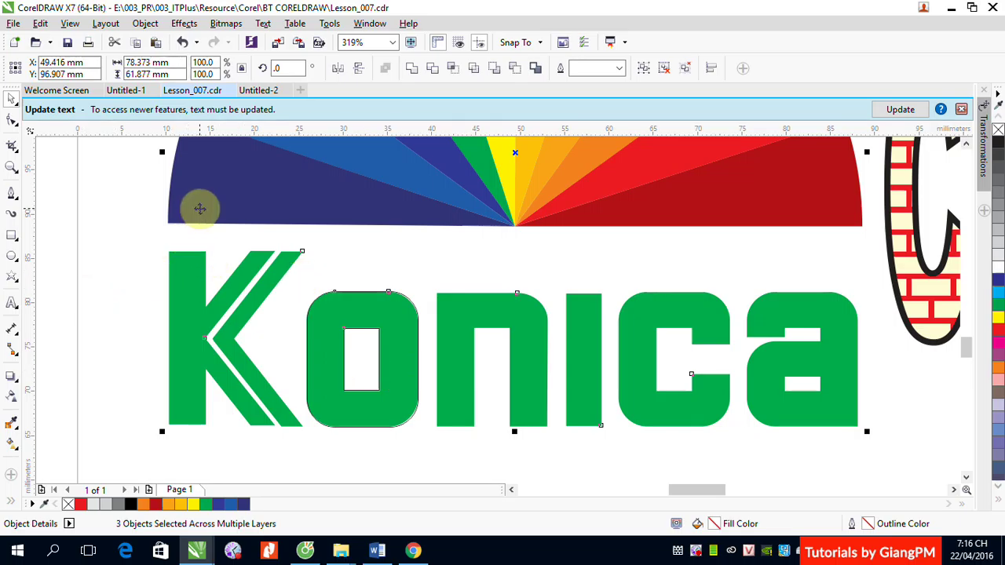
{"action": "key", "text": "ctrl+g"}
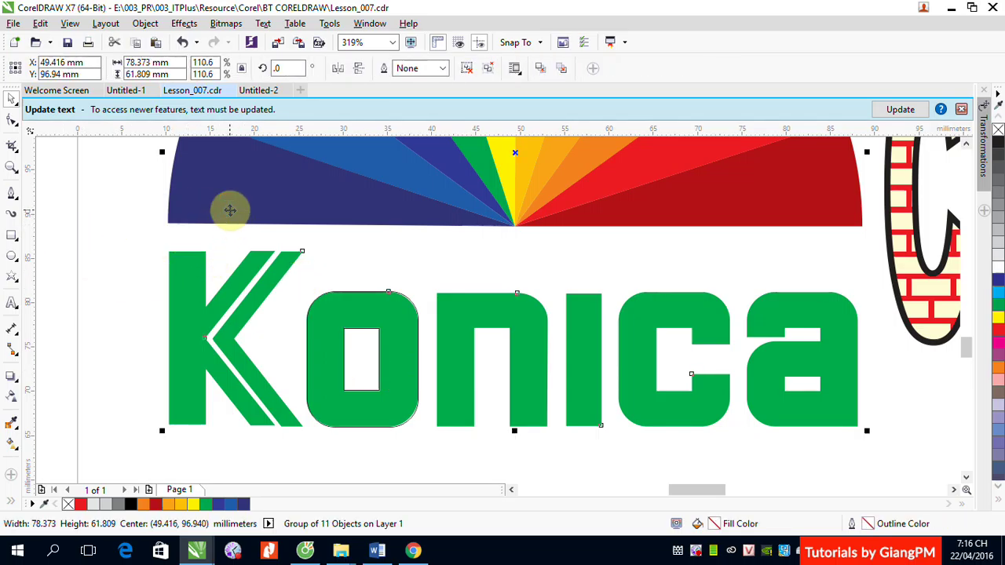
{"action": "right_click", "coordinate": [230, 209]}
{"action": "left_click", "coordinate": [271, 366]}
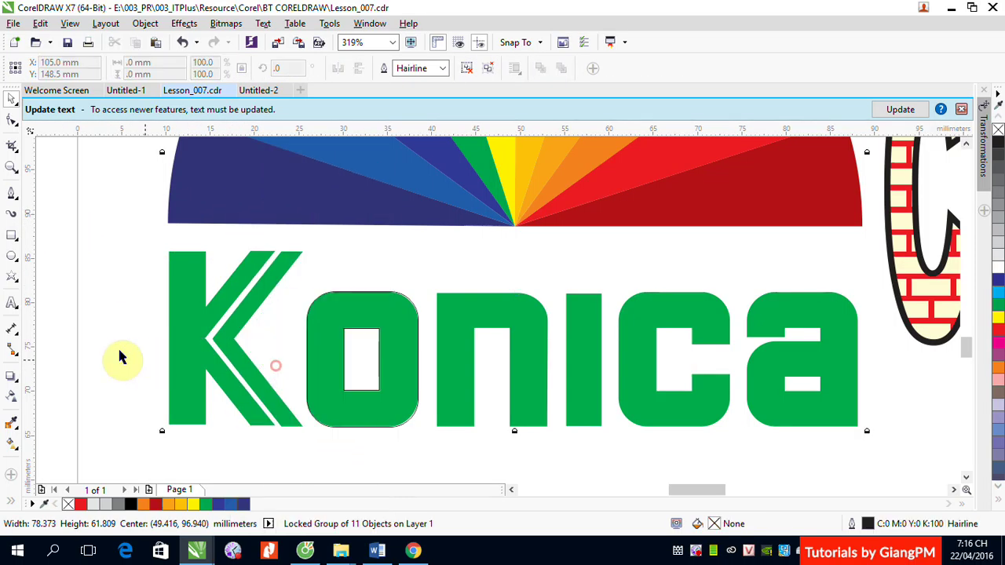
{"action": "left_click", "coordinate": [78, 338]}
Copy both rectangles of the letter o onto the letter n and stretch the inner copy downward to about 14.1 mm high.
{"action": "left_click_drag", "start_coordinate": [299, 278], "coordinate": [392, 415]}
{"action": "left_click_drag", "start_coordinate": [364, 359], "coordinate": [495, 375]}
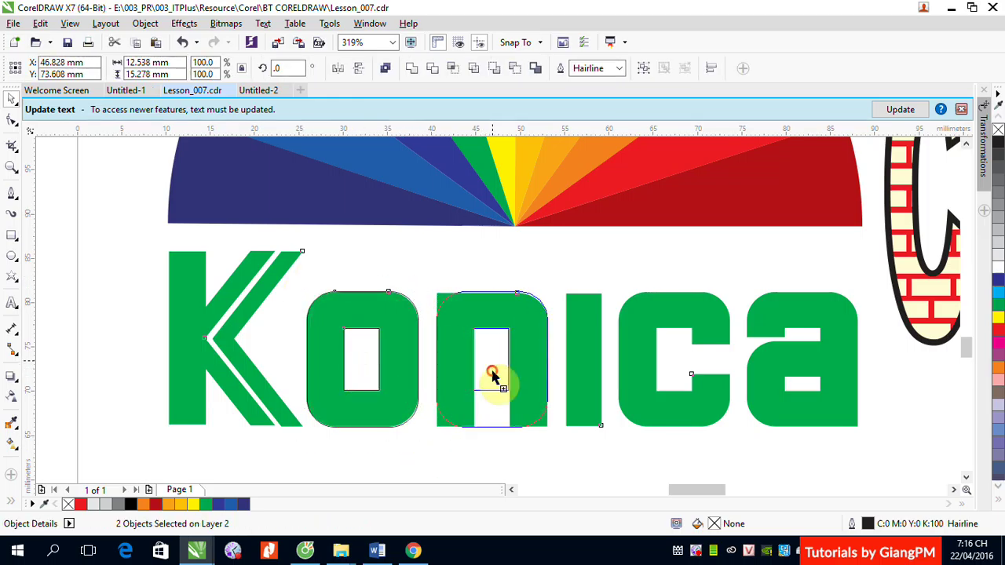
{"action": "left_click", "coordinate": [97, 242]}
{"action": "left_click", "coordinate": [490, 384]}
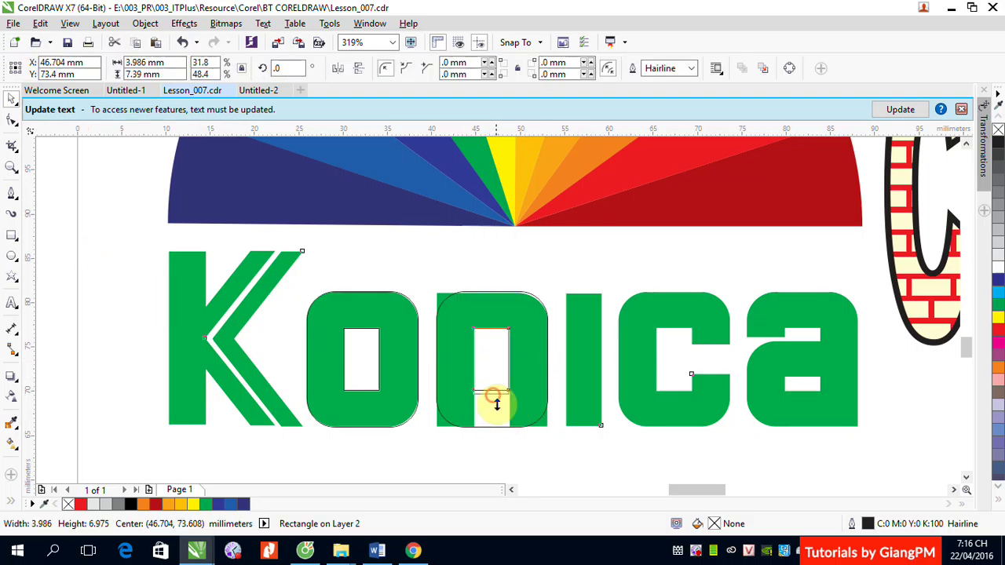
{"action": "left_click_drag", "start_coordinate": [491, 390], "coordinate": [500, 458]}
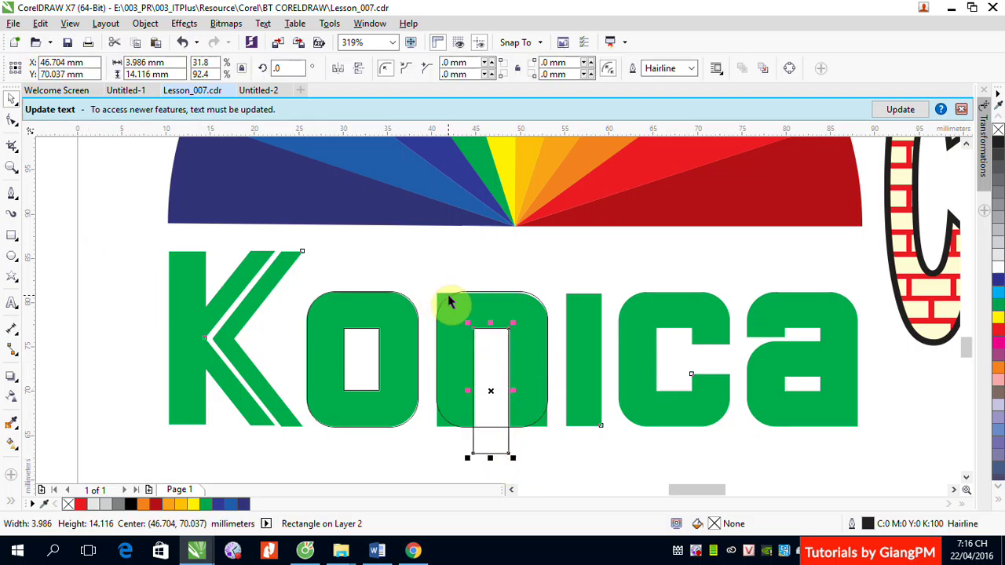
Set the corner radii of the n's outer rectangle to 0 mm at the top-left, bottom-left and bottom-right corners.
{"action": "left_click", "coordinate": [450, 304]}
{"action": "double_click", "coordinate": [452, 63]}
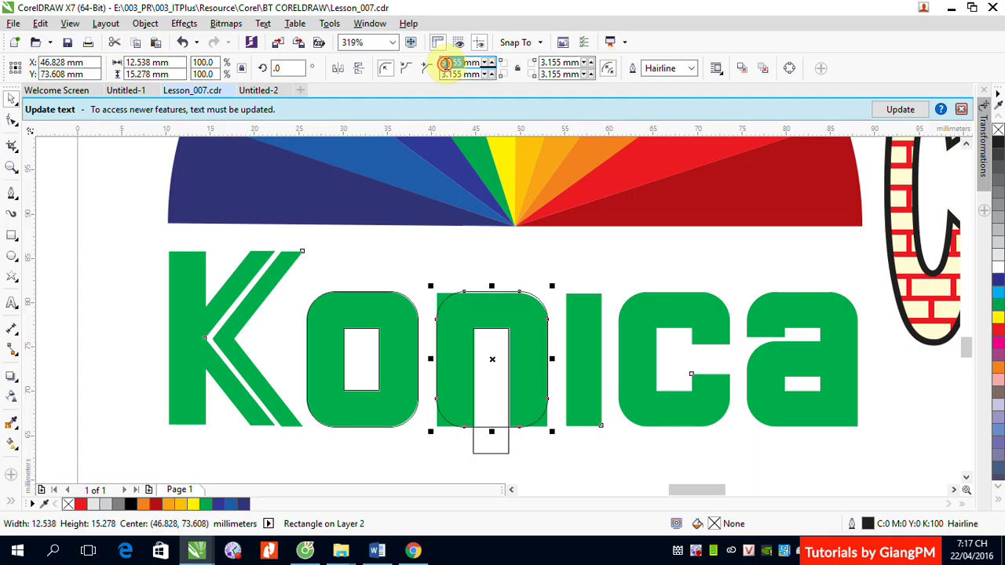
{"action": "type", "text": "0"}
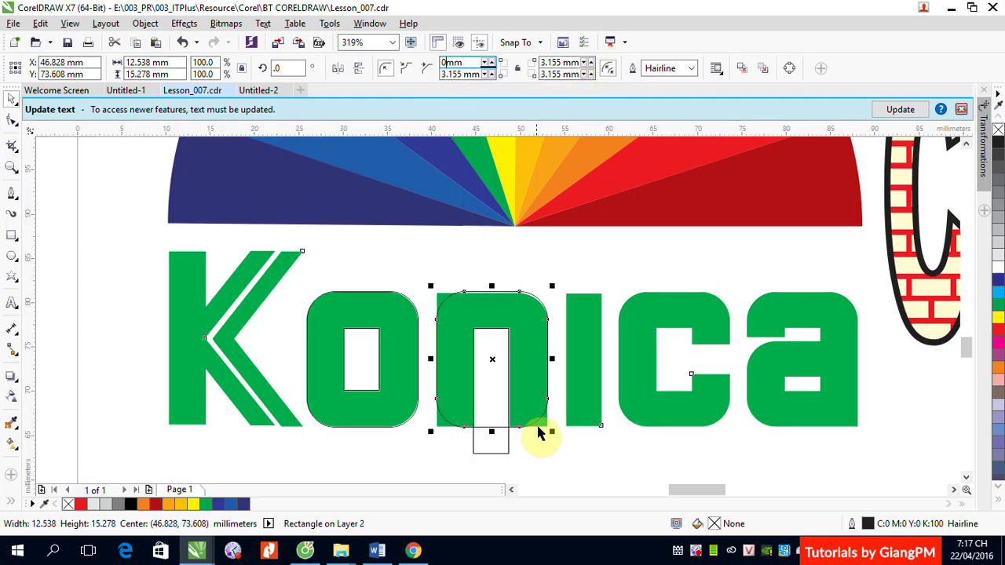
{"action": "double_click", "coordinate": [551, 73]}
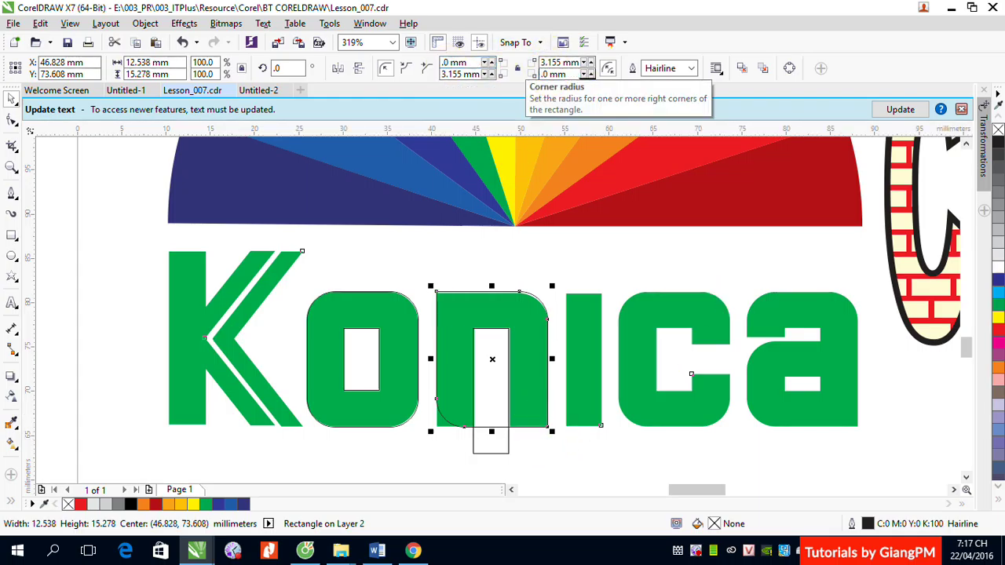
{"action": "double_click", "coordinate": [452, 73]}
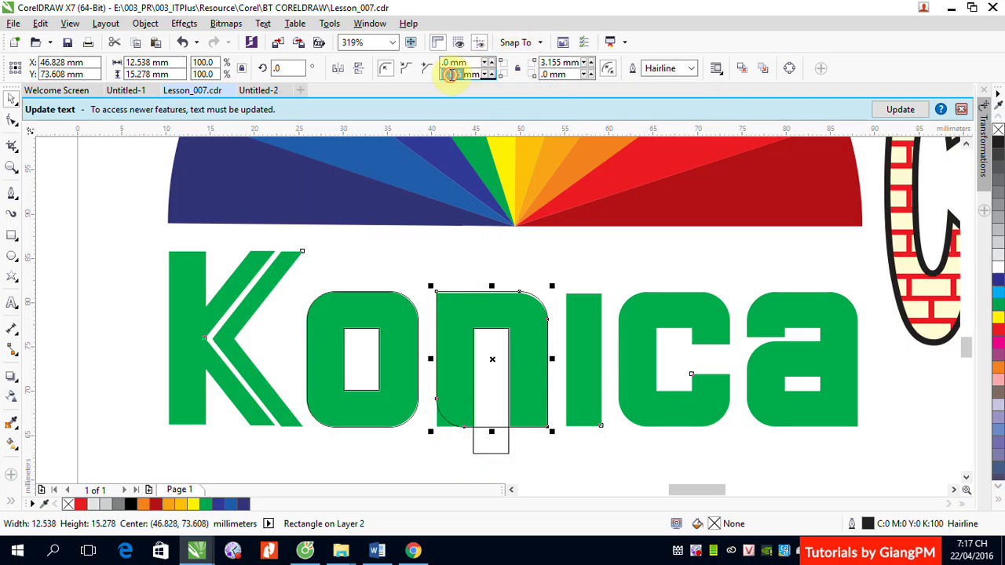
{"action": "type", "text": "0"}
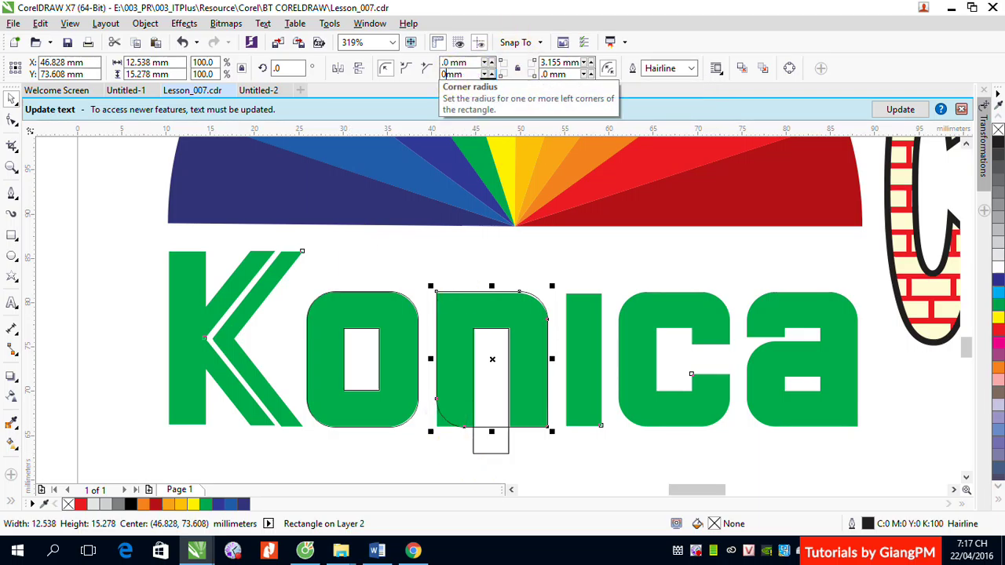
{"action": "key", "text": "Return"}
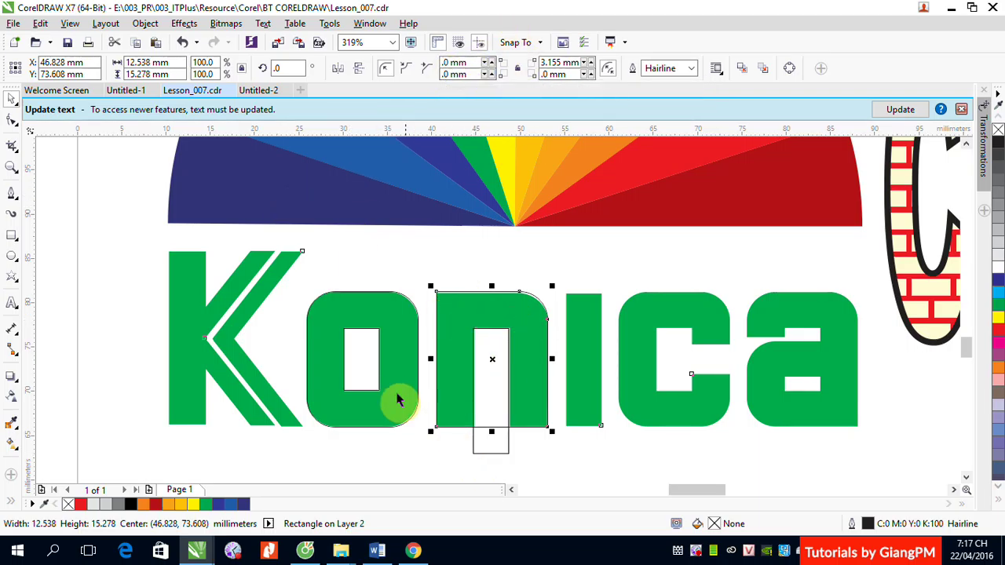
Cut the inner rectangle out of the n's outer rectangle with Back Minus Front.
{"action": "left_click", "coordinate": [505, 465]}
{"action": "left_click", "coordinate": [502, 455]}
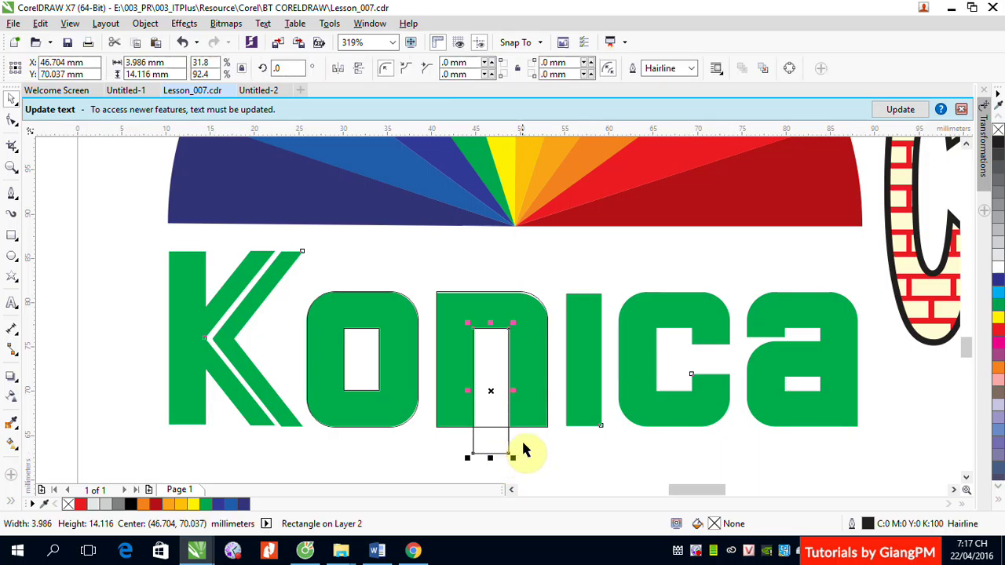
{"action": "left_click", "coordinate": [529, 424], "text": "shift"}
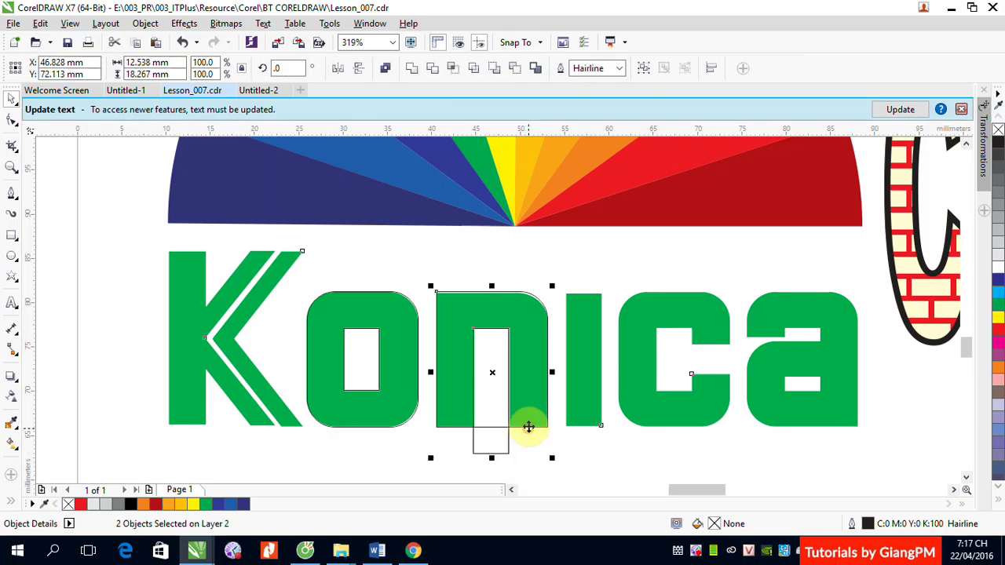
{"action": "left_click", "coordinate": [516, 72]}
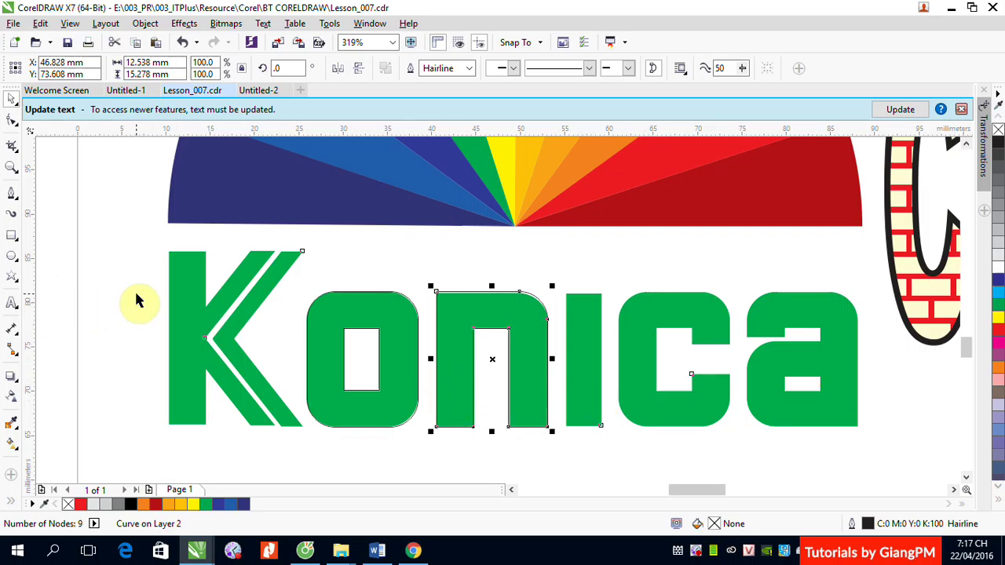
Examine the outline width presets and the Outline Pen settings for the traced letter n, leaving them unchanged.
{"action": "scroll", "coordinate": [135, 297], "scroll_direction": "down", "scroll_amount": 5}
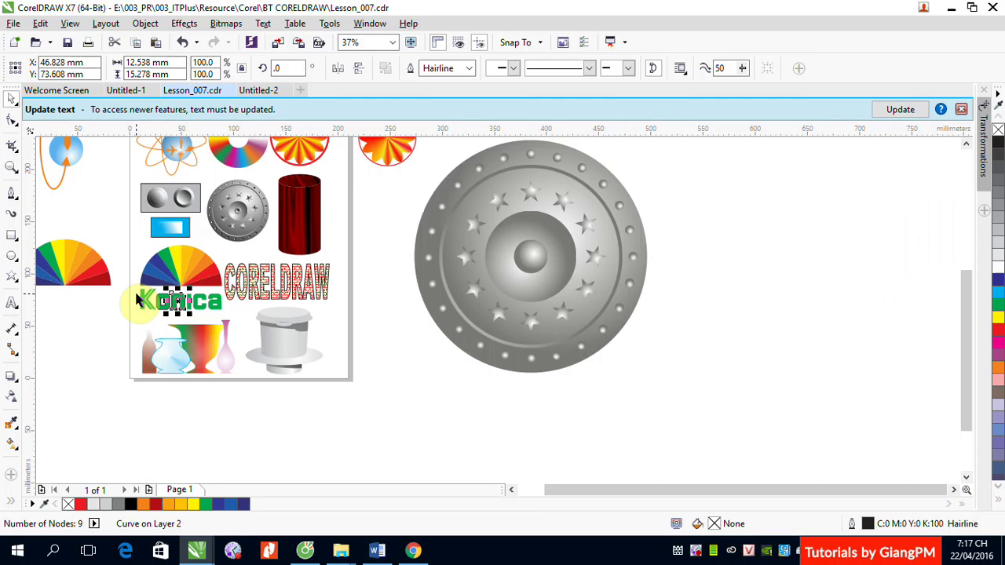
{"action": "scroll", "coordinate": [136, 297], "scroll_direction": "down", "scroll_amount": 2}
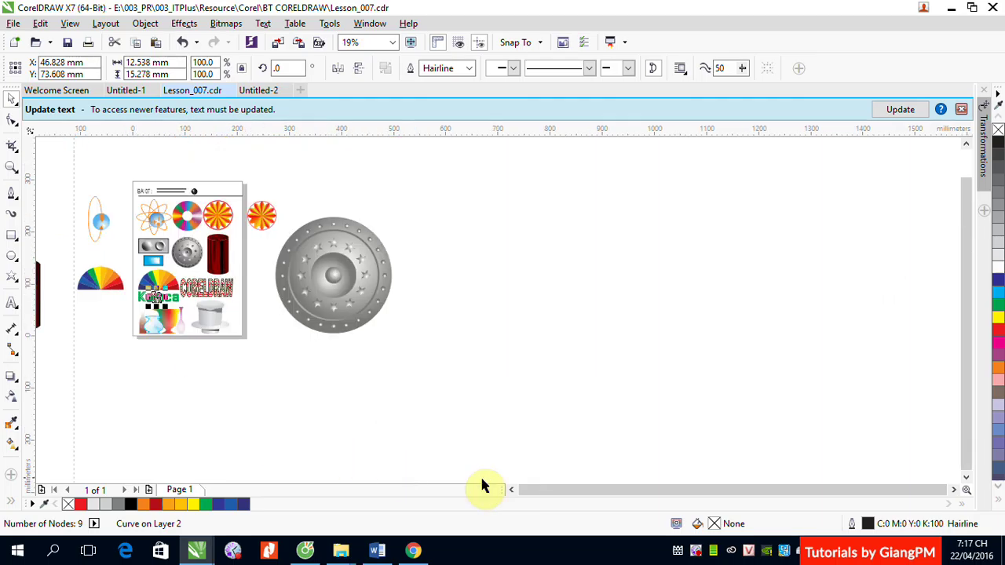
{"action": "left_click", "coordinate": [514, 492]}
{"action": "left_click", "coordinate": [514, 492]}
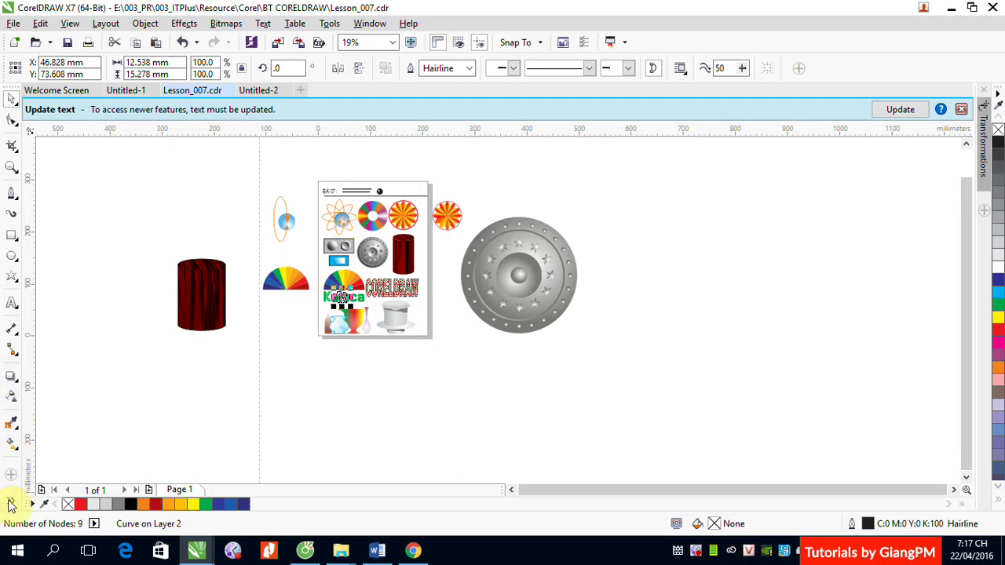
{"action": "left_click", "coordinate": [12, 444]}
{"action": "left_click", "coordinate": [34, 459]}
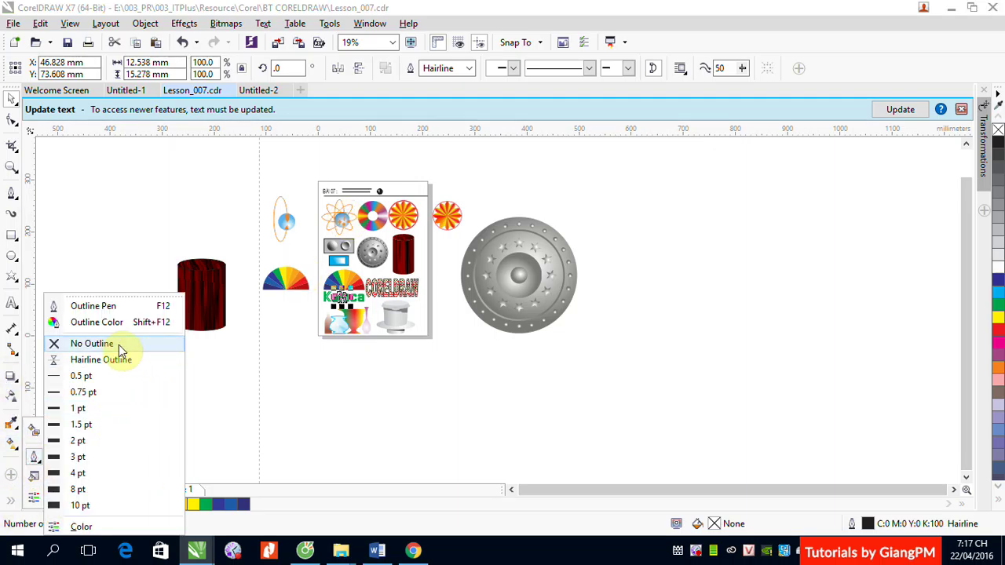
{"action": "left_click", "coordinate": [101, 306]}
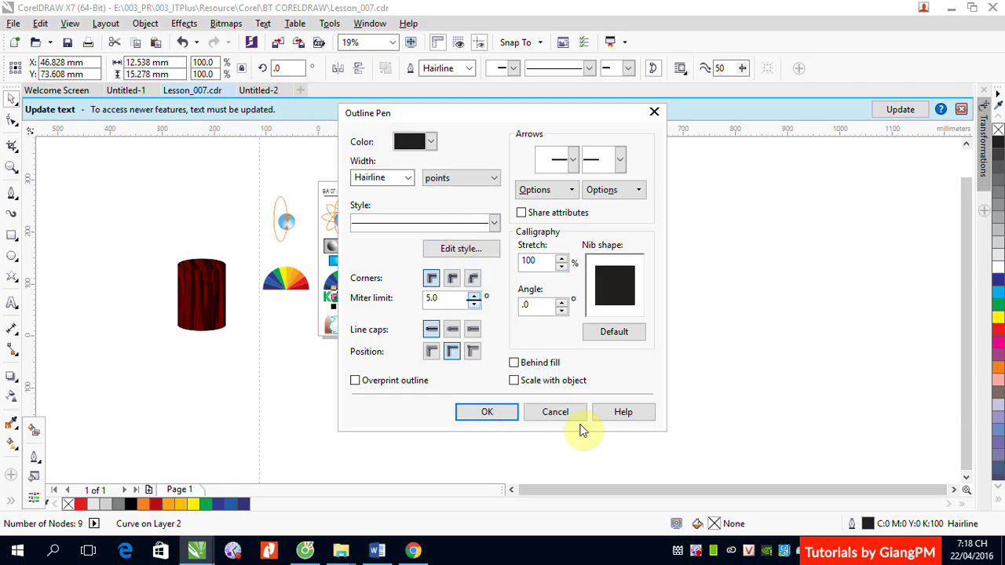
{"action": "left_click", "coordinate": [559, 411]}
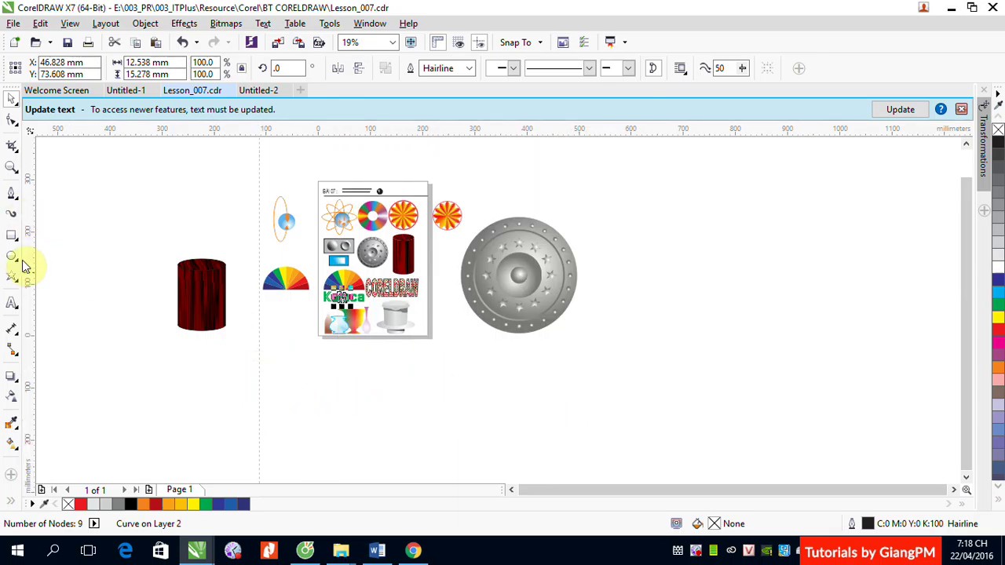
Draw a closed five-sided pocket shape about 243 × 277 mm with the Pen tool in the empty area beside the shield.
{"action": "left_click", "coordinate": [11, 194]}
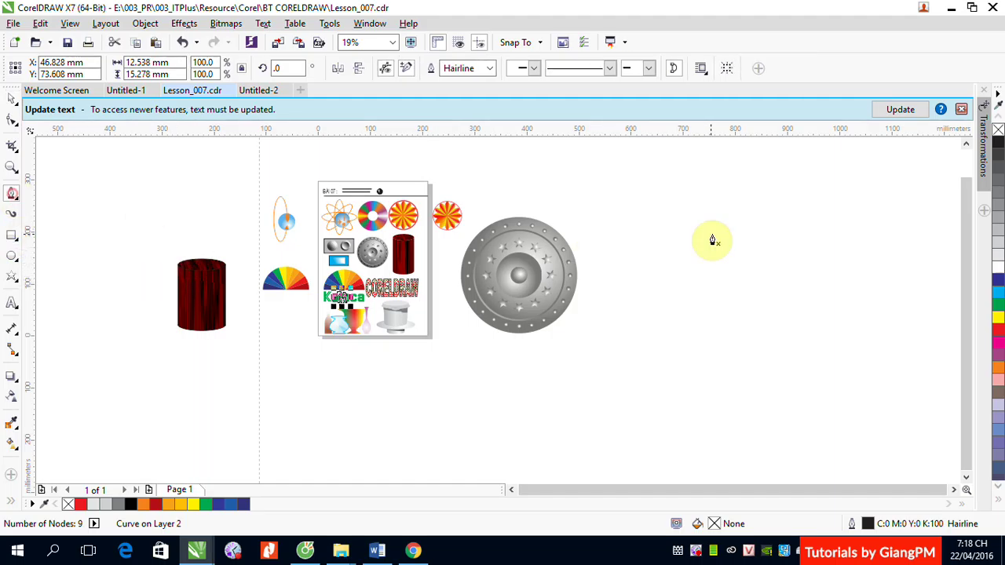
{"action": "left_click", "coordinate": [653, 225]}
{"action": "left_click", "coordinate": [777, 228]}
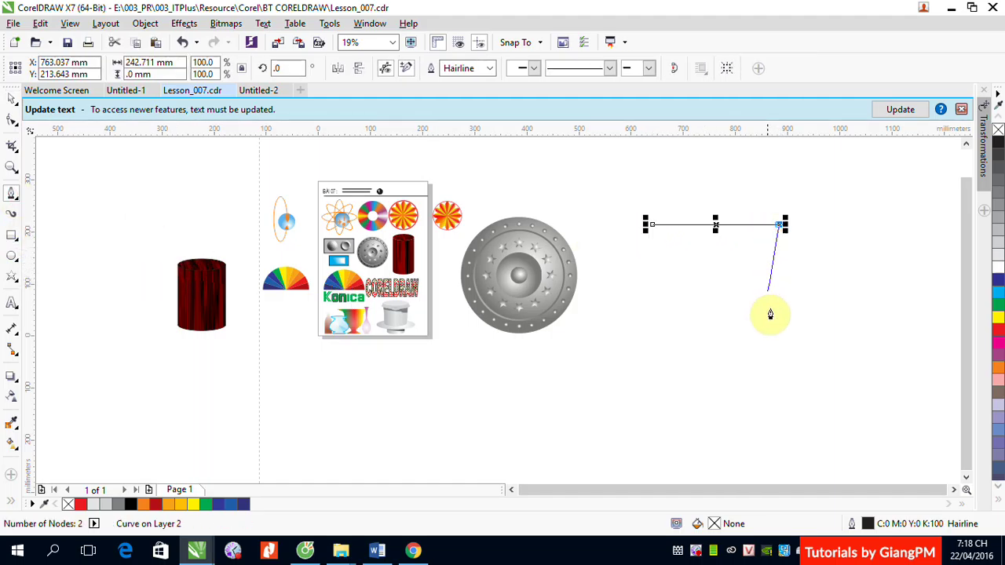
{"action": "left_click", "coordinate": [768, 352]}
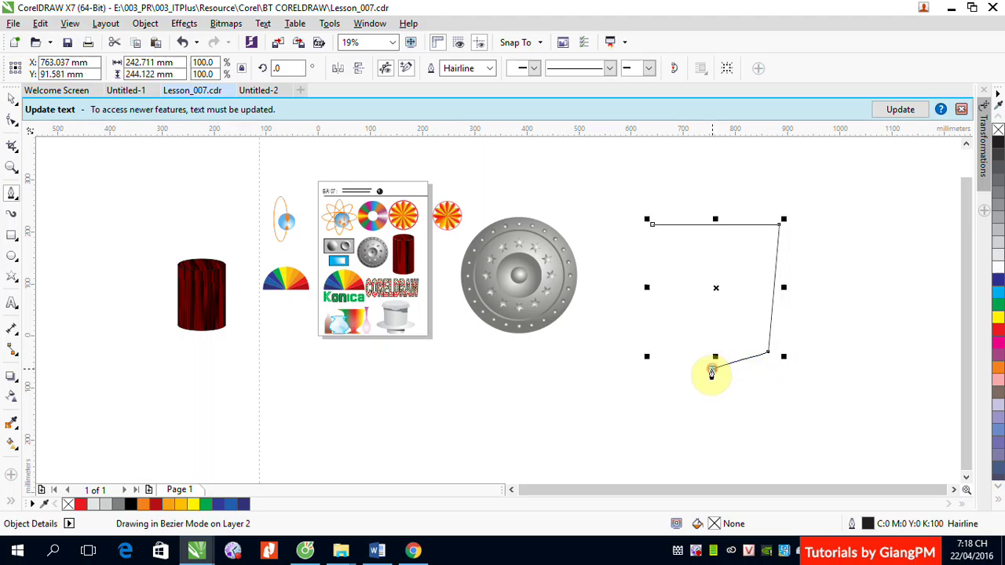
{"action": "left_click", "coordinate": [711, 370]}
{"action": "left_click", "coordinate": [659, 356]}
{"action": "left_click", "coordinate": [652, 226]}
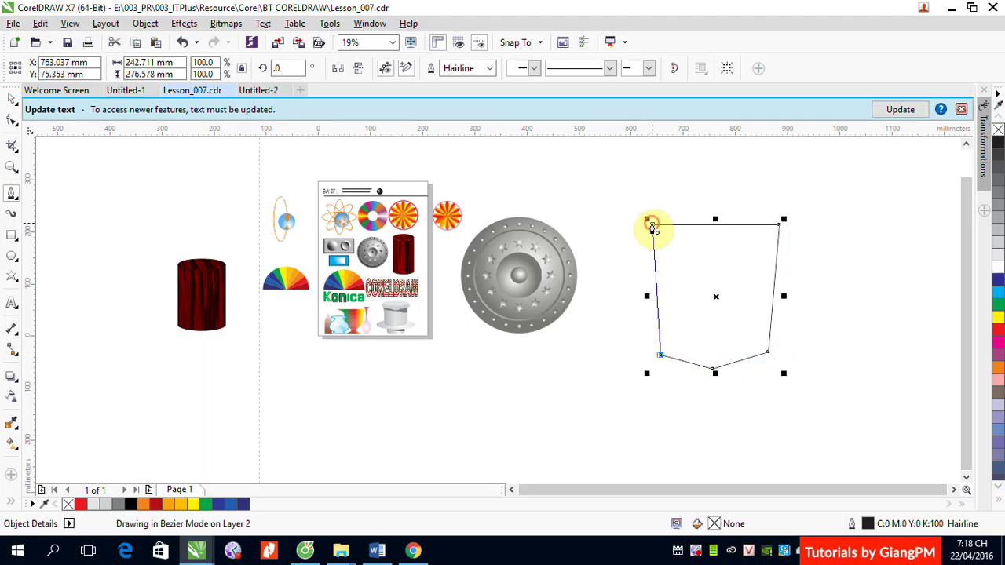
{"action": "left_click", "coordinate": [12, 99]}
{"action": "left_click", "coordinate": [731, 199]}
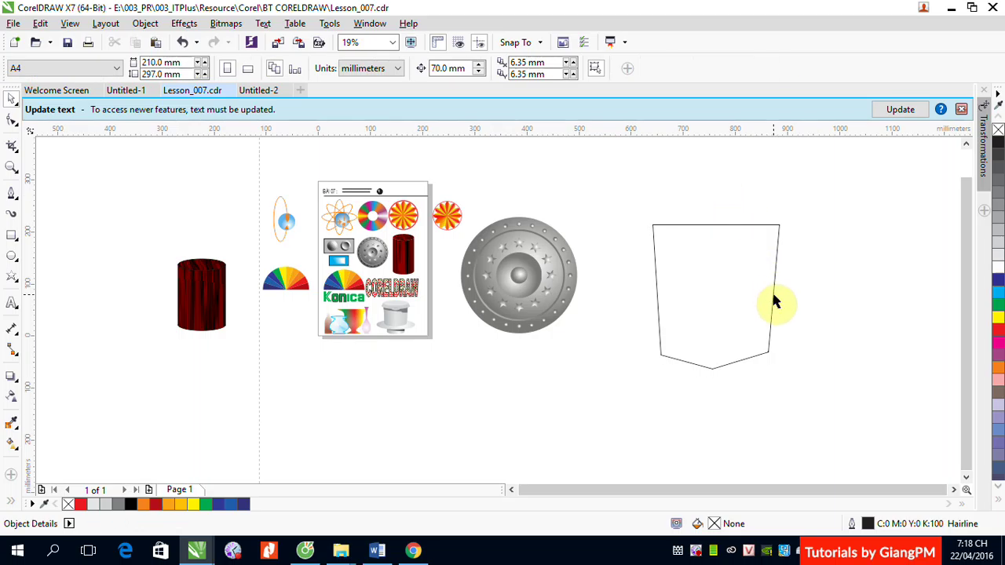
Shift the pocket's lower tip node slightly sideways and fill the shape with blue (C100 M100 Y0 K0).
{"action": "left_click", "coordinate": [11, 118]}
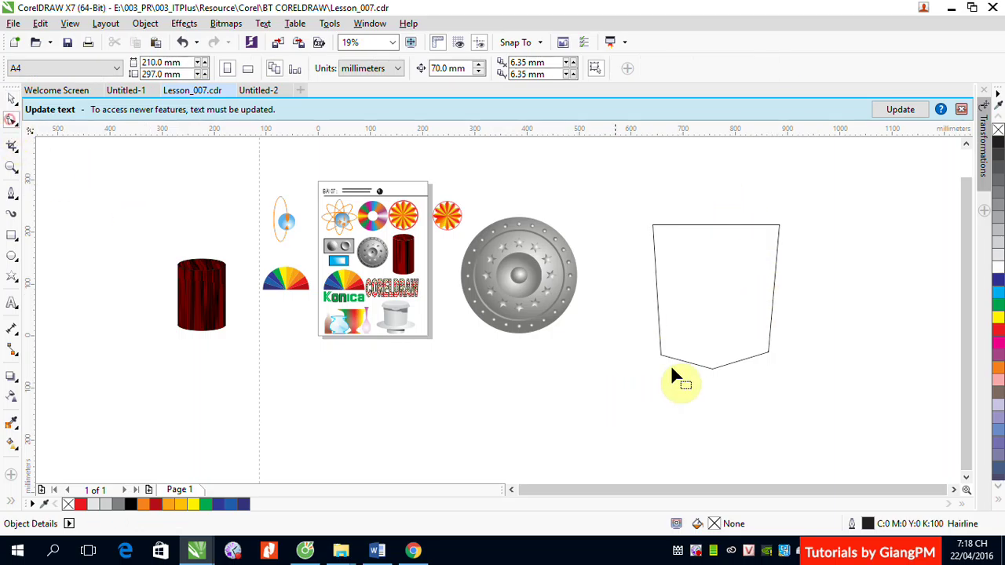
{"action": "left_click", "coordinate": [732, 366]}
{"action": "left_click_drag", "start_coordinate": [715, 366], "coordinate": [728, 369]}
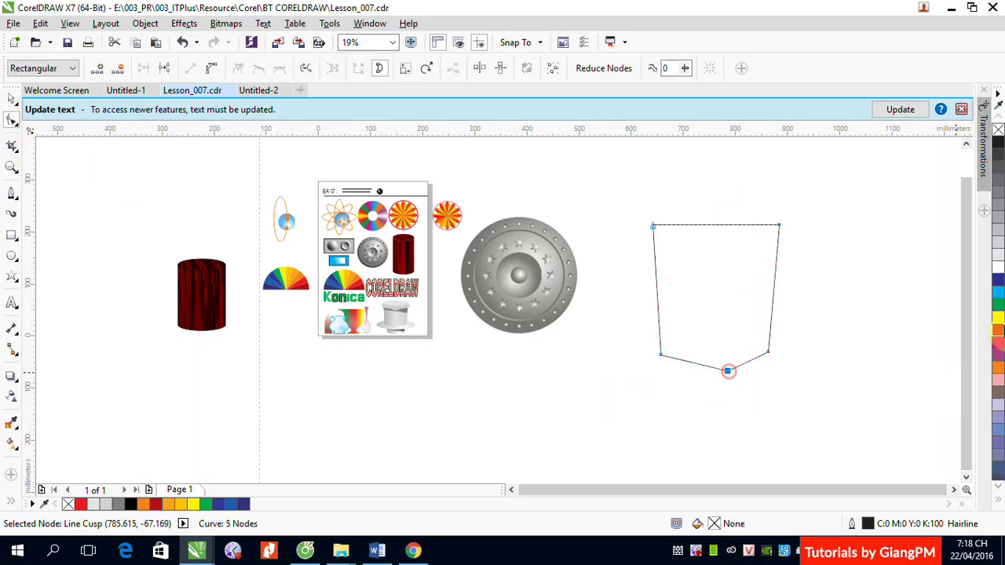
{"action": "left_click", "coordinate": [998, 280]}
{"action": "left_click", "coordinate": [12, 98]}
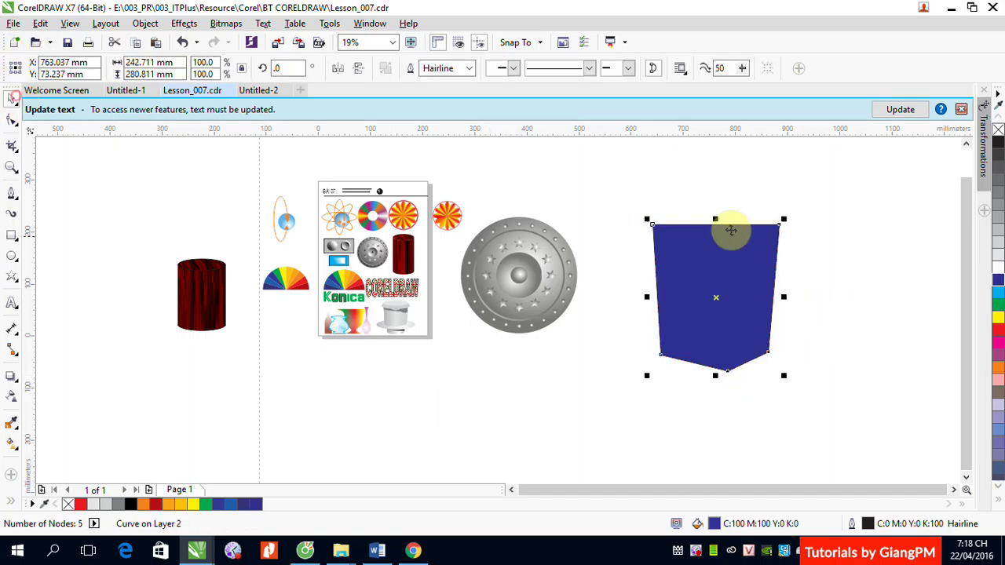
{"action": "left_click", "coordinate": [709, 190]}
Make a centred copy of the pocket scaled to about 88.9% and give it an orange outline (C0 M60 Y100 K0).
{"action": "left_click", "coordinate": [749, 267]}
{"action": "left_click_drag", "start_coordinate": [780, 224], "coordinate": [782, 227]}
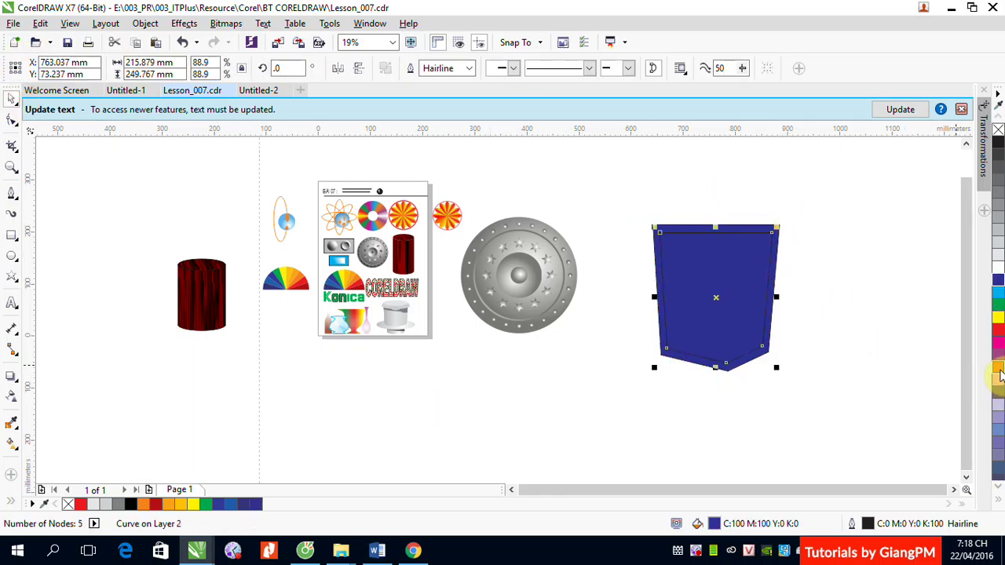
{"action": "right_click", "coordinate": [998, 367]}
{"action": "left_click", "coordinate": [880, 361]}
Set the inner pocket copy's outline to 3.0 pt with a dashed line style to imitate stitching.
{"action": "key", "text": "z"}
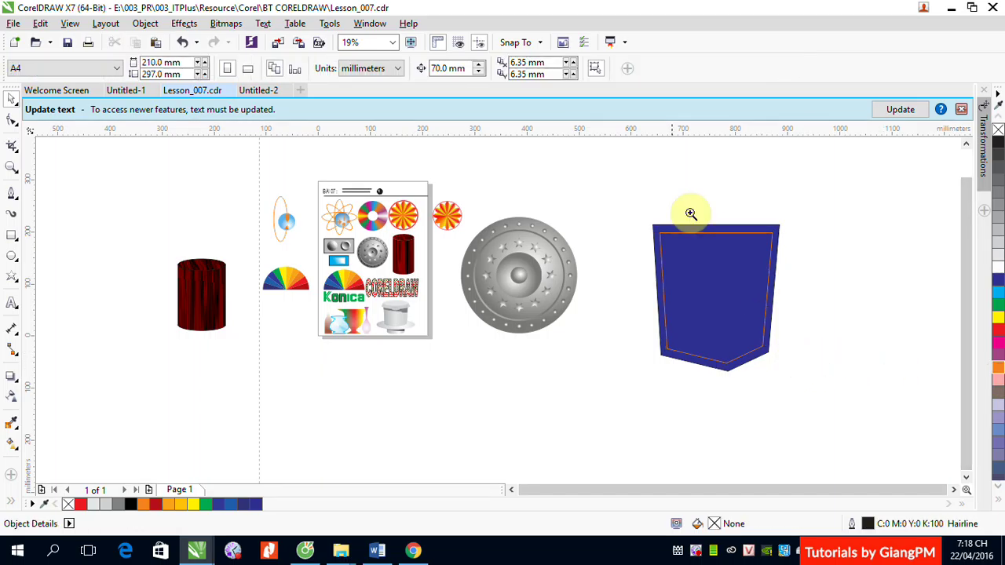
{"action": "left_click_drag", "start_coordinate": [638, 208], "coordinate": [797, 313]}
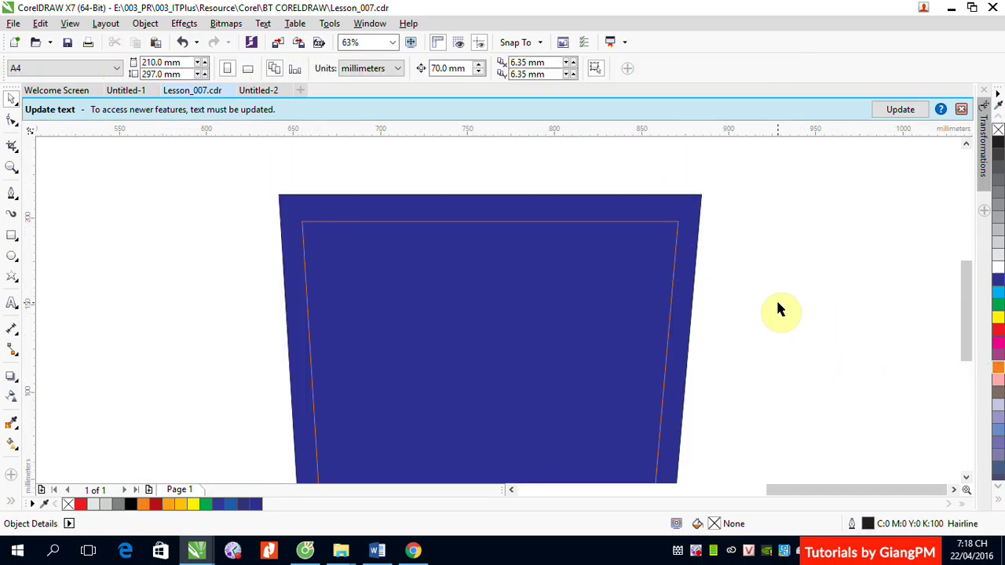
{"action": "left_click", "coordinate": [648, 223]}
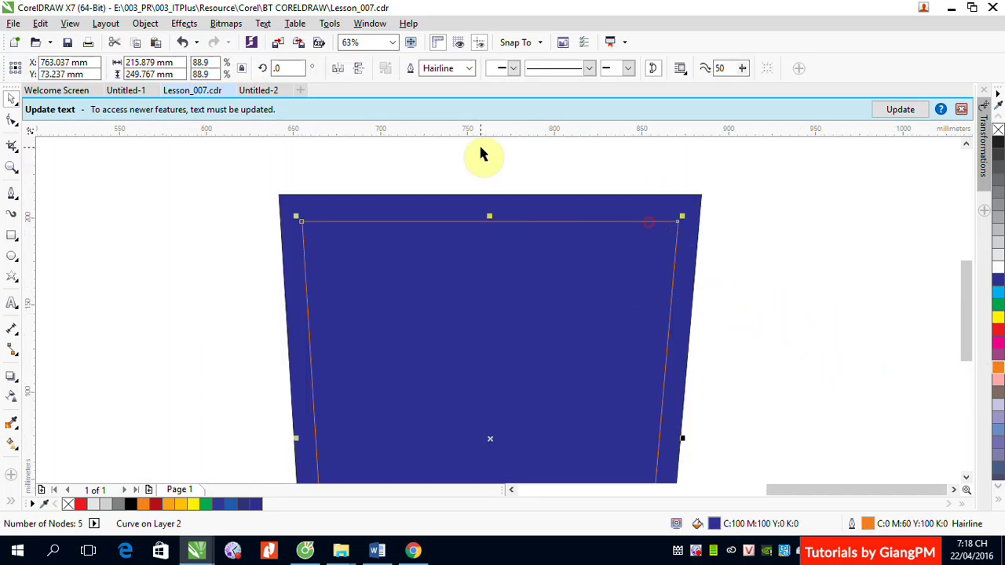
{"action": "left_click", "coordinate": [470, 69]}
{"action": "left_click", "coordinate": [439, 142]}
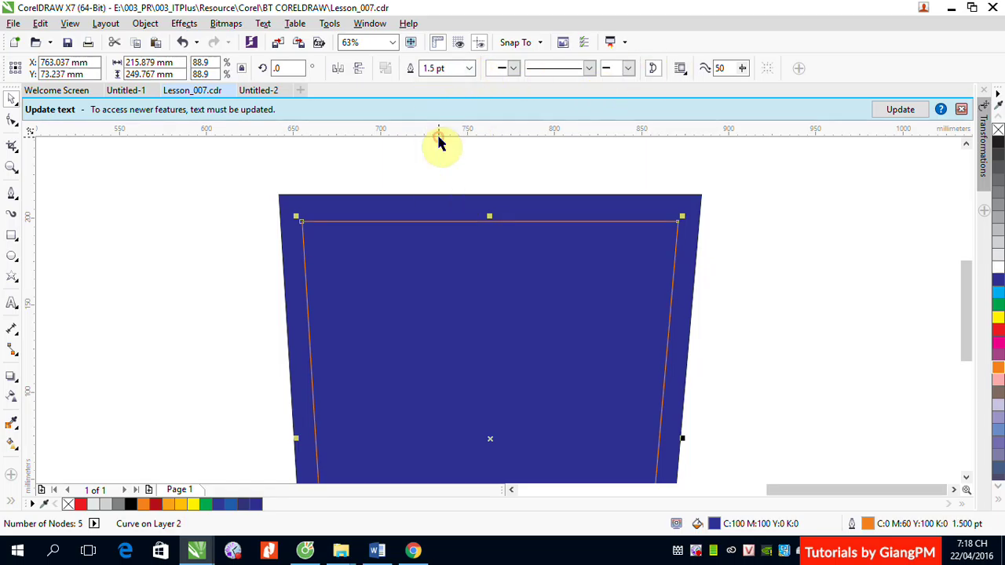
{"action": "left_click", "coordinate": [470, 70]}
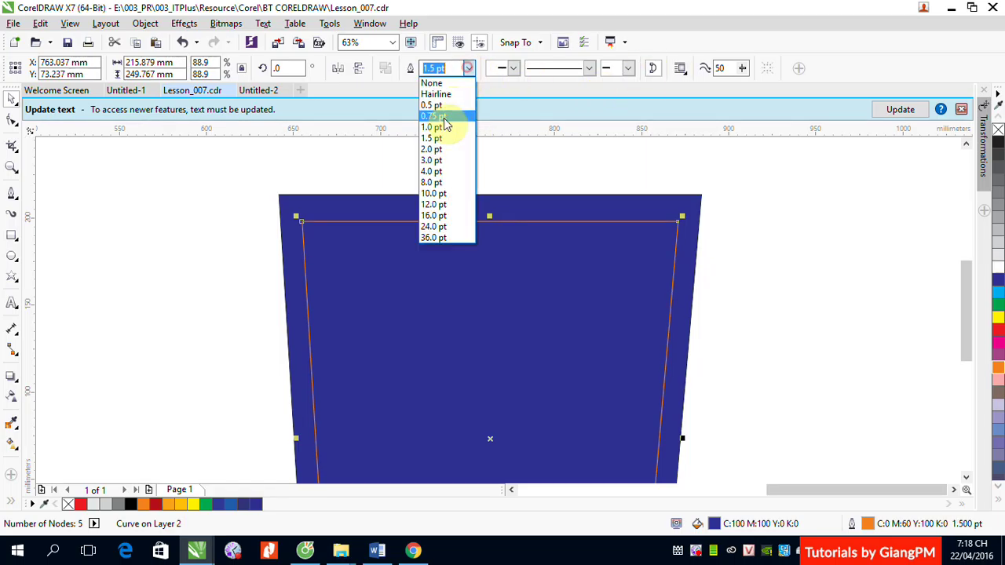
{"action": "left_click", "coordinate": [436, 161]}
{"action": "left_click", "coordinate": [587, 69]}
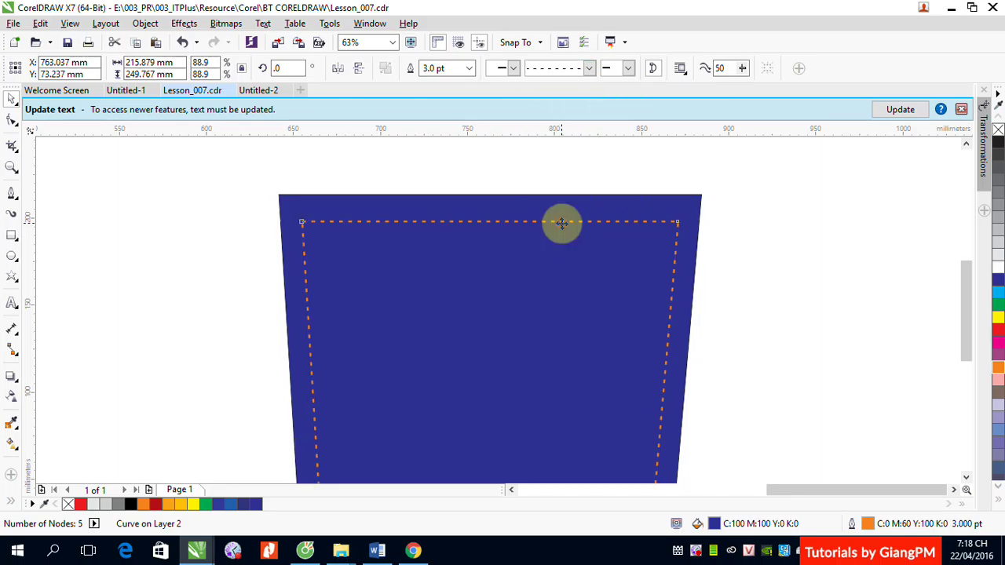
{"action": "left_click", "coordinate": [567, 224]}
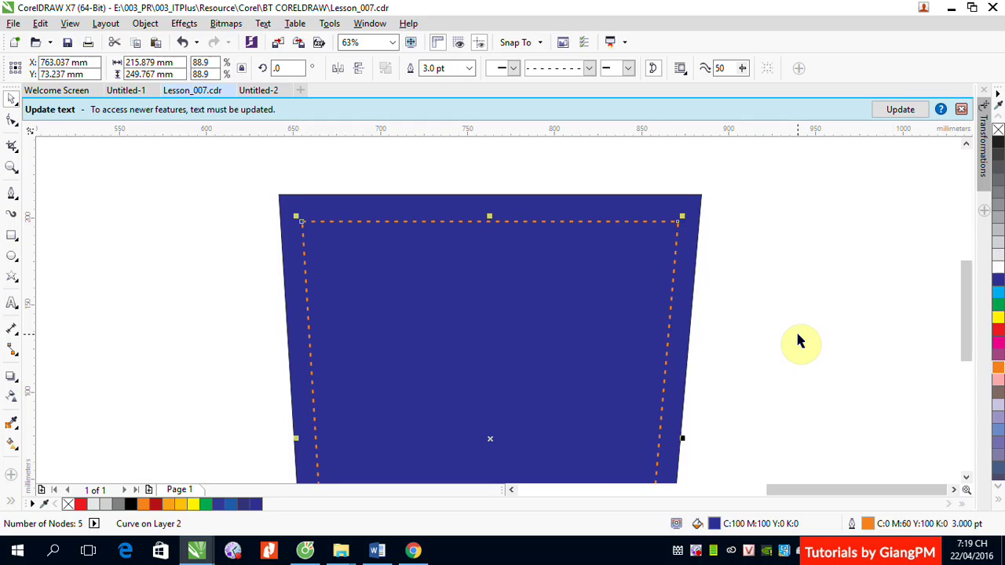
Delete the dashed inner pocket copy and the blue pocket shape beneath it.
{"action": "key", "text": "Delete"}
{"action": "left_click", "coordinate": [451, 368]}
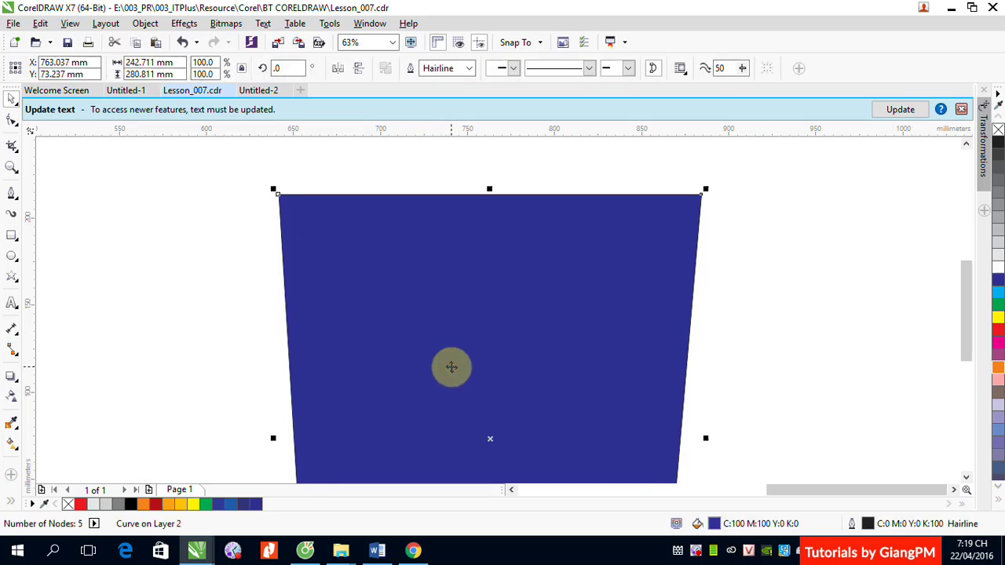
{"action": "key", "text": "Delete"}
Draw a closed 27-node outline resembling the map of Vietnam, about 203 × 413 mm, with the Pen tool in the empty area beside the shield.
{"action": "left_click", "coordinate": [11, 192]}
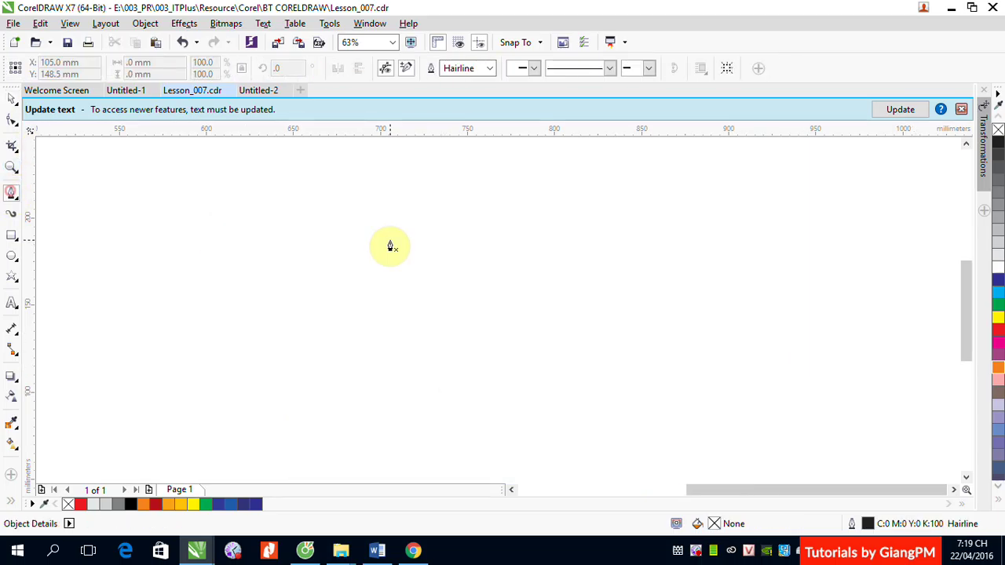
{"action": "left_click", "coordinate": [348, 252]}
{"action": "left_click", "coordinate": [423, 233]}
{"action": "left_click", "coordinate": [475, 191]}
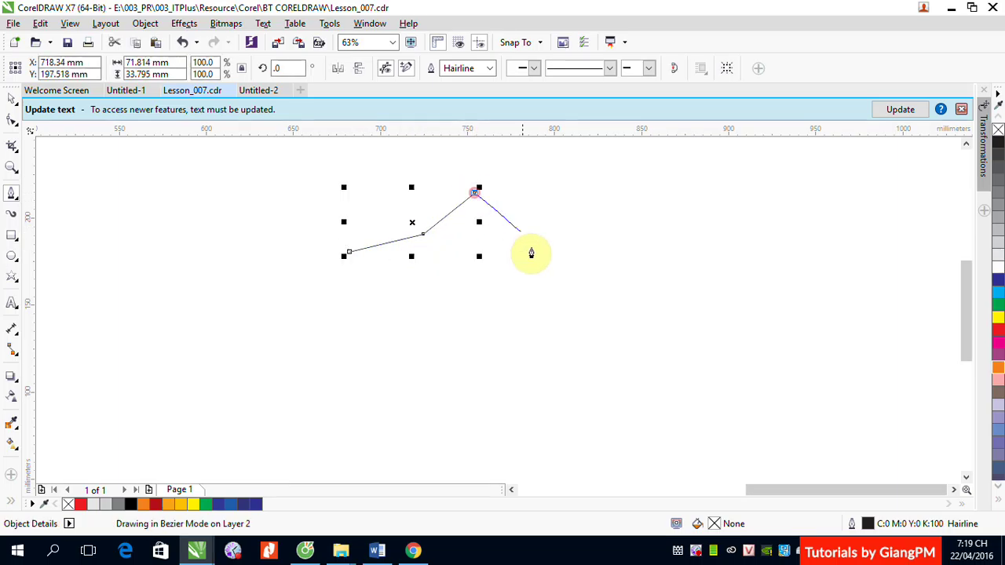
{"action": "left_click", "coordinate": [530, 247]}
{"action": "left_click", "coordinate": [625, 256]}
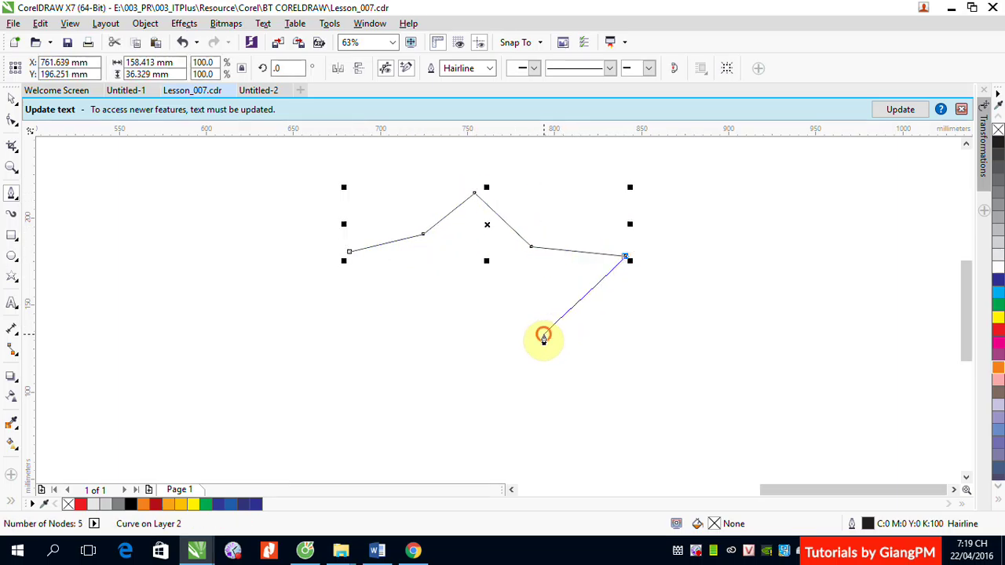
{"action": "left_click", "coordinate": [543, 336]}
{"action": "left_click", "coordinate": [529, 378]}
{"action": "left_click", "coordinate": [547, 424]}
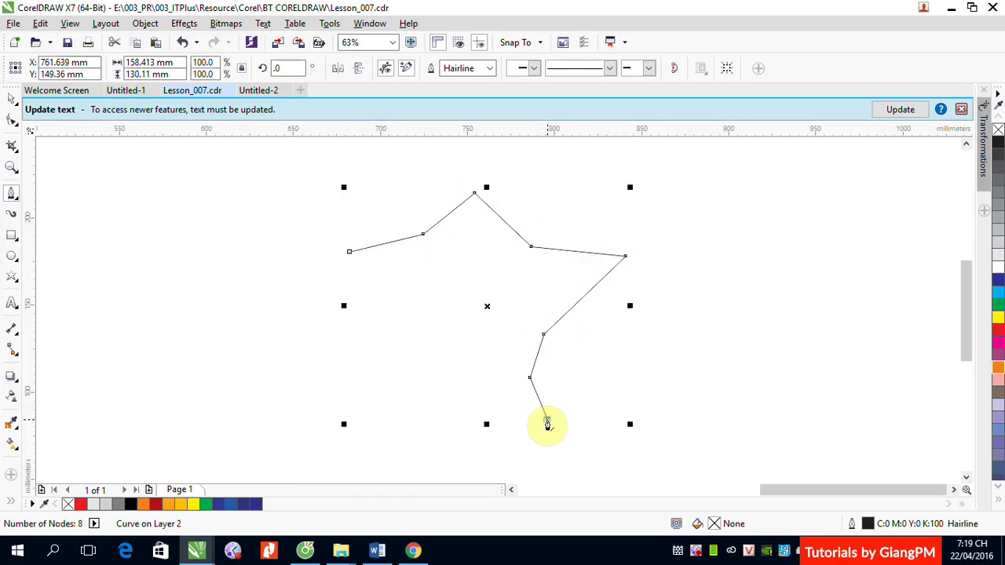
{"action": "scroll", "coordinate": [547, 424], "scroll_direction": "down", "scroll_amount": 5}
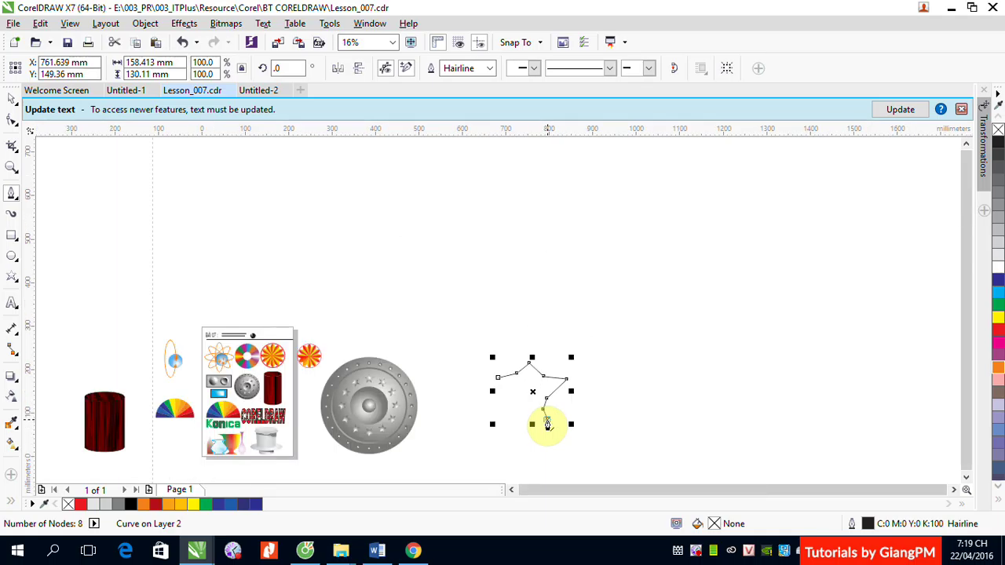
{"action": "scroll", "coordinate": [547, 424], "scroll_direction": "down", "scroll_amount": 2}
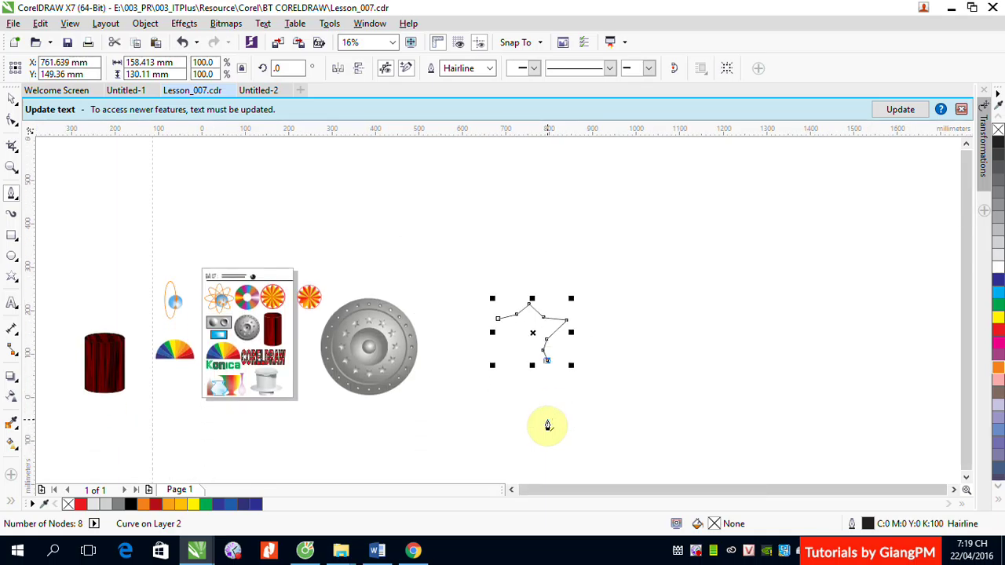
{"action": "left_click", "coordinate": [577, 387]}
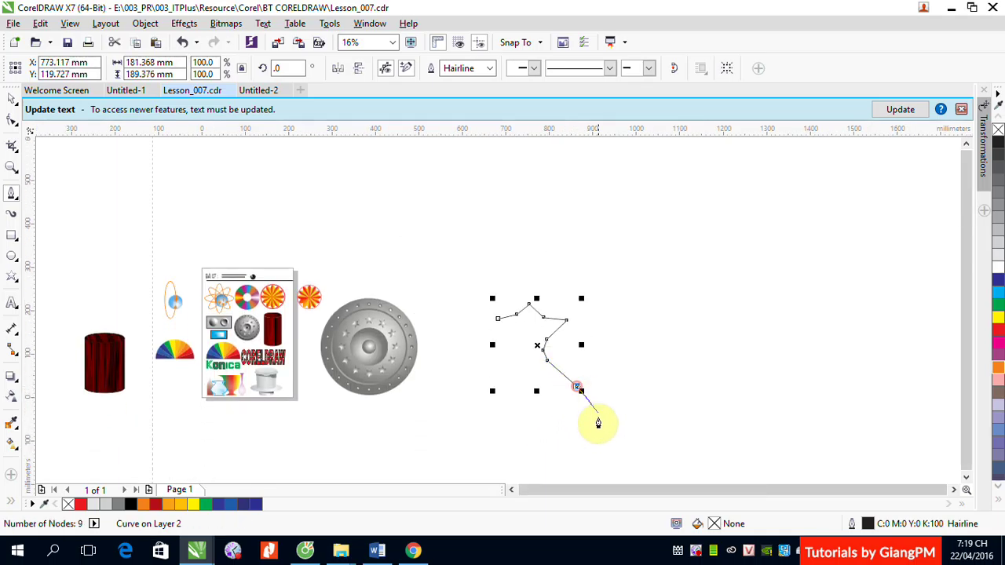
{"action": "left_click", "coordinate": [586, 416]}
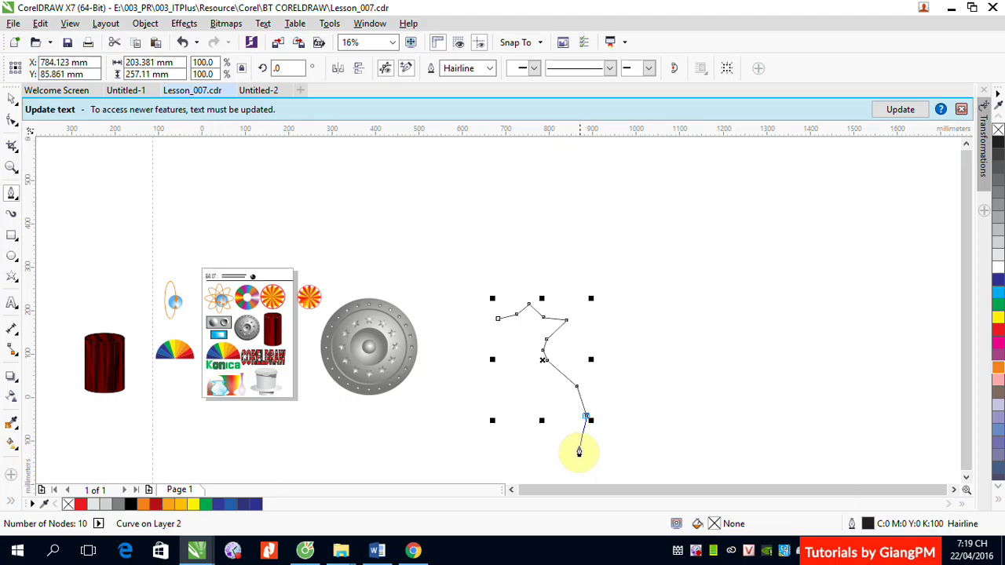
{"action": "left_click", "coordinate": [579, 446]}
{"action": "left_click", "coordinate": [558, 456]}
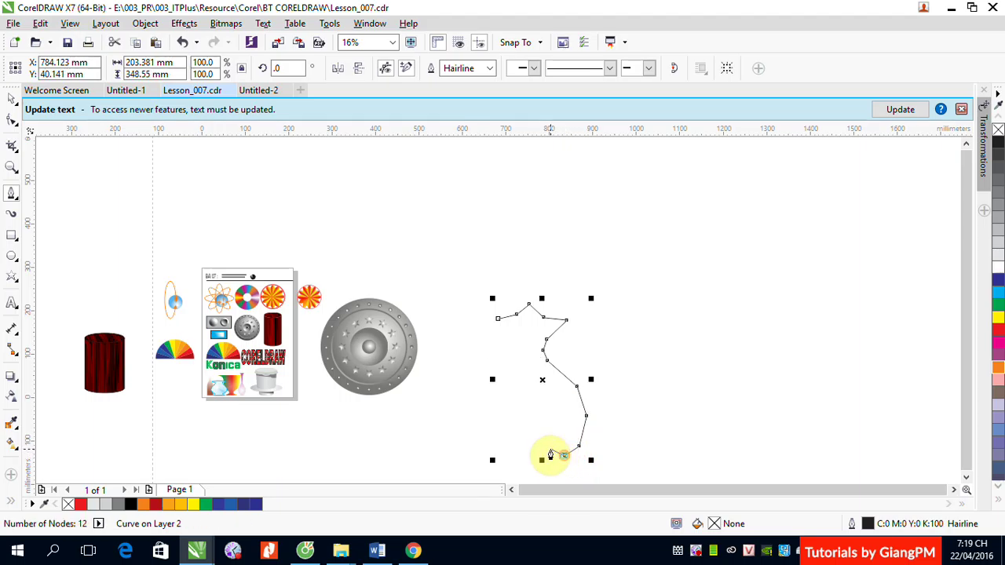
{"action": "left_click", "coordinate": [549, 450]}
{"action": "left_click", "coordinate": [559, 460]}
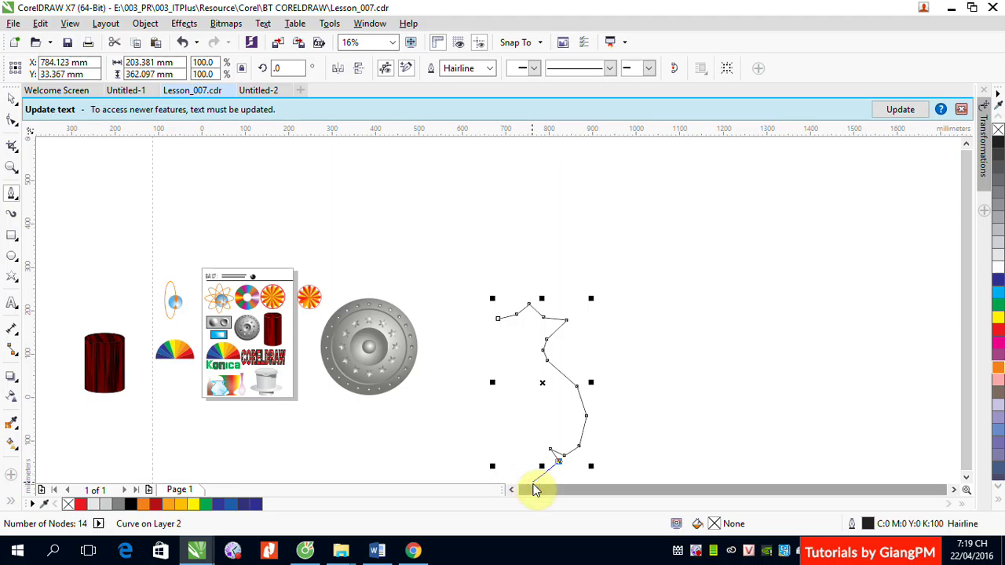
{"action": "left_click", "coordinate": [538, 477]}
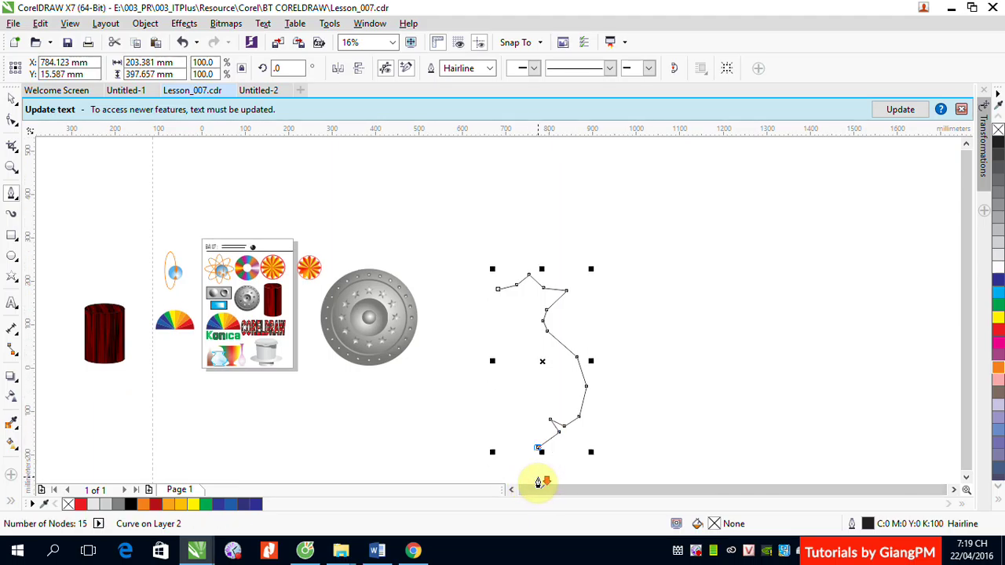
{"action": "left_click", "coordinate": [527, 451]}
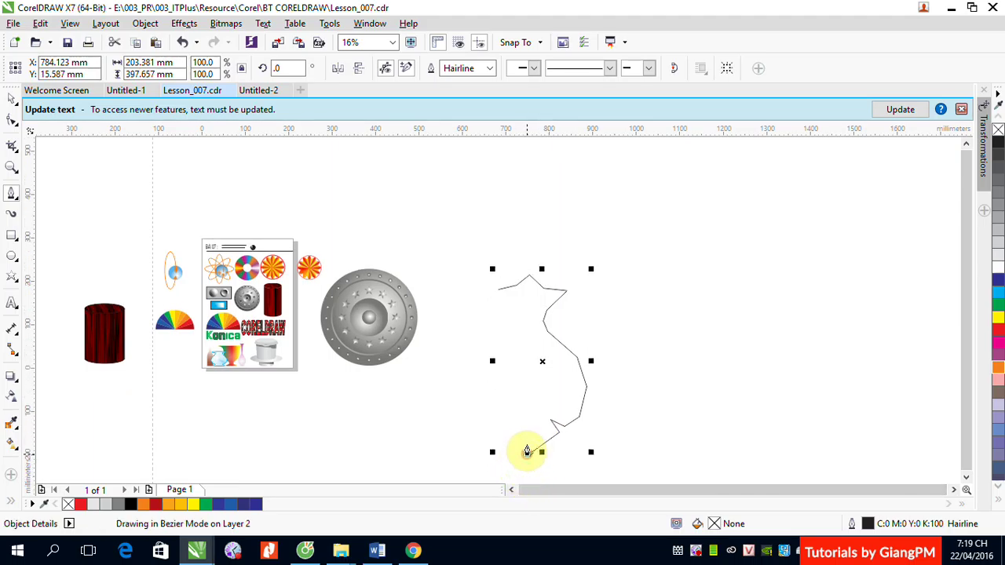
{"action": "left_click", "coordinate": [523, 419]}
{"action": "left_click", "coordinate": [539, 416]}
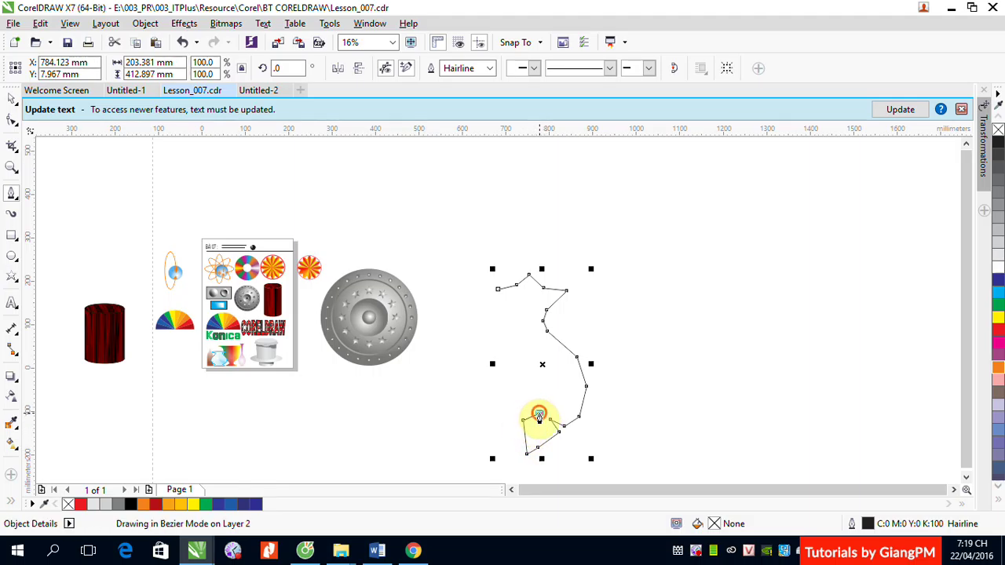
{"action": "left_click", "coordinate": [536, 404]}
{"action": "left_click", "coordinate": [554, 395]}
{"action": "left_click", "coordinate": [559, 377]}
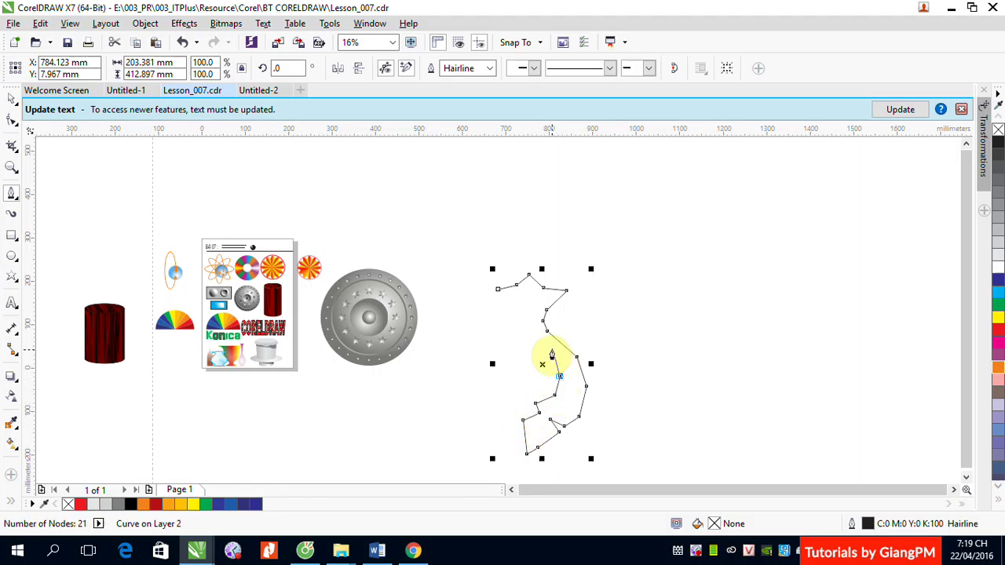
{"action": "left_click", "coordinate": [552, 347]}
{"action": "left_click", "coordinate": [521, 336]}
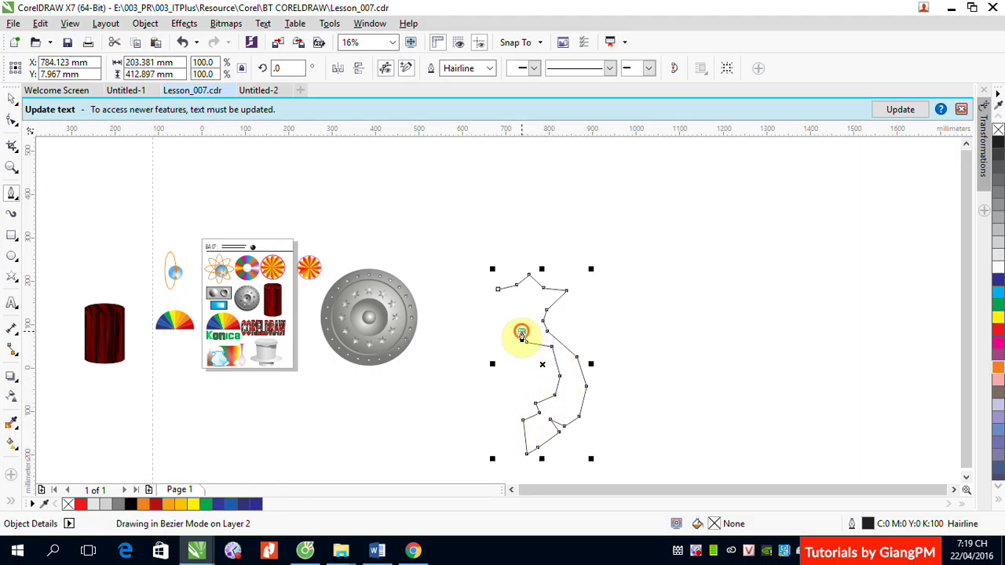
{"action": "left_click", "coordinate": [535, 328]}
{"action": "left_click", "coordinate": [528, 314]}
{"action": "left_click", "coordinate": [509, 307]}
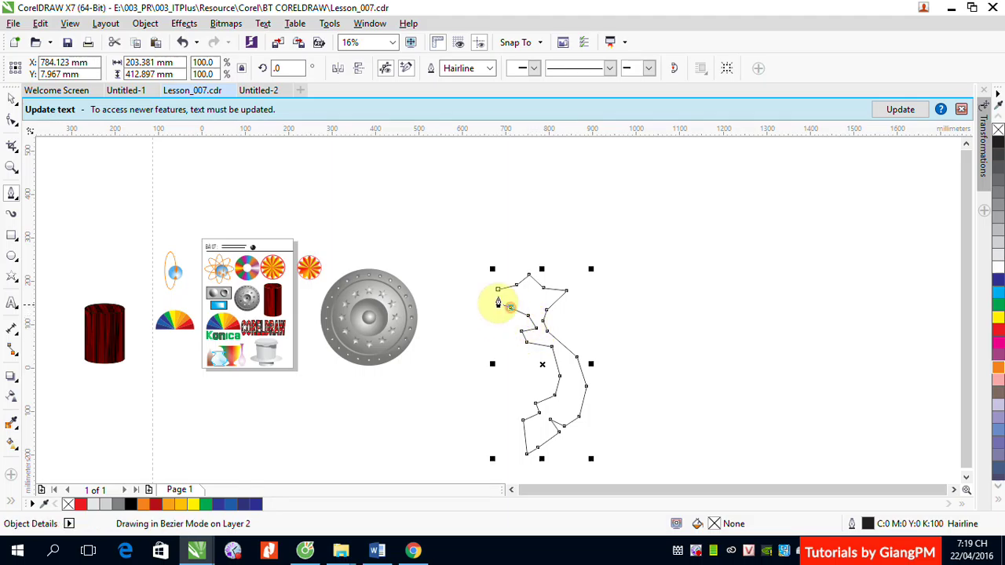
{"action": "left_click", "coordinate": [497, 290]}
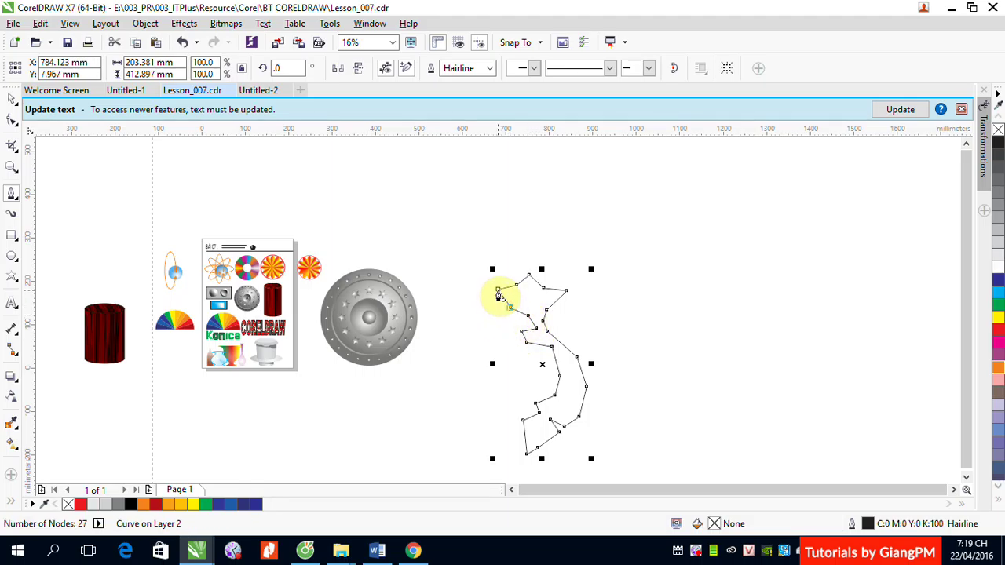
{"action": "left_click", "coordinate": [5, 95]}
{"action": "left_click", "coordinate": [641, 287]}
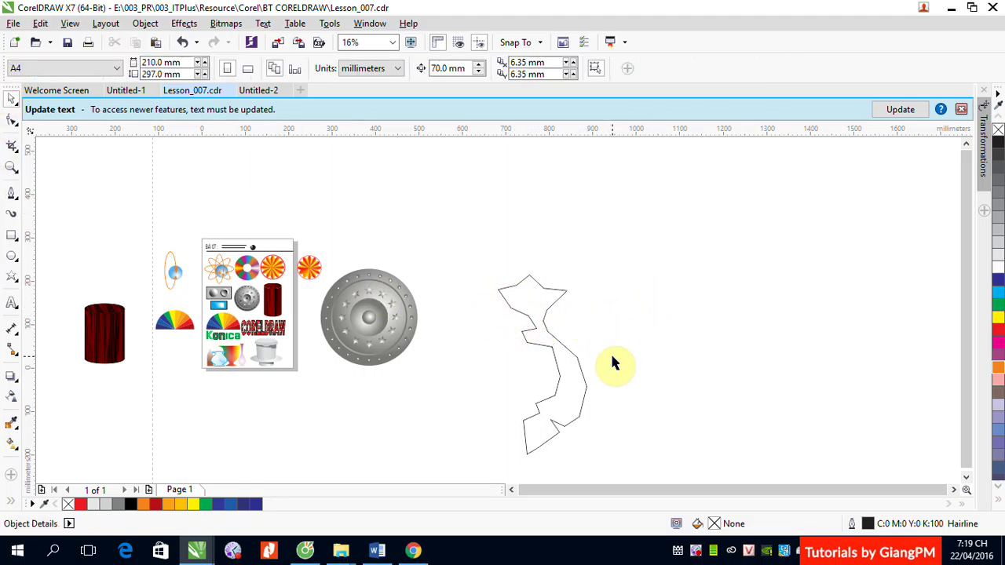
Fill the closed map outline with yellow (C0 M0 Y100 K0) and deselect it.
{"action": "scroll", "coordinate": [616, 392], "scroll_direction": "up", "scroll_amount": 1}
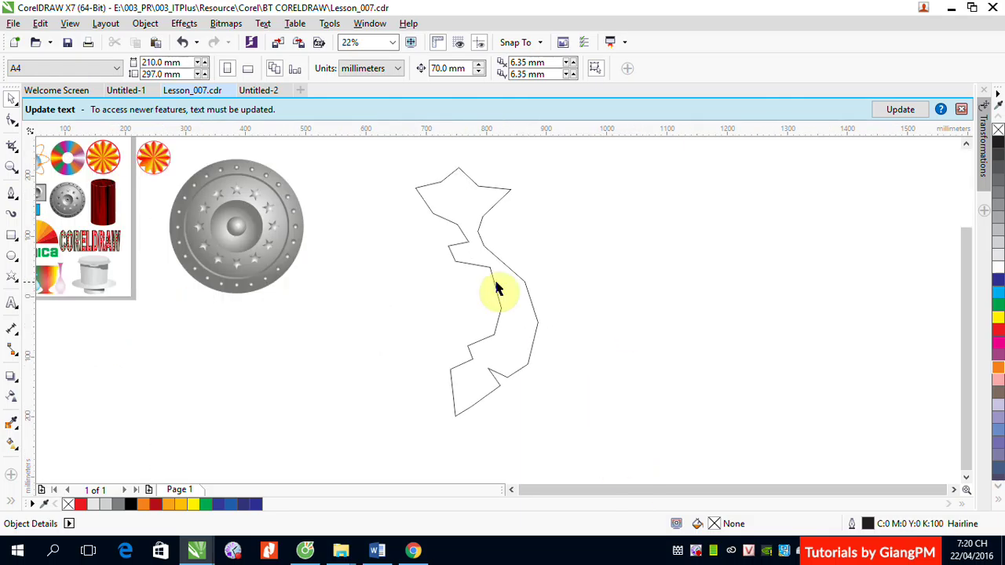
{"action": "left_click", "coordinate": [510, 275]}
{"action": "left_click", "coordinate": [998, 317]}
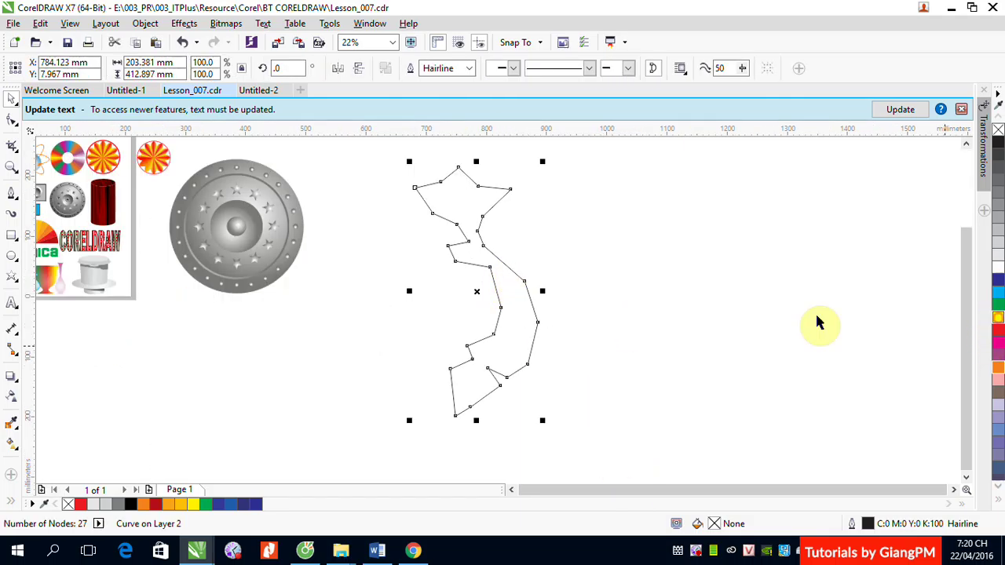
{"action": "left_click", "coordinate": [589, 242]}
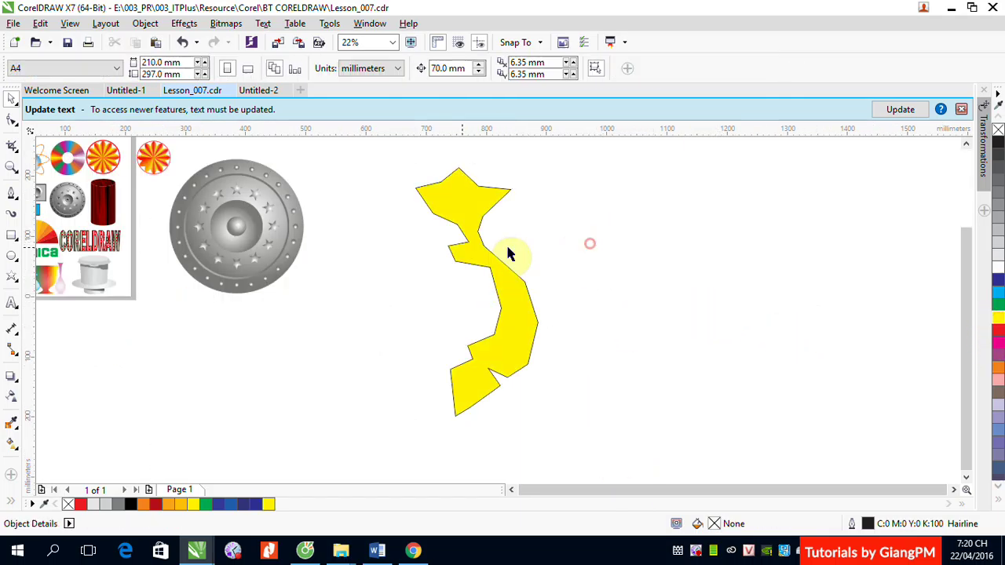
Try removing the outline from the yellow map shape, and undo that change.
{"action": "key", "text": "z"}
{"action": "left_click_drag", "start_coordinate": [379, 153], "coordinate": [585, 236]}
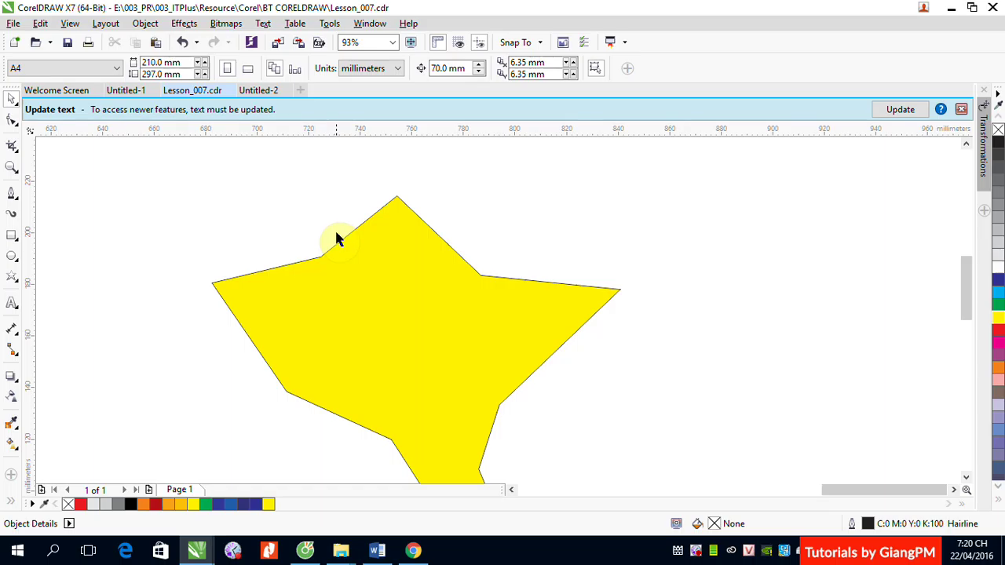
{"action": "left_click", "coordinate": [505, 281]}
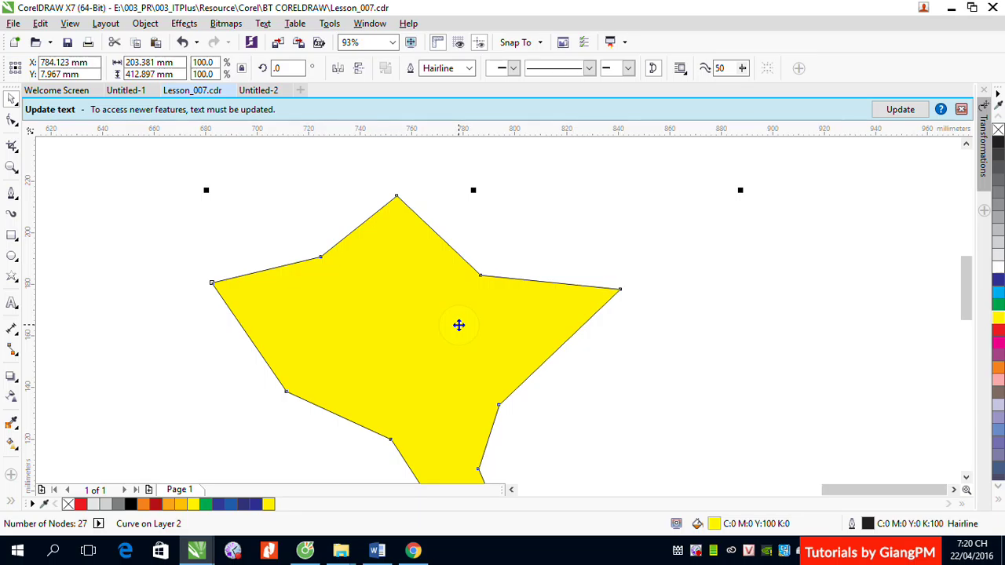
{"action": "left_click", "coordinate": [459, 325]}
{"action": "left_click", "coordinate": [477, 309]}
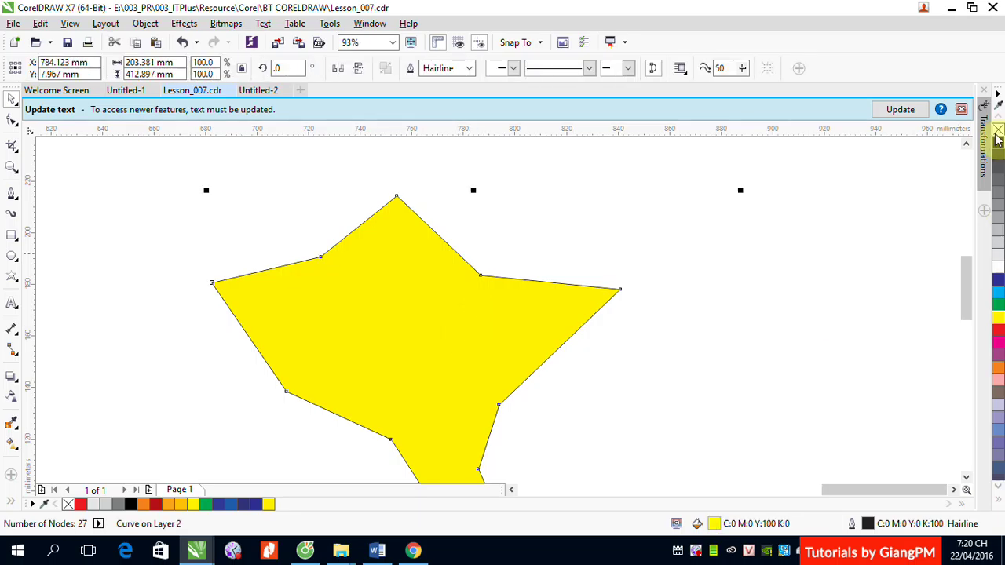
{"action": "right_click", "coordinate": [997, 131]}
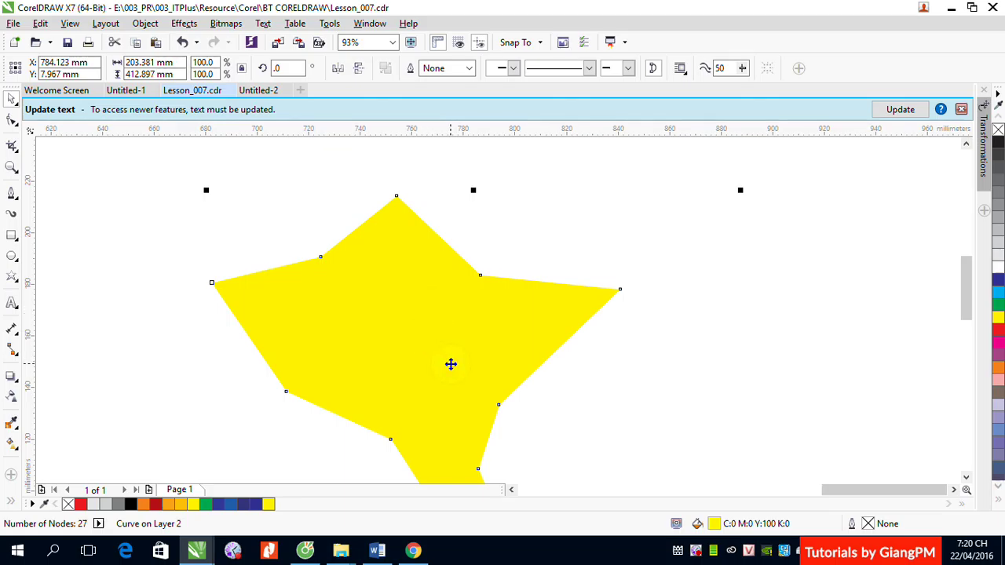
{"action": "key", "text": "ctrl+z"}
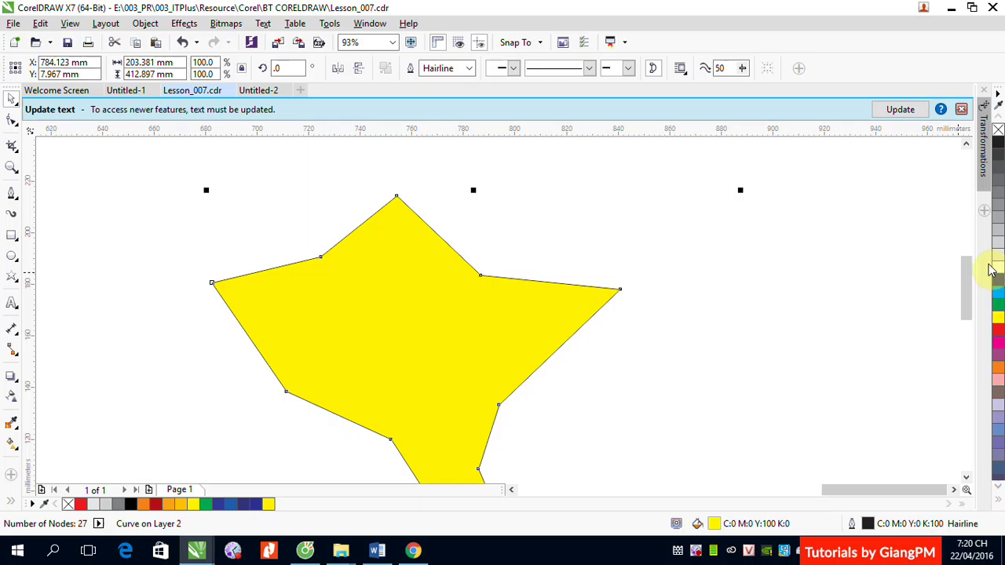
Try removing the map shape's yellow fill and moving the shape aside.
{"action": "left_click", "coordinate": [997, 130]}
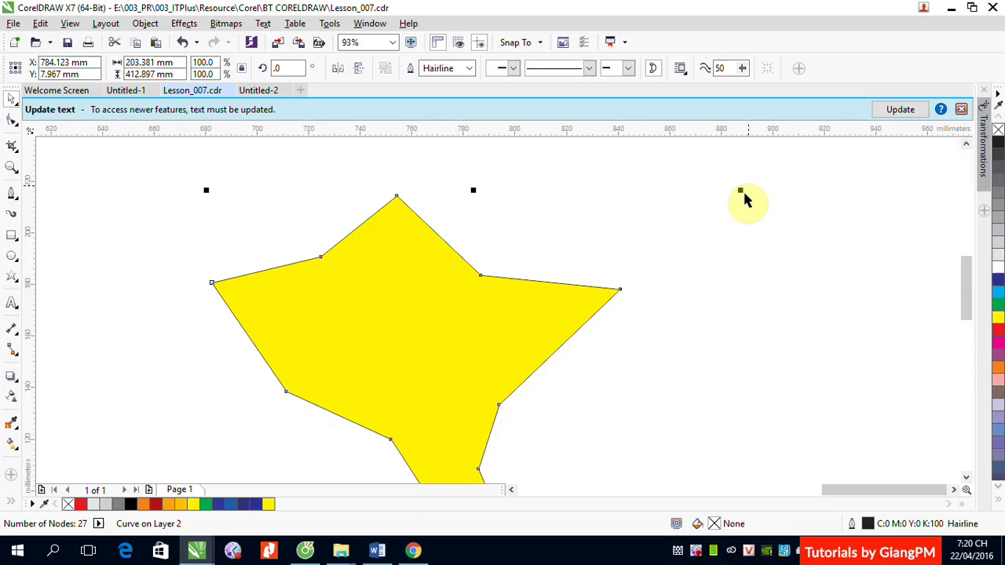
{"action": "left_click", "coordinate": [684, 253]}
{"action": "left_click_drag", "start_coordinate": [547, 285], "coordinate": [793, 207]}
{"action": "key", "text": "Escape"}
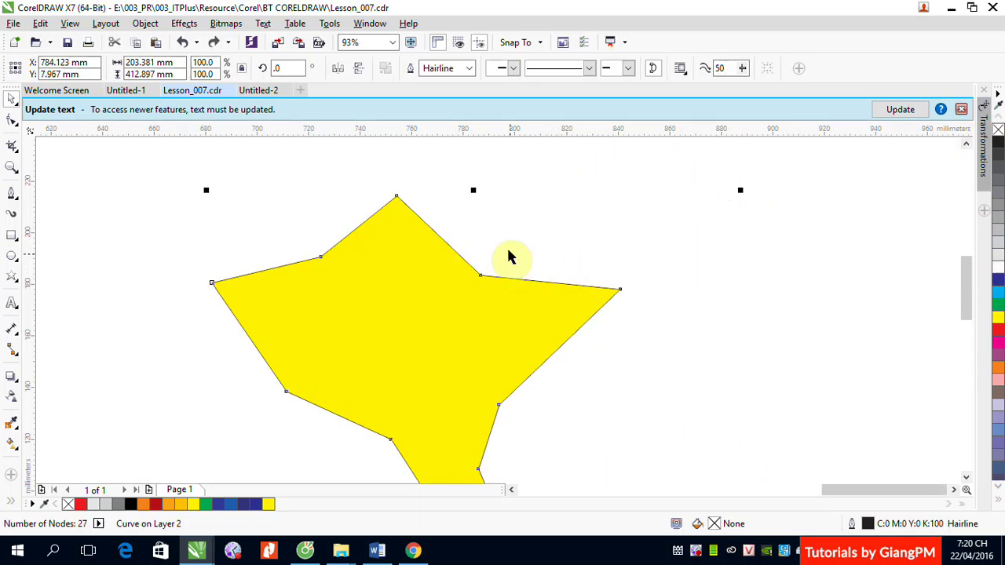
Break the map curve at the node on its northeastern tip with the Shape tool.
{"action": "left_click", "coordinate": [9, 119]}
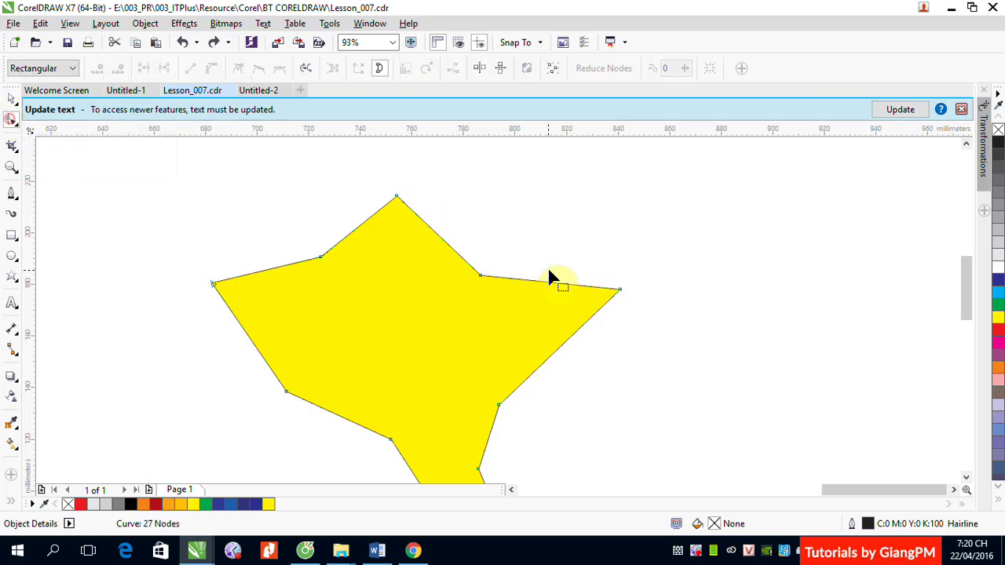
{"action": "left_click", "coordinate": [619, 289]}
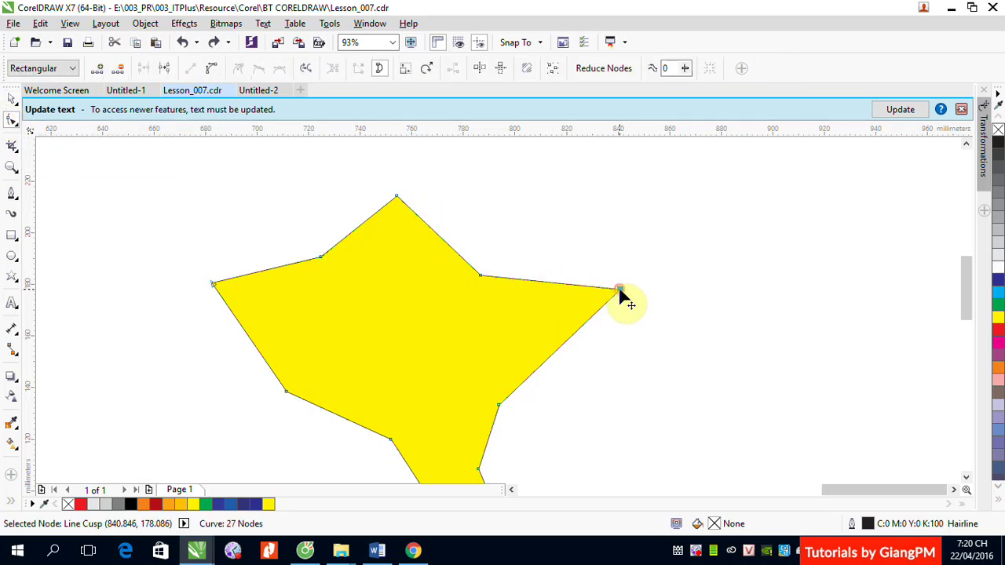
{"action": "left_click", "coordinate": [164, 67]}
Break the map curve at the protruding node on its southwestern edge with the Shape tool, and deselect the curve.
{"action": "scroll", "coordinate": [759, 391], "scroll_direction": "down", "scroll_amount": 5}
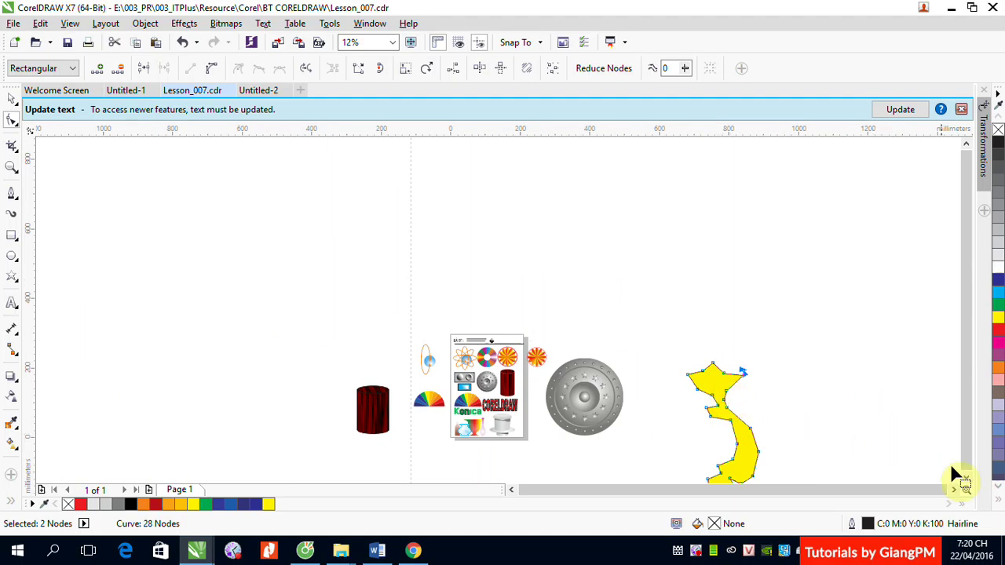
{"action": "left_click", "coordinate": [966, 478]}
{"action": "left_click", "coordinate": [726, 416]}
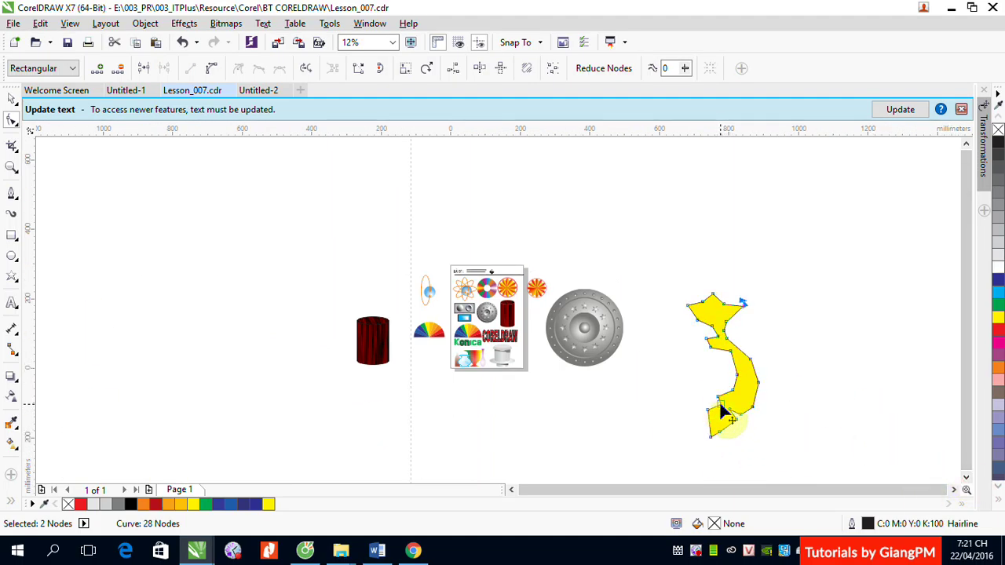
{"action": "key", "text": "F2"}
{"action": "left_click_drag", "start_coordinate": [695, 384], "coordinate": [738, 419]}
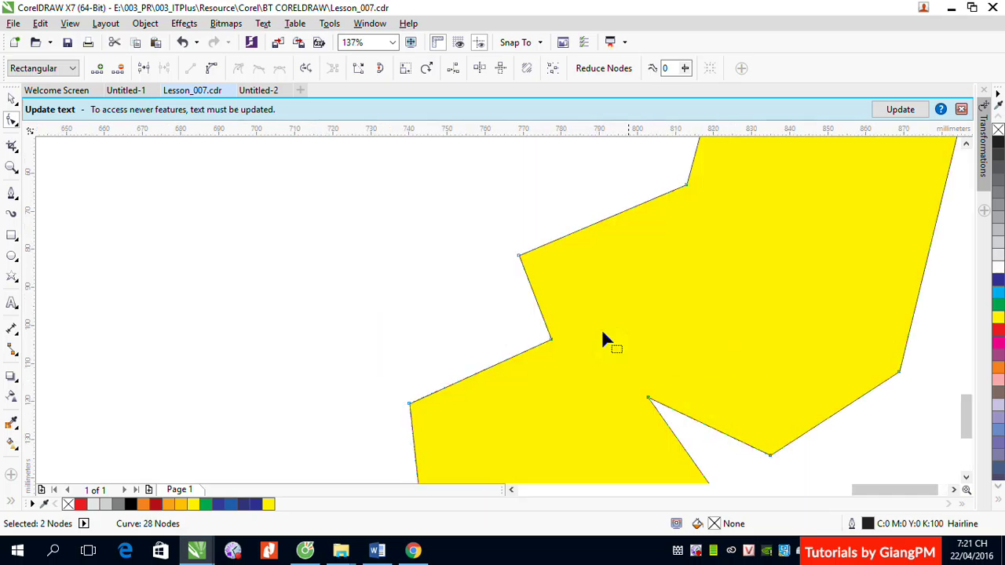
{"action": "left_click", "coordinate": [519, 255]}
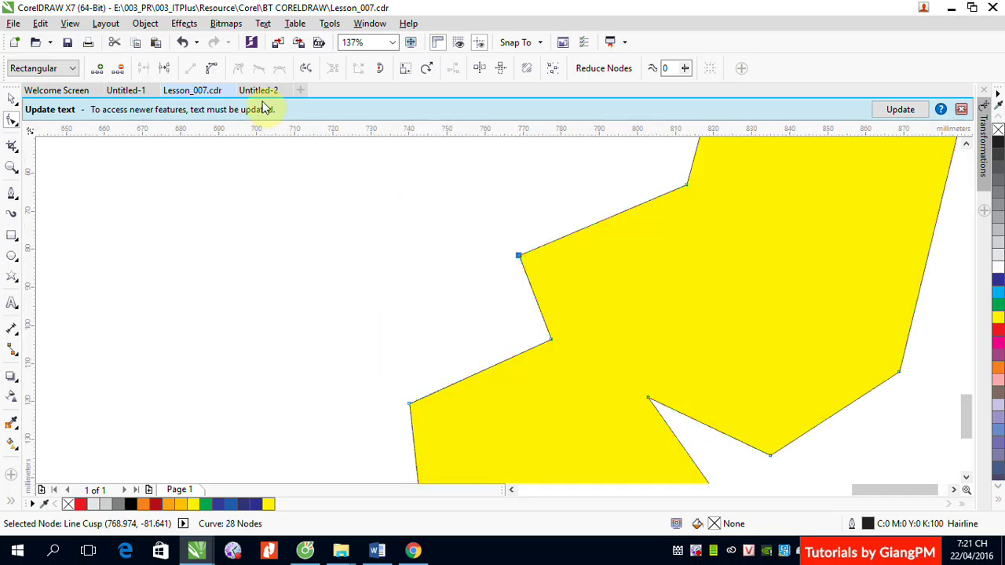
{"action": "left_click", "coordinate": [164, 69]}
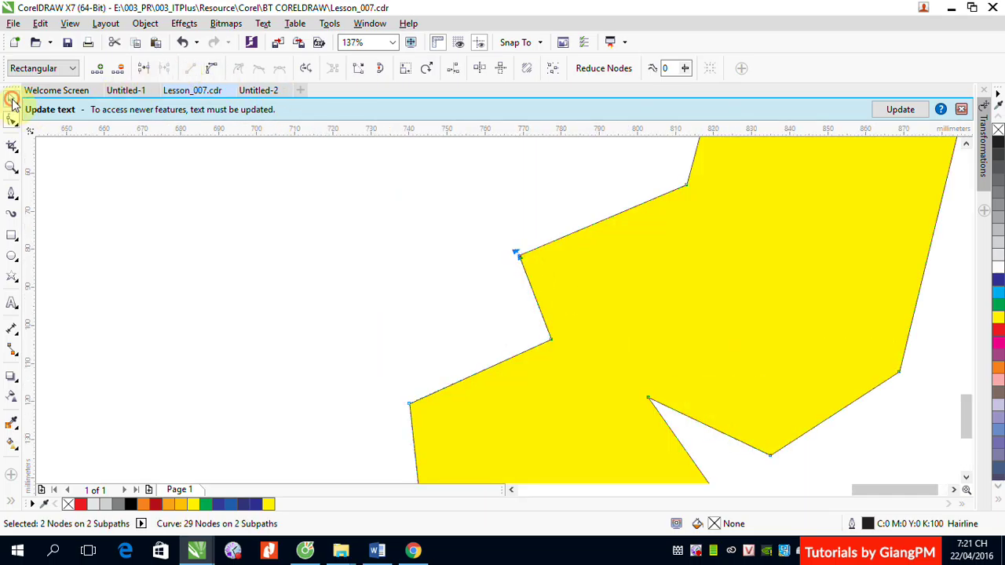
{"action": "left_click", "coordinate": [12, 99]}
{"action": "left_click", "coordinate": [148, 172]}
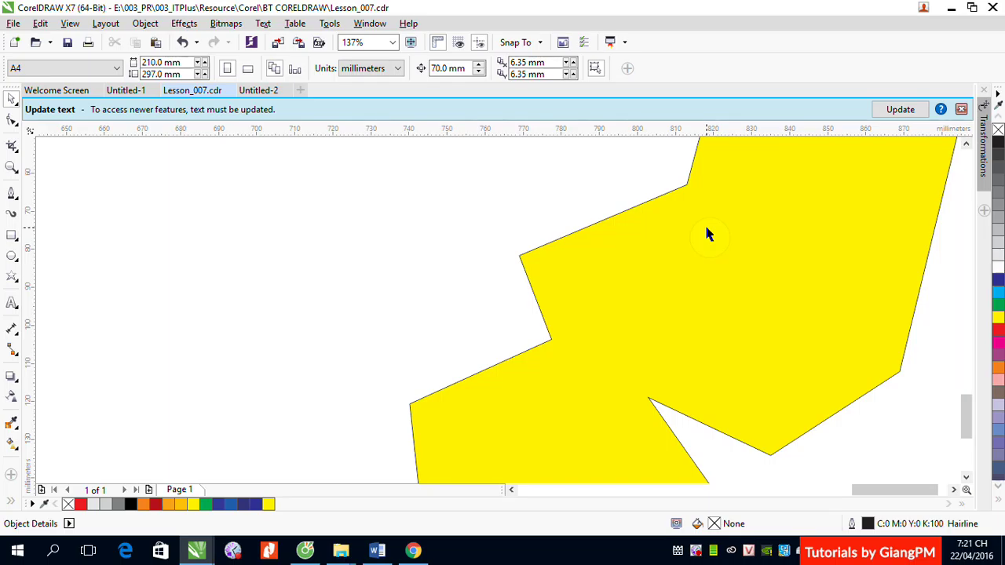
Break the map curve apart into separate outline objects and deselect them.
{"action": "scroll", "coordinate": [706, 228], "scroll_direction": "up", "scroll_amount": 5}
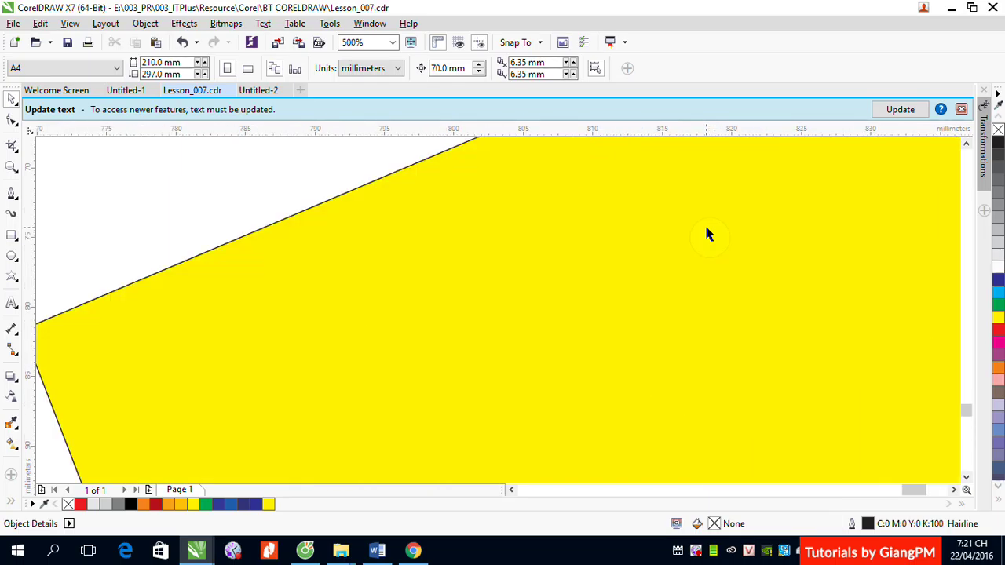
{"action": "scroll", "coordinate": [706, 229], "scroll_direction": "down", "scroll_amount": 8}
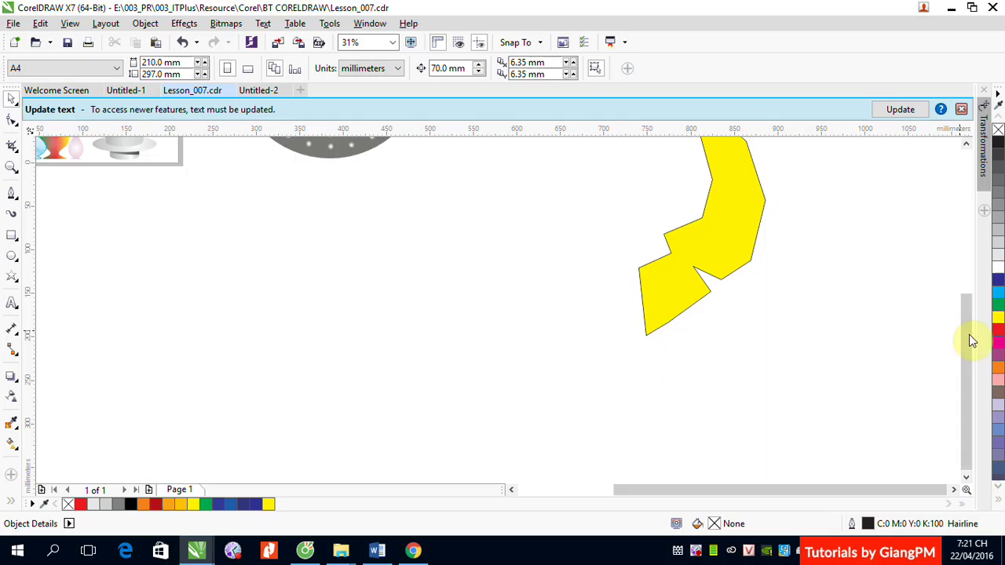
{"action": "left_click_drag", "start_coordinate": [971, 341], "coordinate": [953, 299]}
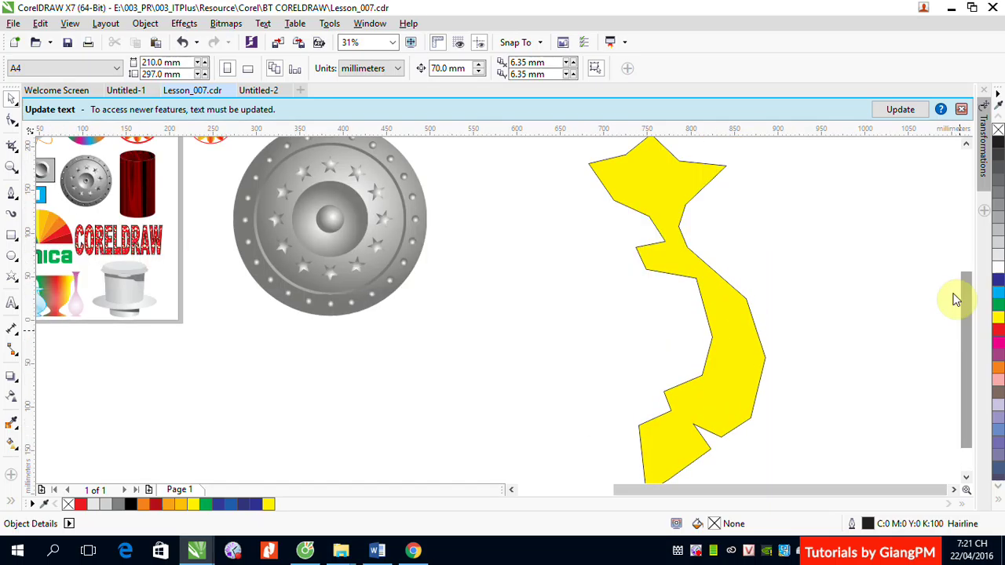
{"action": "left_click", "coordinate": [664, 245]}
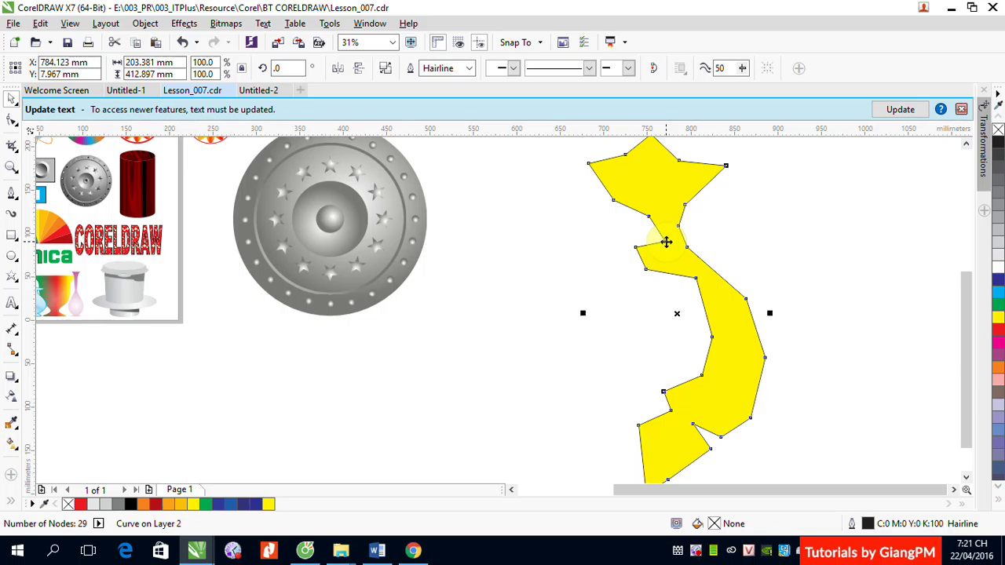
{"action": "left_click", "coordinate": [386, 71]}
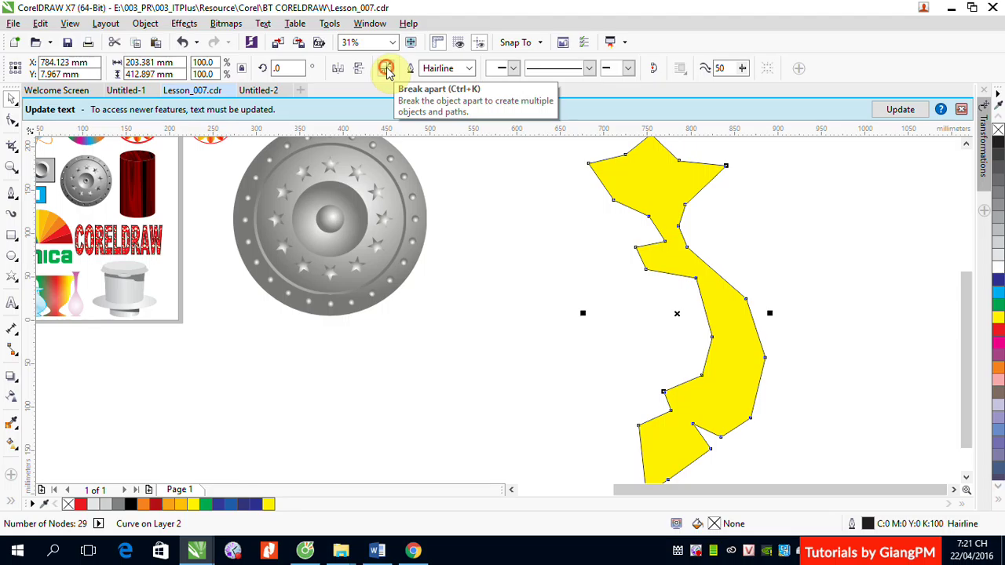
{"action": "left_click", "coordinate": [873, 188]}
Try moving the eastern and western outline pieces off the yellow map fill, and undo the moves.
{"action": "left_click_drag", "start_coordinate": [709, 186], "coordinate": [759, 296]}
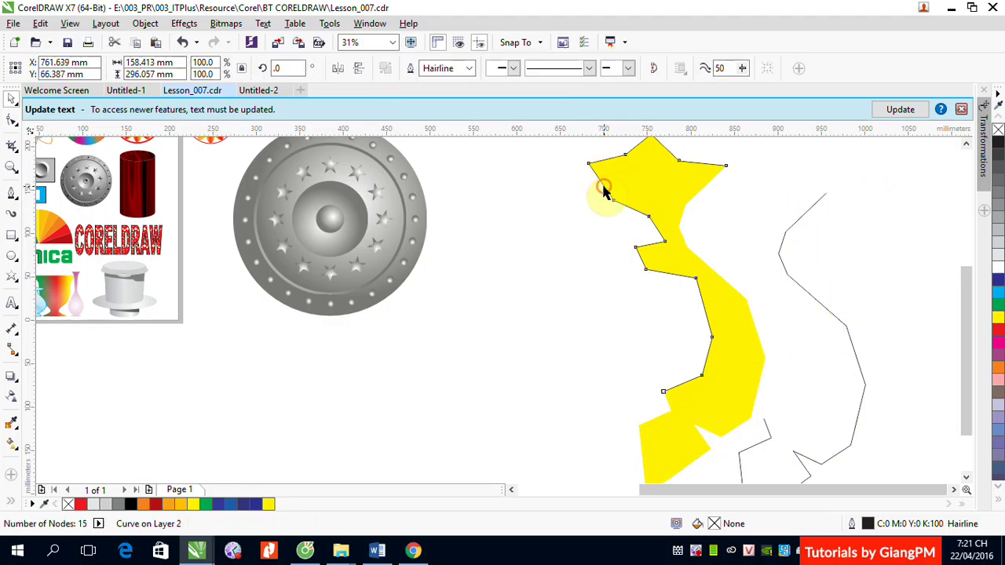
{"action": "left_click_drag", "start_coordinate": [605, 195], "coordinate": [631, 272]}
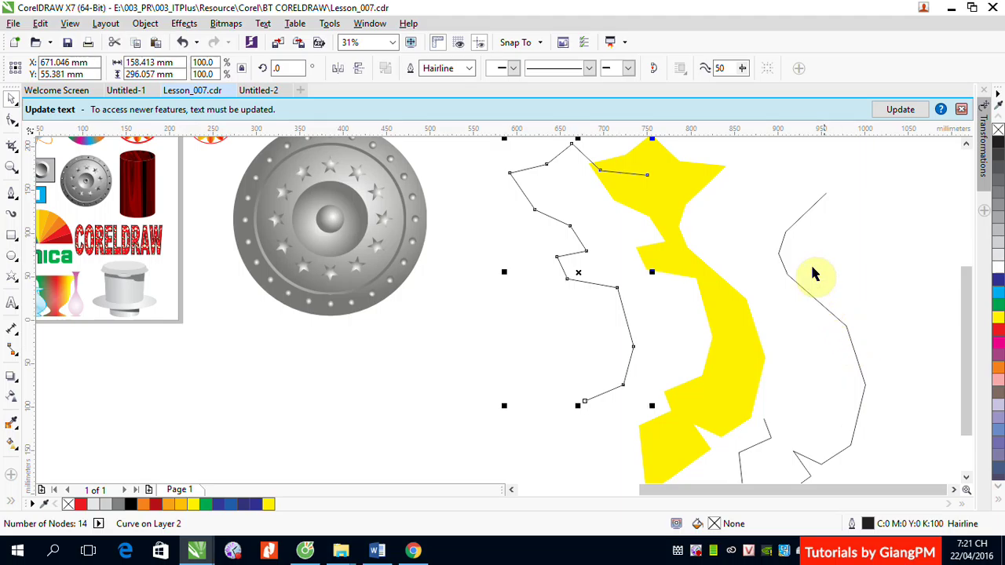
{"action": "left_click_drag", "start_coordinate": [596, 253], "coordinate": [594, 299]}
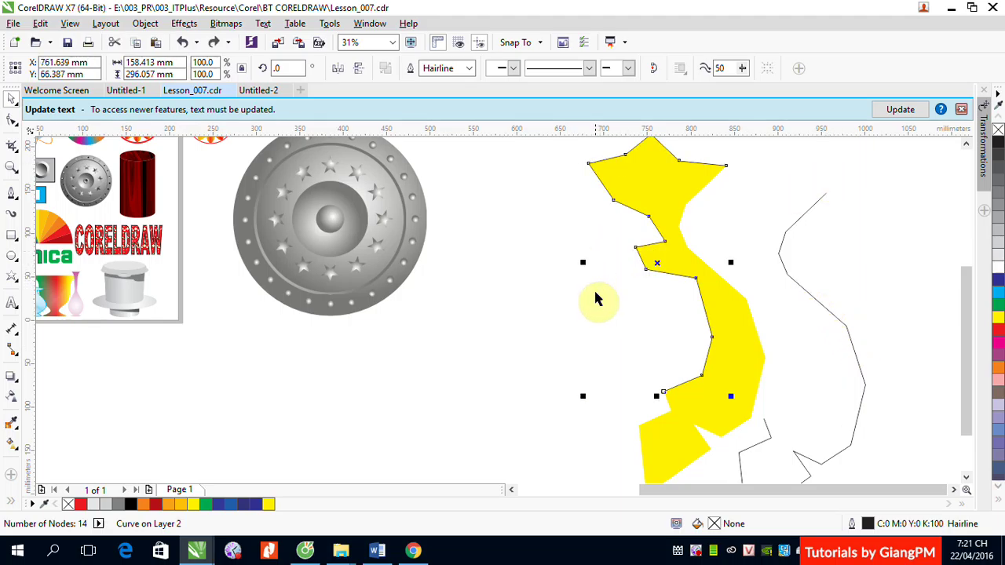
{"action": "left_click", "coordinate": [679, 218]}
{"action": "left_click", "coordinate": [542, 191]}
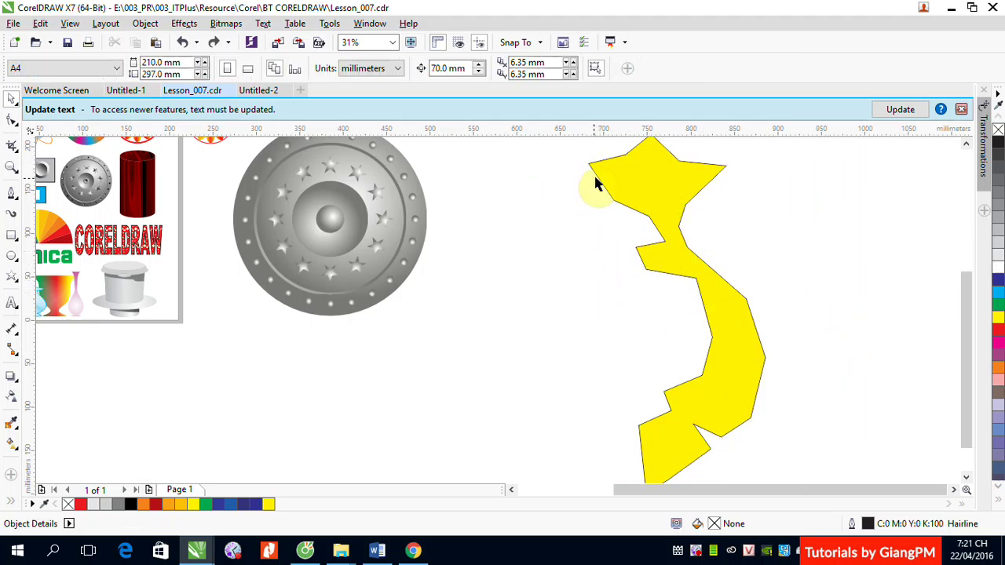
Set the outline width of the map's western outline piece to 3.0 pt.
{"action": "left_click", "coordinate": [594, 175]}
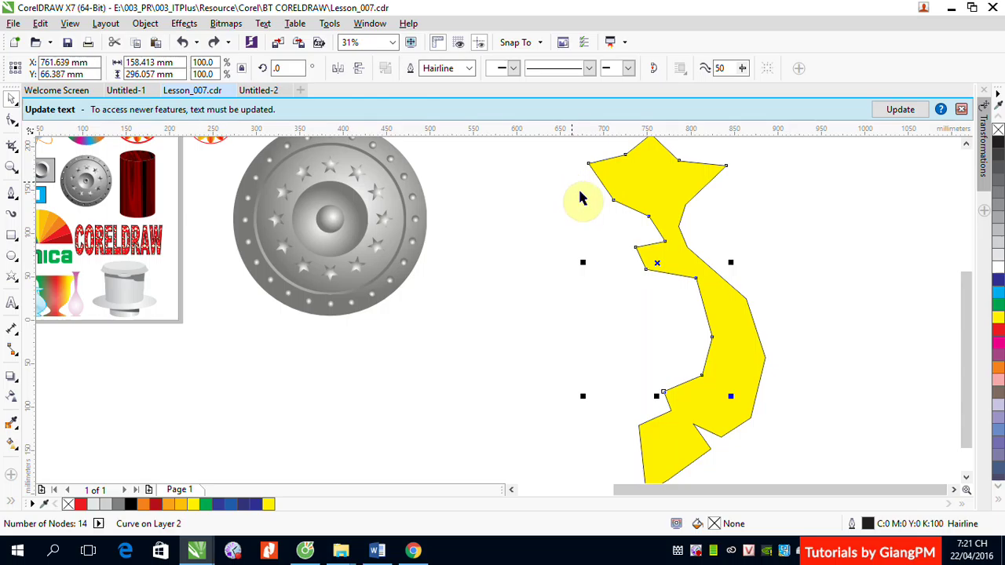
{"action": "key", "text": "z"}
{"action": "left_click_drag", "start_coordinate": [579, 150], "coordinate": [640, 215]}
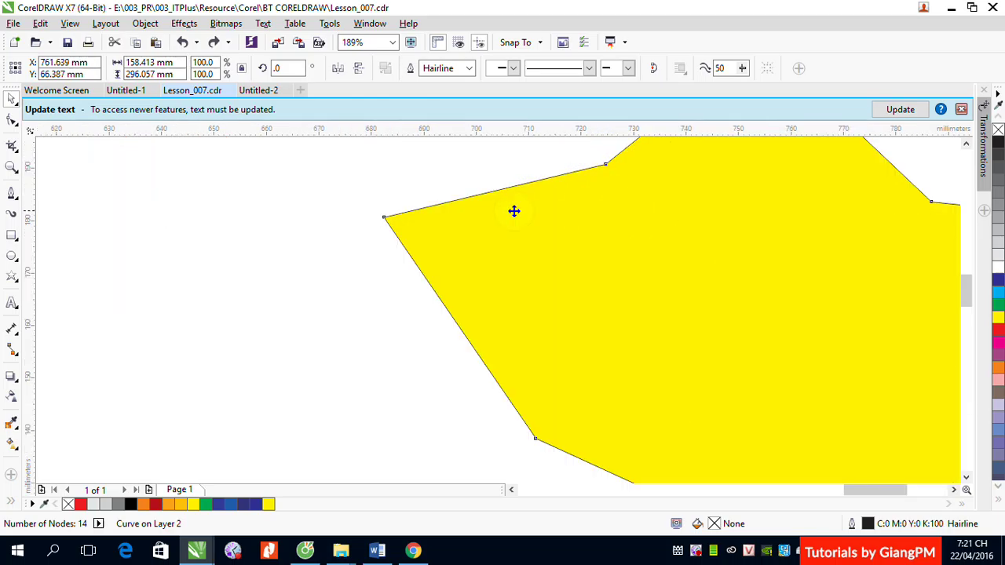
{"action": "left_click", "coordinate": [469, 67]}
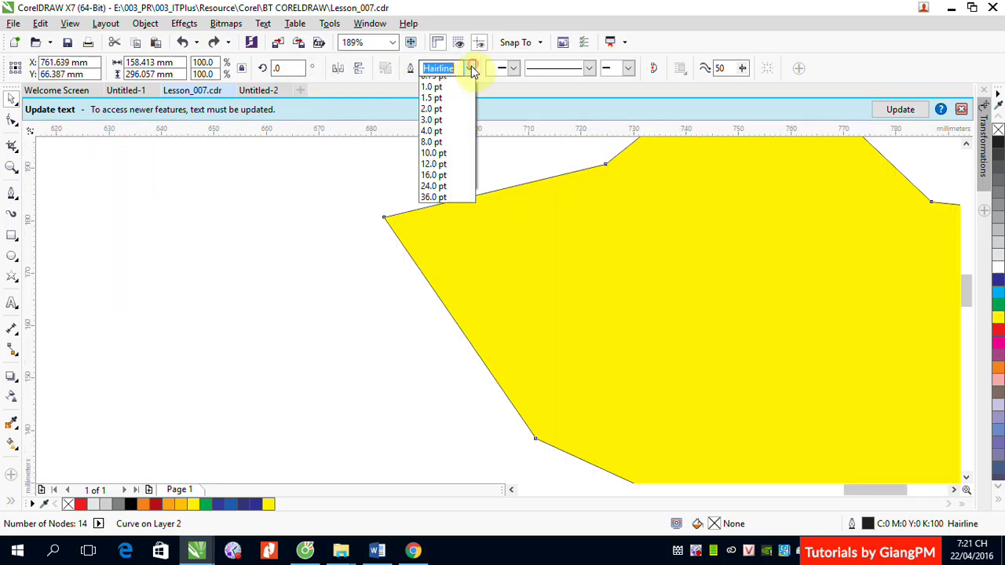
{"action": "left_click", "coordinate": [431, 161]}
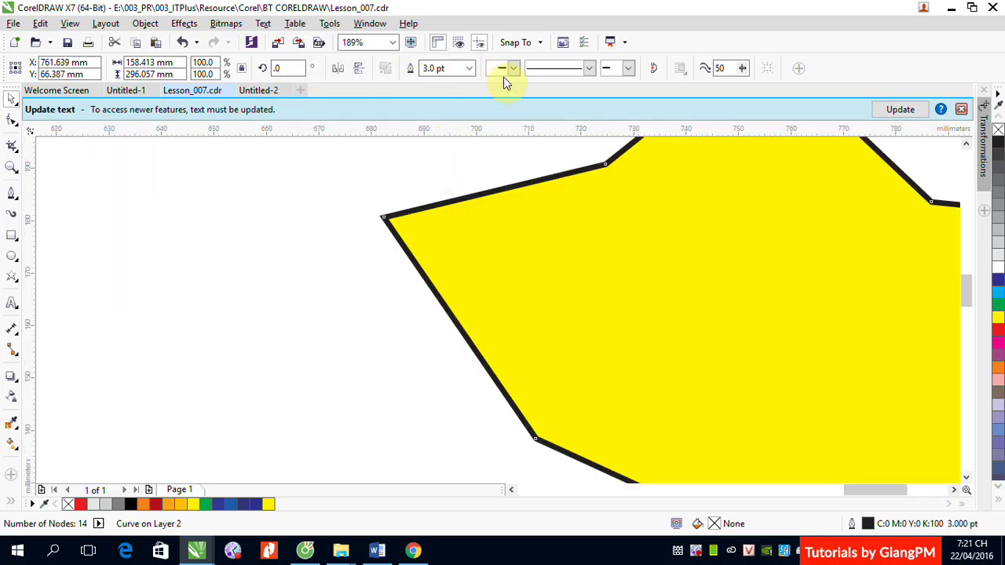
Apply a dash-dot-dot line style to the map's western outline piece.
{"action": "left_click", "coordinate": [594, 71]}
{"action": "left_click_drag", "start_coordinate": [632, 123], "coordinate": [635, 197]}
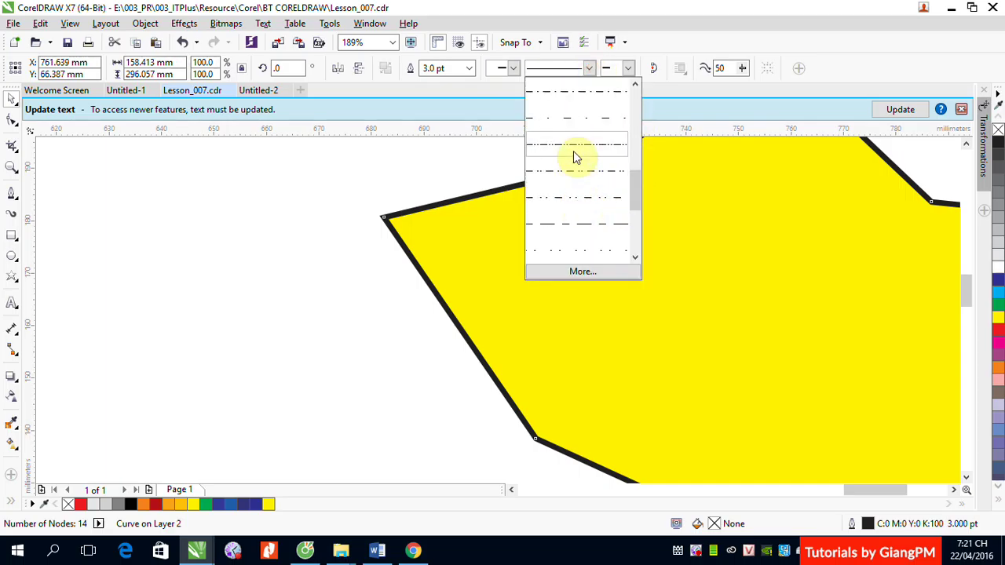
{"action": "left_click", "coordinate": [572, 146]}
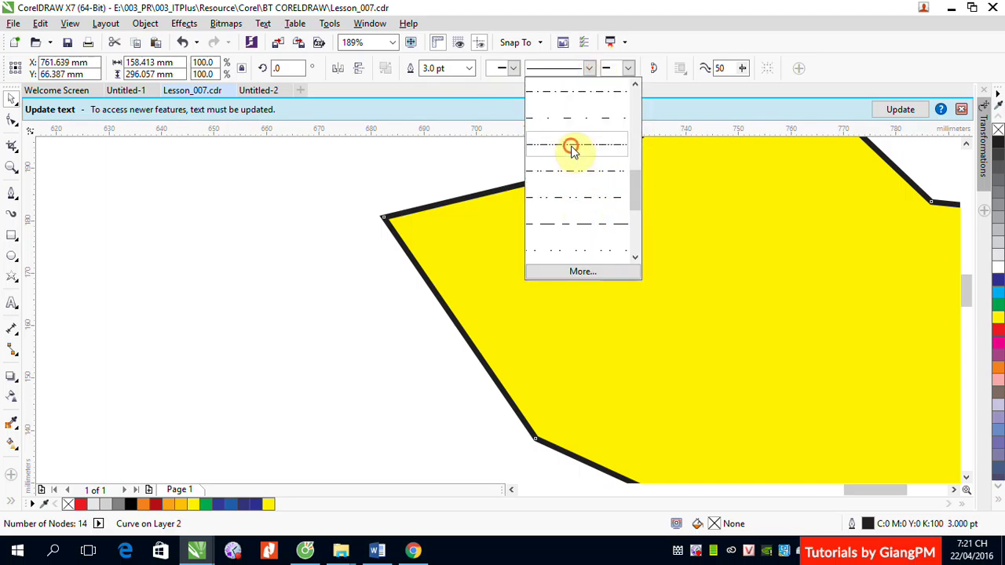
Change the western outline piece's line style to a widely spaced dash-dot pattern.
{"action": "left_click", "coordinate": [588, 69]}
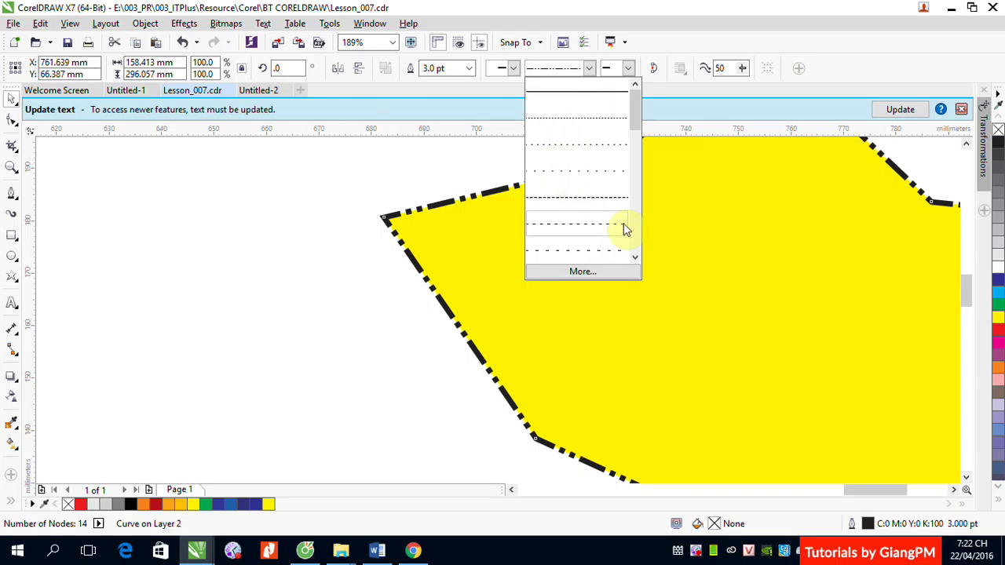
{"action": "left_click", "coordinate": [636, 118]}
{"action": "left_click_drag", "start_coordinate": [638, 118], "coordinate": [646, 187]}
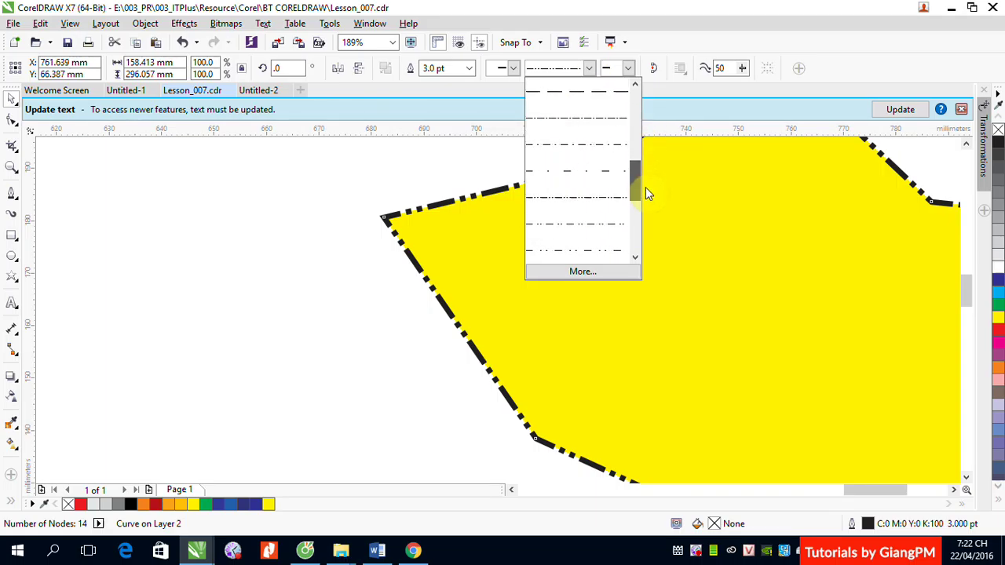
{"action": "left_click", "coordinate": [587, 174]}
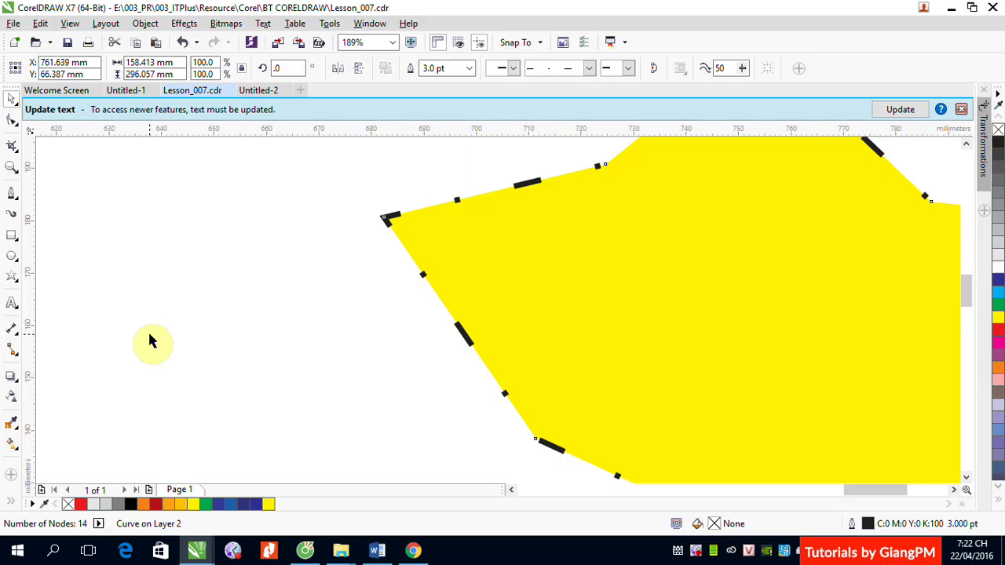
Deselect the western outline piece and dismiss the text update notice.
{"action": "scroll", "coordinate": [152, 340], "scroll_direction": "down", "scroll_amount": 4}
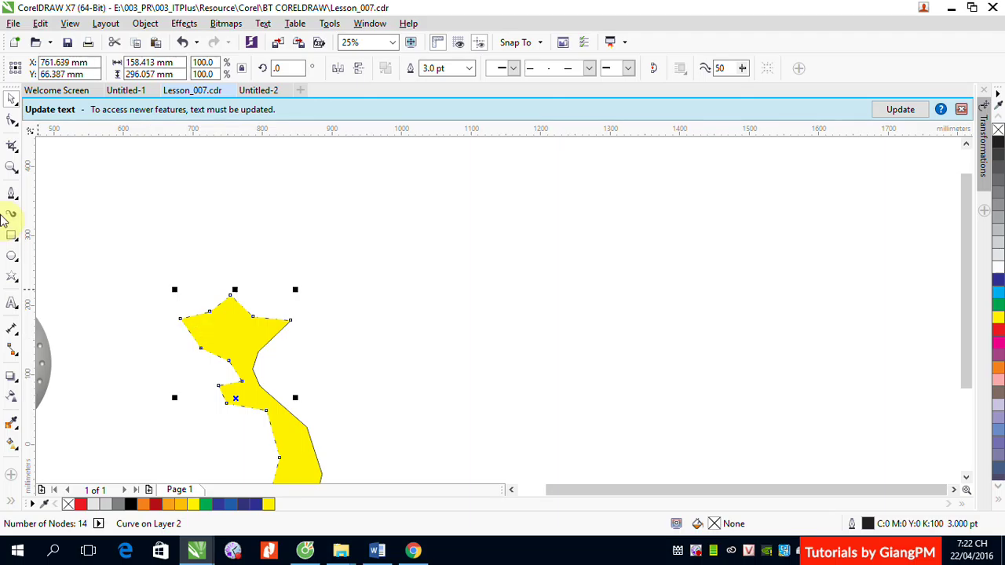
{"action": "key", "text": "F10"}
{"action": "left_click", "coordinate": [360, 227]}
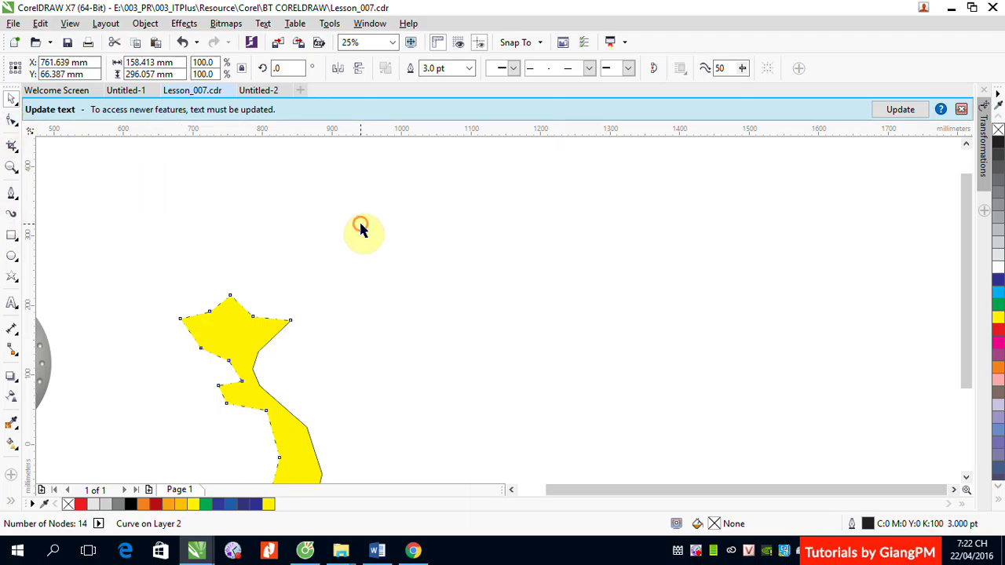
{"action": "left_click", "coordinate": [961, 109]}
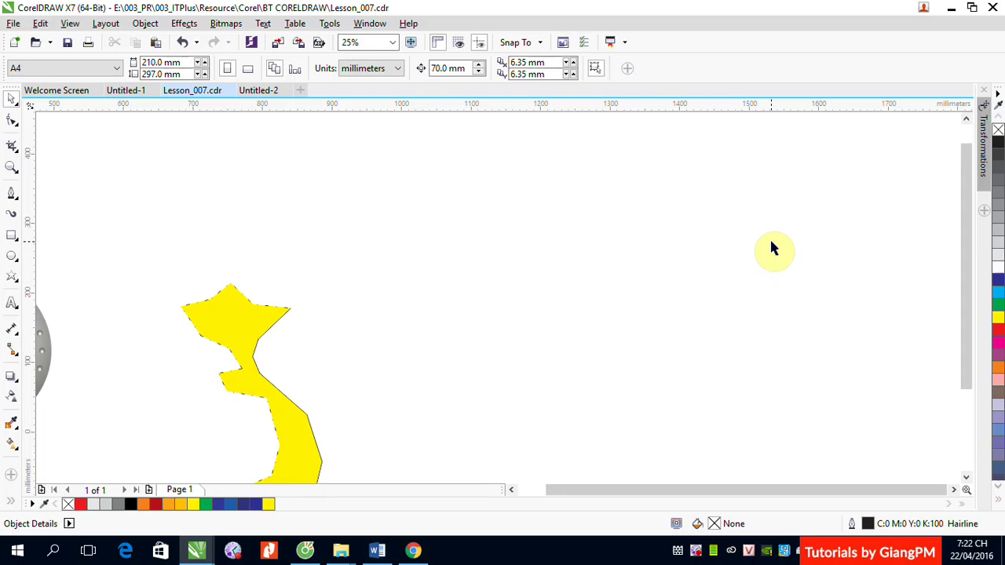
{"action": "right_click", "coordinate": [697, 554]}
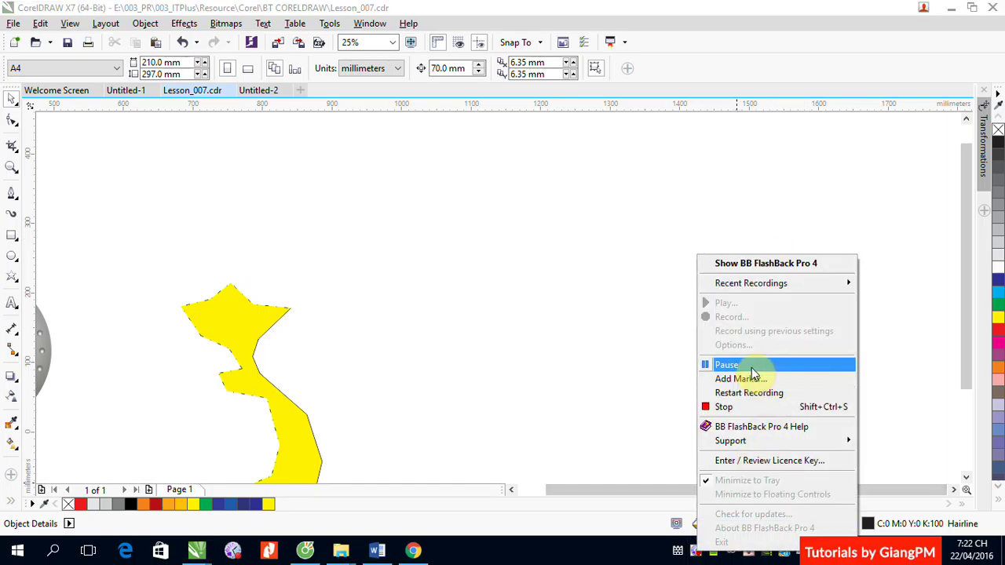